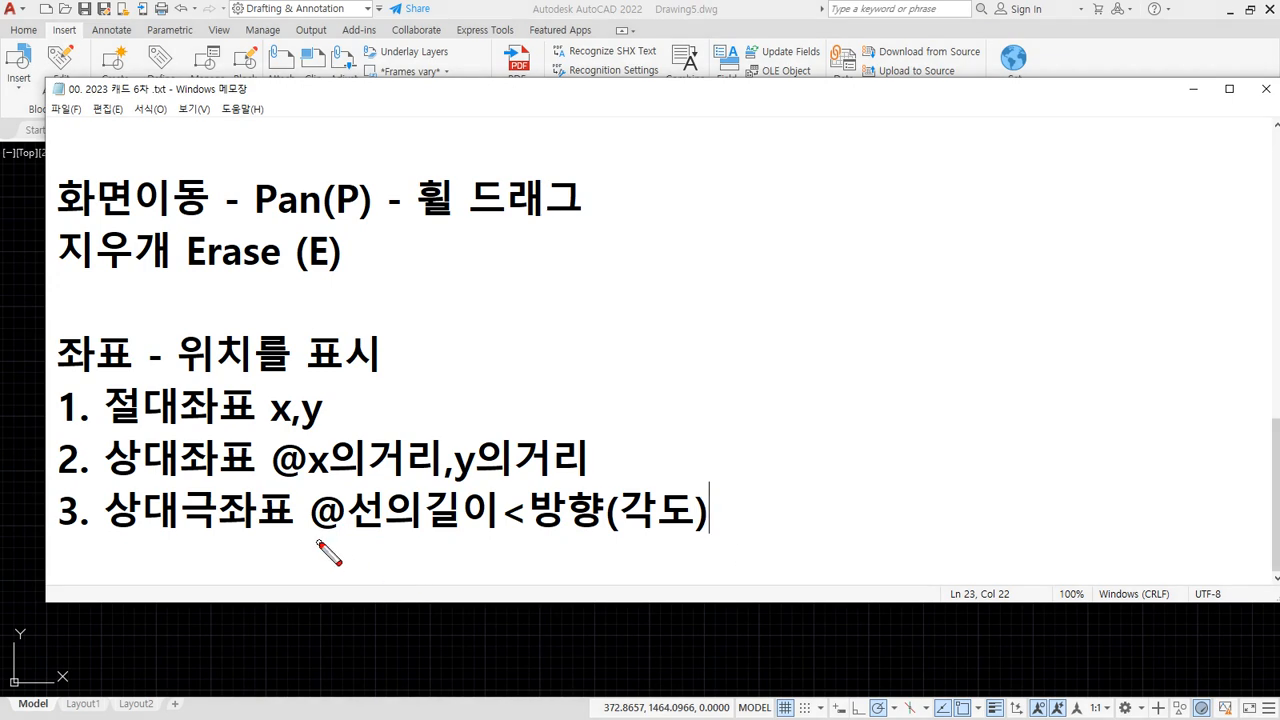
Underline 선의길이, then circle the 190, 130 and 120 dimensions on the blog's rectangle exercise
{"action": "left_click_drag", "start_coordinate": [340, 535], "coordinate": [509, 537]}
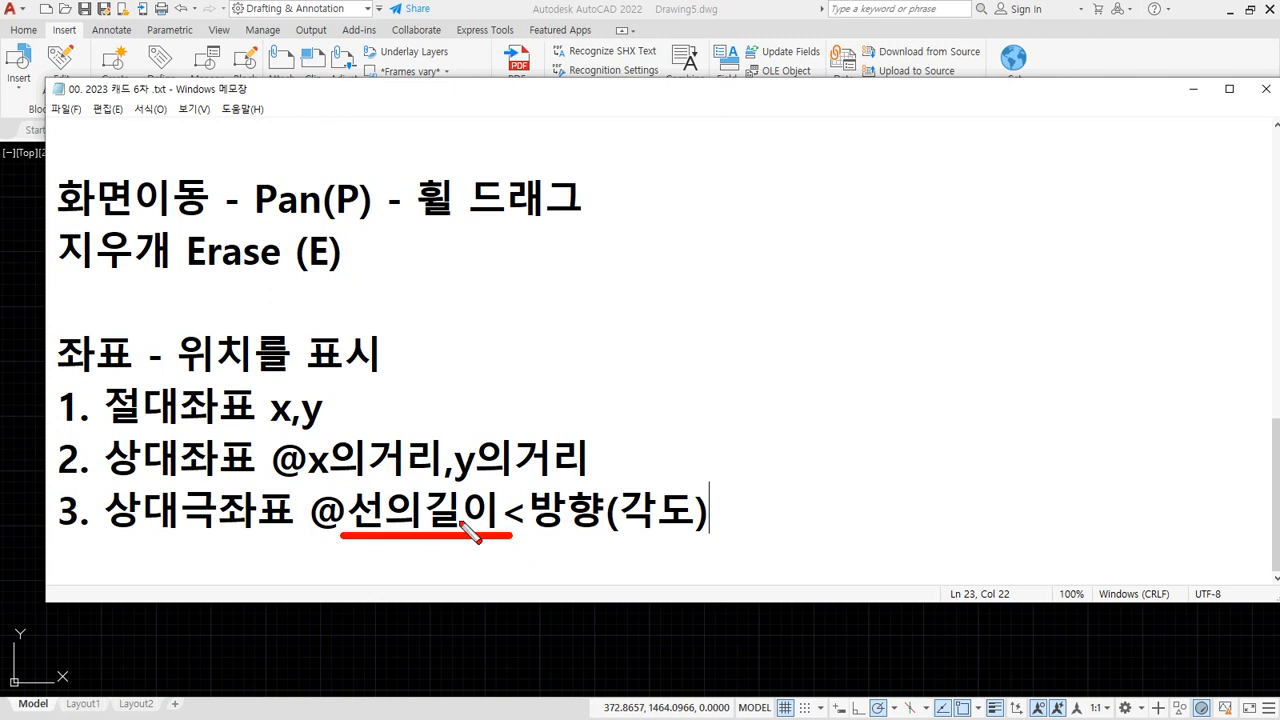
{"action": "key", "text": "Escape"}
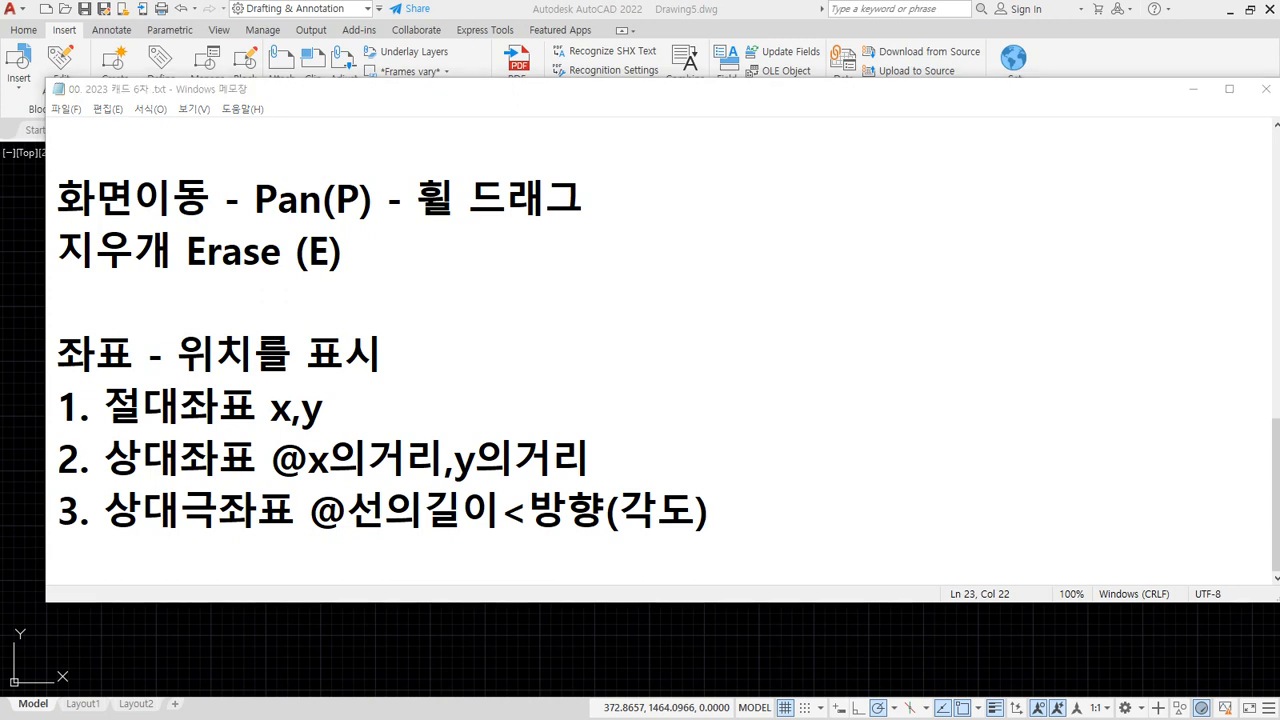
{"action": "left_click_drag", "start_coordinate": [0, 126], "coordinate": [597, 87]}
{"action": "scroll", "coordinate": [351, 254], "scroll_direction": "up", "scroll_amount": 1}
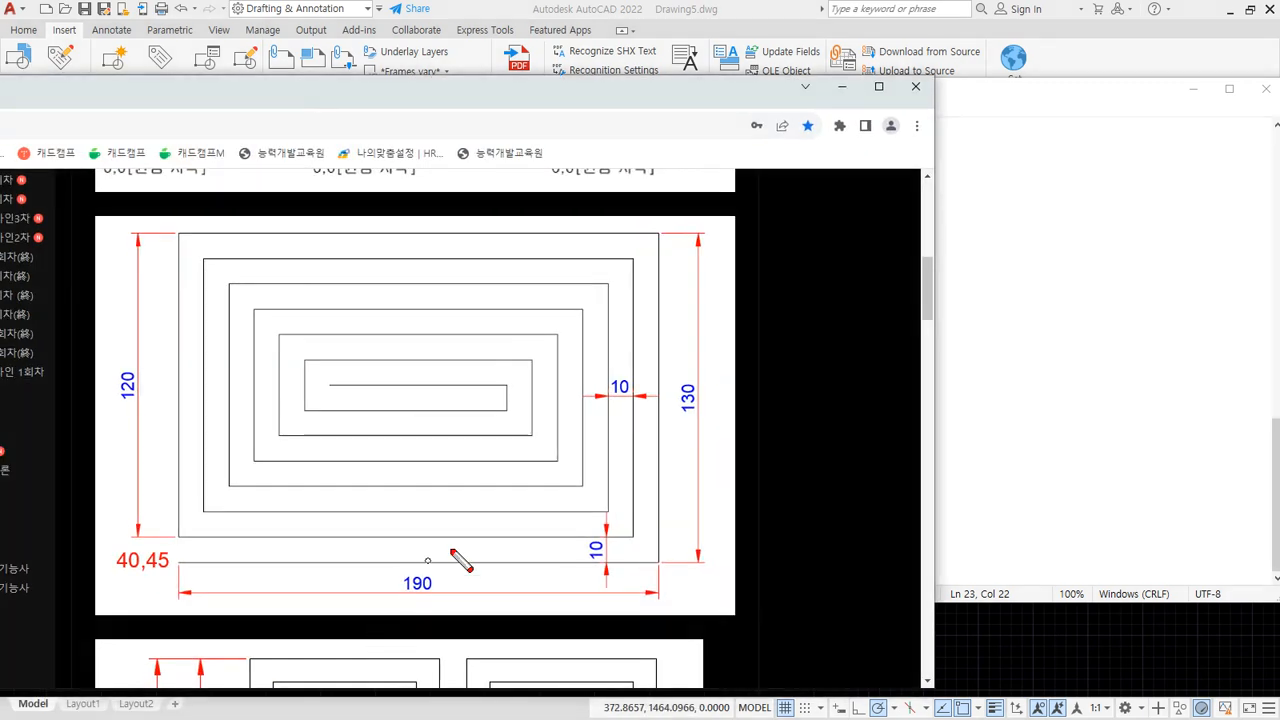
{"action": "mouse_move", "coordinate": [432, 604]}
{"action": "left_mouse_down"}
{"action": "mouse_move", "coordinate": [422, 610]}
{"action": "mouse_move", "coordinate": [440, 602]}
{"action": "left_mouse_up"}
{"action": "left_click_drag", "start_coordinate": [692, 436], "coordinate": [688, 438]}
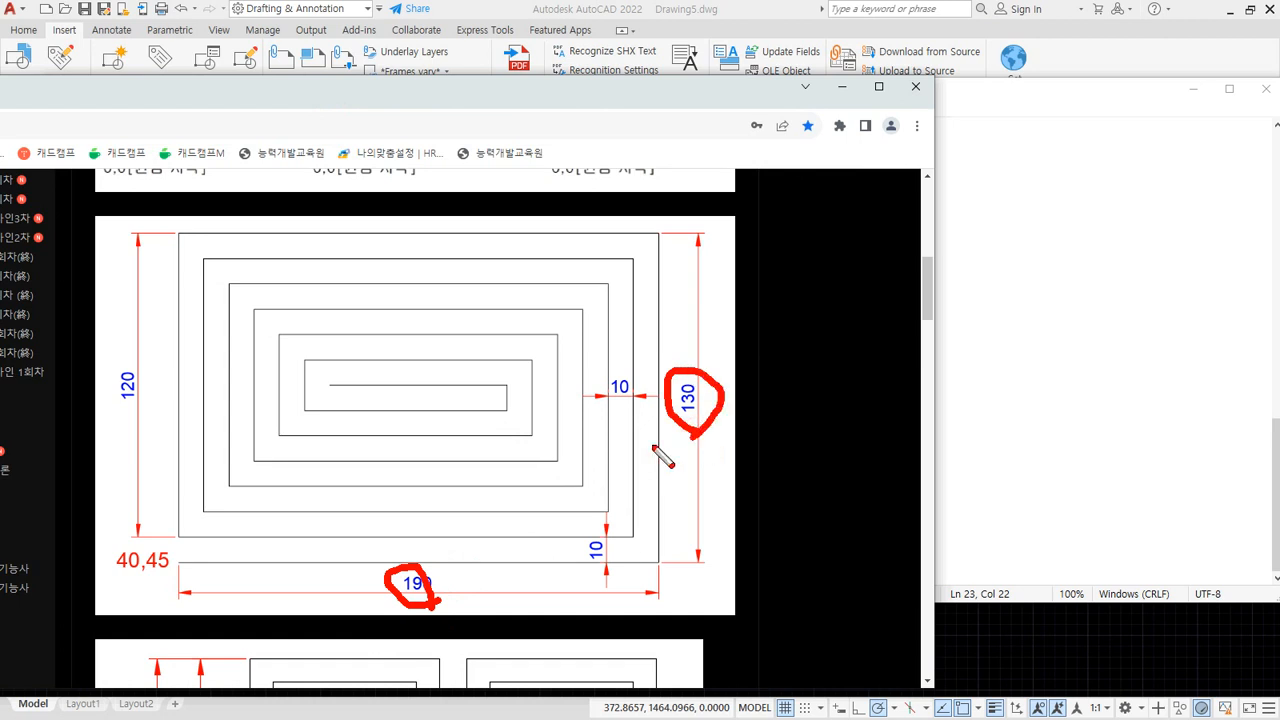
{"action": "mouse_move", "coordinate": [150, 432]}
{"action": "left_mouse_down"}
{"action": "mouse_move", "coordinate": [166, 400]}
{"action": "mouse_move", "coordinate": [118, 428]}
{"action": "left_mouse_up"}
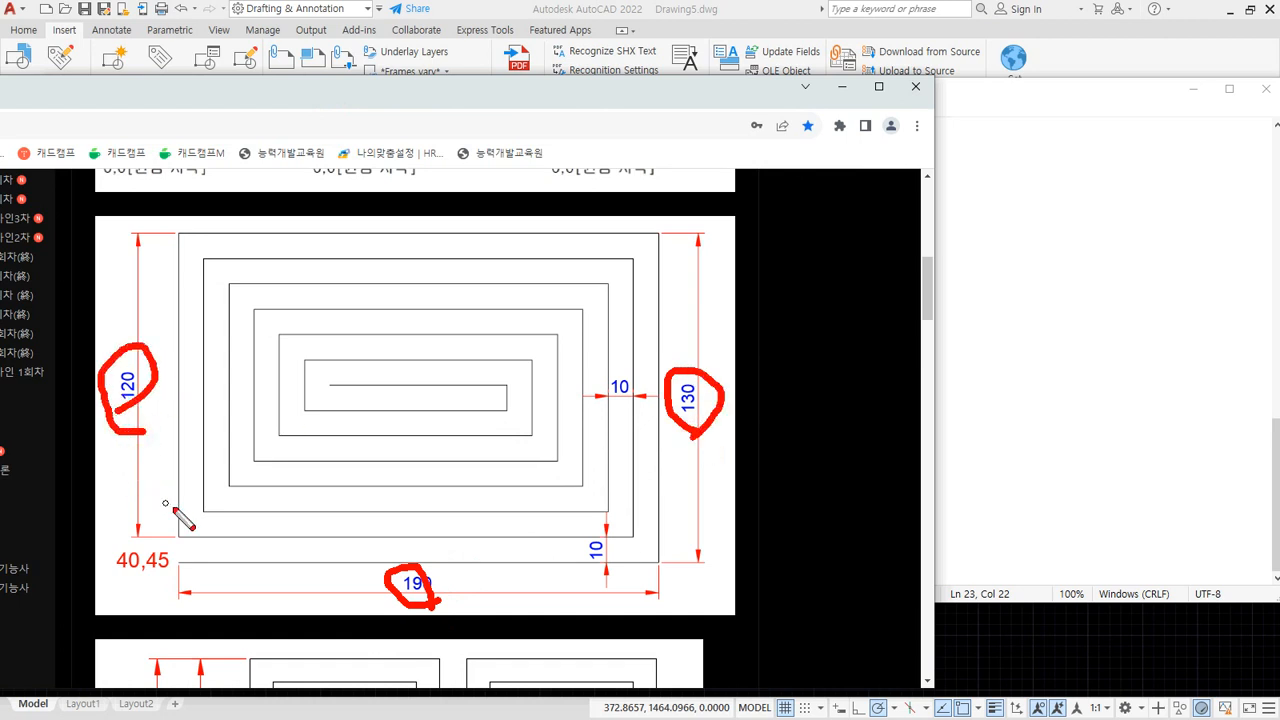
{"action": "key", "text": "Escape"}
Move the blog aside and underline 선의길이 and 방향(각도) in the polar coordinate notes
{"action": "left_click_drag", "start_coordinate": [470, 106], "coordinate": [0, 150]}
{"action": "left_click_drag", "start_coordinate": [493, 536], "coordinate": [354, 537]}
{"action": "left_click_drag", "start_coordinate": [551, 537], "coordinate": [708, 538]}
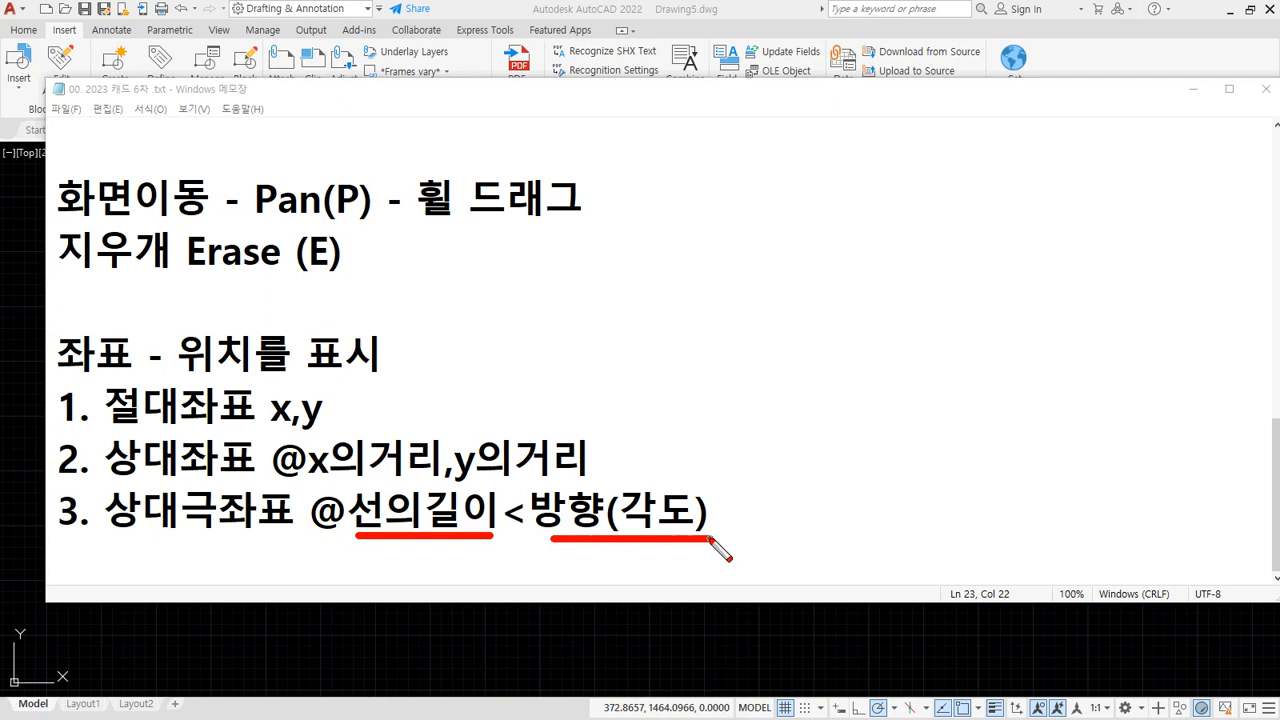
Clear both underlines and bring the cadcamp blog's 절대 좌표 graph to the front
{"action": "key", "text": "Escape"}
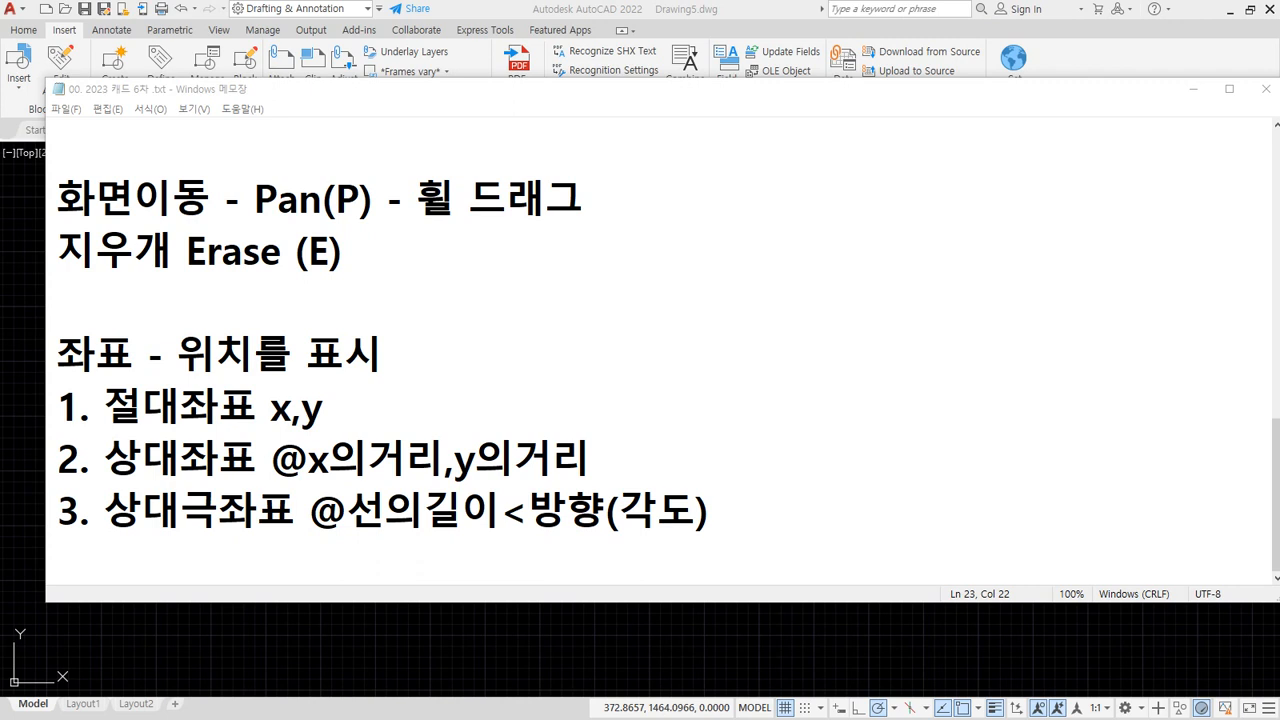
{"action": "key", "text": "alt+Tab"}
Scroll through the coordinate post, then set the blog aside to show the 극좌표.png chart
{"action": "scroll", "coordinate": [751, 491], "scroll_direction": "down", "scroll_amount": 10}
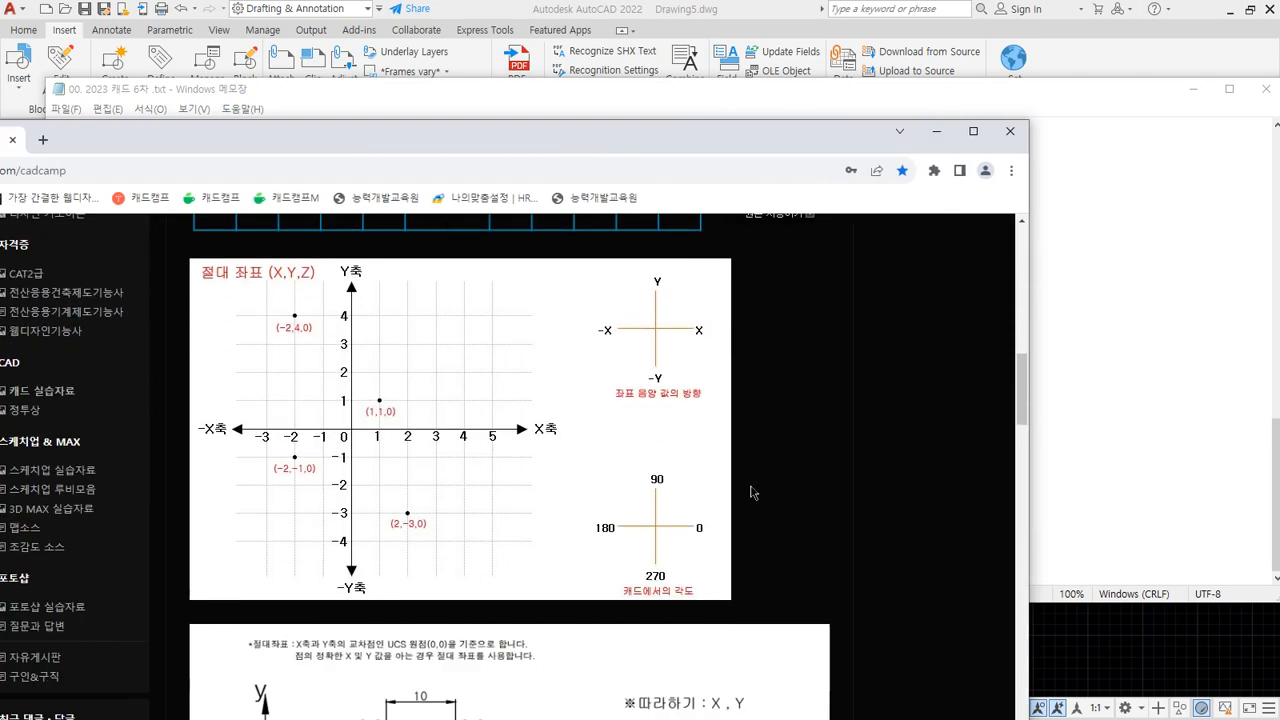
{"action": "scroll", "coordinate": [752, 492], "scroll_direction": "down", "scroll_amount": 10}
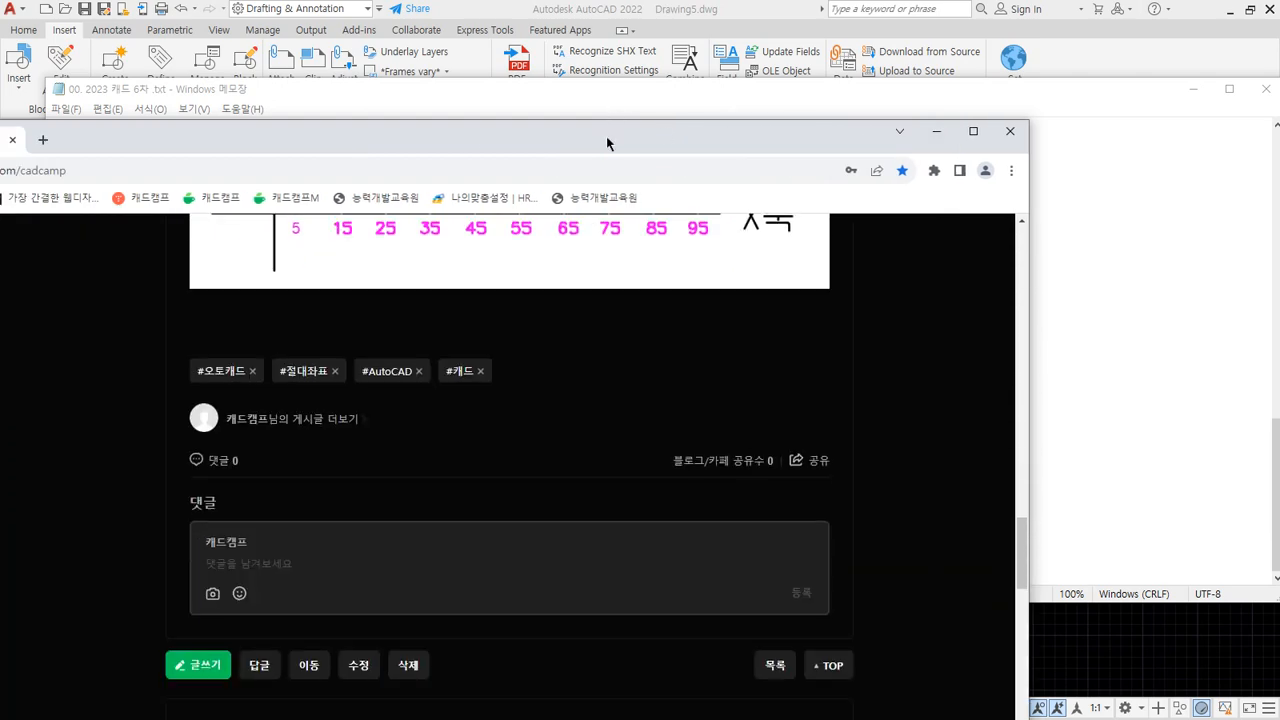
{"action": "left_click_drag", "start_coordinate": [607, 138], "coordinate": [0, 148]}
{"action": "key", "text": "alt+Tab"}
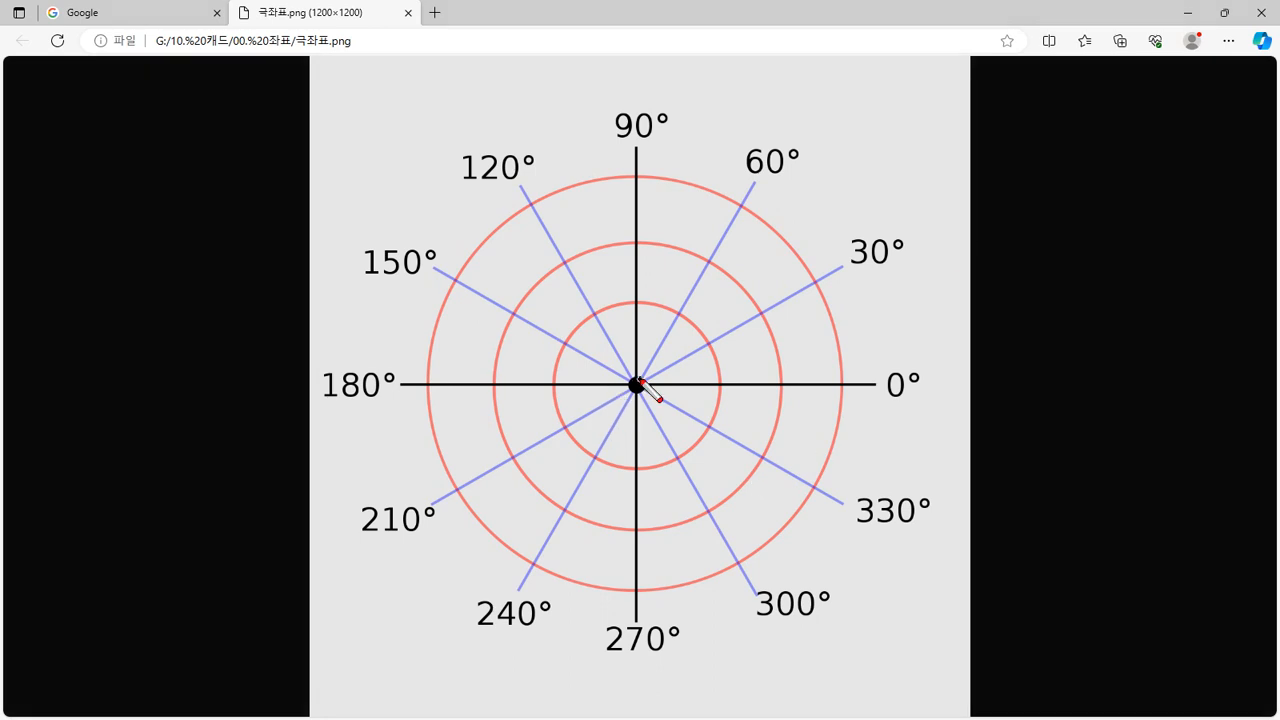
Draw arrows from the chart centre to 0°, 90°, 180°, 270°, 30°, 60°, 120° and 150°
{"action": "mouse_move", "coordinate": [636, 384]}
{"action": "left_mouse_down"}
{"action": "mouse_move", "coordinate": [857, 387]}
{"action": "mouse_move", "coordinate": [843, 403]}
{"action": "left_mouse_up"}
{"action": "left_click_drag", "start_coordinate": [905, 352], "coordinate": [918, 410]}
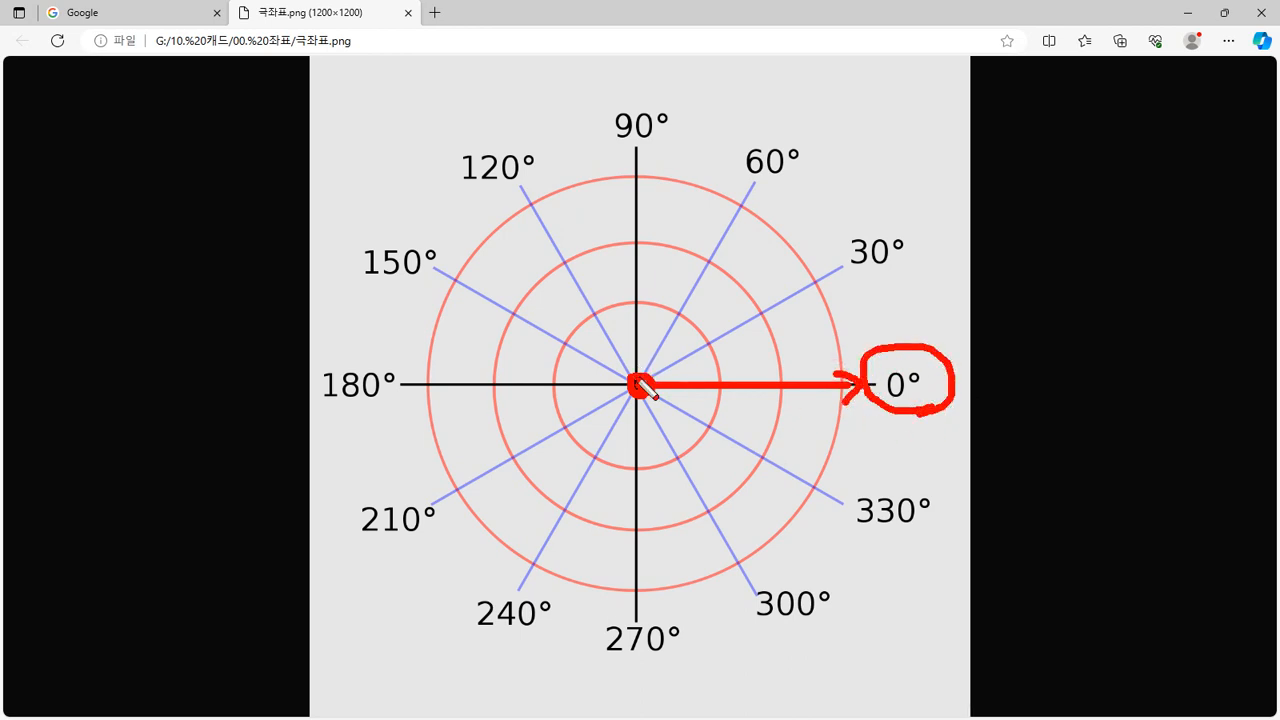
{"action": "mouse_move", "coordinate": [638, 386]}
{"action": "left_mouse_down"}
{"action": "mouse_move", "coordinate": [637, 234]}
{"action": "mouse_move", "coordinate": [622, 229]}
{"action": "left_mouse_up"}
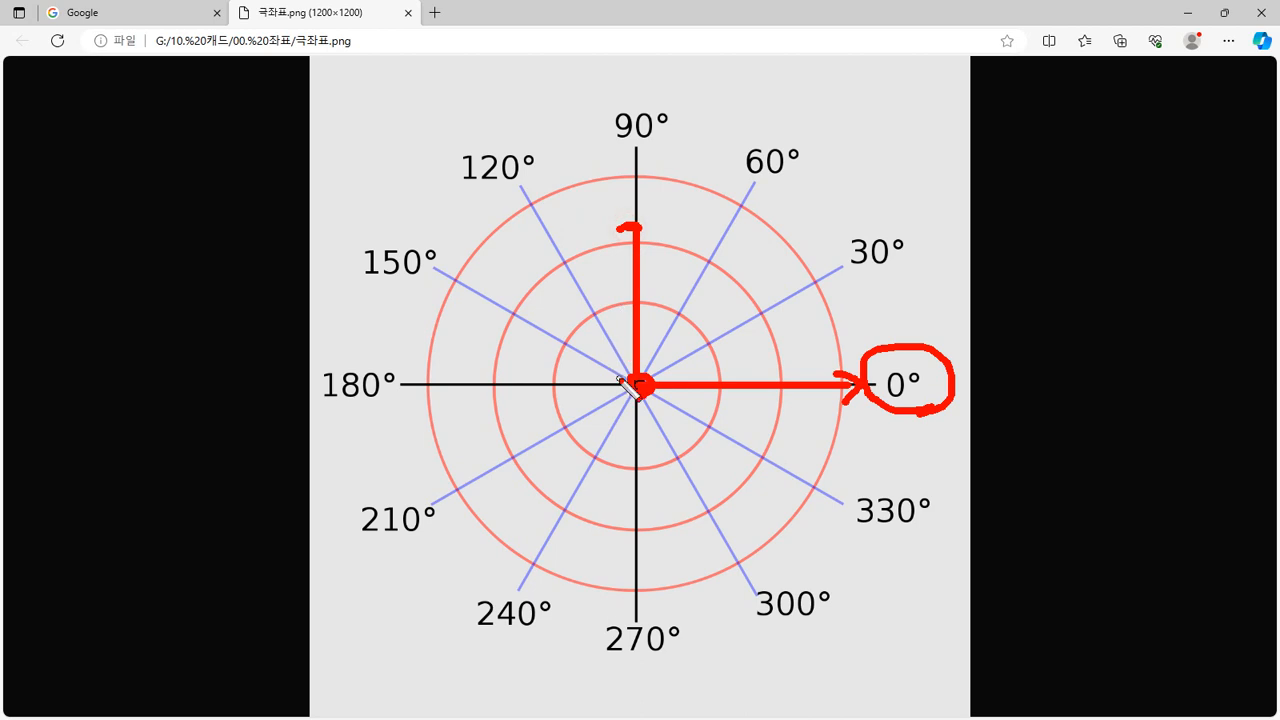
{"action": "mouse_move", "coordinate": [634, 383]}
{"action": "left_mouse_down"}
{"action": "mouse_move", "coordinate": [470, 382]}
{"action": "mouse_move", "coordinate": [466, 368]}
{"action": "left_mouse_up"}
{"action": "mouse_move", "coordinate": [638, 392]}
{"action": "left_mouse_down"}
{"action": "mouse_move", "coordinate": [635, 533]}
{"action": "mouse_move", "coordinate": [657, 531]}
{"action": "left_mouse_up"}
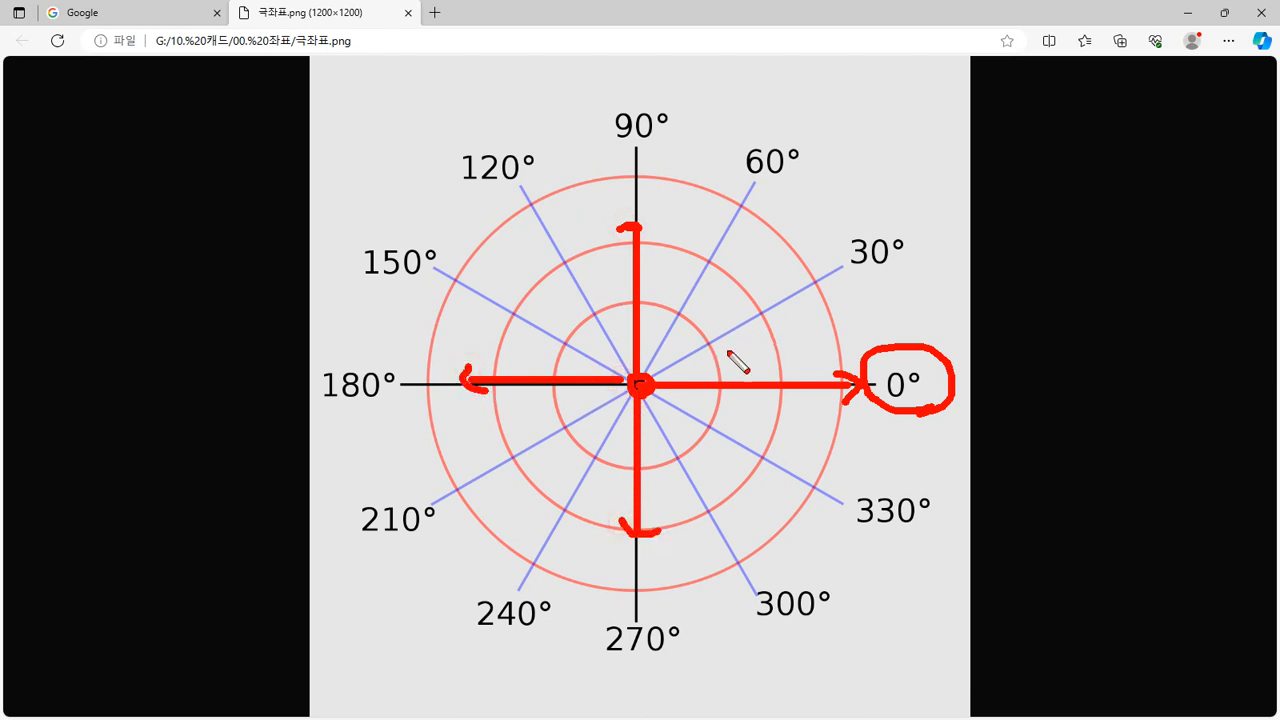
{"action": "mouse_move", "coordinate": [672, 368]}
{"action": "left_mouse_down"}
{"action": "mouse_move", "coordinate": [775, 306]}
{"action": "mouse_move", "coordinate": [770, 322]}
{"action": "mouse_move", "coordinate": [729, 249]}
{"action": "mouse_move", "coordinate": [738, 275]}
{"action": "left_mouse_up"}
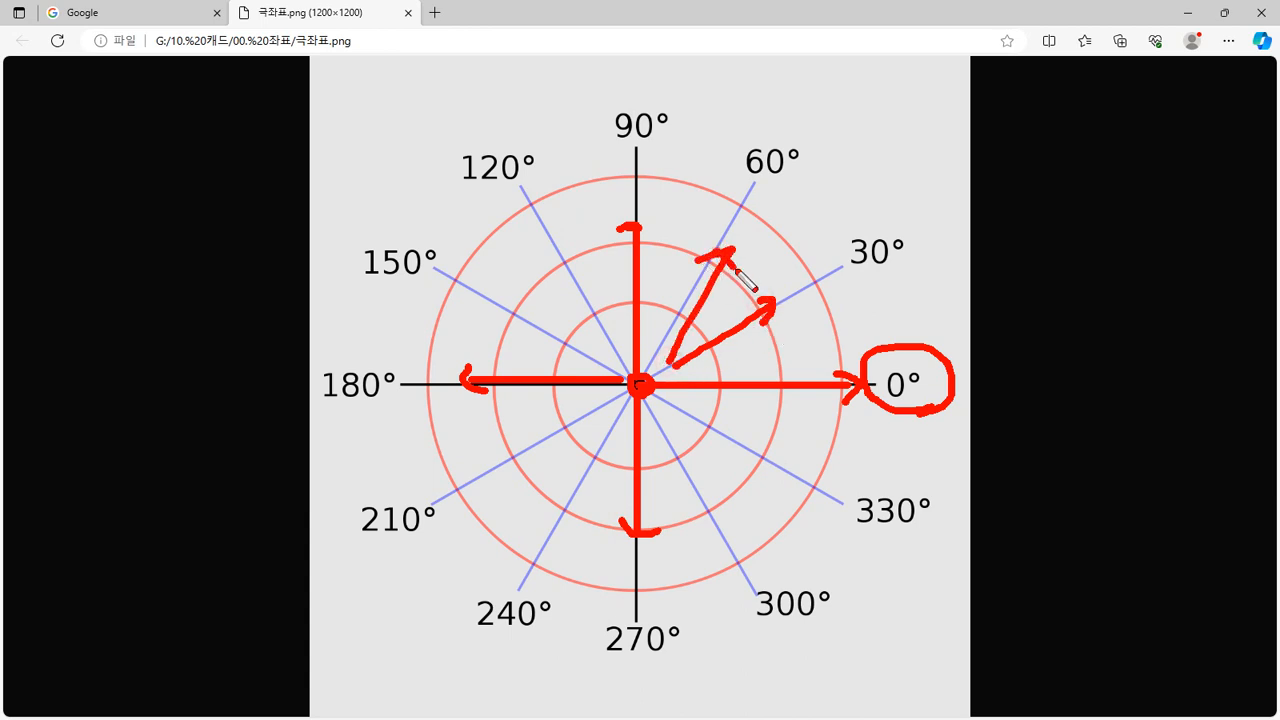
{"action": "left_click_drag", "start_coordinate": [628, 352], "coordinate": [553, 270]}
{"action": "left_click_drag", "start_coordinate": [575, 261], "coordinate": [592, 256]}
{"action": "mouse_move", "coordinate": [595, 362]}
{"action": "left_mouse_down"}
{"action": "mouse_move", "coordinate": [505, 301]}
{"action": "mouse_move", "coordinate": [540, 305]}
{"action": "left_mouse_up"}
Trace counter-clockwise arcs from 0° round to 90° and underline the 0° label
{"action": "mouse_move", "coordinate": [800, 370]}
{"action": "left_mouse_down"}
{"action": "mouse_move", "coordinate": [639, 230]}
{"action": "mouse_move", "coordinate": [645, 239]}
{"action": "left_mouse_up"}
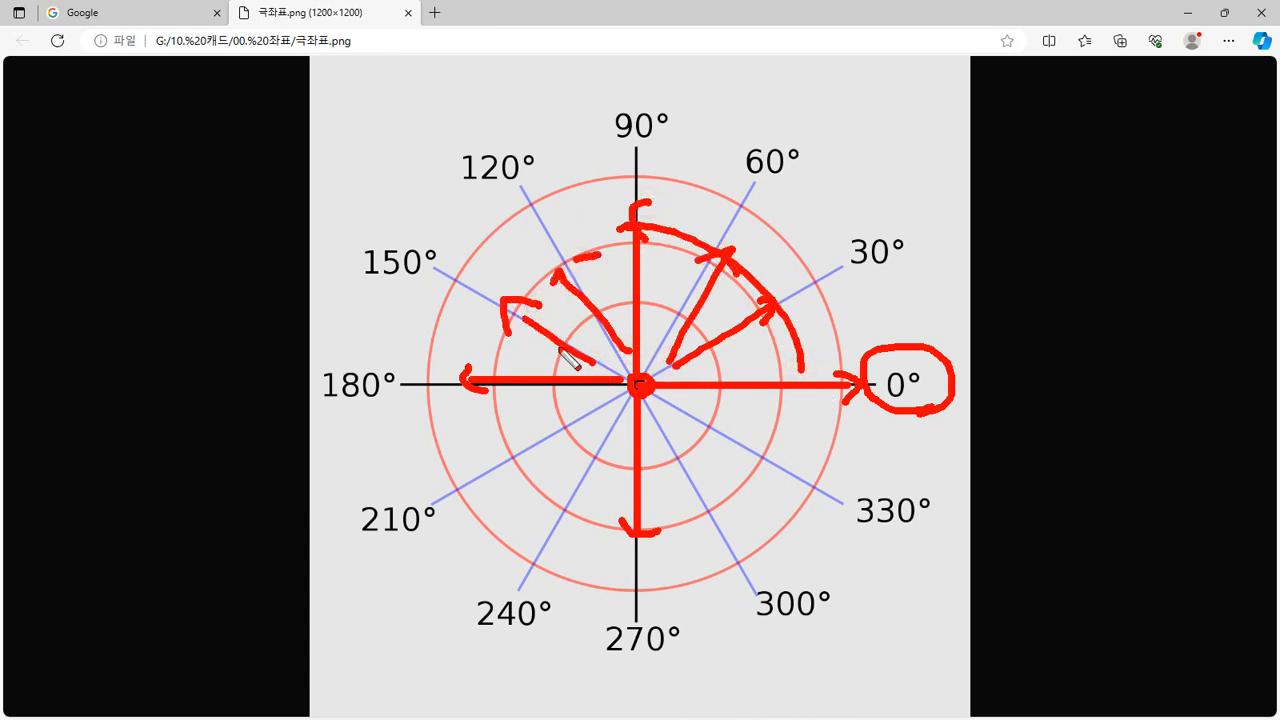
{"action": "left_click_drag", "start_coordinate": [782, 348], "coordinate": [632, 228]}
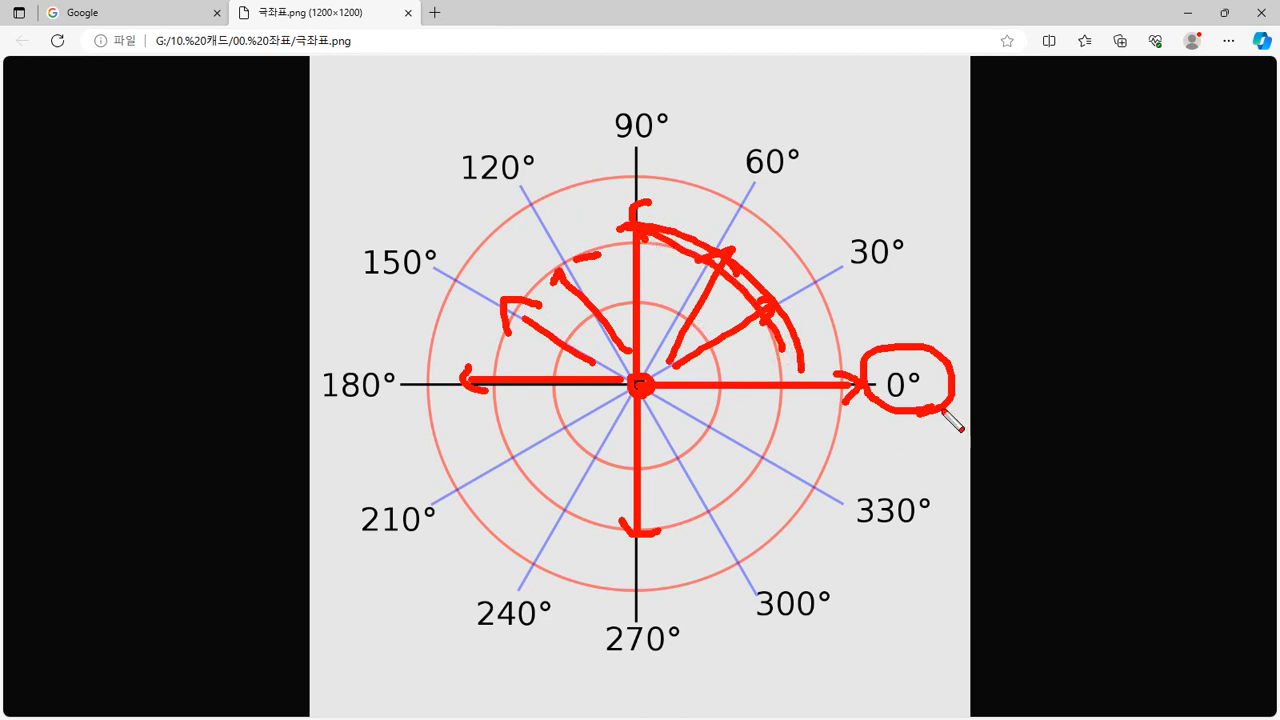
{"action": "mouse_move", "coordinate": [945, 402]}
{"action": "left_mouse_down"}
{"action": "mouse_move", "coordinate": [870, 400]}
{"action": "mouse_move", "coordinate": [924, 410]}
{"action": "left_mouse_up"}
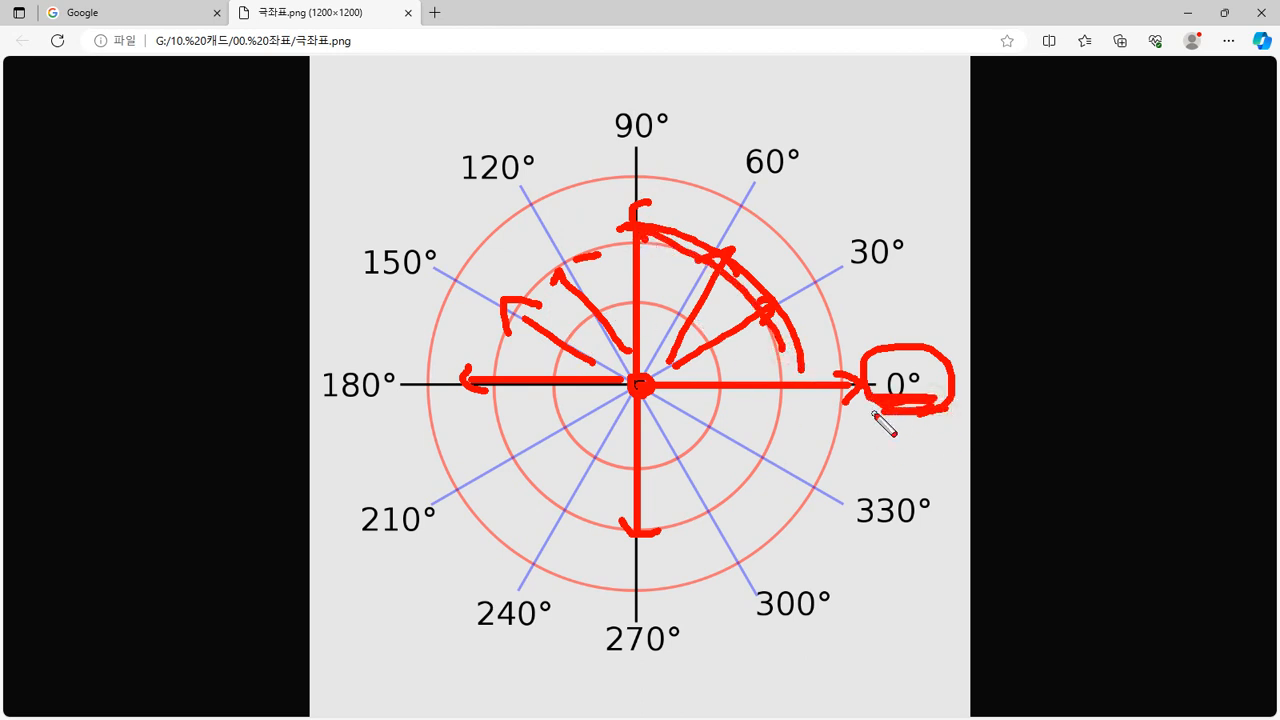
{"action": "left_click_drag", "start_coordinate": [938, 402], "coordinate": [904, 405]}
Clear the marks and sketch crossed axes with a rightward arrow labelled 0°
{"action": "left_click_drag", "start_coordinate": [922, 191], "coordinate": [1066, 183]}
{"action": "left_click_drag", "start_coordinate": [1006, 112], "coordinate": [1013, 268]}
{"action": "mouse_move", "coordinate": [1068, 176]}
{"action": "left_mouse_down"}
{"action": "mouse_move", "coordinate": [1084, 184]}
{"action": "mouse_move", "coordinate": [1079, 200]}
{"action": "mouse_move", "coordinate": [1151, 159]}
{"action": "left_mouse_up"}
Sketch two more crossed axes with 0° arrows, left of the chart and at lower right
{"action": "left_click_drag", "start_coordinate": [92, 389], "coordinate": [240, 388]}
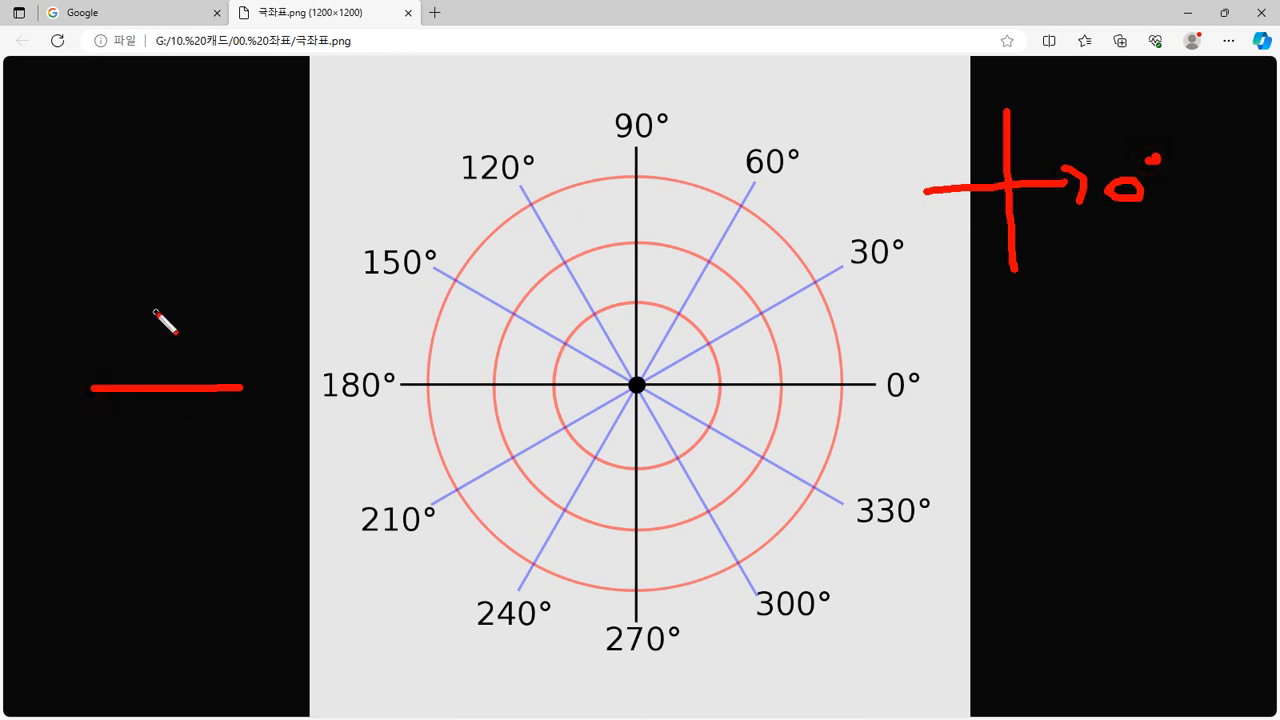
{"action": "left_click_drag", "start_coordinate": [155, 312], "coordinate": [148, 443]}
{"action": "mouse_move", "coordinate": [228, 363]}
{"action": "left_mouse_down"}
{"action": "mouse_move", "coordinate": [262, 390]}
{"action": "mouse_move", "coordinate": [240, 409]}
{"action": "left_mouse_up"}
{"action": "mouse_move", "coordinate": [292, 382]}
{"action": "left_mouse_down"}
{"action": "mouse_move", "coordinate": [295, 404]}
{"action": "mouse_move", "coordinate": [300, 369]}
{"action": "left_mouse_up"}
{"action": "left_click_drag", "start_coordinate": [922, 581], "coordinate": [1045, 575]}
{"action": "left_click_drag", "start_coordinate": [955, 490], "coordinate": [957, 650]}
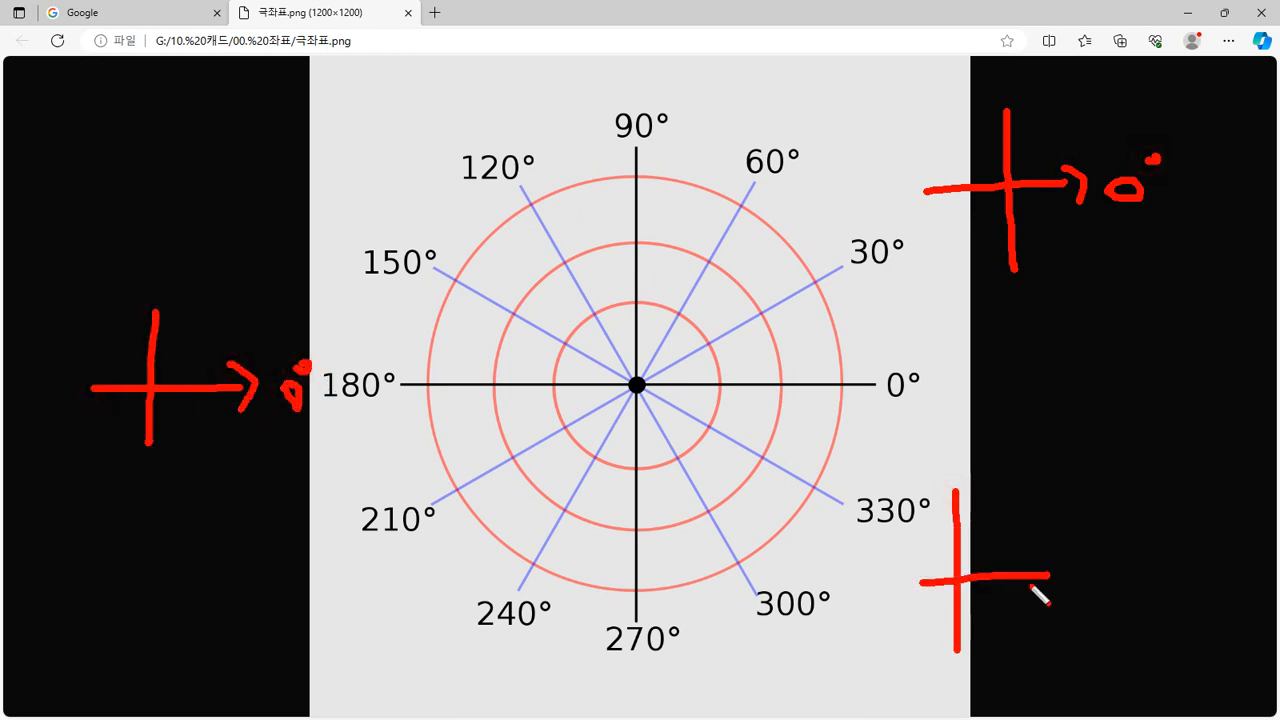
{"action": "mouse_move", "coordinate": [1028, 553]}
{"action": "left_mouse_down"}
{"action": "mouse_move", "coordinate": [1040, 588]}
{"action": "mouse_move", "coordinate": [1078, 572]}
{"action": "mouse_move", "coordinate": [1064, 562]}
{"action": "left_mouse_up"}
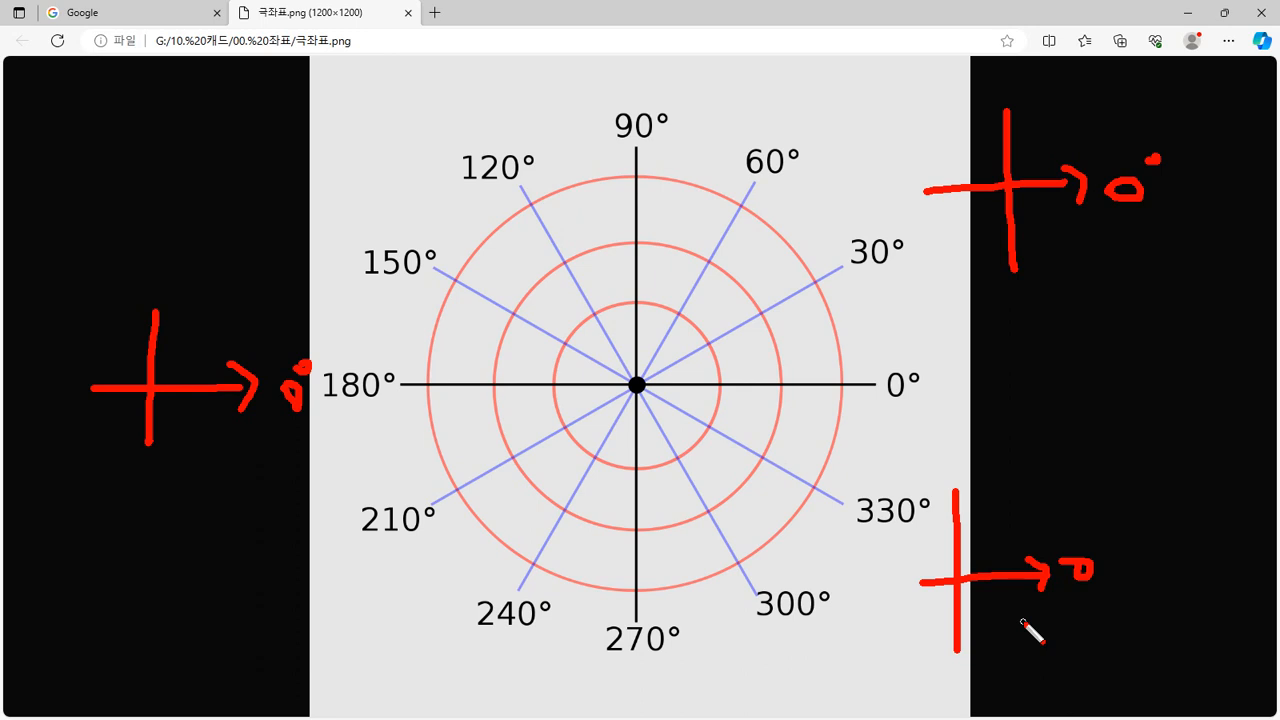
Double-underline the top-right and lower-right 0° axis sketches
{"action": "left_click_drag", "start_coordinate": [978, 292], "coordinate": [1145, 287]}
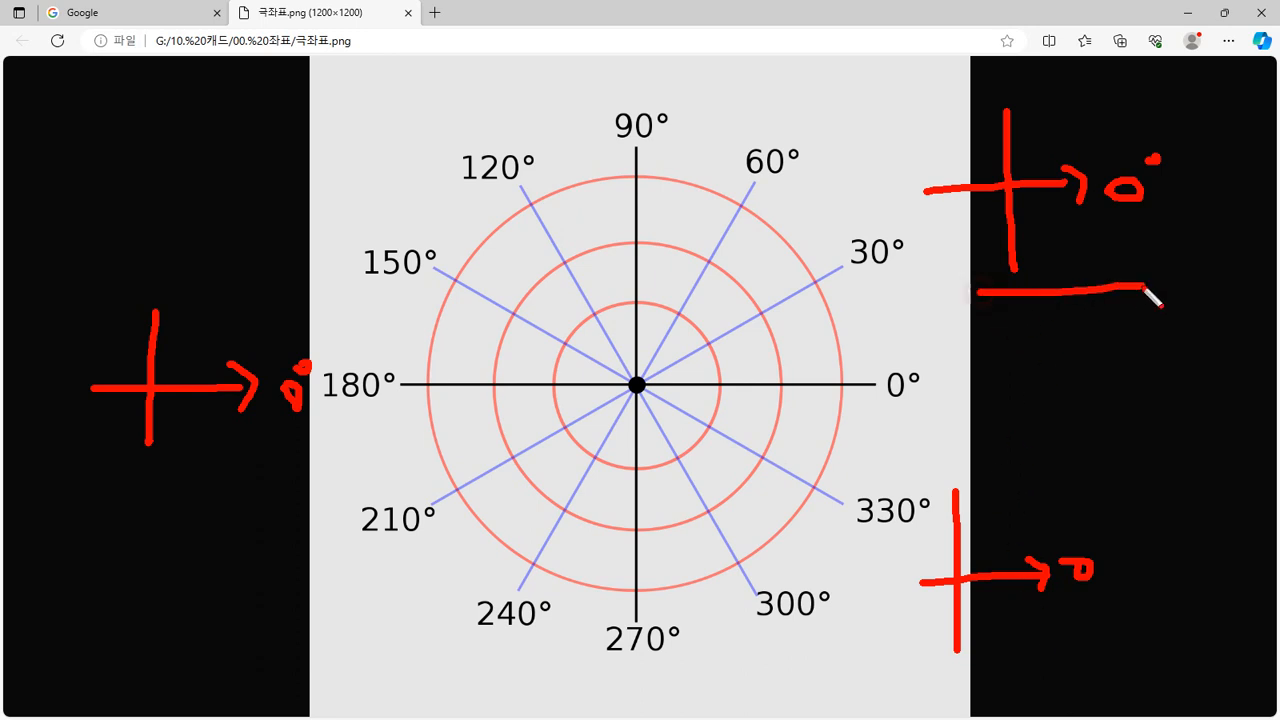
{"action": "left_click_drag", "start_coordinate": [1005, 310], "coordinate": [1162, 296]}
{"action": "left_click_drag", "start_coordinate": [958, 656], "coordinate": [1106, 642]}
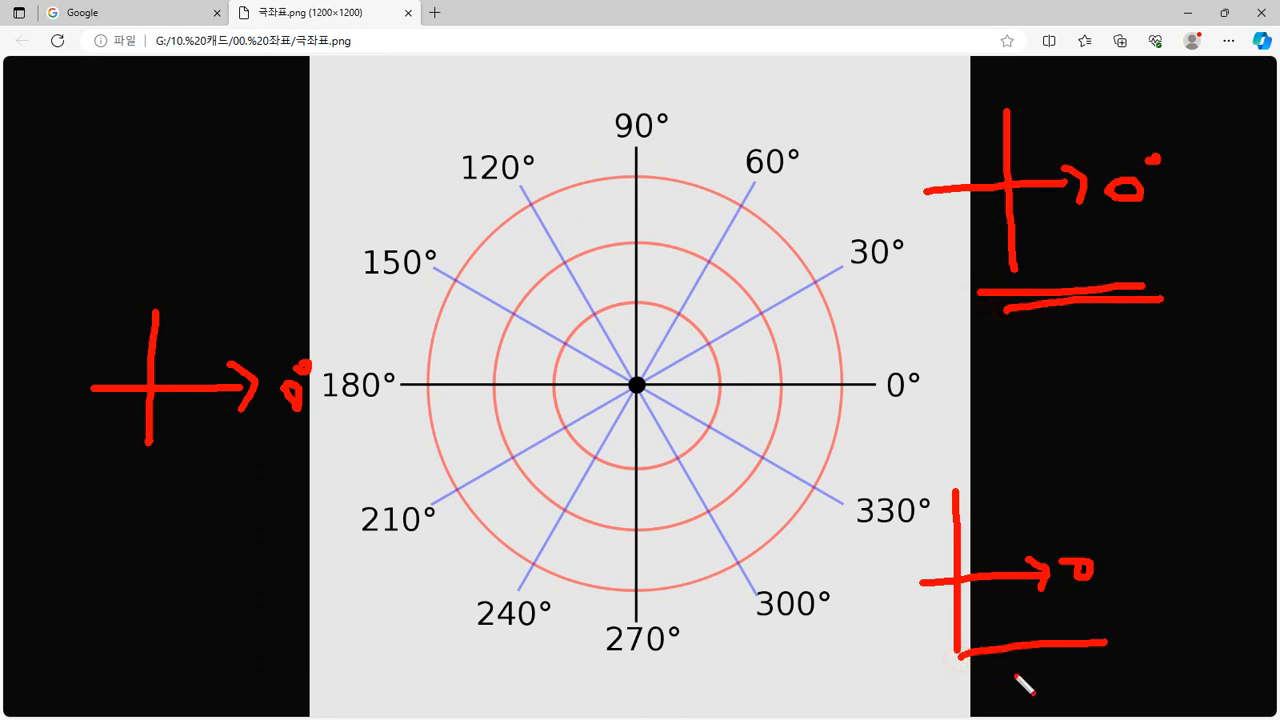
{"action": "left_click_drag", "start_coordinate": [1014, 668], "coordinate": [1103, 662]}
Draw an arrow to 0°, a counter-clockwise arc marked + and a clockwise arc marked −
{"action": "mouse_move", "coordinate": [640, 388]}
{"action": "left_mouse_down"}
{"action": "mouse_move", "coordinate": [858, 385]}
{"action": "mouse_move", "coordinate": [866, 410]}
{"action": "mouse_move", "coordinate": [963, 374]}
{"action": "mouse_move", "coordinate": [945, 428]}
{"action": "left_mouse_up"}
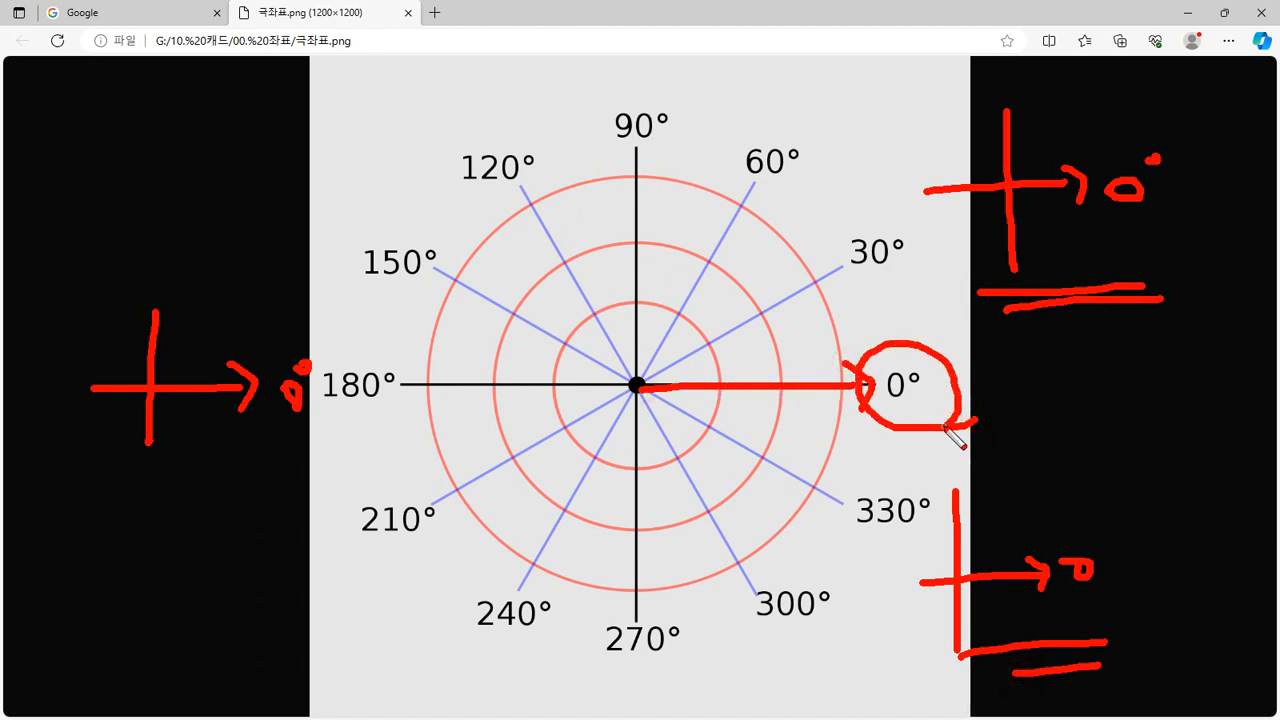
{"action": "mouse_move", "coordinate": [790, 355]}
{"action": "left_mouse_down"}
{"action": "mouse_move", "coordinate": [766, 309]}
{"action": "mouse_move", "coordinate": [686, 240]}
{"action": "mouse_move", "coordinate": [669, 272]}
{"action": "left_mouse_up"}
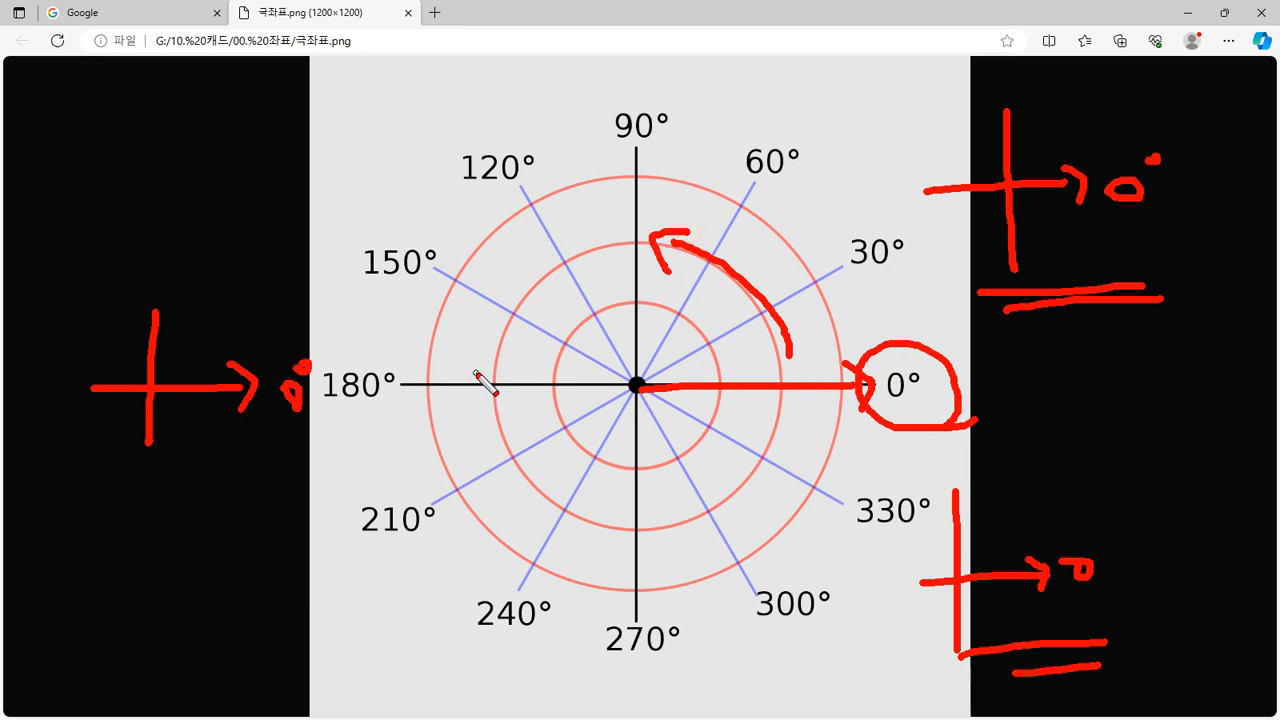
{"action": "mouse_move", "coordinate": [800, 372]}
{"action": "left_mouse_down"}
{"action": "mouse_move", "coordinate": [742, 463]}
{"action": "mouse_move", "coordinate": [763, 467]}
{"action": "left_mouse_up"}
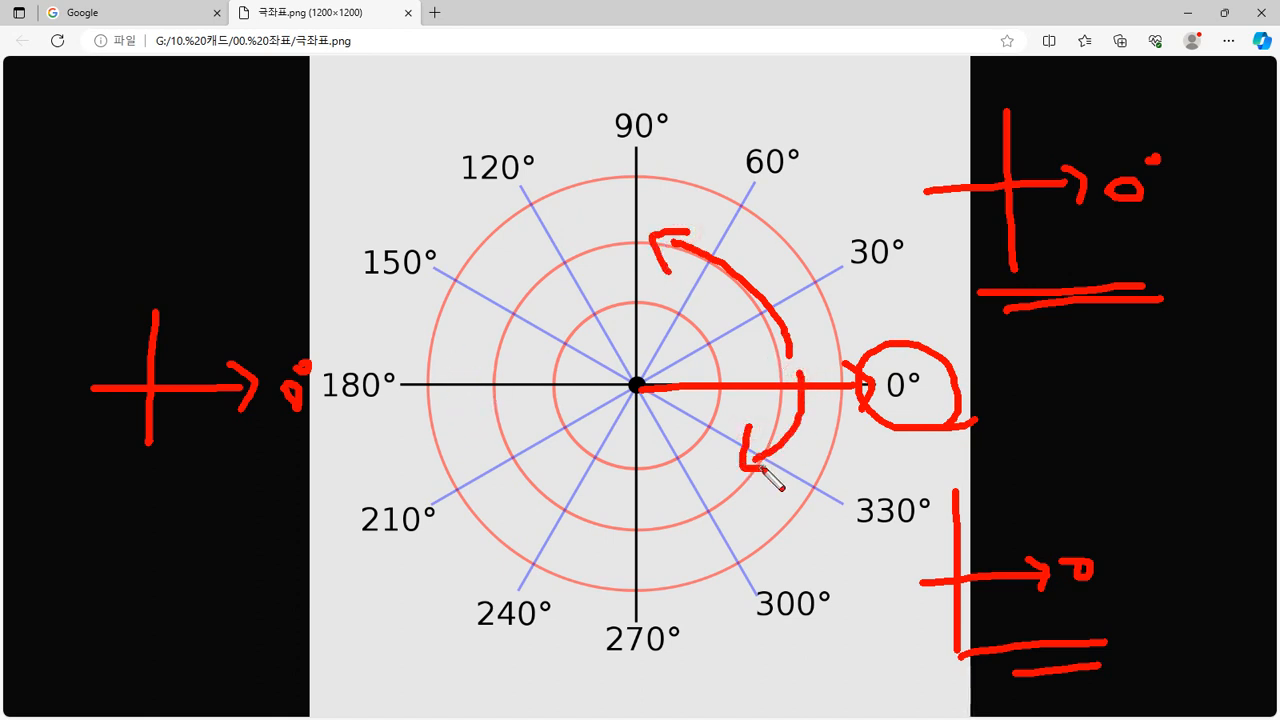
{"action": "mouse_move", "coordinate": [757, 312]}
{"action": "left_mouse_down"}
{"action": "mouse_move", "coordinate": [660, 252]}
{"action": "mouse_move", "coordinate": [696, 232]}
{"action": "mouse_move", "coordinate": [655, 318]}
{"action": "left_mouse_up"}
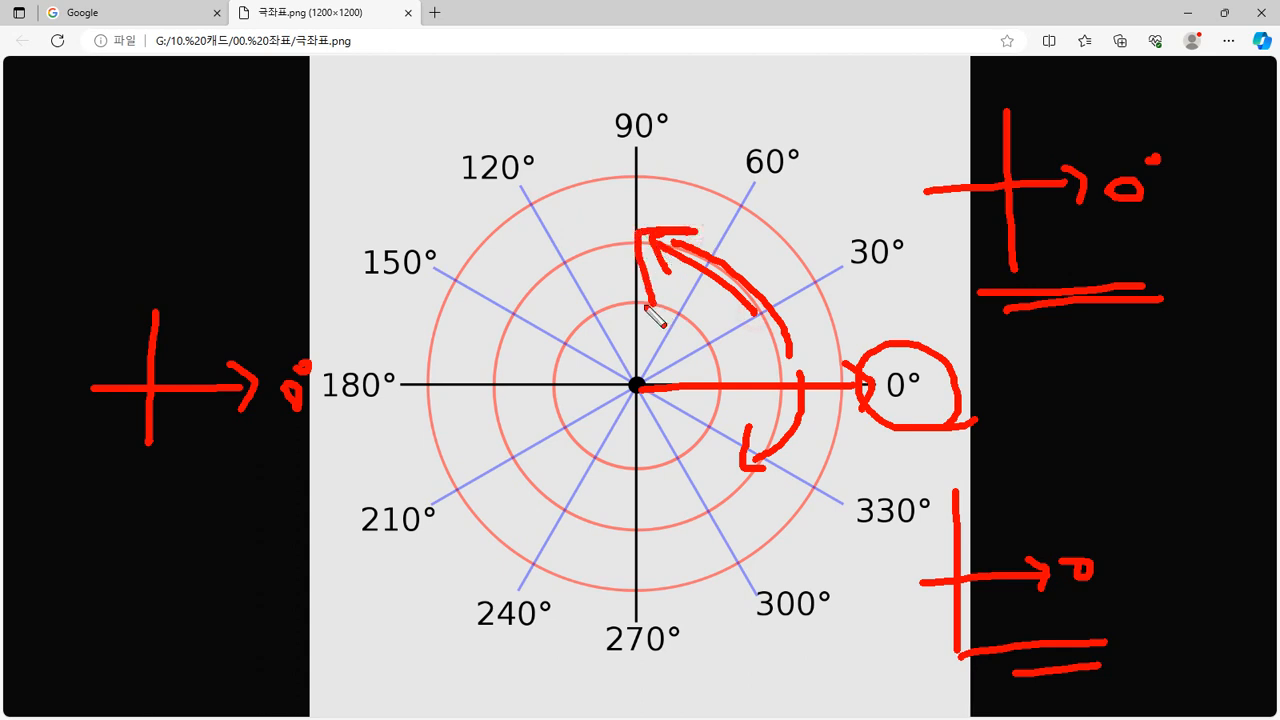
{"action": "mouse_move", "coordinate": [588, 183]}
{"action": "left_mouse_down"}
{"action": "mouse_move", "coordinate": [626, 181]}
{"action": "mouse_move", "coordinate": [607, 200]}
{"action": "left_mouse_up"}
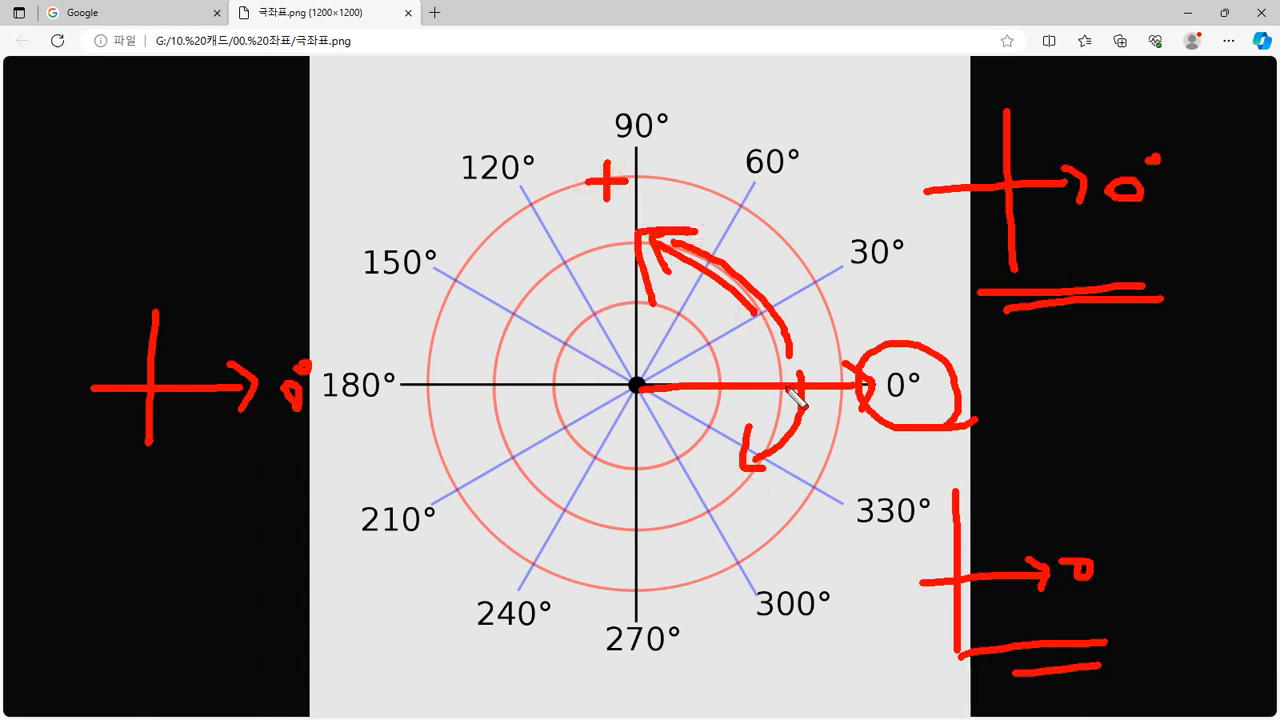
{"action": "mouse_move", "coordinate": [789, 389]}
{"action": "left_mouse_down"}
{"action": "mouse_move", "coordinate": [738, 462]}
{"action": "mouse_move", "coordinate": [761, 467]}
{"action": "left_mouse_up"}
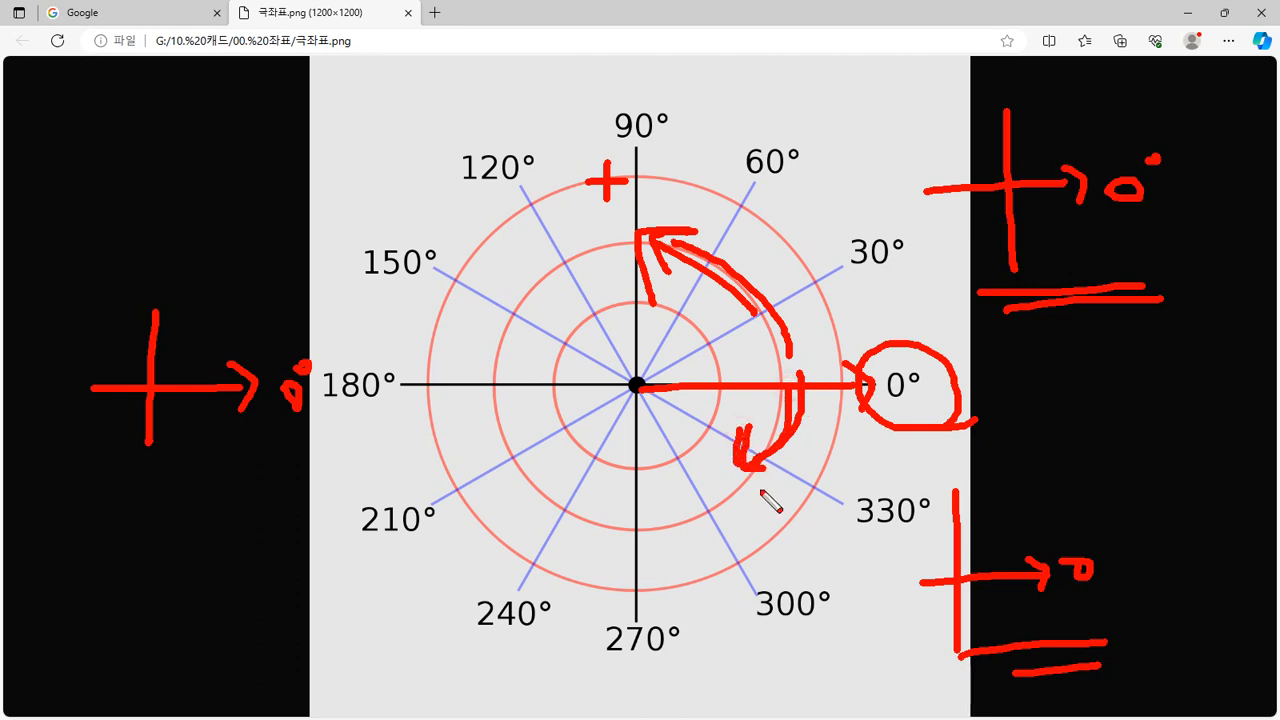
{"action": "mouse_move", "coordinate": [790, 354]}
{"action": "left_mouse_down"}
{"action": "mouse_move", "coordinate": [717, 238]}
{"action": "mouse_move", "coordinate": [675, 314]}
{"action": "left_mouse_up"}
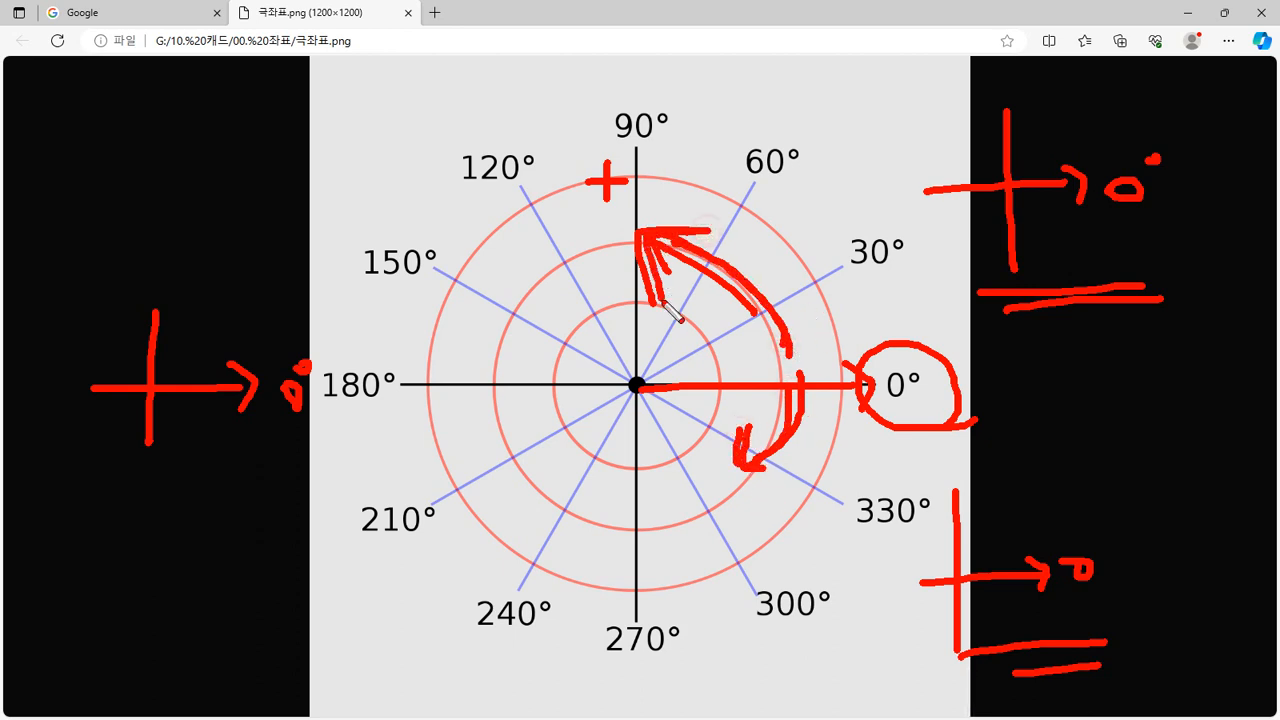
{"action": "left_click_drag", "start_coordinate": [598, 164], "coordinate": [598, 203]}
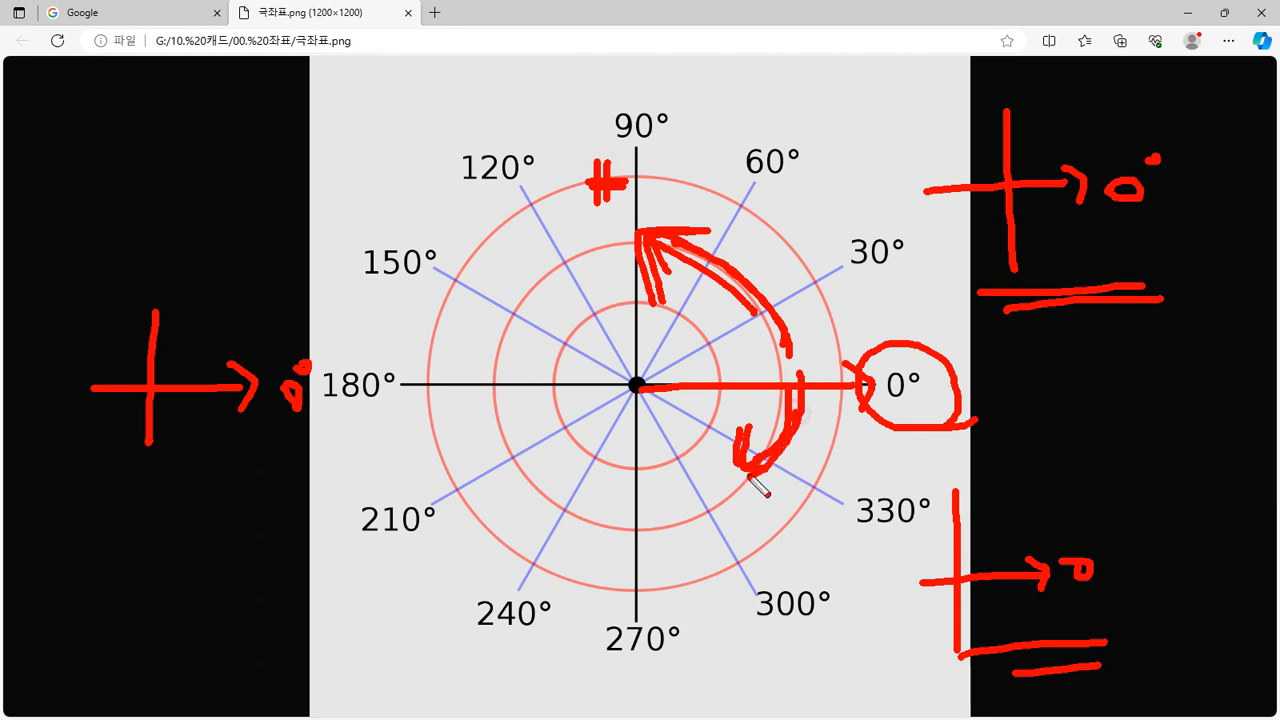
{"action": "left_click_drag", "start_coordinate": [757, 533], "coordinate": [797, 527]}
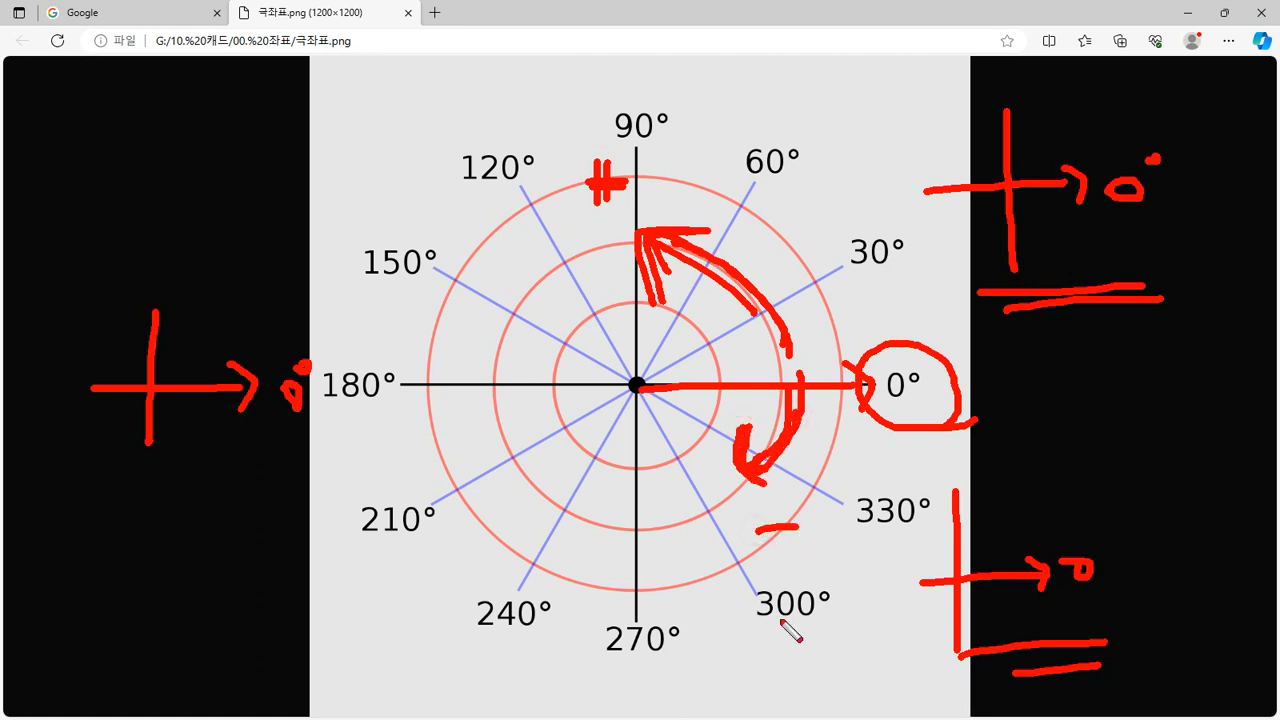
Clear the chart and circle the 30°, 60° and 90° labels, then clear it again
{"action": "key", "text": "e"}
{"action": "mouse_move", "coordinate": [802, 290]}
{"action": "left_mouse_down"}
{"action": "mouse_move", "coordinate": [694, 361]}
{"action": "mouse_move", "coordinate": [805, 287]}
{"action": "mouse_move", "coordinate": [795, 313]}
{"action": "left_mouse_up"}
{"action": "mouse_move", "coordinate": [858, 284]}
{"action": "left_mouse_down"}
{"action": "mouse_move", "coordinate": [845, 222]}
{"action": "mouse_move", "coordinate": [876, 283]}
{"action": "left_mouse_up"}
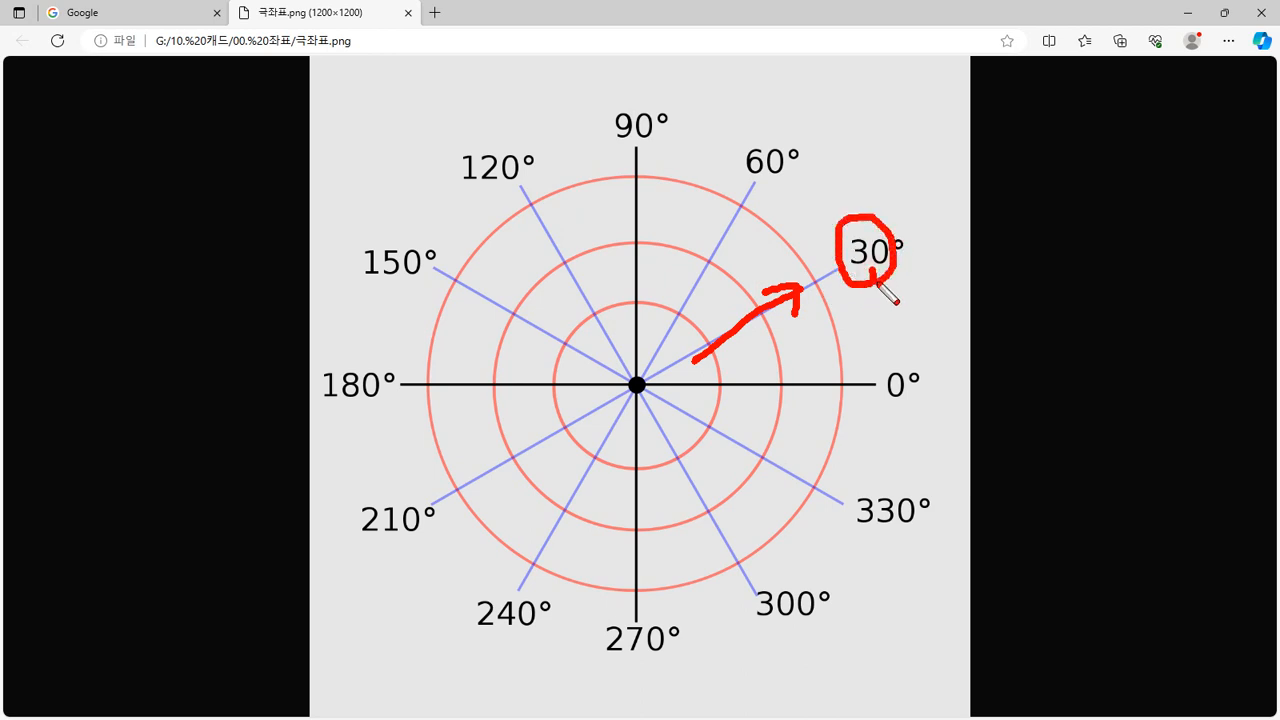
{"action": "mouse_move", "coordinate": [760, 200]}
{"action": "left_mouse_down"}
{"action": "mouse_move", "coordinate": [750, 143]}
{"action": "mouse_move", "coordinate": [797, 191]}
{"action": "left_mouse_up"}
{"action": "mouse_move", "coordinate": [650, 151]}
{"action": "left_mouse_down"}
{"action": "mouse_move", "coordinate": [612, 149]}
{"action": "mouse_move", "coordinate": [686, 166]}
{"action": "left_mouse_up"}
{"action": "key", "text": "Delete"}
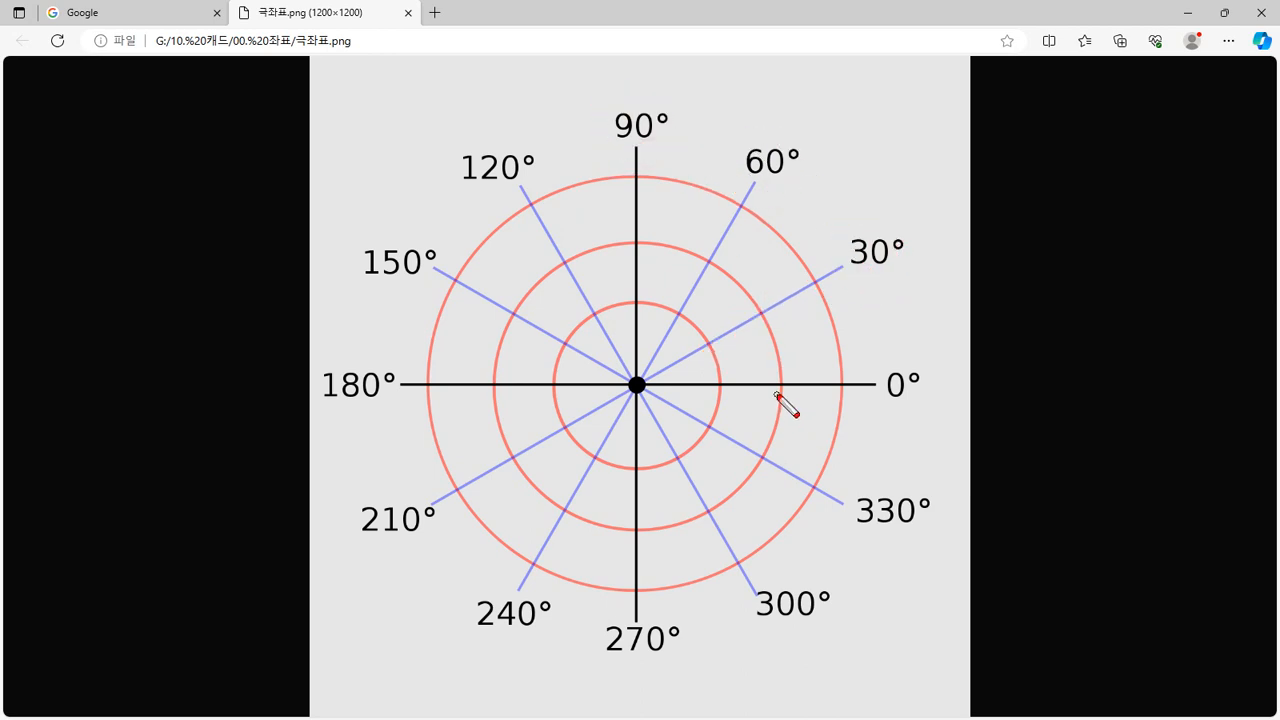
Draw a clockwise arc and label 330°, 300°, 270°, 240° as -30, -60, -90, -120
{"action": "mouse_move", "coordinate": [777, 395]}
{"action": "left_mouse_down"}
{"action": "mouse_move", "coordinate": [724, 477]}
{"action": "mouse_move", "coordinate": [742, 489]}
{"action": "left_mouse_up"}
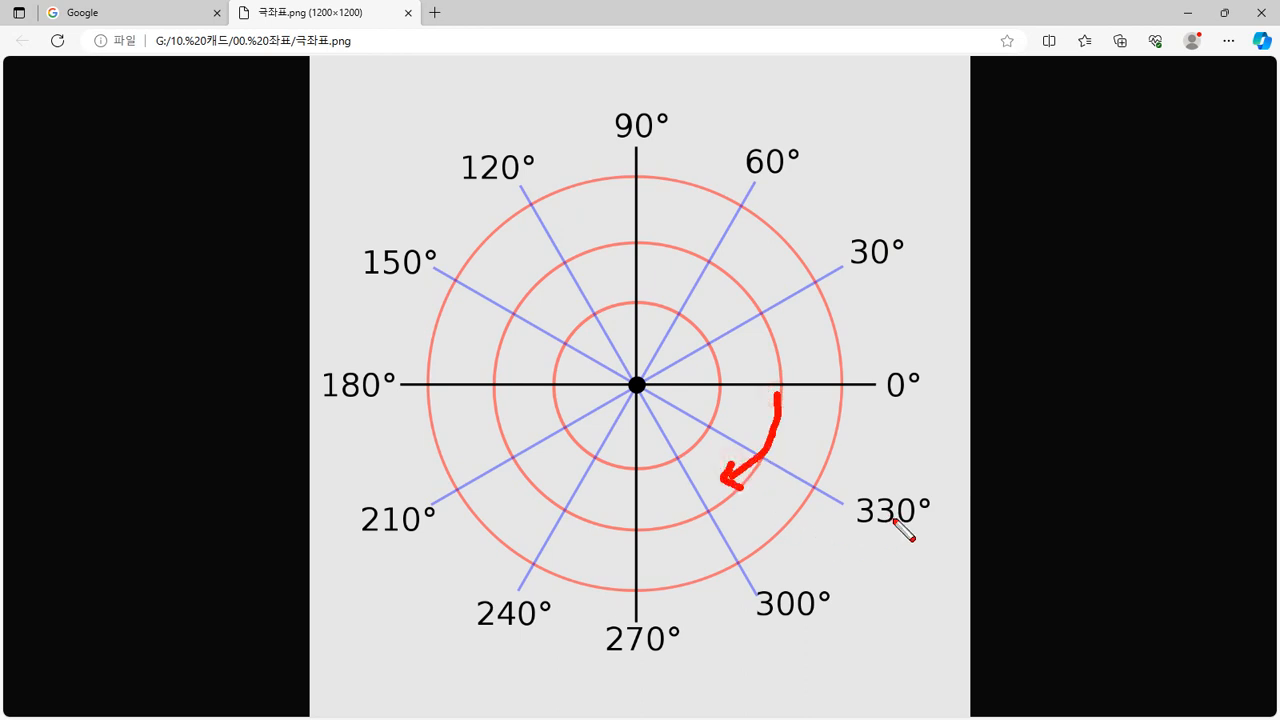
{"action": "mouse_move", "coordinate": [910, 525]}
{"action": "left_mouse_down"}
{"action": "mouse_move", "coordinate": [884, 485]}
{"action": "mouse_move", "coordinate": [905, 547]}
{"action": "mouse_move", "coordinate": [950, 543]}
{"action": "mouse_move", "coordinate": [971, 566]}
{"action": "mouse_move", "coordinate": [990, 521]}
{"action": "mouse_move", "coordinate": [1002, 545]}
{"action": "left_mouse_up"}
{"action": "mouse_move", "coordinate": [812, 632]}
{"action": "left_mouse_down"}
{"action": "mouse_move", "coordinate": [810, 591]}
{"action": "mouse_move", "coordinate": [841, 653]}
{"action": "left_mouse_up"}
{"action": "mouse_move", "coordinate": [860, 609]}
{"action": "left_mouse_down"}
{"action": "mouse_move", "coordinate": [871, 657]}
{"action": "mouse_move", "coordinate": [858, 654]}
{"action": "left_mouse_up"}
{"action": "mouse_move", "coordinate": [882, 631]}
{"action": "left_mouse_down"}
{"action": "mouse_move", "coordinate": [900, 637]}
{"action": "mouse_move", "coordinate": [883, 631]}
{"action": "left_mouse_up"}
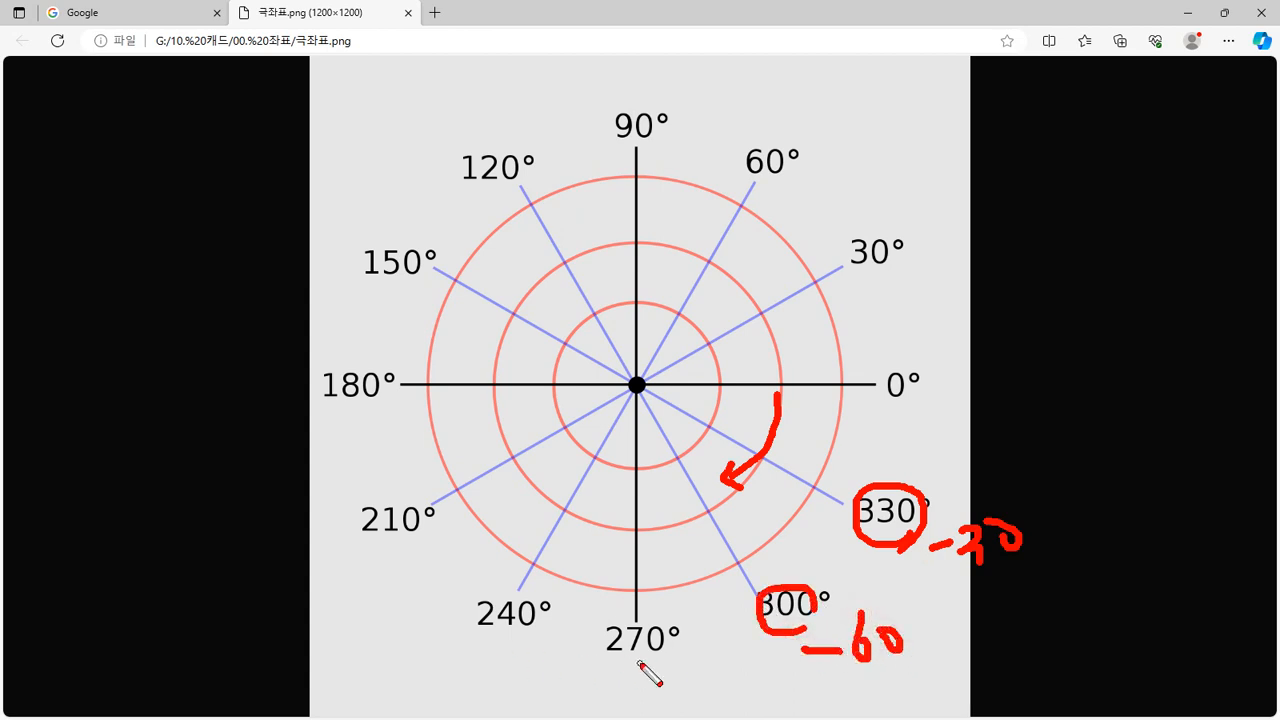
{"action": "left_click_drag", "start_coordinate": [597, 680], "coordinate": [662, 680]}
{"action": "mouse_move", "coordinate": [672, 669]}
{"action": "left_mouse_down"}
{"action": "mouse_move", "coordinate": [689, 666]}
{"action": "mouse_move", "coordinate": [675, 714]}
{"action": "mouse_move", "coordinate": [690, 686]}
{"action": "left_mouse_up"}
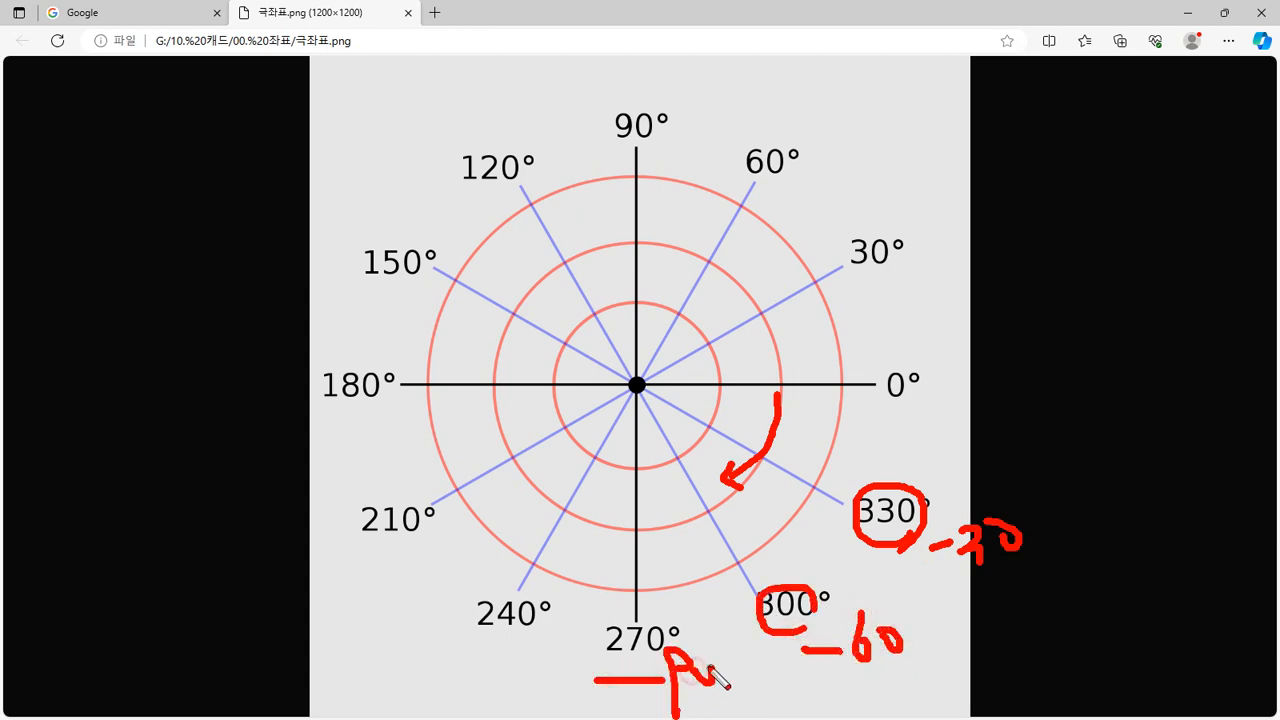
{"action": "mouse_move", "coordinate": [436, 659]}
{"action": "left_mouse_down"}
{"action": "mouse_move", "coordinate": [460, 658]}
{"action": "mouse_move", "coordinate": [477, 681]}
{"action": "mouse_move", "coordinate": [512, 680]}
{"action": "mouse_move", "coordinate": [532, 650]}
{"action": "left_mouse_up"}
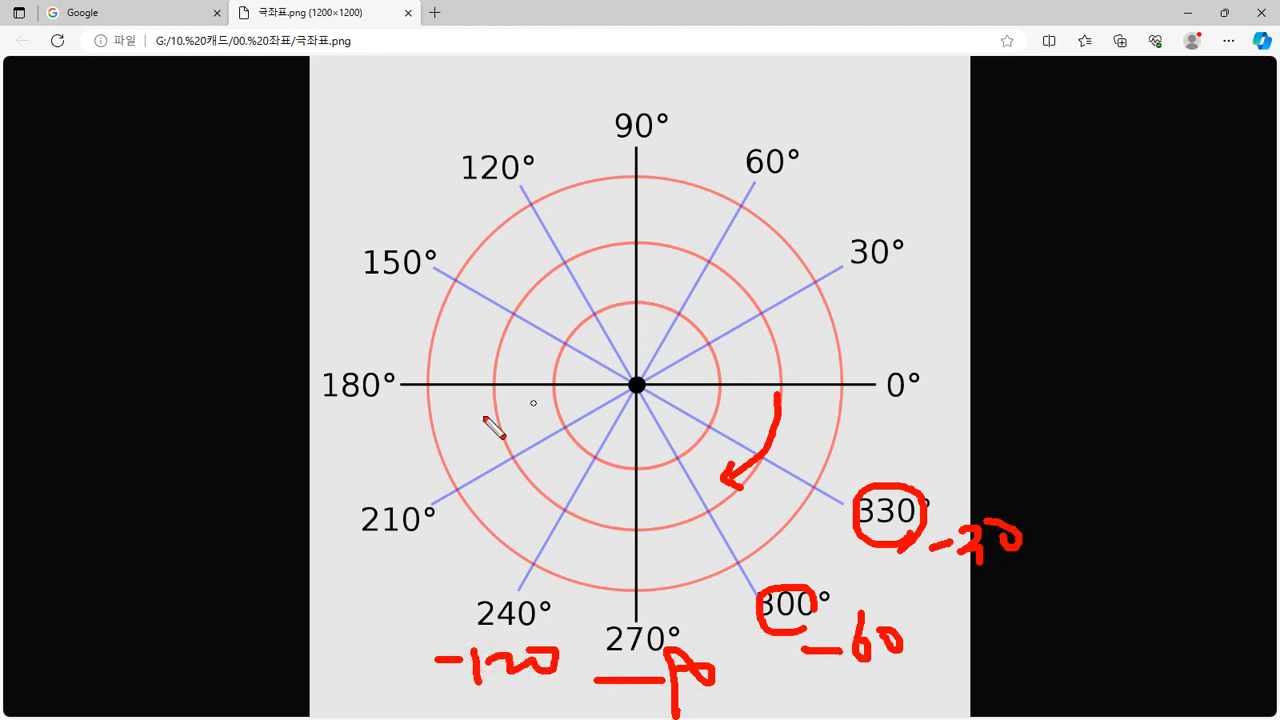
Wipe the annotations and open 엇각 설명.jpg in a new Edge tab
{"action": "key", "text": "Escape"}
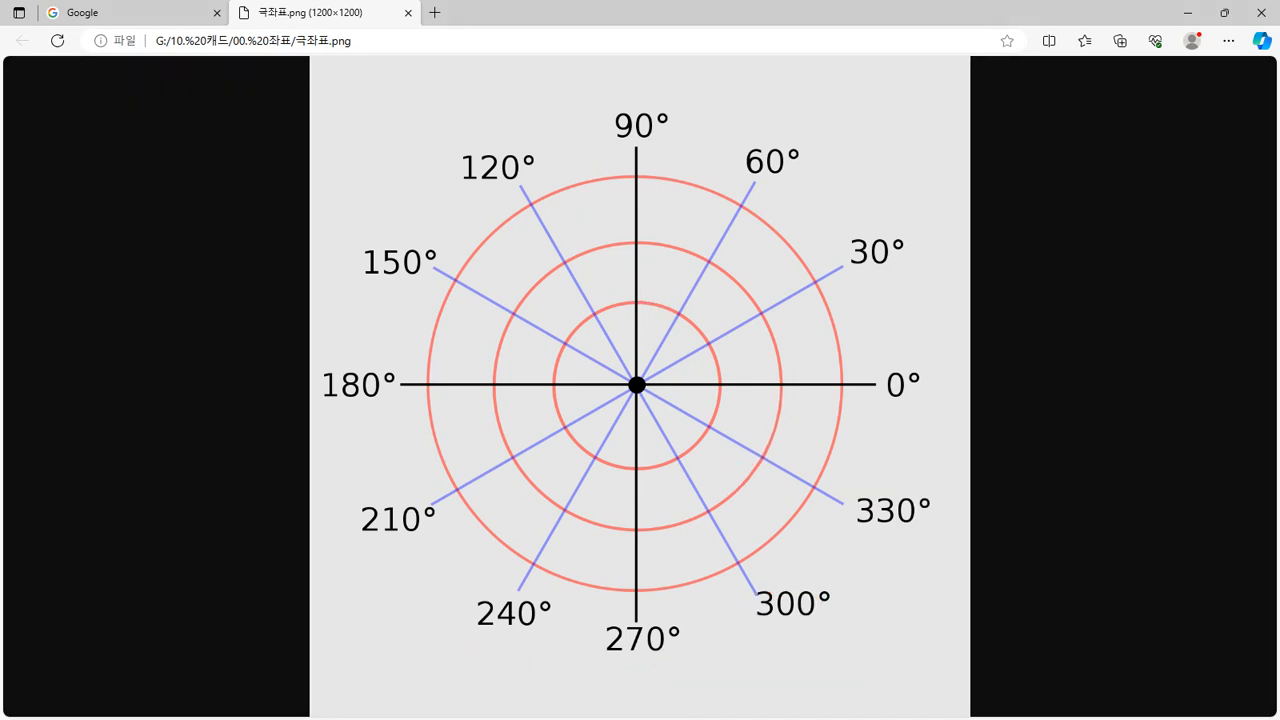
{"action": "key", "text": "alt+Tab"}
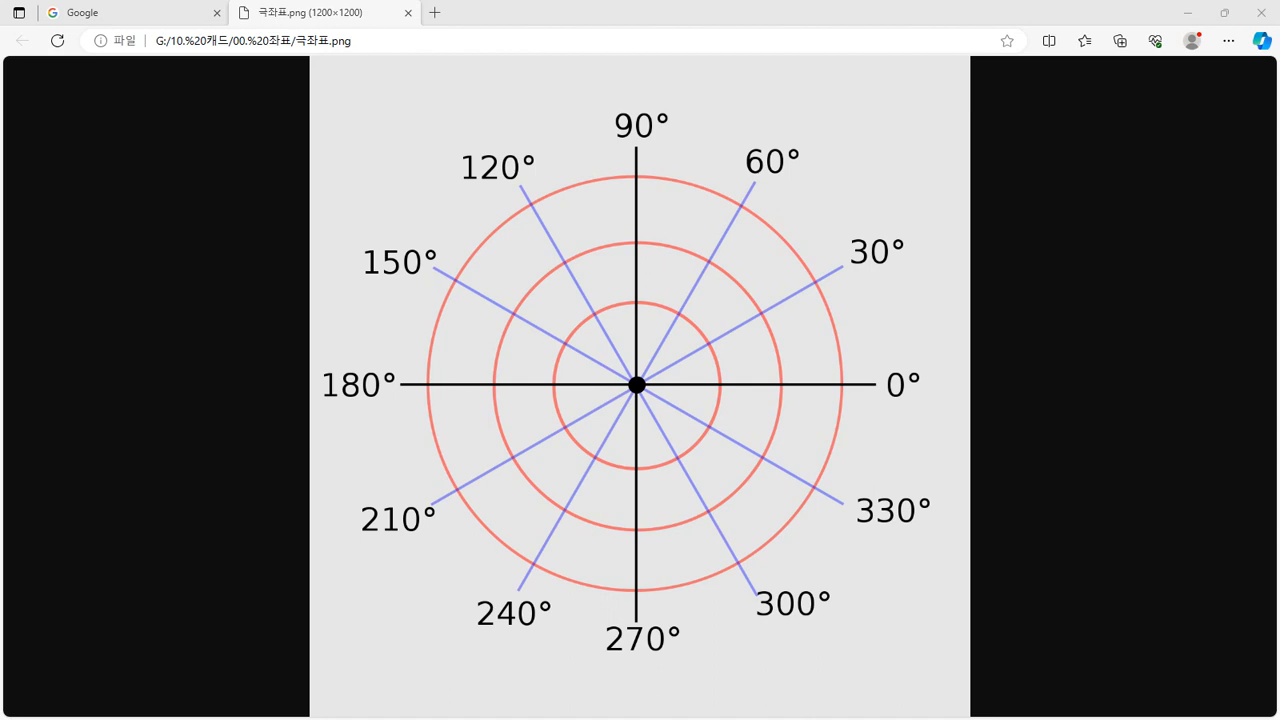
{"action": "left_click_drag", "start_coordinate": [300, 260], "coordinate": [420, 28]}
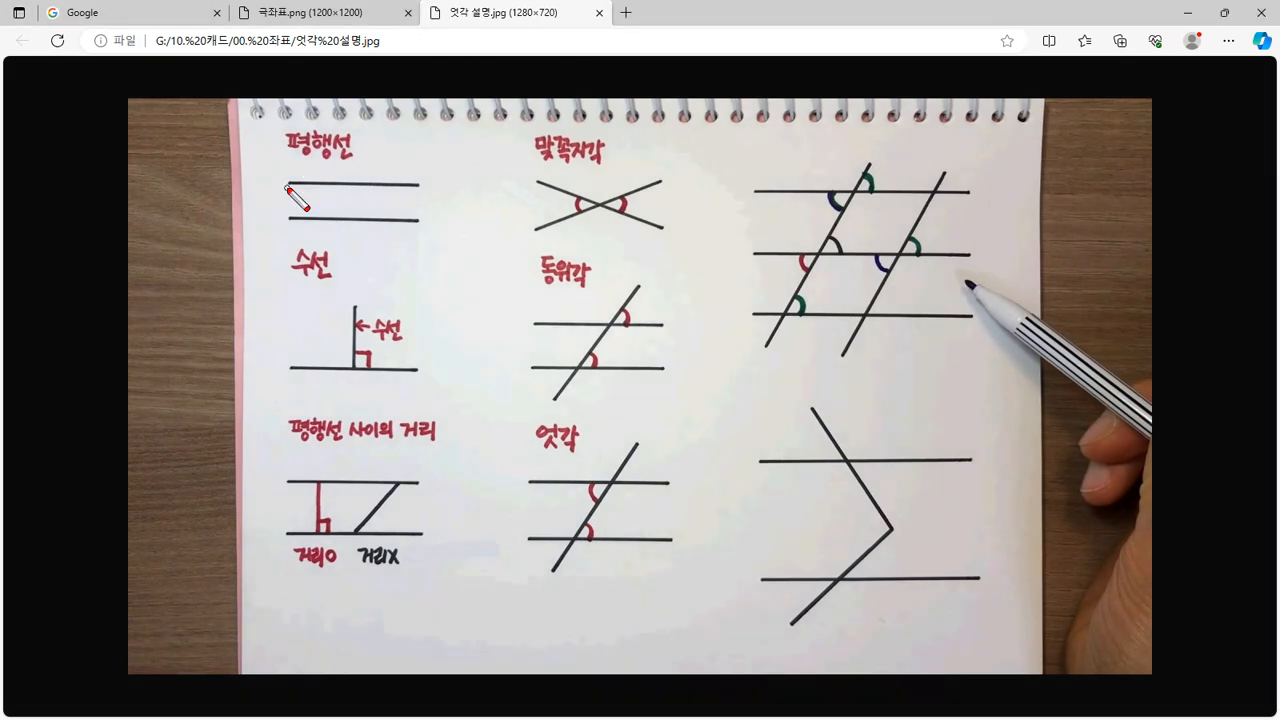
Trace the parallel lines and perpendicular figure in red, circle 평행선 and 수선, then clear
{"action": "left_click_drag", "start_coordinate": [287, 184], "coordinate": [408, 183]}
{"action": "left_click_drag", "start_coordinate": [284, 221], "coordinate": [436, 222]}
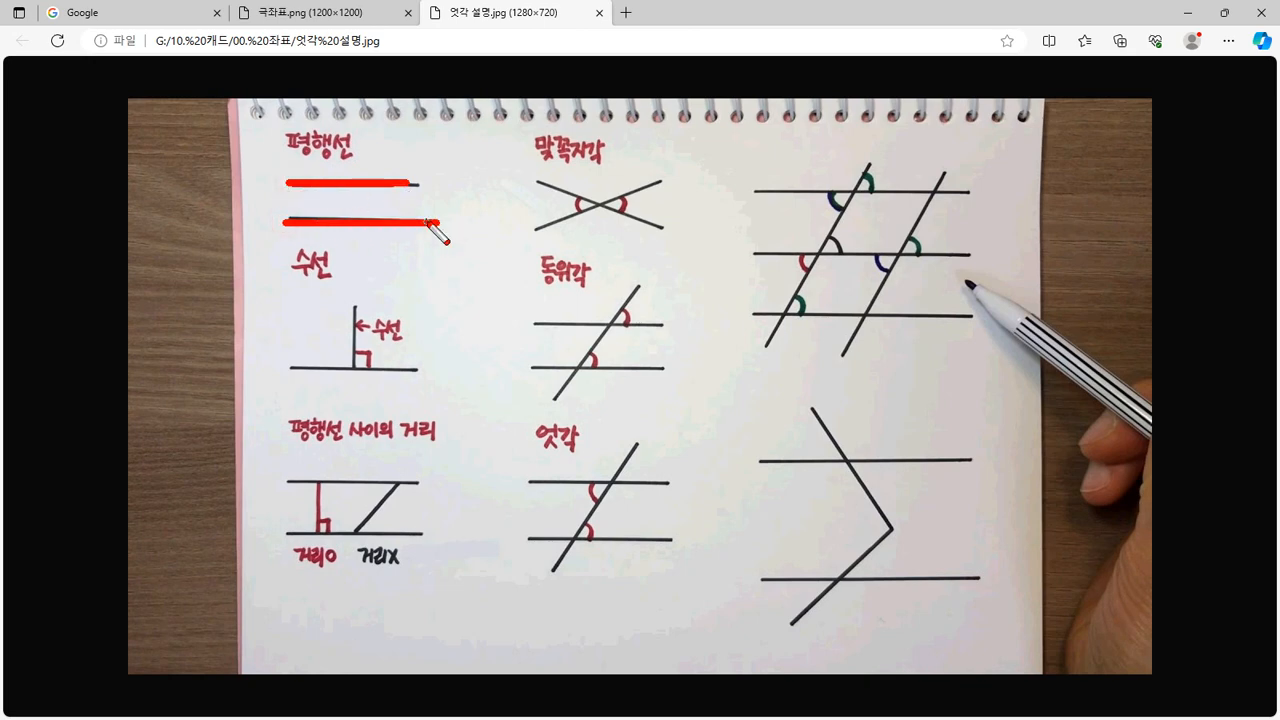
{"action": "mouse_move", "coordinate": [368, 168]}
{"action": "left_mouse_down"}
{"action": "mouse_move", "coordinate": [272, 138]}
{"action": "mouse_move", "coordinate": [367, 178]}
{"action": "left_mouse_up"}
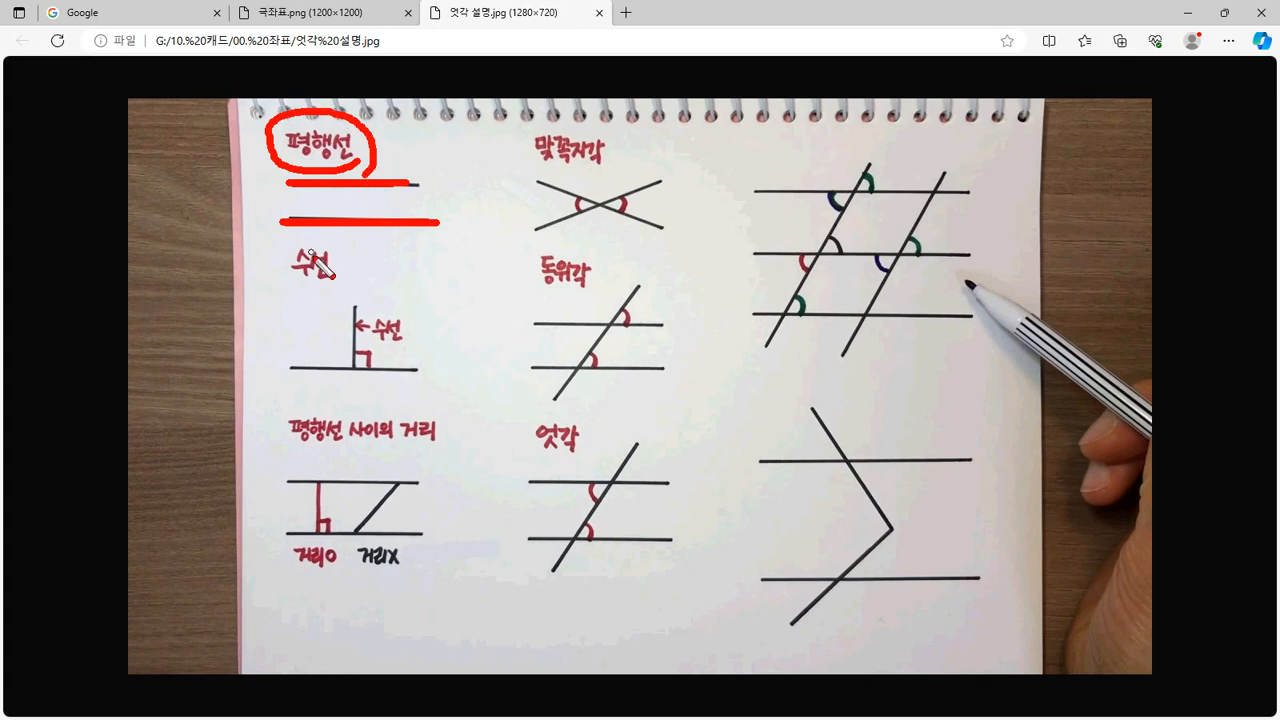
{"action": "mouse_move", "coordinate": [312, 250]}
{"action": "left_mouse_down"}
{"action": "mouse_move", "coordinate": [300, 282]}
{"action": "mouse_move", "coordinate": [332, 258]}
{"action": "left_mouse_up"}
{"action": "left_click_drag", "start_coordinate": [276, 369], "coordinate": [445, 369]}
{"action": "mouse_move", "coordinate": [355, 267]}
{"action": "left_mouse_down"}
{"action": "mouse_move", "coordinate": [356, 362]}
{"action": "mouse_move", "coordinate": [368, 342]}
{"action": "mouse_move", "coordinate": [398, 352]}
{"action": "mouse_move", "coordinate": [350, 374]}
{"action": "mouse_move", "coordinate": [418, 343]}
{"action": "mouse_move", "coordinate": [405, 392]}
{"action": "left_mouse_up"}
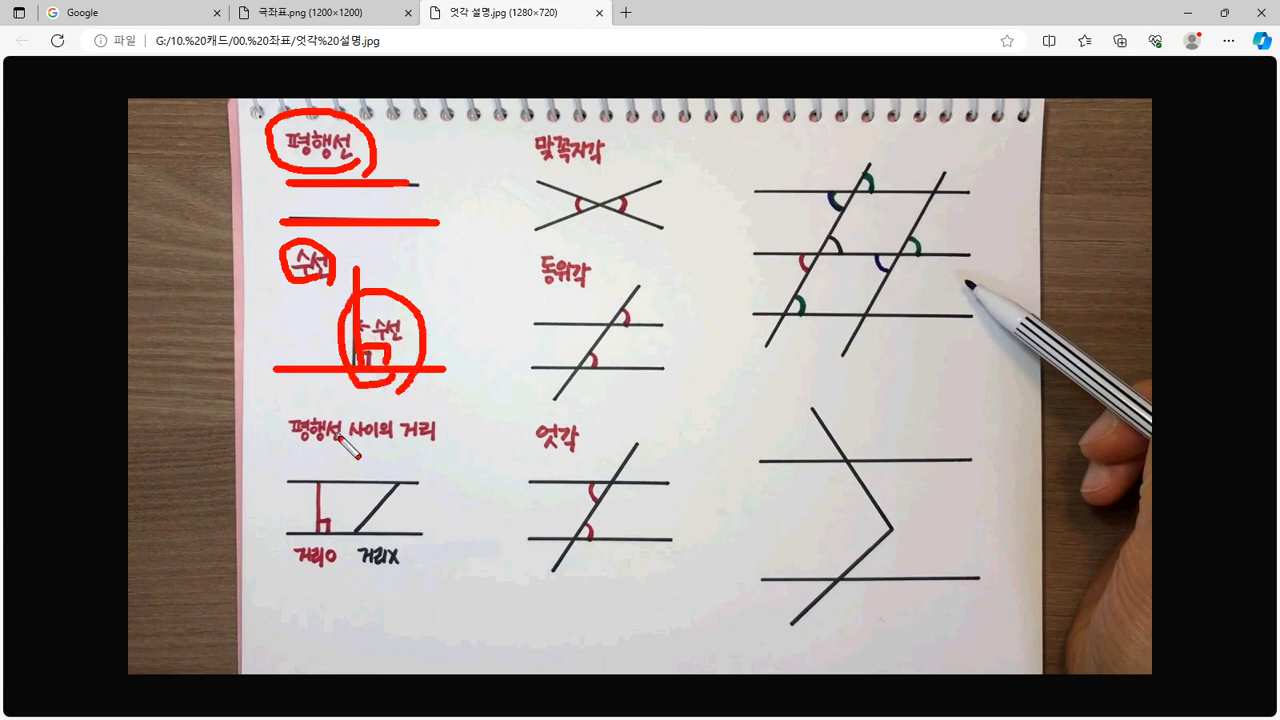
{"action": "key", "text": "Delete"}
Trace the distance figure's two lines and perpendicular segment, circle 거리O, then erase everything
{"action": "left_click_drag", "start_coordinate": [278, 483], "coordinate": [430, 483]}
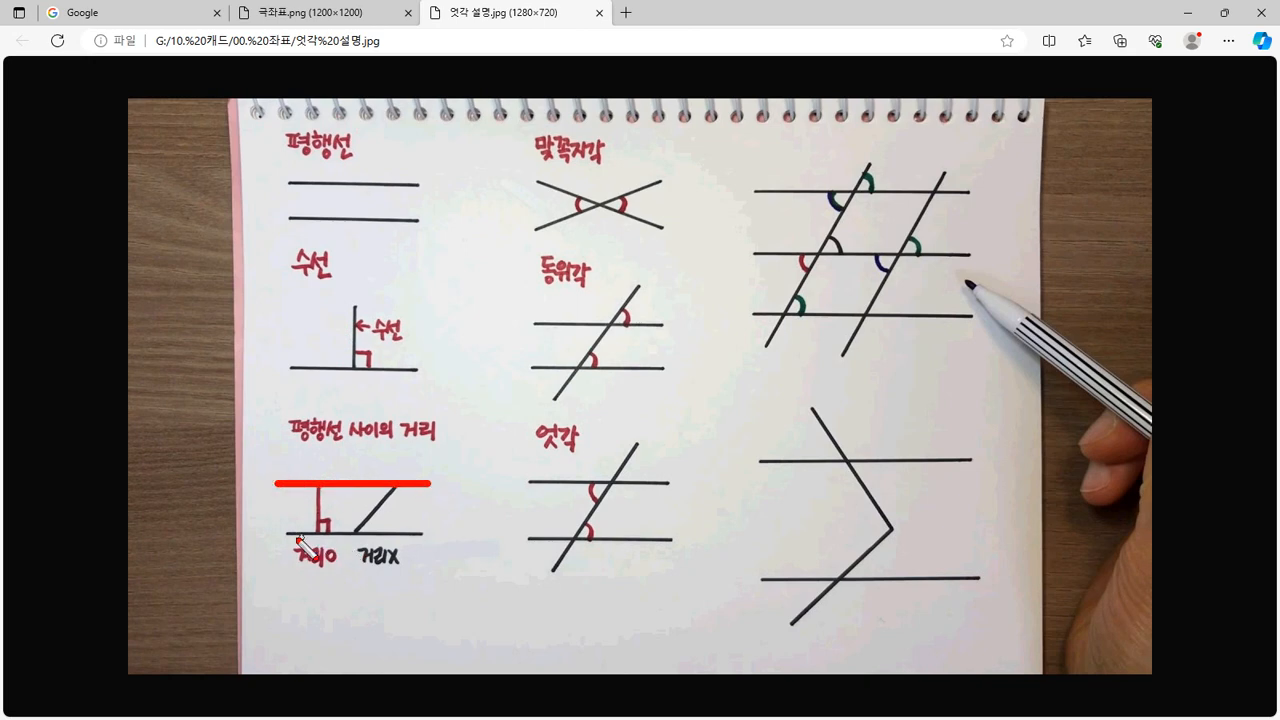
{"action": "left_click_drag", "start_coordinate": [284, 536], "coordinate": [433, 536]}
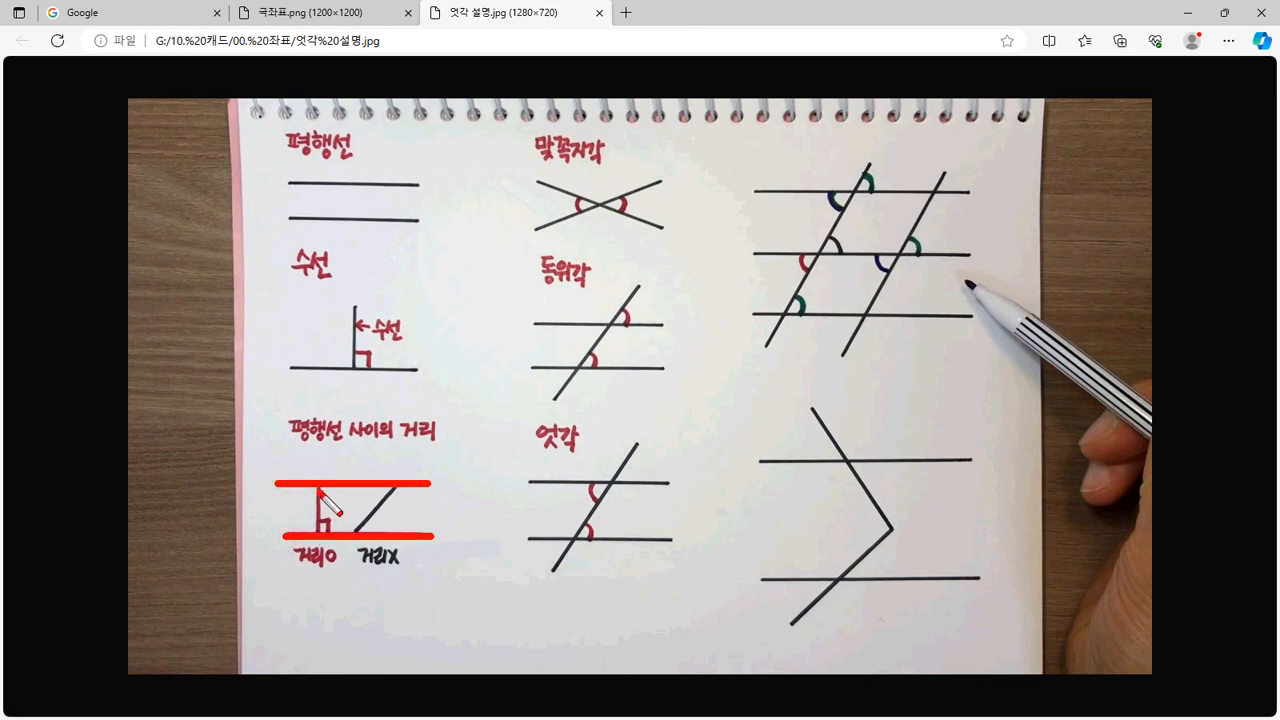
{"action": "left_click_drag", "start_coordinate": [318, 489], "coordinate": [318, 532]}
{"action": "mouse_move", "coordinate": [322, 584]}
{"action": "left_mouse_down"}
{"action": "mouse_move", "coordinate": [298, 557]}
{"action": "mouse_move", "coordinate": [350, 570]}
{"action": "left_mouse_up"}
{"action": "key", "text": "Escape"}
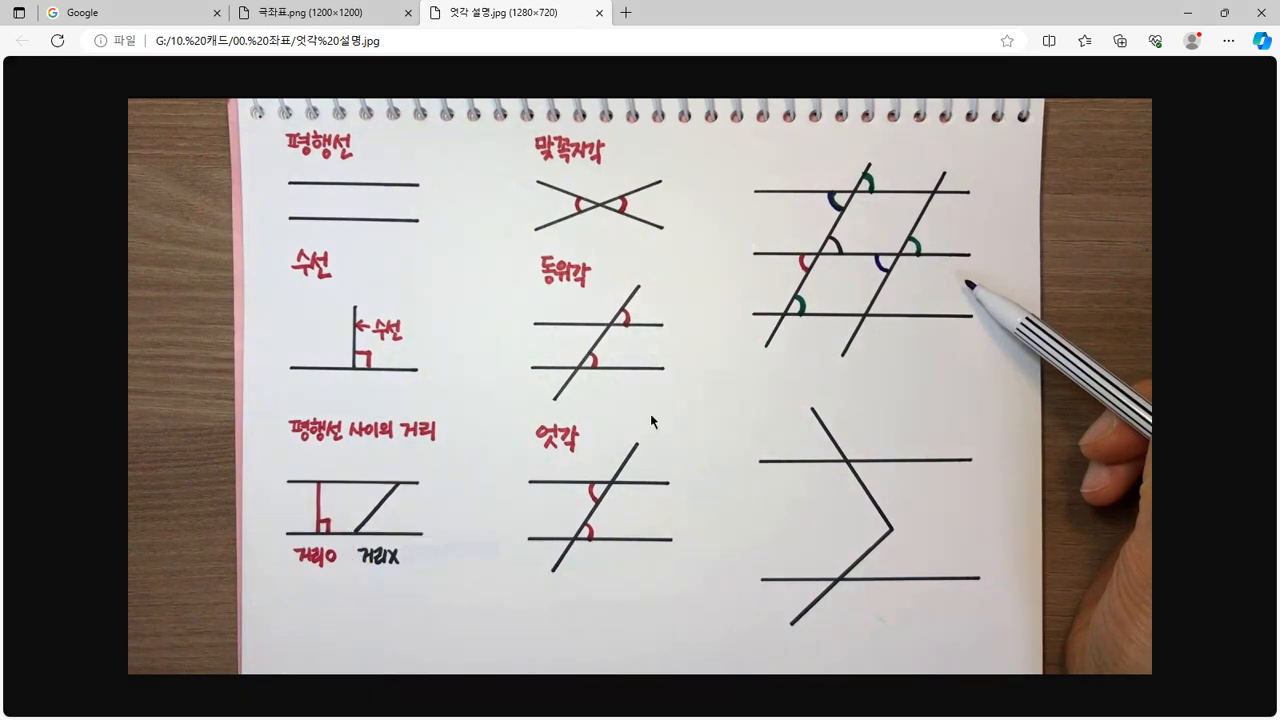
Cross out the 맞꼭지각 figure, arc both opposite angles, underline the heading and add an equals sign
{"action": "mouse_move", "coordinate": [556, 609]}
{"action": "left_mouse_down"}
{"action": "mouse_move", "coordinate": [487, 166]}
{"action": "mouse_move", "coordinate": [716, 322]}
{"action": "mouse_move", "coordinate": [556, 604]}
{"action": "left_mouse_up"}
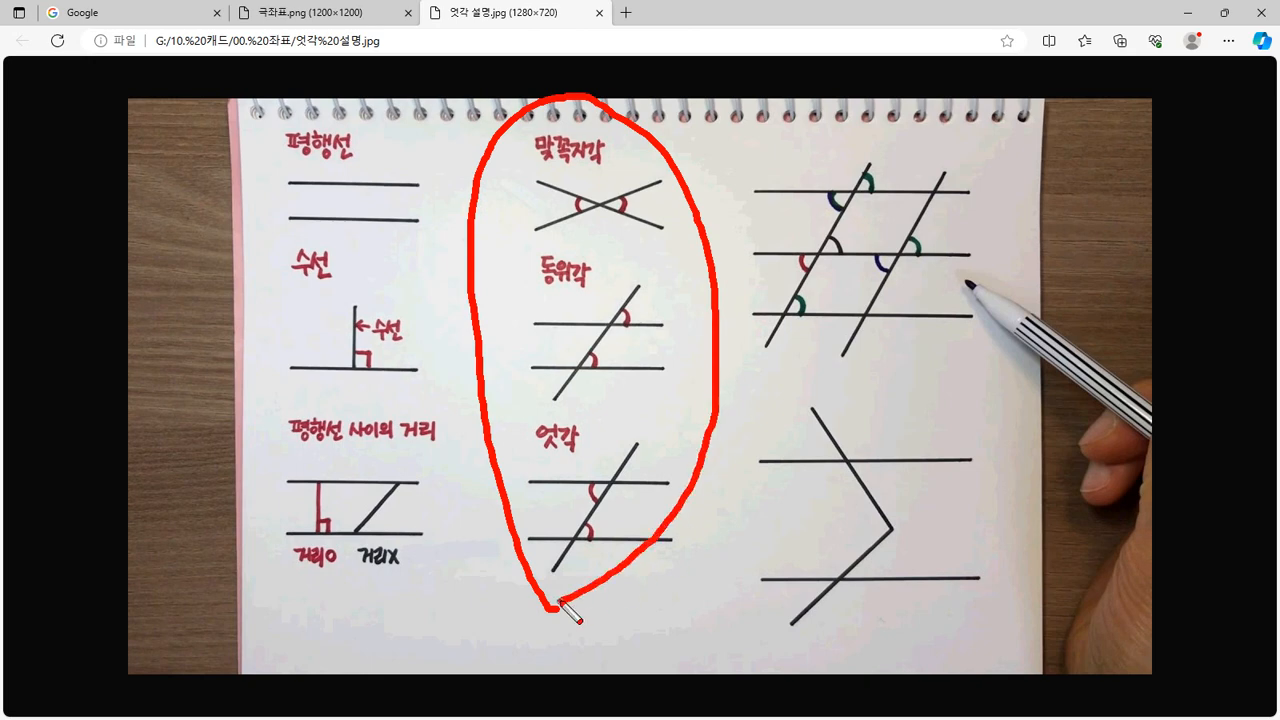
{"action": "key", "text": "ctrl+z"}
{"action": "left_click_drag", "start_coordinate": [658, 169], "coordinate": [544, 235]}
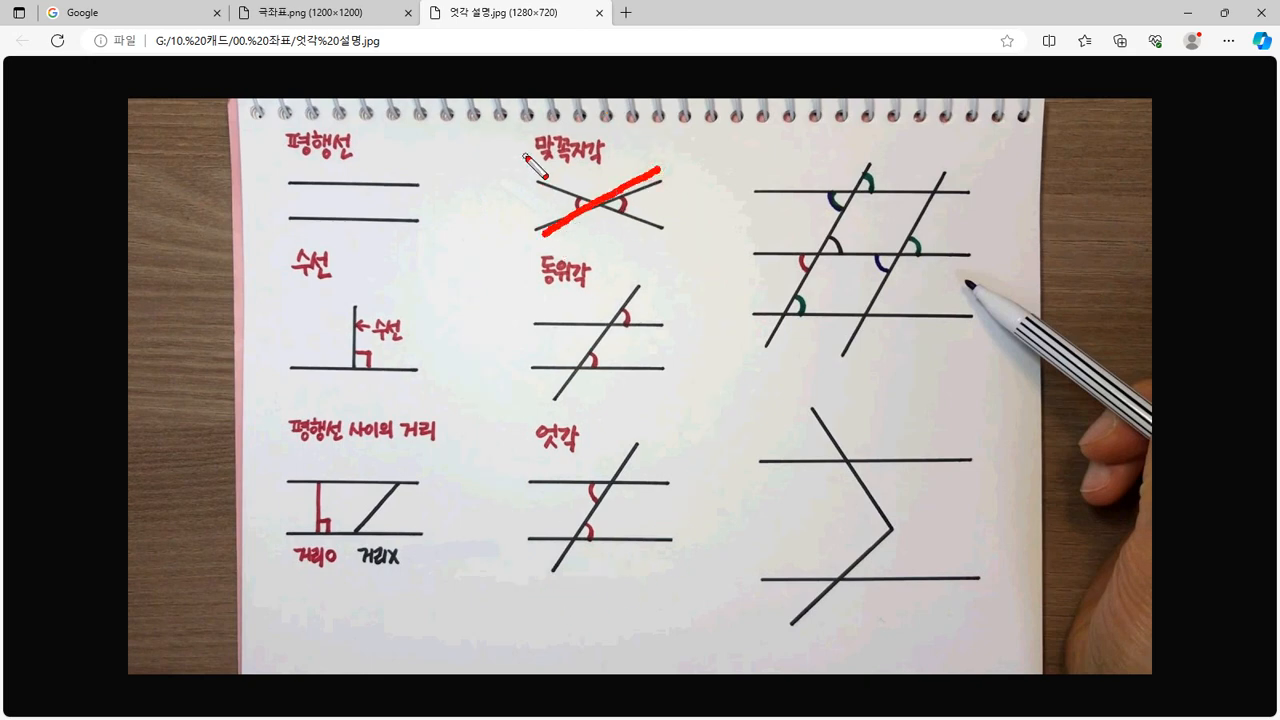
{"action": "left_click_drag", "start_coordinate": [525, 156], "coordinate": [656, 243]}
{"action": "left_click_drag", "start_coordinate": [631, 180], "coordinate": [639, 223]}
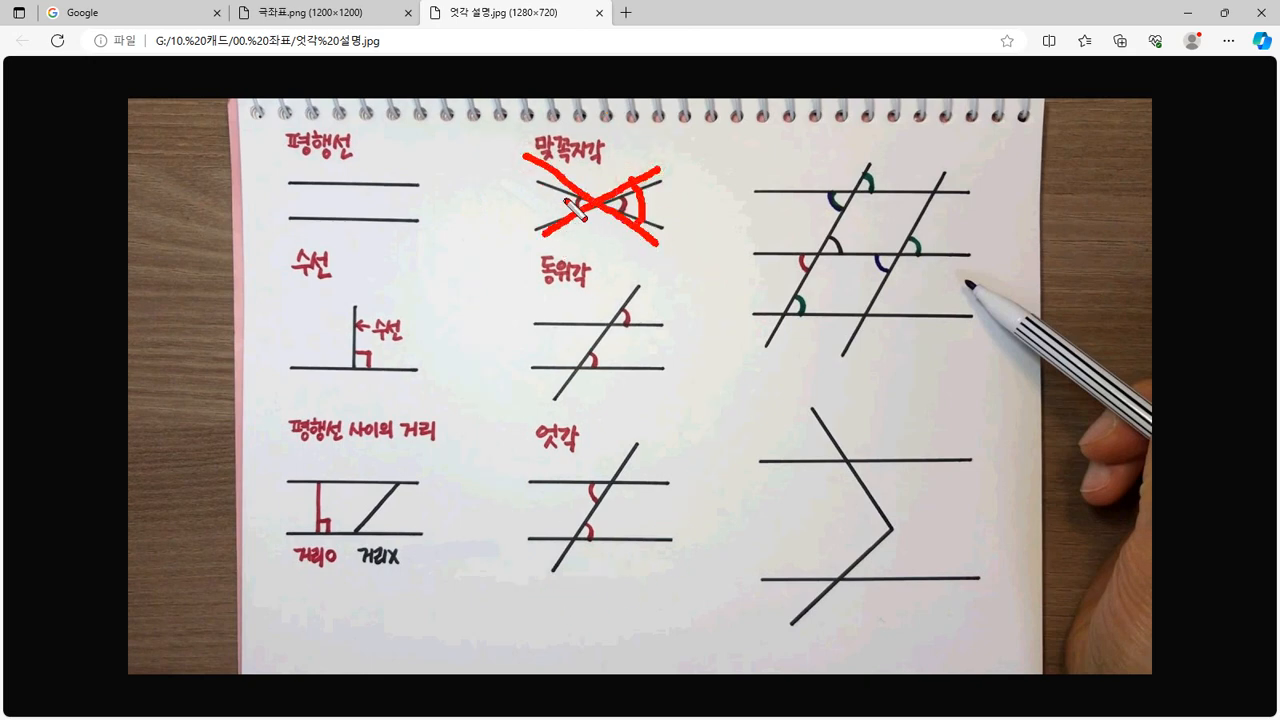
{"action": "left_click_drag", "start_coordinate": [566, 179], "coordinate": [557, 206]}
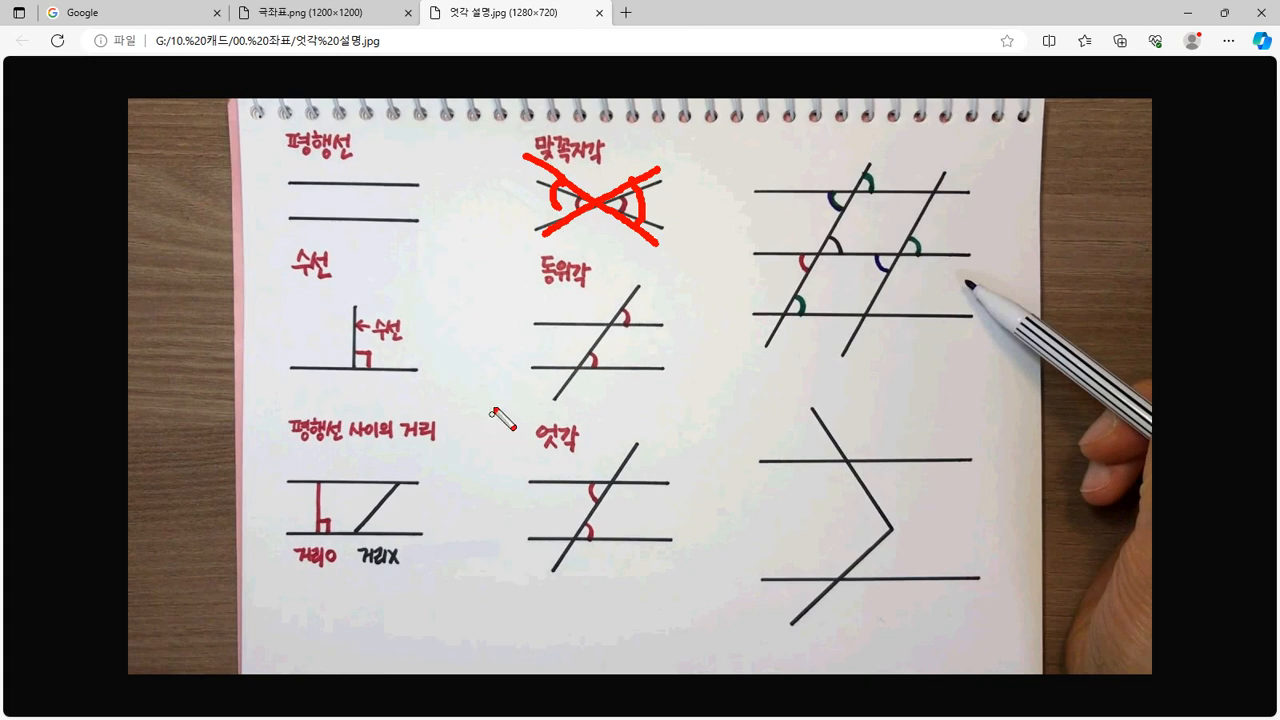
{"action": "left_click_drag", "start_coordinate": [617, 164], "coordinate": [564, 168]}
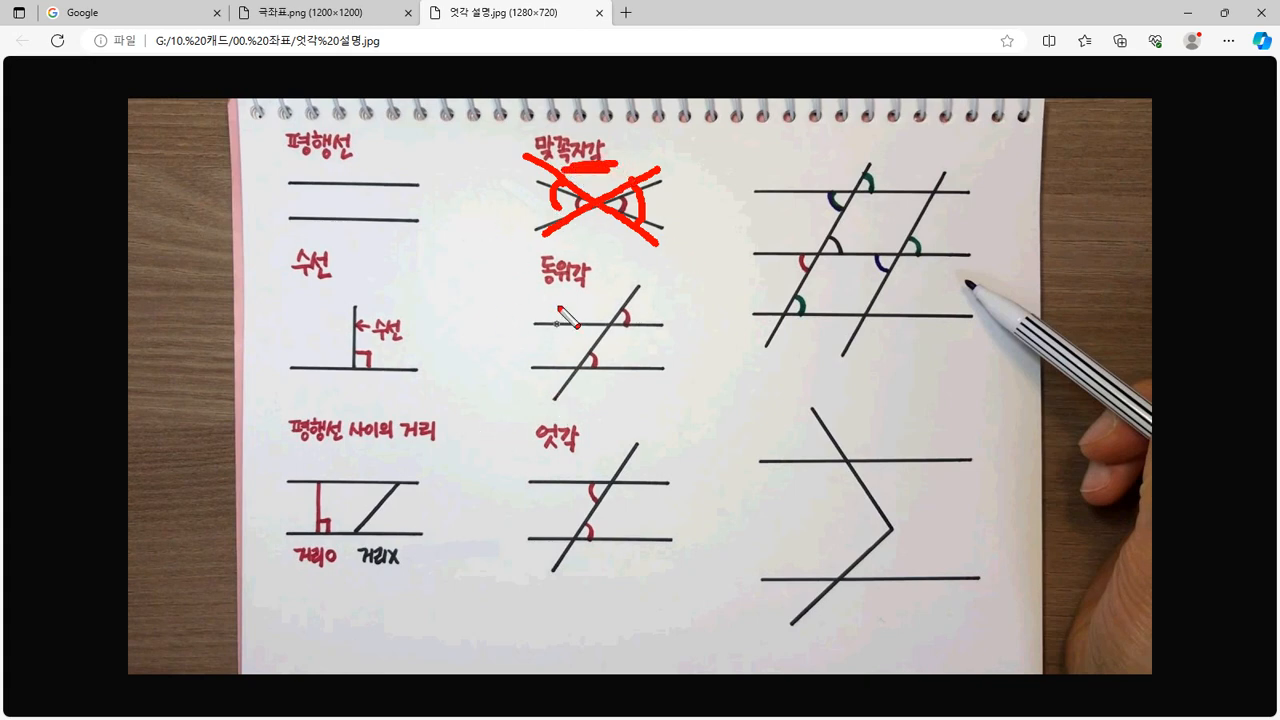
{"action": "mouse_move", "coordinate": [646, 147]}
{"action": "left_mouse_down"}
{"action": "mouse_move", "coordinate": [684, 144]}
{"action": "mouse_move", "coordinate": [684, 155]}
{"action": "left_mouse_up"}
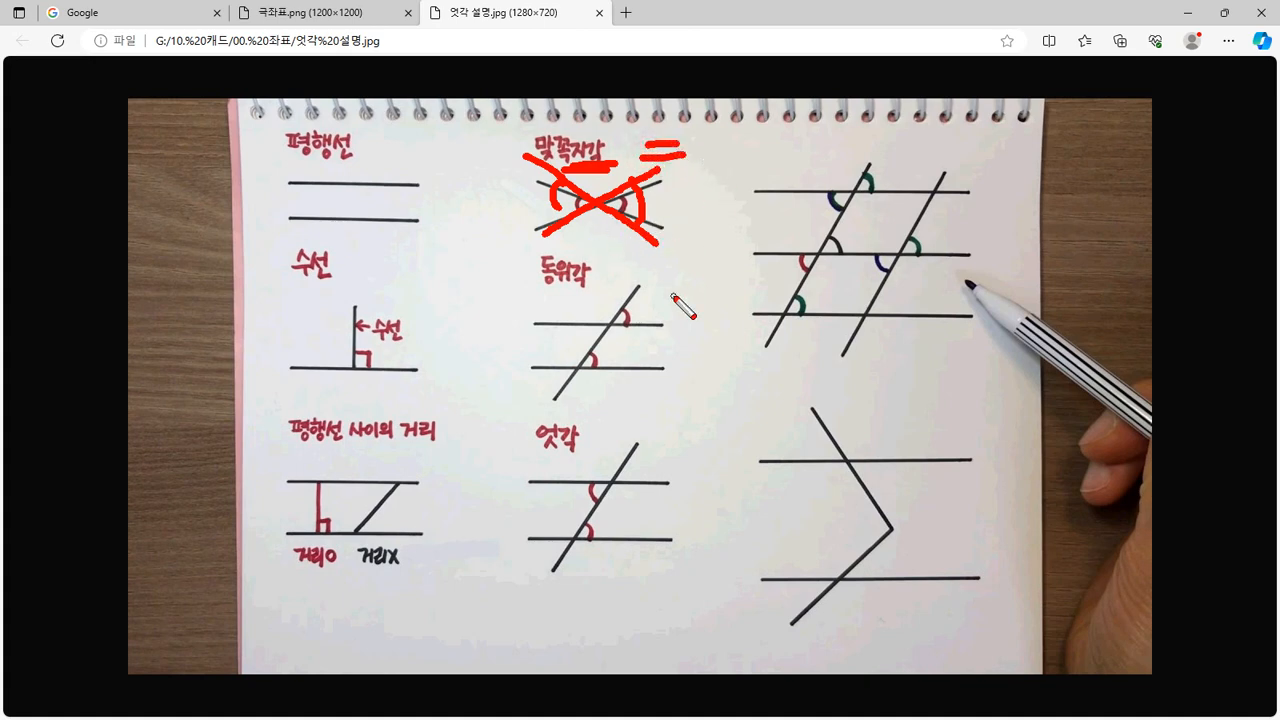
Erase those marks and place check marks on both sides of the 맞꼭지각 figure
{"action": "key", "text": "e"}
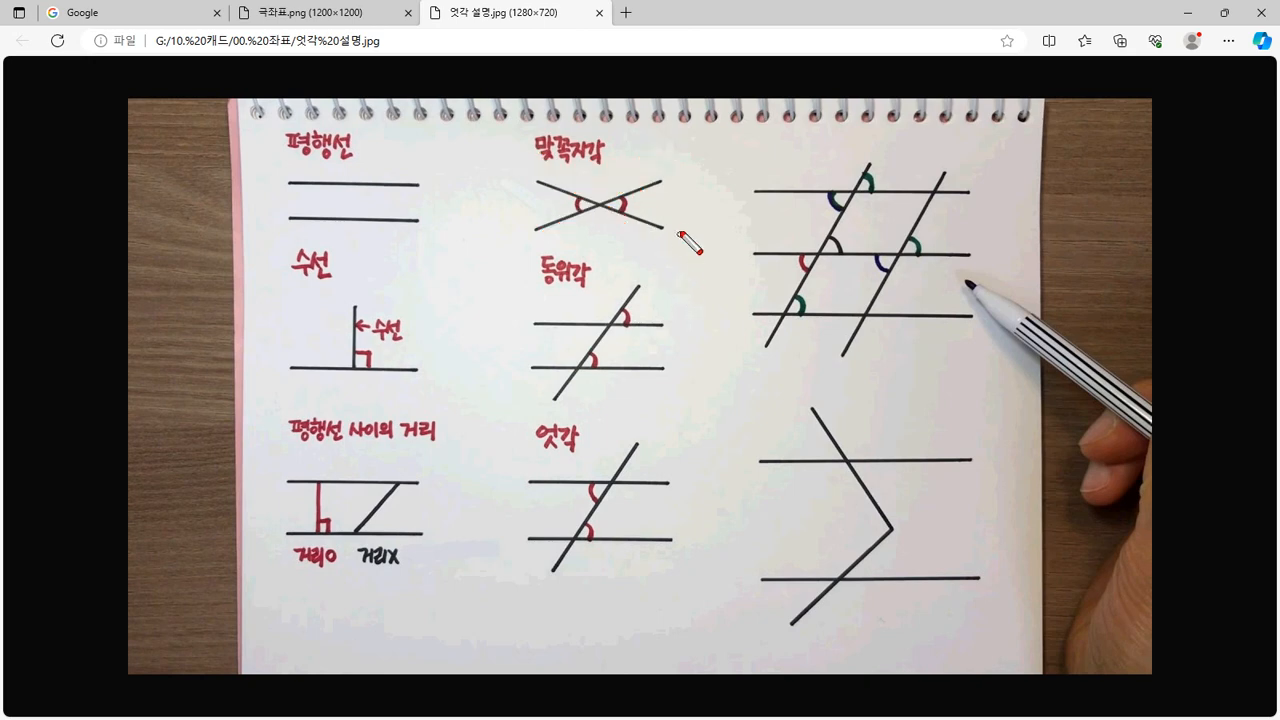
{"action": "mouse_move", "coordinate": [661, 195]}
{"action": "left_mouse_down"}
{"action": "mouse_move", "coordinate": [672, 228]}
{"action": "mouse_move", "coordinate": [688, 194]}
{"action": "left_mouse_up"}
{"action": "left_click_drag", "start_coordinate": [516, 199], "coordinate": [535, 184]}
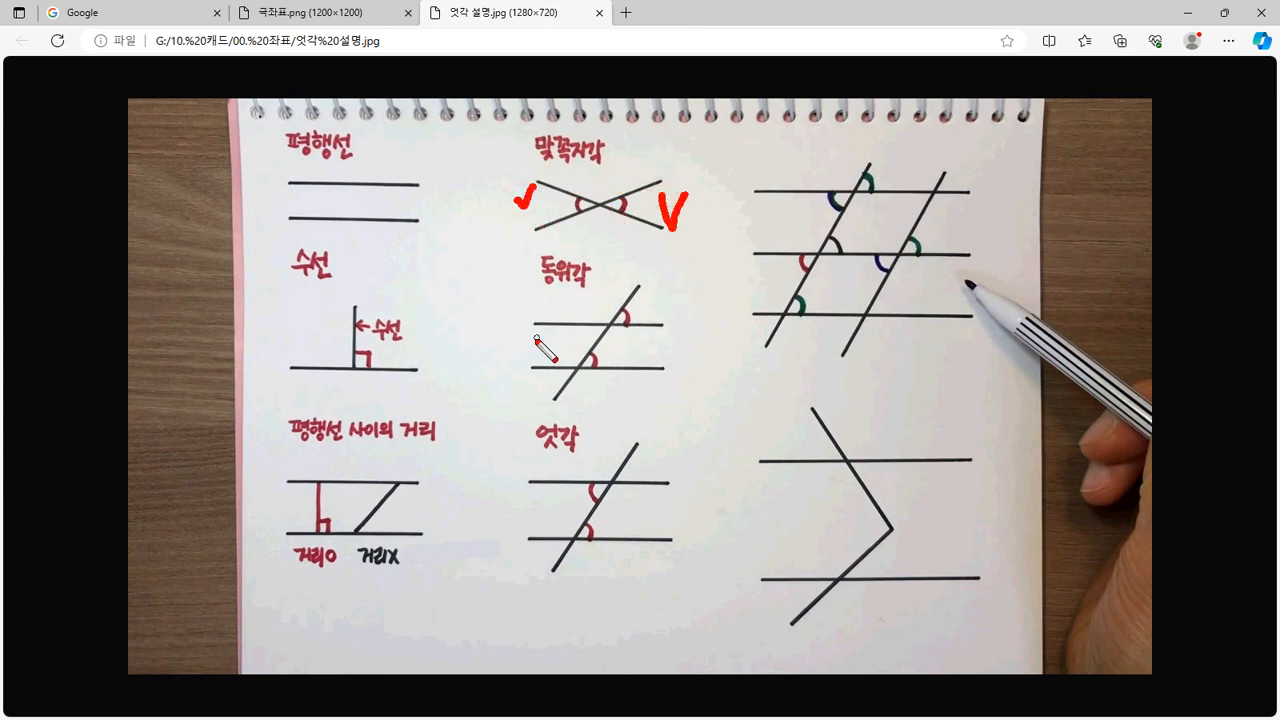
Erase the checks and trace the two 동위각 parallel lines and transversal in red
{"action": "key", "text": "e"}
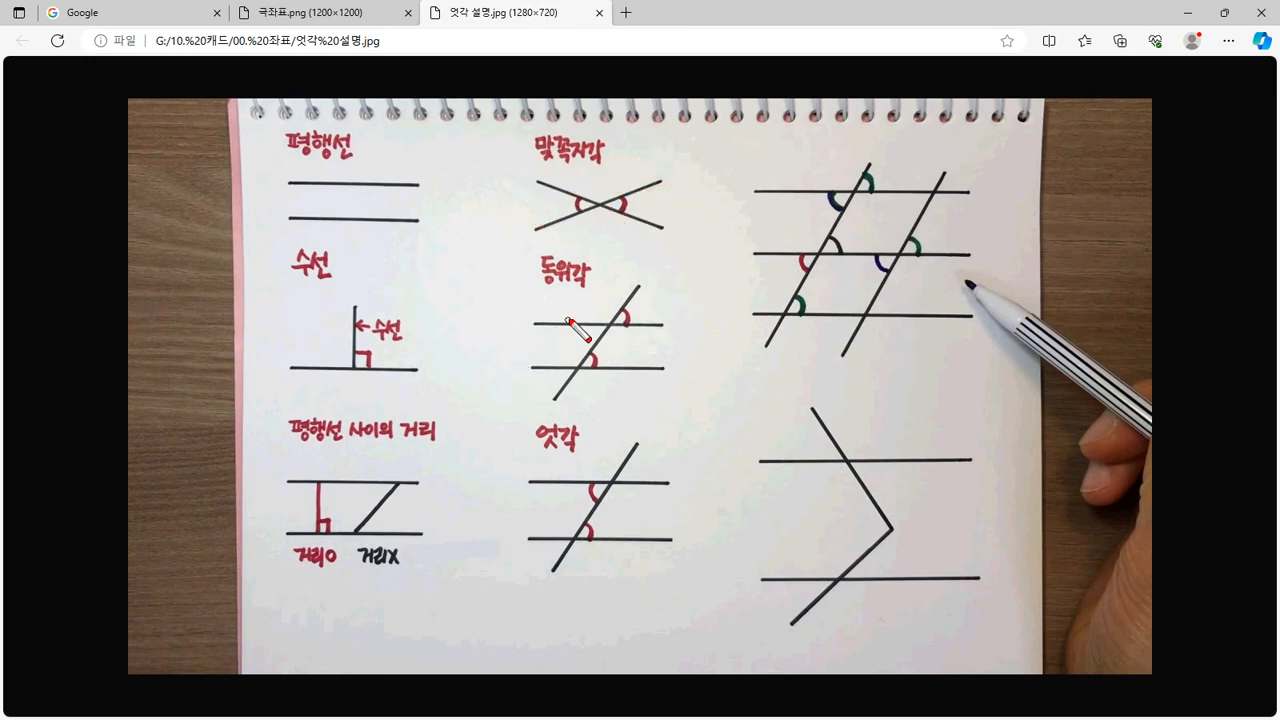
{"action": "left_click_drag", "start_coordinate": [528, 323], "coordinate": [652, 323]}
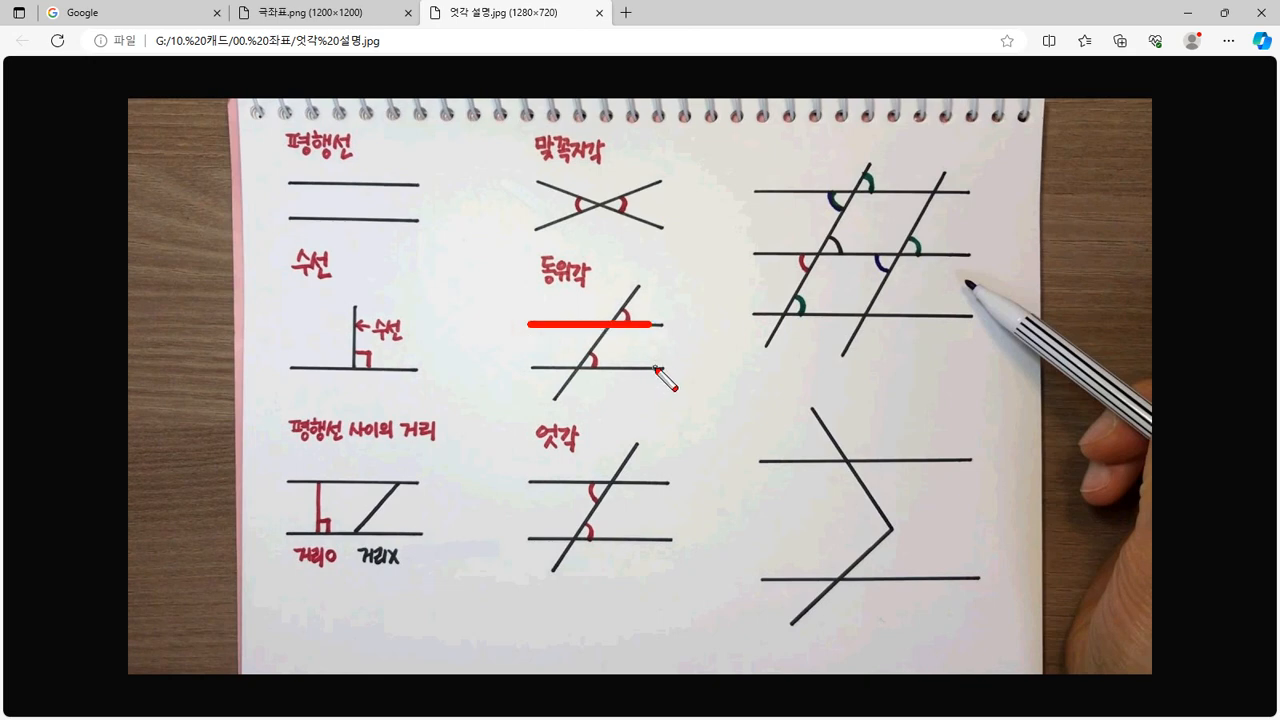
{"action": "left_click_drag", "start_coordinate": [658, 368], "coordinate": [514, 368]}
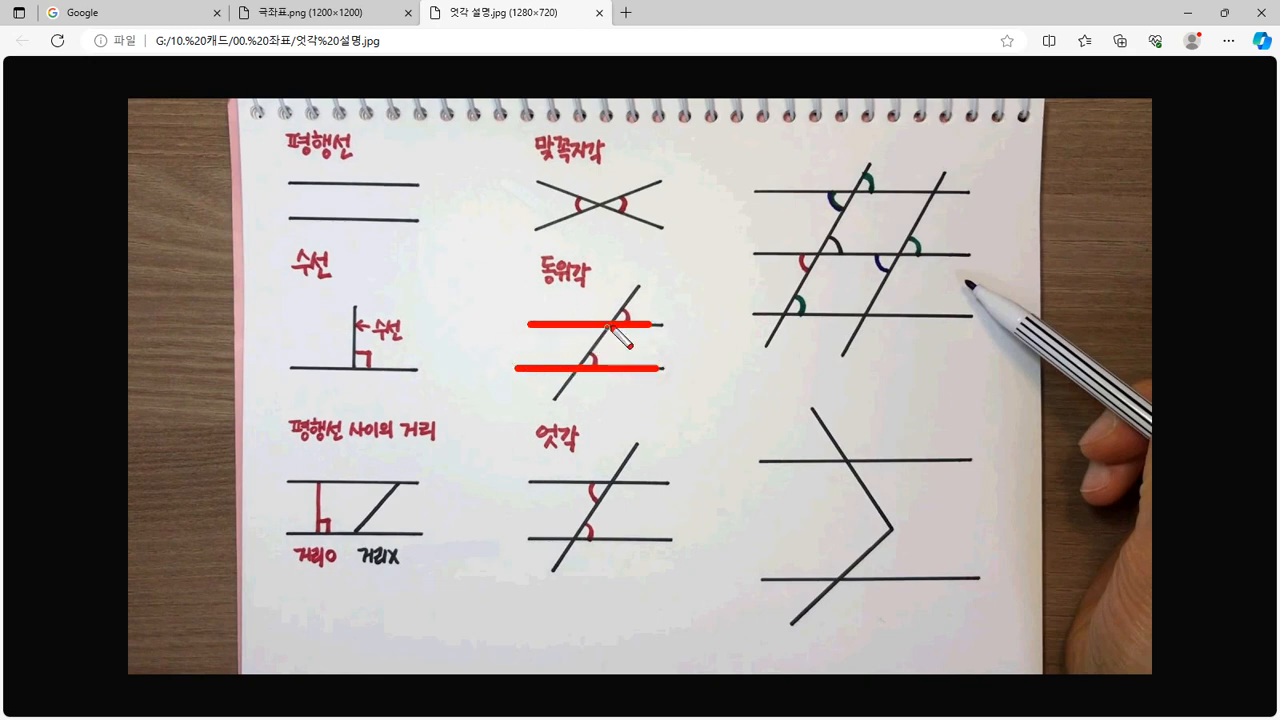
{"action": "mouse_move", "coordinate": [641, 278]}
{"action": "left_mouse_down"}
{"action": "mouse_move", "coordinate": [600, 352]}
{"action": "mouse_move", "coordinate": [520, 426]}
{"action": "left_mouse_up"}
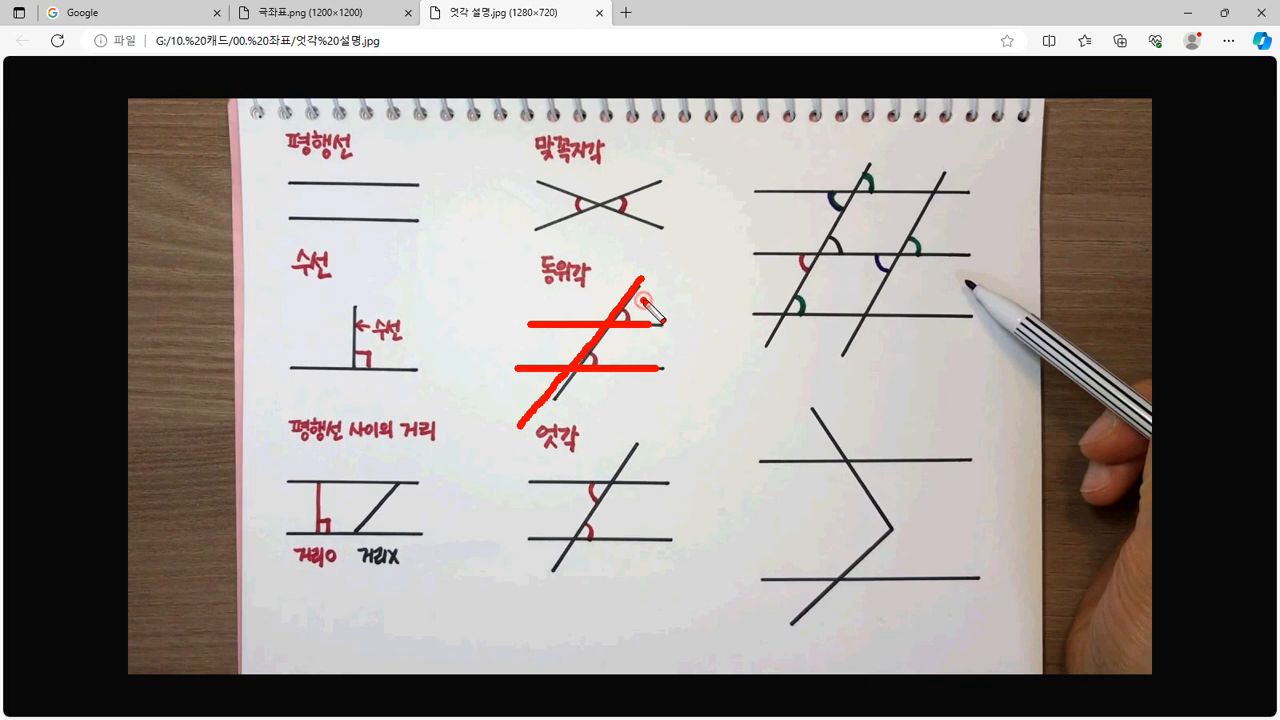
Tick the upper and lower corresponding angles and underline the 동위각 heading
{"action": "left_click_drag", "start_coordinate": [643, 290], "coordinate": [660, 282]}
{"action": "mouse_move", "coordinate": [606, 344]}
{"action": "left_mouse_down"}
{"action": "mouse_move", "coordinate": [613, 357]}
{"action": "mouse_move", "coordinate": [625, 341]}
{"action": "left_mouse_up"}
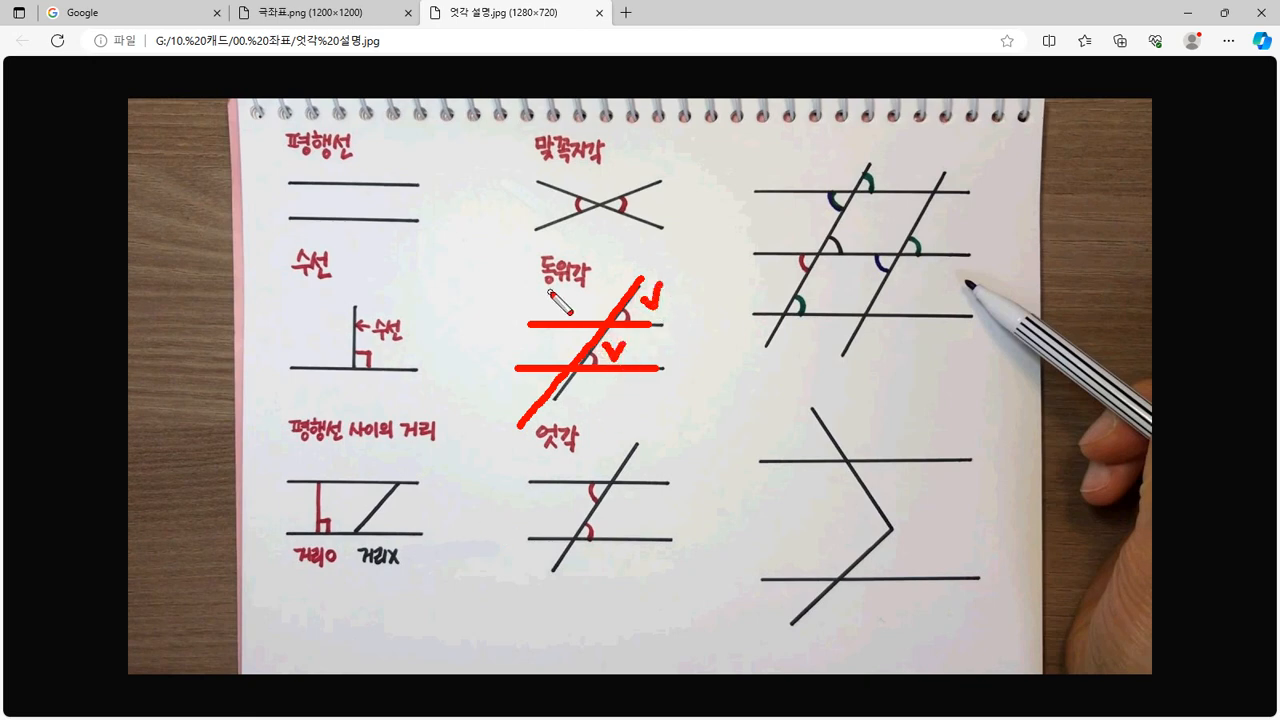
{"action": "mouse_move", "coordinate": [549, 291]}
{"action": "left_mouse_down"}
{"action": "mouse_move", "coordinate": [568, 291]}
{"action": "mouse_move", "coordinate": [536, 292]}
{"action": "left_mouse_up"}
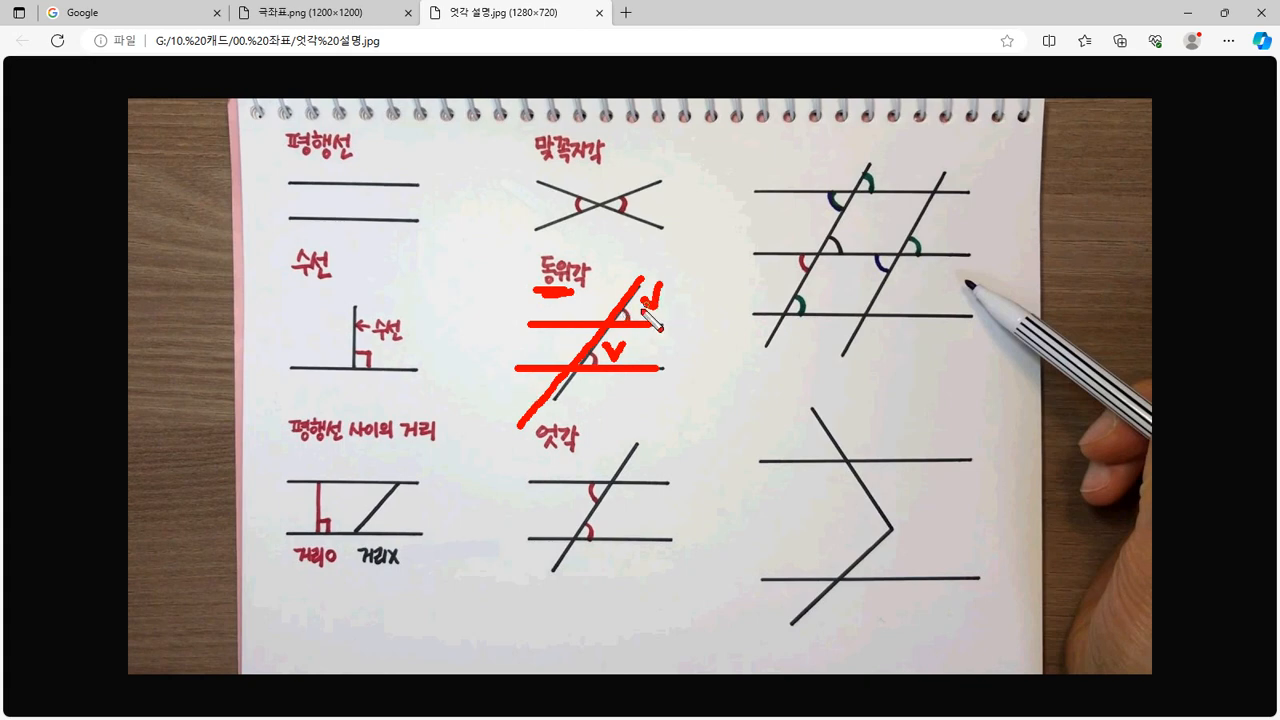
{"action": "left_click_drag", "start_coordinate": [646, 300], "coordinate": [663, 290]}
{"action": "left_click_drag", "start_coordinate": [606, 350], "coordinate": [625, 342]}
Trace the 엇각 figure's upper and lower lines and transversal in red
{"action": "left_click_drag", "start_coordinate": [541, 481], "coordinate": [668, 481]}
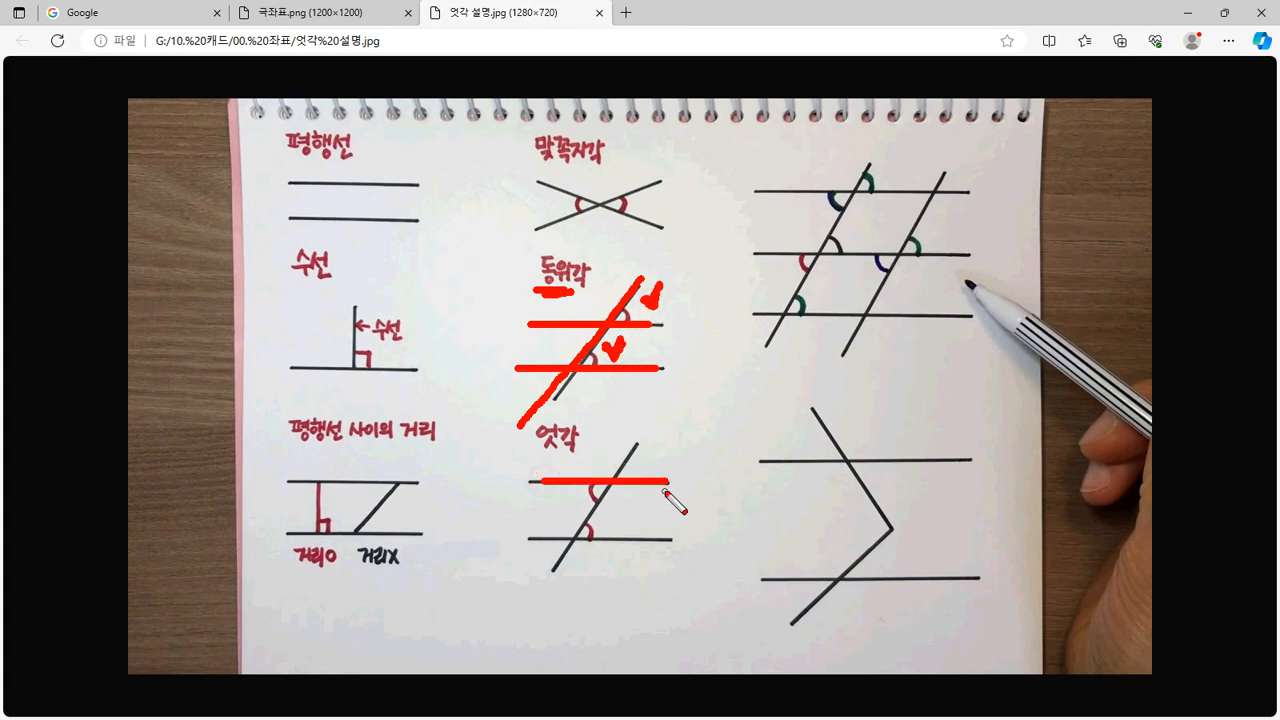
{"action": "left_click_drag", "start_coordinate": [678, 540], "coordinate": [538, 540]}
{"action": "mouse_move", "coordinate": [640, 440]}
{"action": "left_mouse_down"}
{"action": "mouse_move", "coordinate": [612, 494]}
{"action": "mouse_move", "coordinate": [508, 613]}
{"action": "left_mouse_up"}
Clear the ink, draw a Z along the 엇각 lines and dot both alternate angles
{"action": "key", "text": "e"}
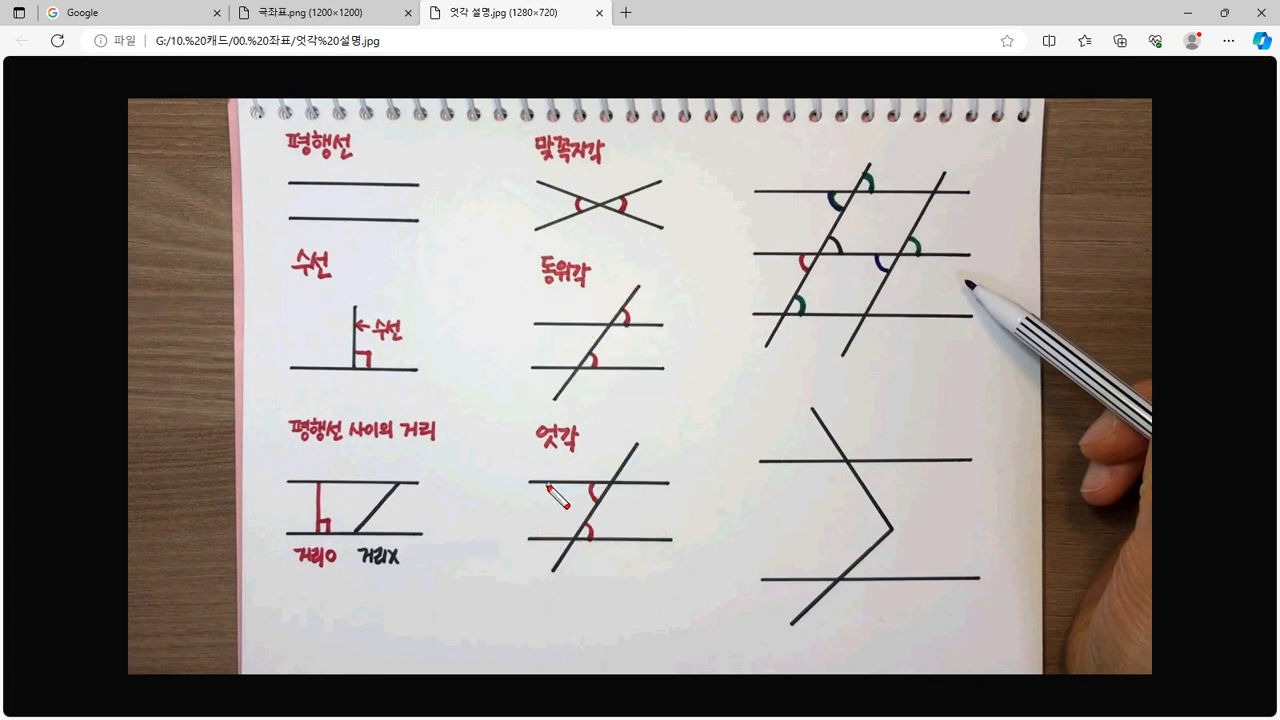
{"action": "mouse_move", "coordinate": [544, 485]}
{"action": "left_mouse_down"}
{"action": "mouse_move", "coordinate": [608, 485]}
{"action": "mouse_move", "coordinate": [572, 552]}
{"action": "mouse_move", "coordinate": [696, 541]}
{"action": "left_mouse_up"}
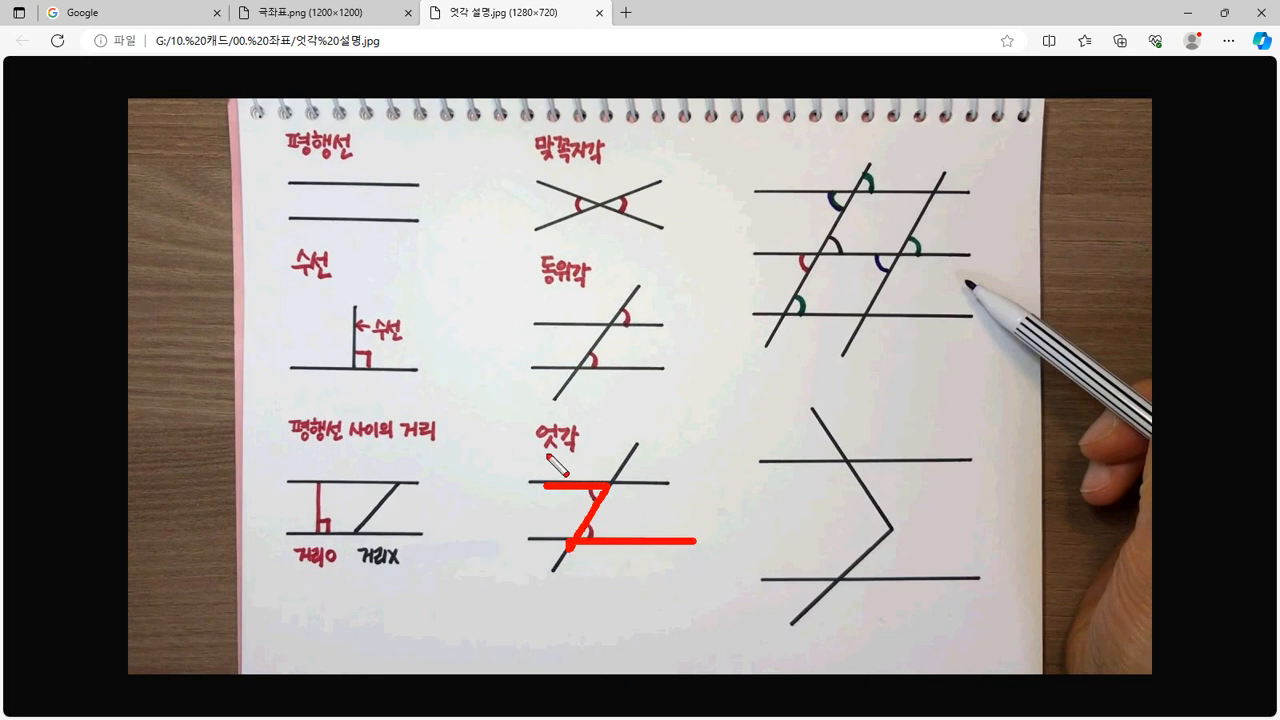
{"action": "left_click", "coordinate": [574, 499]}
{"action": "left_click", "coordinate": [606, 529]}
Clear the old ink and dot the 동위각 angle pairs in red
{"action": "key", "text": "Escape"}
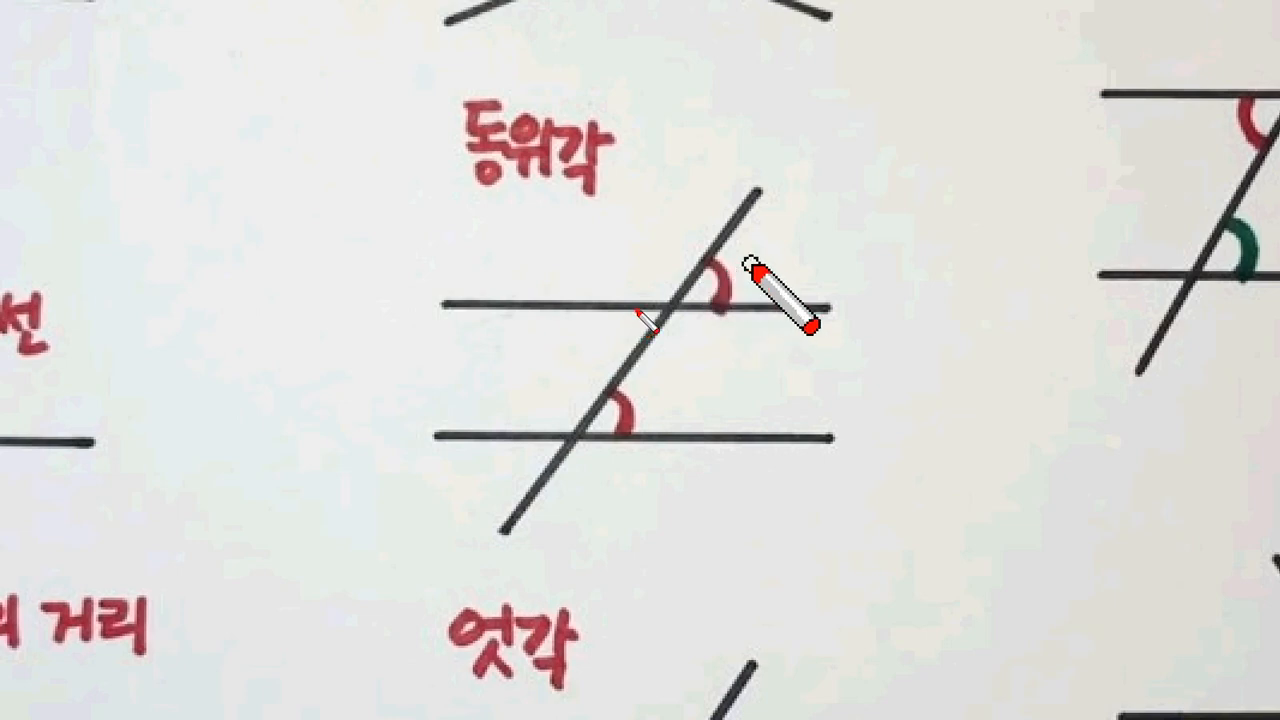
{"action": "left_click", "coordinate": [752, 264]}
{"action": "left_click_drag", "start_coordinate": [600, 300], "coordinate": [615, 348]}
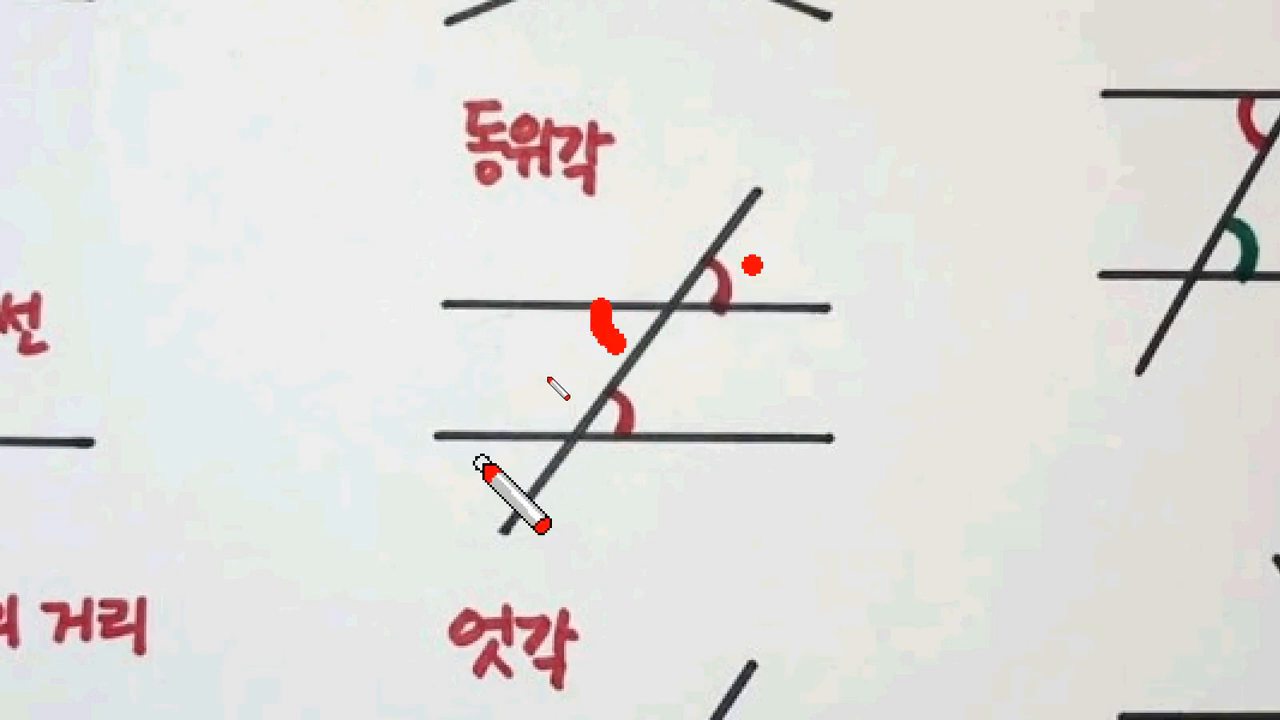
{"action": "left_click", "coordinate": [572, 330]}
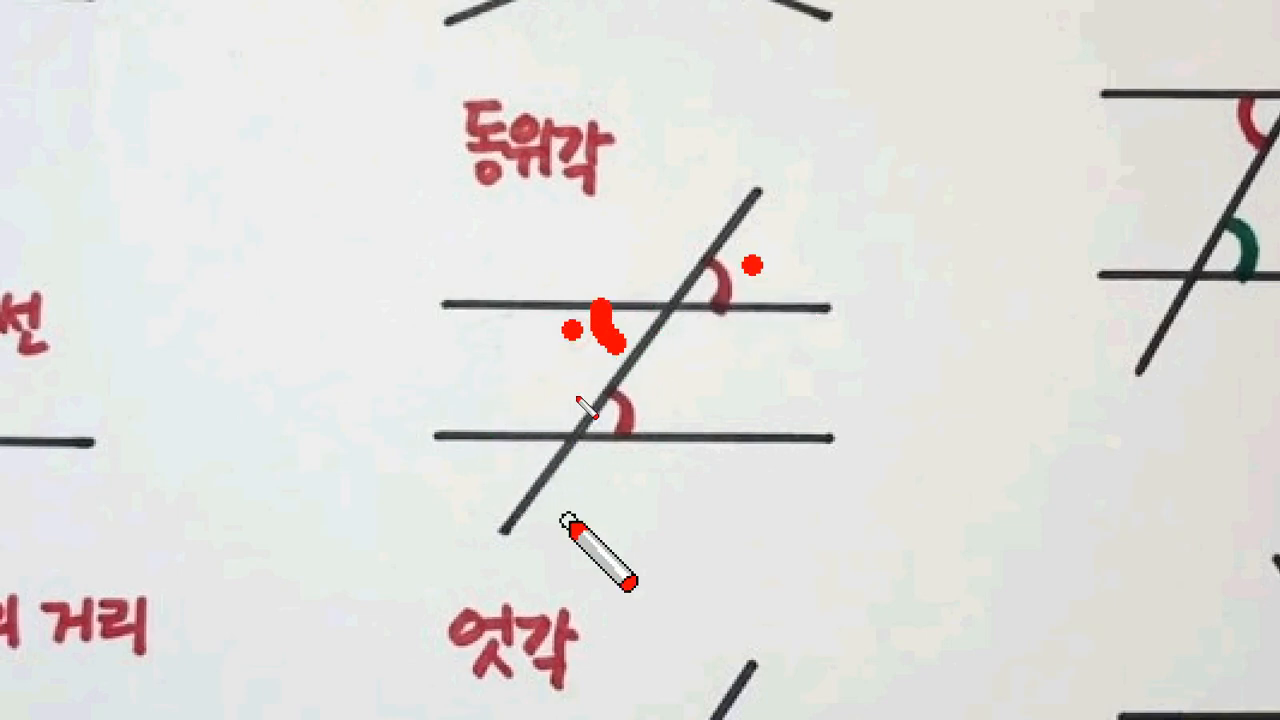
{"action": "left_click", "coordinate": [748, 273]}
{"action": "left_click", "coordinate": [660, 389]}
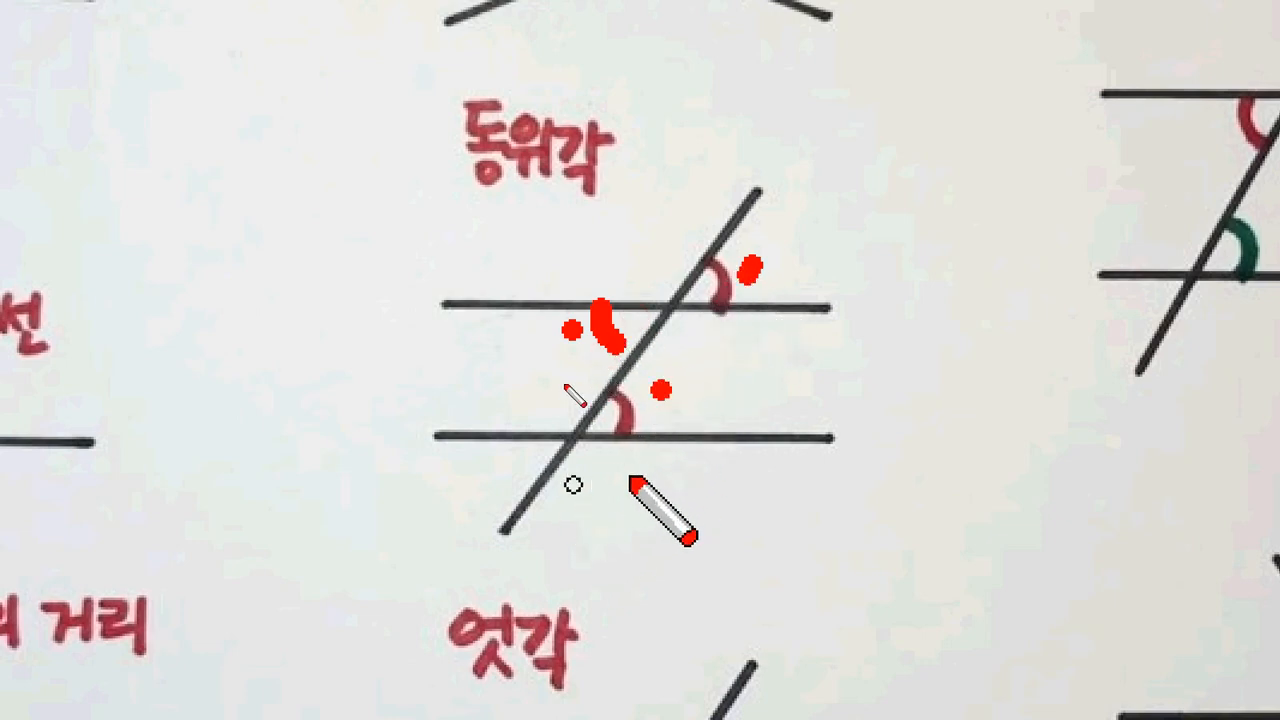
{"action": "left_click_drag", "start_coordinate": [518, 441], "coordinate": [542, 502]}
Dot the lower angles, trace a Z between the parallel lines, then erase all red marks
{"action": "scroll", "coordinate": [522, 620], "scroll_direction": "down", "scroll_amount": 1}
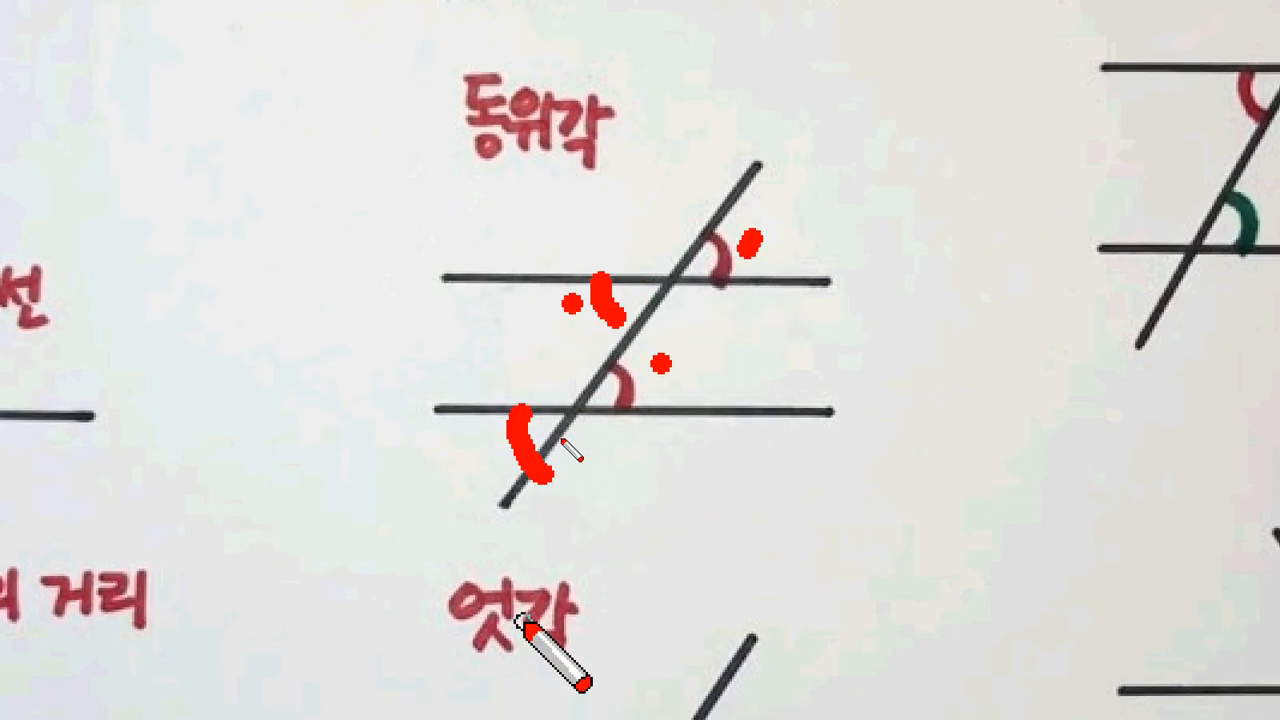
{"action": "left_click", "coordinate": [486, 468]}
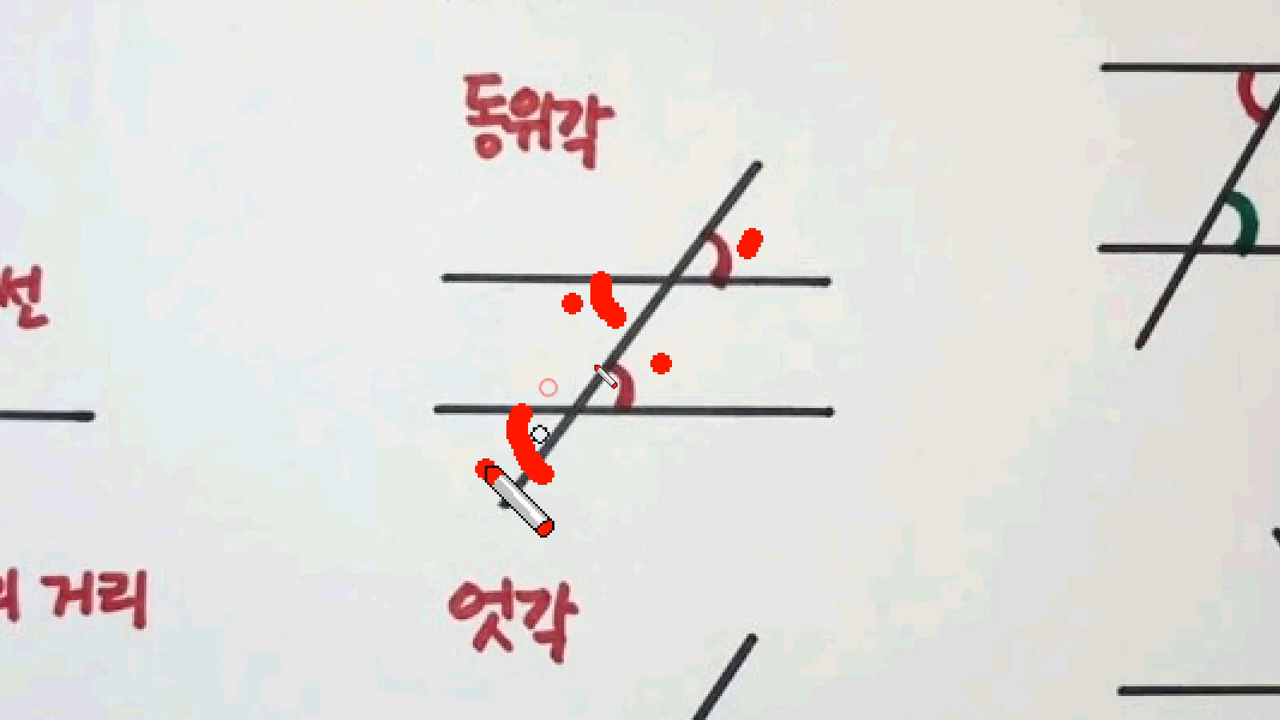
{"action": "left_click", "coordinate": [685, 364]}
{"action": "mouse_move", "coordinate": [548, 288]}
{"action": "left_mouse_down"}
{"action": "mouse_move", "coordinate": [666, 277]}
{"action": "mouse_move", "coordinate": [580, 377]}
{"action": "mouse_move", "coordinate": [700, 396]}
{"action": "left_mouse_up"}
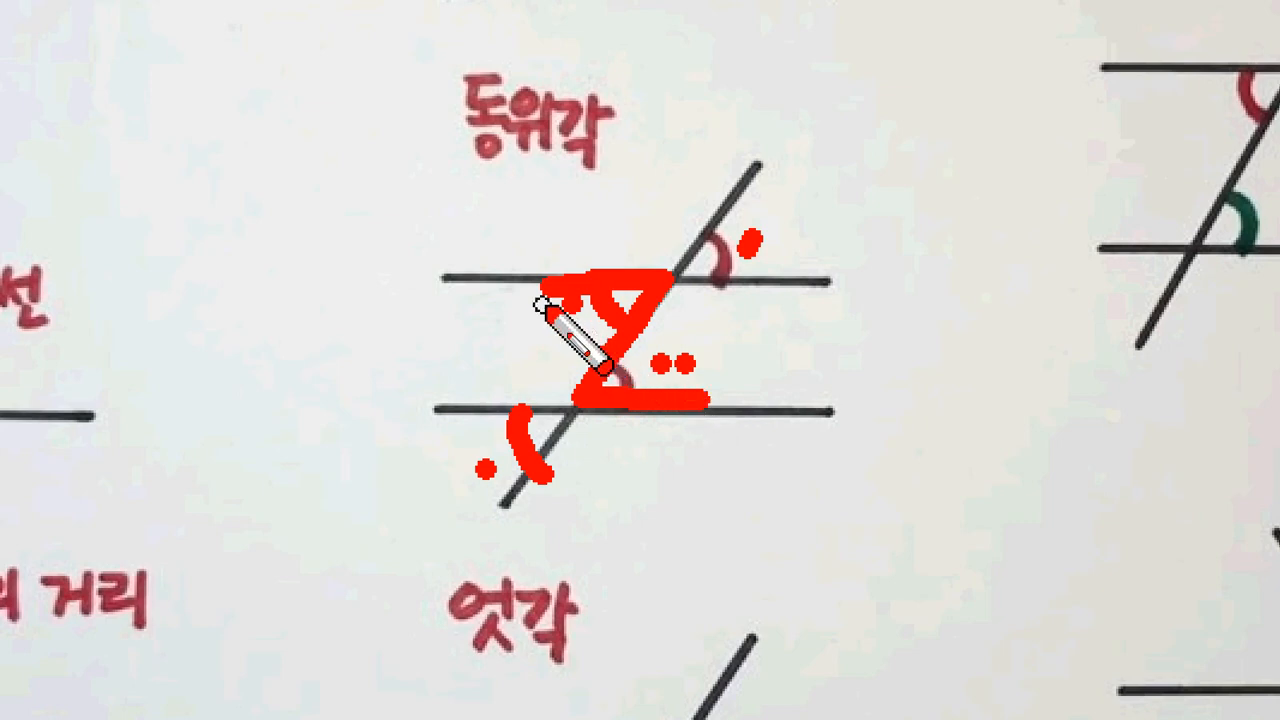
{"action": "left_click", "coordinate": [745, 355]}
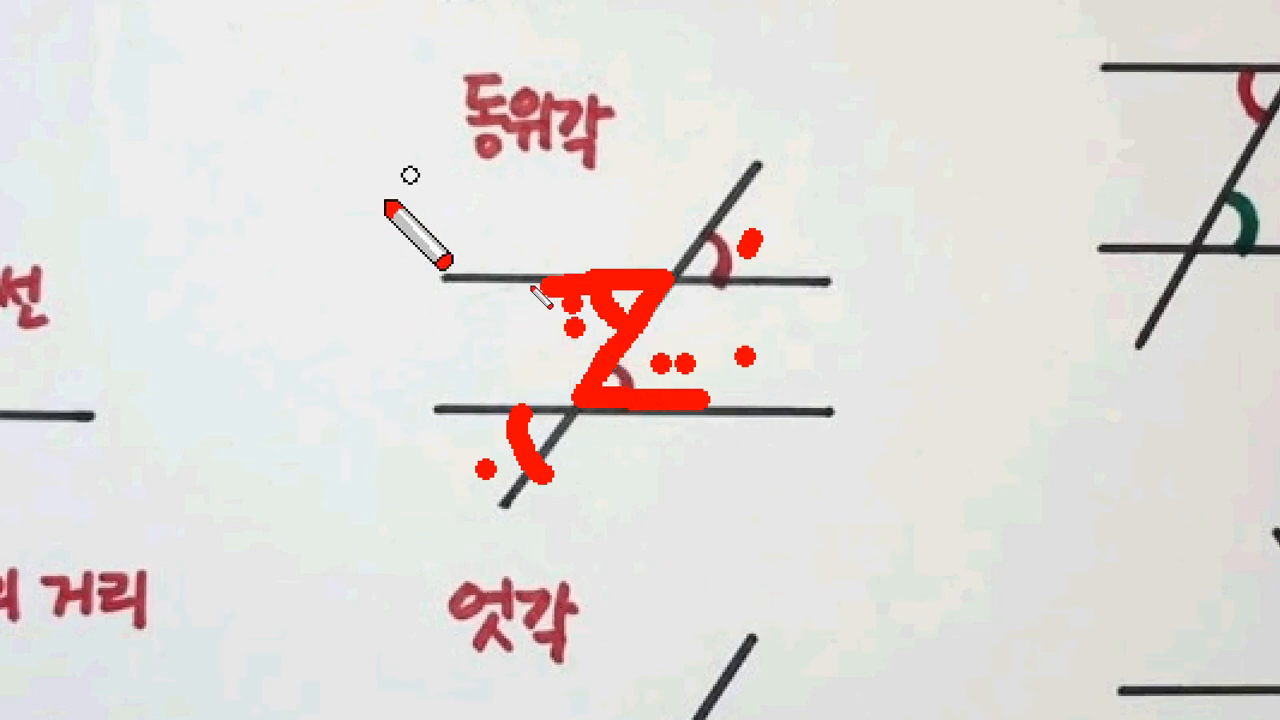
{"action": "key", "text": "Escape"}
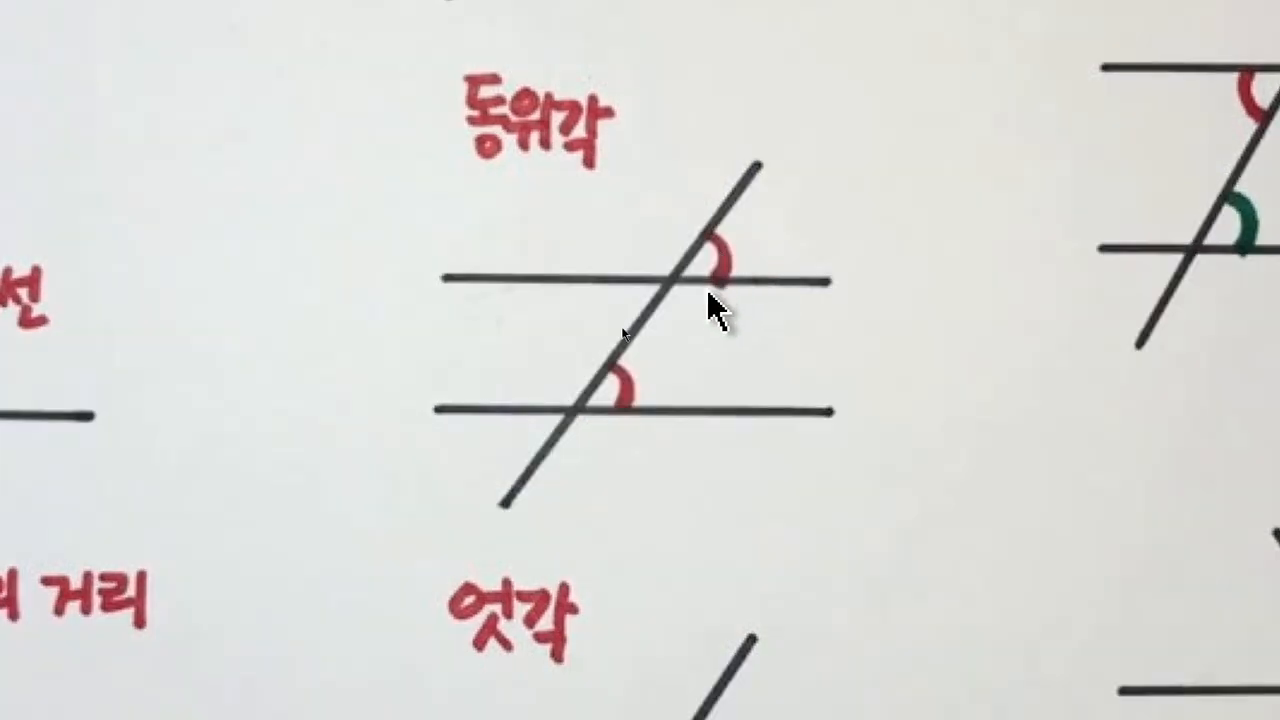
Bracket the middle diagrams in red, clear it, and drag Edge off screen down-left
{"action": "key", "text": "super+minus"}
{"action": "key", "text": "super+minus"}
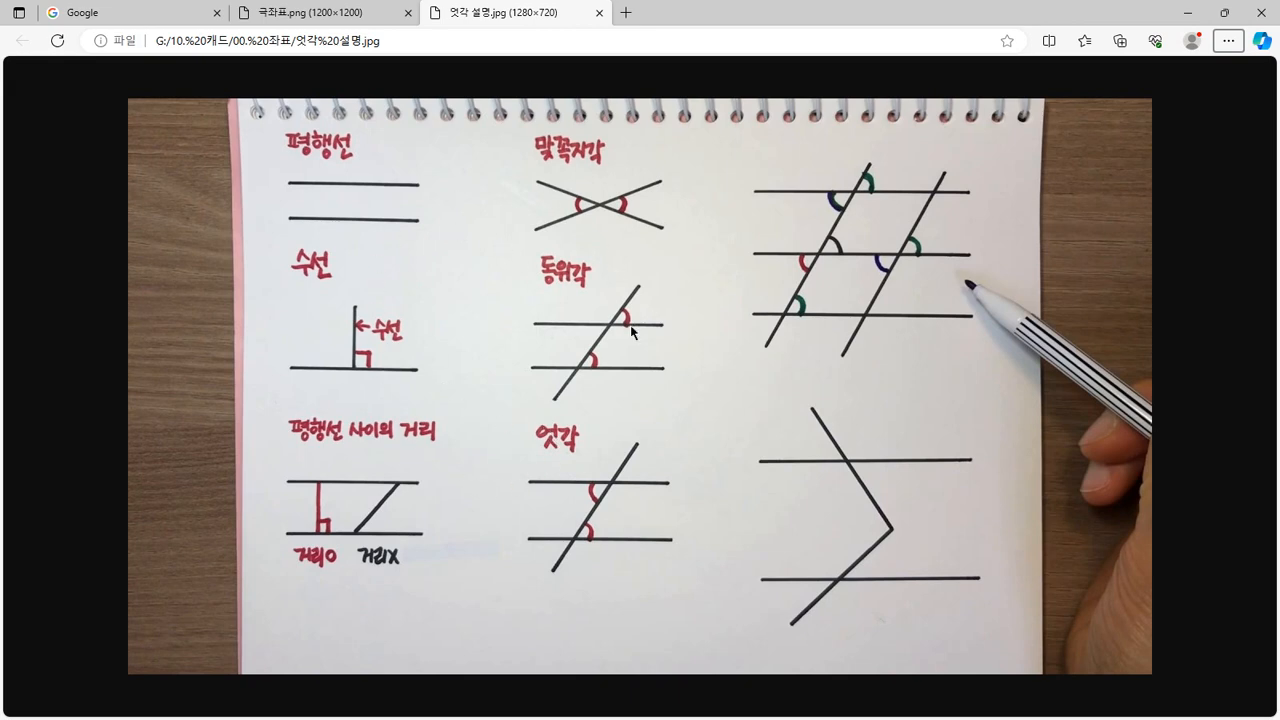
{"action": "key", "text": "ctrl+2"}
{"action": "mouse_move", "coordinate": [632, 138]}
{"action": "left_mouse_down"}
{"action": "mouse_move", "coordinate": [676, 145]}
{"action": "mouse_move", "coordinate": [680, 575]}
{"action": "mouse_move", "coordinate": [633, 572]}
{"action": "left_mouse_up"}
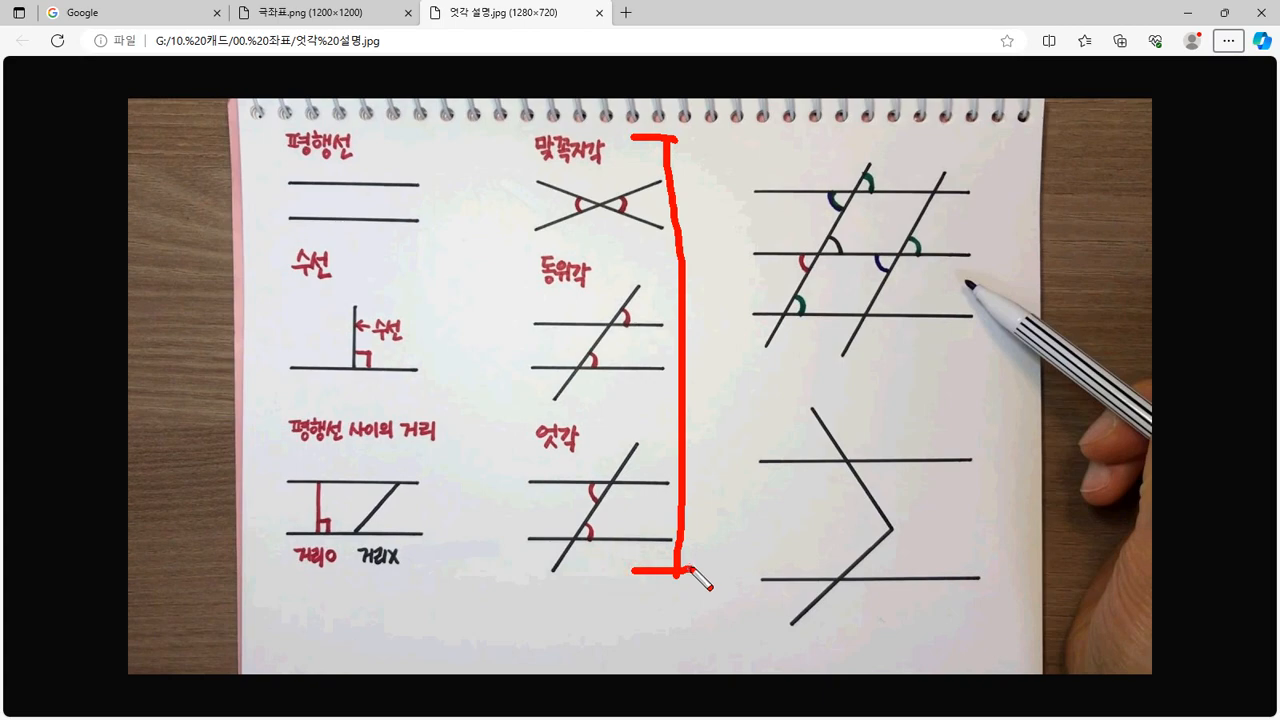
{"action": "key", "text": "Escape"}
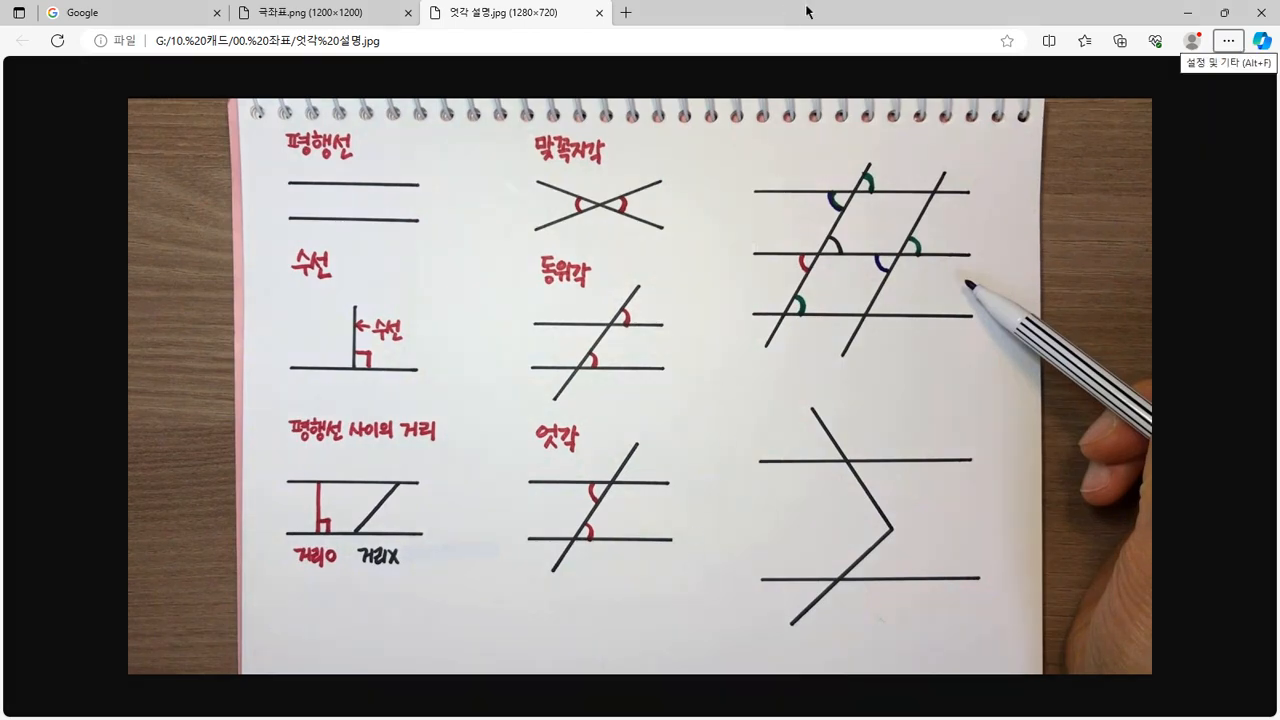
{"action": "left_click_drag", "start_coordinate": [808, 12], "coordinate": [0, 290]}
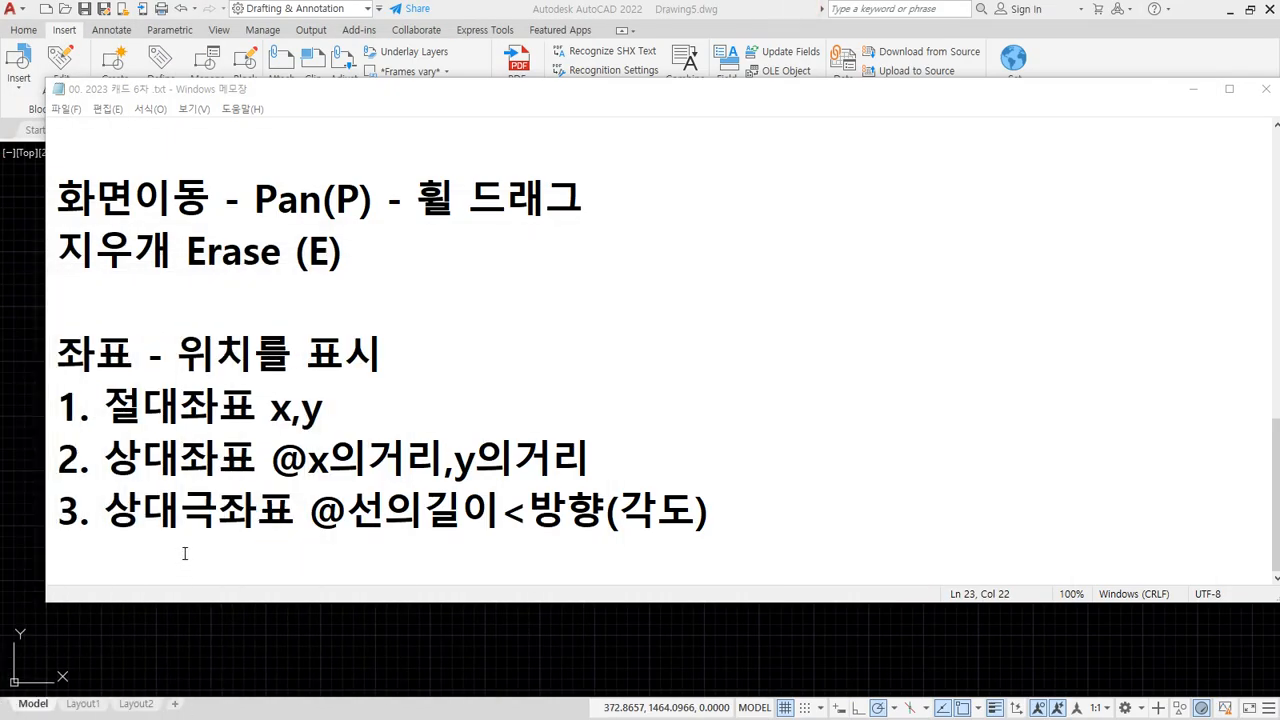
Bring AutoCAD's empty Drawing5 in front of the Notepad coordinate notes
{"action": "left_click", "coordinate": [255, 640]}
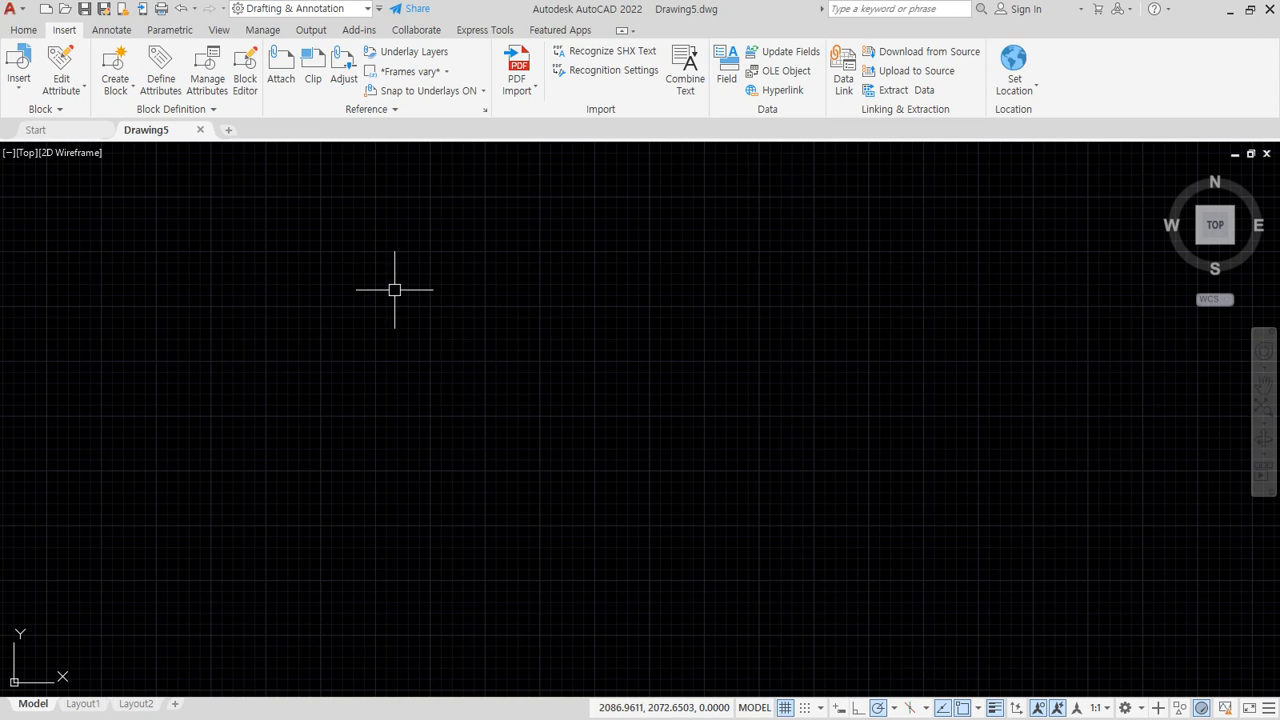
Show the floating command line, start LINE with L, and pick the first point
{"action": "key", "text": "ctrl+9"}
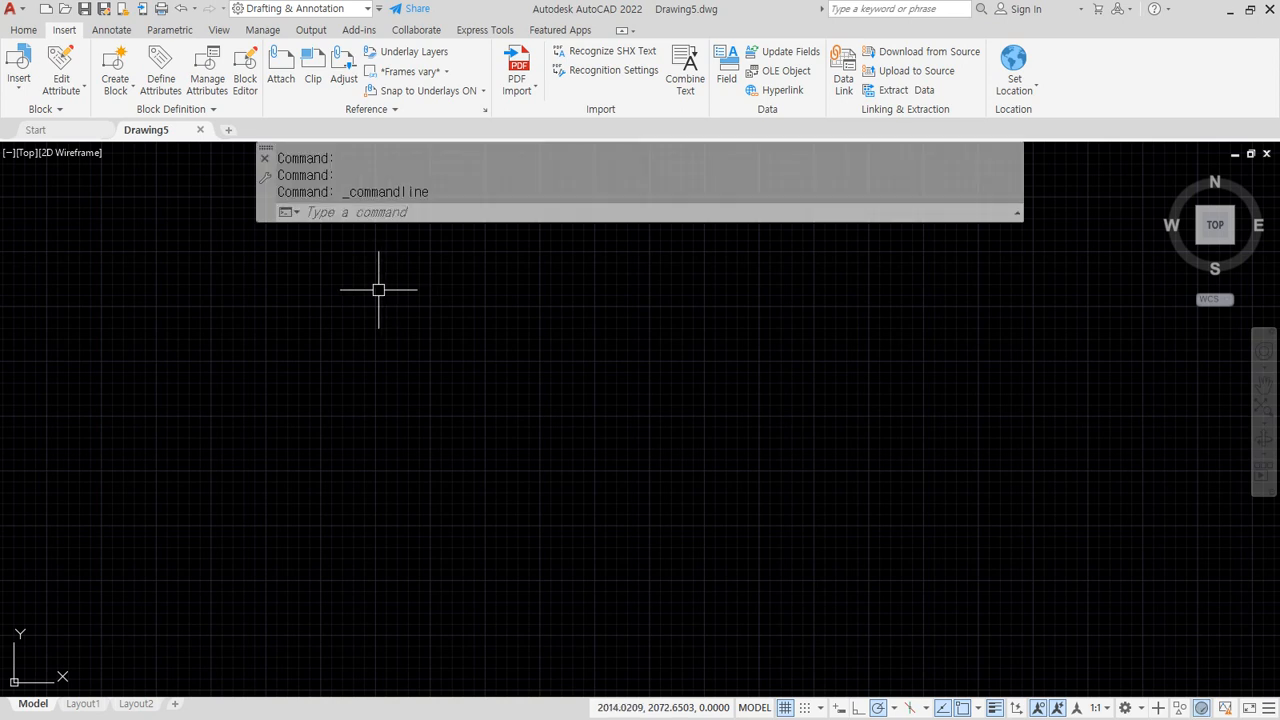
{"action": "left_click_drag", "start_coordinate": [265, 151], "coordinate": [283, 196]}
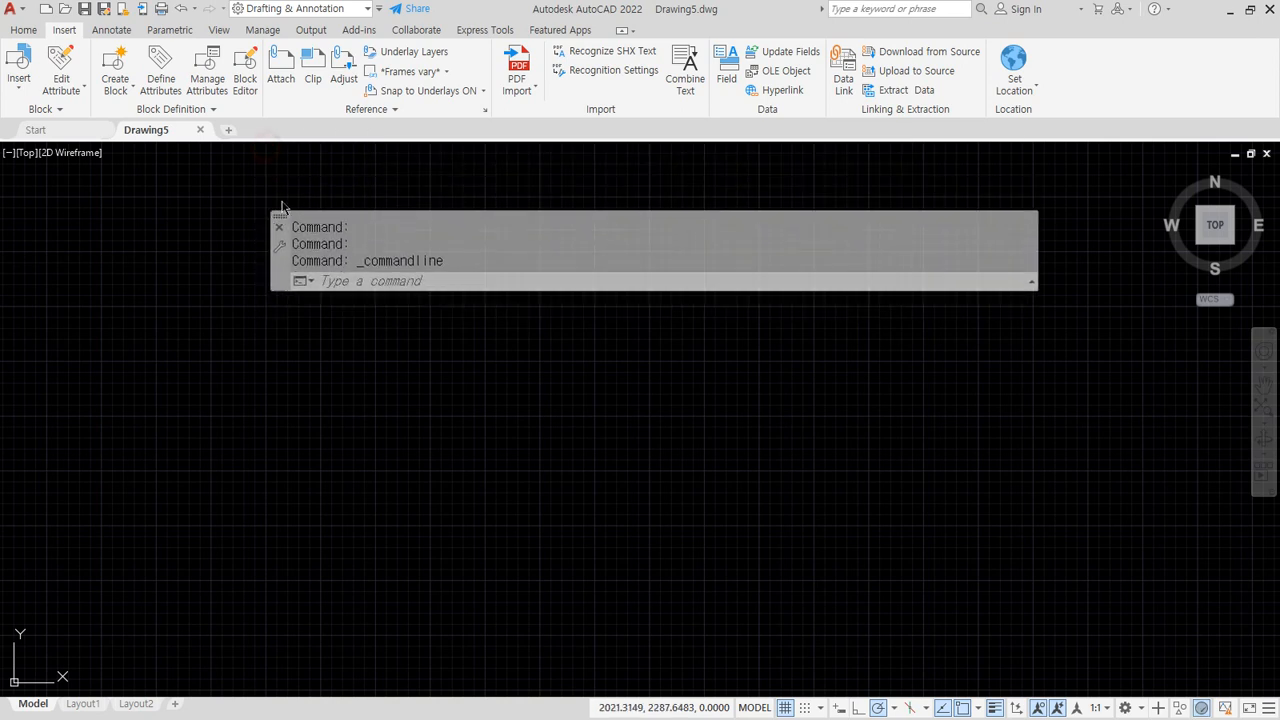
{"action": "type", "text": "l"}
{"action": "key", "text": "Return"}
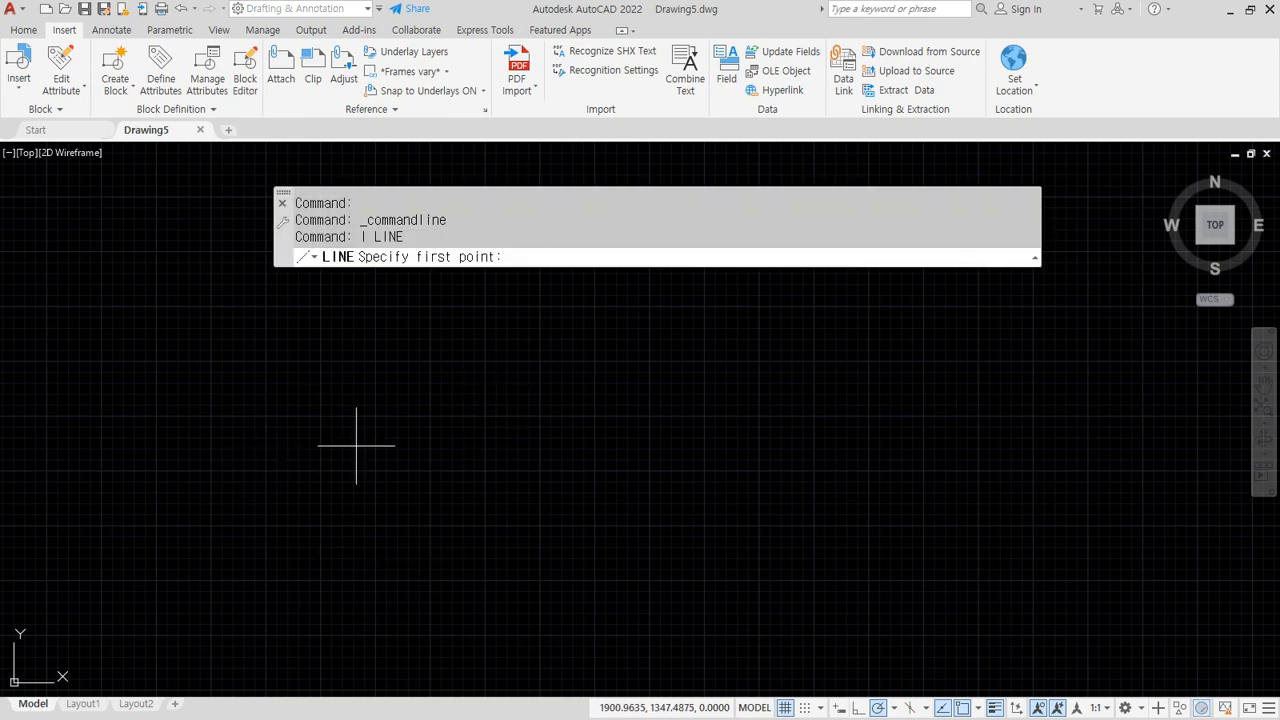
{"action": "left_click_drag", "start_coordinate": [405, 270], "coordinate": [547, 281]}
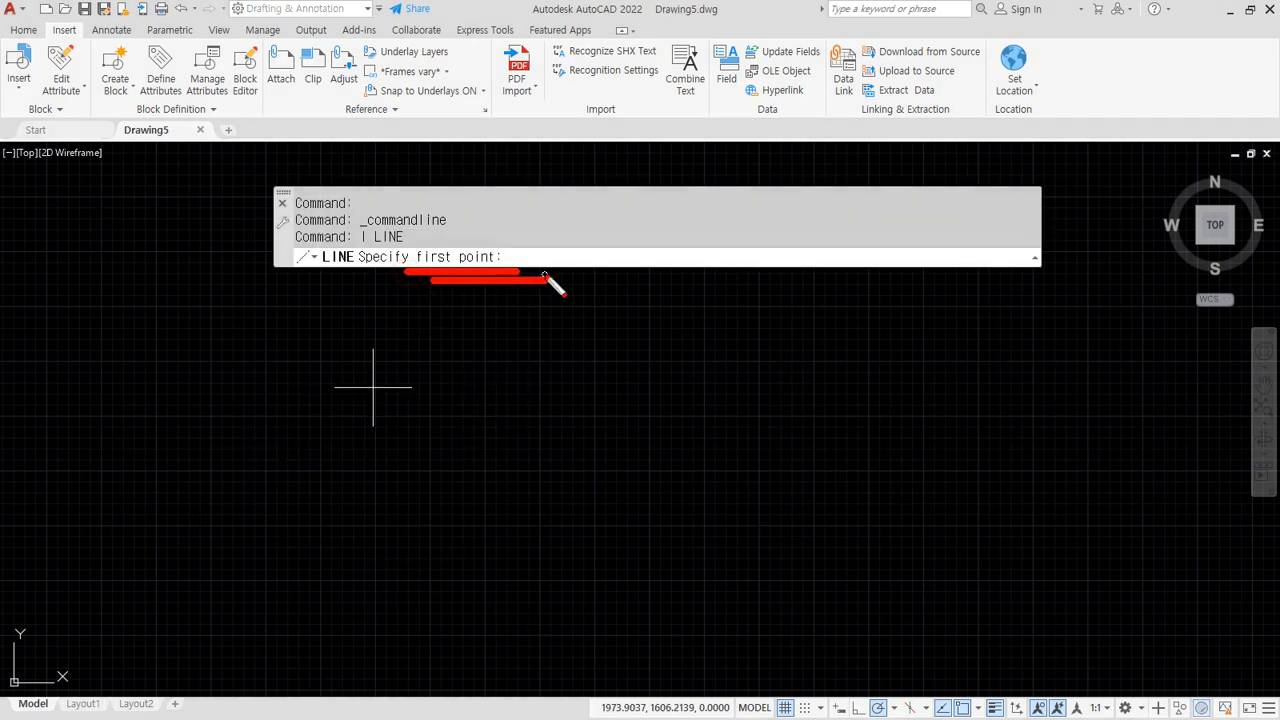
{"action": "key", "text": "Escape"}
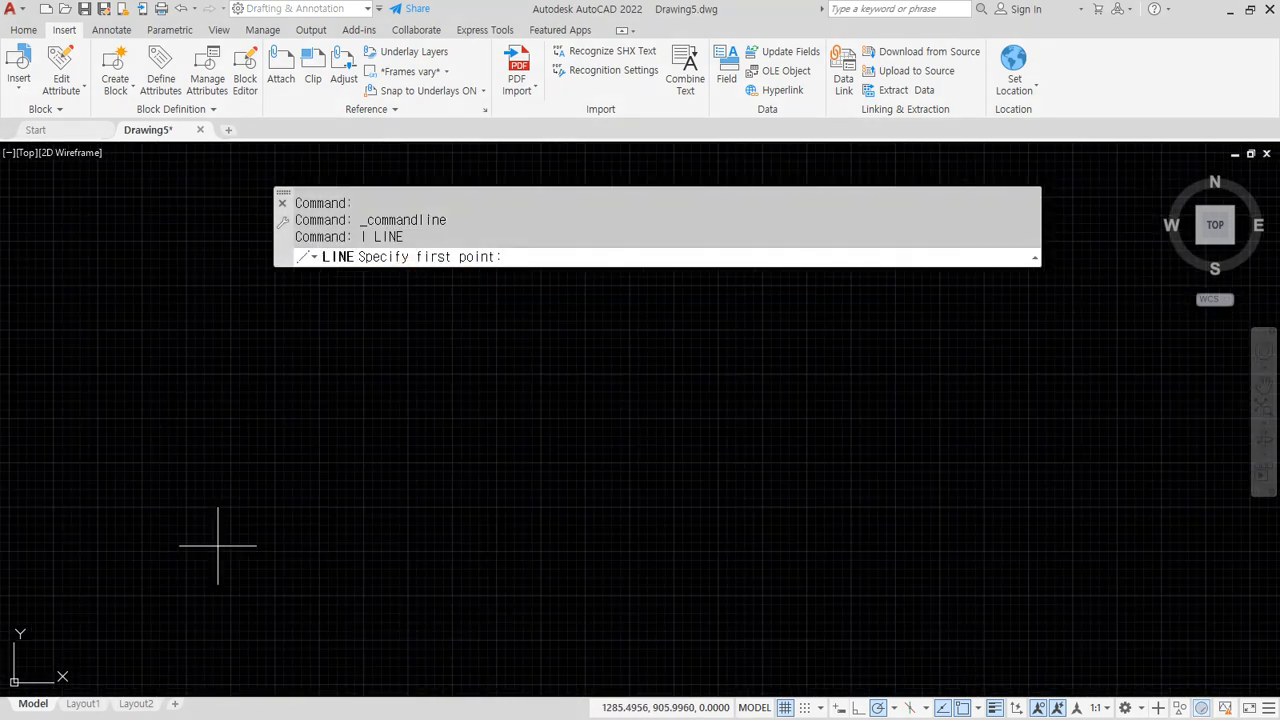
{"action": "left_click", "coordinate": [194, 507]}
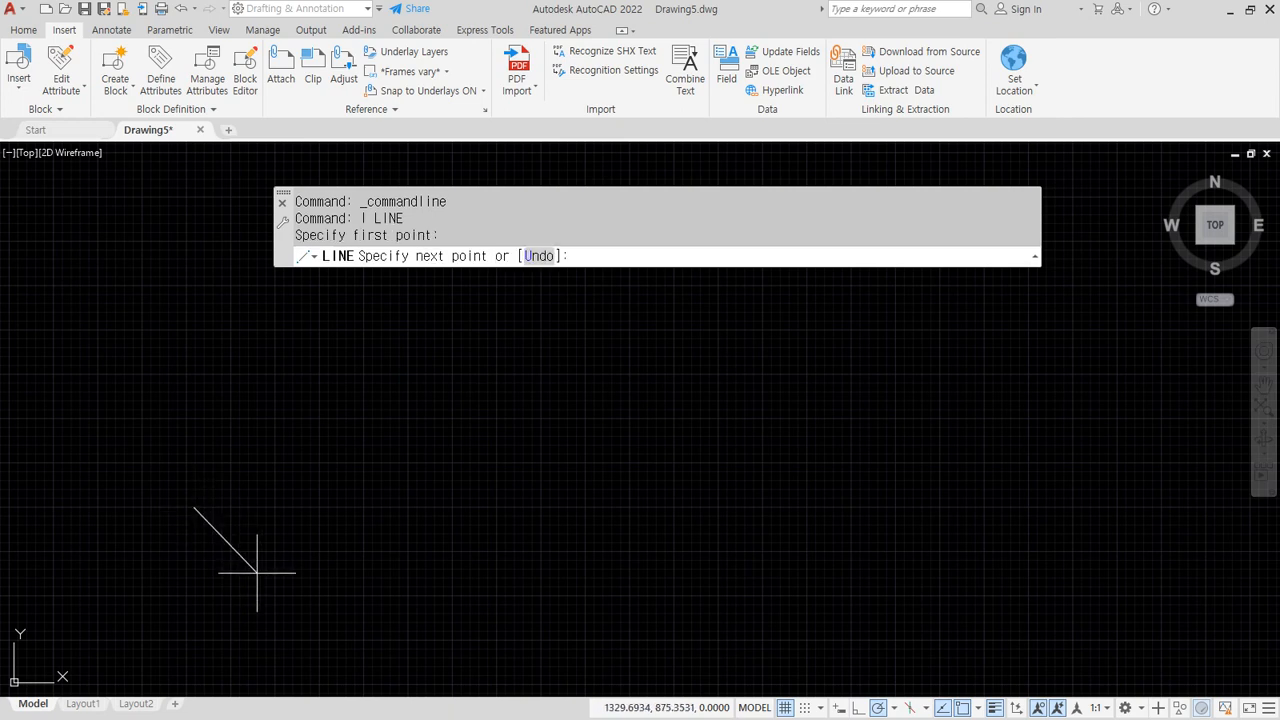
{"action": "key", "text": "ctrl+2"}
{"action": "mouse_move", "coordinate": [608, 281]}
{"action": "left_mouse_down"}
{"action": "mouse_move", "coordinate": [562, 268]}
{"action": "mouse_move", "coordinate": [642, 272]}
{"action": "mouse_move", "coordinate": [589, 232]}
{"action": "mouse_move", "coordinate": [627, 270]}
{"action": "left_mouse_up"}
{"action": "key", "text": "Escape"}
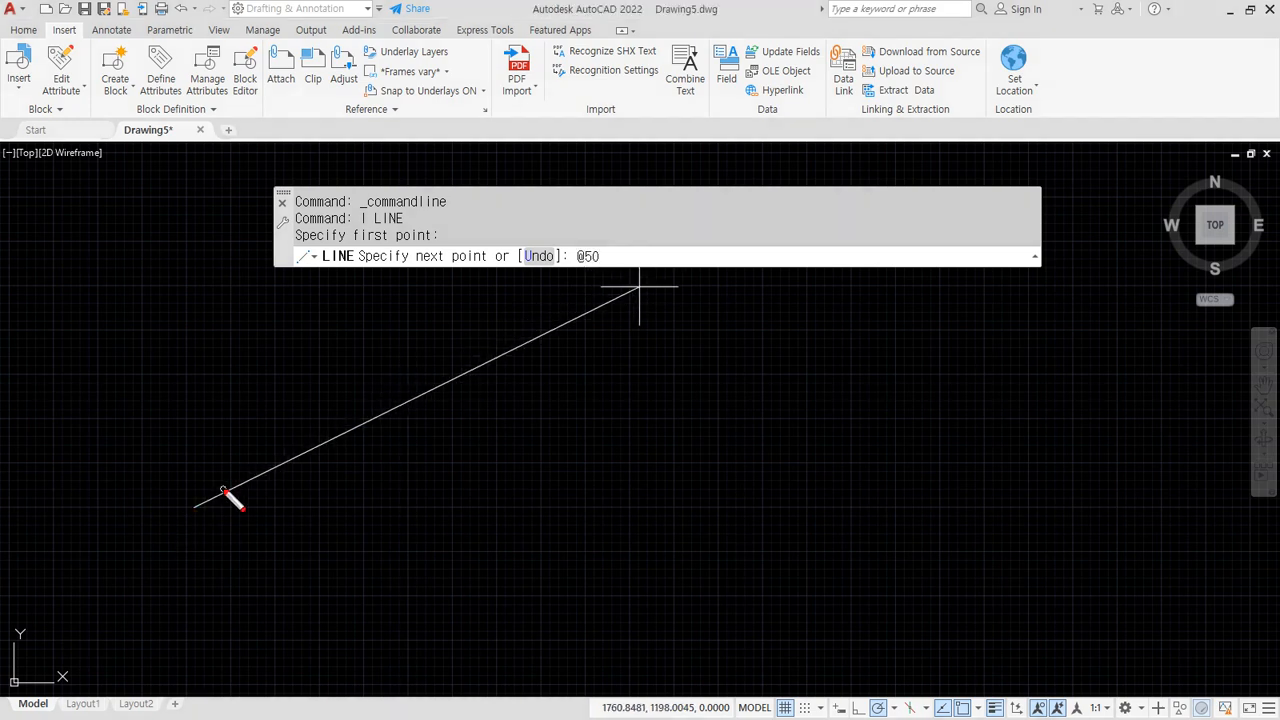
{"action": "mouse_move", "coordinate": [193, 509]}
{"action": "left_mouse_down"}
{"action": "mouse_move", "coordinate": [177, 507]}
{"action": "mouse_move", "coordinate": [200, 505]}
{"action": "left_mouse_up"}
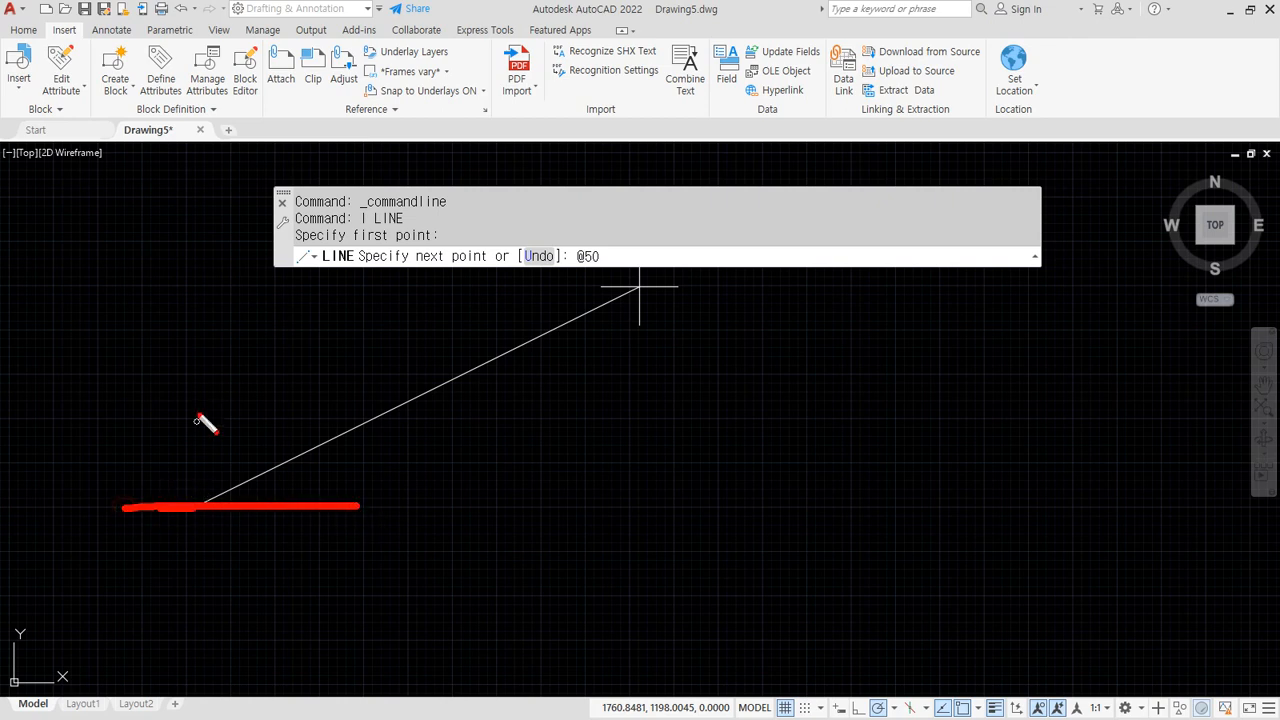
{"action": "left_click_drag", "start_coordinate": [197, 401], "coordinate": [185, 622]}
{"action": "mouse_move", "coordinate": [336, 498]}
{"action": "left_mouse_down"}
{"action": "mouse_move", "coordinate": [367, 507]}
{"action": "mouse_move", "coordinate": [345, 526]}
{"action": "mouse_move", "coordinate": [398, 504]}
{"action": "left_mouse_up"}
{"action": "mouse_move", "coordinate": [216, 496]}
{"action": "left_mouse_down"}
{"action": "mouse_move", "coordinate": [505, 494]}
{"action": "mouse_move", "coordinate": [478, 514]}
{"action": "left_mouse_up"}
{"action": "key", "text": "Escape"}
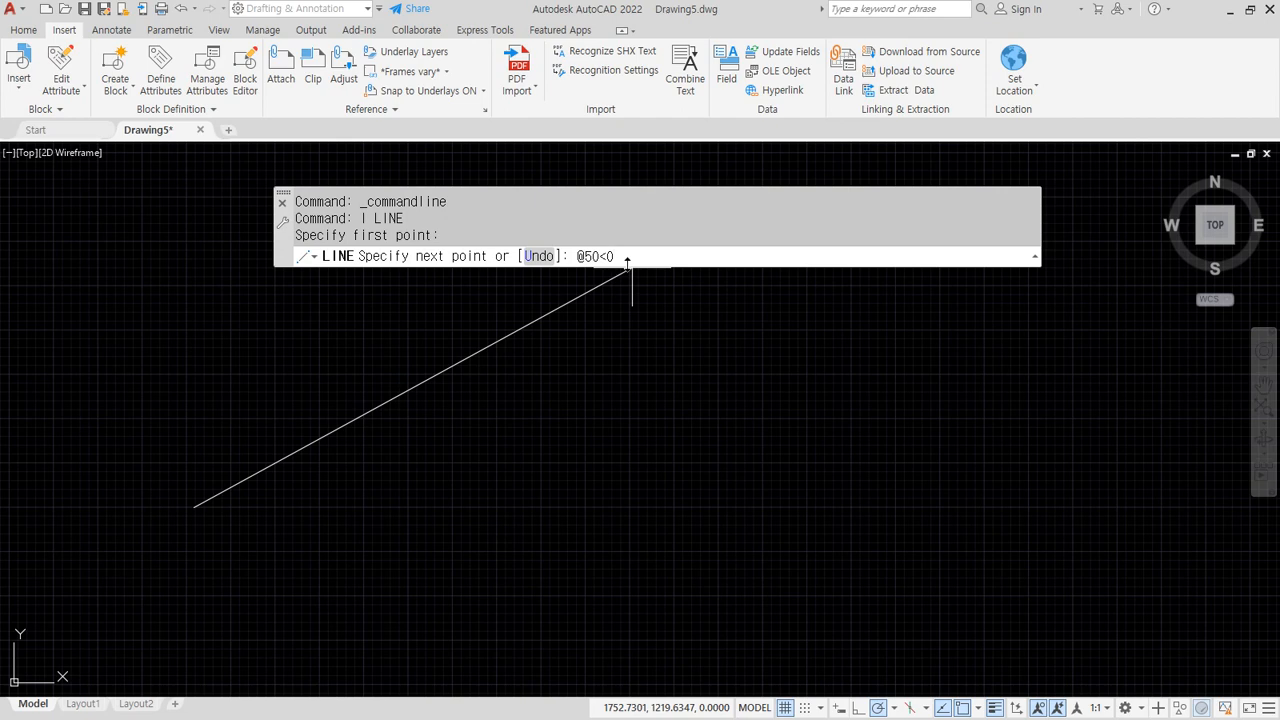
{"action": "key", "text": "Return"}
Center the new edge and mark upward as 90 degrees at its end
{"action": "scroll", "coordinate": [192, 505], "scroll_direction": "up", "scroll_amount": 12}
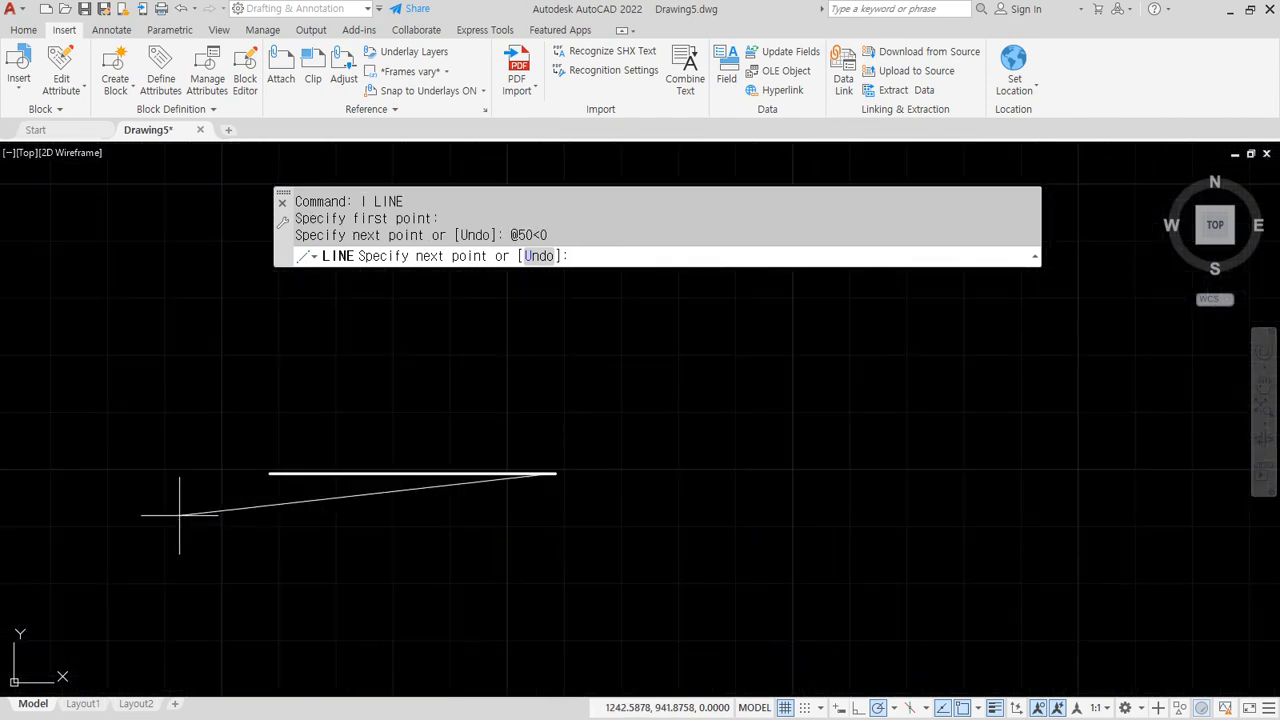
{"action": "mouse_move", "coordinate": [483, 530]}
{"action": "middle_mouse_down"}
{"action": "mouse_move", "coordinate": [435, 549]}
{"action": "mouse_move", "coordinate": [411, 577]}
{"action": "middle_mouse_up"}
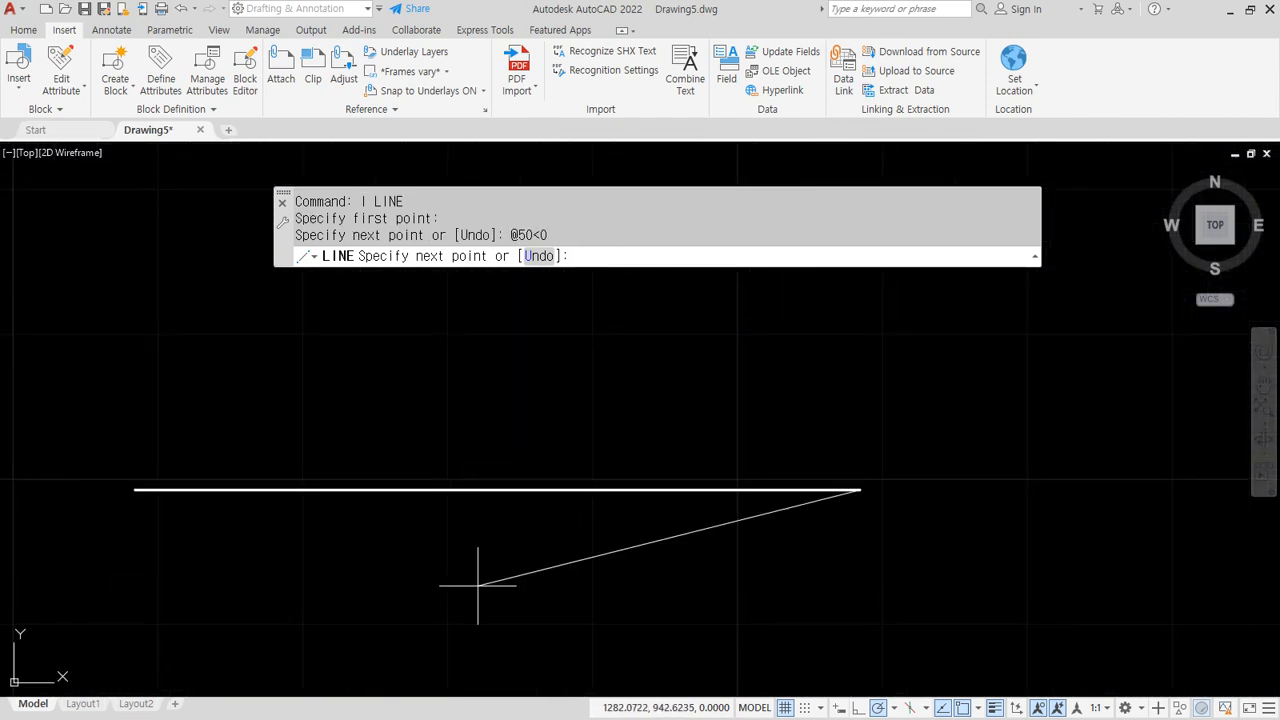
{"action": "scroll", "coordinate": [492, 591], "scroll_direction": "down", "scroll_amount": 2}
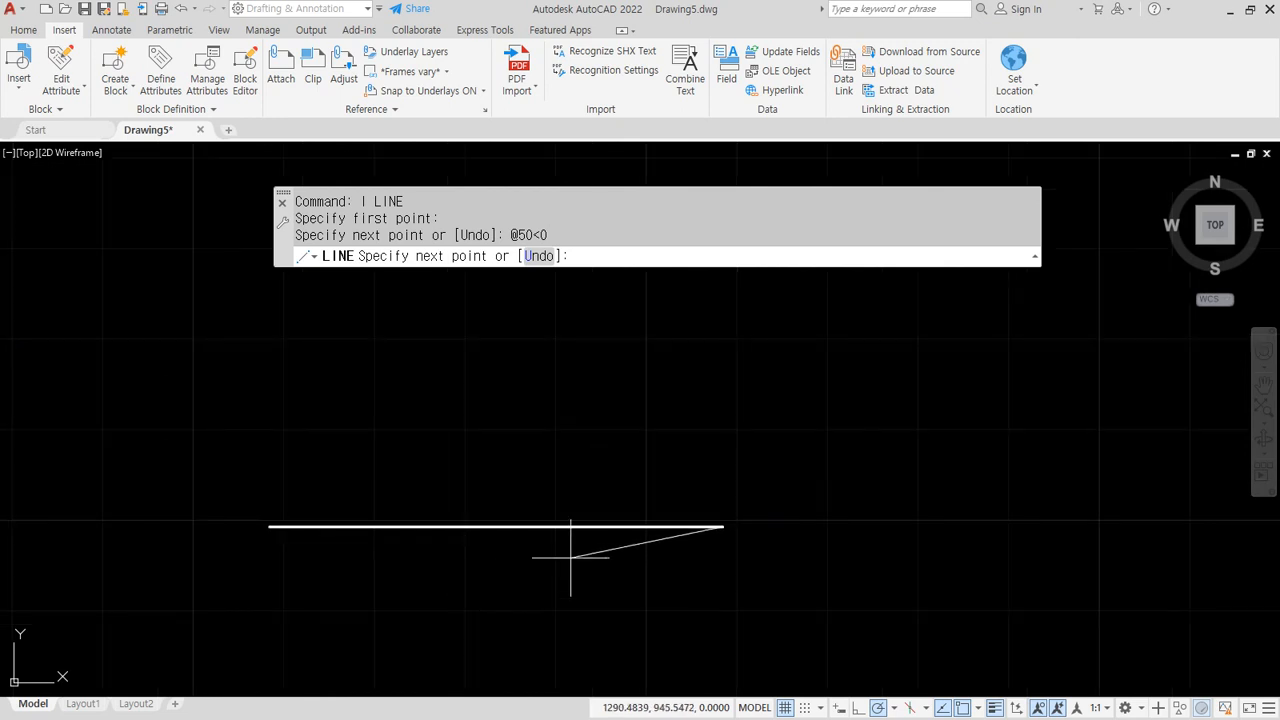
{"action": "mouse_move", "coordinate": [733, 540]}
{"action": "left_mouse_down"}
{"action": "mouse_move", "coordinate": [682, 528]}
{"action": "mouse_move", "coordinate": [805, 533]}
{"action": "mouse_move", "coordinate": [777, 533]}
{"action": "left_mouse_up"}
{"action": "mouse_move", "coordinate": [719, 447]}
{"action": "left_mouse_down"}
{"action": "mouse_move", "coordinate": [718, 605]}
{"action": "mouse_move", "coordinate": [698, 470]}
{"action": "mouse_move", "coordinate": [735, 466]}
{"action": "left_mouse_up"}
{"action": "mouse_move", "coordinate": [704, 348]}
{"action": "left_mouse_down"}
{"action": "mouse_move", "coordinate": [706, 396]}
{"action": "mouse_move", "coordinate": [757, 371]}
{"action": "mouse_move", "coordinate": [726, 367]}
{"action": "left_mouse_up"}
{"action": "key", "text": "Escape"}
{"action": "left_click", "coordinate": [601, 258]}
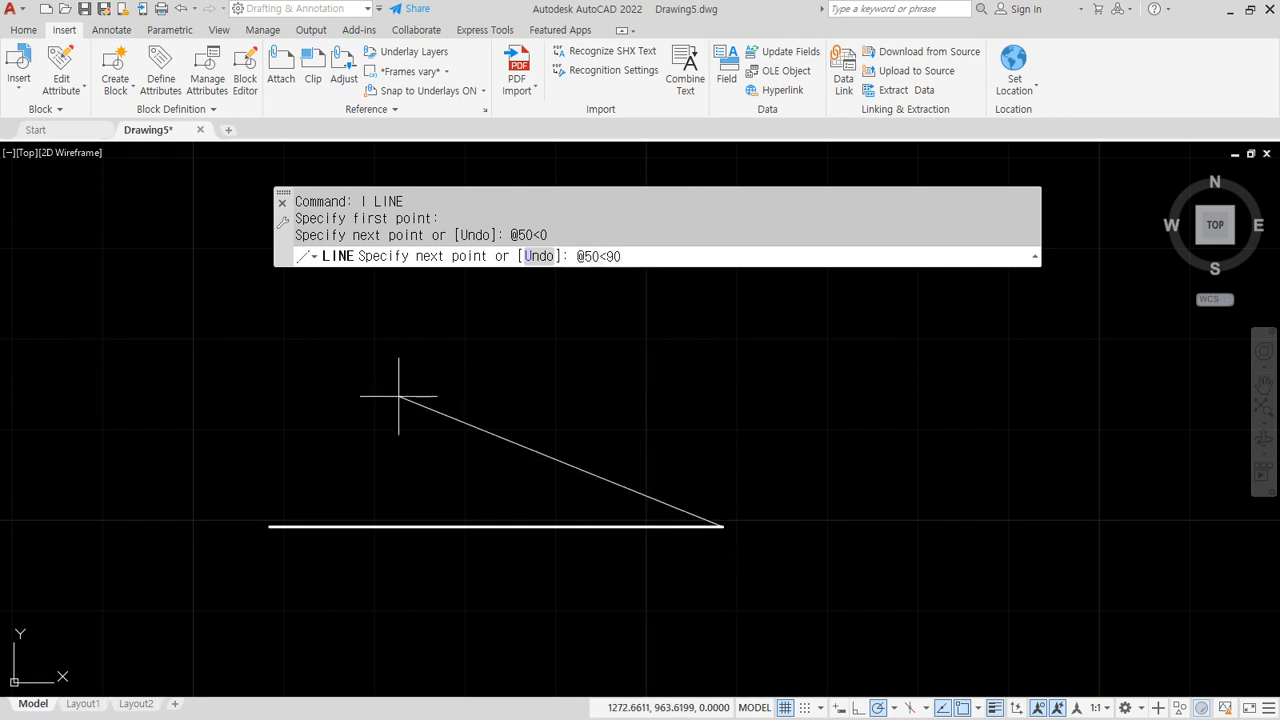
{"action": "key", "text": "Return"}
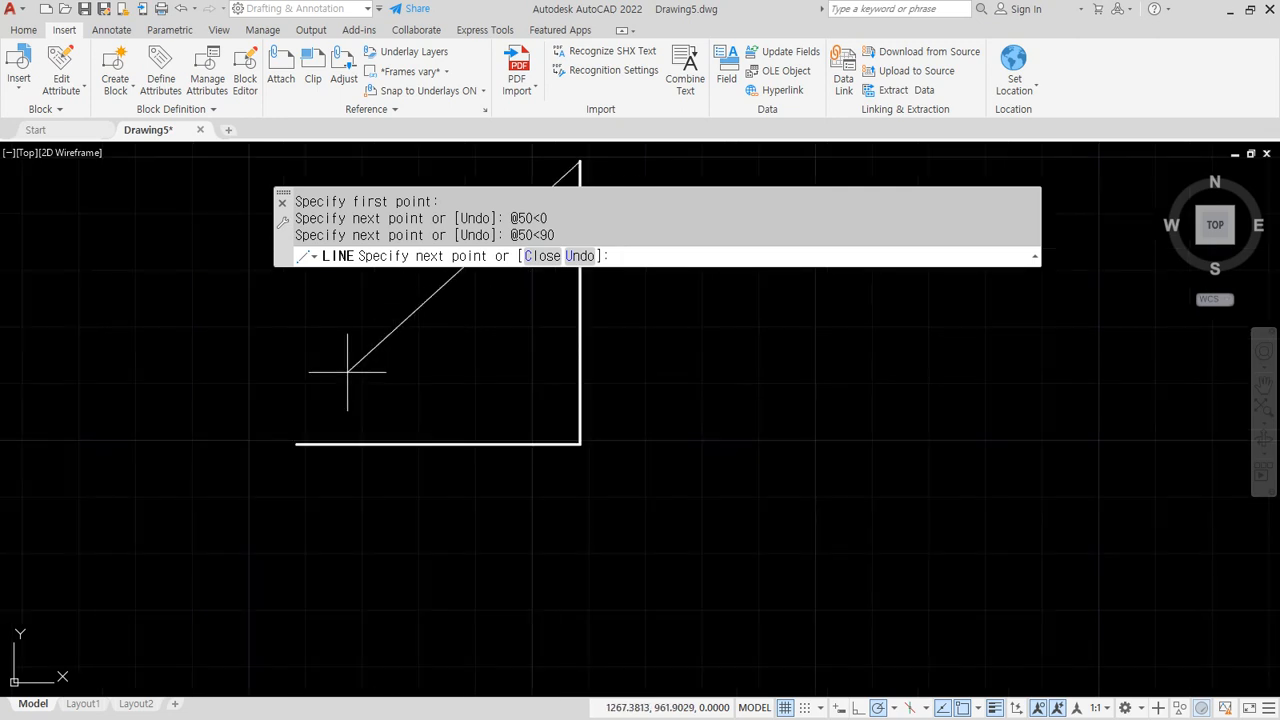
{"action": "scroll", "coordinate": [397, 511], "scroll_direction": "down", "scroll_amount": 2}
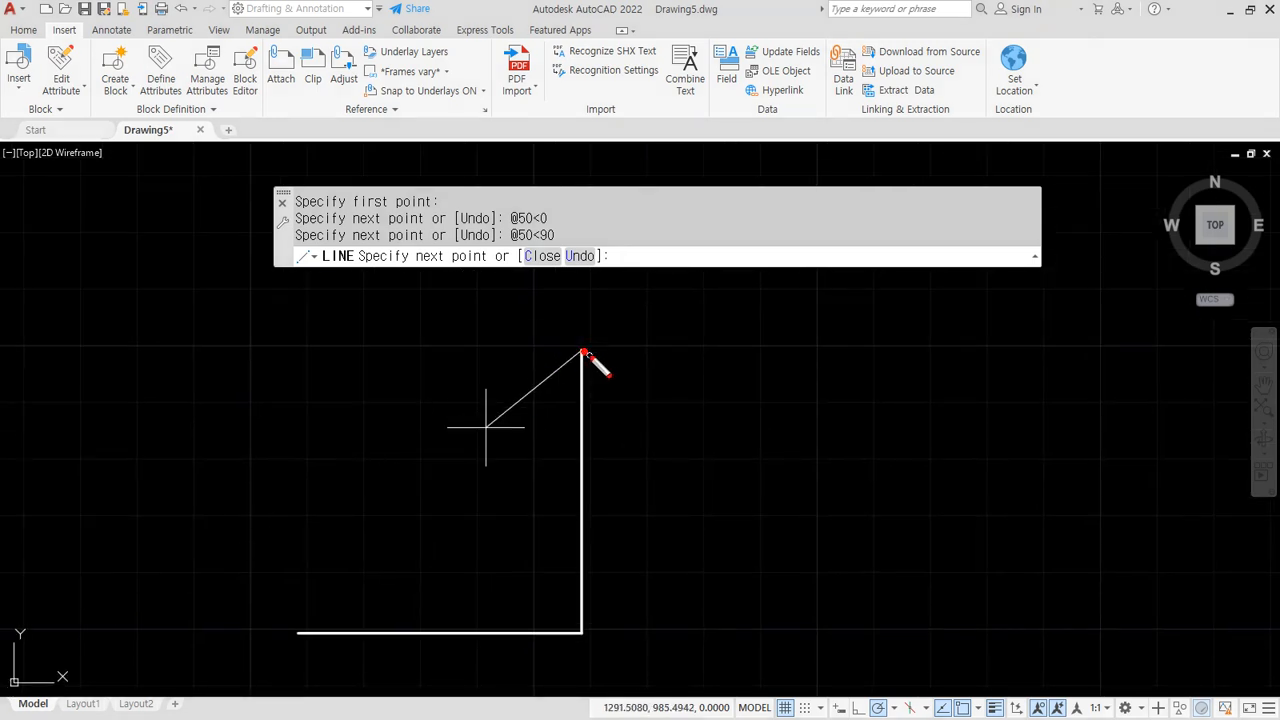
{"action": "left_click_drag", "start_coordinate": [512, 352], "coordinate": [585, 348]}
{"action": "left_click_drag", "start_coordinate": [574, 300], "coordinate": [575, 436]}
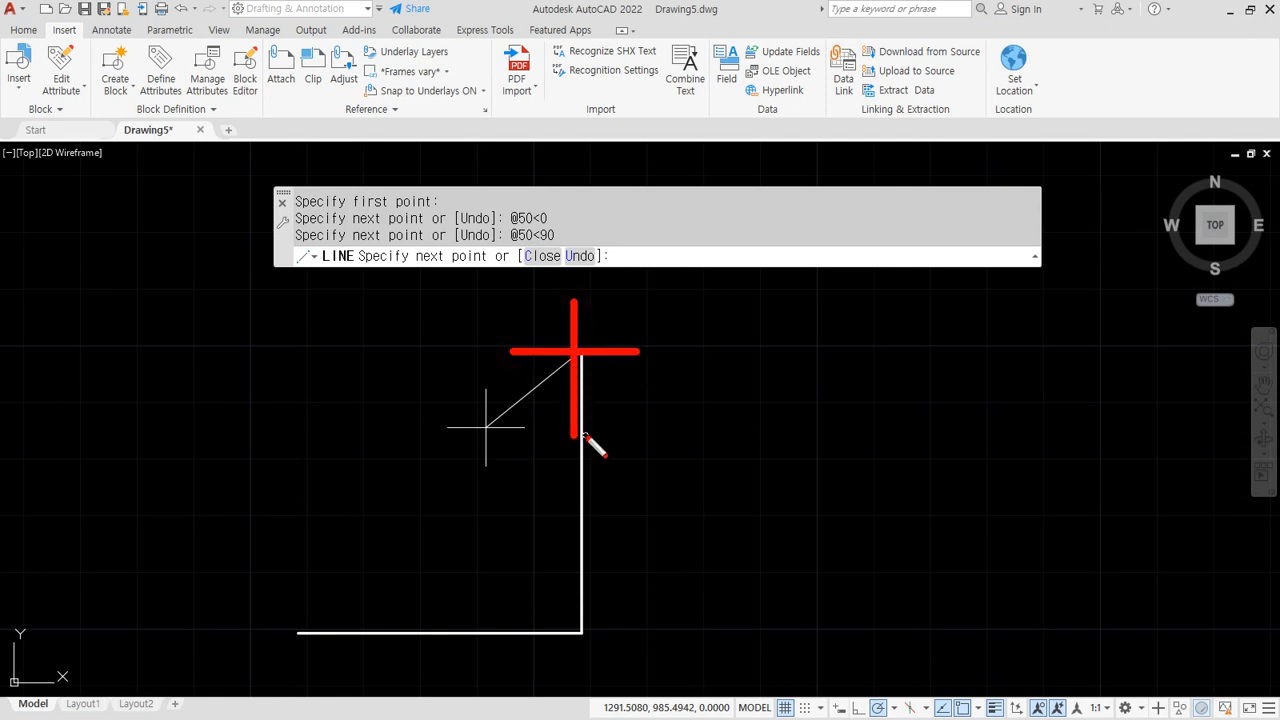
{"action": "left_click_drag", "start_coordinate": [631, 335], "coordinate": [641, 372]}
{"action": "left_click_drag", "start_coordinate": [688, 336], "coordinate": [699, 340]}
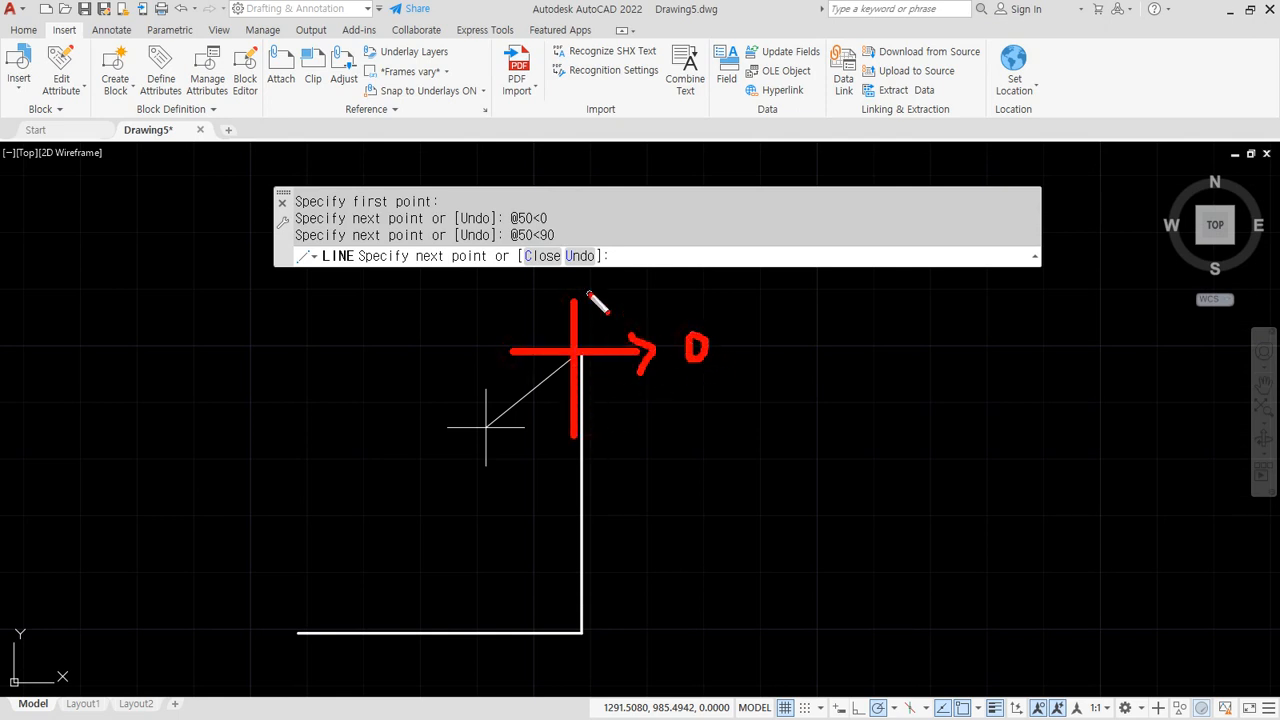
{"action": "left_click_drag", "start_coordinate": [566, 300], "coordinate": [606, 299]}
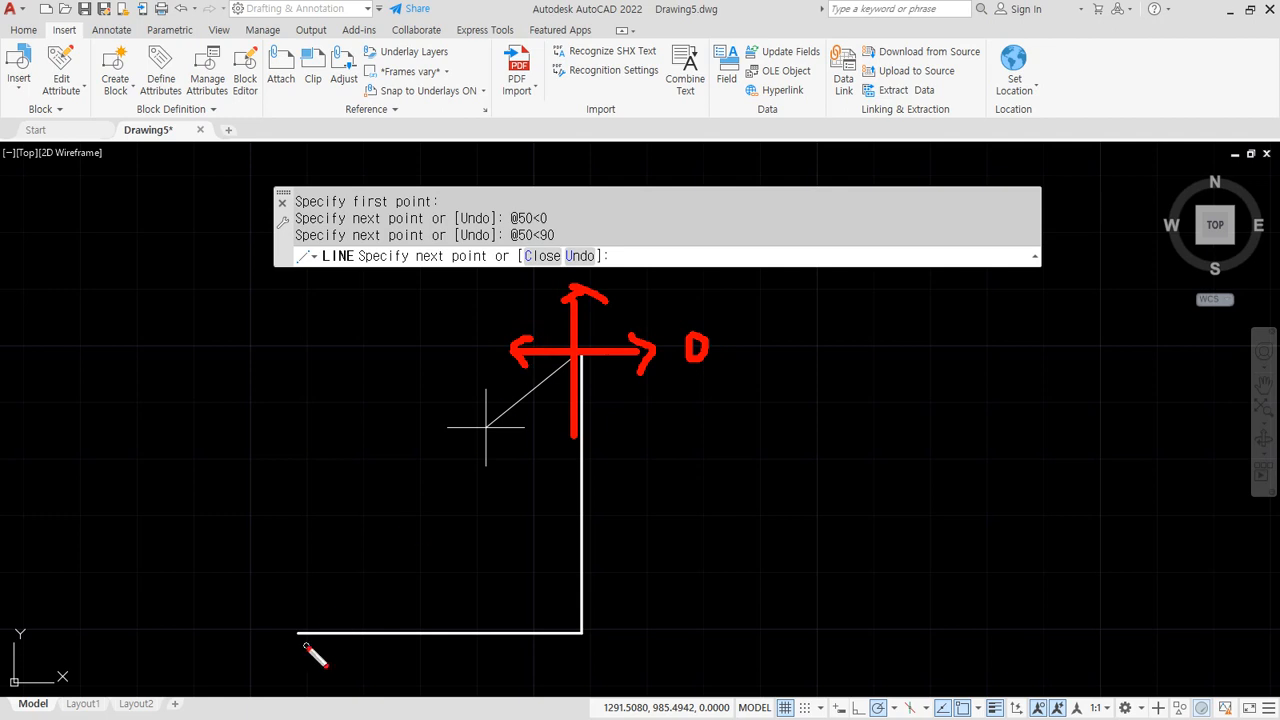
{"action": "key", "text": "Escape"}
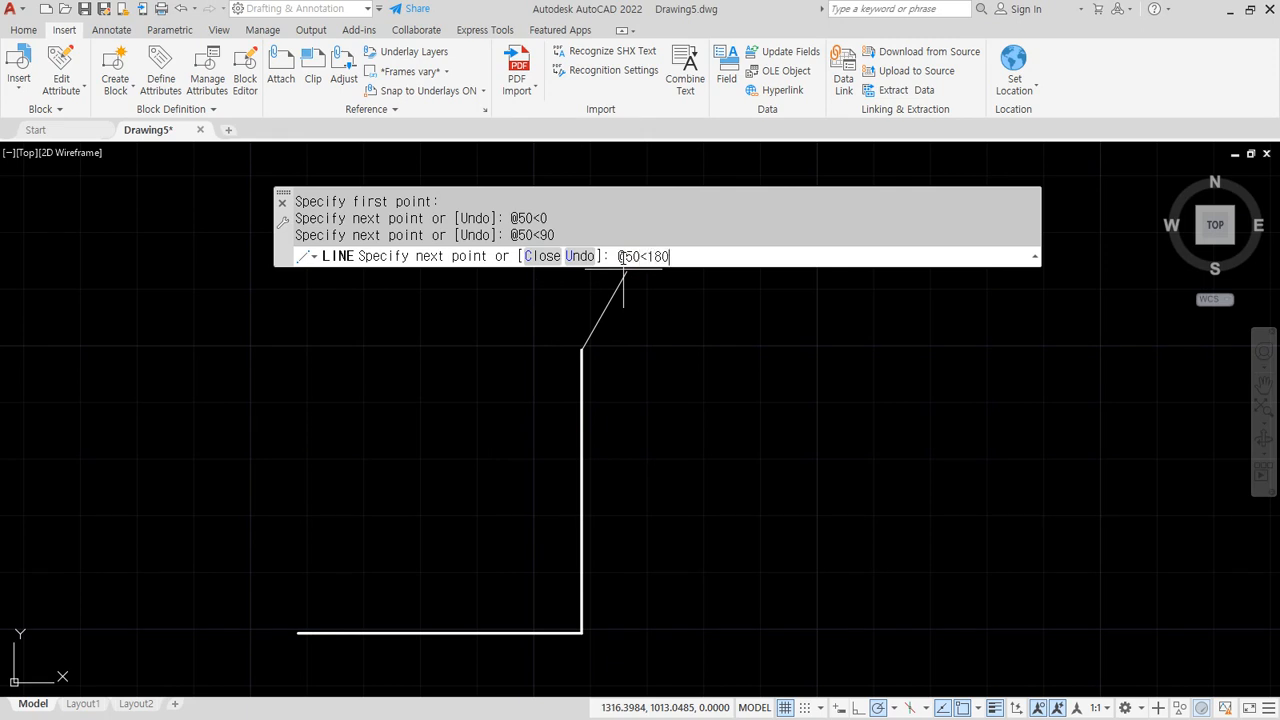
Draw the 50-unit top edge leftward at 180, labelling 0, 90 and 180 directions
{"action": "key", "text": "Return"}
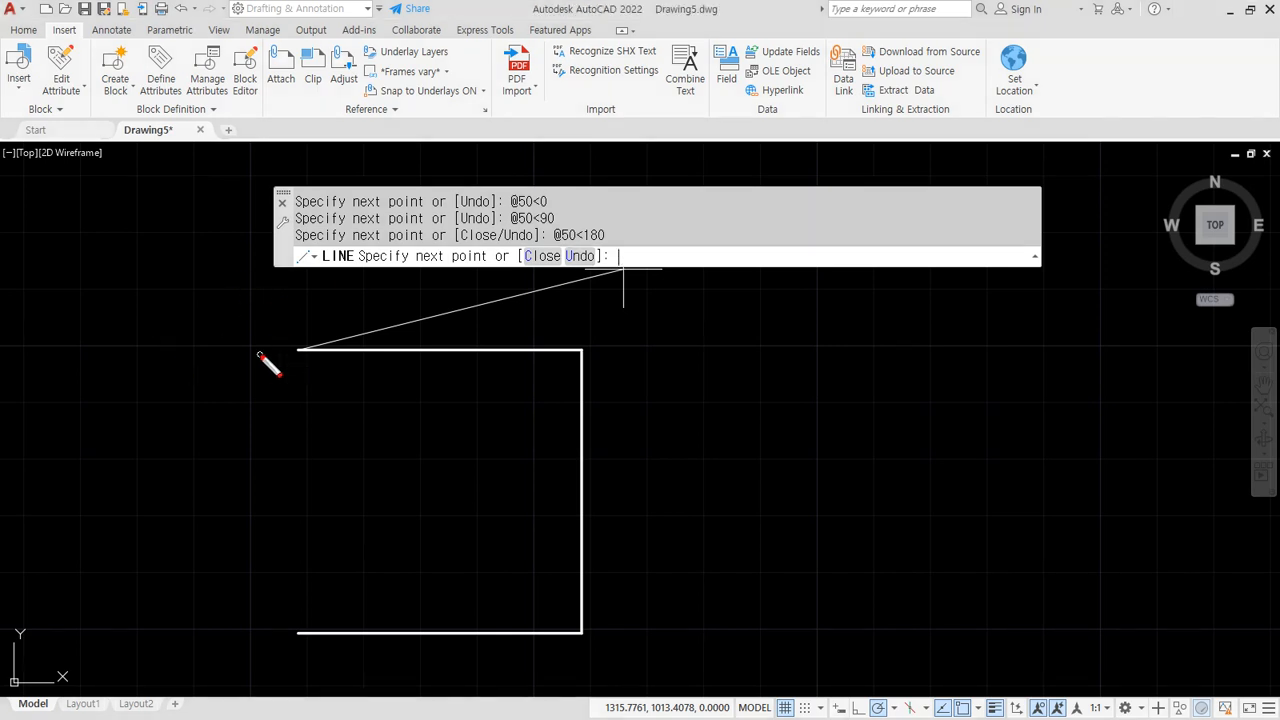
{"action": "mouse_move", "coordinate": [240, 350]}
{"action": "left_mouse_down"}
{"action": "mouse_move", "coordinate": [362, 353]}
{"action": "mouse_move", "coordinate": [354, 333]}
{"action": "mouse_move", "coordinate": [342, 360]}
{"action": "left_mouse_up"}
{"action": "mouse_move", "coordinate": [307, 303]}
{"action": "left_mouse_down"}
{"action": "mouse_move", "coordinate": [306, 460]}
{"action": "mouse_move", "coordinate": [331, 443]}
{"action": "left_mouse_up"}
{"action": "mouse_move", "coordinate": [318, 296]}
{"action": "left_mouse_down"}
{"action": "mouse_move", "coordinate": [287, 297]}
{"action": "mouse_move", "coordinate": [321, 314]}
{"action": "left_mouse_up"}
{"action": "mouse_move", "coordinate": [426, 338]}
{"action": "left_mouse_down"}
{"action": "mouse_move", "coordinate": [427, 360]}
{"action": "mouse_move", "coordinate": [421, 337]}
{"action": "left_mouse_up"}
{"action": "mouse_move", "coordinate": [213, 248]}
{"action": "left_mouse_down"}
{"action": "mouse_move", "coordinate": [194, 240]}
{"action": "mouse_move", "coordinate": [222, 283]}
{"action": "mouse_move", "coordinate": [237, 262]}
{"action": "left_mouse_up"}
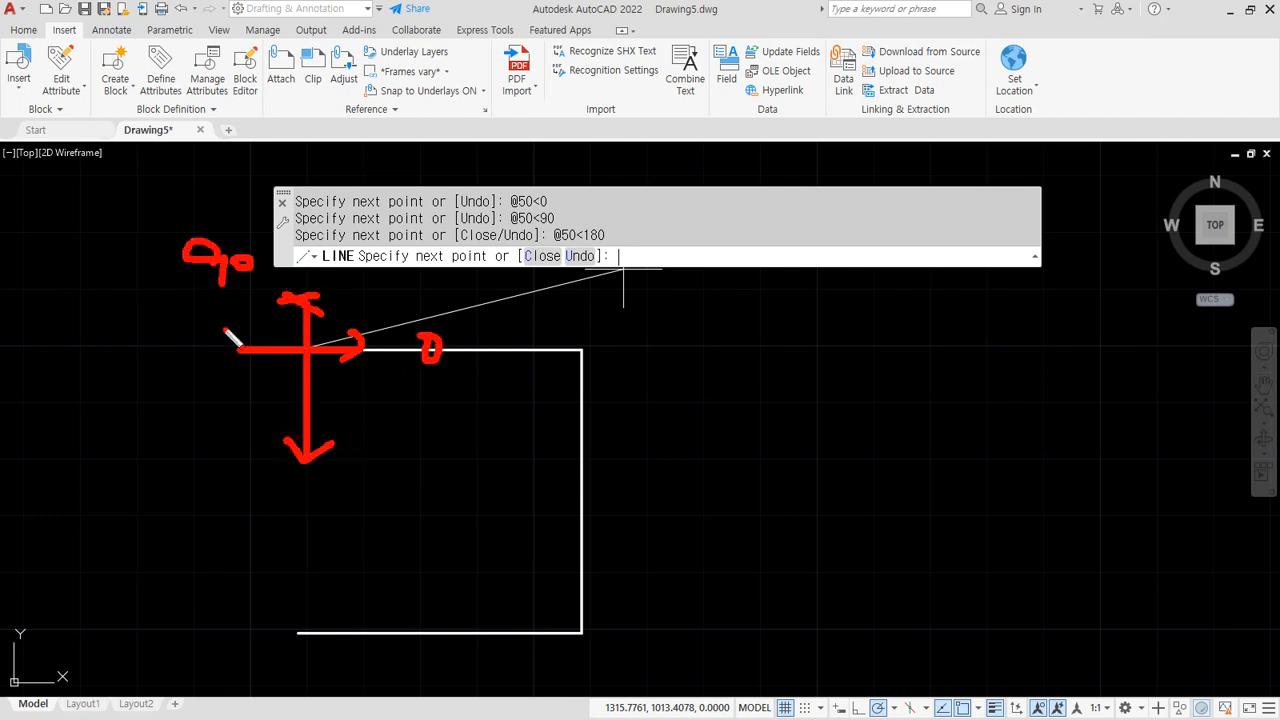
{"action": "left_click_drag", "start_coordinate": [245, 331], "coordinate": [240, 369]}
{"action": "mouse_move", "coordinate": [130, 320]}
{"action": "left_mouse_down"}
{"action": "mouse_move", "coordinate": [131, 352]}
{"action": "mouse_move", "coordinate": [170, 318]}
{"action": "mouse_move", "coordinate": [196, 322]}
{"action": "left_mouse_up"}
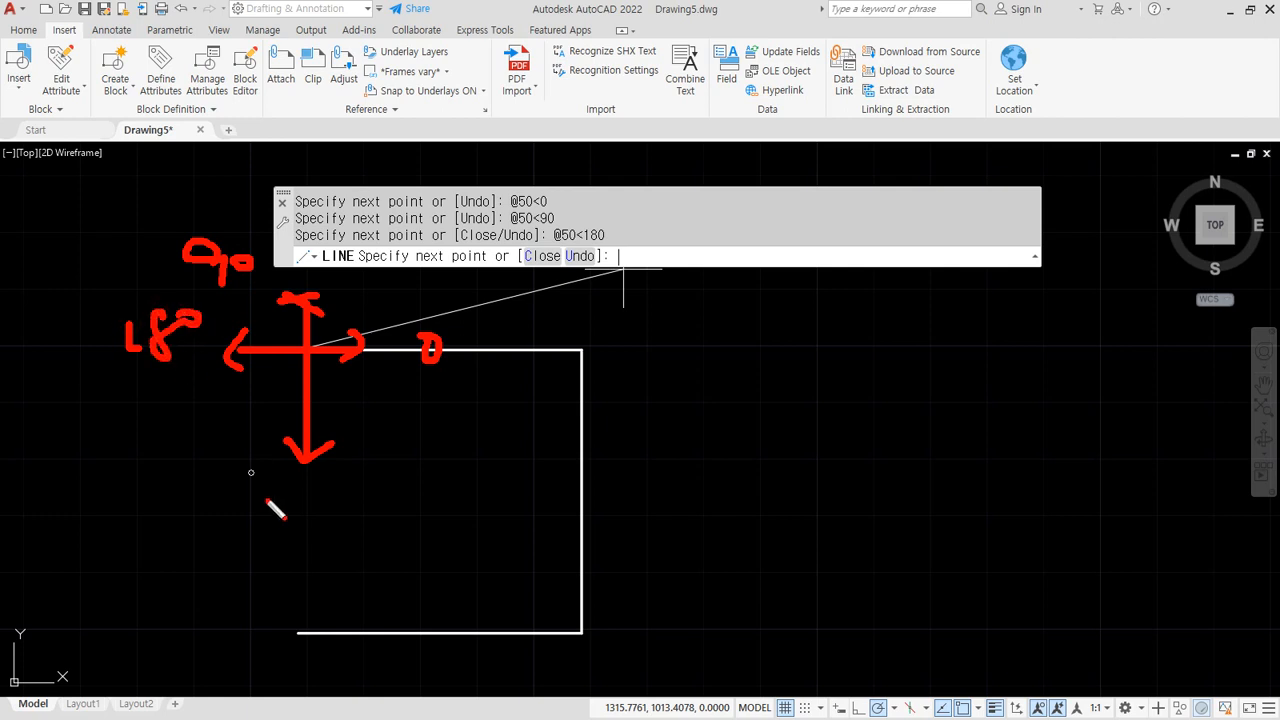
{"action": "mouse_move", "coordinate": [252, 496]}
{"action": "left_mouse_down"}
{"action": "mouse_move", "coordinate": [284, 515]}
{"action": "mouse_move", "coordinate": [334, 491]}
{"action": "mouse_move", "coordinate": [371, 503]}
{"action": "mouse_move", "coordinate": [362, 478]}
{"action": "left_mouse_up"}
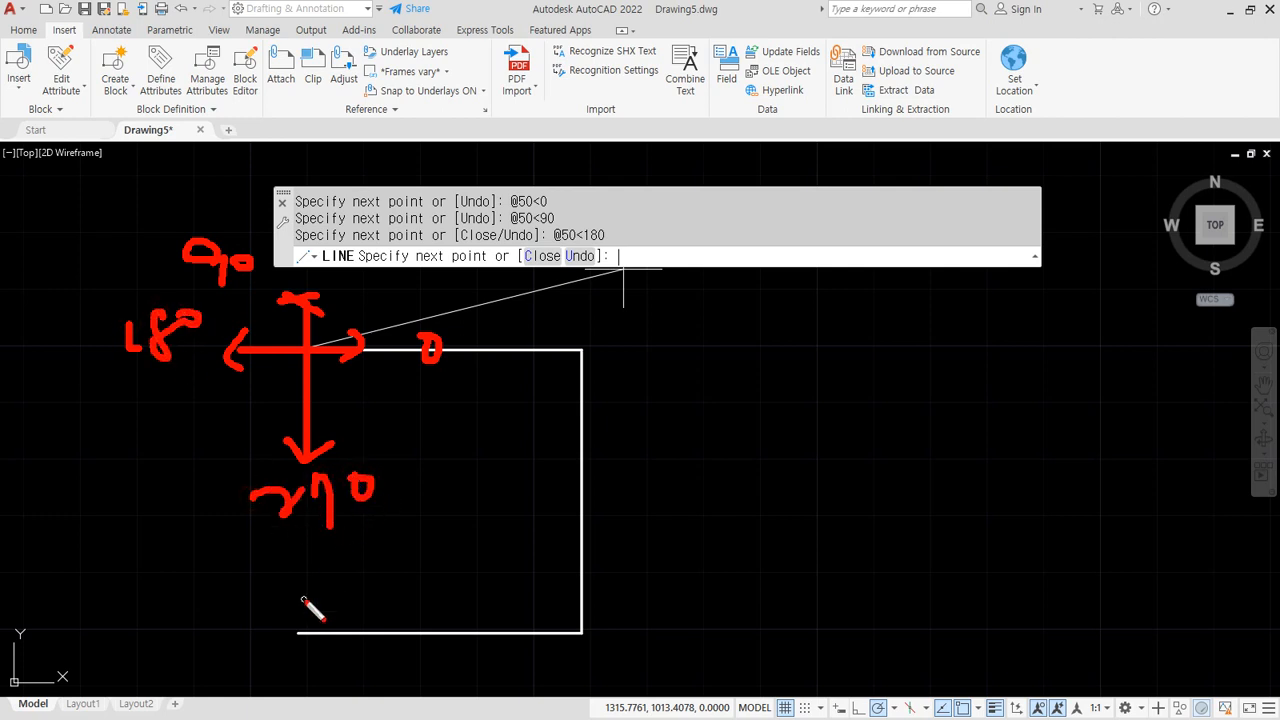
Sketch fresh axes showing straight down is both -90 and 270 degrees
{"action": "key", "text": "e"}
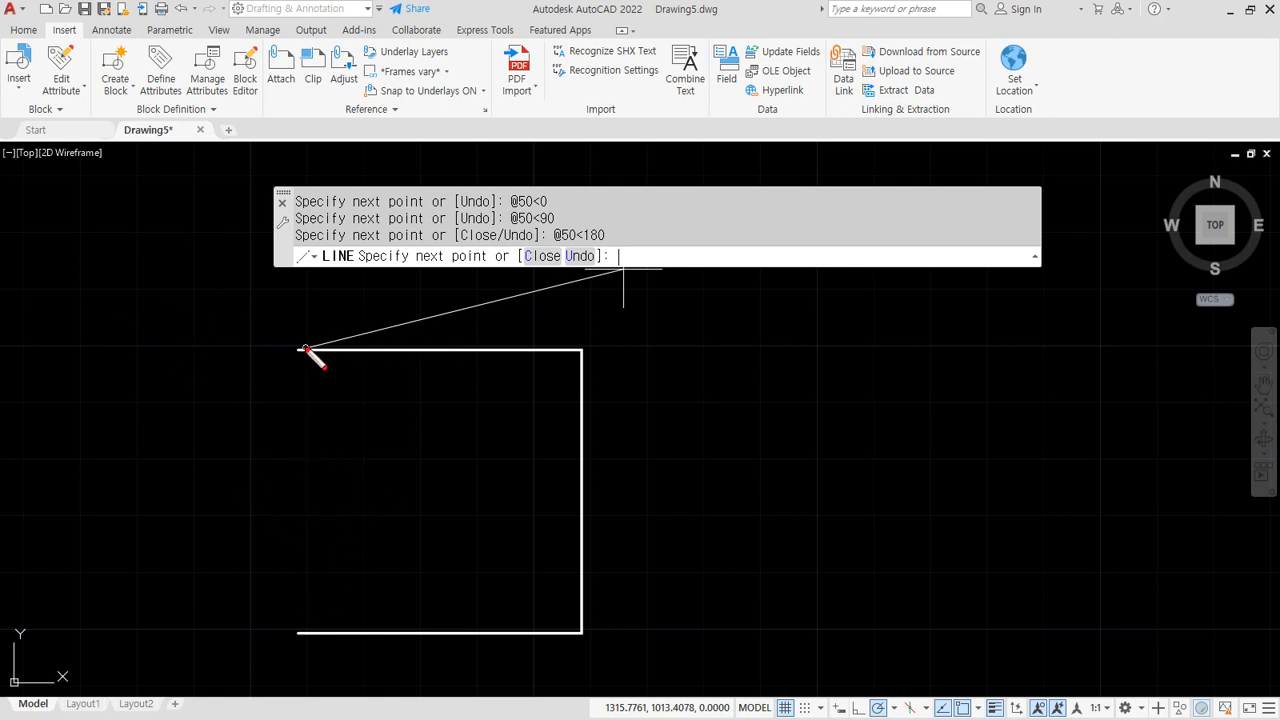
{"action": "mouse_move", "coordinate": [297, 348]}
{"action": "left_mouse_down"}
{"action": "mouse_move", "coordinate": [168, 348]}
{"action": "mouse_move", "coordinate": [428, 348]}
{"action": "mouse_move", "coordinate": [432, 368]}
{"action": "left_mouse_up"}
{"action": "left_click_drag", "start_coordinate": [452, 338], "coordinate": [454, 336]}
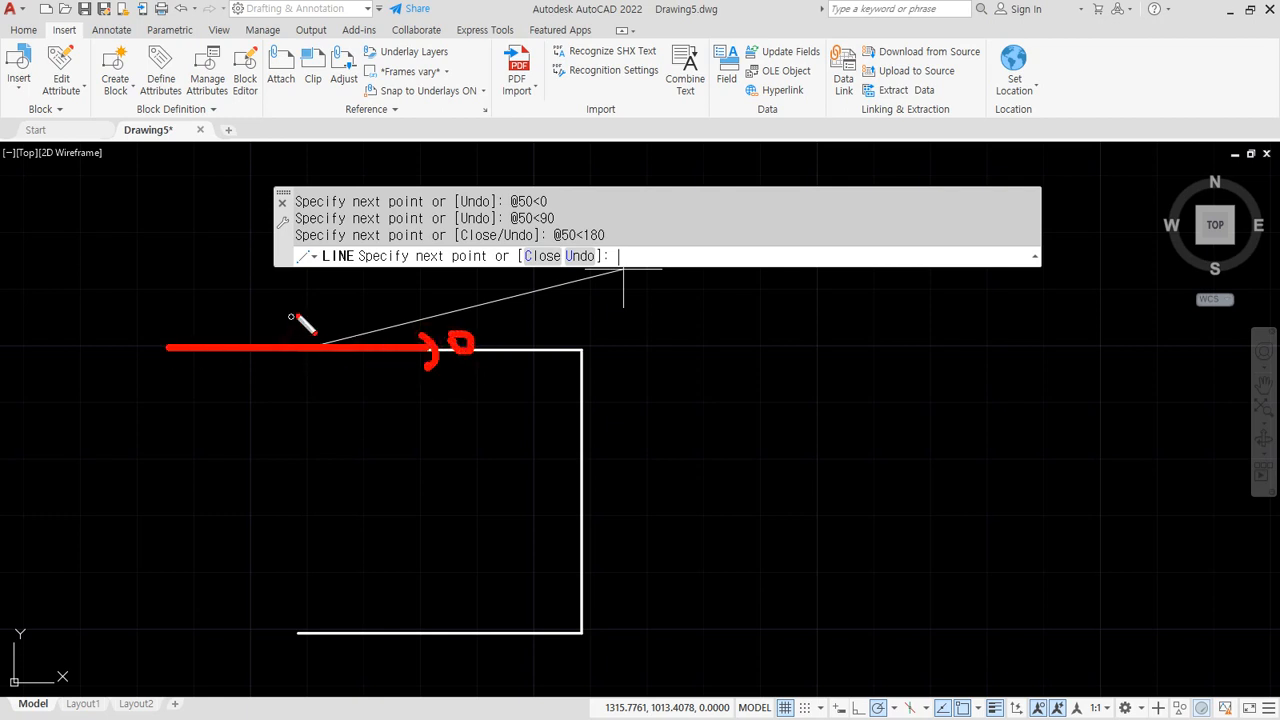
{"action": "mouse_move", "coordinate": [303, 265]}
{"action": "left_mouse_down"}
{"action": "mouse_move", "coordinate": [303, 440]}
{"action": "mouse_move", "coordinate": [330, 422]}
{"action": "left_mouse_up"}
{"action": "mouse_move", "coordinate": [320, 492]}
{"action": "left_mouse_down"}
{"action": "mouse_move", "coordinate": [370, 482]}
{"action": "mouse_move", "coordinate": [372, 526]}
{"action": "left_mouse_up"}
{"action": "left_click_drag", "start_coordinate": [406, 474], "coordinate": [403, 480]}
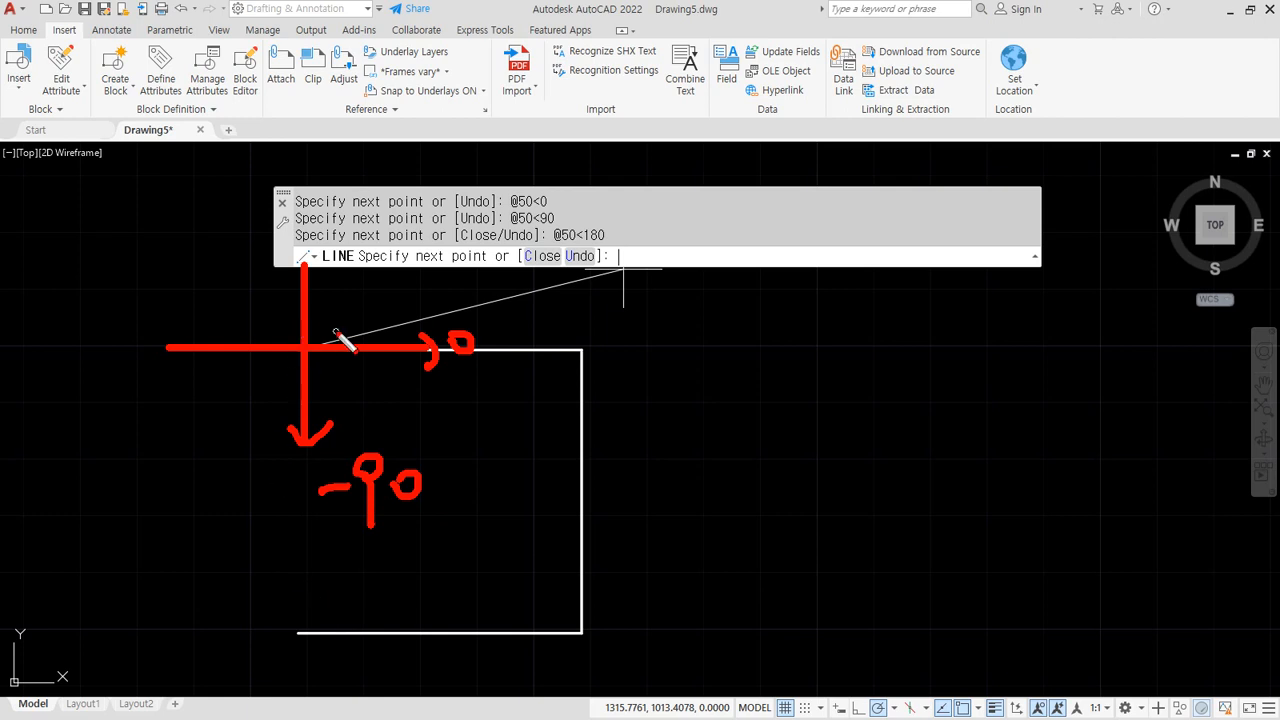
{"action": "mouse_move", "coordinate": [343, 343]}
{"action": "left_mouse_down"}
{"action": "mouse_move", "coordinate": [248, 316]}
{"action": "mouse_move", "coordinate": [288, 372]}
{"action": "mouse_move", "coordinate": [250, 392]}
{"action": "left_mouse_up"}
{"action": "mouse_move", "coordinate": [180, 480]}
{"action": "left_mouse_down"}
{"action": "mouse_move", "coordinate": [206, 494]}
{"action": "mouse_move", "coordinate": [230, 470]}
{"action": "mouse_move", "coordinate": [248, 520]}
{"action": "left_mouse_up"}
{"action": "left_click_drag", "start_coordinate": [262, 462], "coordinate": [257, 471]}
{"action": "mouse_move", "coordinate": [345, 352]}
{"action": "left_mouse_down"}
{"action": "mouse_move", "coordinate": [351, 364]}
{"action": "mouse_move", "coordinate": [323, 386]}
{"action": "left_mouse_up"}
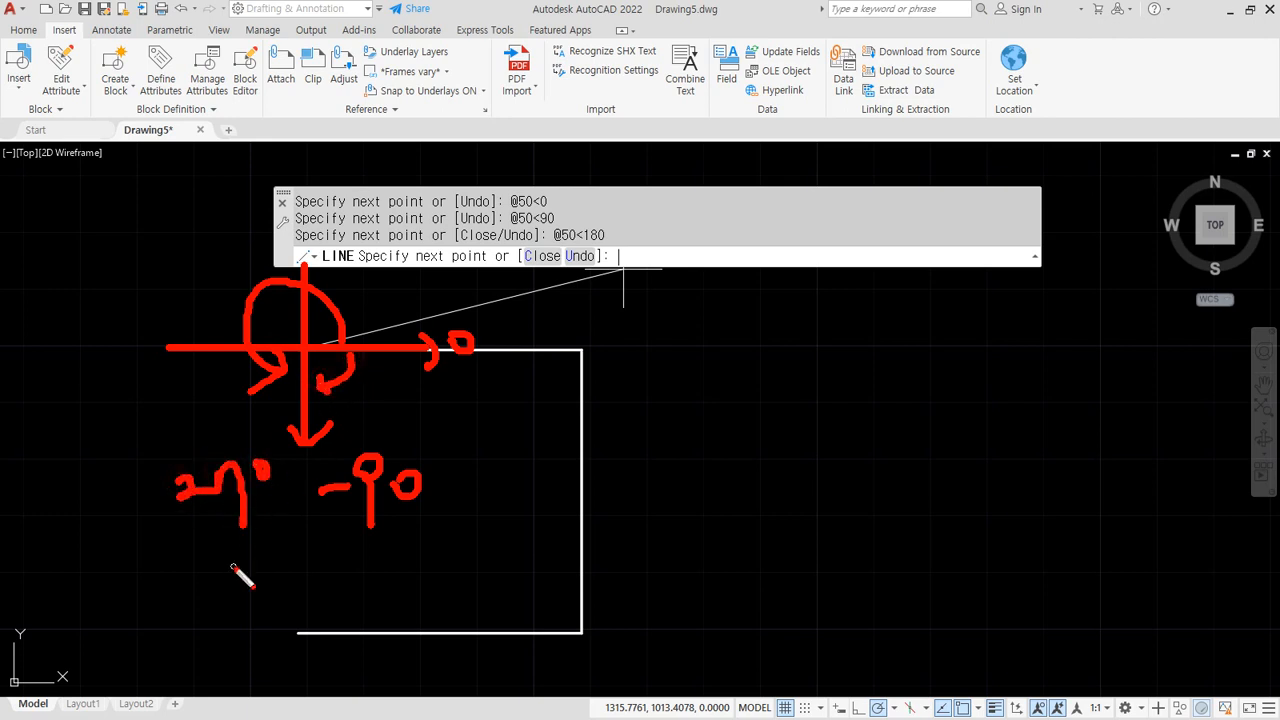
{"action": "mouse_move", "coordinate": [424, 518]}
{"action": "left_mouse_down"}
{"action": "mouse_move", "coordinate": [358, 522]}
{"action": "mouse_move", "coordinate": [362, 539]}
{"action": "left_mouse_up"}
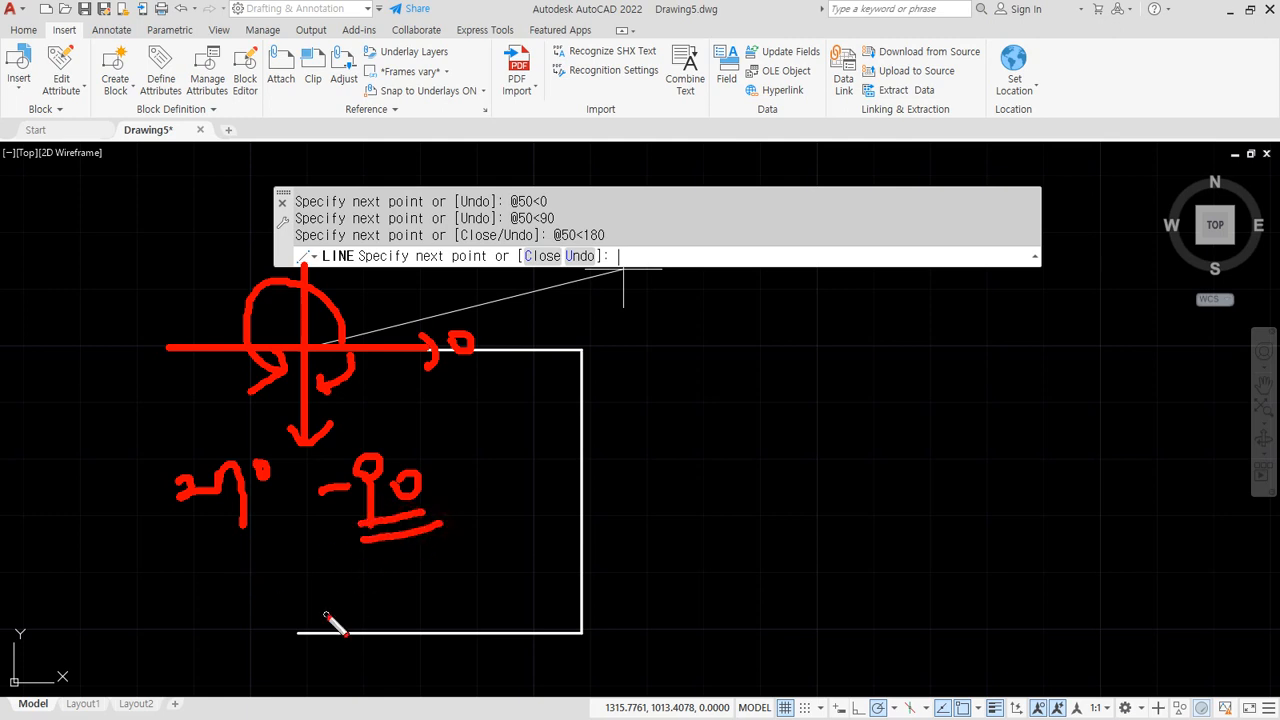
{"action": "key", "text": "Escape"}
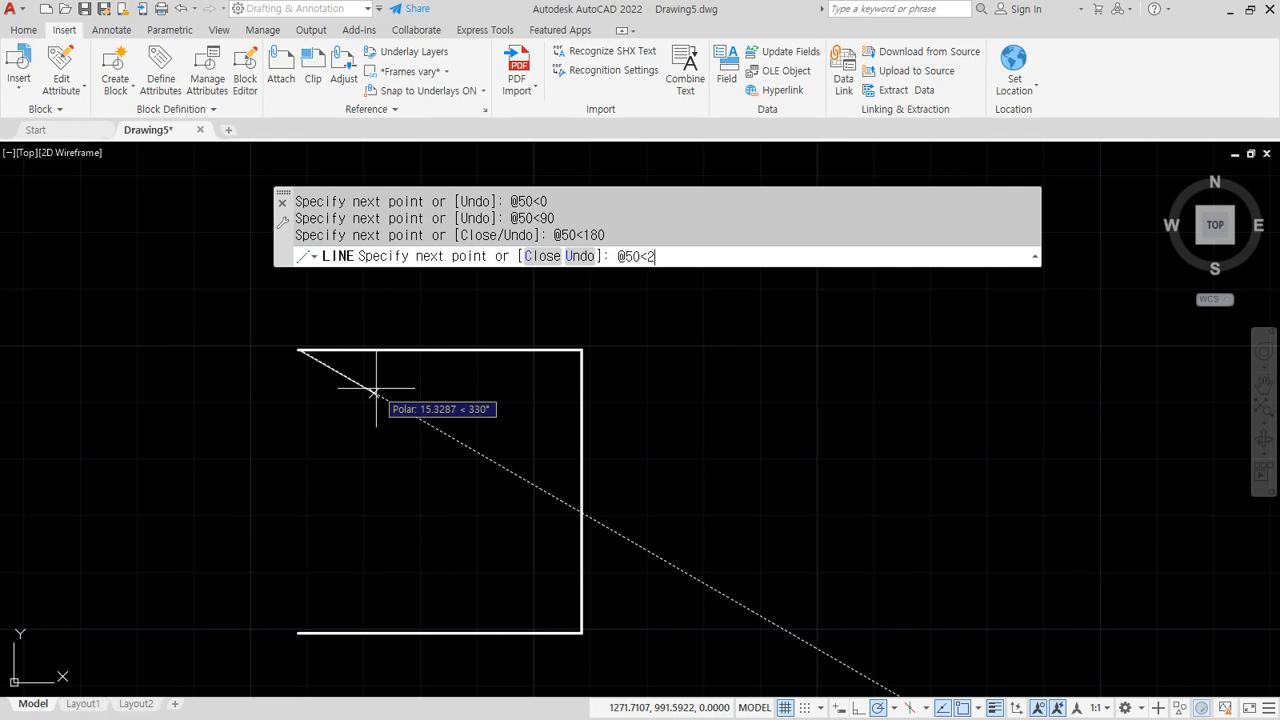
{"action": "key", "text": "Return"}
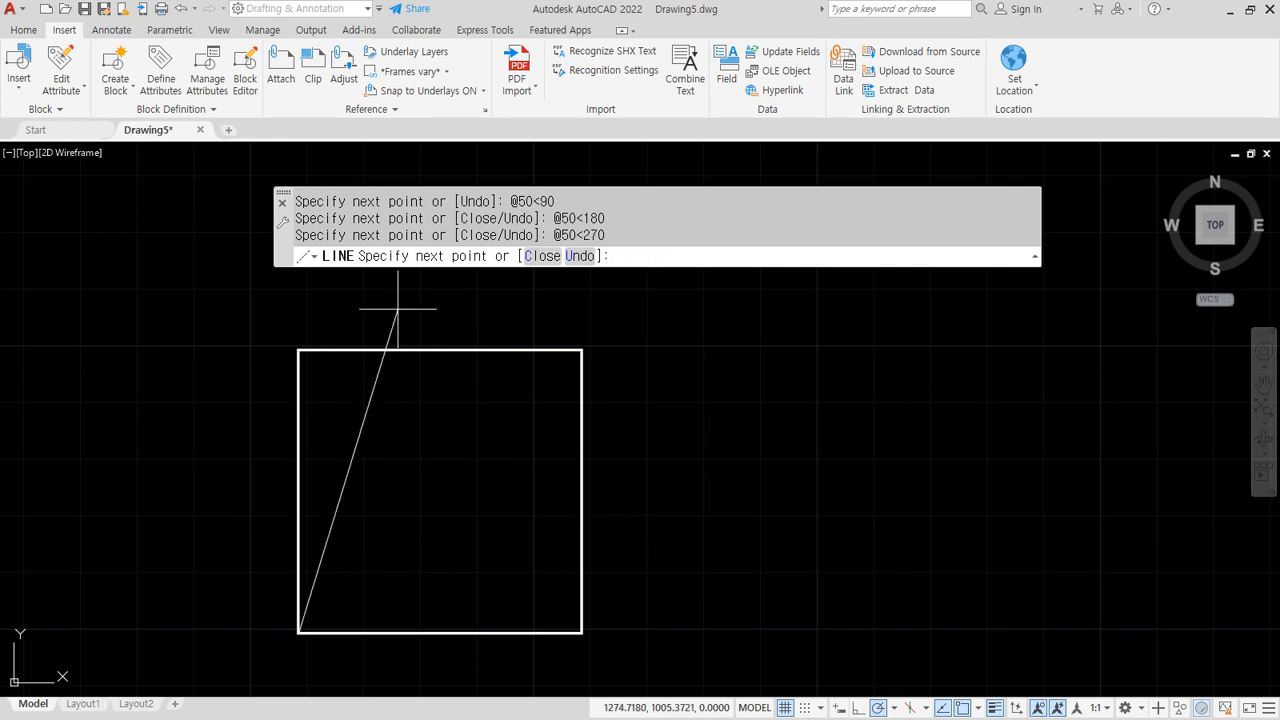
{"action": "left_click", "coordinate": [580, 256]}
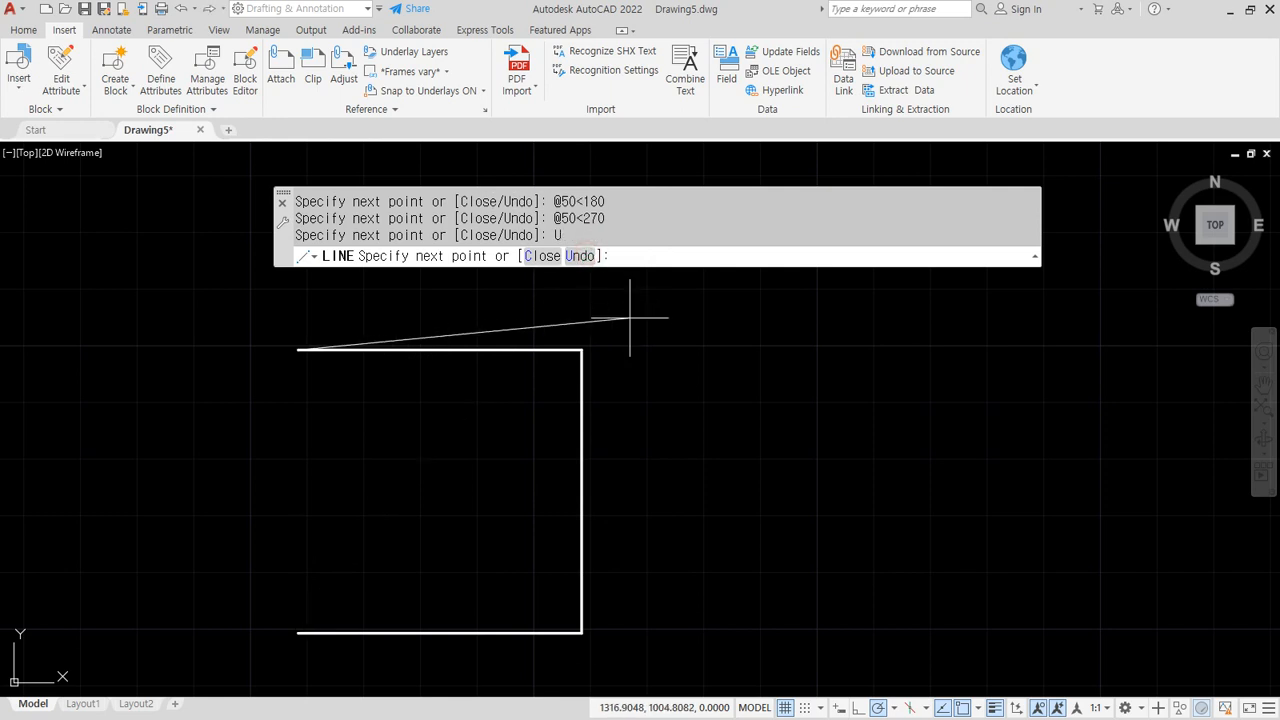
{"action": "type", "text": "@50"}
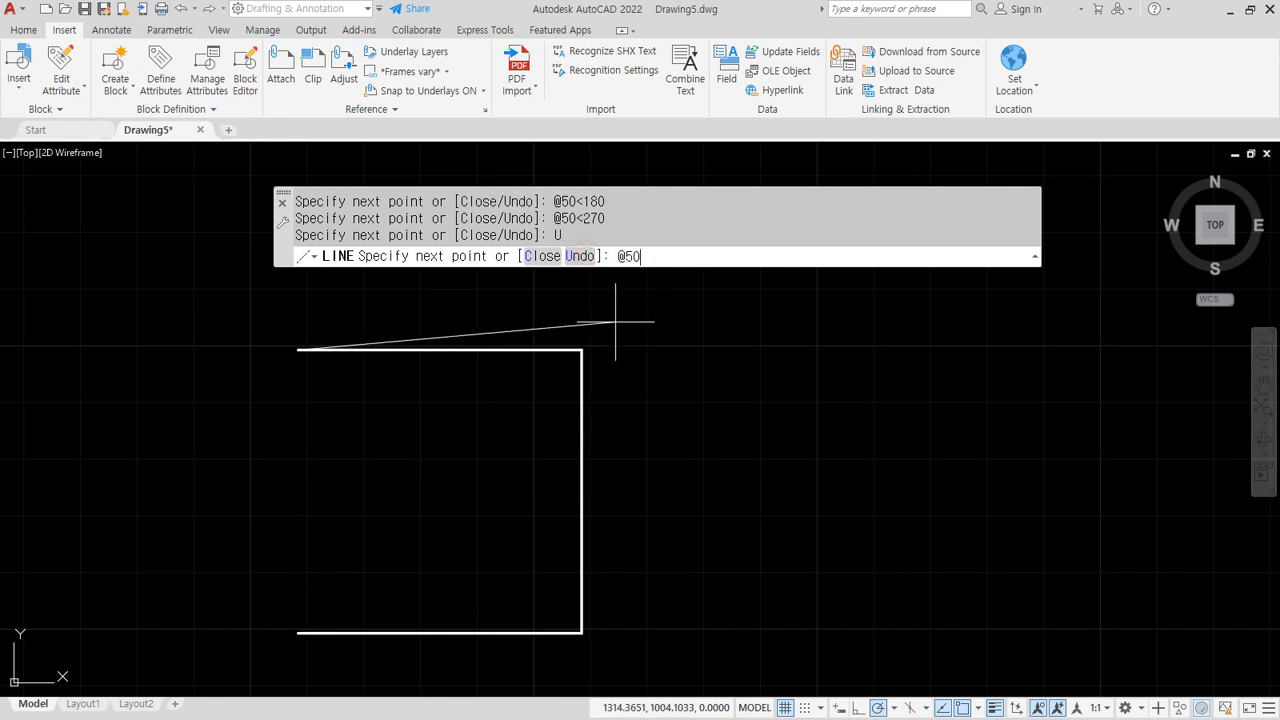
{"action": "type", "text": "<-90"}
{"action": "key", "text": "Return"}
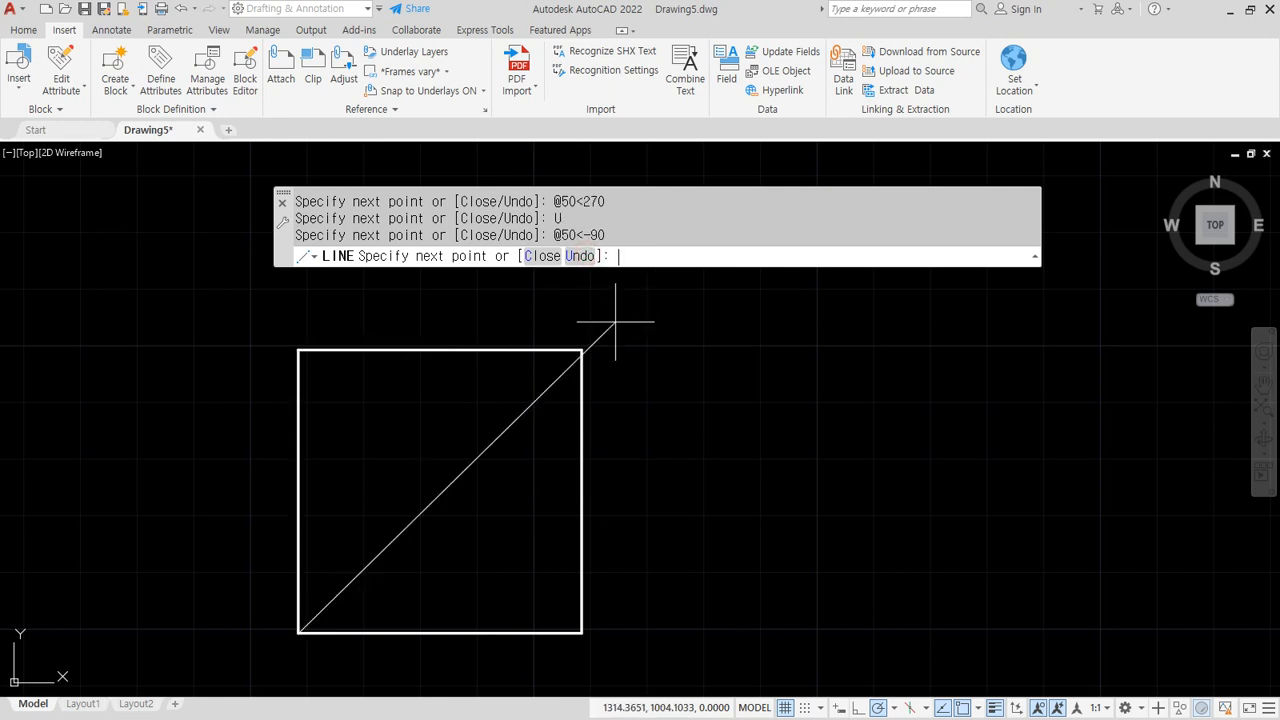
Undo that edge, close the square back to its start point, and pan left
{"action": "key", "text": "ctrl+z"}
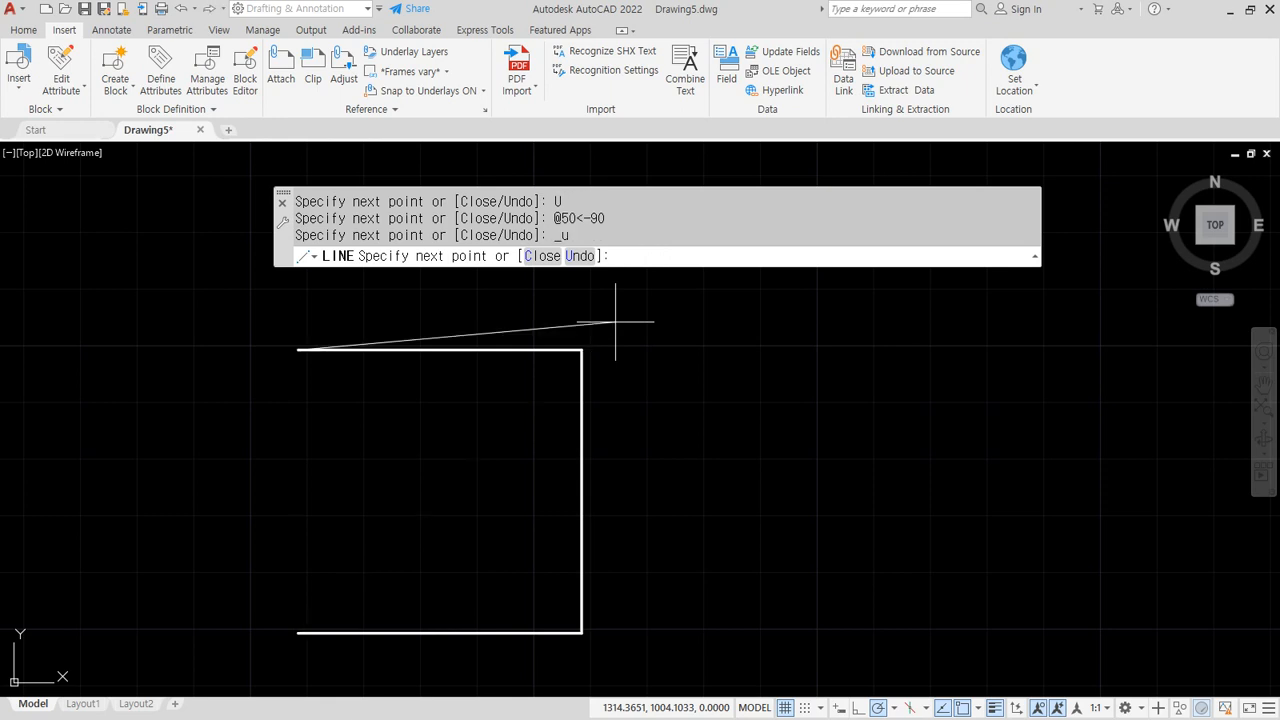
{"action": "left_click", "coordinate": [543, 256]}
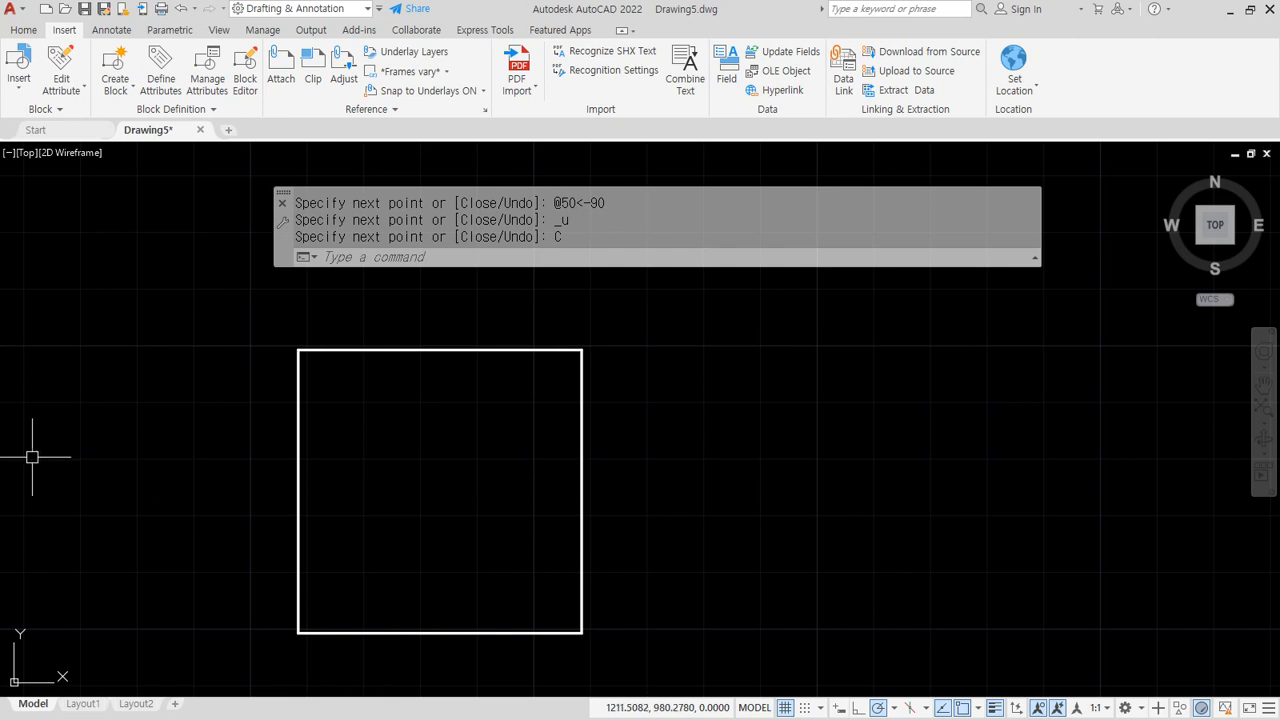
{"action": "middle_click_drag", "start_coordinate": [821, 481], "coordinate": [730, 468]}
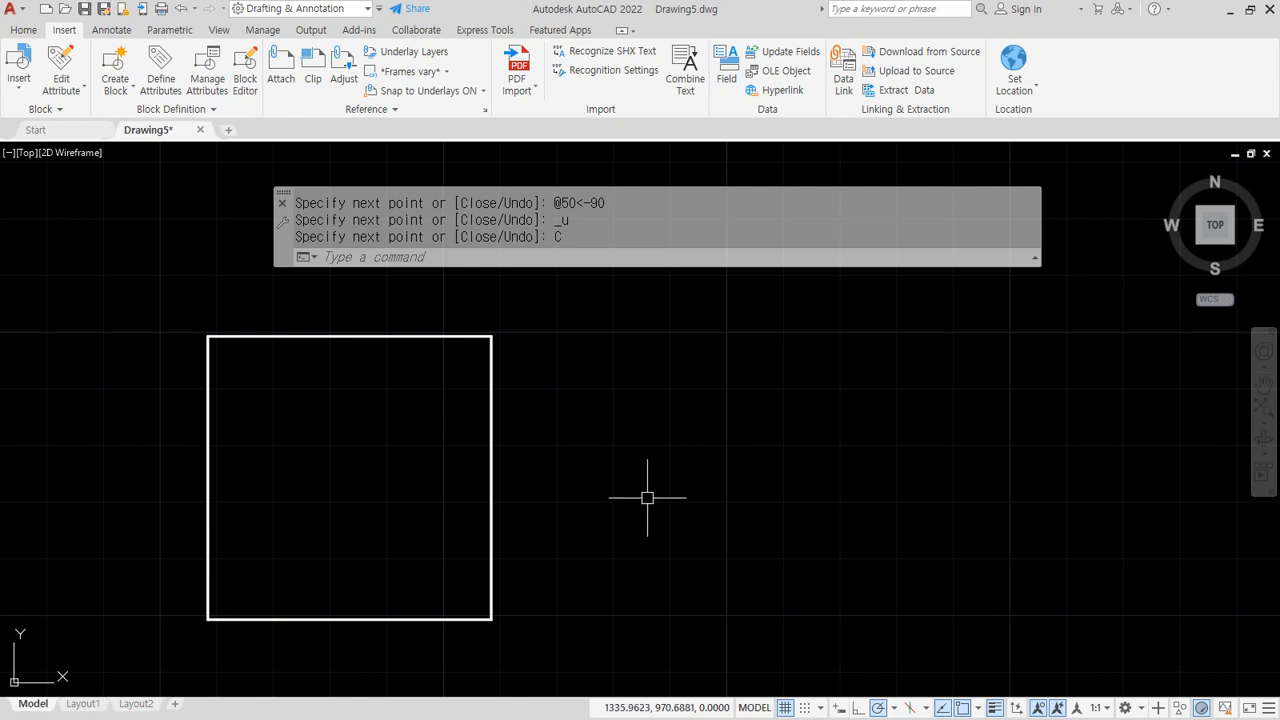
{"action": "mouse_move", "coordinate": [776, 338]}
{"action": "left_mouse_down"}
{"action": "mouse_move", "coordinate": [568, 628]}
{"action": "mouse_move", "coordinate": [978, 626]}
{"action": "mouse_move", "coordinate": [776, 340]}
{"action": "left_mouse_up"}
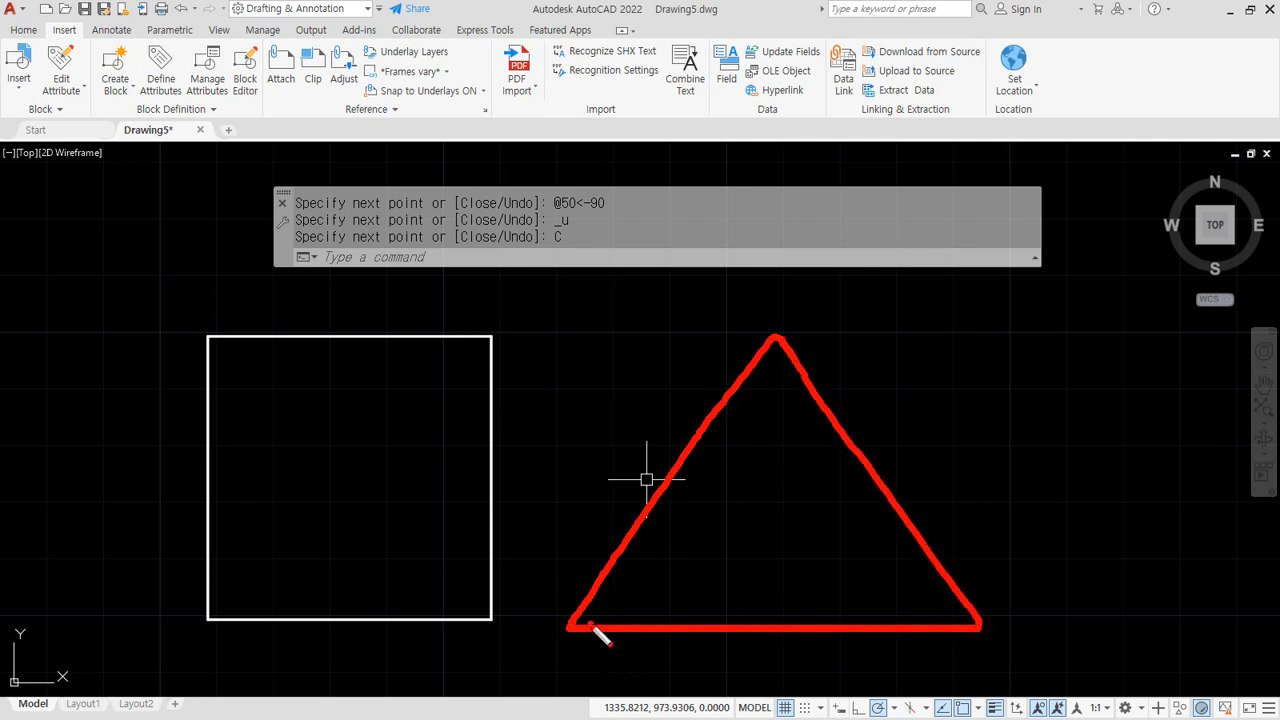
{"action": "mouse_move", "coordinate": [590, 624]}
{"action": "left_mouse_down"}
{"action": "mouse_move", "coordinate": [858, 624]}
{"action": "mouse_move", "coordinate": [845, 645]}
{"action": "left_mouse_up"}
{"action": "left_click", "coordinate": [785, 575]}
{"action": "left_click_drag", "start_coordinate": [784, 576], "coordinate": [787, 572]}
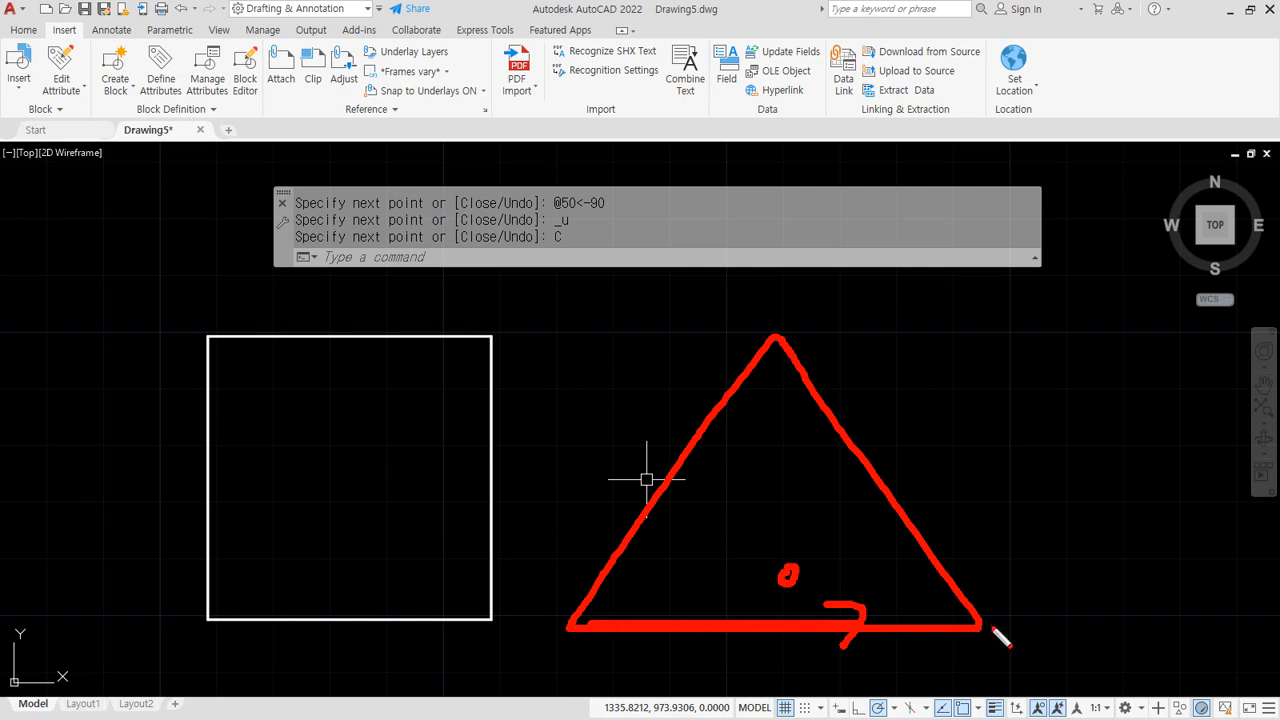
{"action": "mouse_move", "coordinate": [986, 626]}
{"action": "left_mouse_down"}
{"action": "mouse_move", "coordinate": [1160, 626]}
{"action": "mouse_move", "coordinate": [1148, 642]}
{"action": "left_mouse_up"}
{"action": "left_click_drag", "start_coordinate": [1188, 604], "coordinate": [1192, 603]}
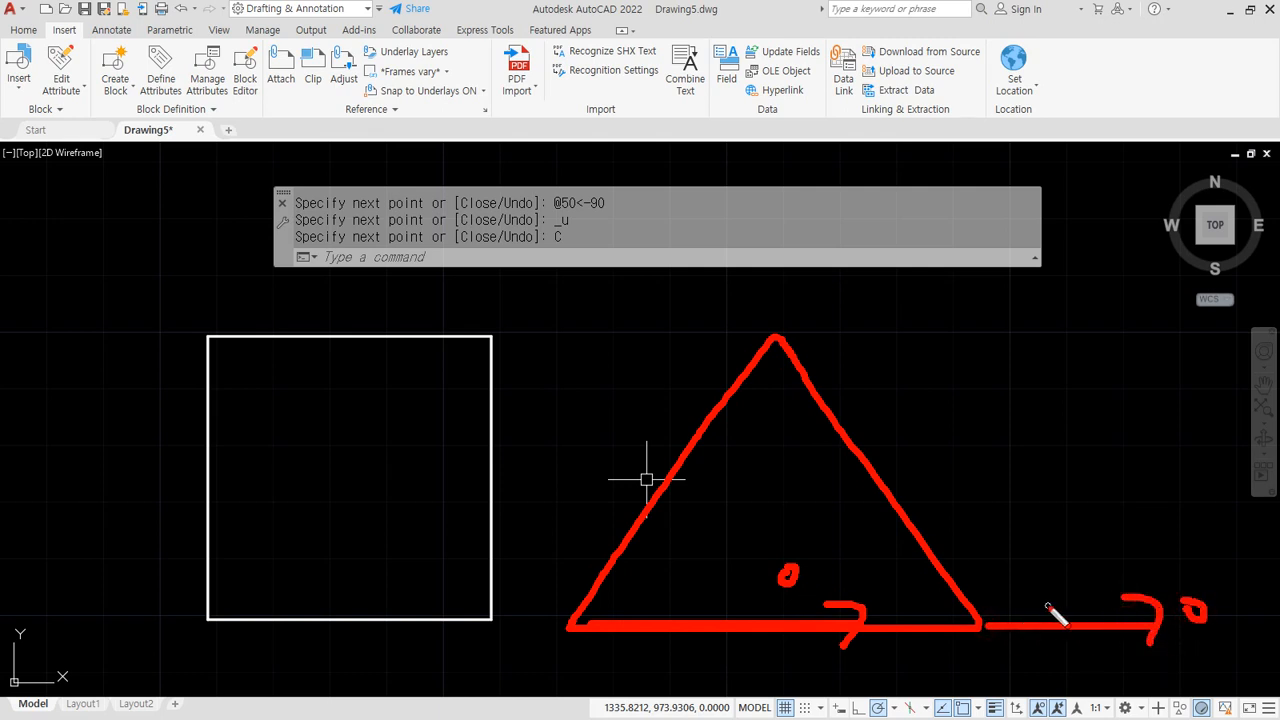
{"action": "mouse_move", "coordinate": [1083, 622]}
{"action": "left_mouse_down"}
{"action": "mouse_move", "coordinate": [946, 518]}
{"action": "mouse_move", "coordinate": [957, 550]}
{"action": "left_mouse_up"}
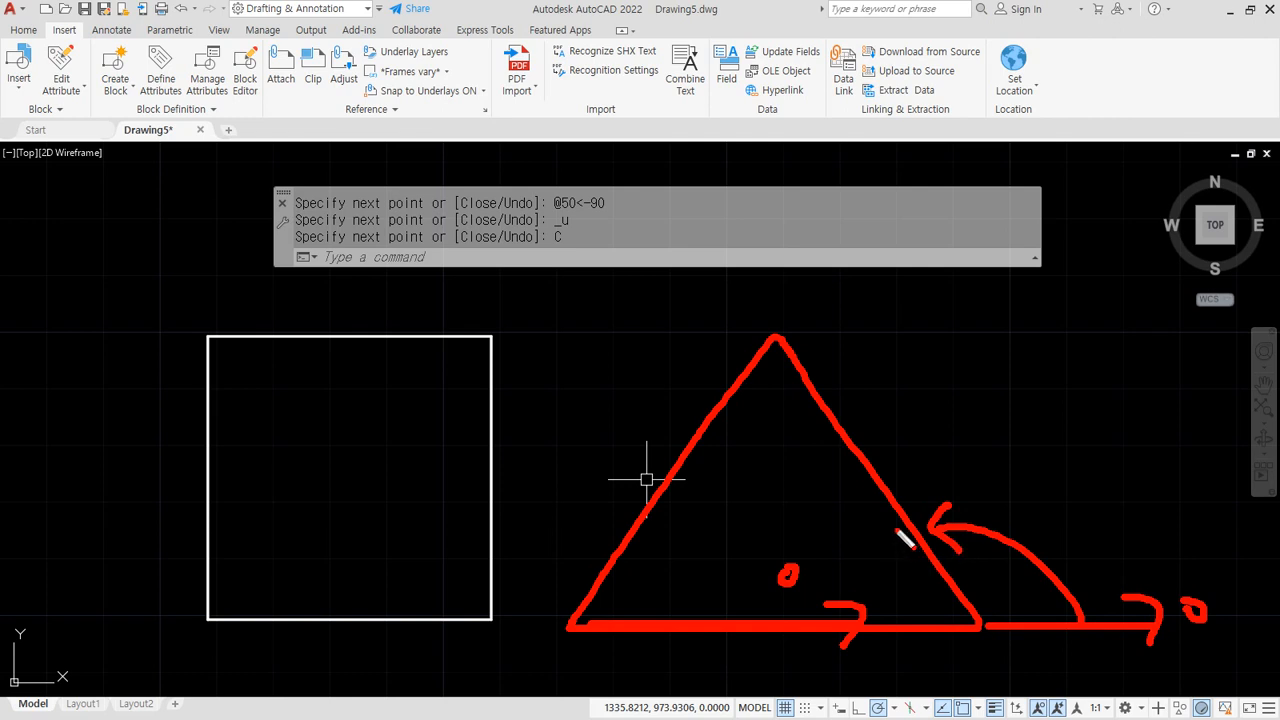
{"action": "left_click_drag", "start_coordinate": [913, 538], "coordinate": [858, 619]}
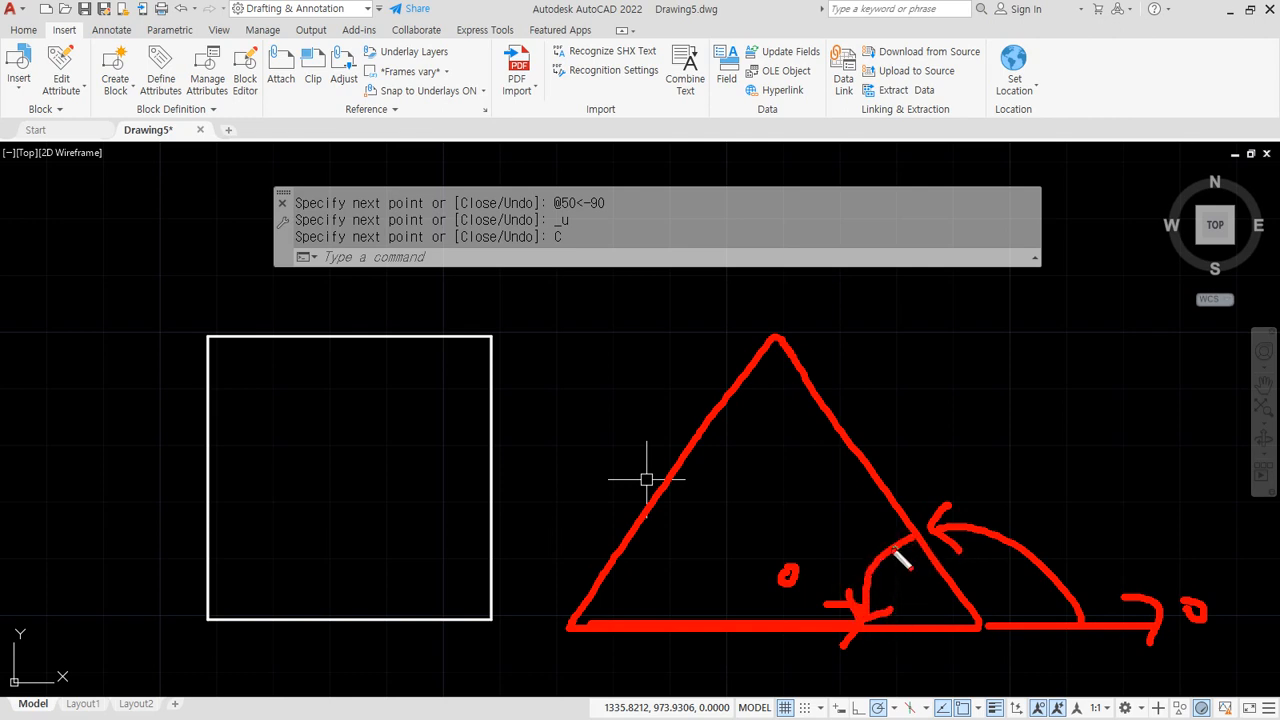
{"action": "left_click_drag", "start_coordinate": [884, 550], "coordinate": [909, 534]}
{"action": "left_click_drag", "start_coordinate": [806, 482], "coordinate": [823, 509]}
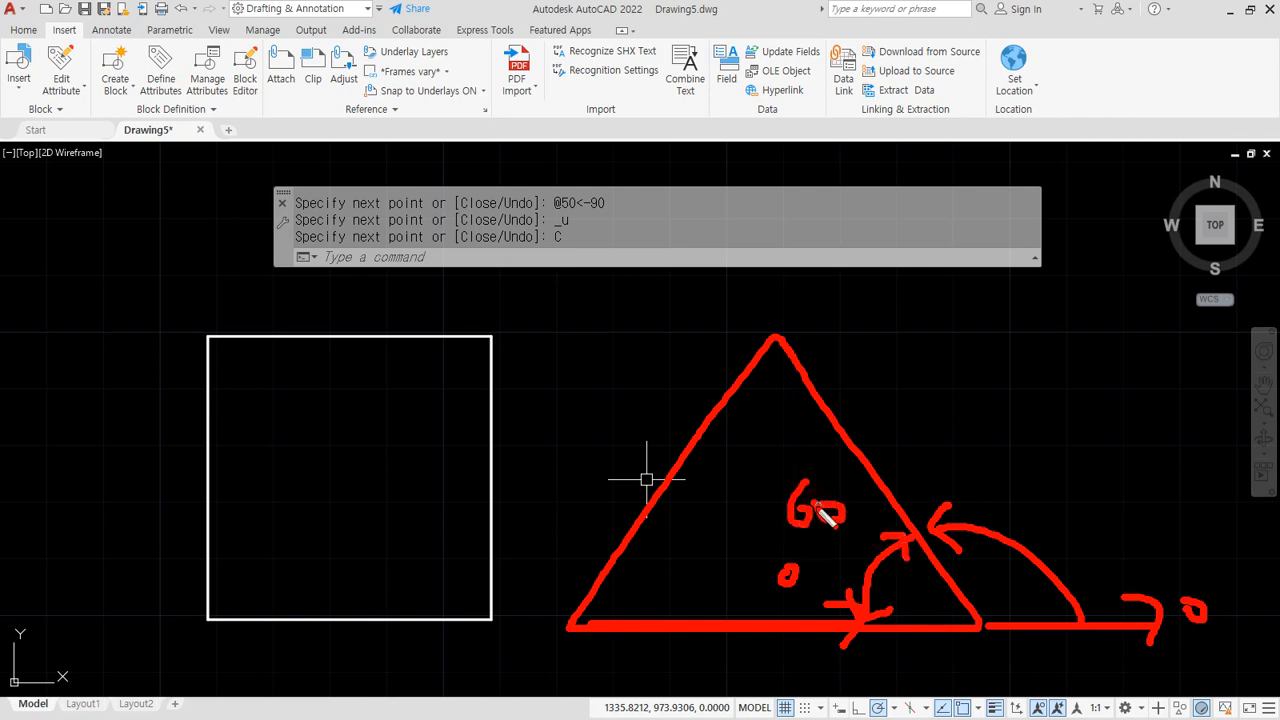
{"action": "mouse_move", "coordinate": [752, 629]}
{"action": "left_mouse_down"}
{"action": "mouse_move", "coordinate": [1166, 614]}
{"action": "mouse_move", "coordinate": [817, 619]}
{"action": "left_mouse_up"}
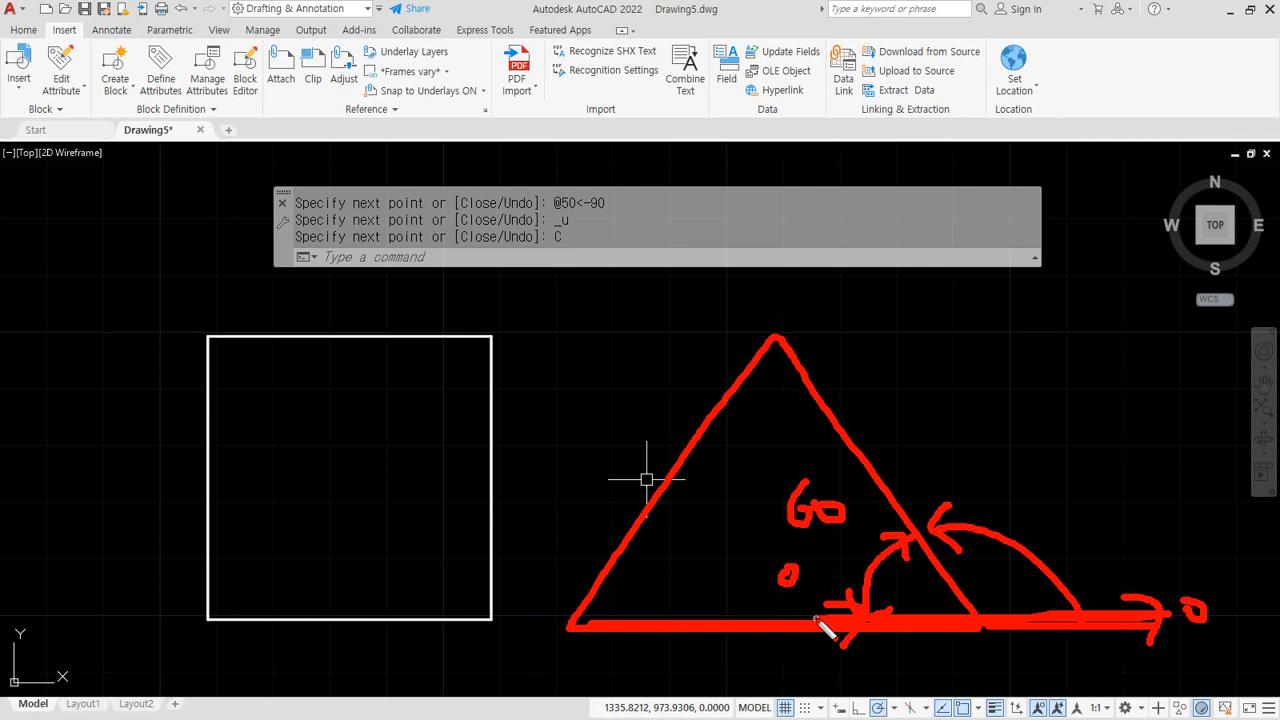
{"action": "mouse_move", "coordinate": [981, 263]}
{"action": "left_mouse_down"}
{"action": "mouse_move", "coordinate": [975, 320]}
{"action": "mouse_move", "coordinate": [1066, 286]}
{"action": "mouse_move", "coordinate": [1040, 370]}
{"action": "mouse_move", "coordinate": [1080, 360]}
{"action": "left_mouse_up"}
{"action": "left_click_drag", "start_coordinate": [1030, 497], "coordinate": [1035, 526]}
{"action": "mouse_move", "coordinate": [1045, 498]}
{"action": "left_mouse_down"}
{"action": "mouse_move", "coordinate": [1086, 516]}
{"action": "mouse_move", "coordinate": [1110, 494]}
{"action": "left_mouse_up"}
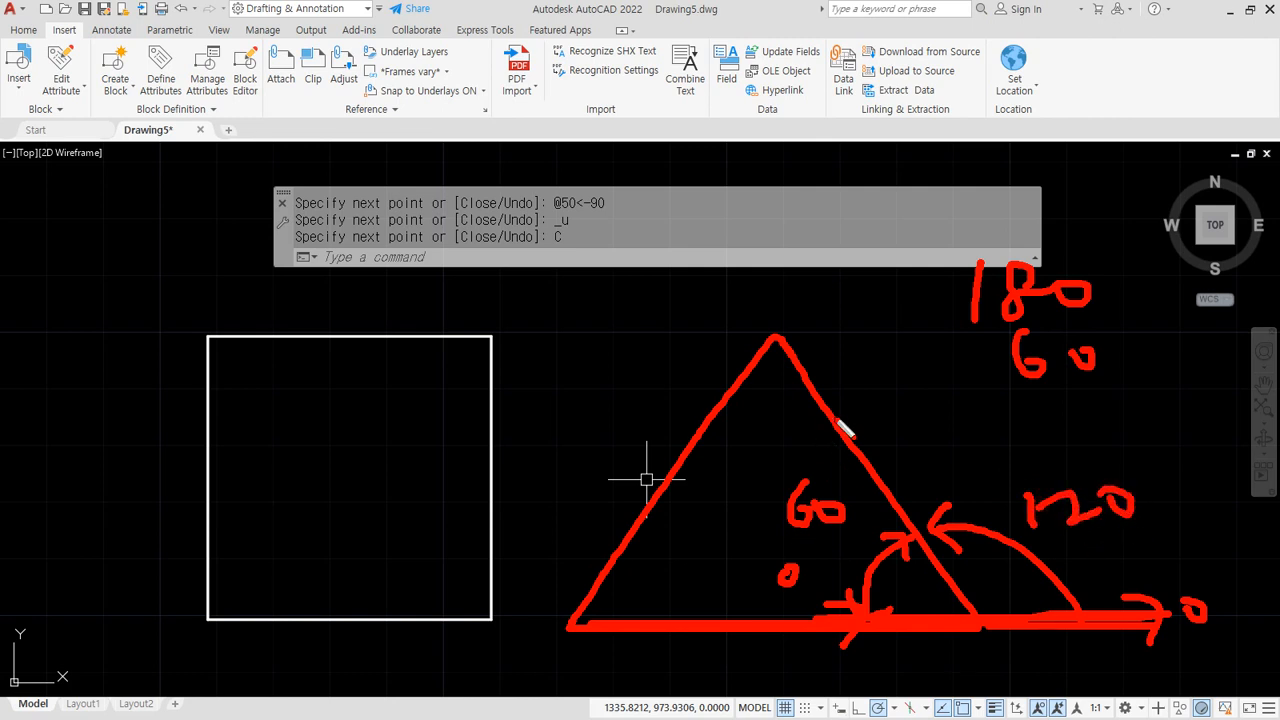
{"action": "mouse_move", "coordinate": [776, 334]}
{"action": "left_mouse_down"}
{"action": "mouse_move", "coordinate": [617, 335]}
{"action": "mouse_move", "coordinate": [952, 336]}
{"action": "left_mouse_up"}
{"action": "left_click_drag", "start_coordinate": [681, 350], "coordinate": [704, 394]}
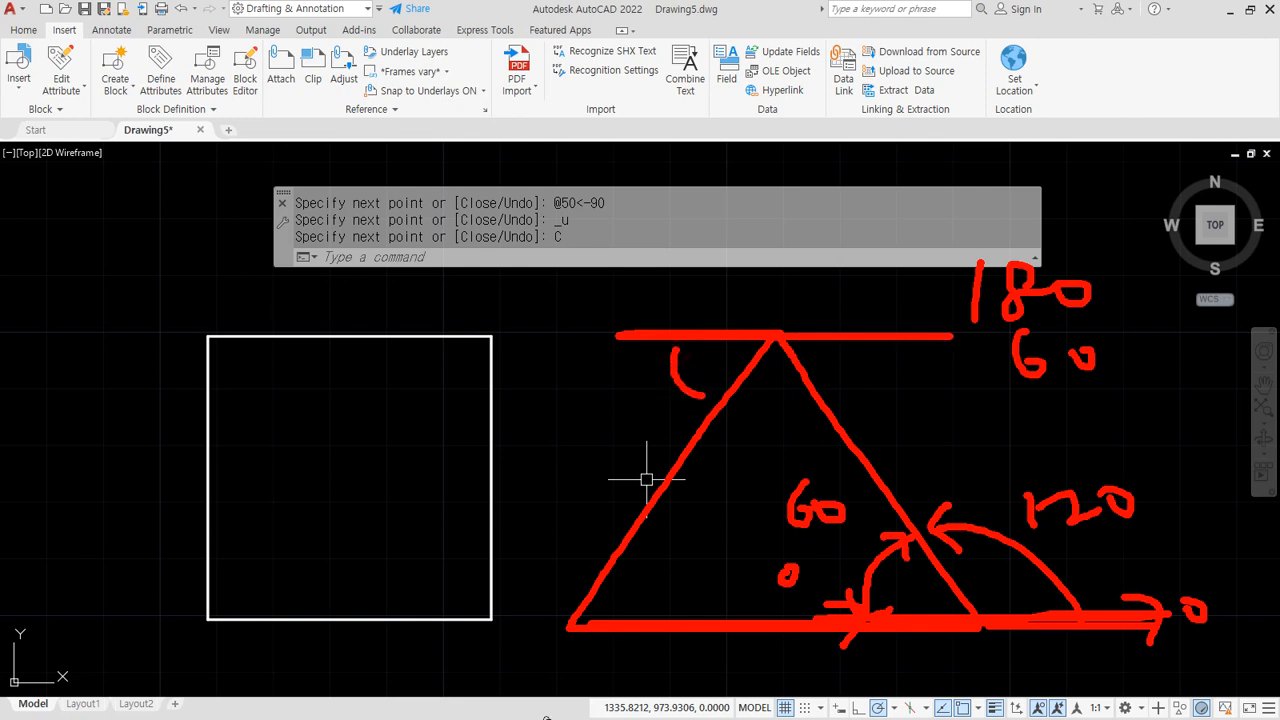
{"action": "mouse_move", "coordinate": [620, 336]}
{"action": "left_mouse_down"}
{"action": "mouse_move", "coordinate": [771, 332]}
{"action": "mouse_move", "coordinate": [595, 617]}
{"action": "mouse_move", "coordinate": [745, 634]}
{"action": "left_mouse_up"}
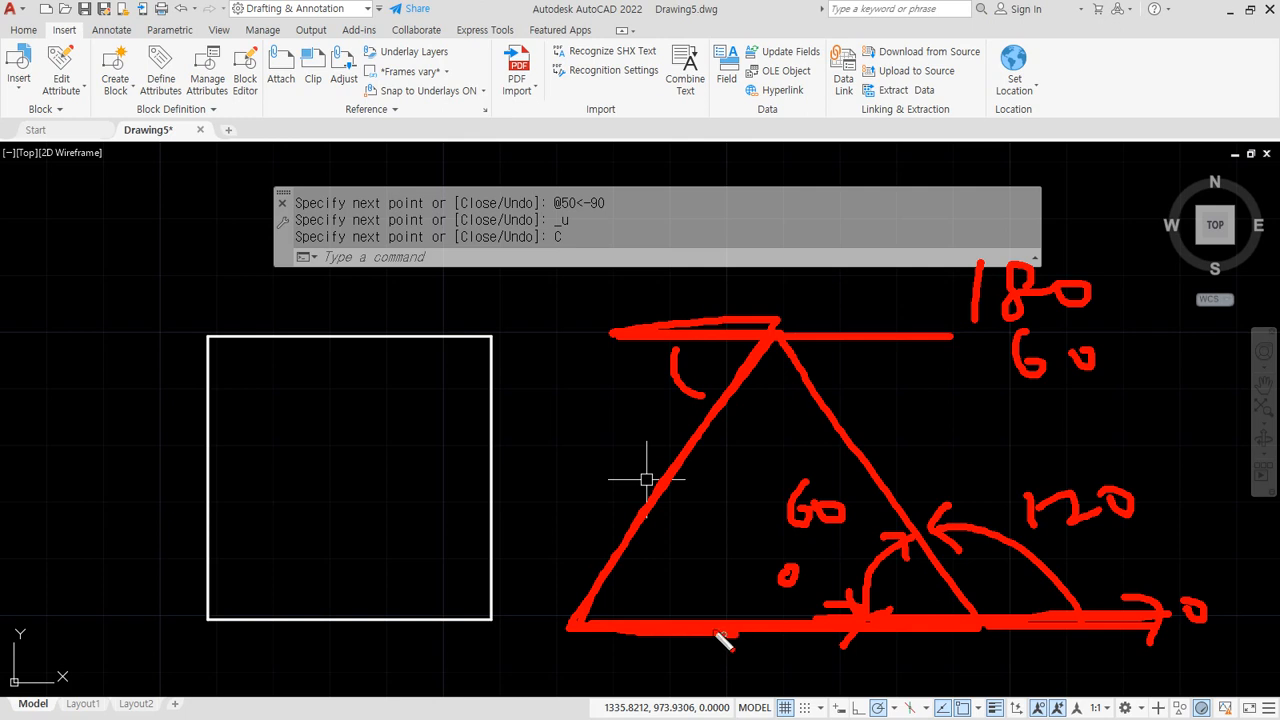
{"action": "left_click_drag", "start_coordinate": [624, 547], "coordinate": [680, 615]}
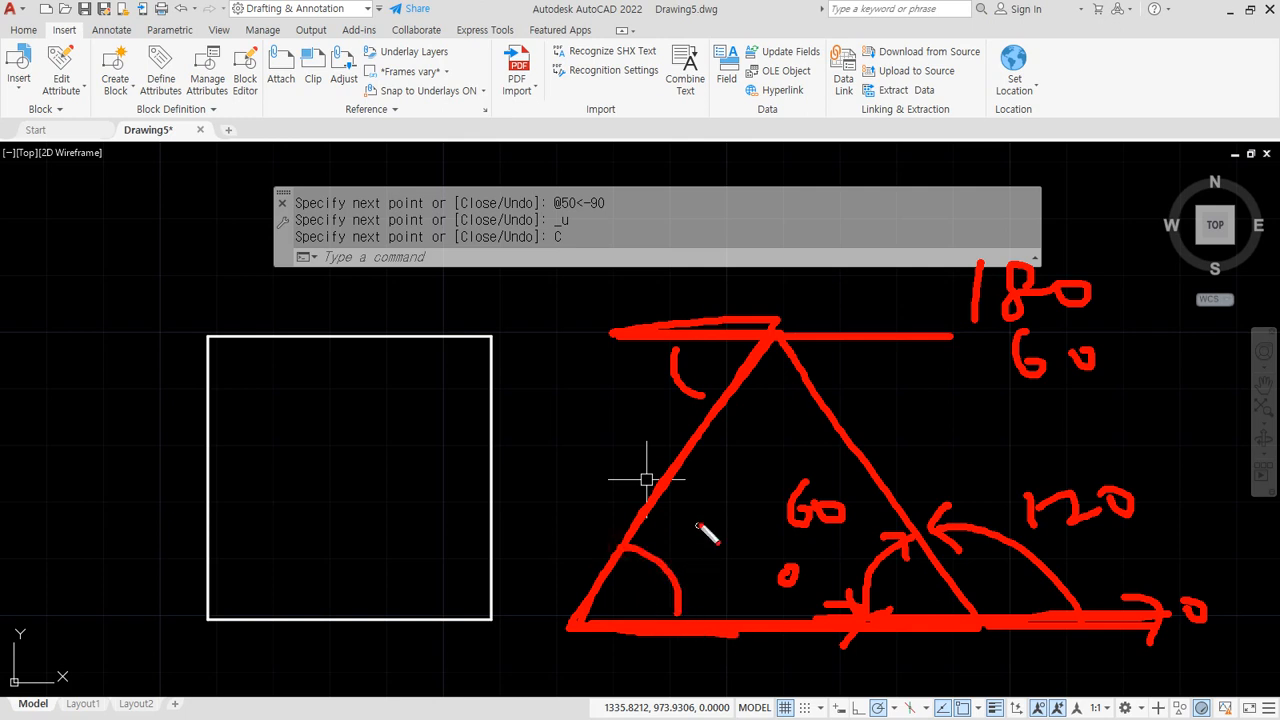
{"action": "mouse_move", "coordinate": [712, 522]}
{"action": "left_mouse_down"}
{"action": "mouse_move", "coordinate": [699, 560]}
{"action": "mouse_move", "coordinate": [755, 549]}
{"action": "left_mouse_up"}
{"action": "mouse_move", "coordinate": [612, 357]}
{"action": "left_mouse_down"}
{"action": "mouse_move", "coordinate": [604, 394]}
{"action": "mouse_move", "coordinate": [637, 386]}
{"action": "left_mouse_up"}
{"action": "left_click_drag", "start_coordinate": [658, 300], "coordinate": [650, 358]}
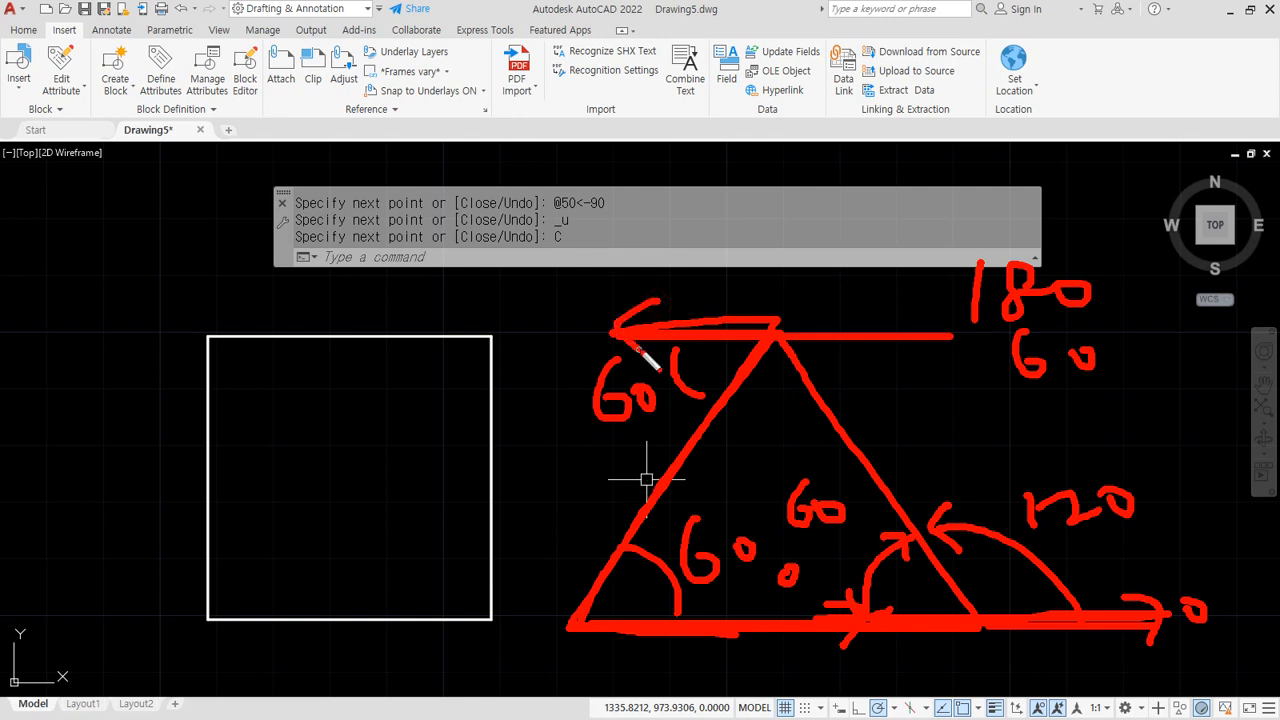
{"action": "mouse_move", "coordinate": [906, 312]}
{"action": "left_mouse_down"}
{"action": "mouse_move", "coordinate": [940, 360]}
{"action": "mouse_move", "coordinate": [918, 374]}
{"action": "left_mouse_up"}
{"action": "mouse_move", "coordinate": [968, 358]}
{"action": "left_mouse_down"}
{"action": "mouse_move", "coordinate": [988, 398]}
{"action": "mouse_move", "coordinate": [976, 334]}
{"action": "left_mouse_up"}
{"action": "left_click_drag", "start_coordinate": [516, 290], "coordinate": [514, 334]}
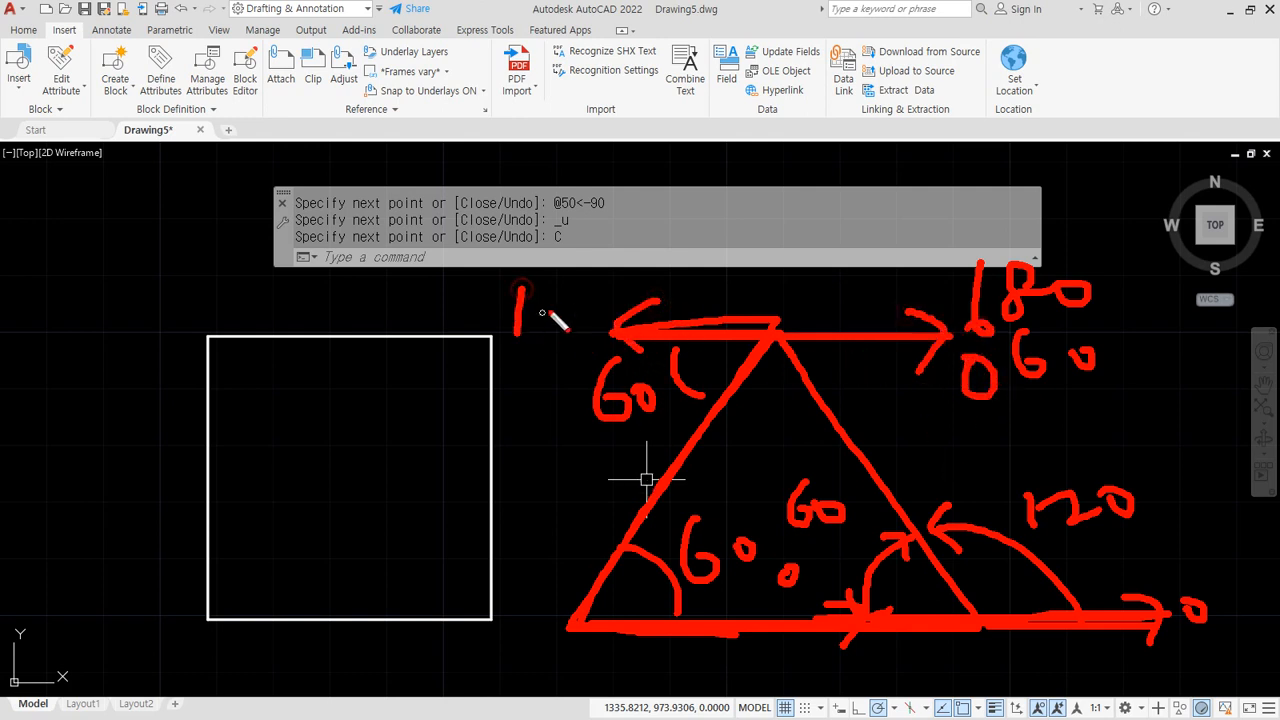
{"action": "mouse_move", "coordinate": [562, 294]}
{"action": "left_mouse_down"}
{"action": "mouse_move", "coordinate": [545, 318]}
{"action": "mouse_move", "coordinate": [560, 296]}
{"action": "mouse_move", "coordinate": [596, 300]}
{"action": "left_mouse_up"}
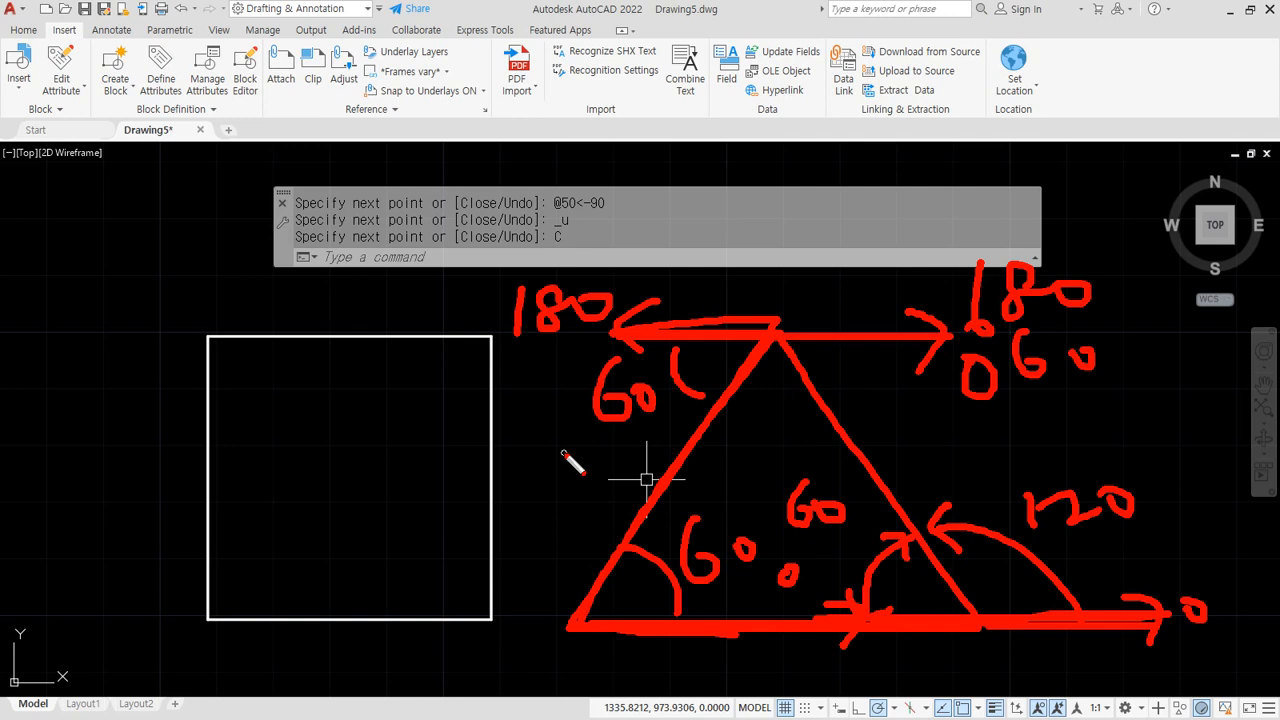
{"action": "key", "text": "Escape"}
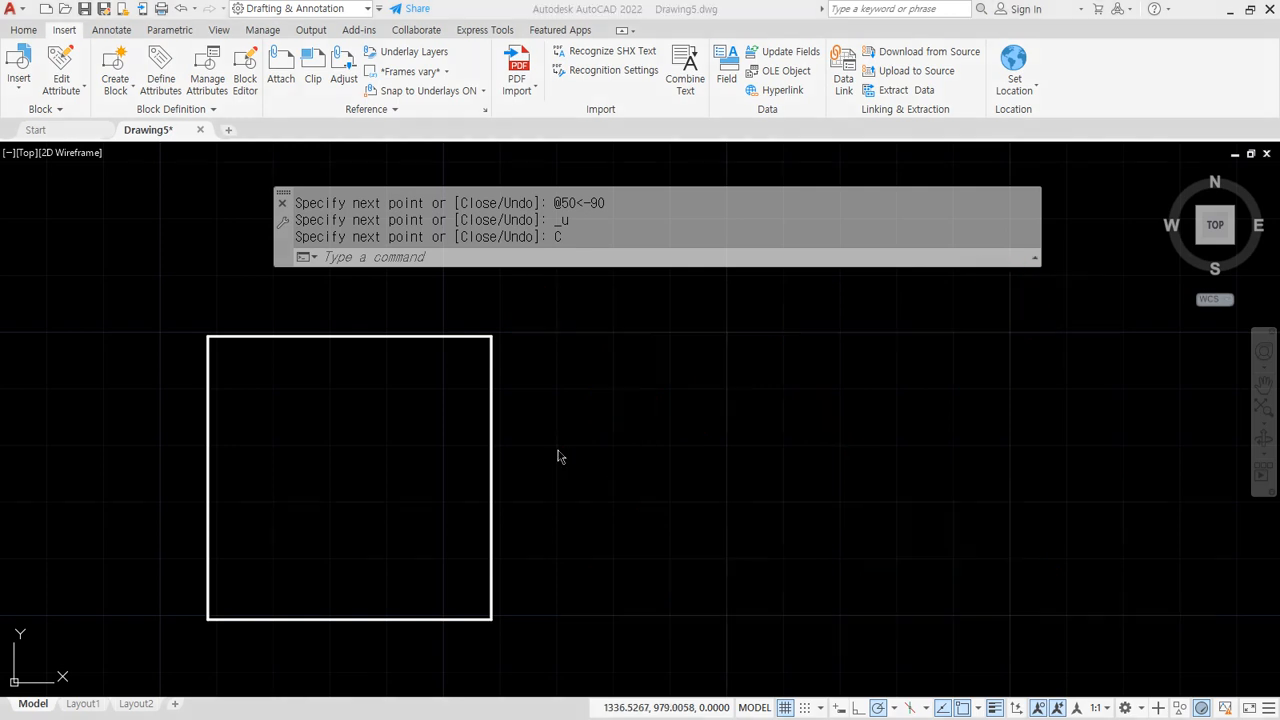
{"action": "type", "text": "l"}
{"action": "key", "text": "Return"}
{"action": "left_click", "coordinate": [649, 614]}
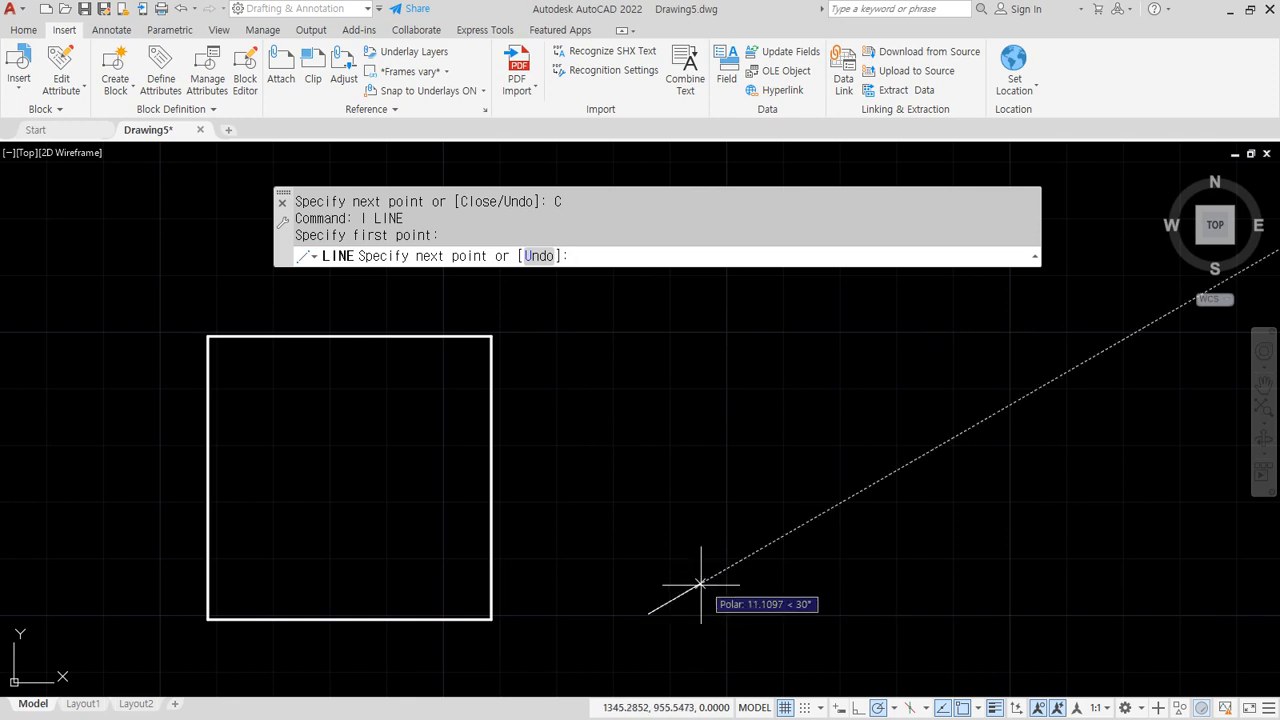
{"action": "type", "text": "@50<"}
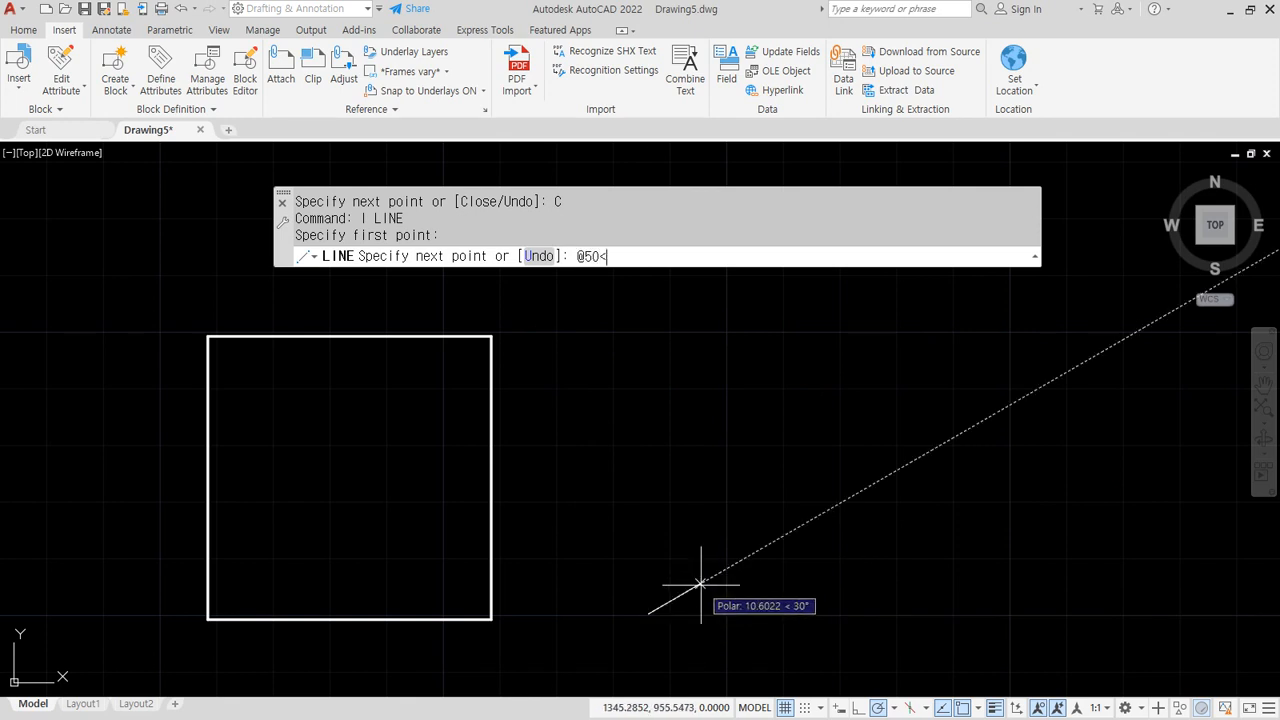
{"action": "type", "text": "0"}
{"action": "key", "text": "Return"}
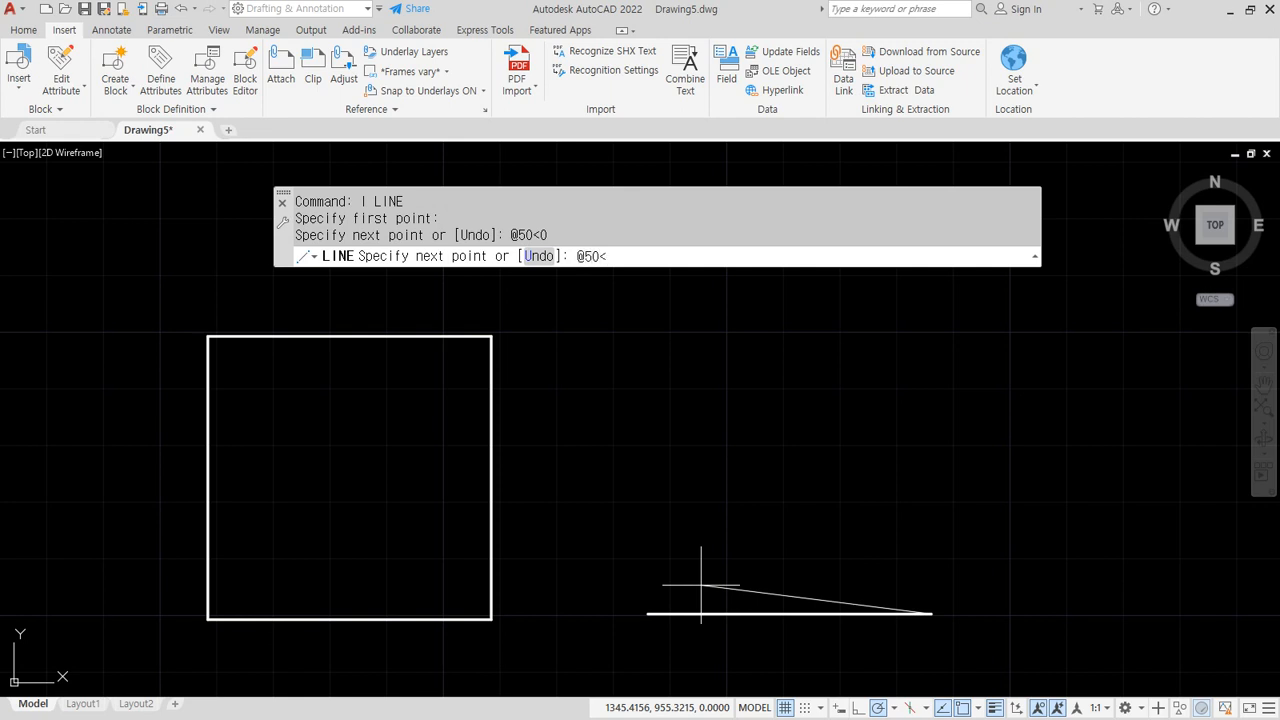
{"action": "type", "text": "@50<120"}
{"action": "key", "text": "Return"}
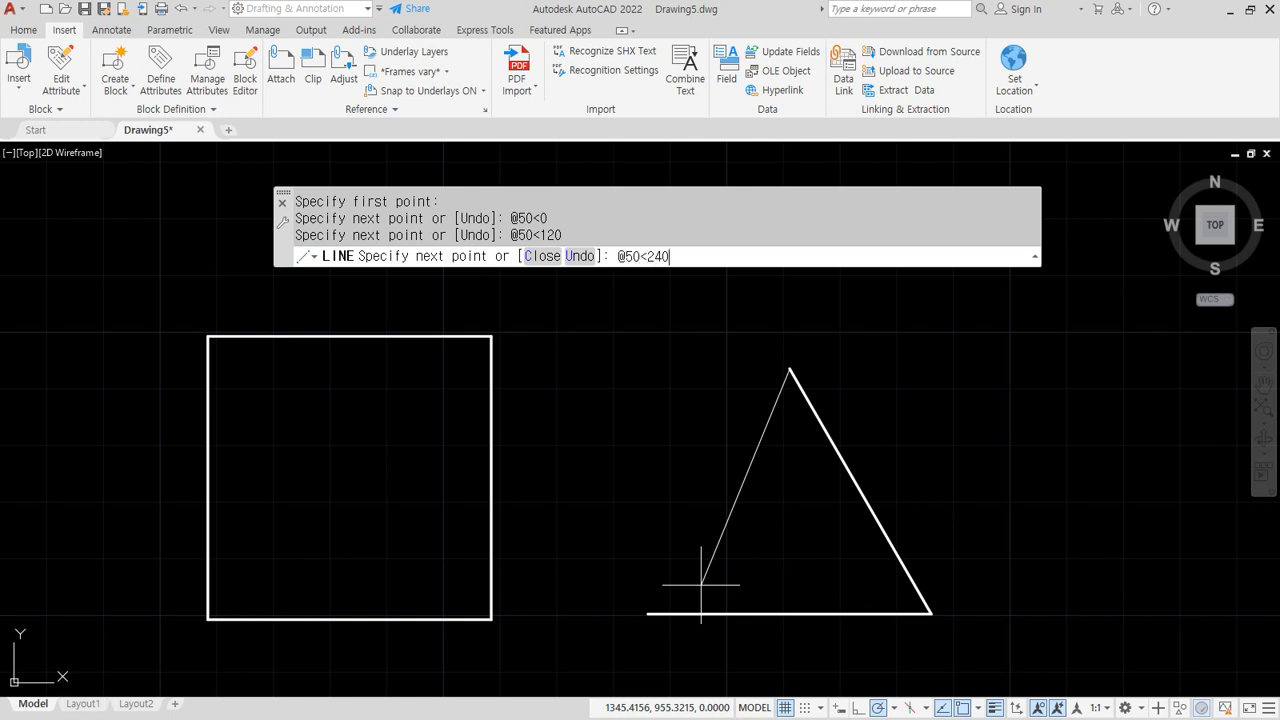
{"action": "type", "text": "@50<240"}
{"action": "key", "text": "Return"}
{"action": "key", "text": "Return"}
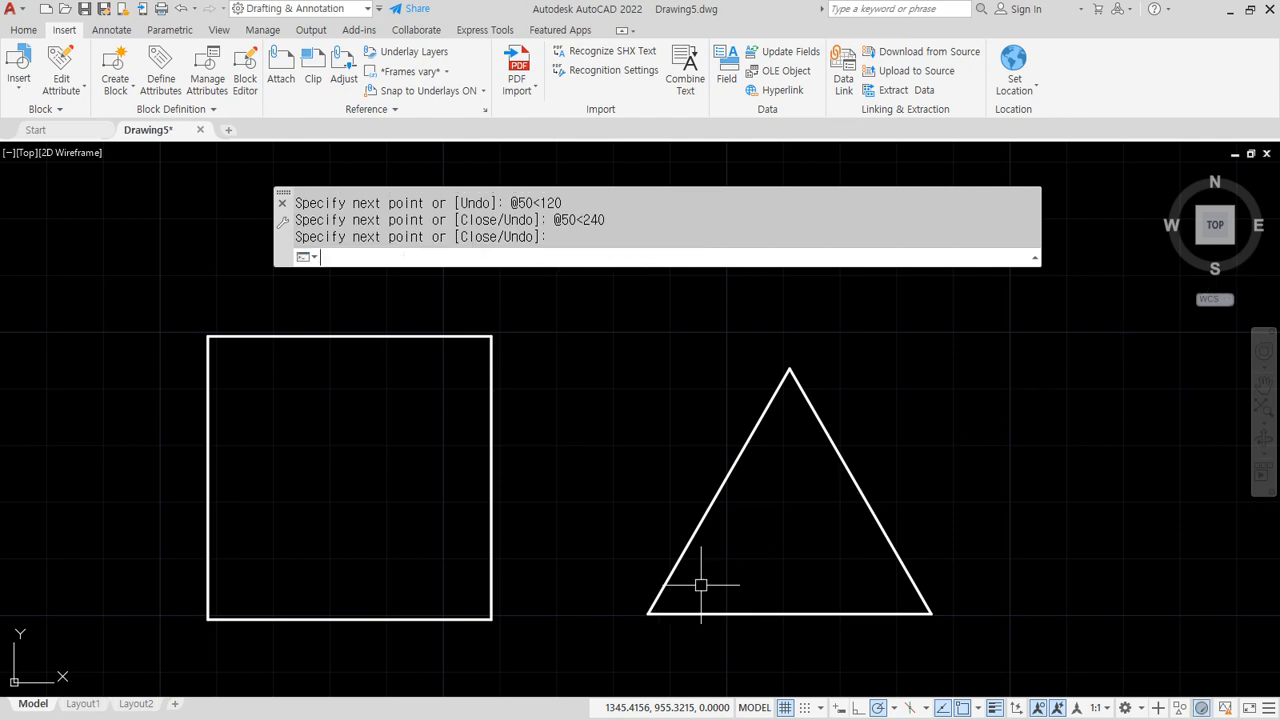
{"action": "key", "text": "alt+Tab"}
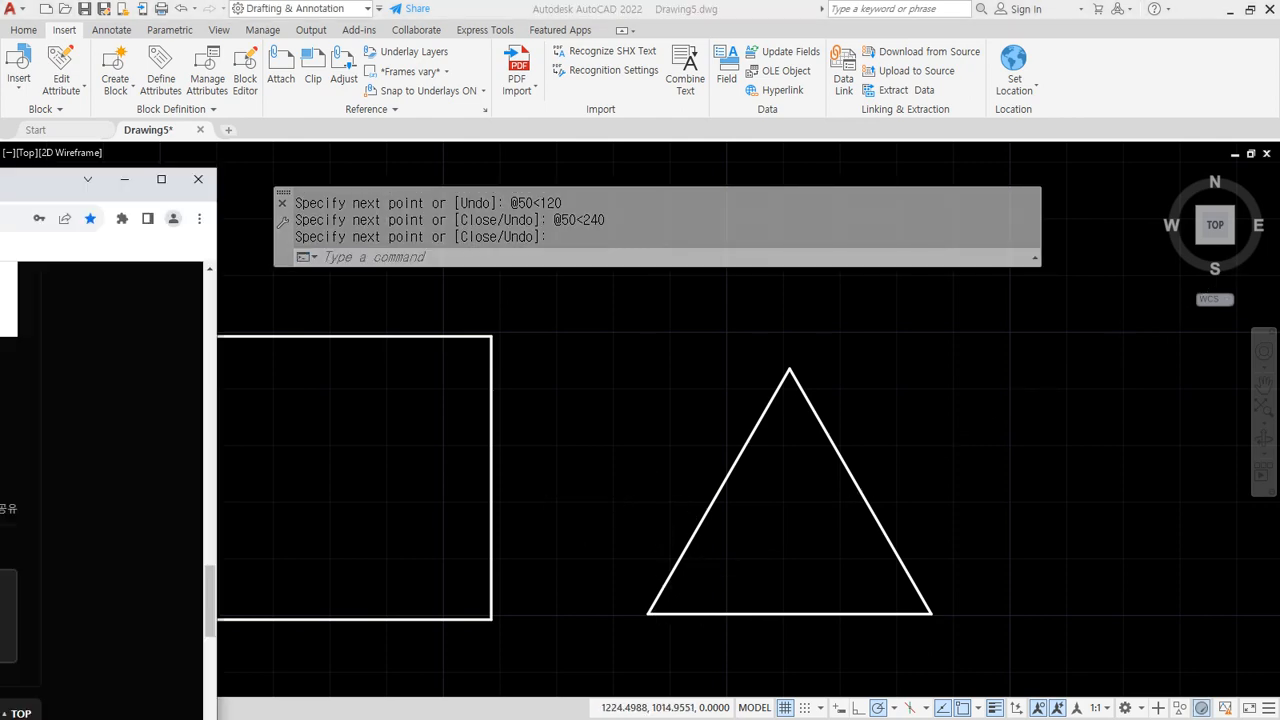
Open the 상대극좌표 예제 article on the 캐드 실습자료 board and review the pentagon angles
{"action": "scroll", "coordinate": [357, 420], "scroll_direction": "up", "scroll_amount": 15}
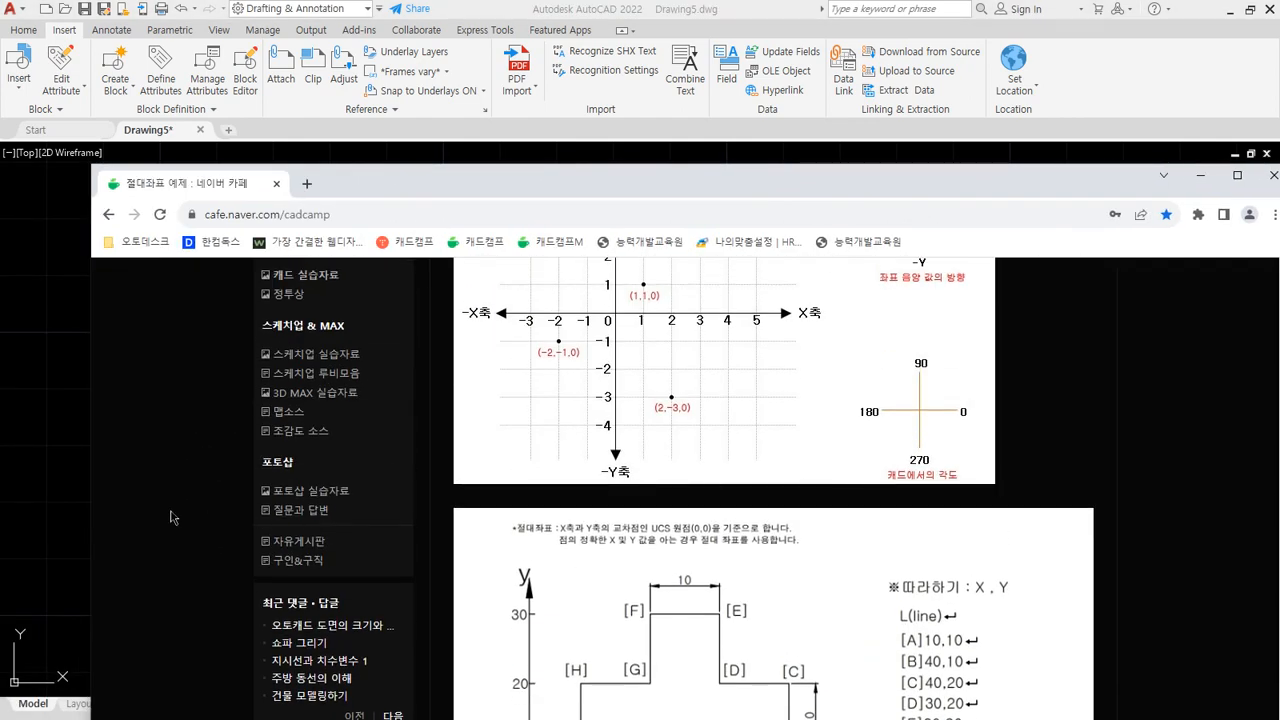
{"action": "scroll", "coordinate": [203, 508], "scroll_direction": "up", "scroll_amount": 1}
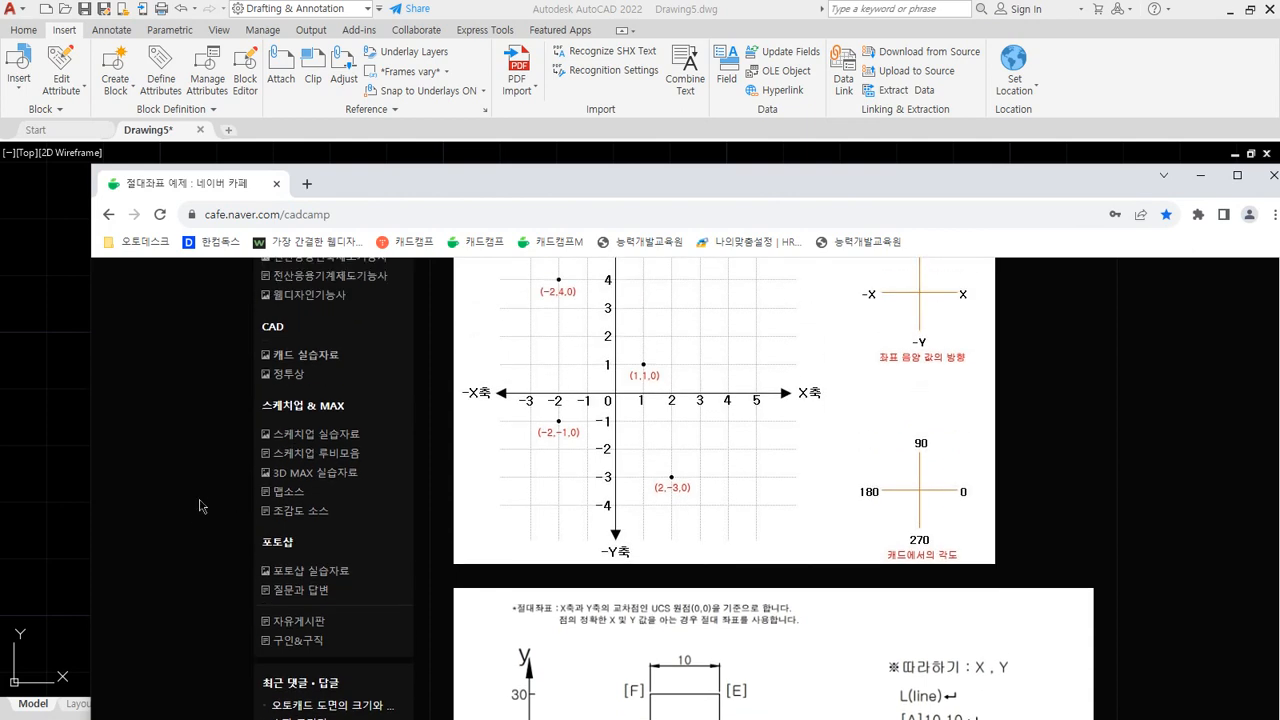
{"action": "left_click", "coordinate": [289, 360]}
{"action": "scroll", "coordinate": [1107, 390], "scroll_direction": "down", "scroll_amount": 5}
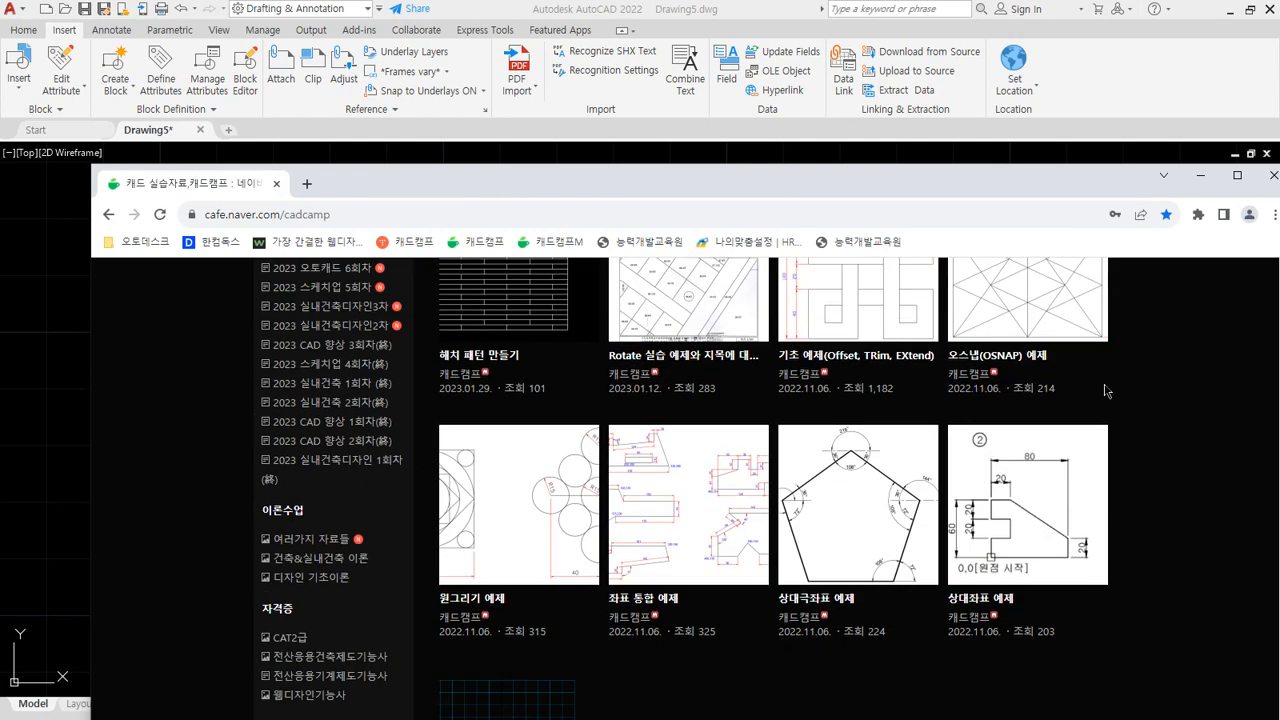
{"action": "left_click", "coordinate": [852, 485]}
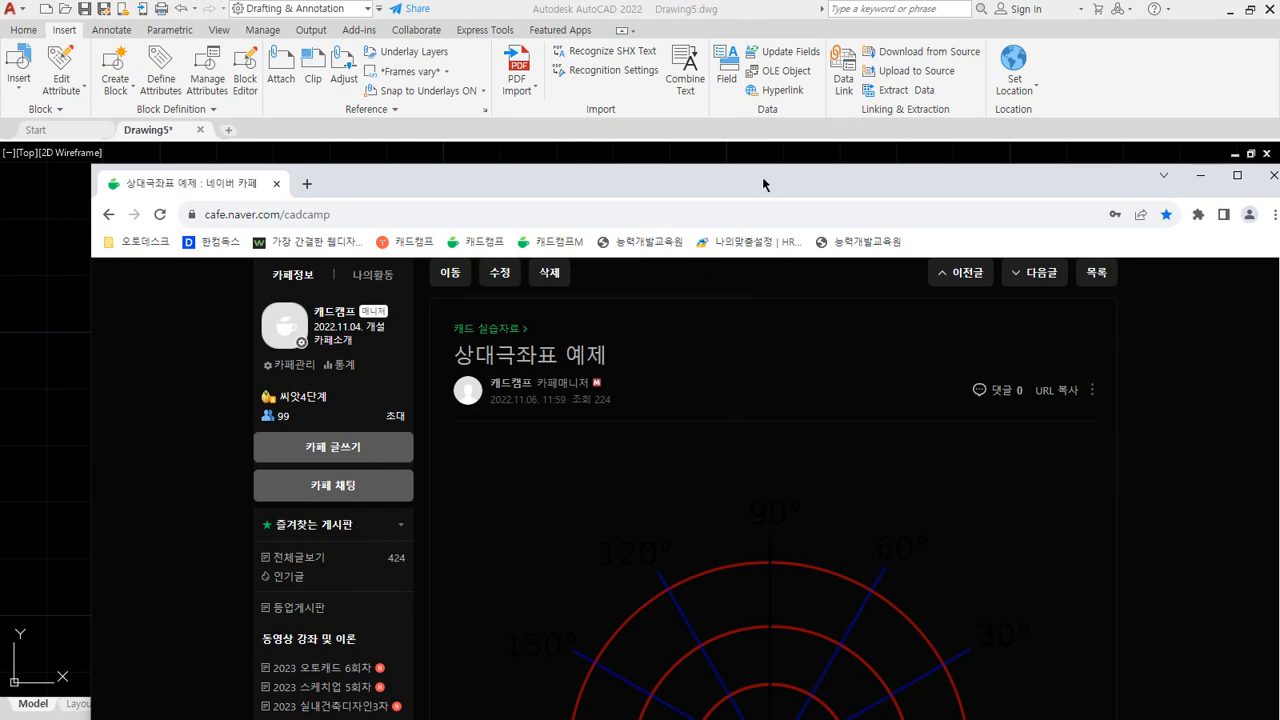
{"action": "double_click", "coordinate": [763, 184]}
{"action": "scroll", "coordinate": [703, 394], "scroll_direction": "down", "scroll_amount": 8}
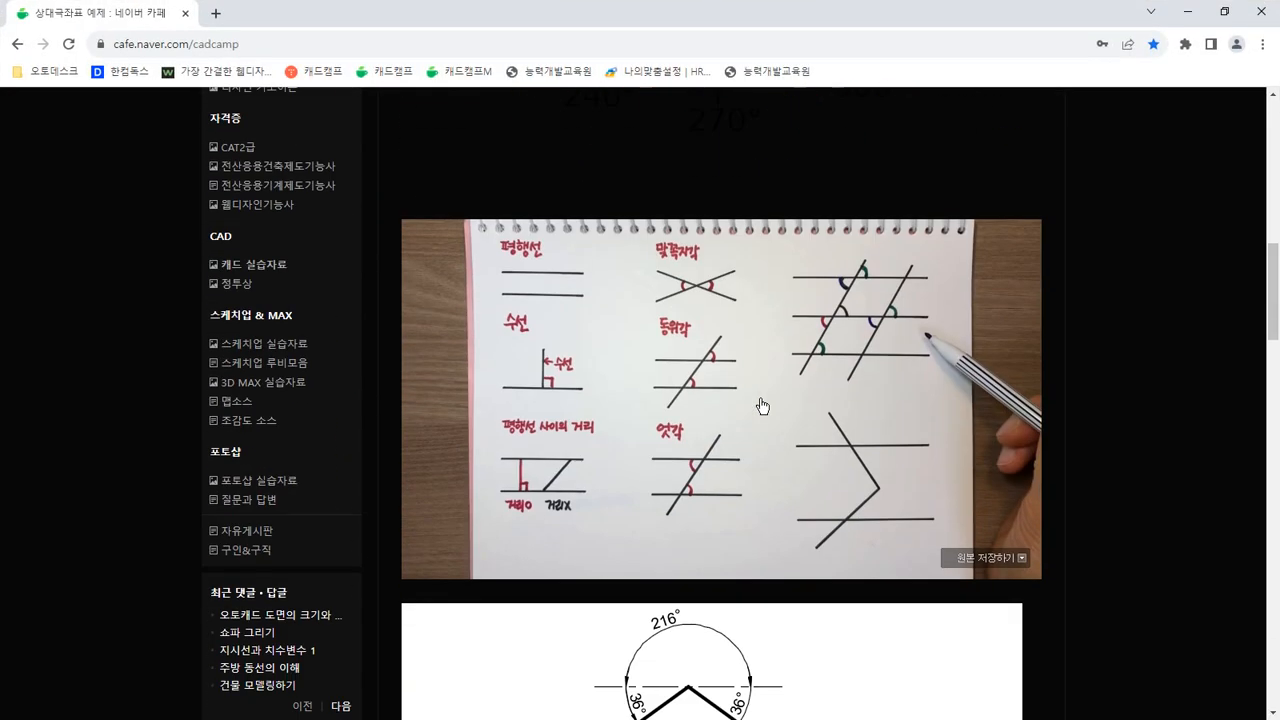
{"action": "scroll", "coordinate": [762, 405], "scroll_direction": "down", "scroll_amount": 5}
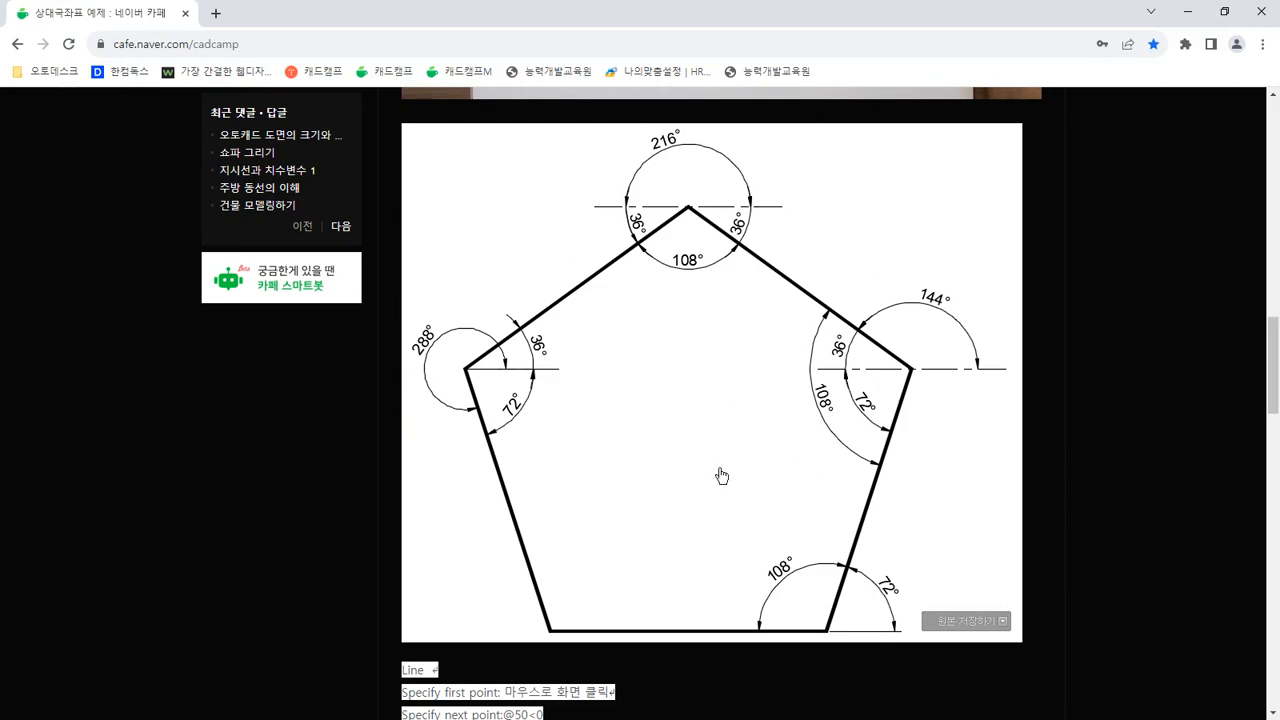
{"action": "key", "text": "alt+Tab"}
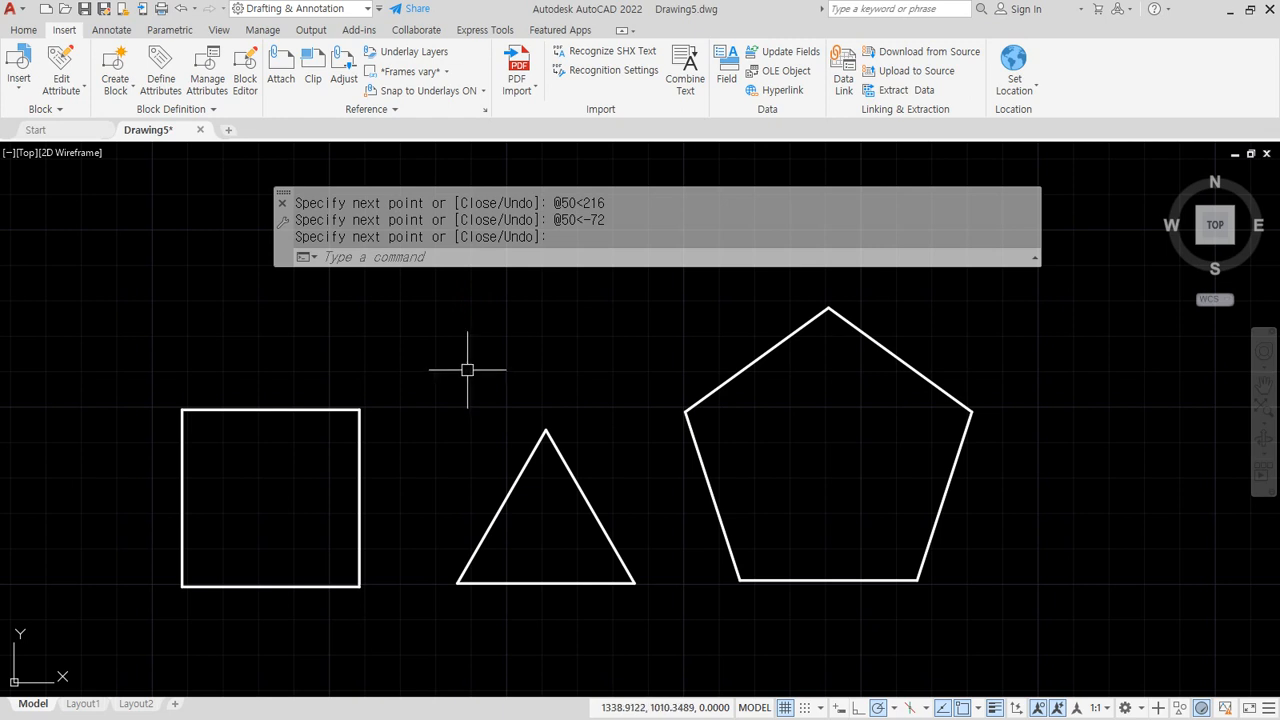
Add '한변의 길이가 50인 정6, 8, 9, 10각형을 그려보세요' as the last Notepad line
{"action": "key", "text": "alt+Tab"}
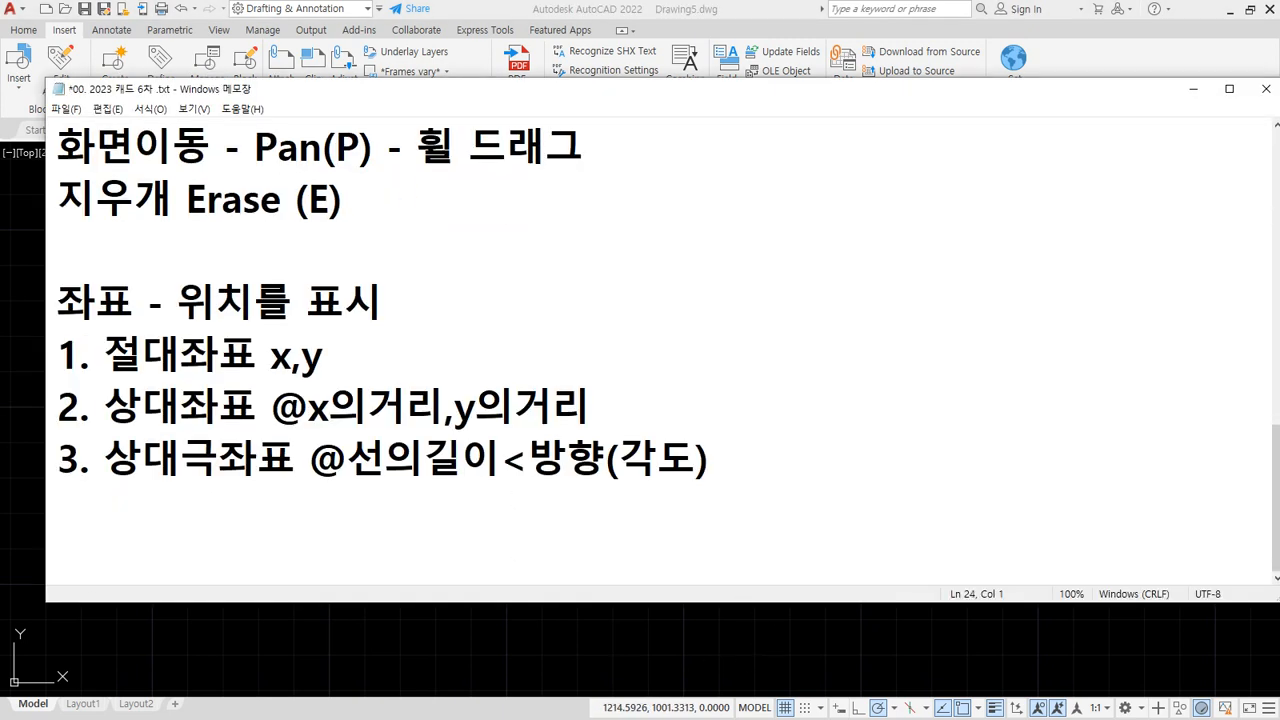
{"action": "type", "text": "한변의 길이"}
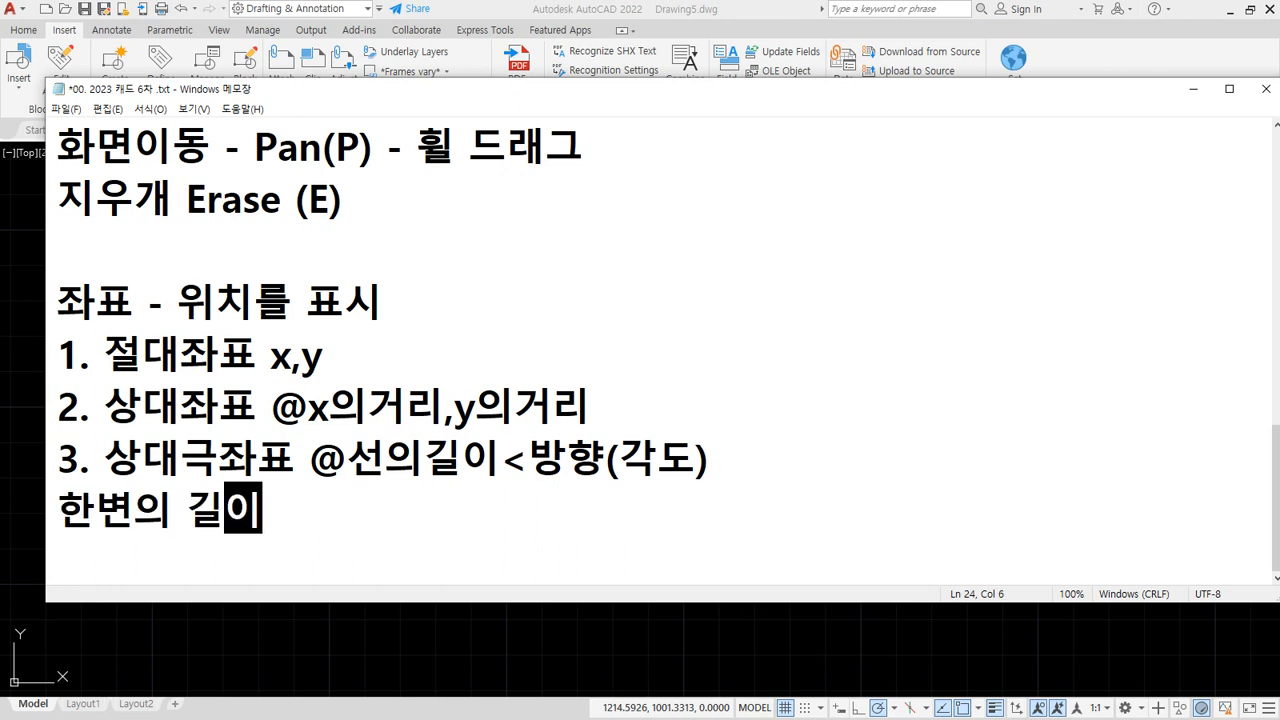
{"action": "type", "text": "가 50인 저"}
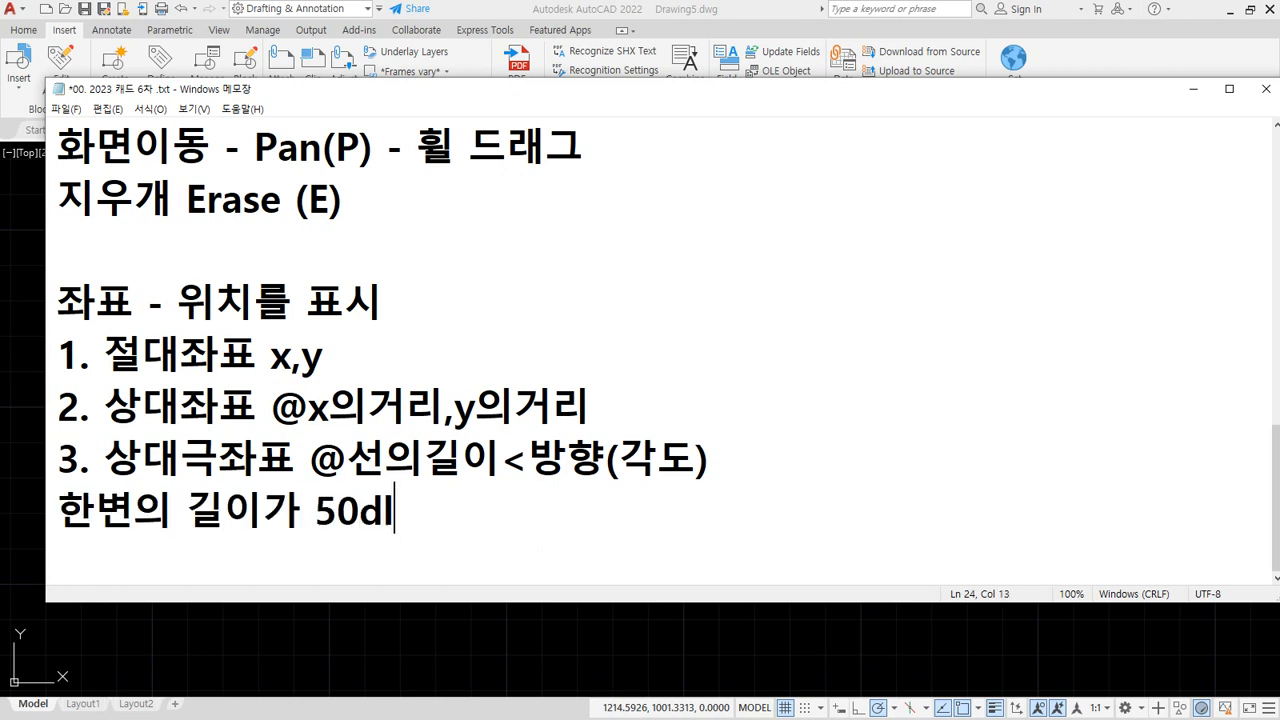
{"action": "type", "text": "ㅇ6, 8"}
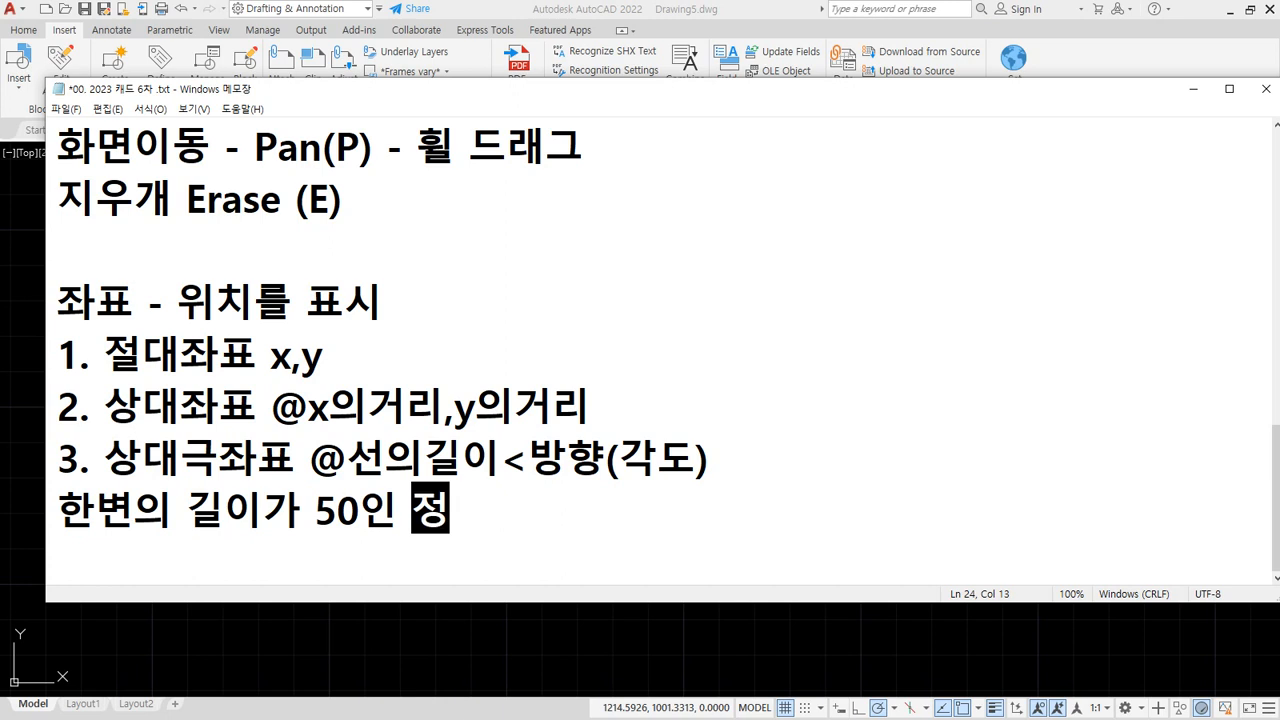
{"action": "type", "text": ","}
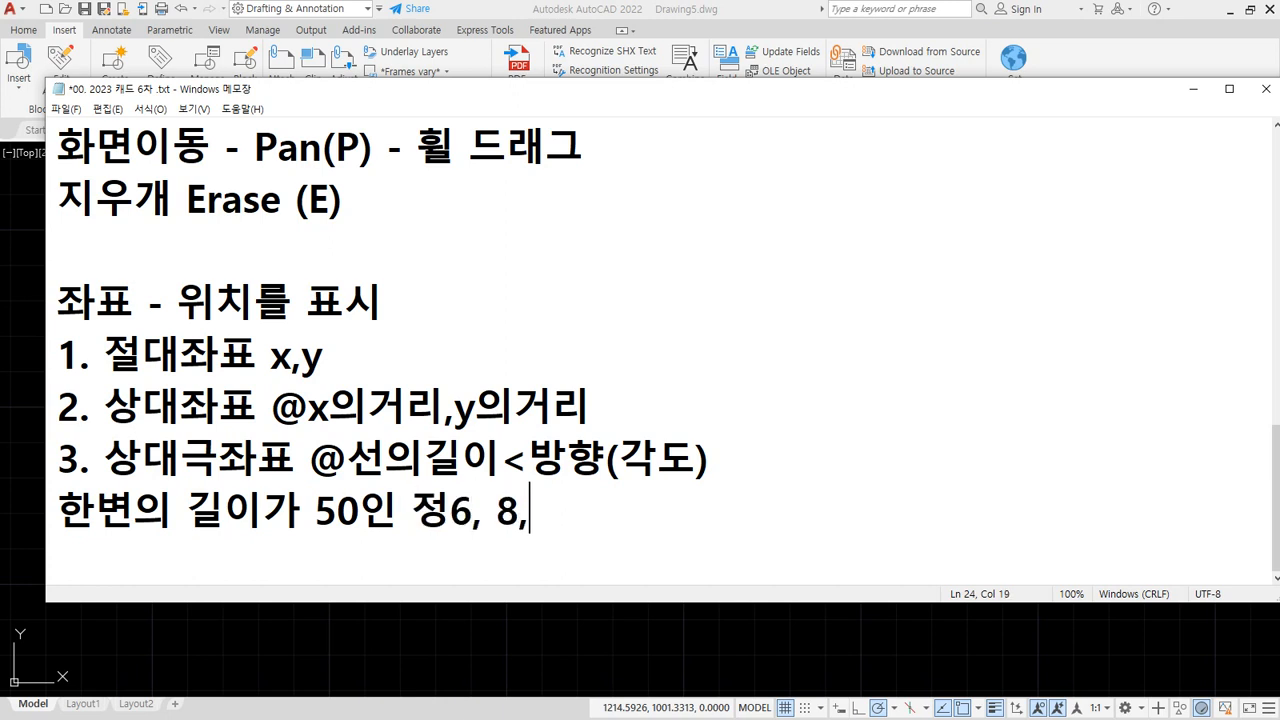
{"action": "type", "text": " 9, 10"}
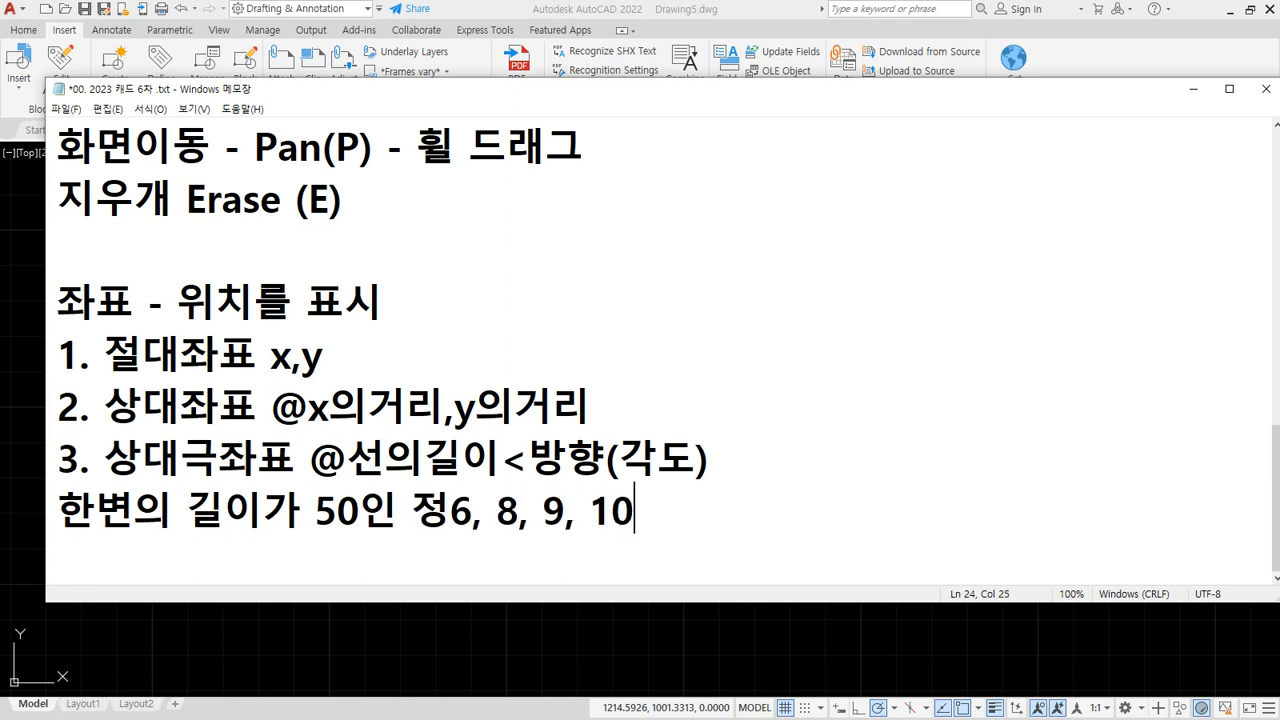
{"action": "type", "text": "각ㅎㅕㅇ을 그려봇"}
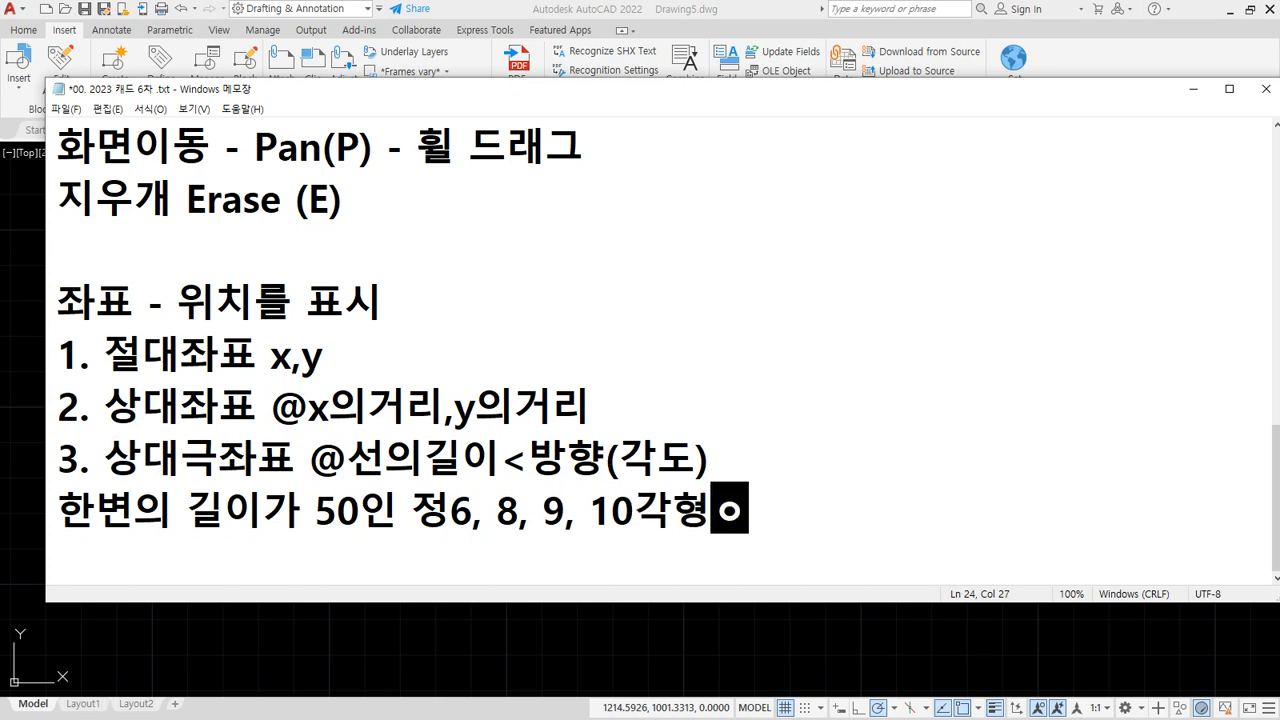
{"action": "type", "text": "ㅔㅇㅛ"}
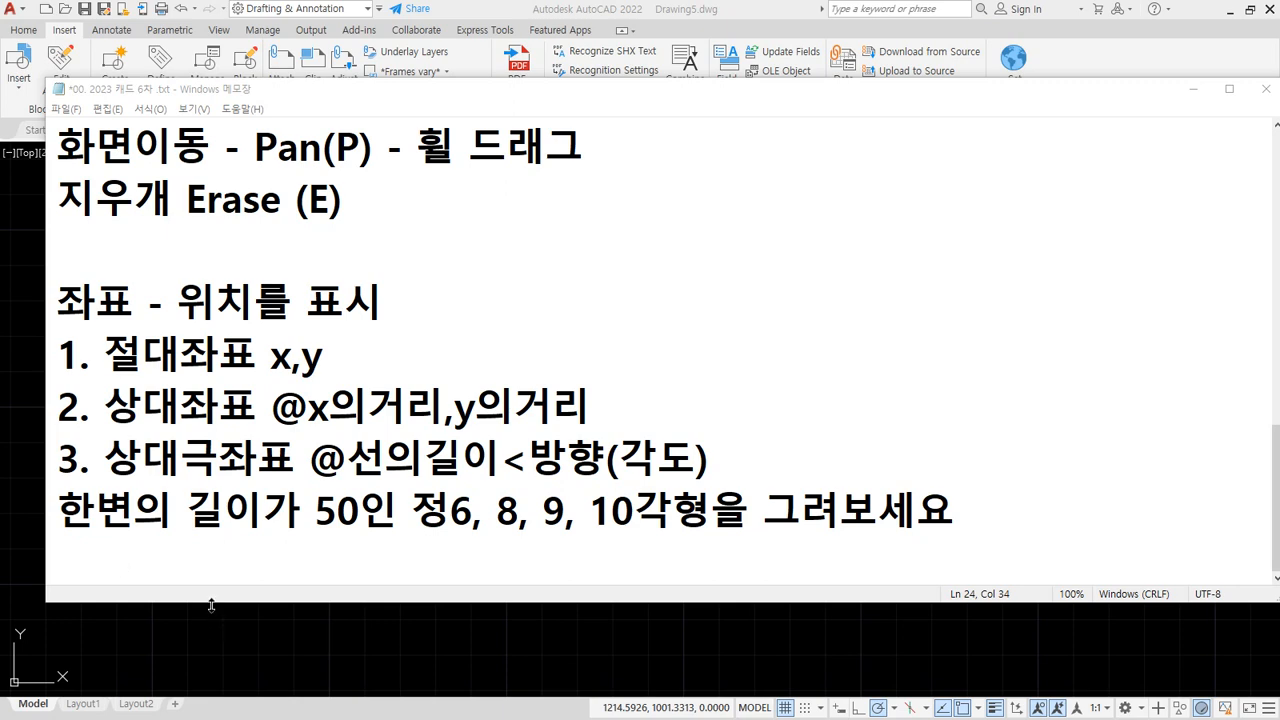
Move the triangle by its bottom-left corner onto the pentagon's bottom-left vertex
{"action": "left_click", "coordinate": [219, 646]}
{"action": "scroll", "coordinate": [985, 432], "scroll_direction": "down", "scroll_amount": 2}
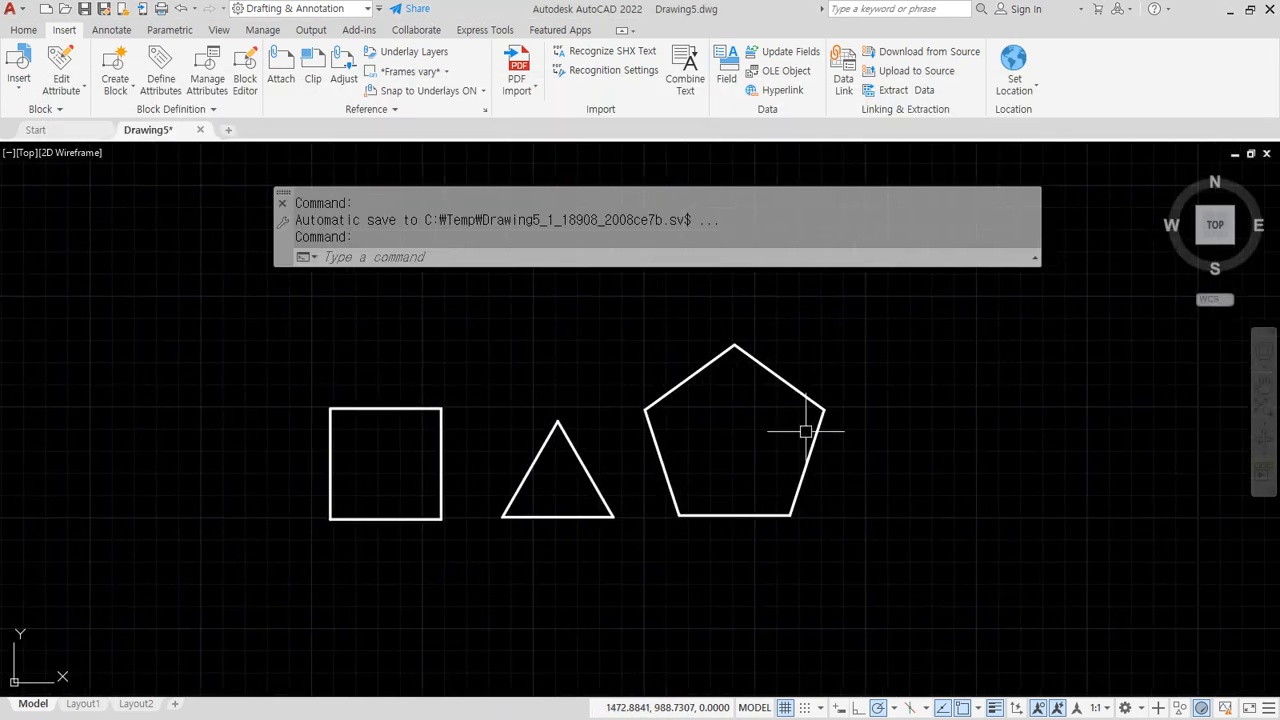
{"action": "type", "text": "m"}
{"action": "key", "text": "Return"}
{"action": "left_click", "coordinate": [639, 561]}
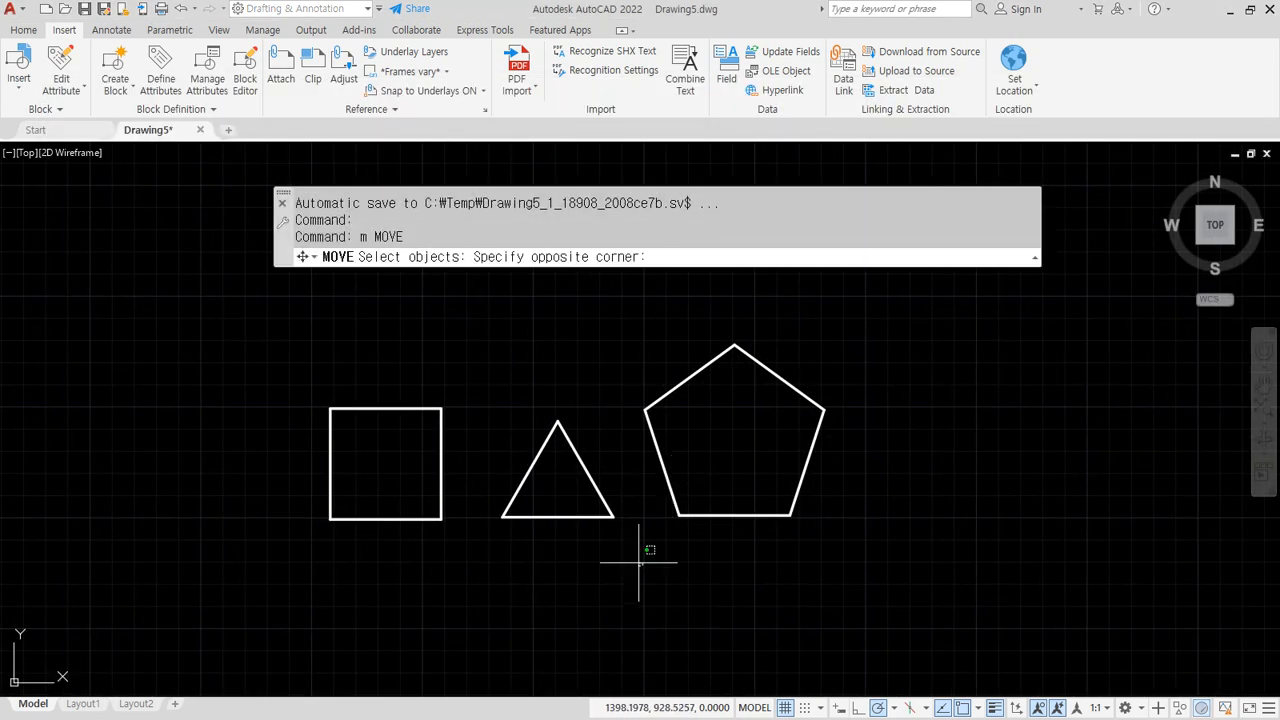
{"action": "left_click", "coordinate": [506, 443]}
{"action": "key", "text": "Return"}
{"action": "left_click", "coordinate": [501, 517]}
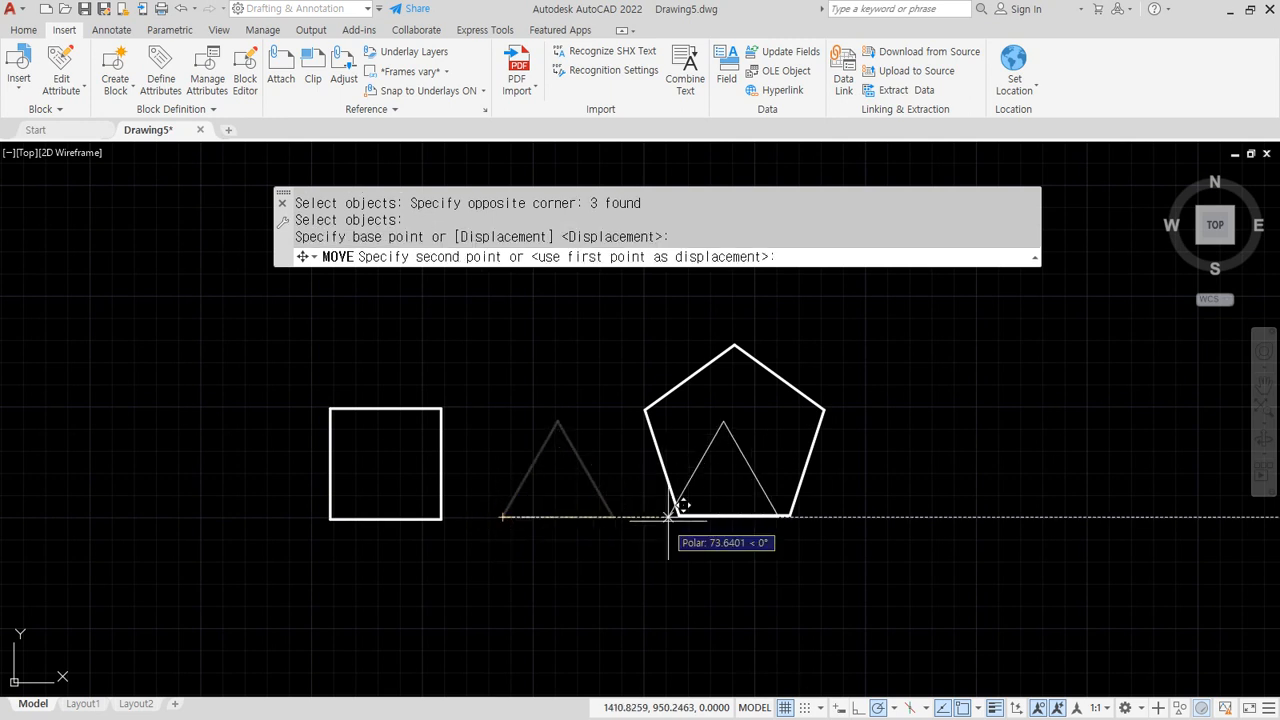
{"action": "left_click", "coordinate": [679, 515]}
Move the square onto the same pentagon vertex and center the stacked shapes
{"action": "key", "text": "Return"}
{"action": "left_click", "coordinate": [455, 538]}
{"action": "left_click", "coordinate": [263, 350]}
{"action": "key", "text": "Return"}
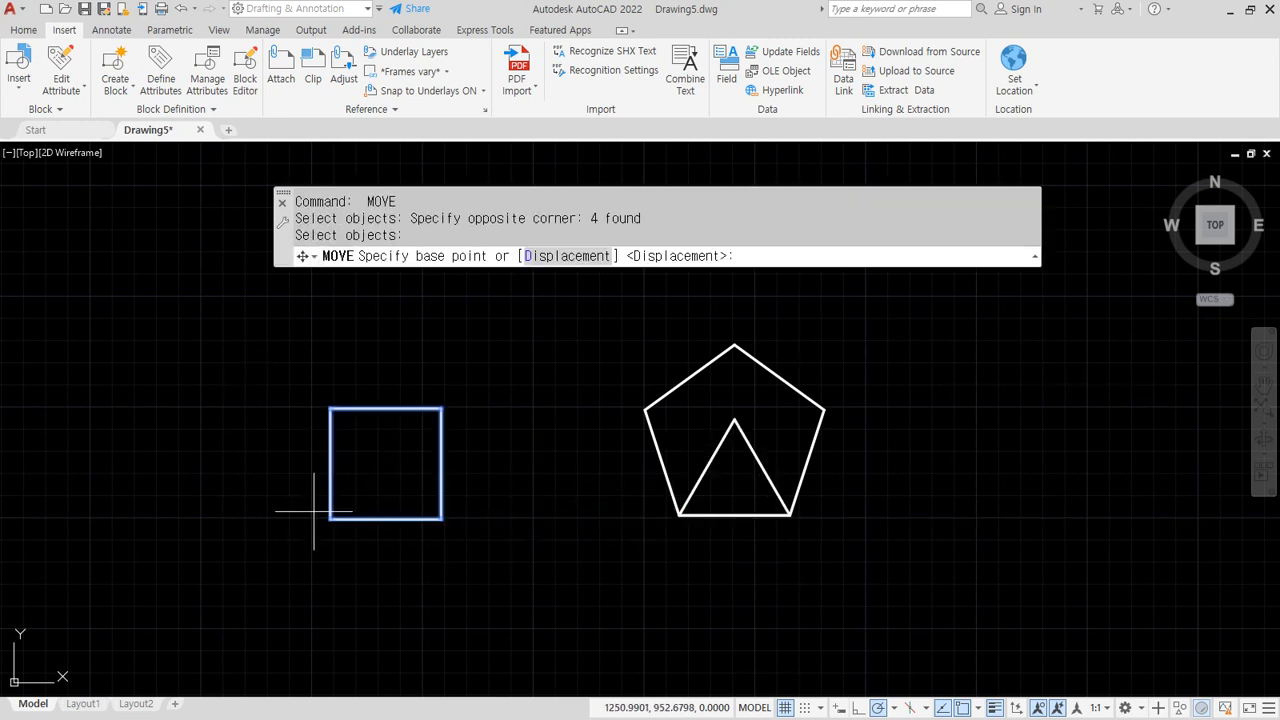
{"action": "left_click", "coordinate": [330, 519]}
{"action": "left_click", "coordinate": [679, 515]}
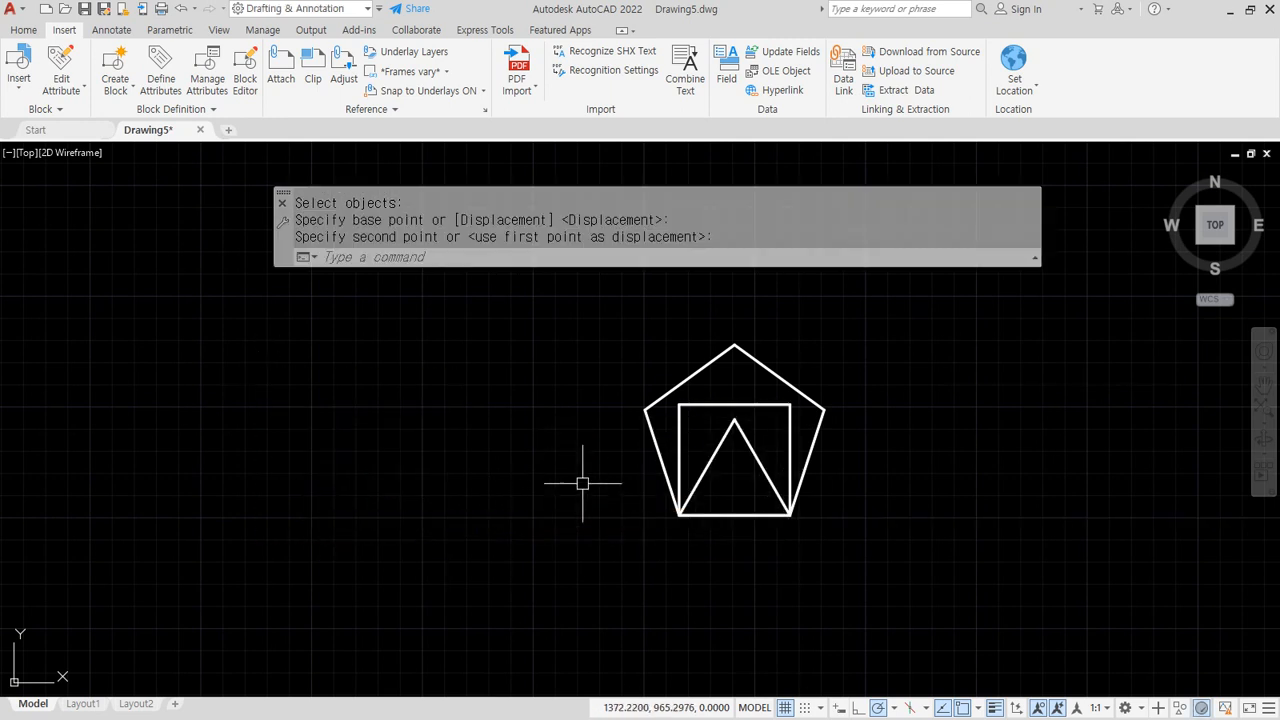
{"action": "middle_click_drag", "start_coordinate": [580, 480], "coordinate": [434, 503]}
Draw a 6-sided polygon by edge, starting at the base's left corner
{"action": "type", "text": "pol"}
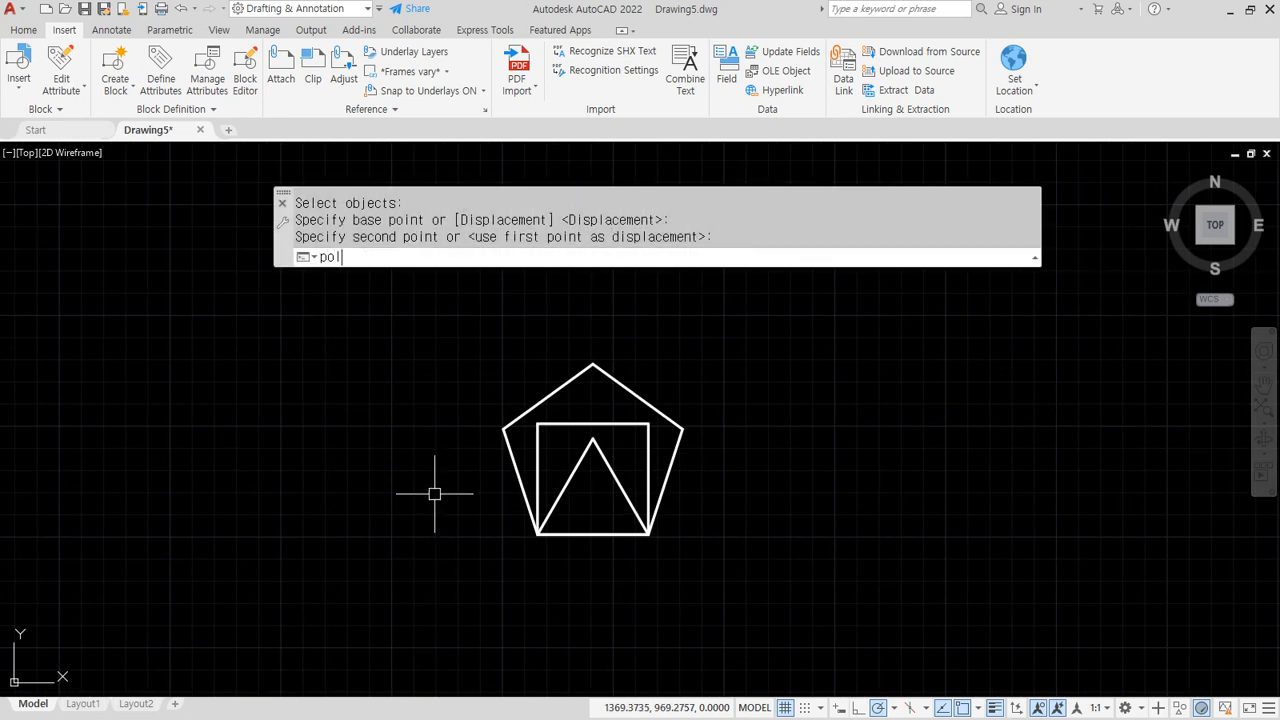
{"action": "key", "text": "Return"}
{"action": "type", "text": "6"}
{"action": "key", "text": "Return"}
{"action": "type", "text": "e"}
{"action": "key", "text": "Return"}
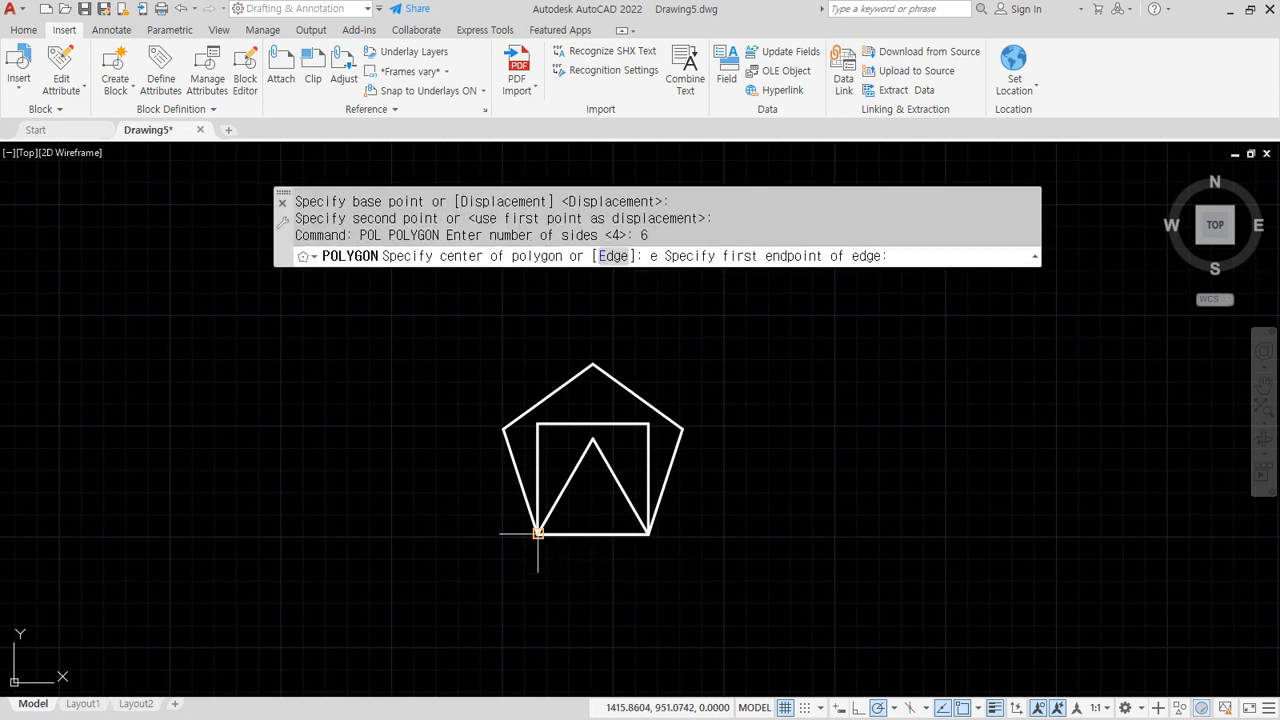
{"action": "left_click", "coordinate": [538, 534]}
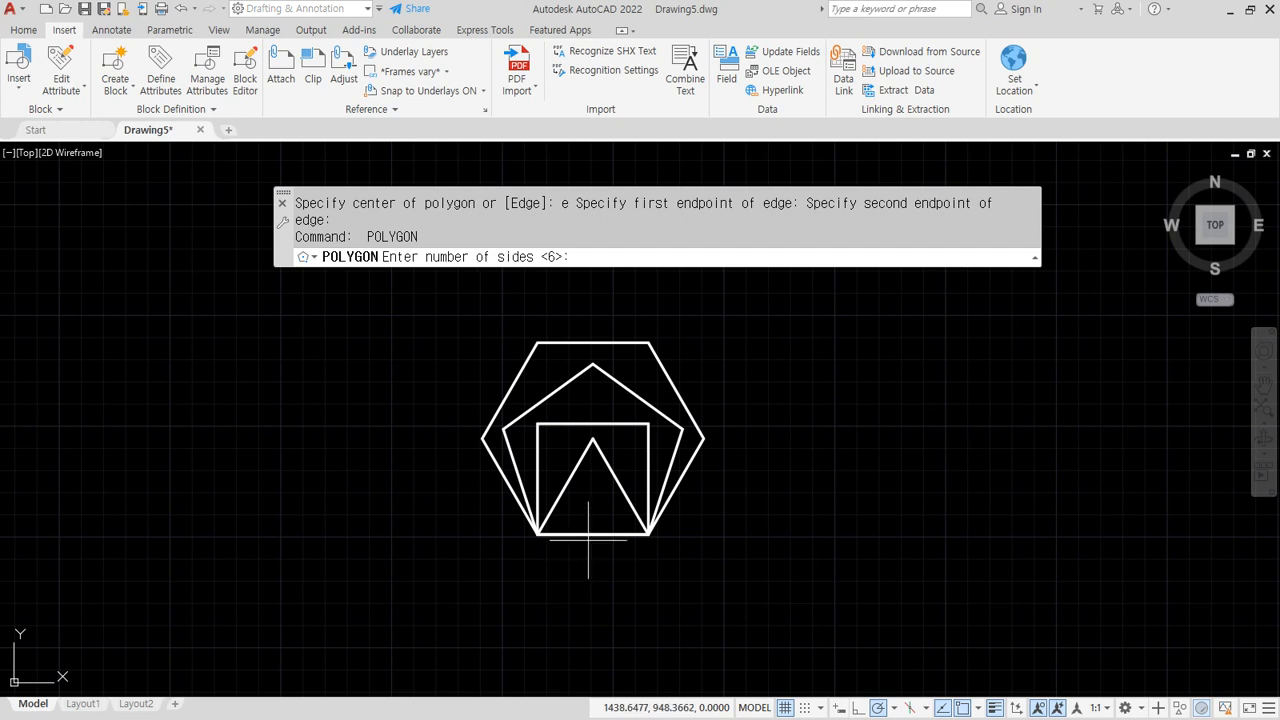
Draw an 8-sided polygon on the shared base edge, left to right corner
{"action": "type", "text": "8"}
{"action": "key", "text": "Return"}
{"action": "type", "text": "e"}
{"action": "key", "text": "Return"}
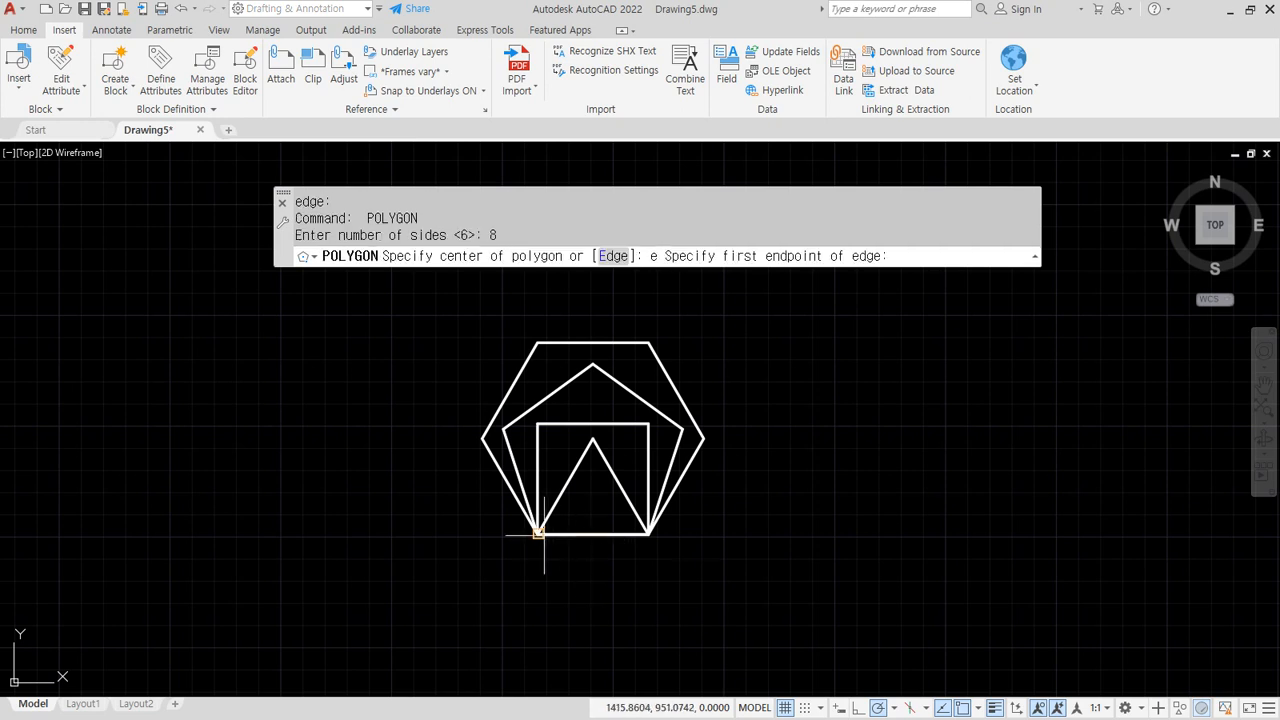
{"action": "left_click", "coordinate": [538, 533]}
{"action": "left_click", "coordinate": [648, 533]}
{"action": "middle_click_drag", "start_coordinate": [555, 519], "coordinate": [500, 586]}
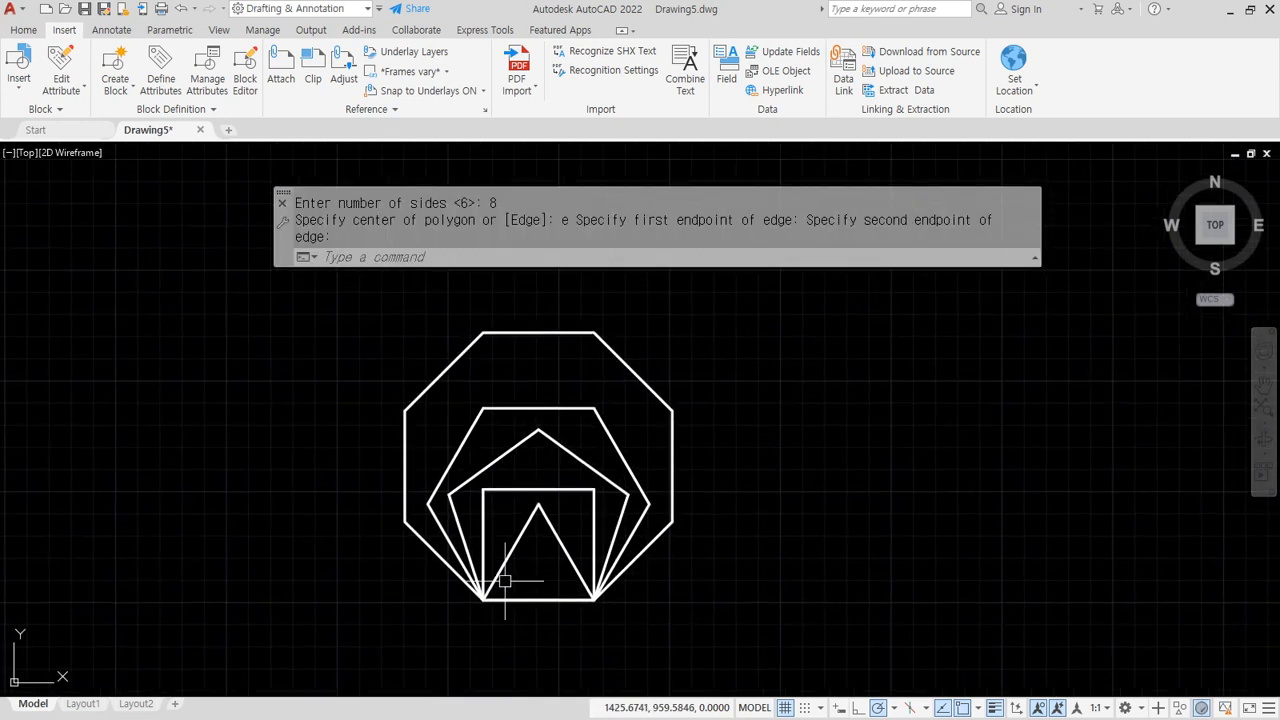
Add a 9-sided polygon by edge on the same base, left to right corner
{"action": "key", "text": "Return"}
{"action": "type", "text": "9"}
{"action": "key", "text": "Return"}
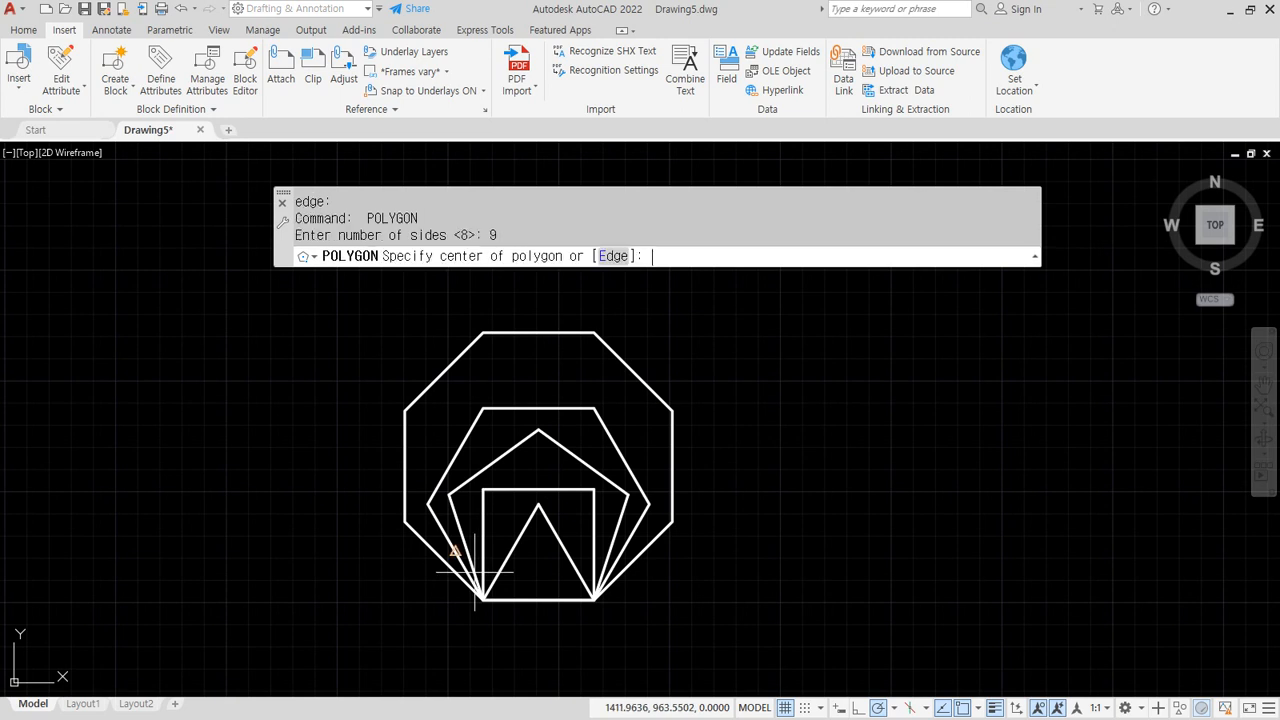
{"action": "type", "text": "e"}
{"action": "key", "text": "Return"}
{"action": "left_click", "coordinate": [485, 598]}
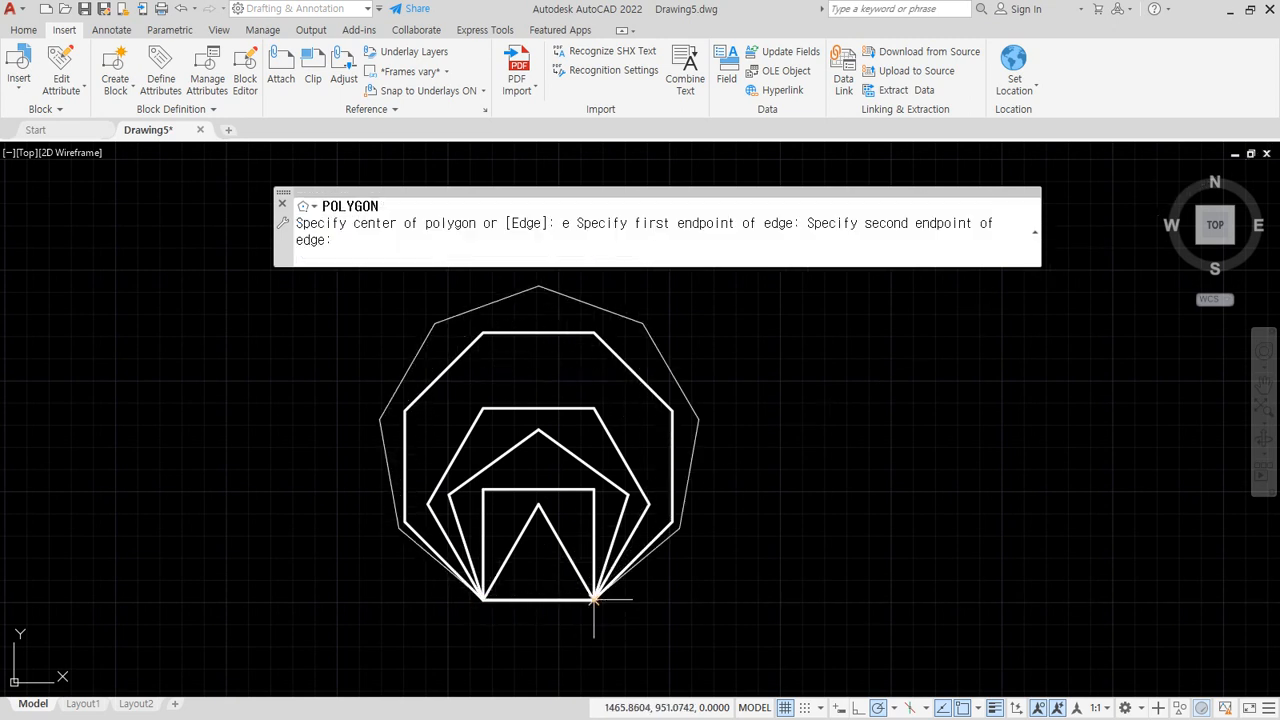
{"action": "left_click", "coordinate": [594, 600]}
Add a 10-sided polygon on the shared base edge and centre the nested shapes
{"action": "key", "text": "Return"}
{"action": "type", "text": "10"}
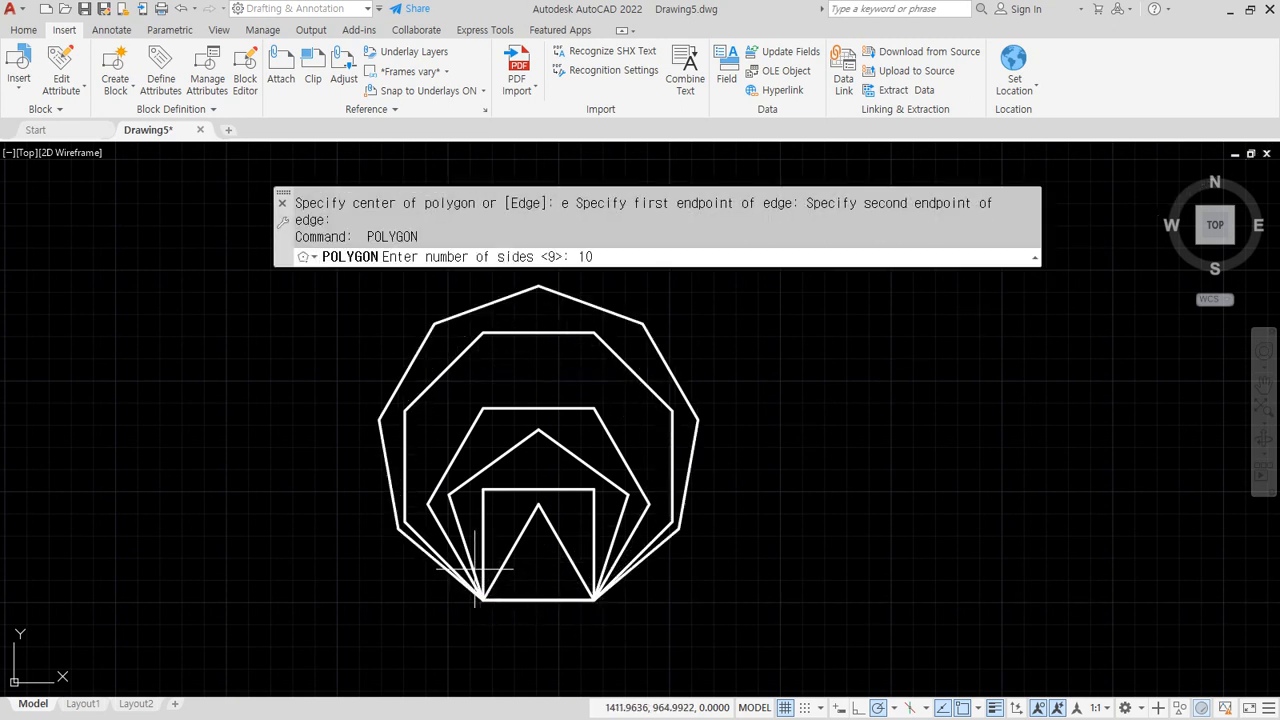
{"action": "key", "text": "Return"}
{"action": "type", "text": "e"}
{"action": "key", "text": "Return"}
{"action": "left_click", "coordinate": [485, 598]}
{"action": "left_click", "coordinate": [594, 600]}
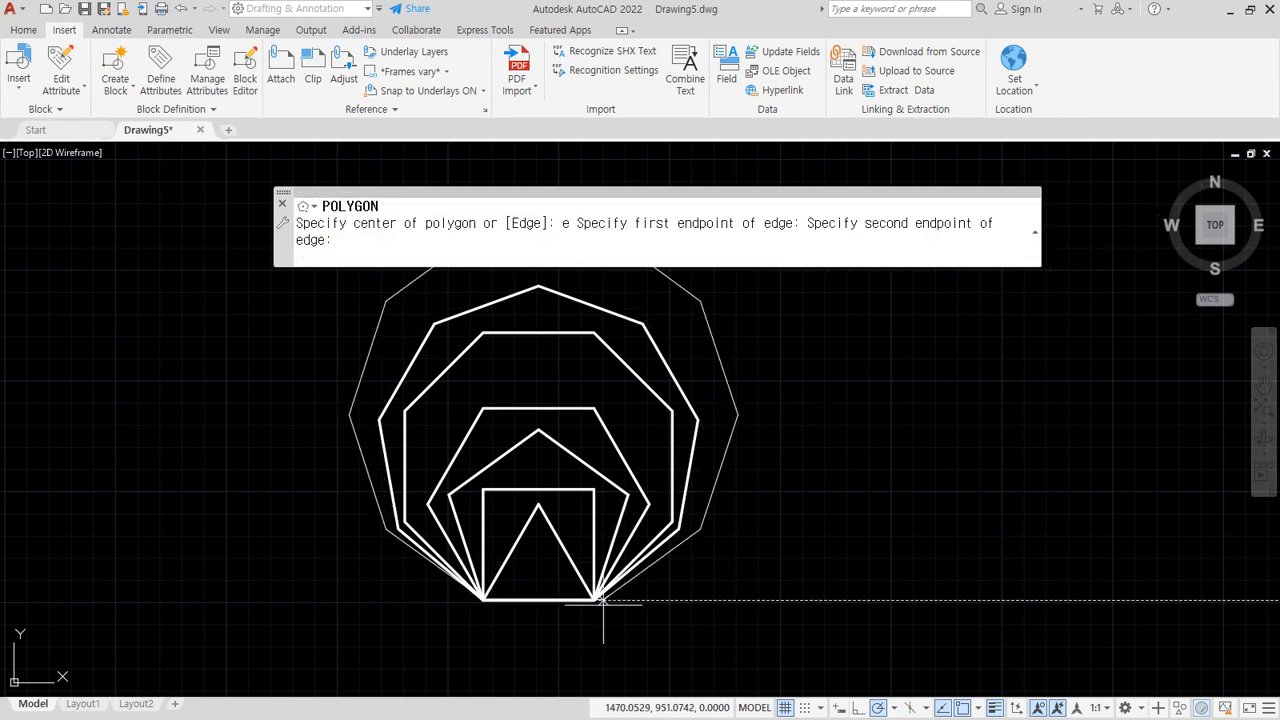
{"action": "middle_click_drag", "start_coordinate": [524, 555], "coordinate": [564, 615]}
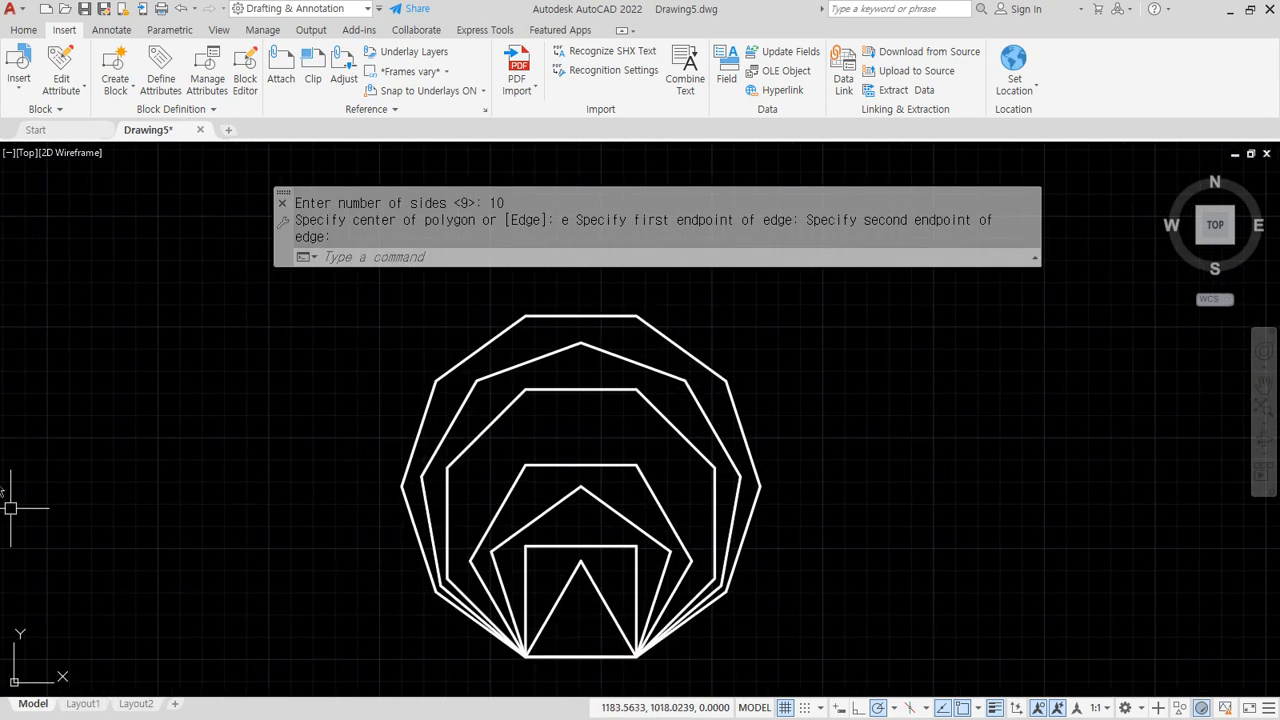
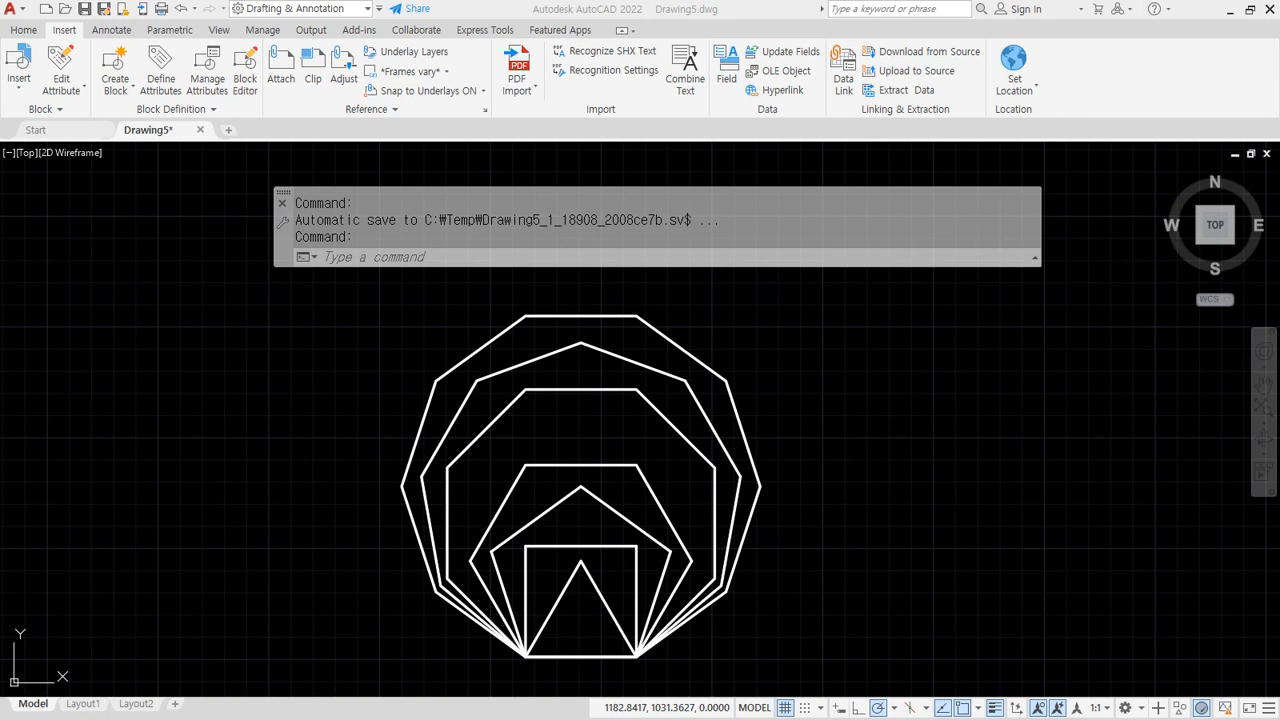
Switch from the nested-polygon drawing to the Notepad lesson notes with Alt+Tab
{"action": "key", "text": "alt+Tab"}
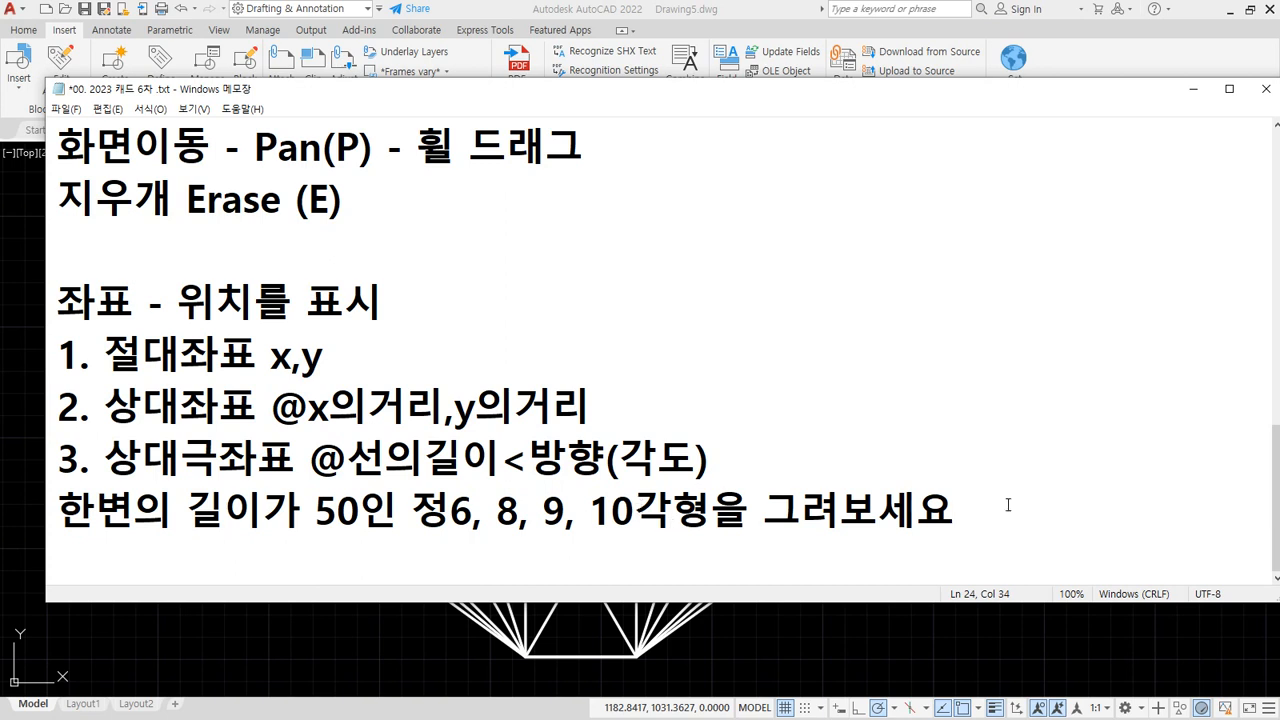
Add the heading 'Circle(원그리기 C)' on a new line below the polygon exercise
{"action": "key", "text": "Return"}
{"action": "key", "text": "Return"}
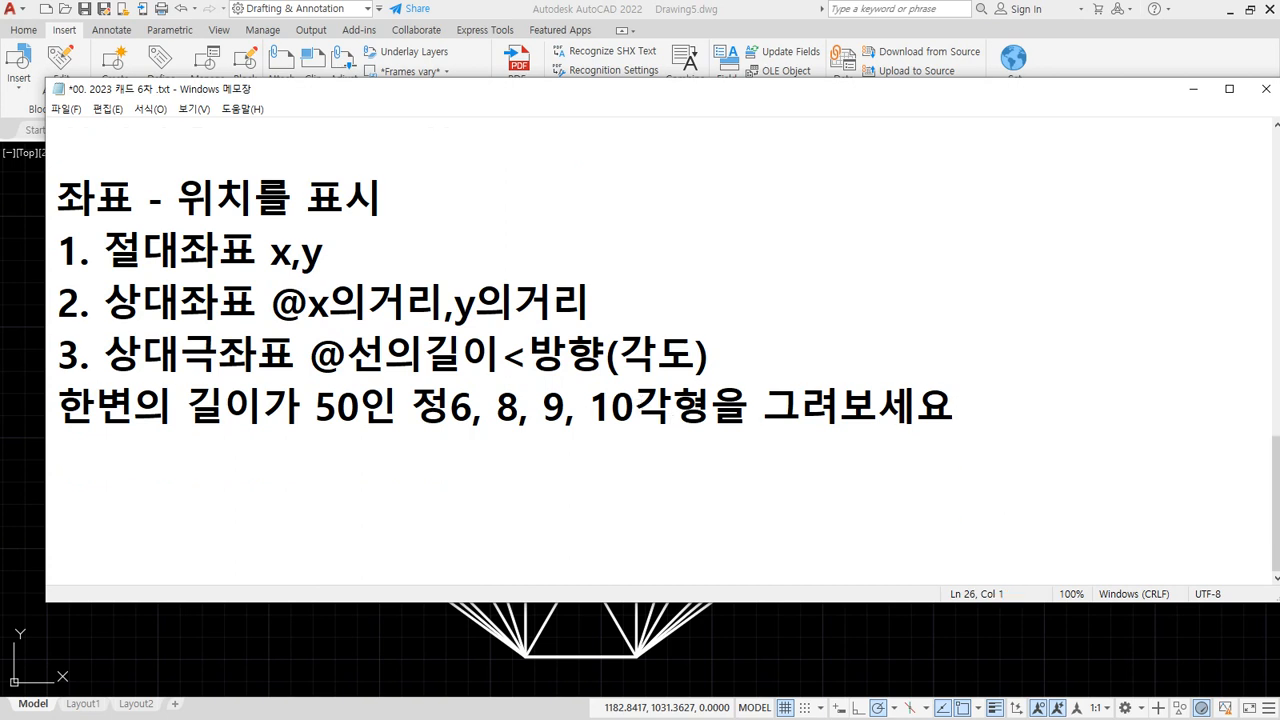
{"action": "type", "text": "ㅊ"}
{"action": "key", "text": "BackSpace"}
{"action": "type", "text": "Circle(원"}
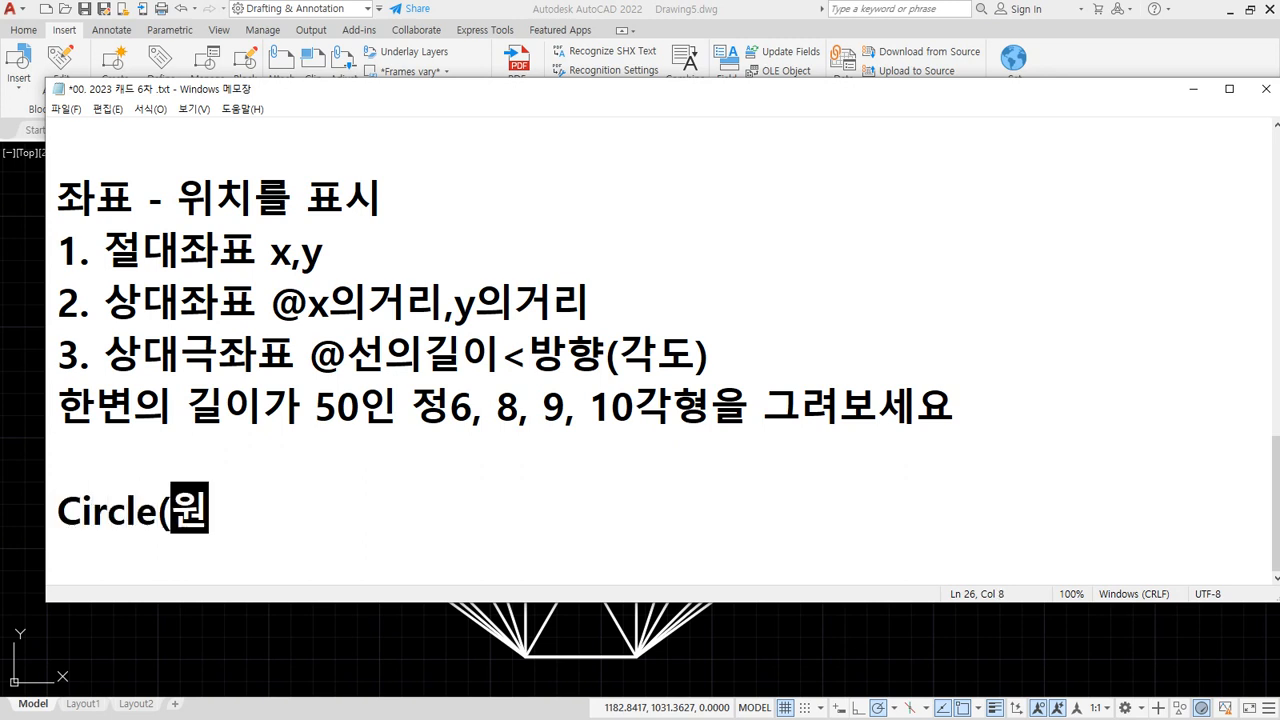
{"action": "type", "text": "그리기 C)"}
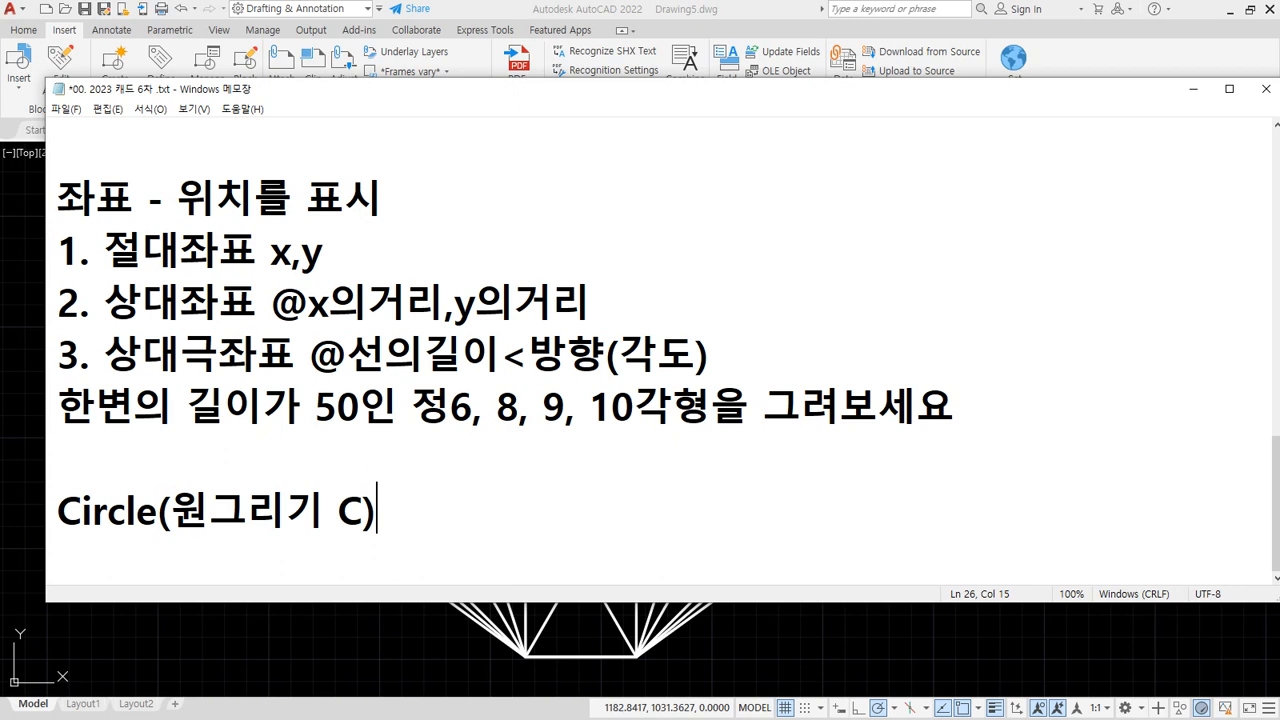
{"action": "key", "text": "Return"}
Type the line 'R50 ø50', taking the ø symbol from the Hanja symbol list
{"action": "type", "text": "R"}
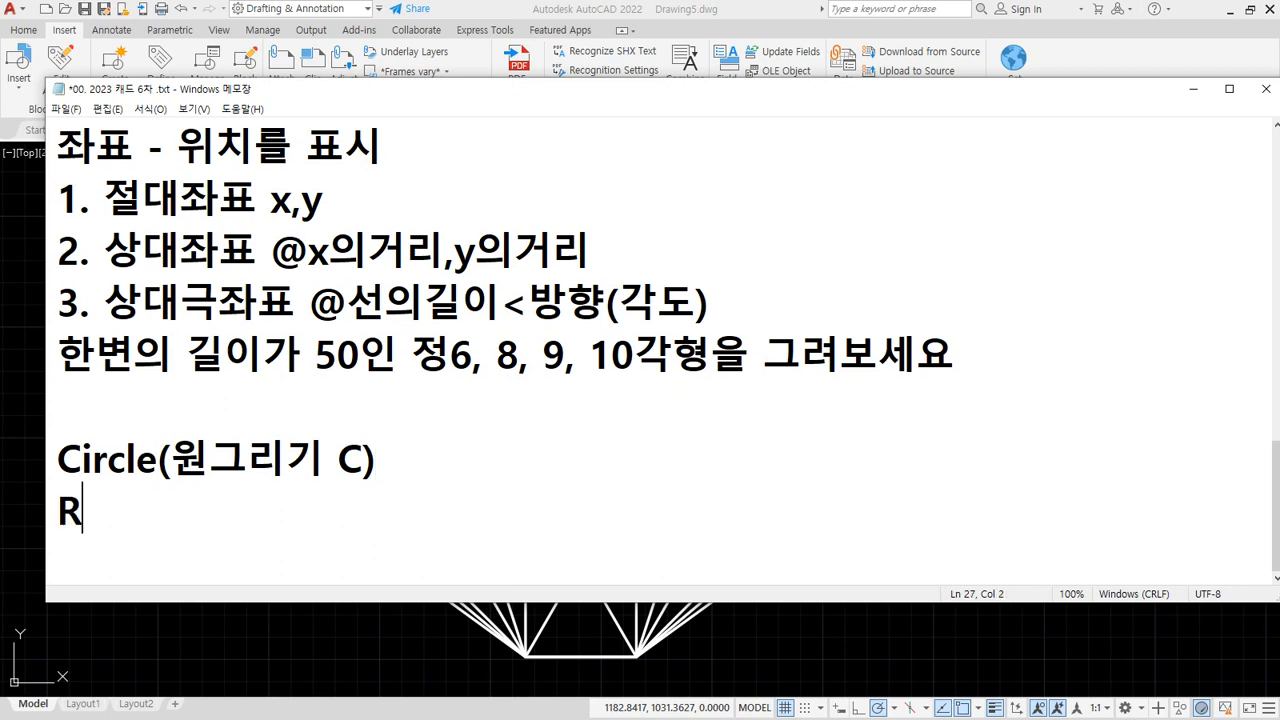
{"action": "type", "text": "50 "}
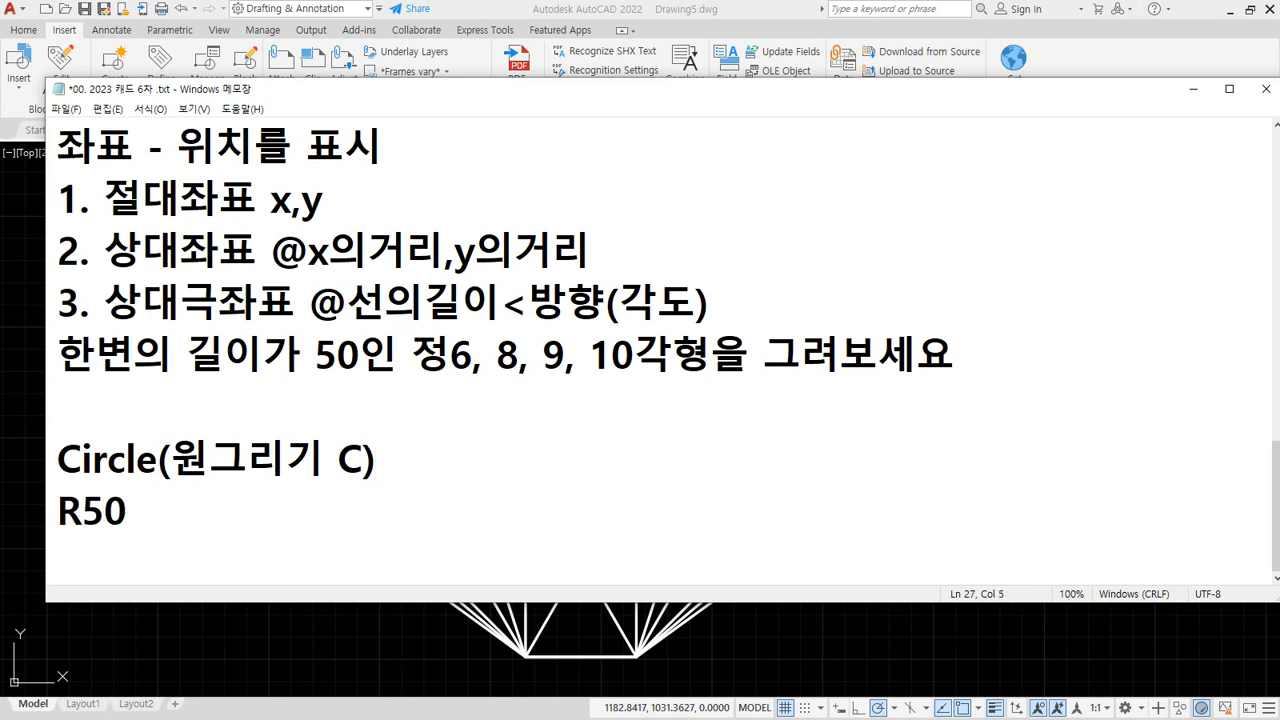
{"action": "type", "text": "ㄱ"}
{"action": "key", "text": "BackSpace"}
{"action": "type", "text": "r"}
{"action": "key", "text": "BackSpace"}
{"action": "type", "text": "ㄱ"}
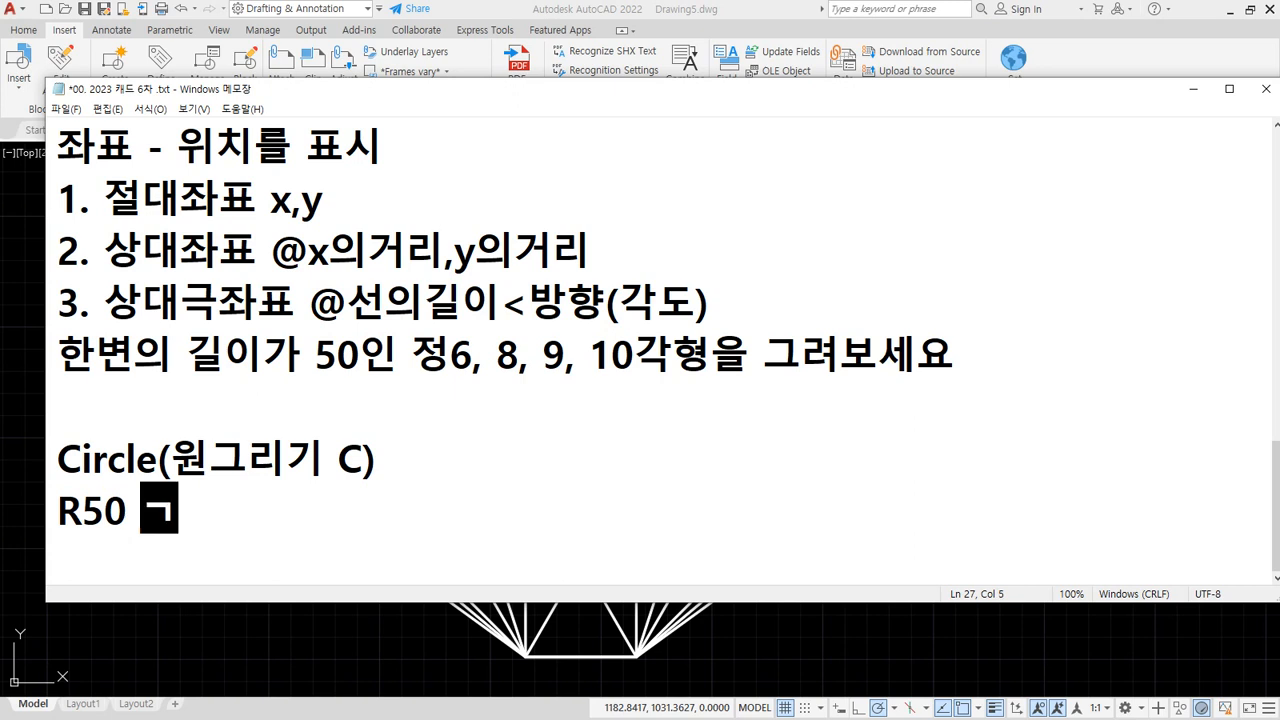
{"action": "key", "text": "Hangul_Hanja"}
{"action": "key", "text": "Escape"}
{"action": "key", "text": "BackSpace"}
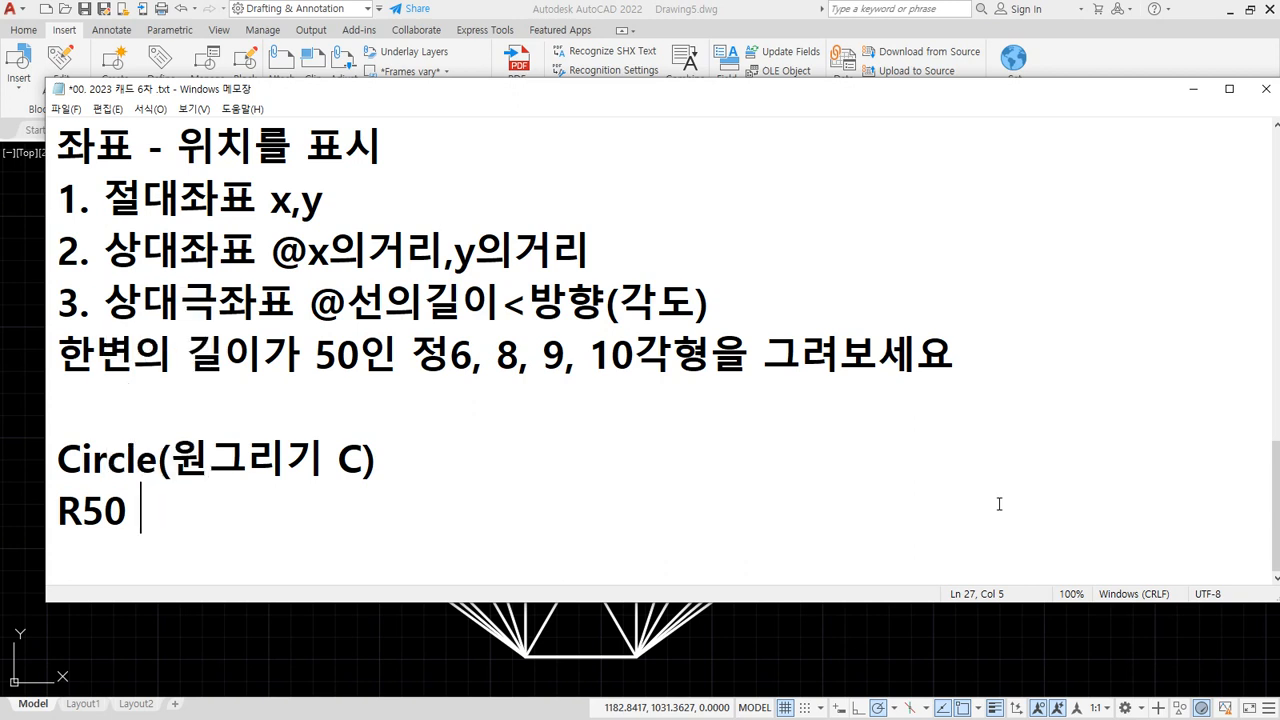
{"action": "type", "text": "ㄲ"}
{"action": "key", "text": "Hangul_Hanja"}
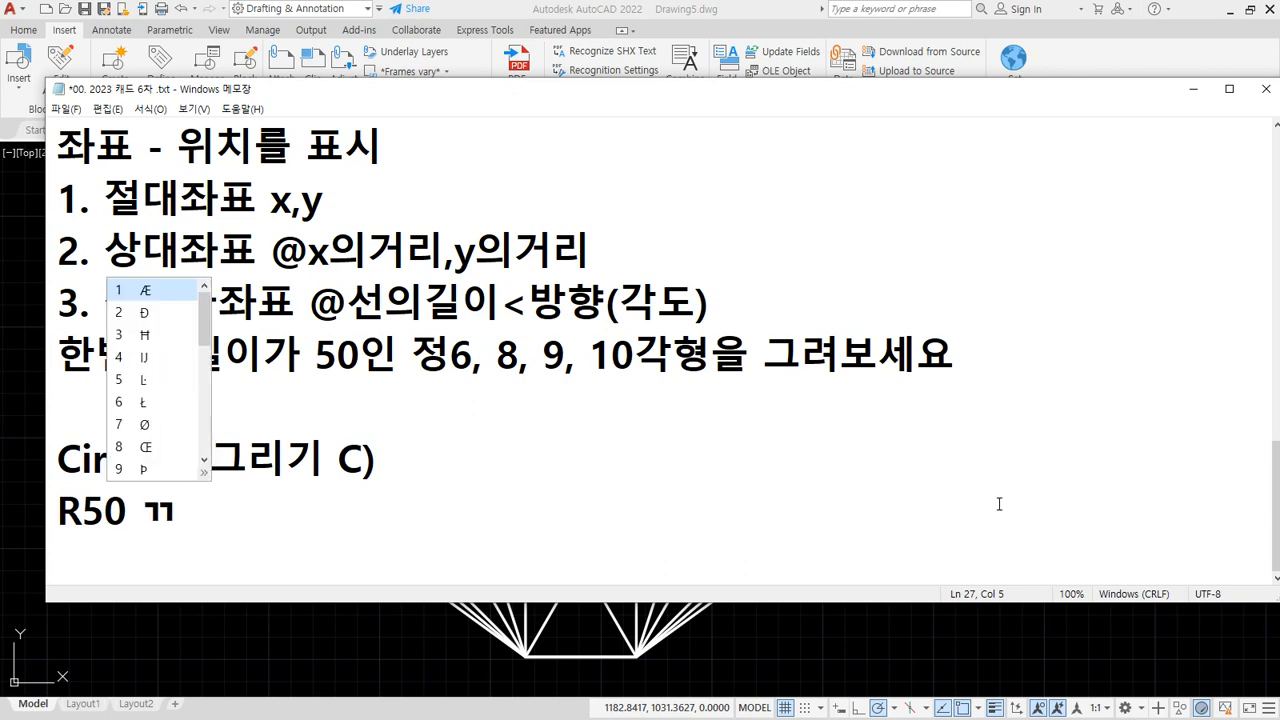
{"action": "key", "text": "Page_Down"}
{"action": "key", "text": "Page_Down"}
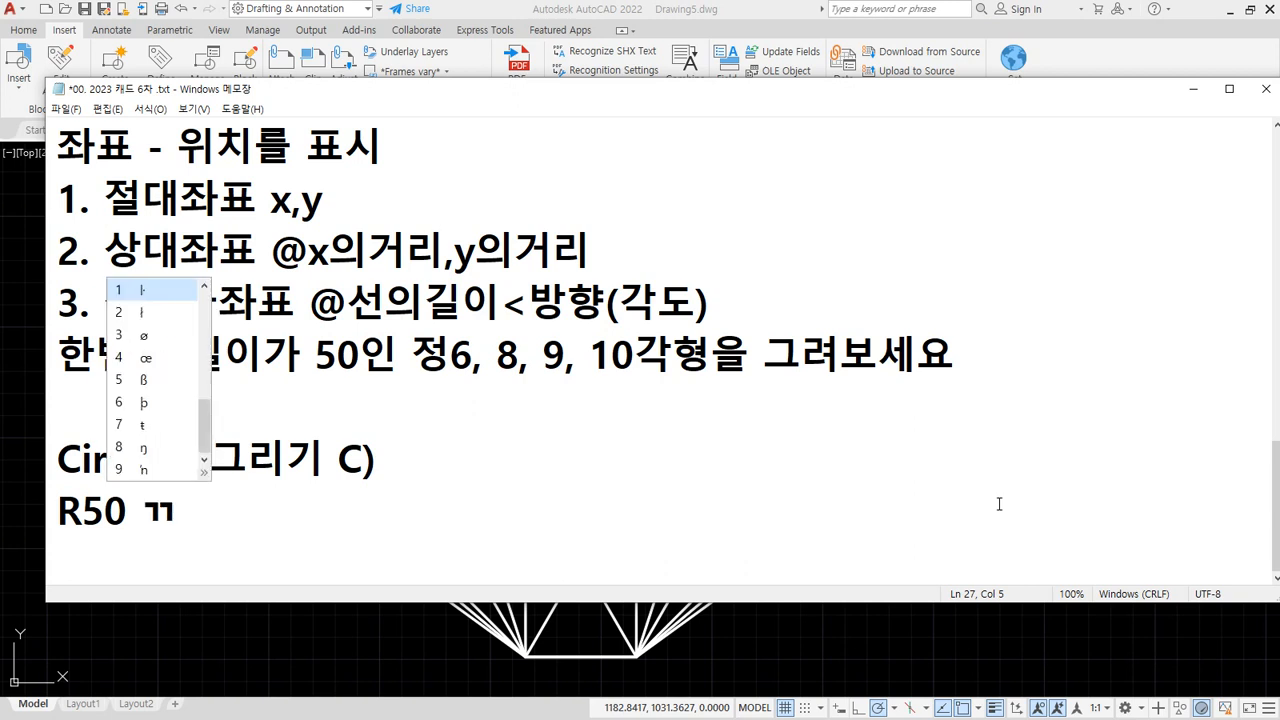
{"action": "type", "text": "3"}
{"action": "type", "text": "50"}
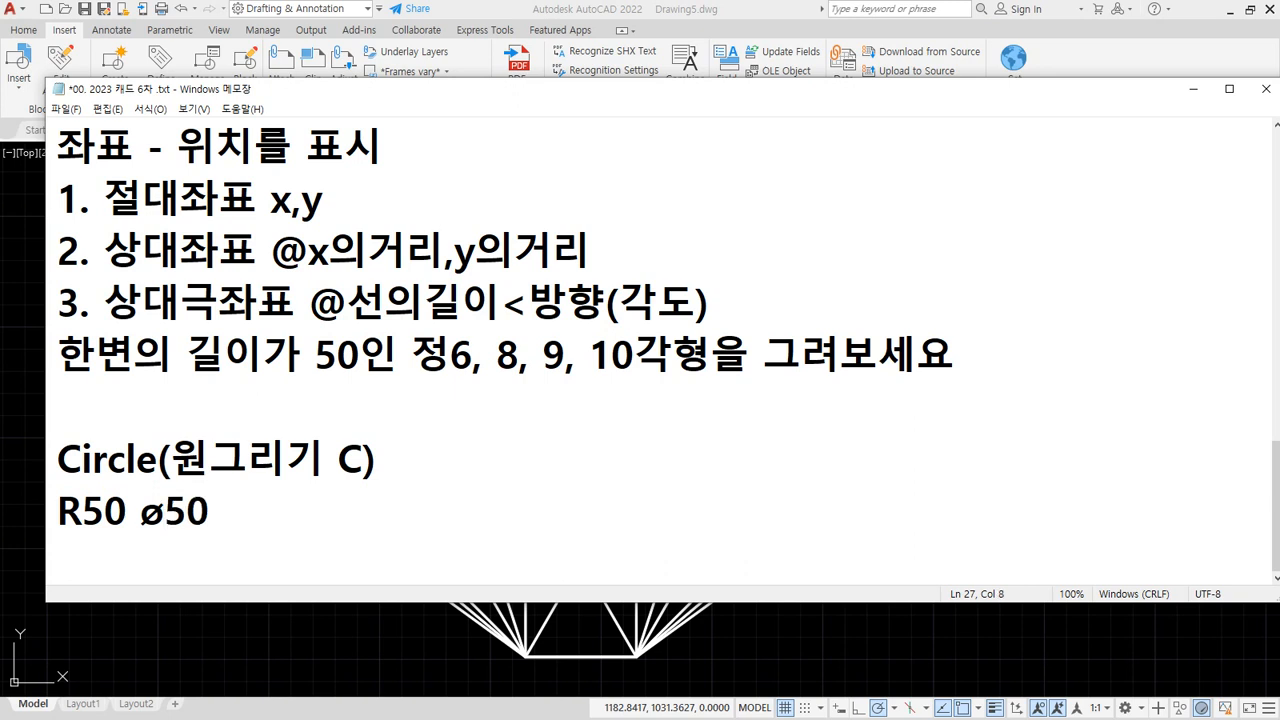
{"action": "key", "text": "Left"}
{"action": "key", "text": "Left"}
{"action": "key", "text": "End"}
{"action": "key", "text": "Return"}
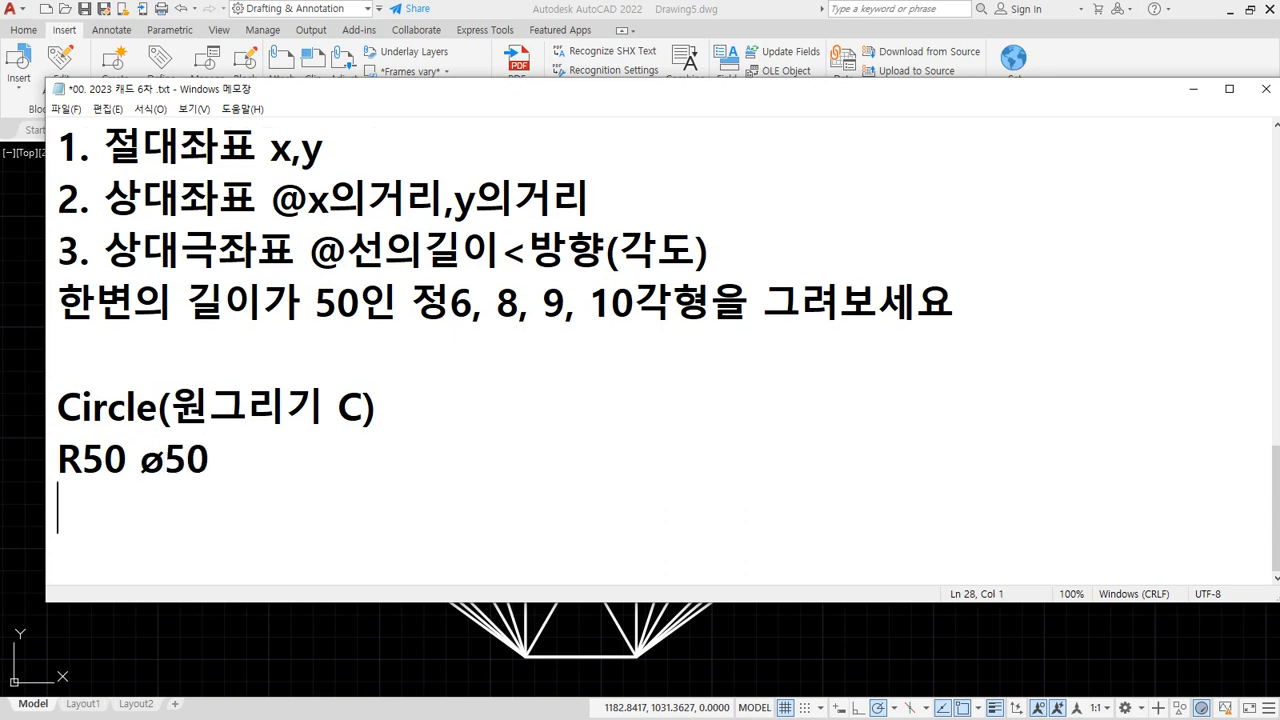
List the circle options on separate lines: 중심, 반지름; 중심, 지름; 2p; 3p; TTR
{"action": "type", "text": "중심"}
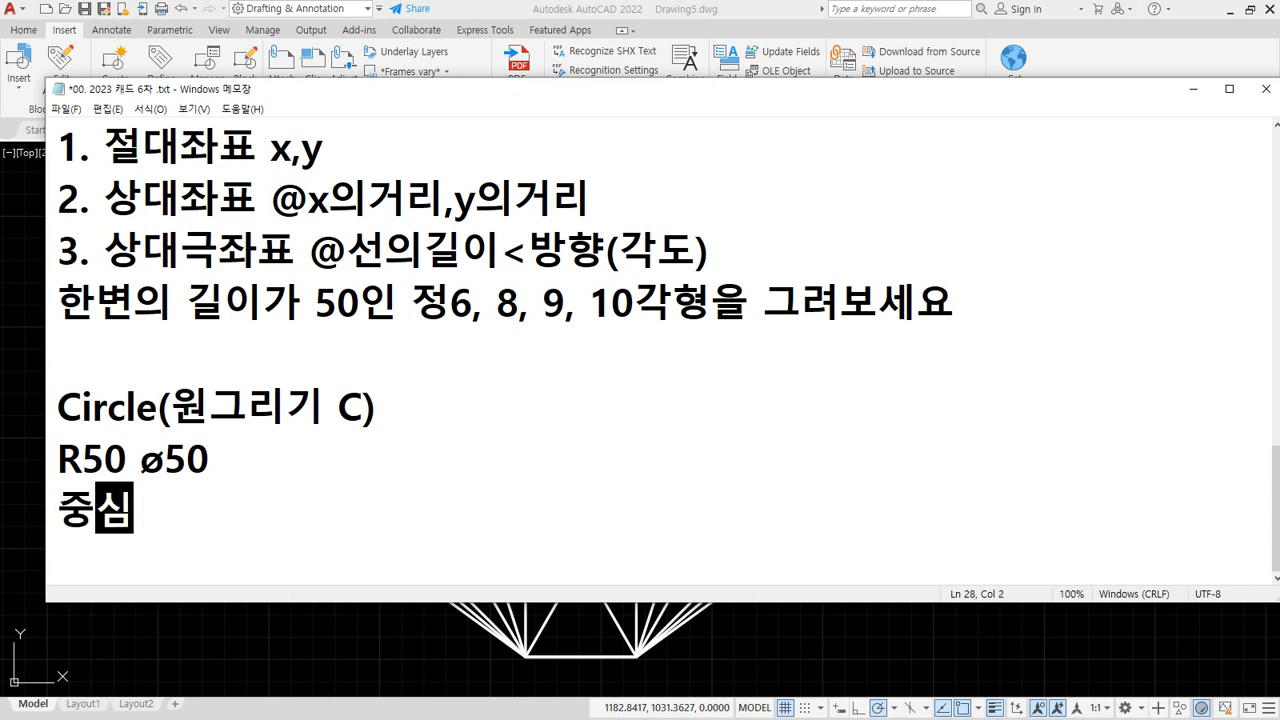
{"action": "type", "text": ", 바ㄴ지름"}
{"action": "key", "text": "Return"}
{"action": "type", "text": "중심, 반"}
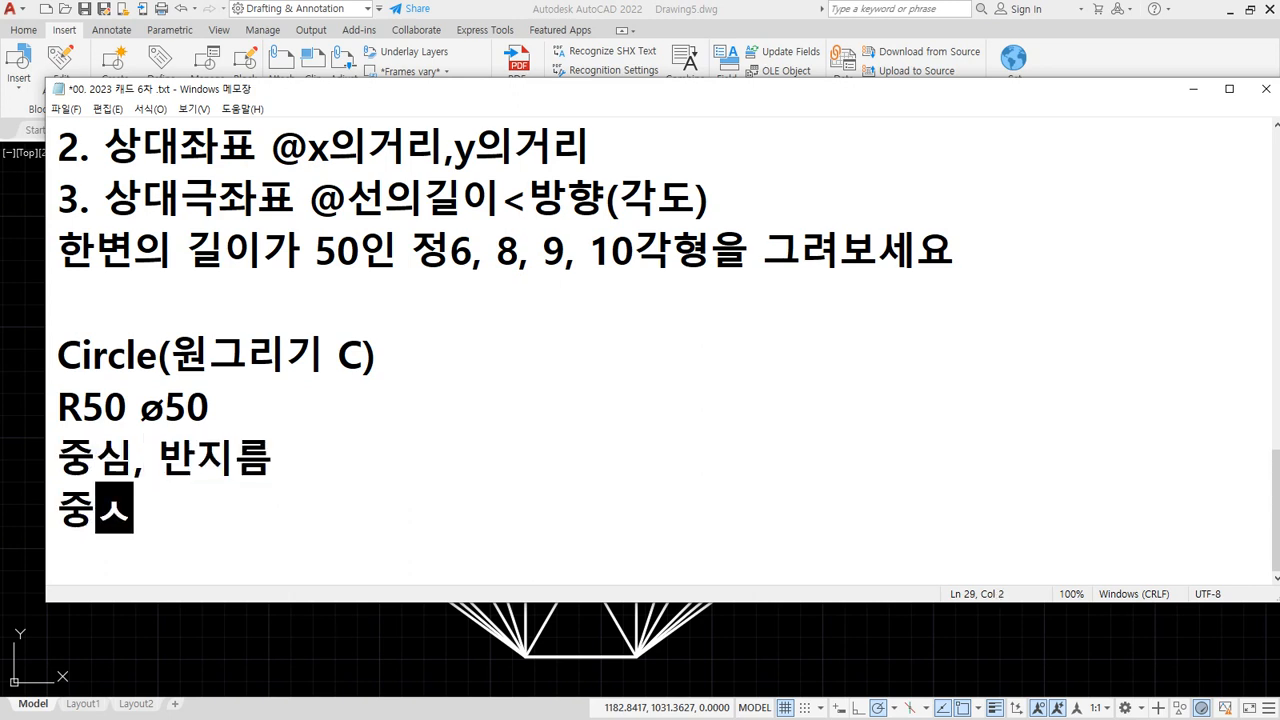
{"action": "type", "text": " 지름"}
{"action": "key", "text": "Return"}
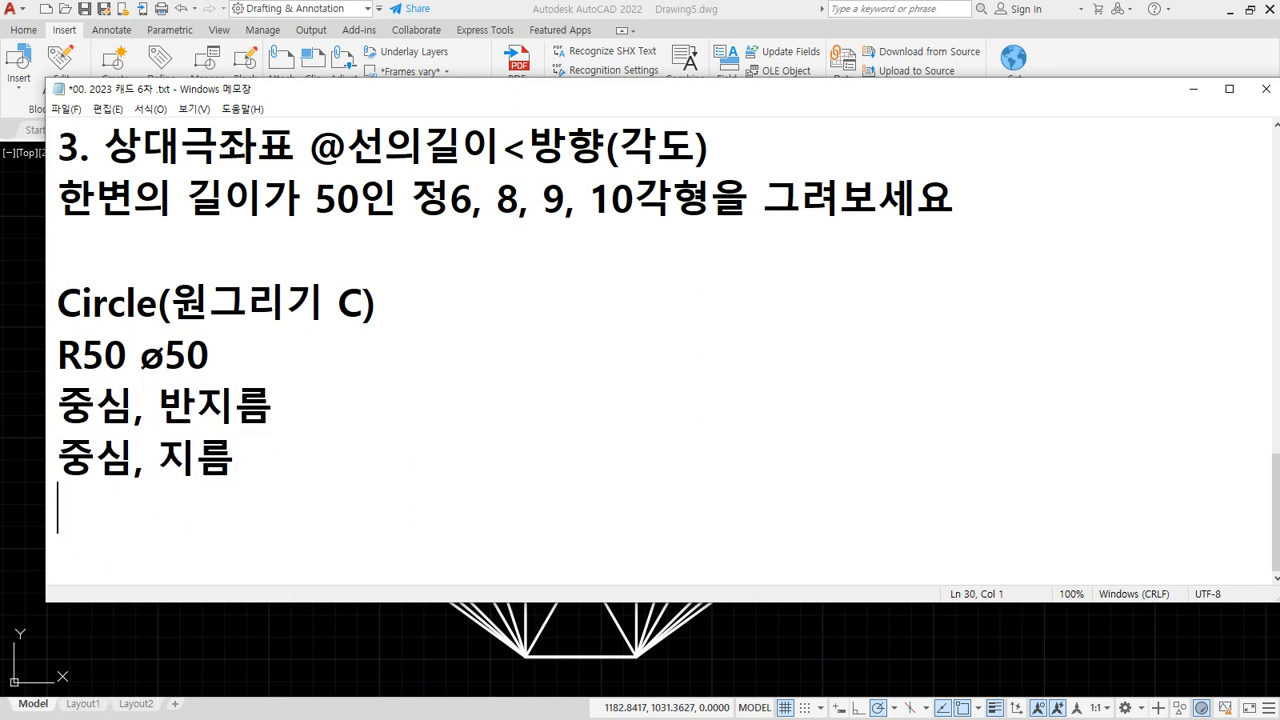
{"action": "type", "text": "2ㅔ"}
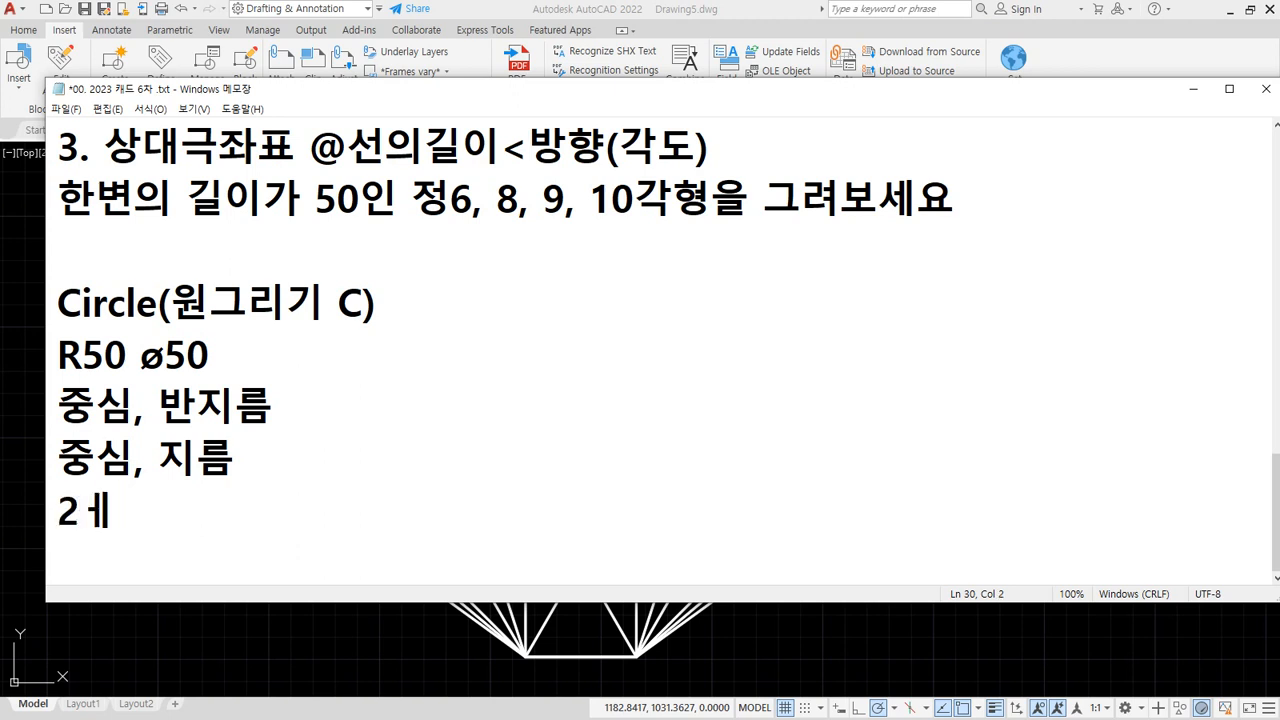
{"action": "key", "text": "BackSpace"}
{"action": "type", "text": "p"}
{"action": "key", "text": "Return"}
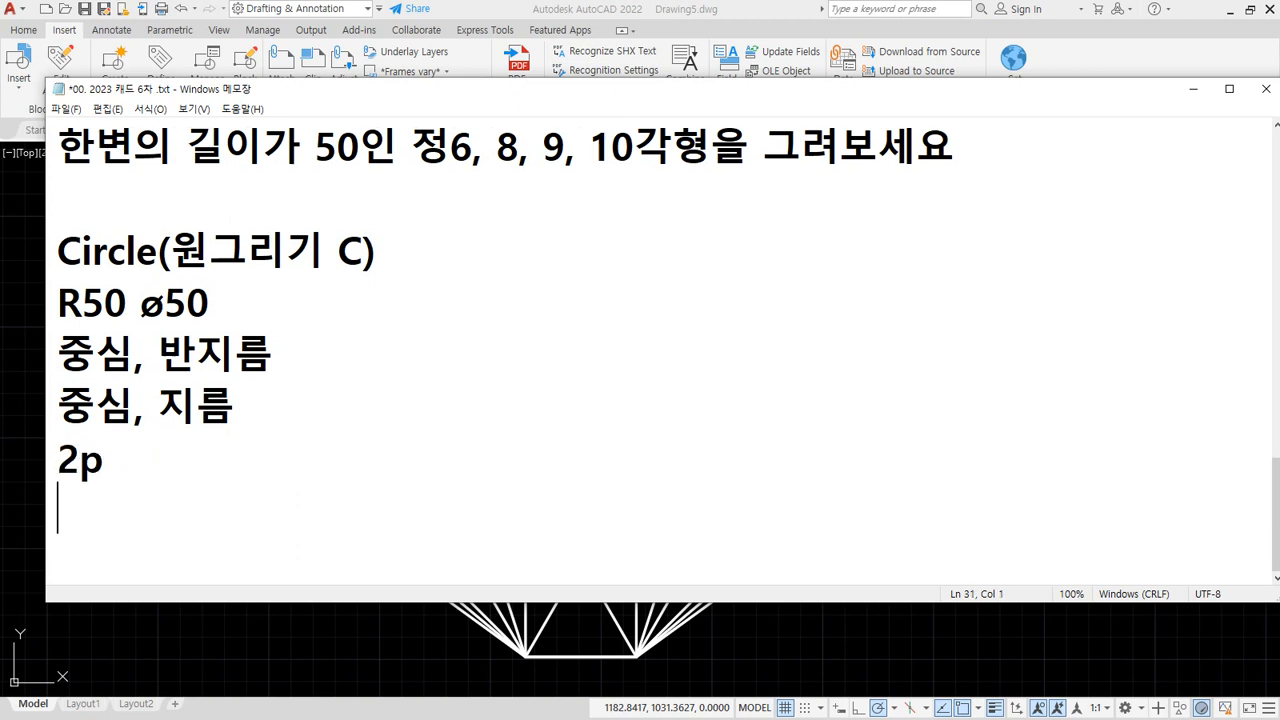
{"action": "type", "text": "3p"}
{"action": "key", "text": "Return"}
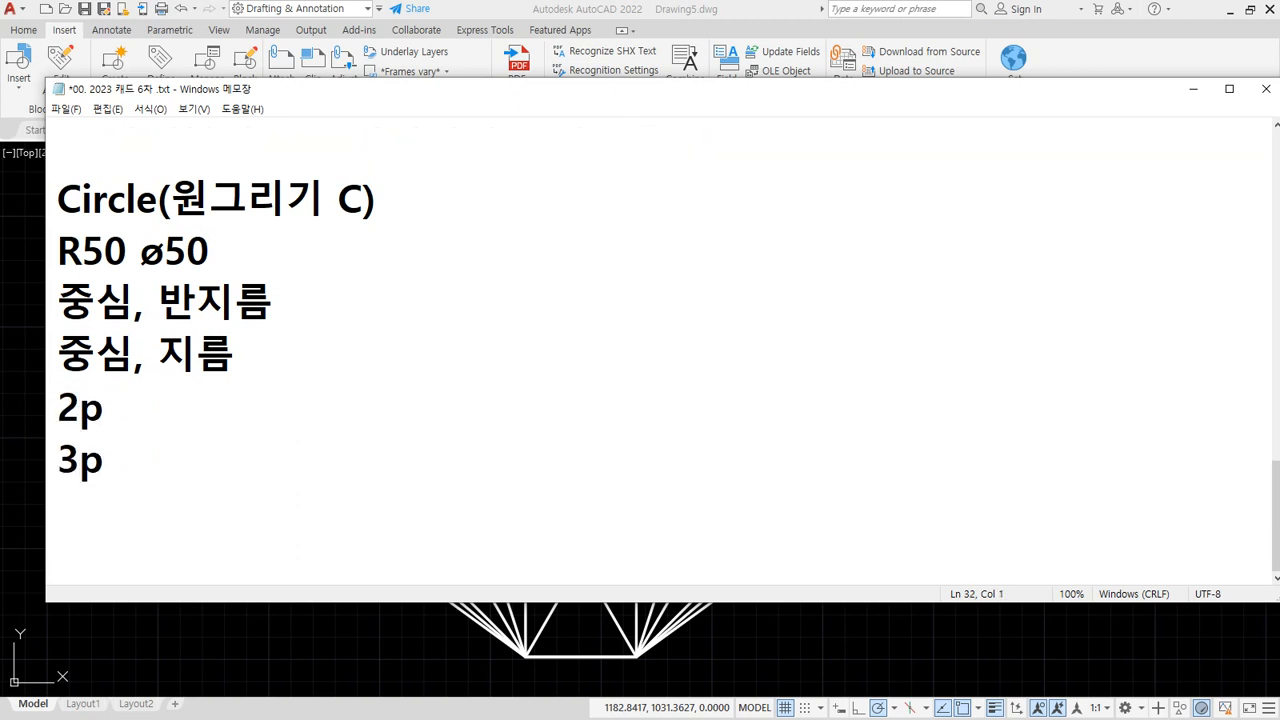
{"action": "type", "text": "TTR"}
Annotate 2p (두점을 통과하는 원) and 3p (세점을 통과하는 원), and start the TTR explanation
{"action": "key", "text": "Up"}
{"action": "key", "text": "Up"}
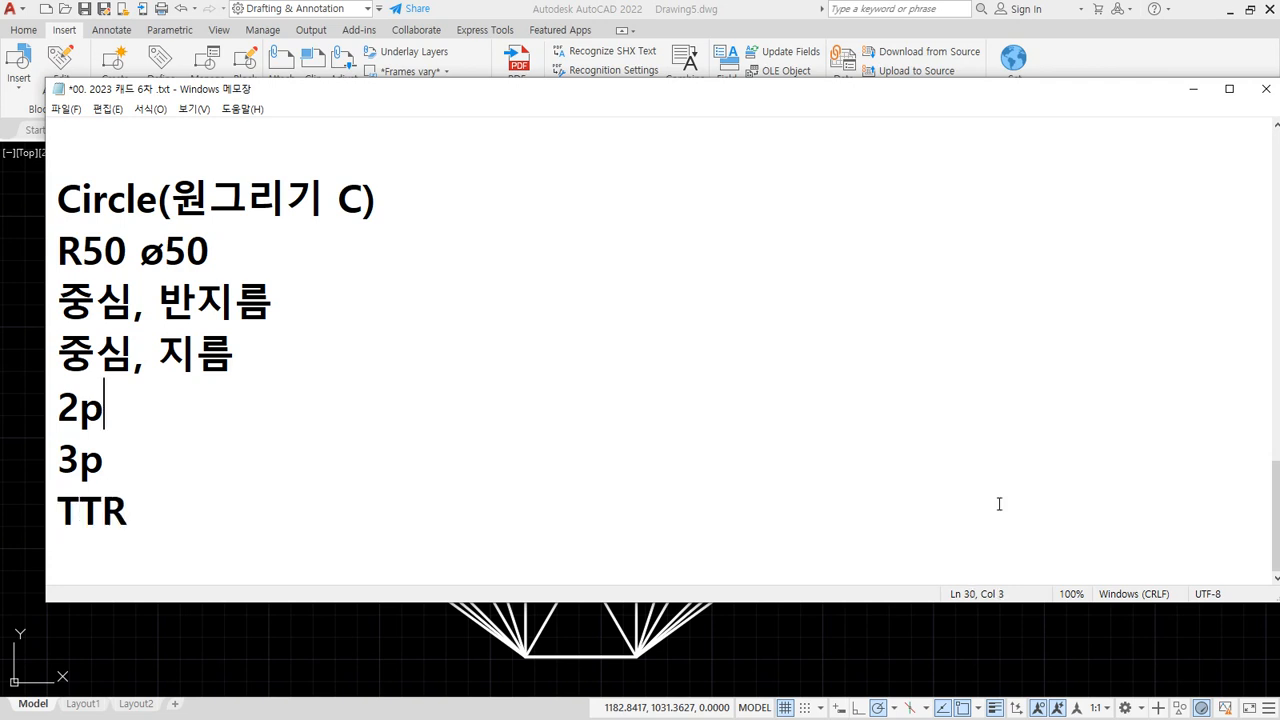
{"action": "type", "text": "(두점을 "}
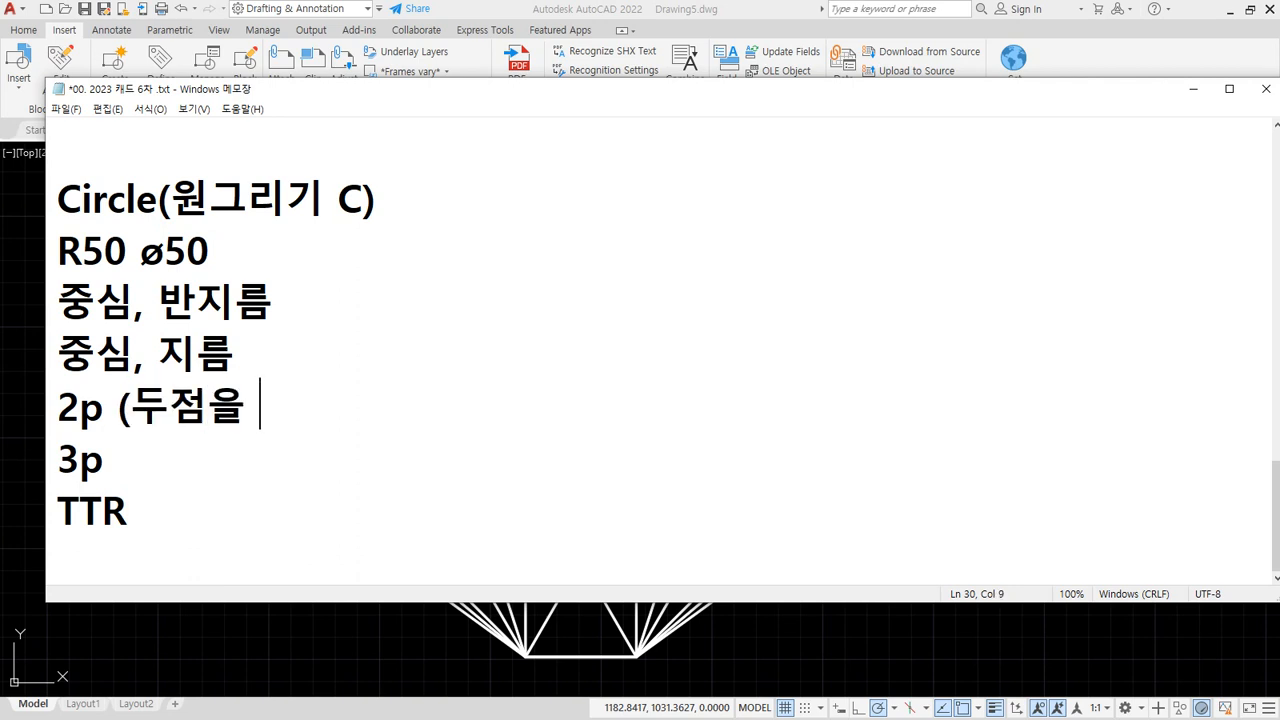
{"action": "type", "text": "통과하는 ㅇ원)"}
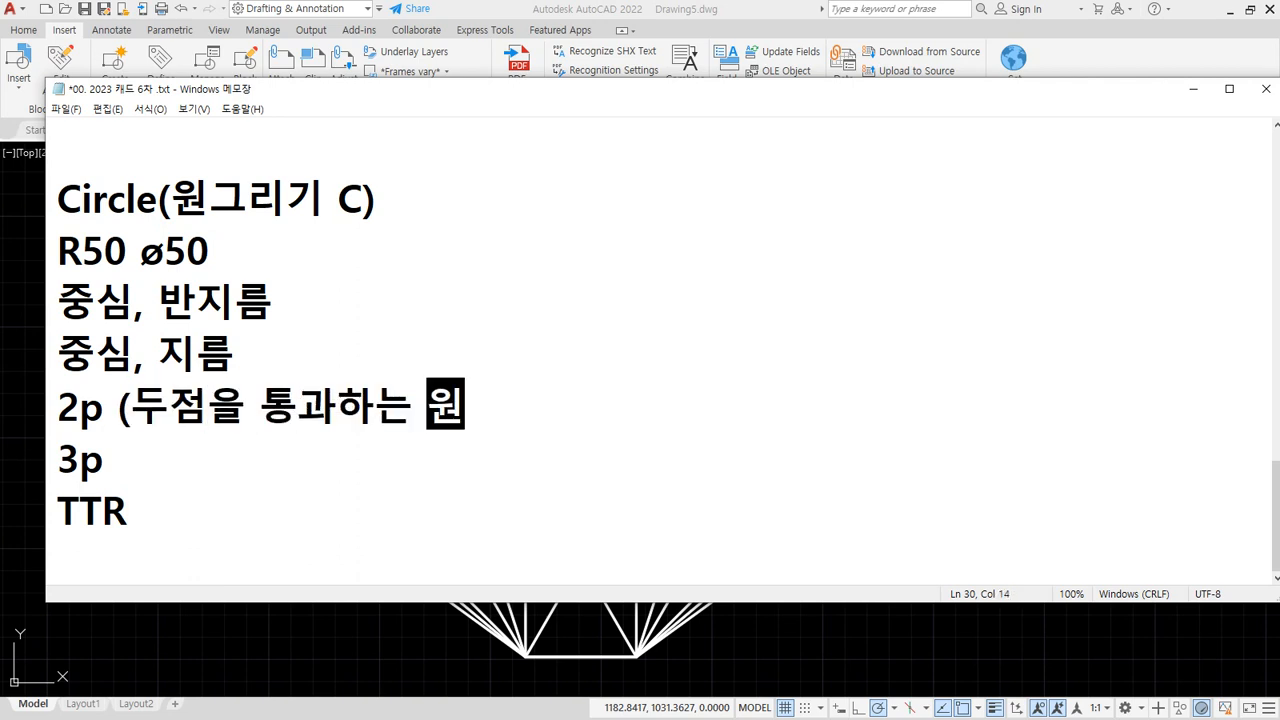
{"action": "key", "text": "Down"}
{"action": "type", "text": "("}
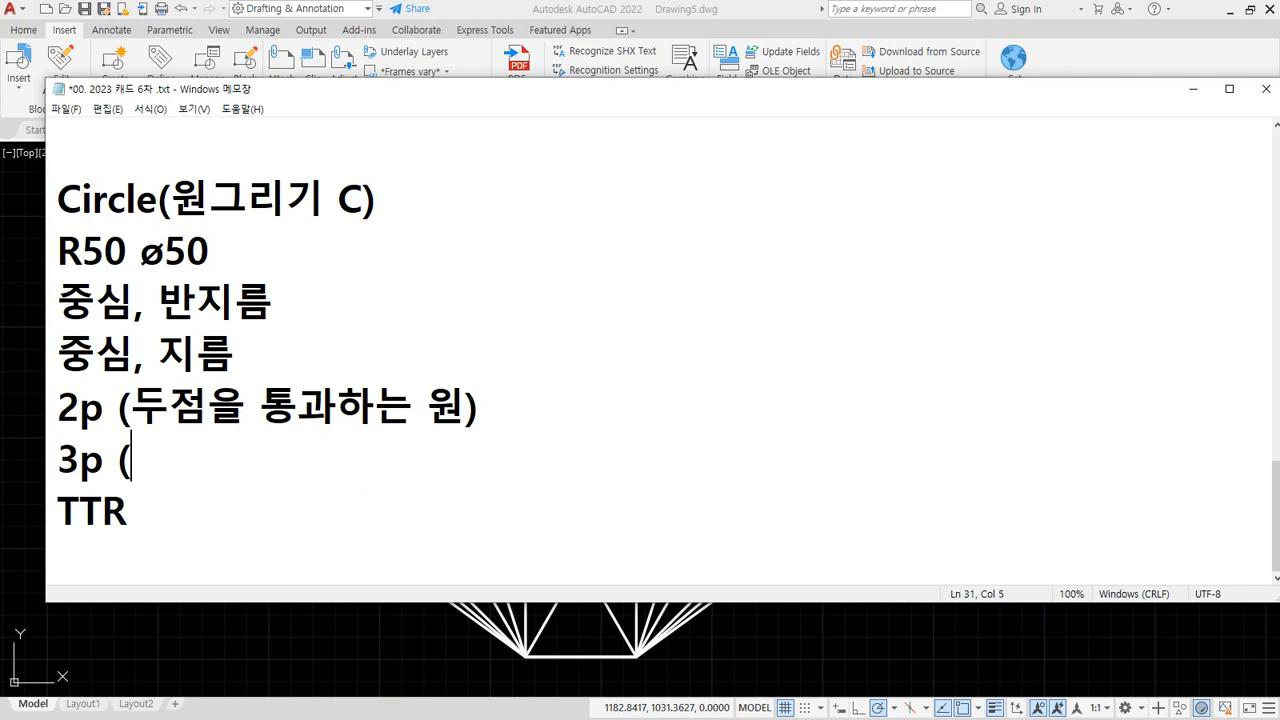
{"action": "type", "text": "세점을 통과하는 원)"}
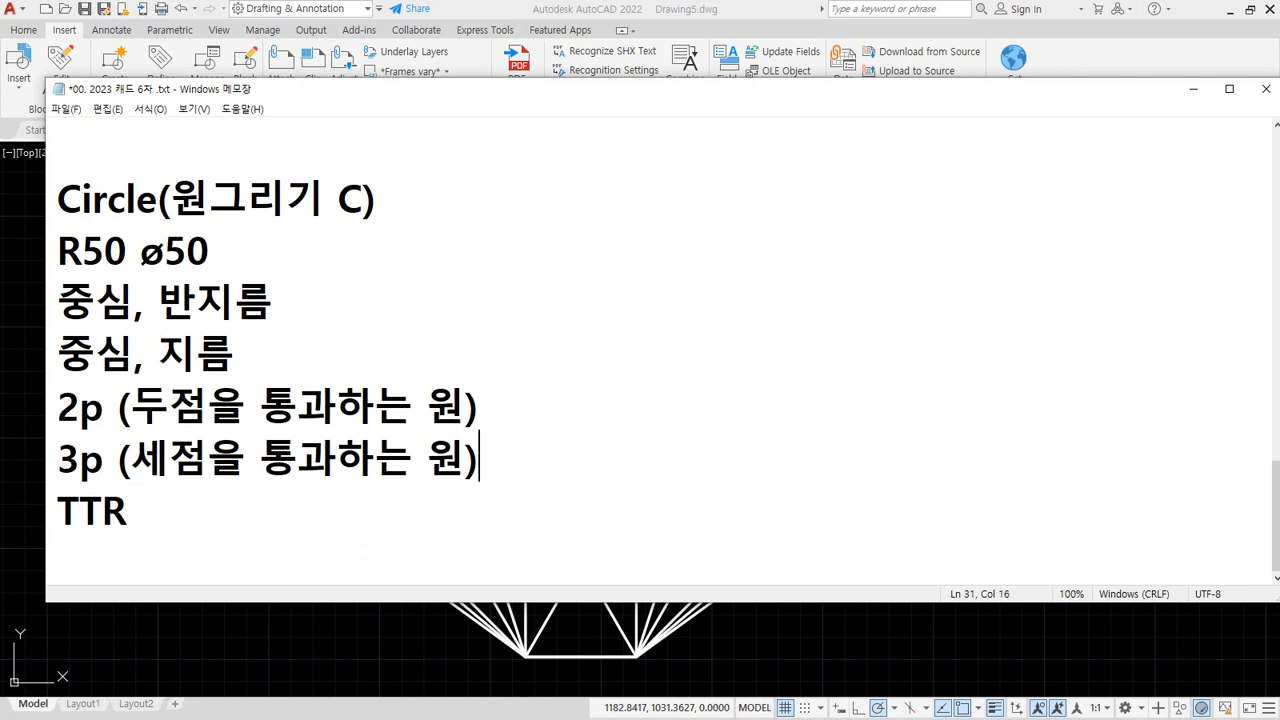
{"action": "key", "text": "Down"}
{"action": "type", "text": "(Tange"}
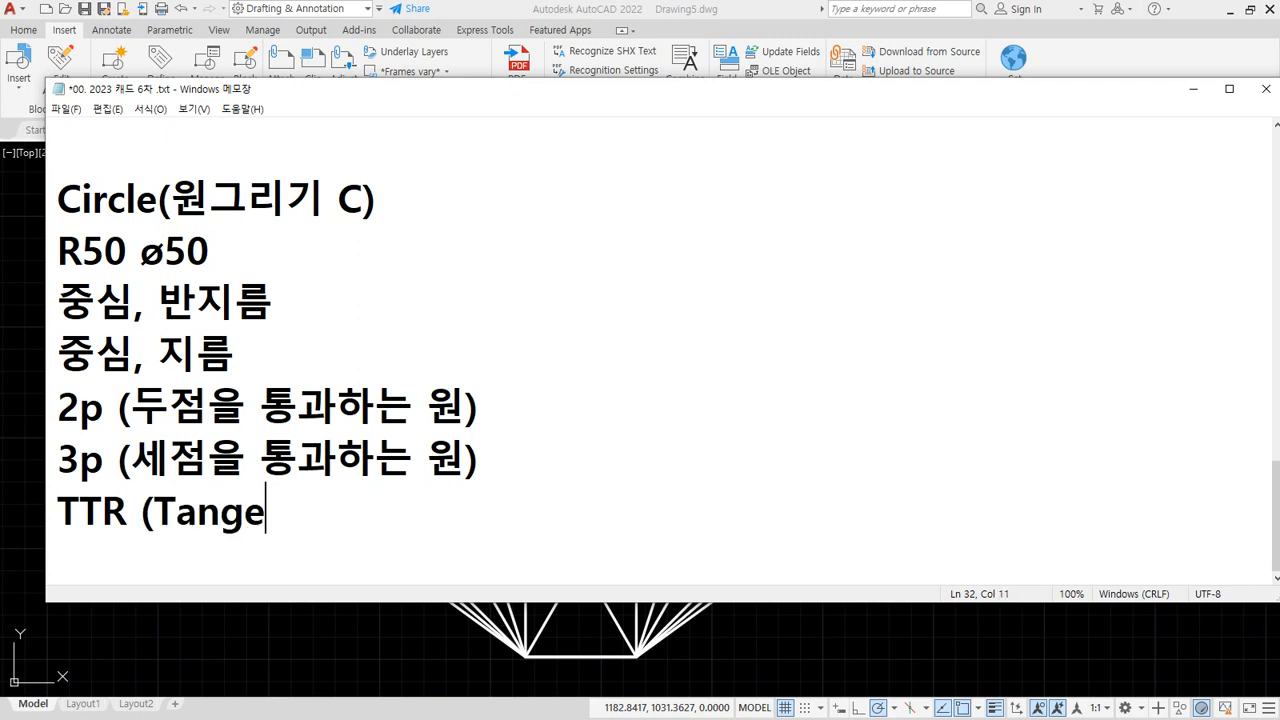
{"action": "type", "text": "nt, Tan"}
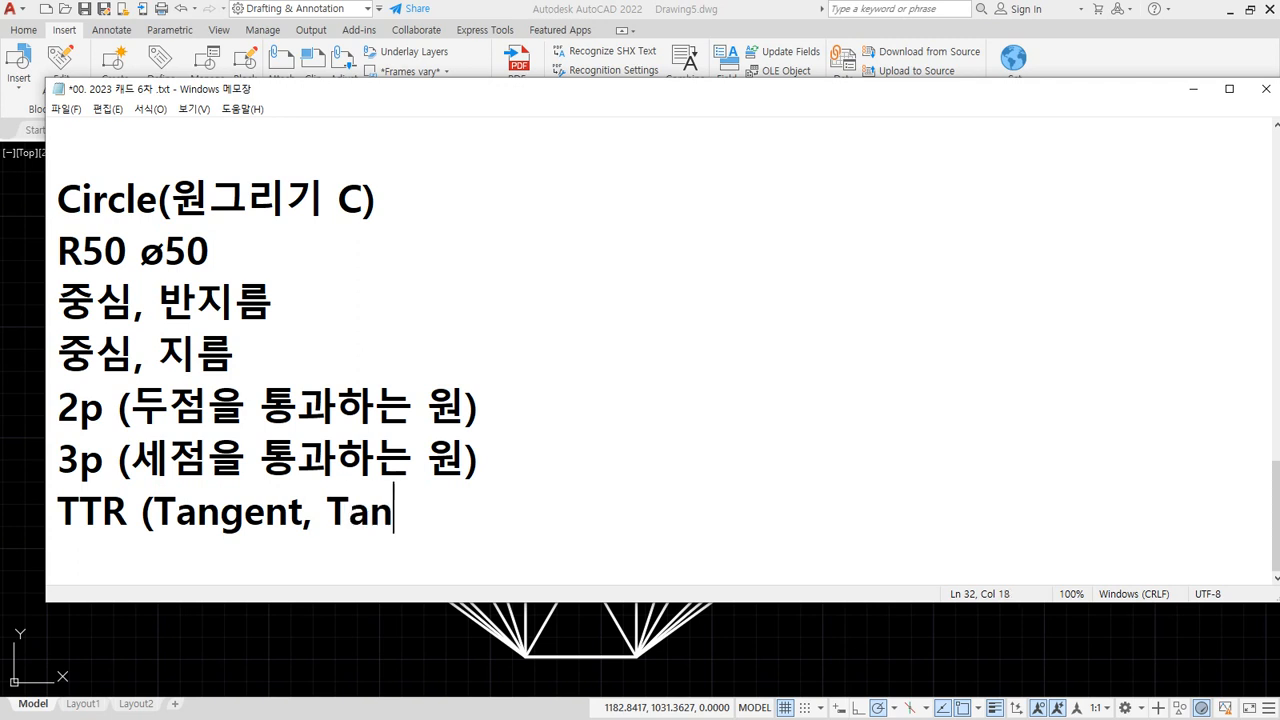
{"action": "type", "text": "gent"}
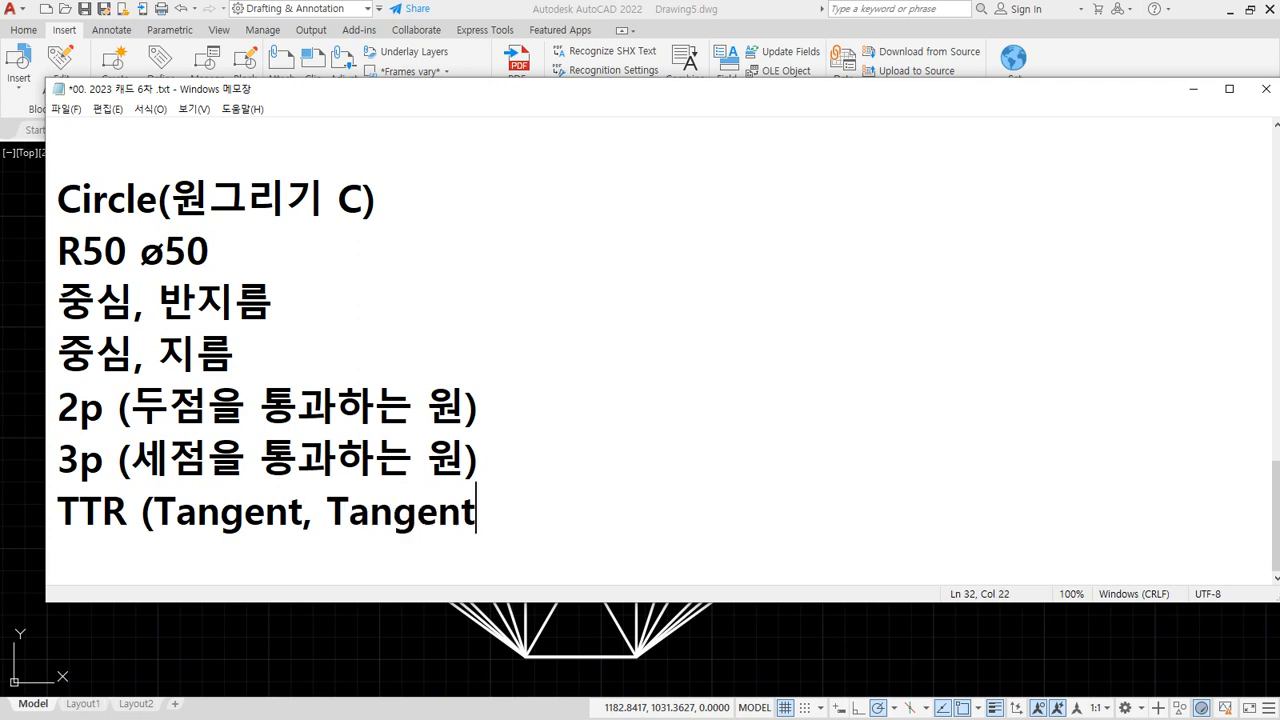
{"action": "type", "text": ", Radius"}
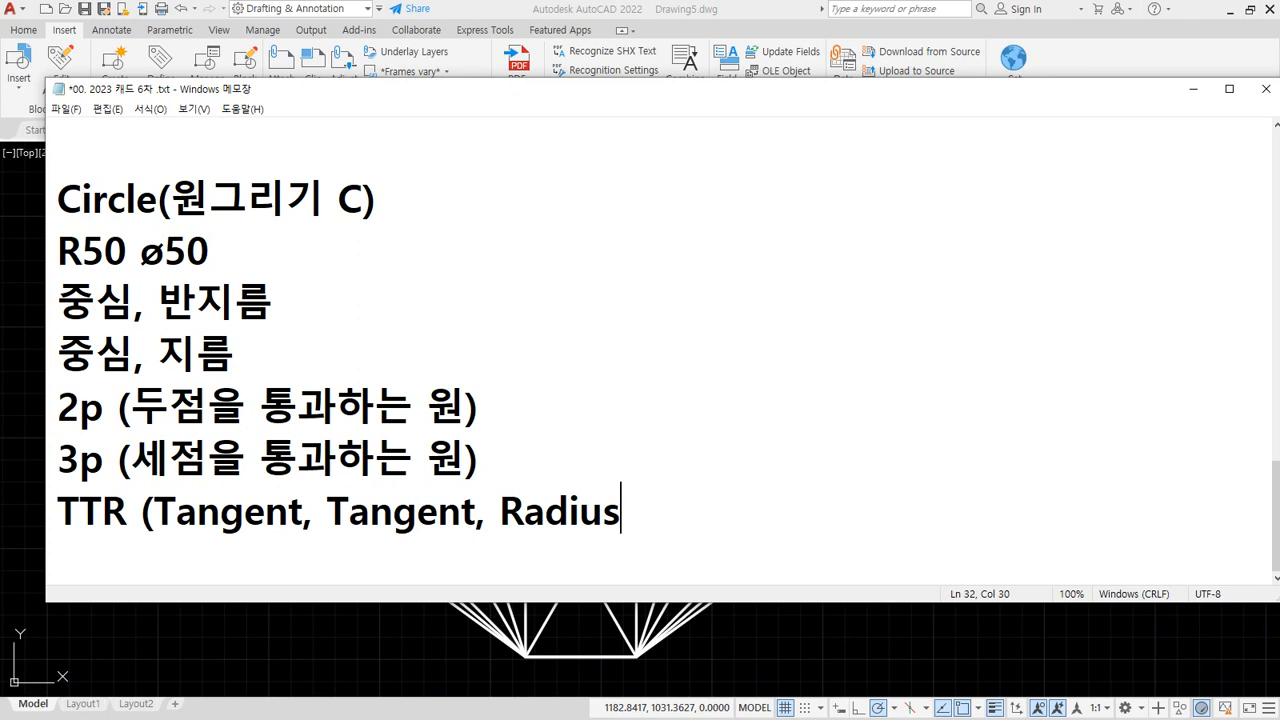
{"action": "type", "text": " 2갱의 객에체 접"}
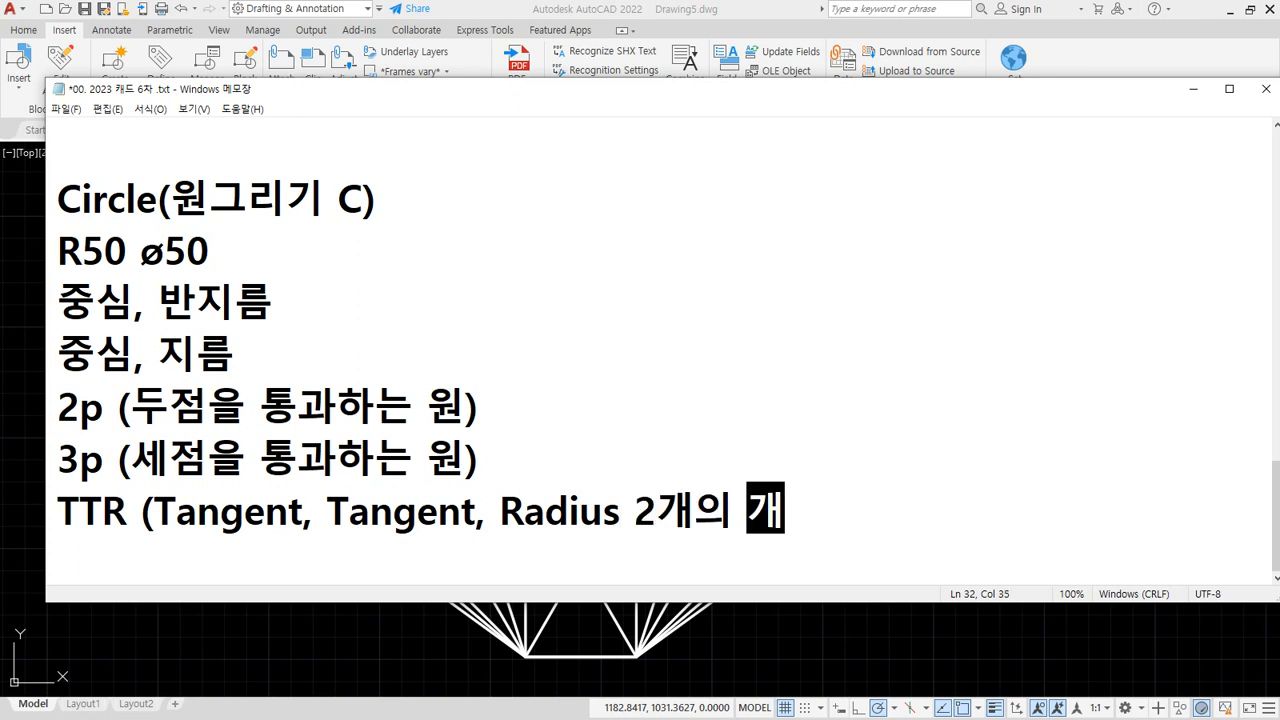
Finish the TTR note '2개의 객체에 접하면서 반지름이 R인 원)' and move it onto its own line
{"action": "key", "text": "BackSpace"}
{"action": "key", "text": "BackSpace"}
{"action": "key", "text": "BackSpace"}
{"action": "key", "text": "BackSpace"}
{"action": "key", "text": "BackSpace"}
{"action": "key", "text": "BackSpace"}
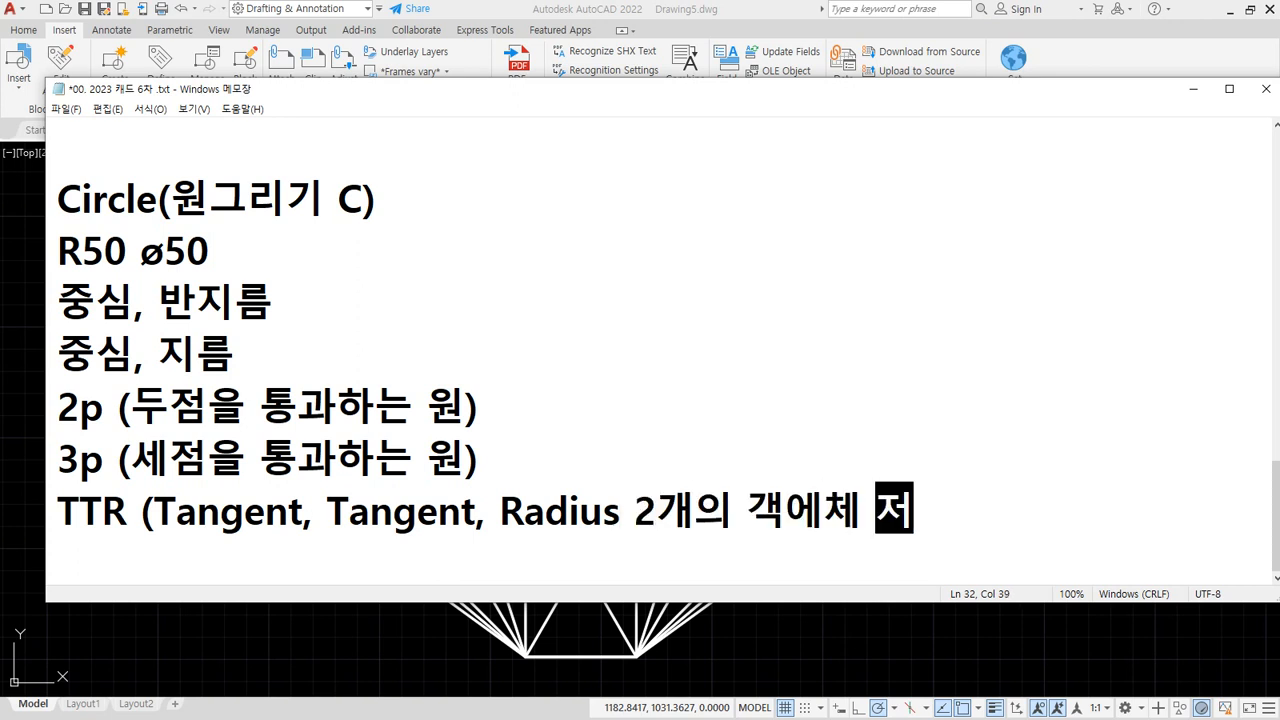
{"action": "type", "text": "체에 접하면"}
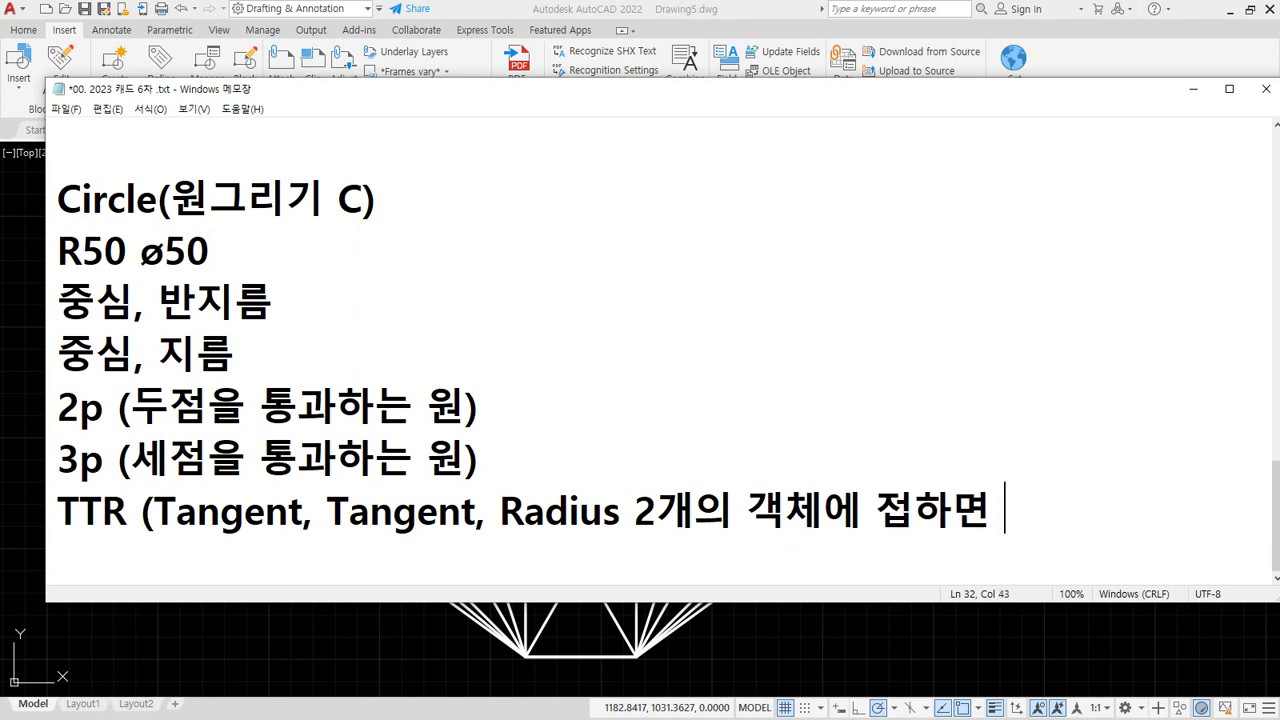
{"action": "key", "text": "BackSpace"}
{"action": "type", "text": "서"}
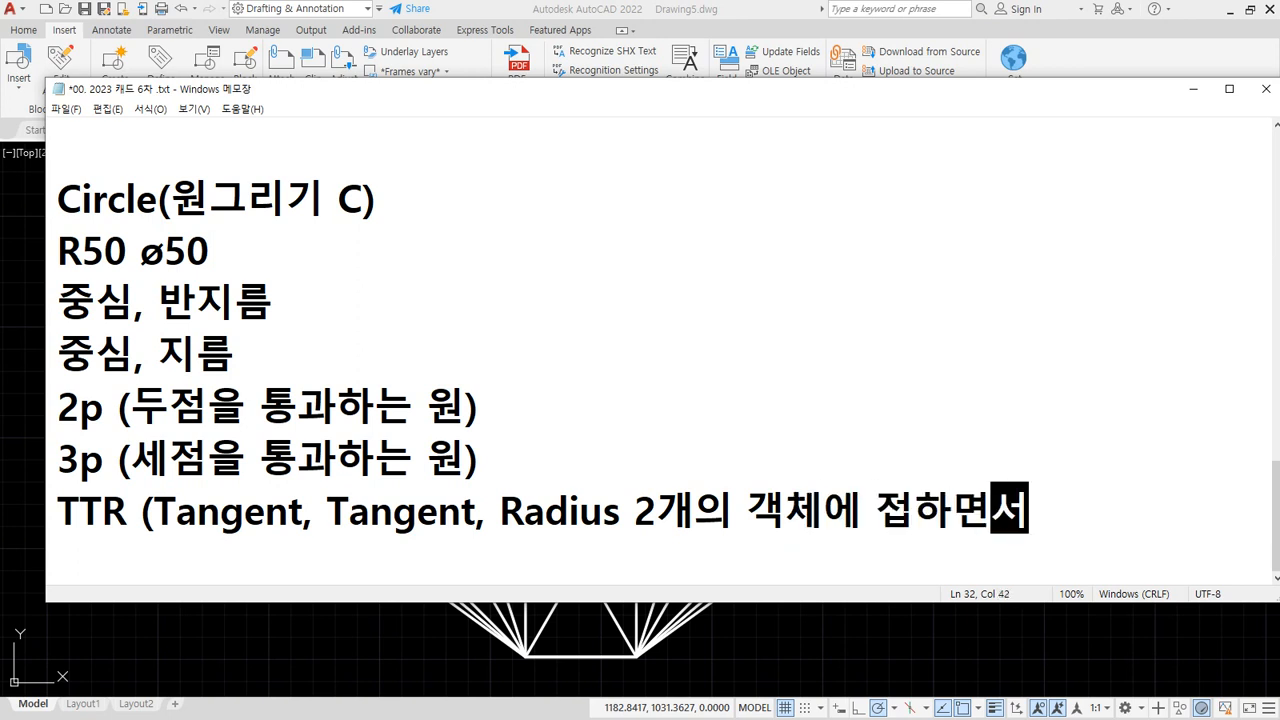
{"action": "type", "text": " 반지르름이"}
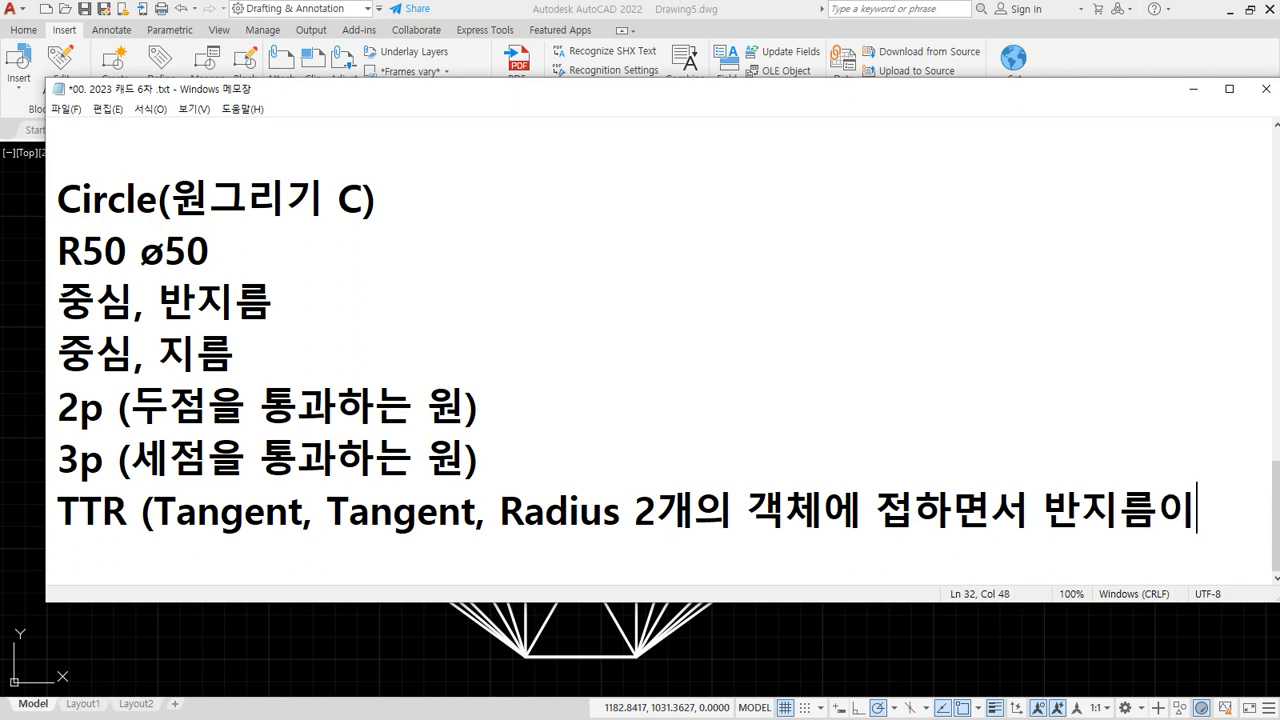
{"action": "type", "text": " R 인원)"}
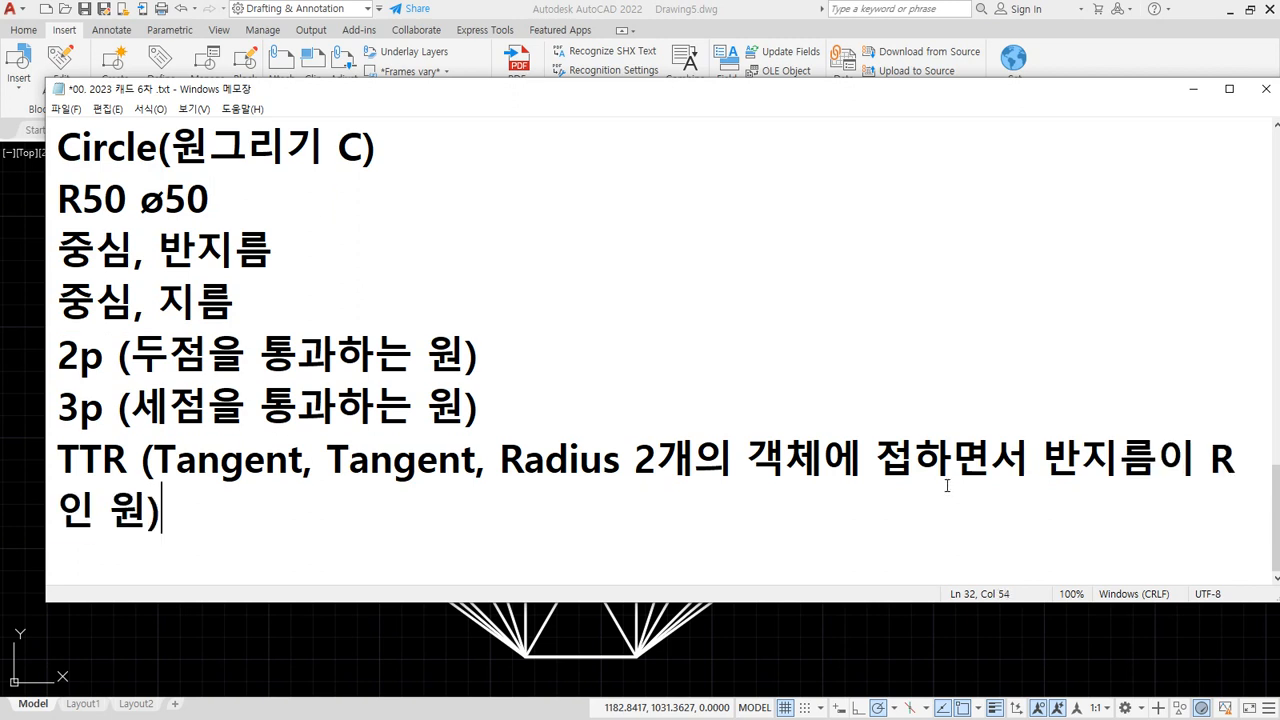
{"action": "left_click", "coordinate": [634, 461]}
{"action": "key", "text": "Return"}
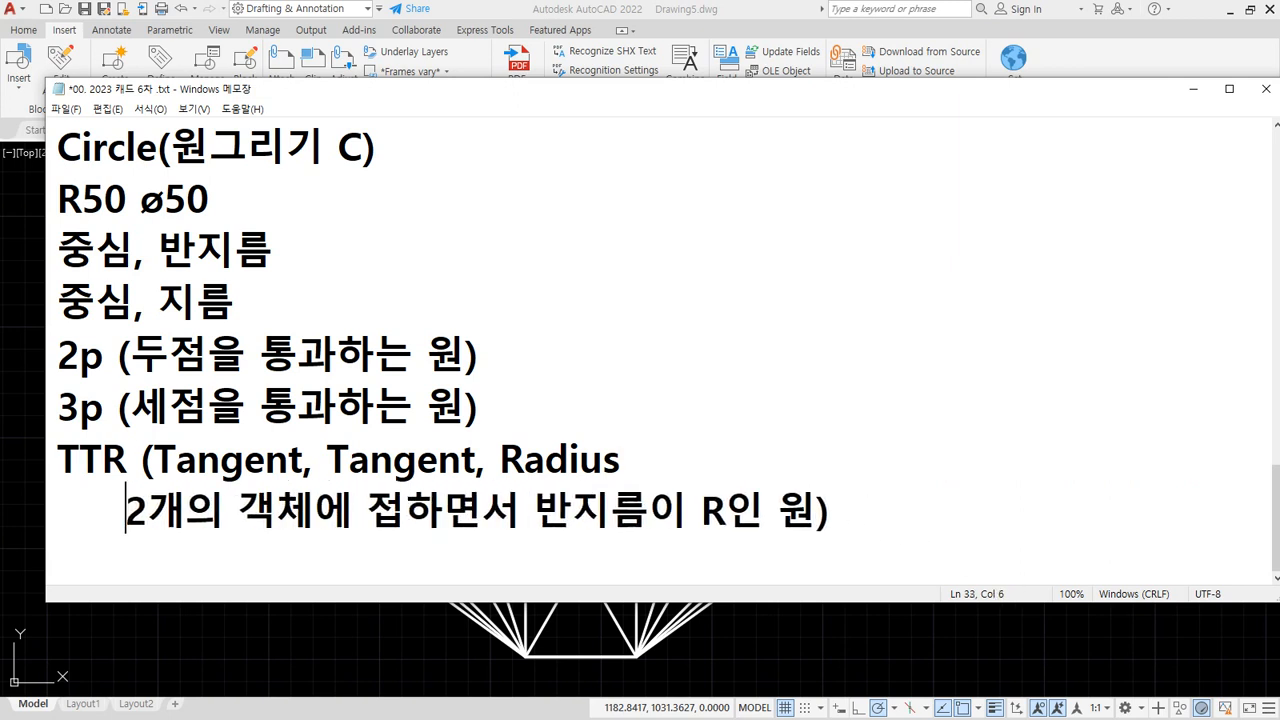
Close the parenthesis after 'Tangent, Tangent, Radius' and remove the extra ')' from the explanation line
{"action": "key", "text": "Up"}
{"action": "key", "text": "End"}
{"action": "key", "text": "BackSpace"}
{"action": "type", "text": ")"}
{"action": "key", "text": "Down"}
{"action": "key", "text": "End"}
{"action": "key", "text": "BackSpace"}
{"action": "key", "text": "Home"}
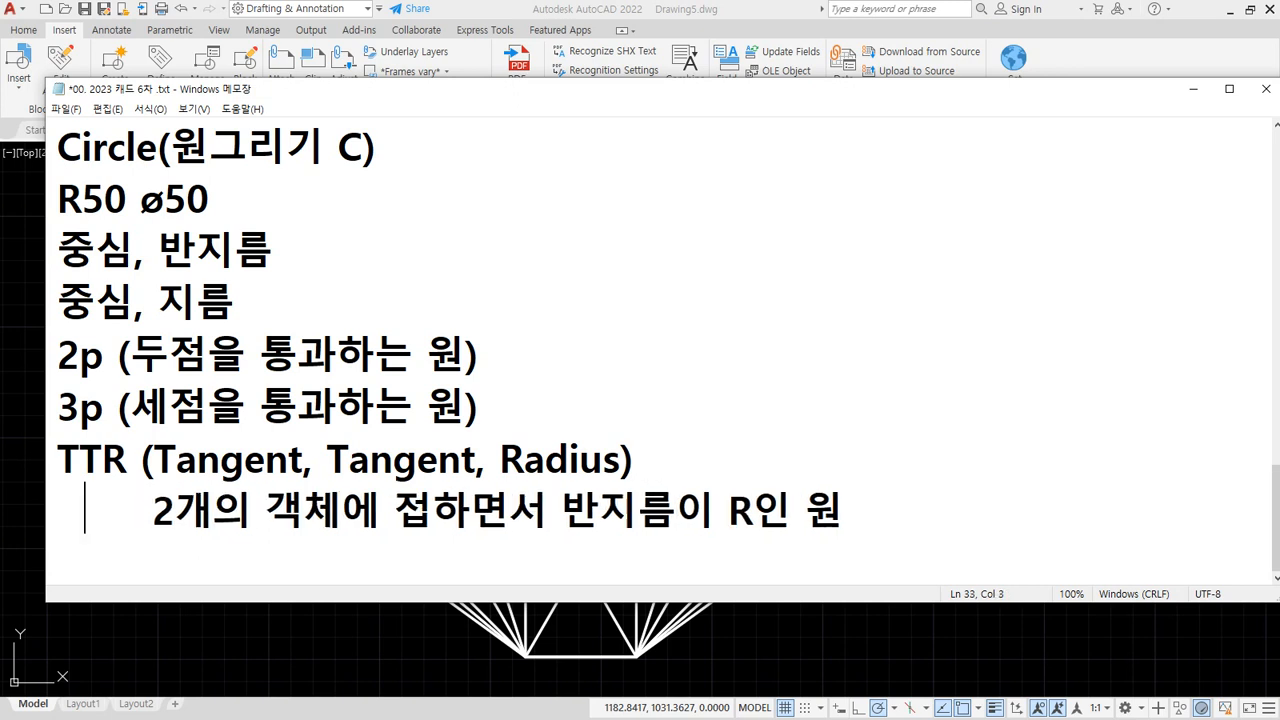
{"action": "key", "text": "End"}
Add a new line reading 'Tan, Tan, Tan - 3개의 객체에 접하는 원'
{"action": "key", "text": "Return"}
{"action": "type", "text": "ㅆㅅ"}
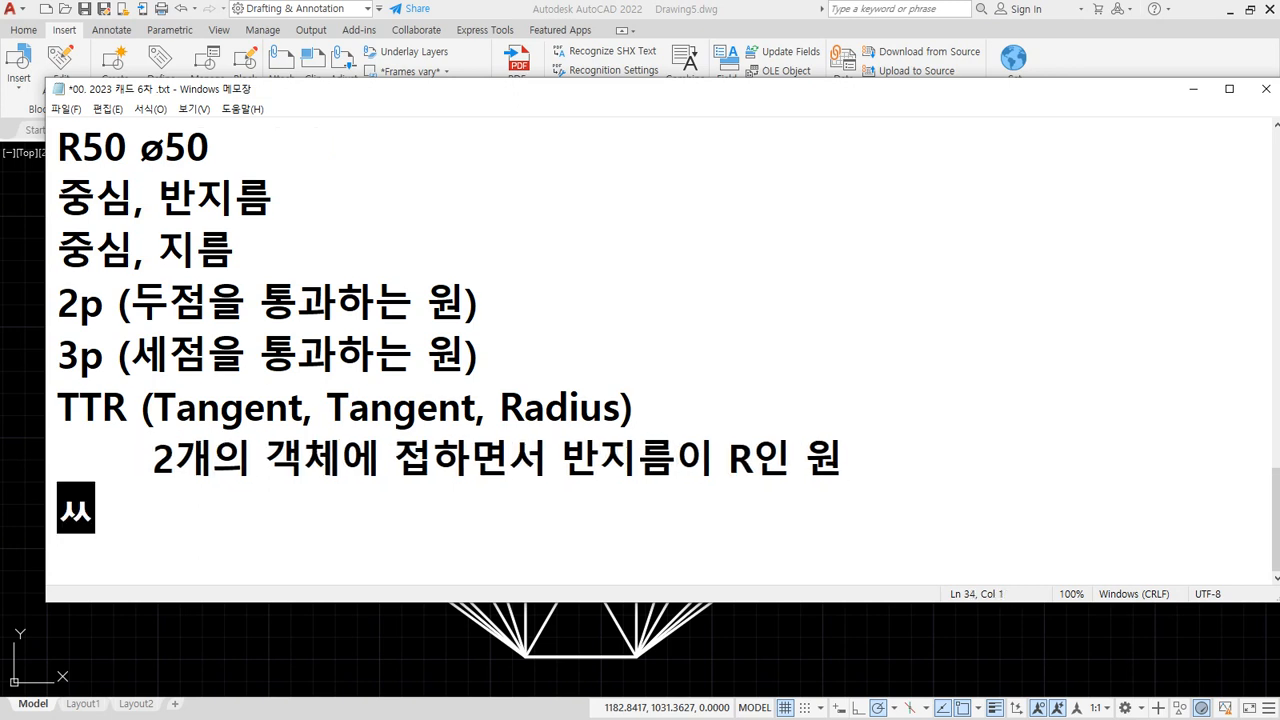
{"action": "key", "text": "BackSpace"}
{"action": "key", "text": "BackSpace"}
{"action": "type", "text": "Tan"}
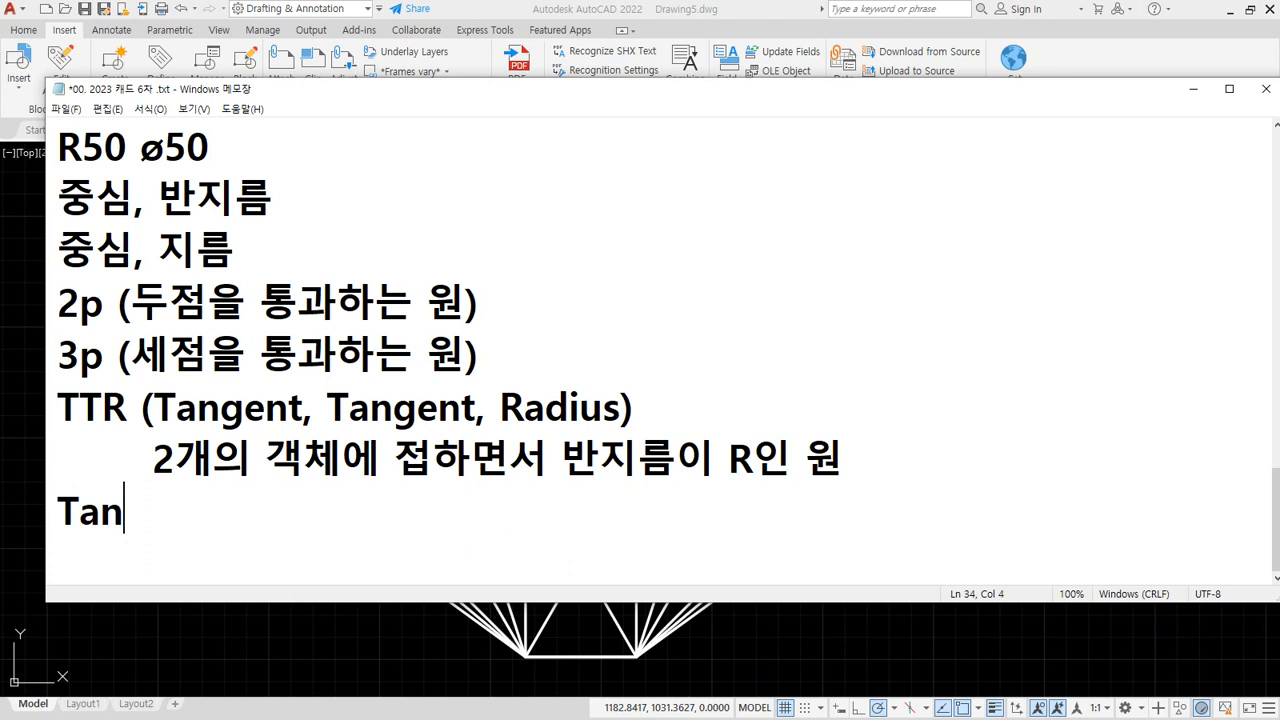
{"action": "type", "text": ", Tan, "}
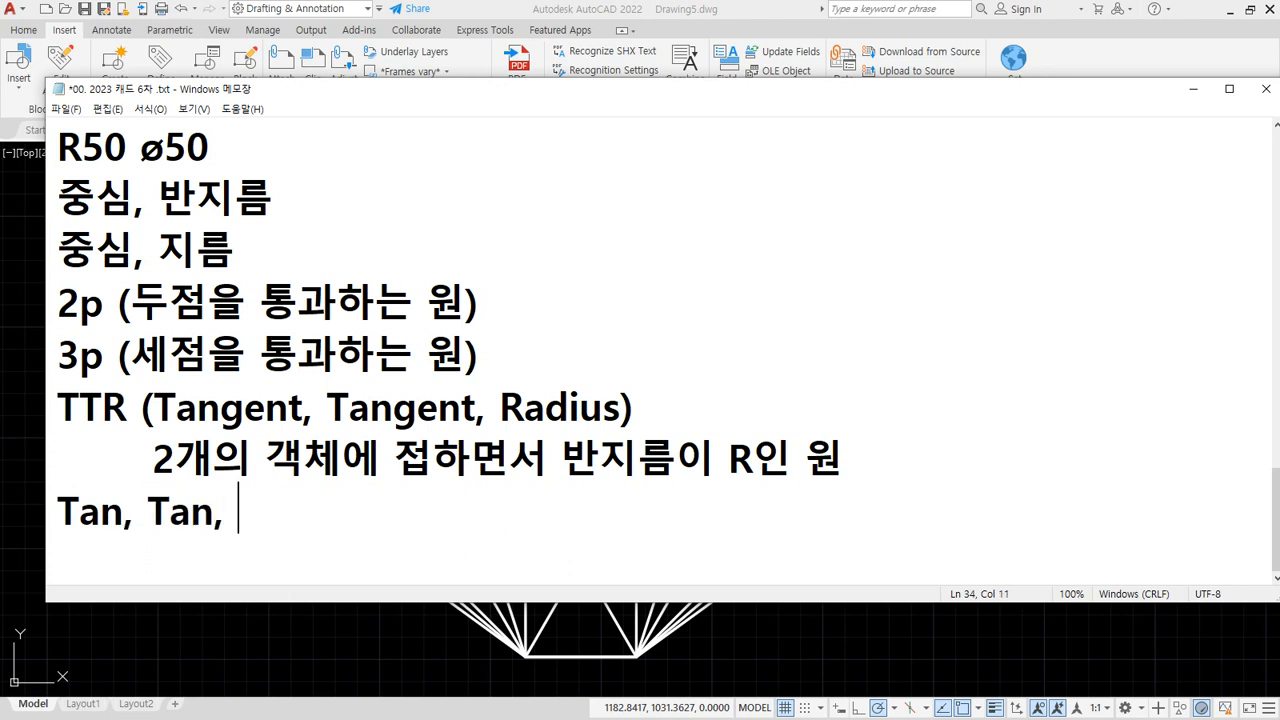
{"action": "type", "text": "Tan - 3ㄱ"}
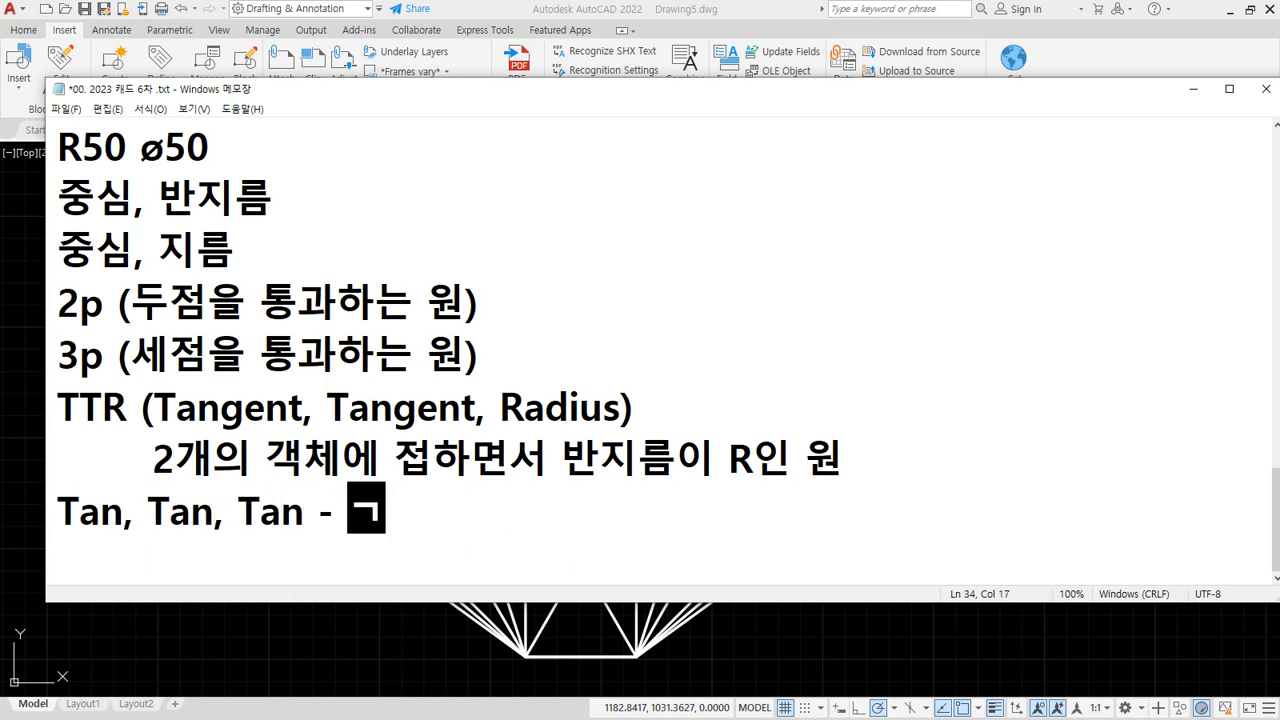
{"action": "key", "text": "BackSpace"}
{"action": "type", "text": "3ㄱ개의 객체"}
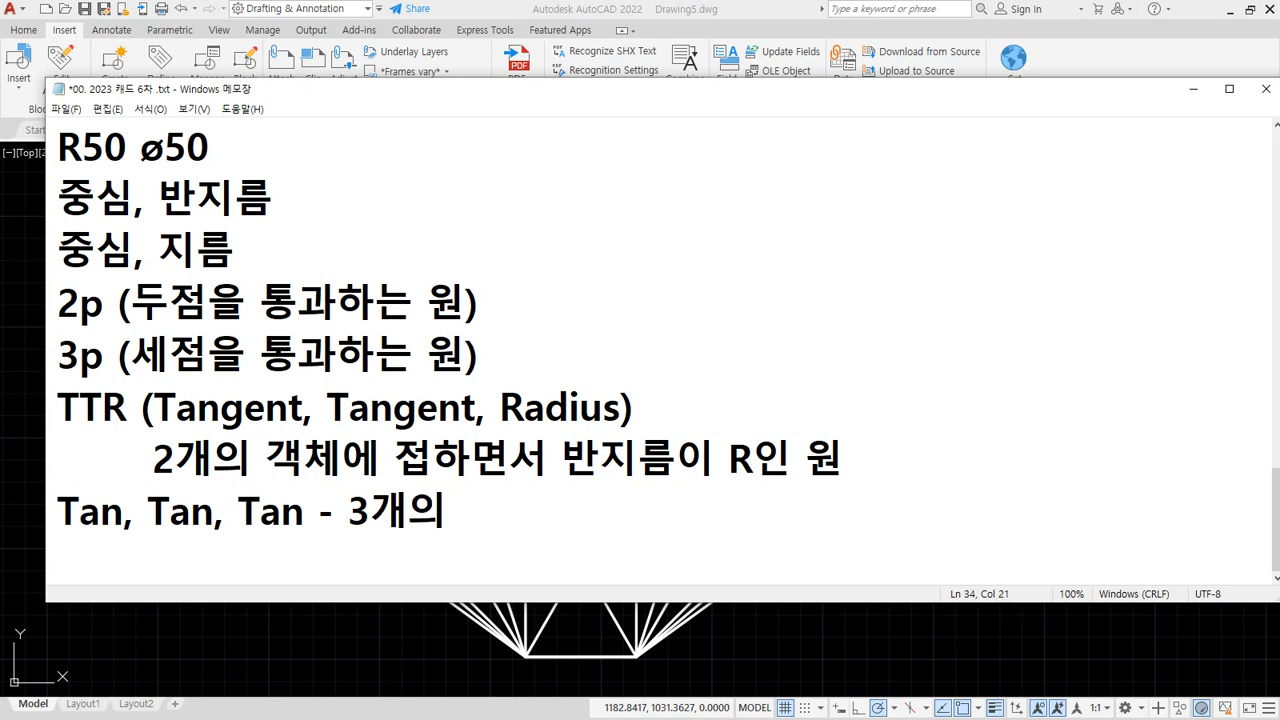
{"action": "type", "text": "에 접하는 원"}
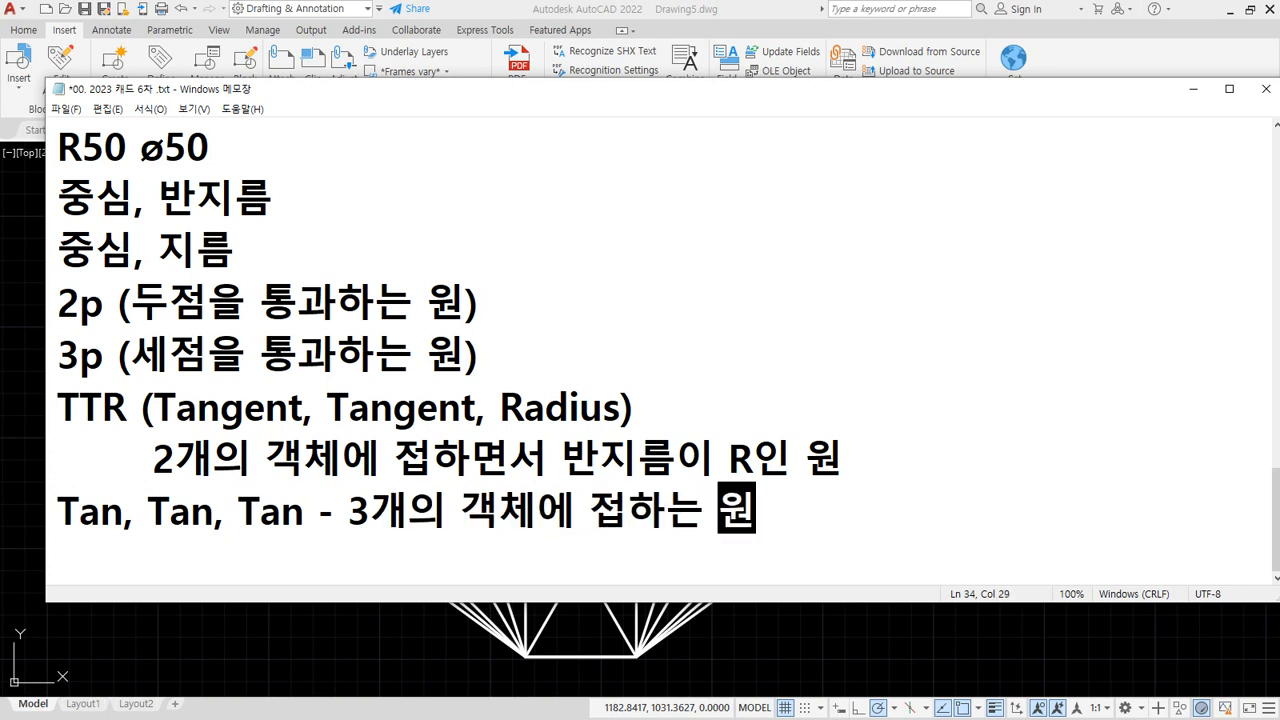
{"action": "key", "text": "Right"}
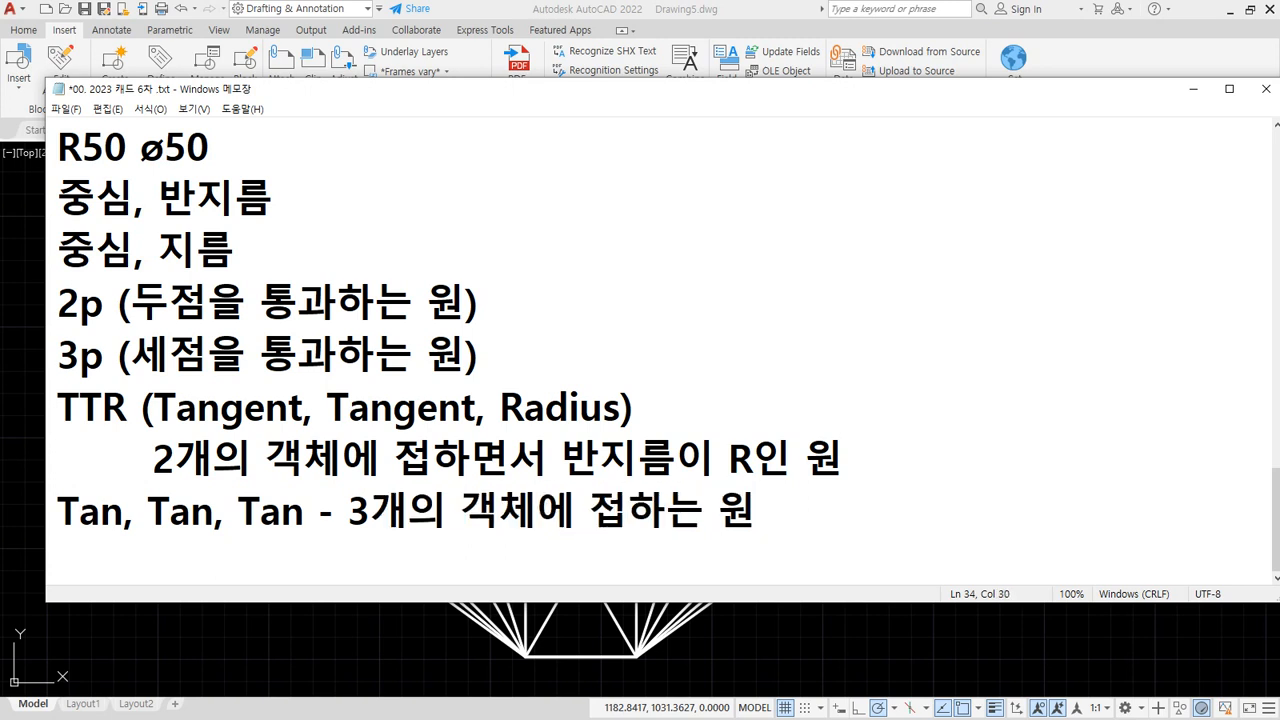
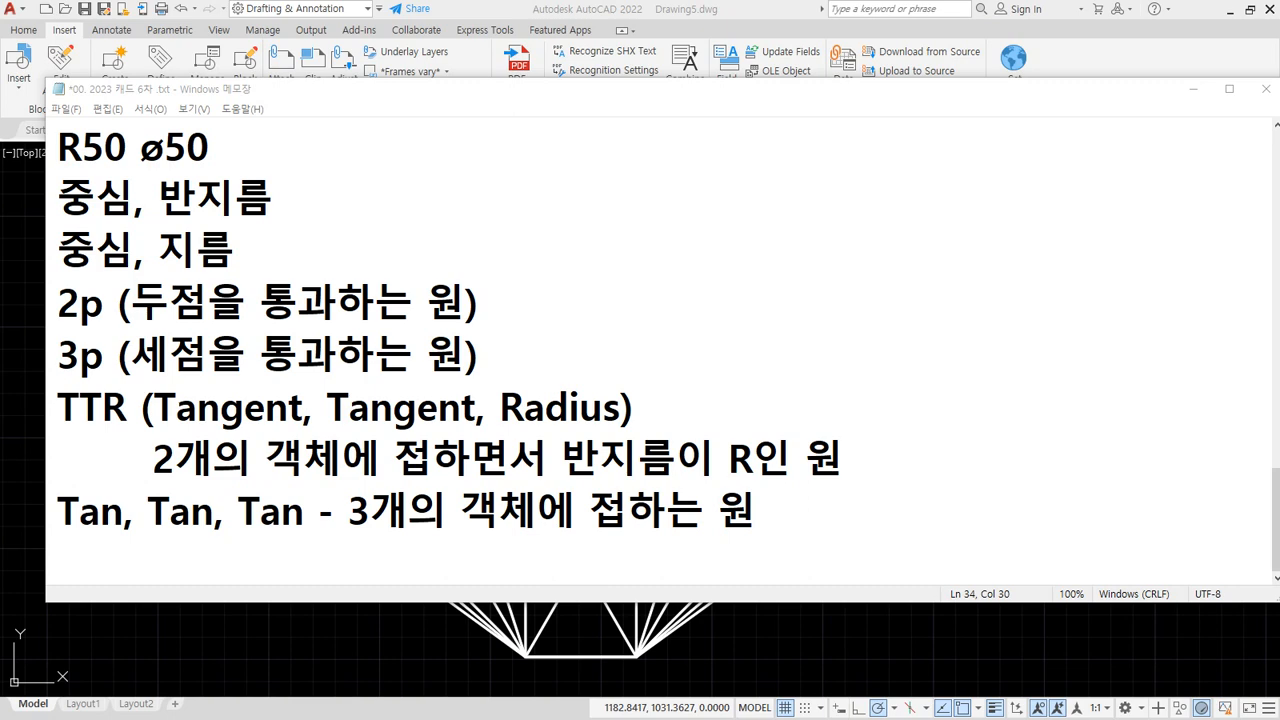
Bring the AutoCAD drawing of nested polygons back in front of the Notepad notes
{"action": "left_click", "coordinate": [479, 682]}
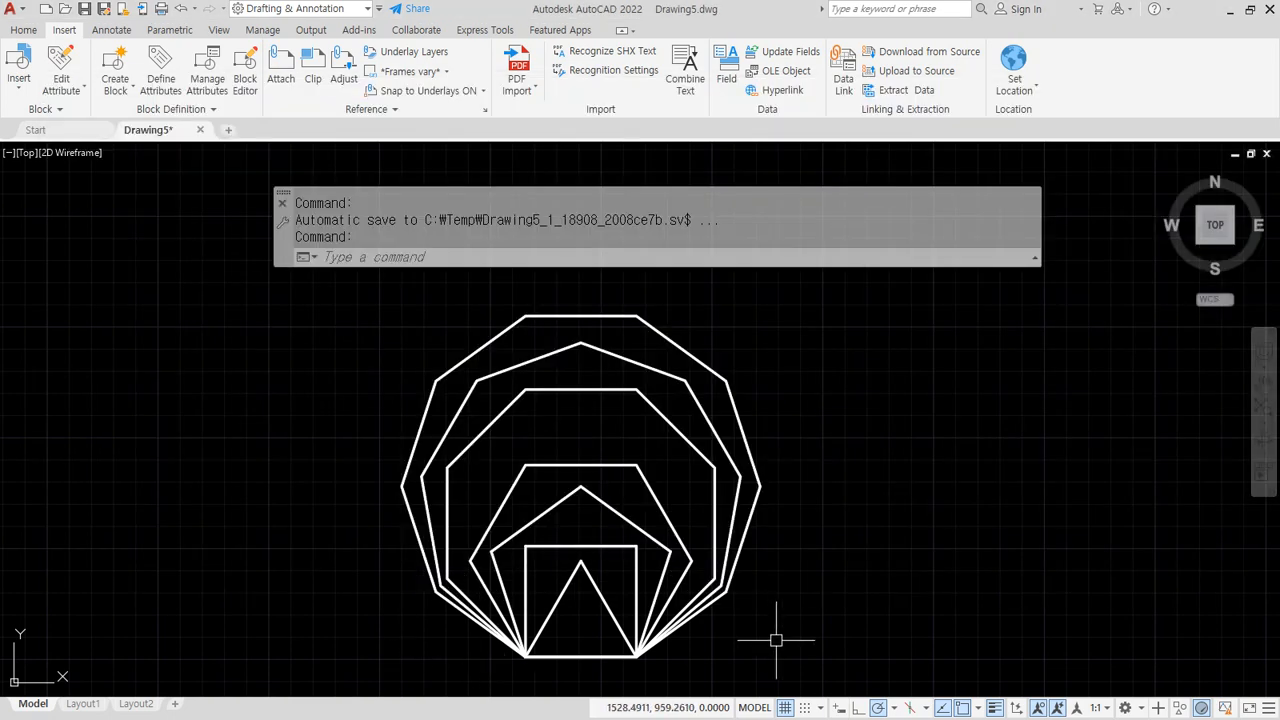
Erase all 16 nested polygons with a crossing window, then Zoom All (Z, A)
{"action": "left_click", "coordinate": [823, 672]}
{"action": "left_click", "coordinate": [326, 346]}
{"action": "key", "text": "Delete"}
{"action": "type", "text": "z"}
{"action": "key", "text": "Return"}
{"action": "type", "text": "a"}
{"action": "key", "text": "Return"}
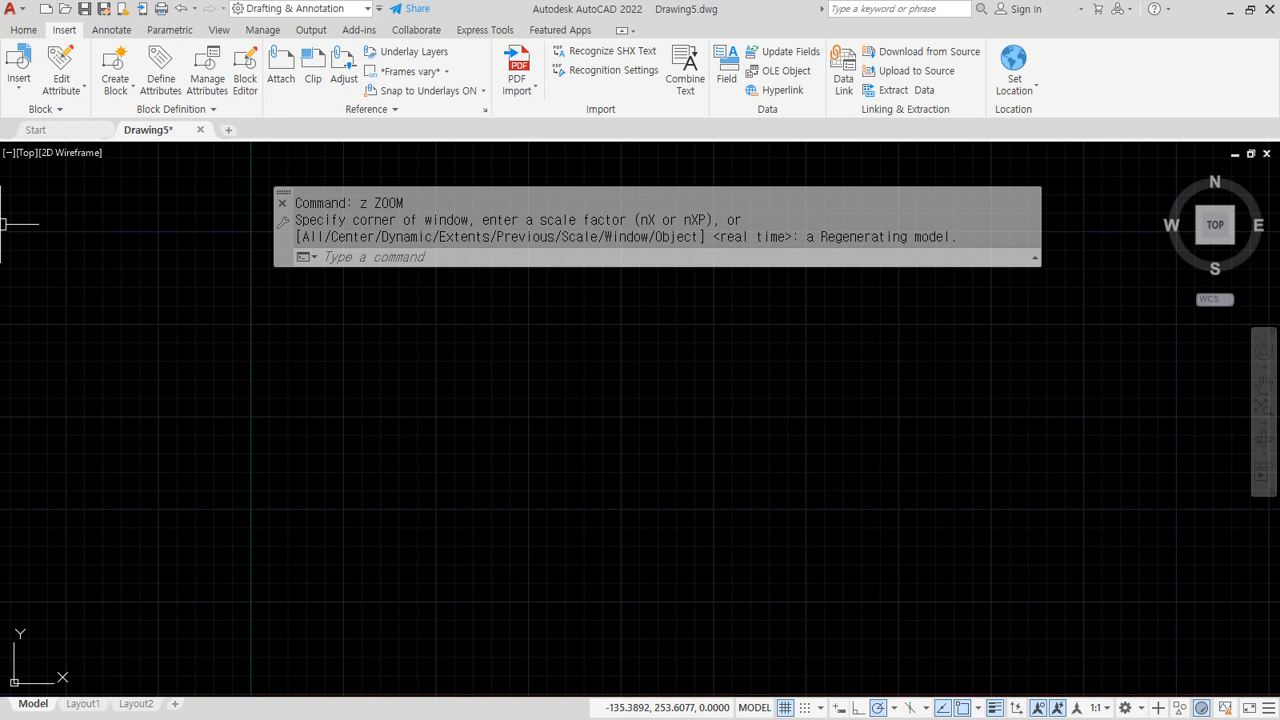
Show the Home tab tools, then mark the Circle heading at the top of the Notepad notes
{"action": "left_click", "coordinate": [23, 30]}
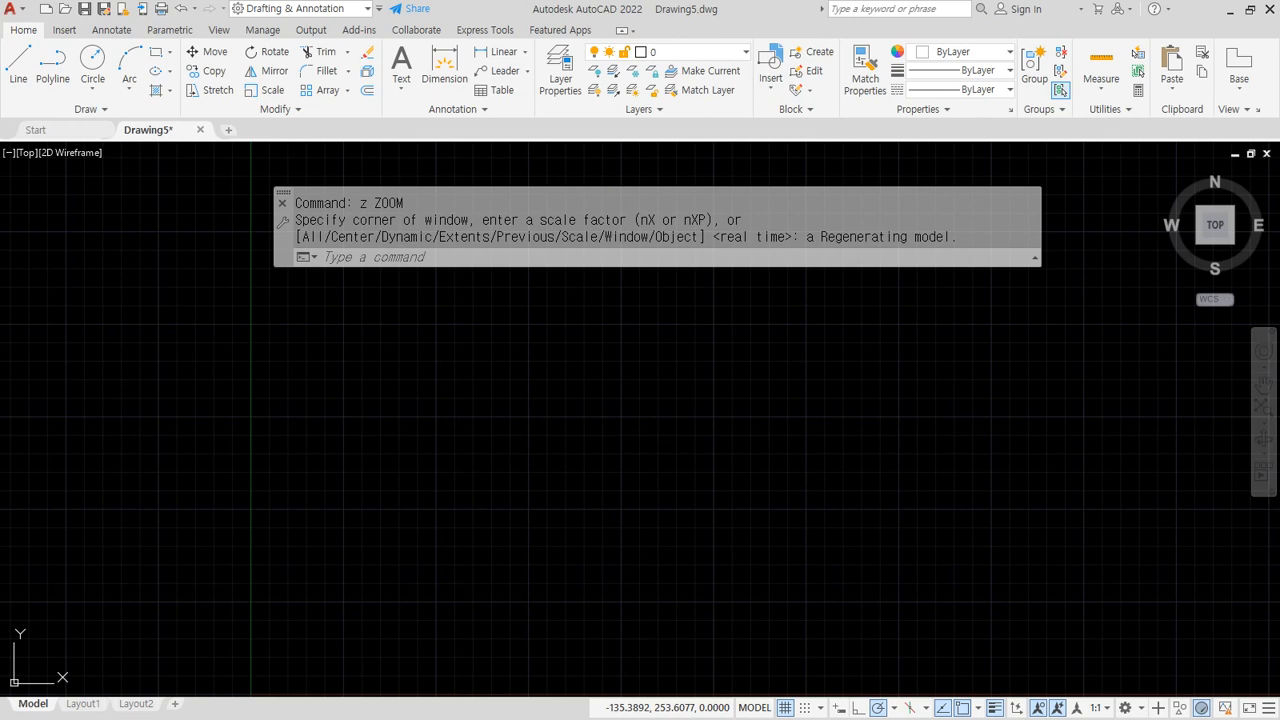
{"action": "key", "text": "alt+Tab"}
{"action": "scroll", "coordinate": [467, 380], "scroll_direction": "up", "scroll_amount": 1}
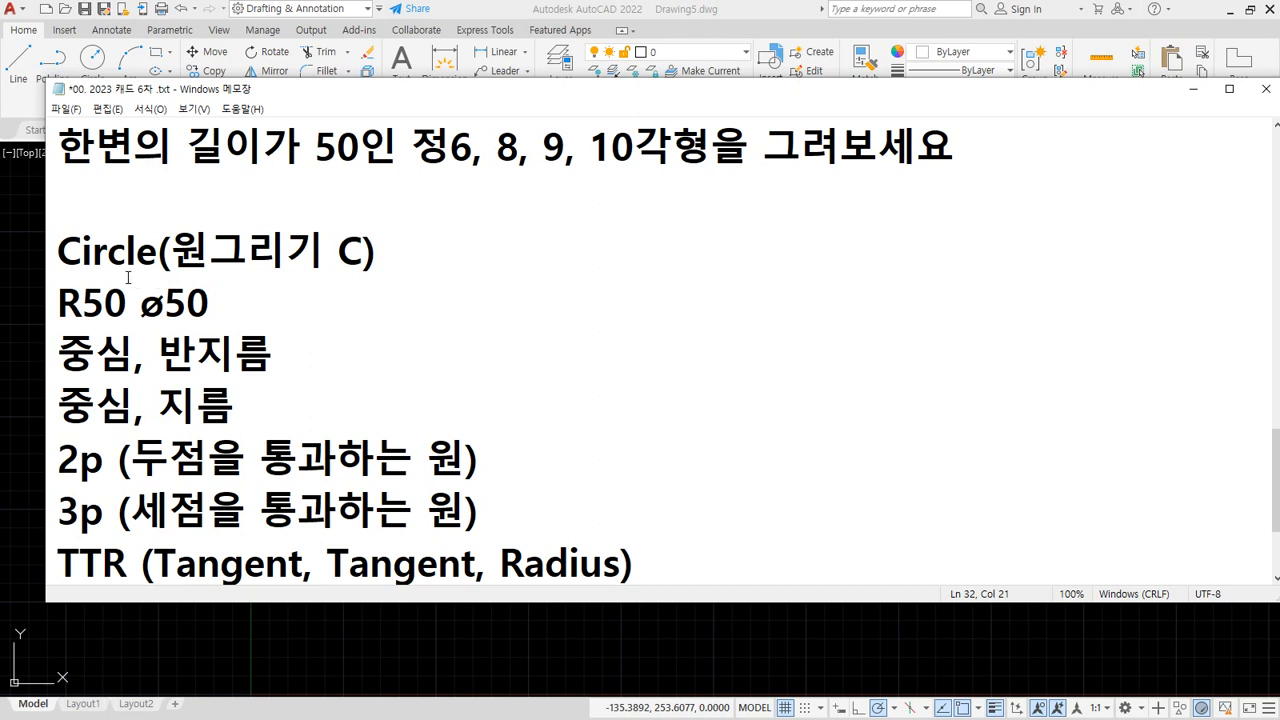
{"action": "mouse_move", "coordinate": [66, 266]}
{"action": "left_mouse_down"}
{"action": "mouse_move", "coordinate": [400, 282]}
{"action": "mouse_move", "coordinate": [70, 272]}
{"action": "left_mouse_up"}
{"action": "key", "text": "Escape"}
{"action": "left_click", "coordinate": [298, 9]}
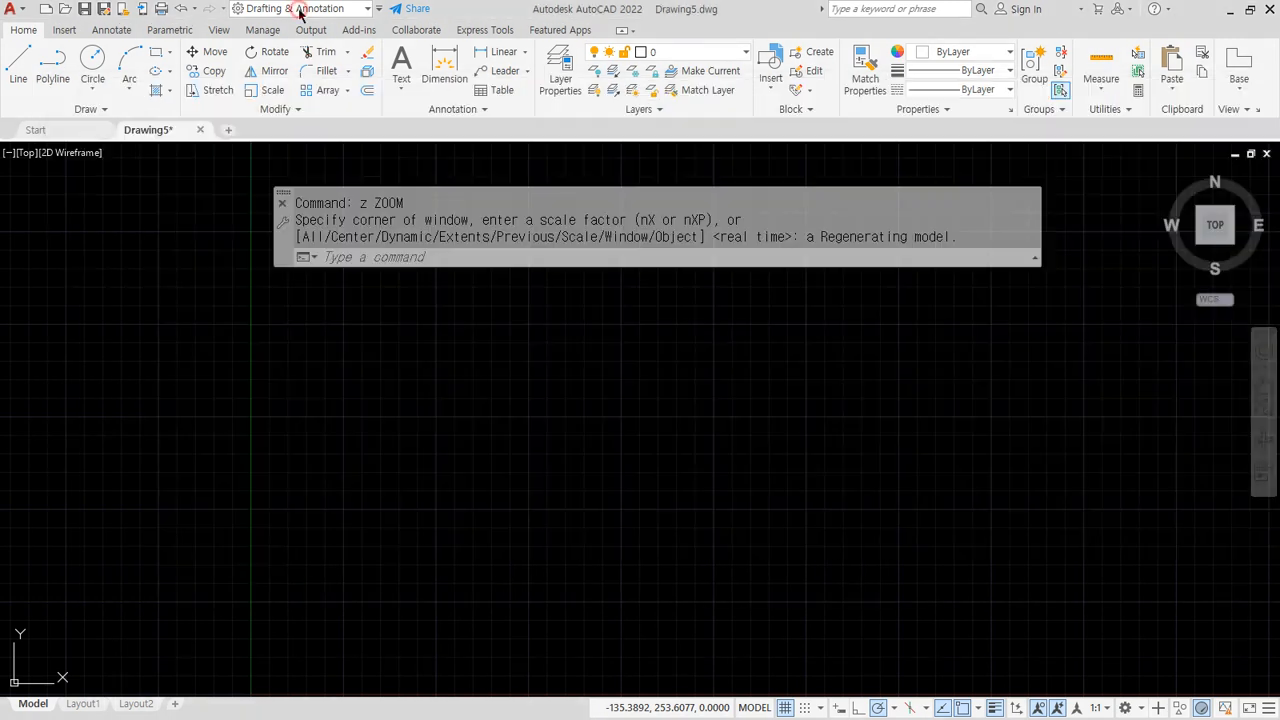
Display the Circle dropdown's drawing options, then underline the Circle heading in the notes
{"action": "left_click", "coordinate": [91, 95]}
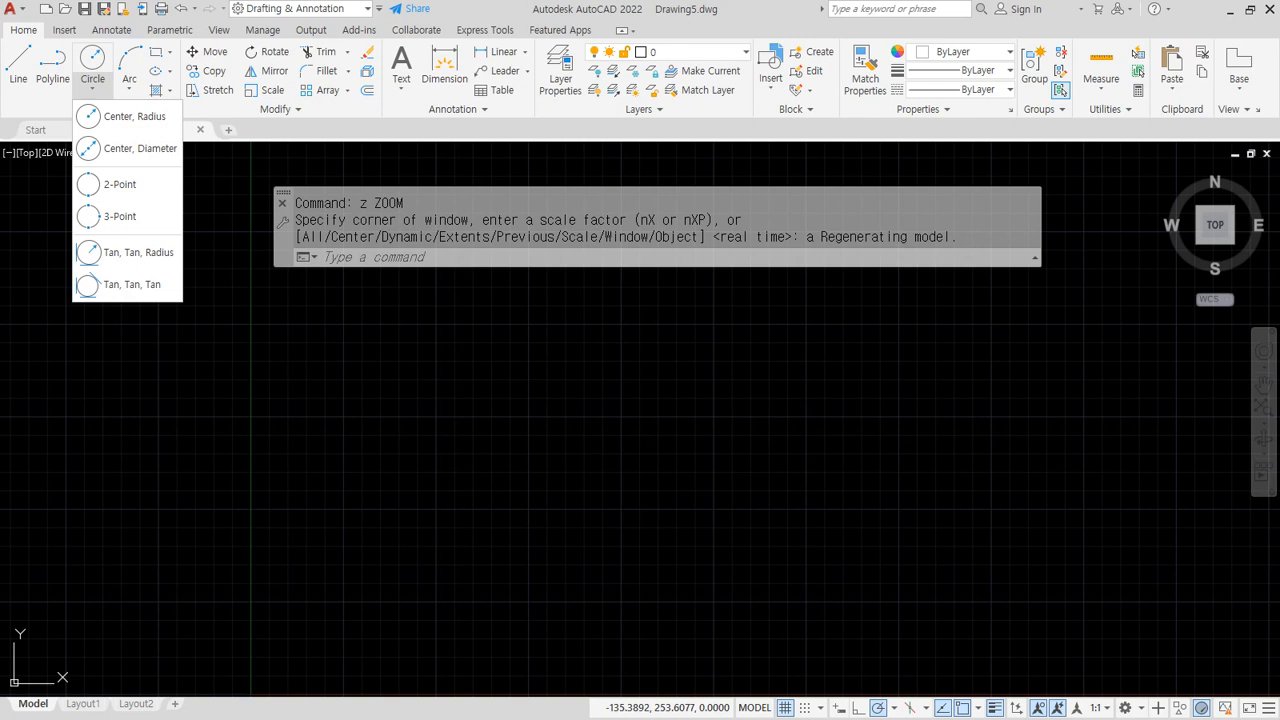
{"action": "key", "text": "alt+Tab"}
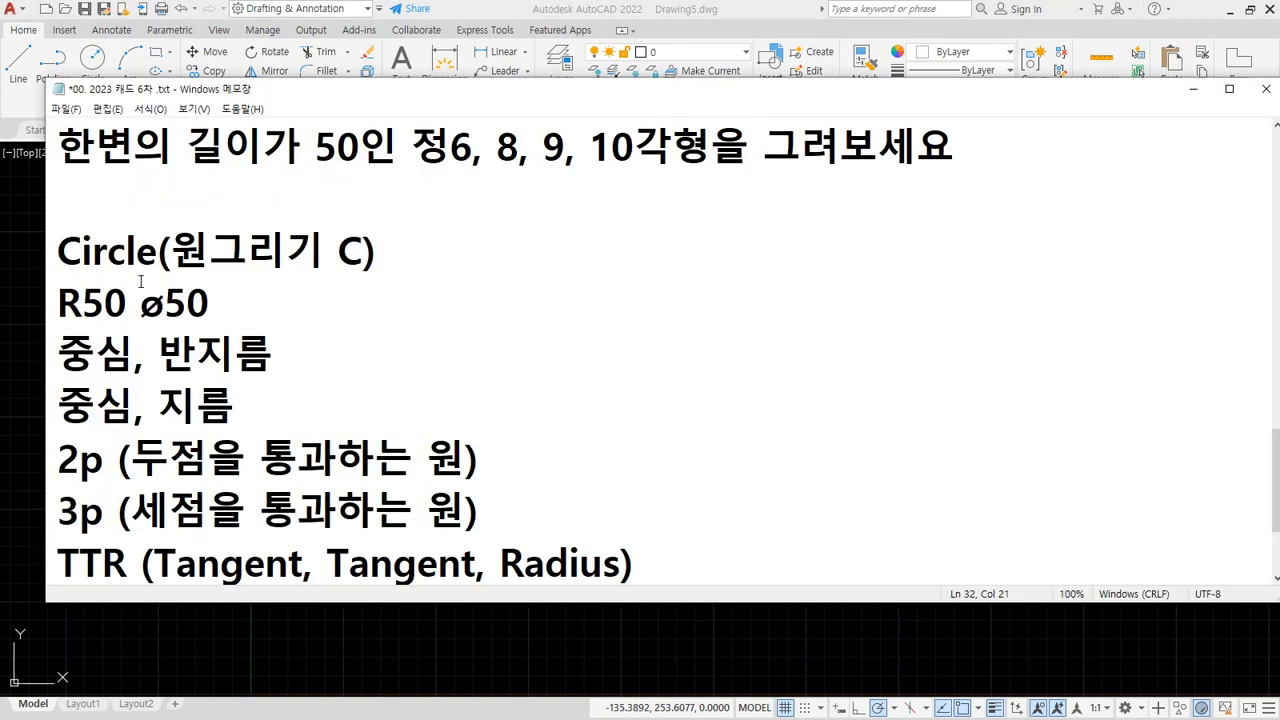
{"action": "mouse_move", "coordinate": [60, 272]}
{"action": "left_mouse_down"}
{"action": "mouse_move", "coordinate": [425, 274]}
{"action": "mouse_move", "coordinate": [337, 251]}
{"action": "mouse_move", "coordinate": [368, 277]}
{"action": "left_mouse_up"}
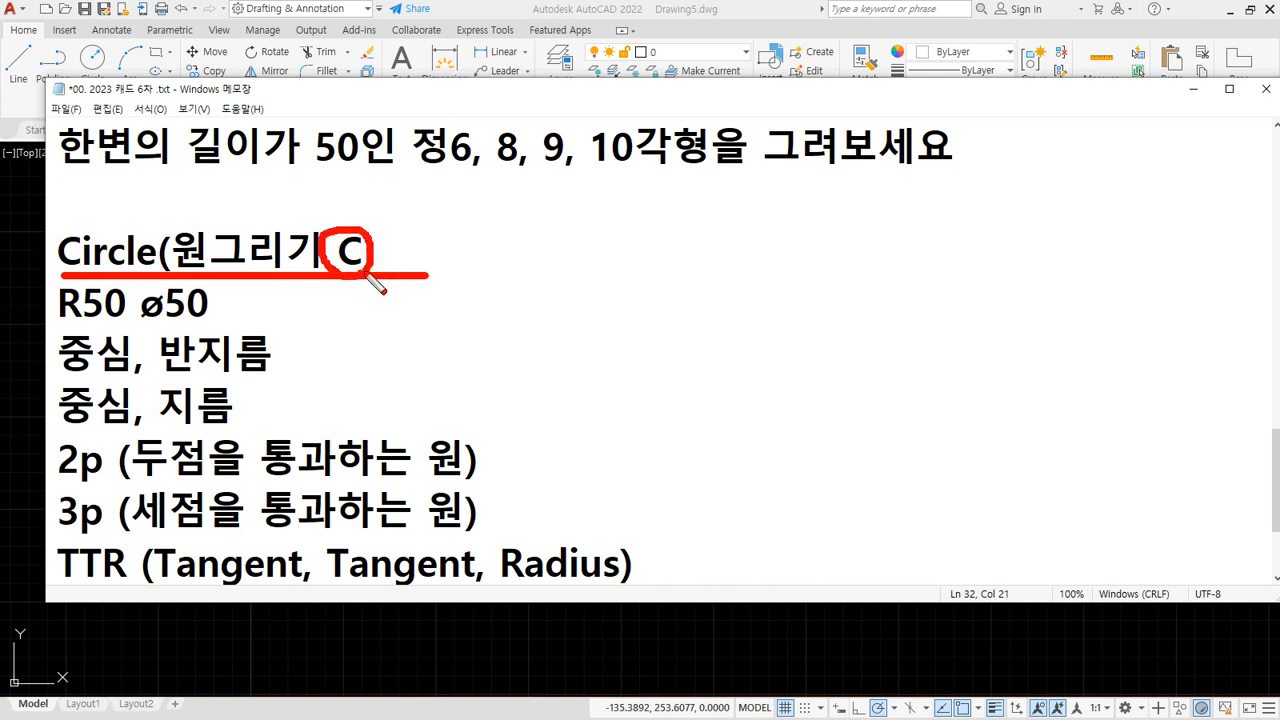
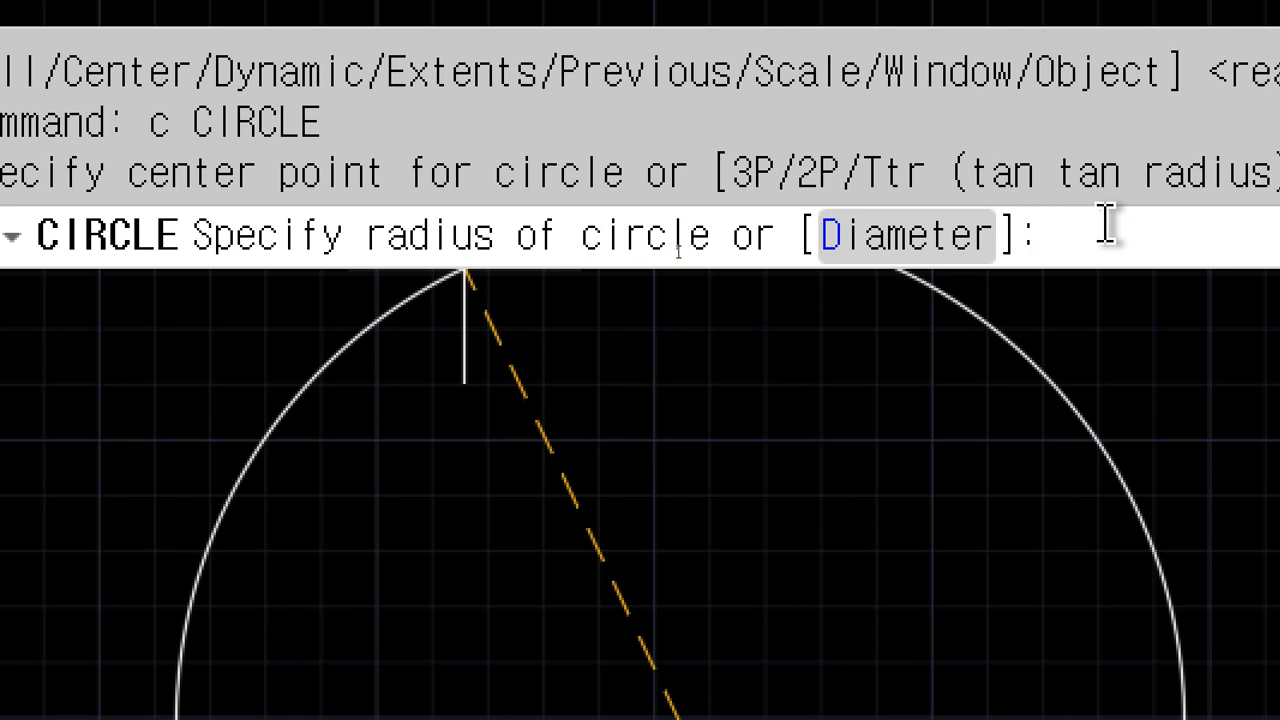
Finish the first circle with a radius of 50
{"action": "type", "text": "50"}
{"action": "key", "text": "Return"}
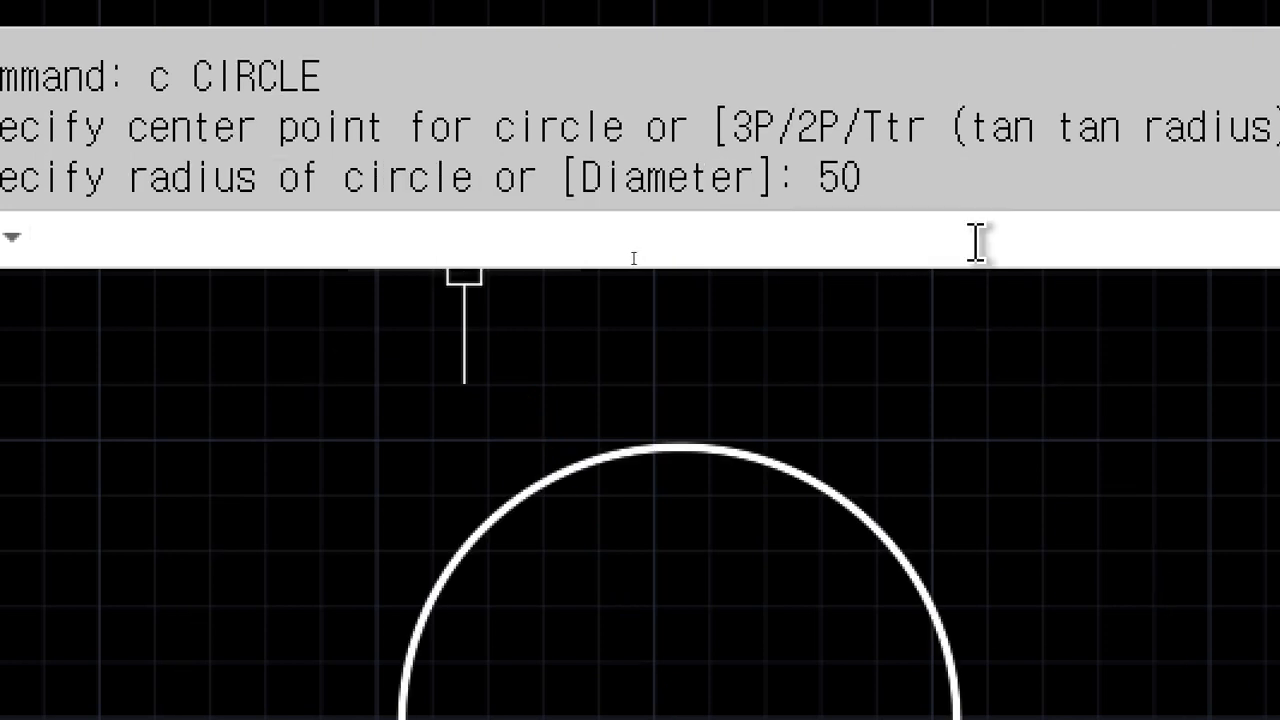
{"action": "scroll", "coordinate": [600, 345], "scroll_direction": "up", "scroll_amount": 2}
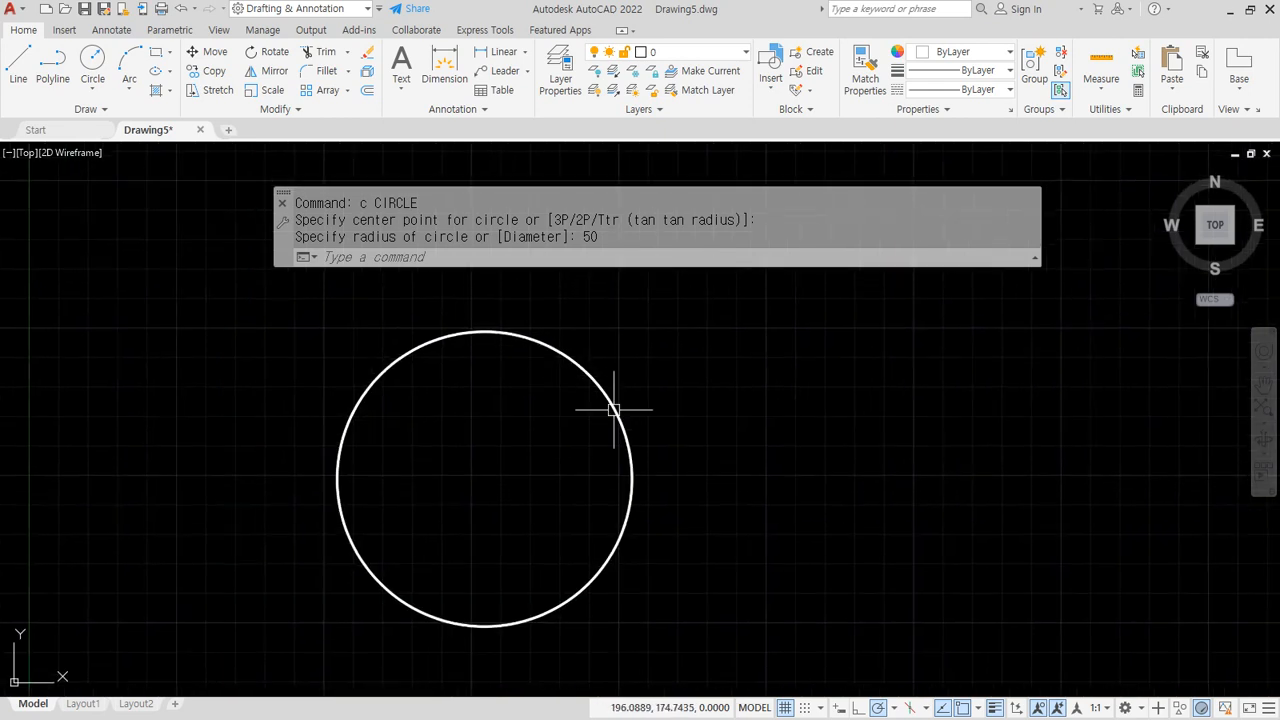
Draw a second circle to its right with a diameter of 50
{"action": "type", "text": "c"}
{"action": "key", "text": "Return"}
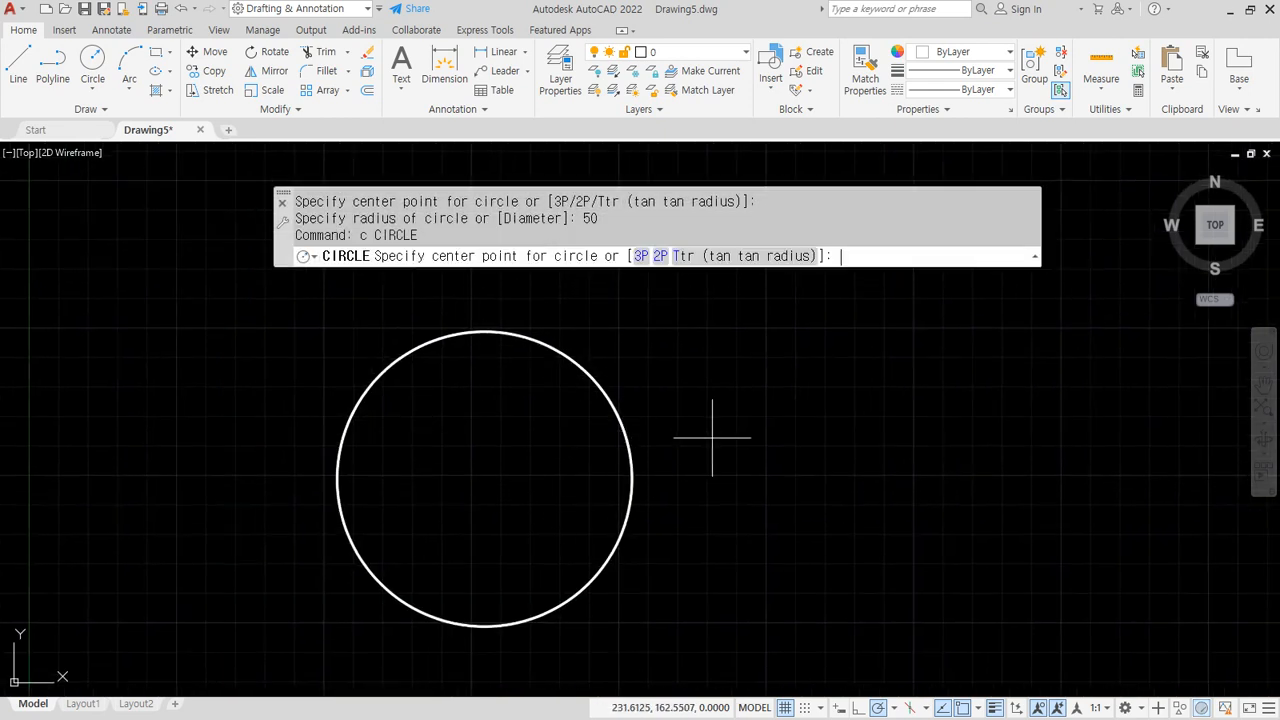
{"action": "left_click", "coordinate": [848, 476]}
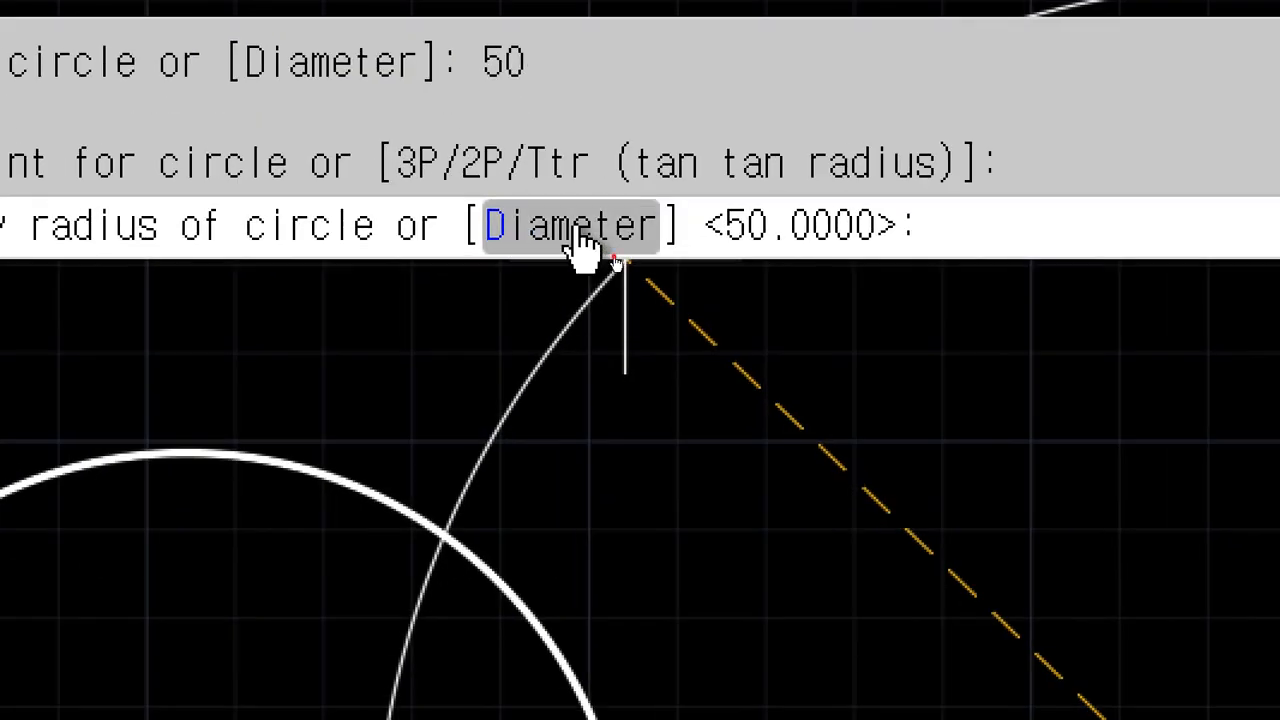
{"action": "left_click", "coordinate": [583, 245]}
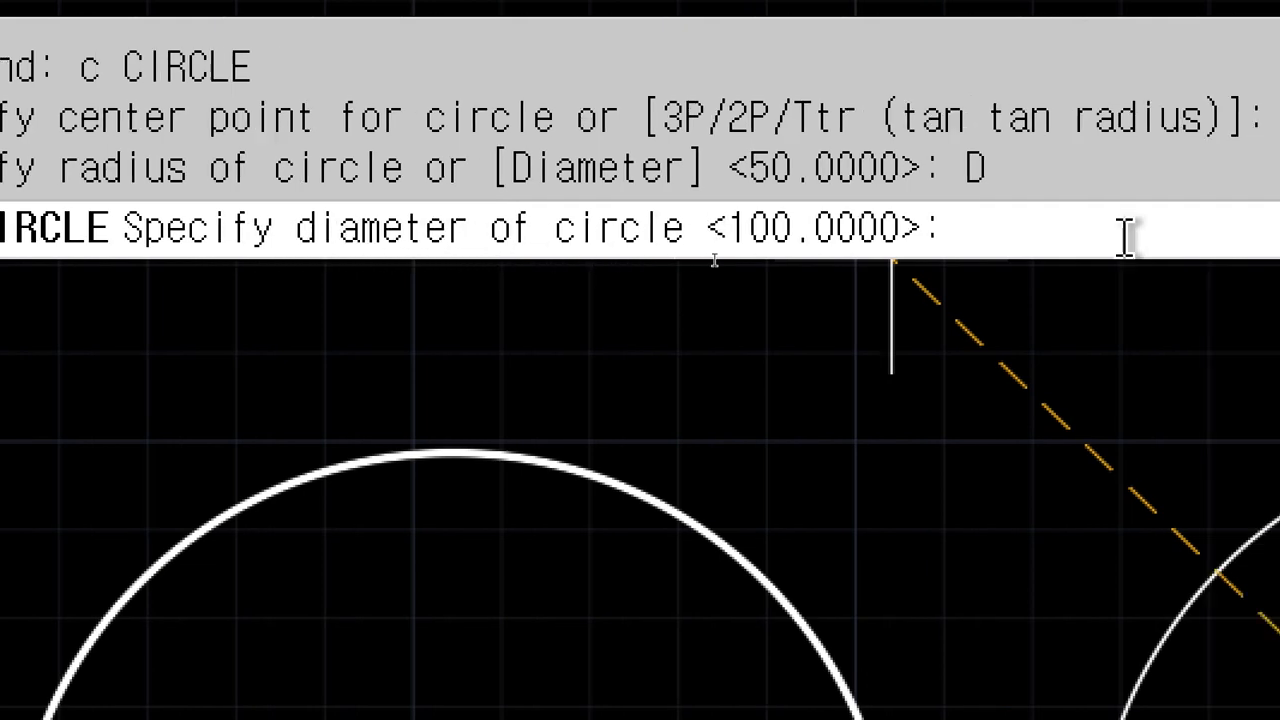
{"action": "type", "text": "50"}
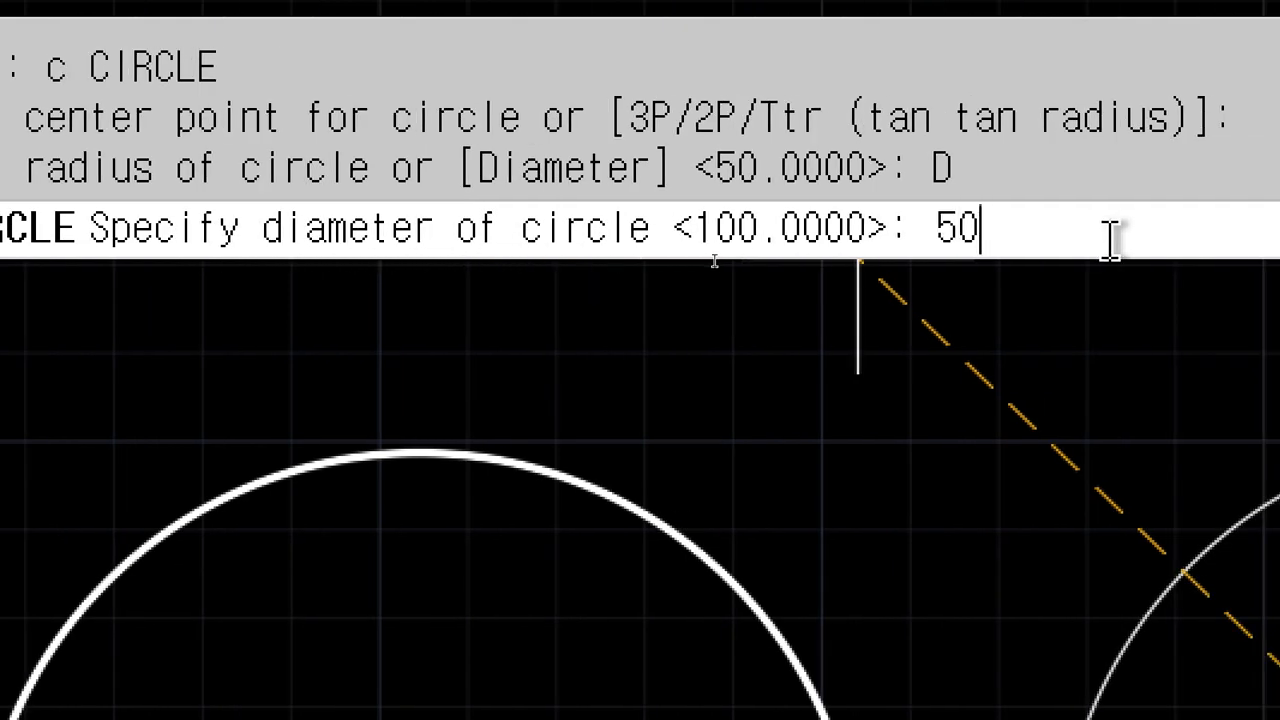
{"action": "key", "text": "Return"}
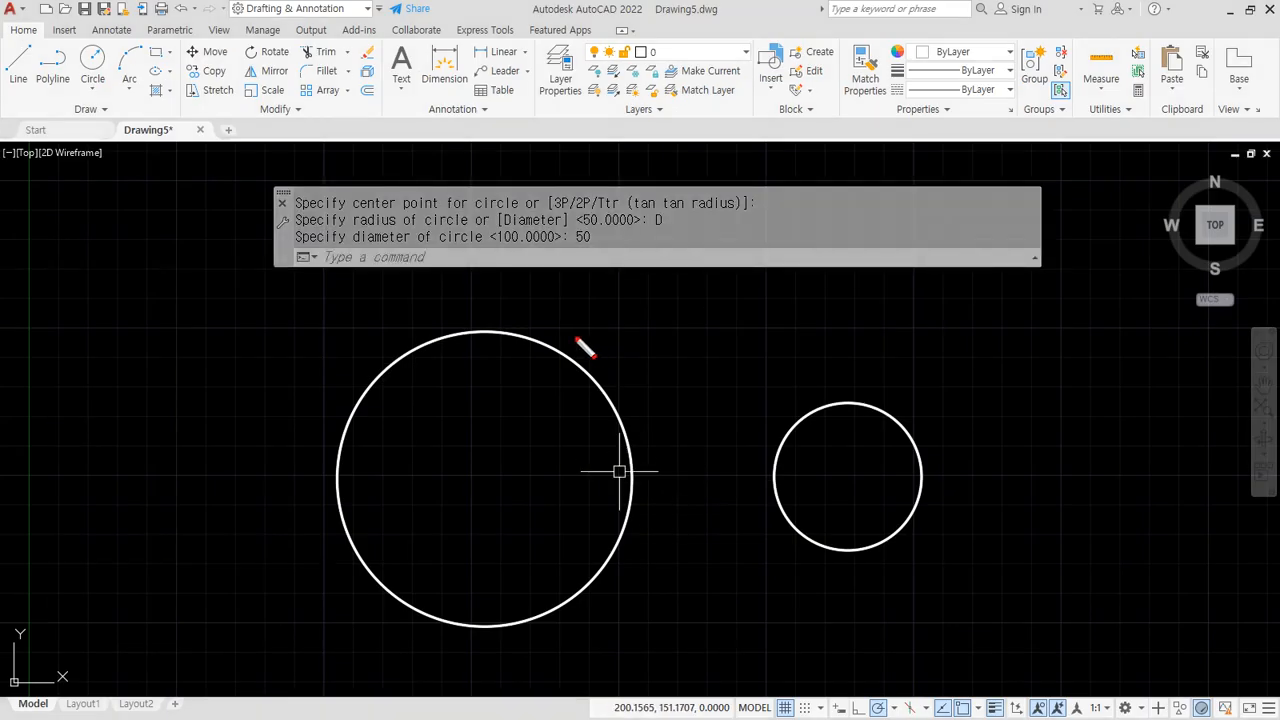
{"action": "mouse_move", "coordinate": [580, 368]}
{"action": "left_mouse_down"}
{"action": "mouse_move", "coordinate": [518, 378]}
{"action": "mouse_move", "coordinate": [577, 370]}
{"action": "left_mouse_up"}
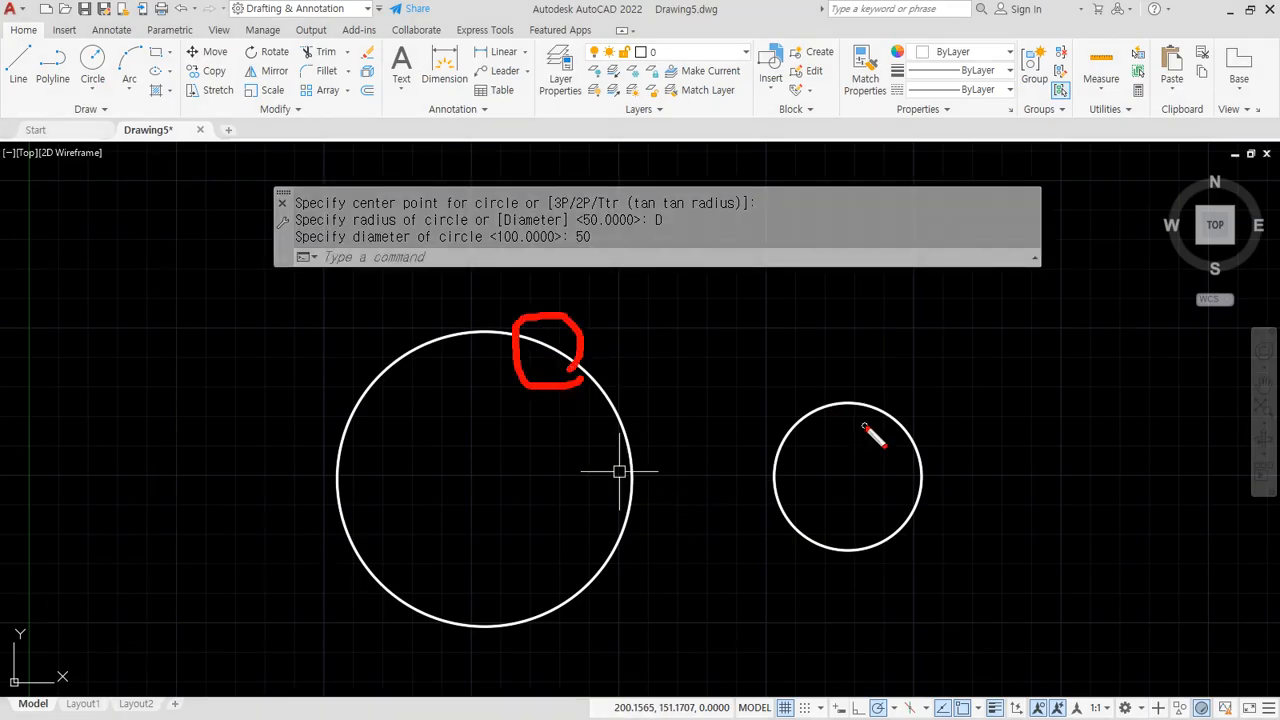
{"action": "mouse_move", "coordinate": [880, 408]}
{"action": "left_mouse_down"}
{"action": "mouse_move", "coordinate": [842, 418]}
{"action": "mouse_move", "coordinate": [884, 413]}
{"action": "left_mouse_up"}
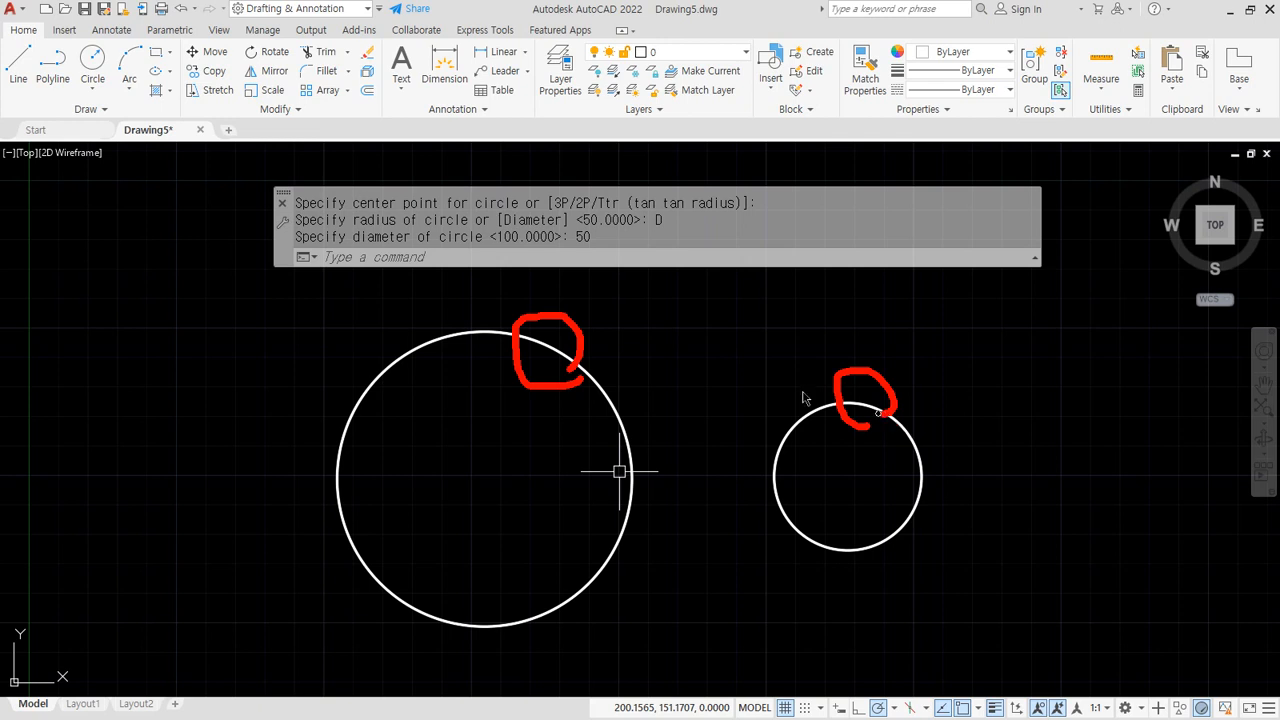
{"action": "key", "text": "Escape"}
{"action": "scroll", "coordinate": [993, 475], "scroll_direction": "down", "scroll_amount": 2}
{"action": "middle_click_drag", "start_coordinate": [993, 475], "coordinate": [706, 473]}
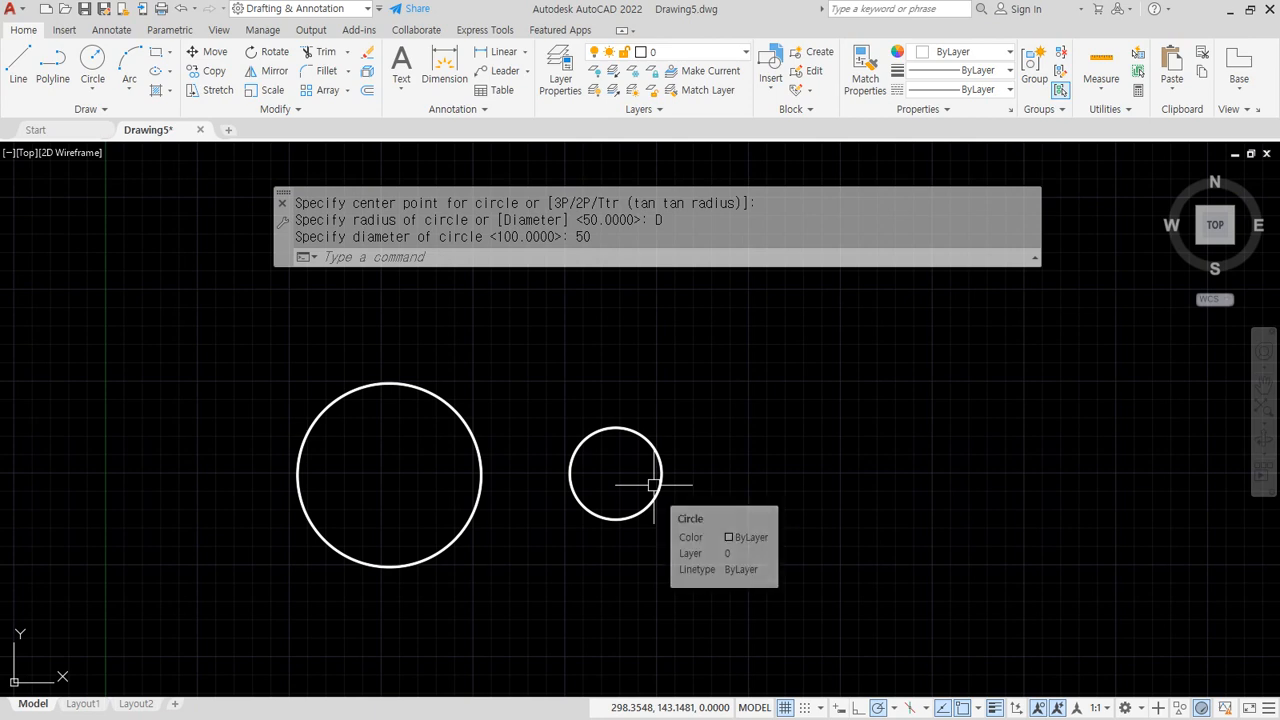
{"action": "middle_click_drag", "start_coordinate": [653, 485], "coordinate": [469, 460]}
{"action": "scroll", "coordinate": [552, 450], "scroll_direction": "up", "scroll_amount": 2}
{"action": "scroll", "coordinate": [606, 465], "scroll_direction": "up", "scroll_amount": 2}
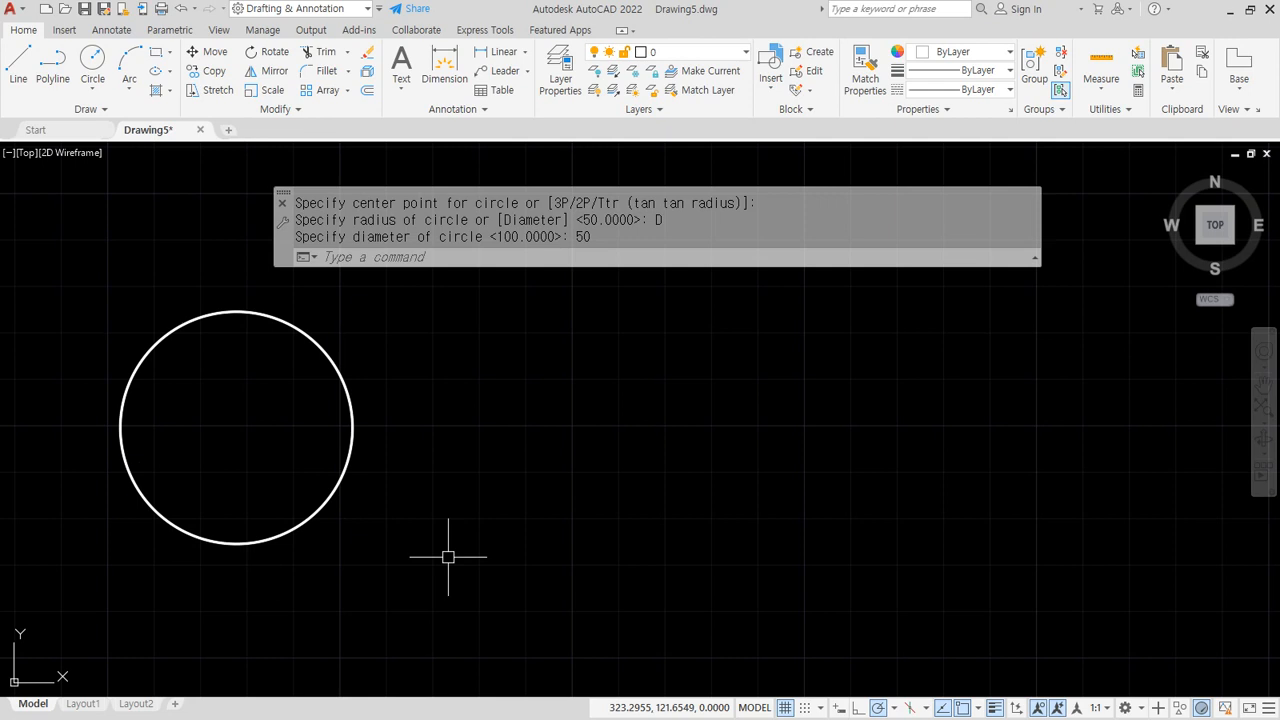
{"action": "mouse_move", "coordinate": [468, 346]}
{"action": "left_mouse_down"}
{"action": "mouse_move", "coordinate": [498, 414]}
{"action": "mouse_move", "coordinate": [528, 350]}
{"action": "mouse_move", "coordinate": [658, 408]}
{"action": "mouse_move", "coordinate": [712, 402]}
{"action": "mouse_move", "coordinate": [678, 381]}
{"action": "left_mouse_up"}
{"action": "left_click_drag", "start_coordinate": [709, 449], "coordinate": [475, 463]}
Draw another circle of radius 50
{"action": "key", "text": "Escape"}
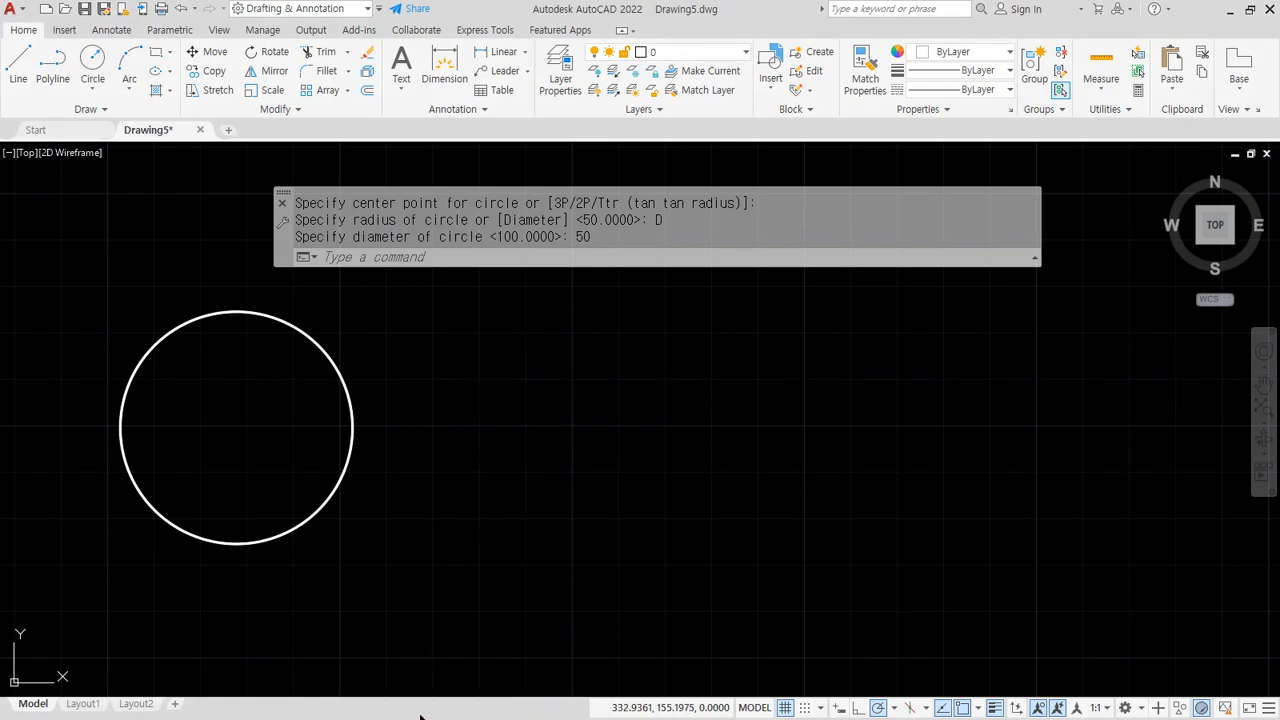
{"action": "type", "text": "c"}
{"action": "key", "text": "Return"}
{"action": "left_click", "coordinate": [547, 418]}
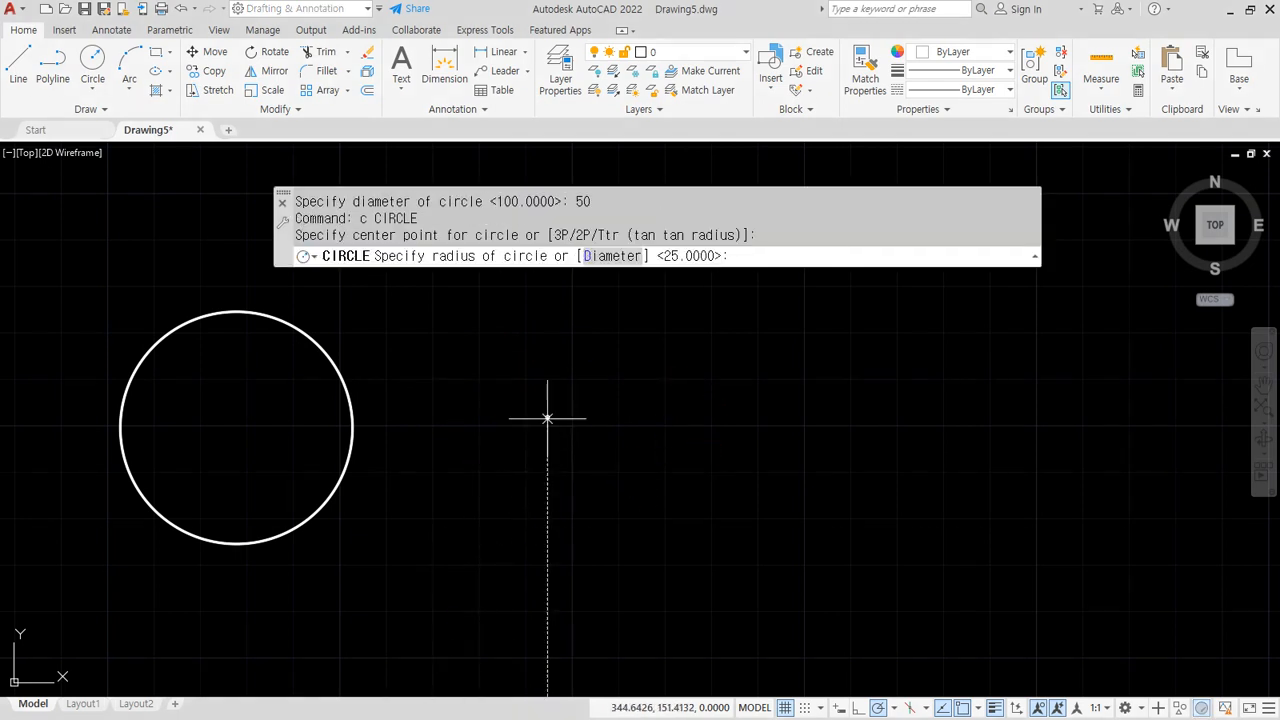
{"action": "type", "text": "50"}
{"action": "key", "text": "Return"}
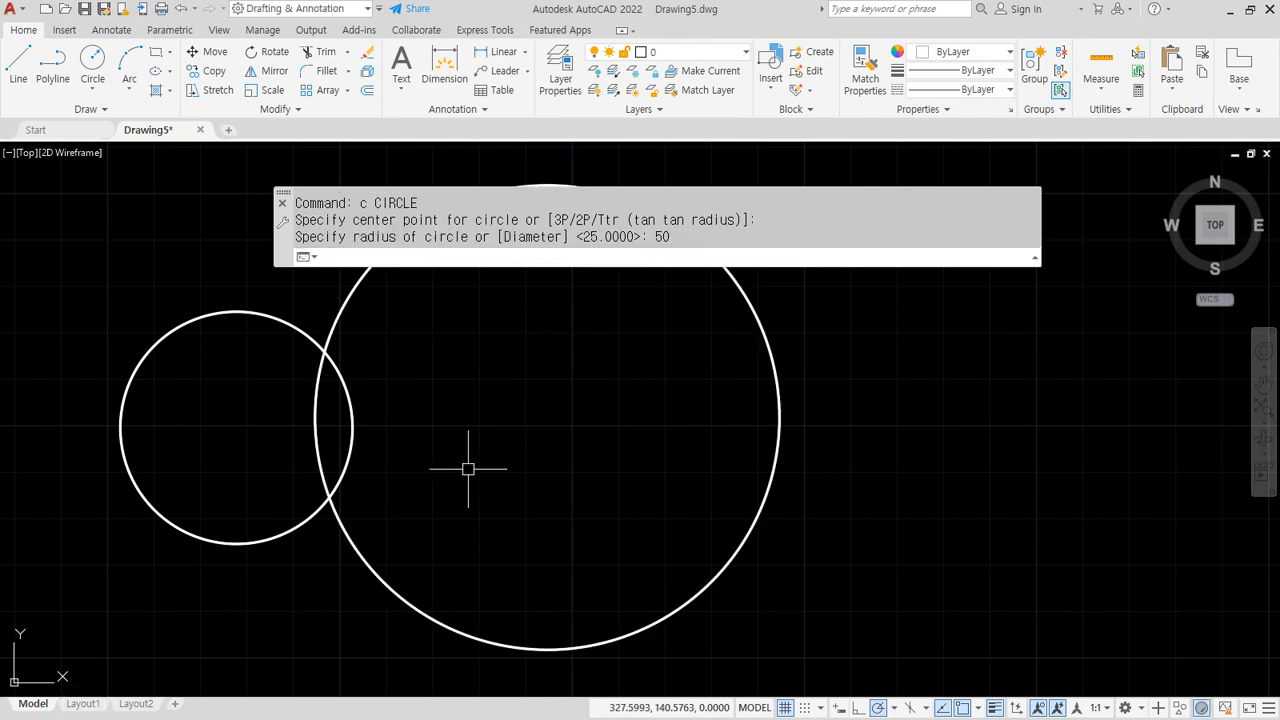
Erase the two right-hand circles using a selection window
{"action": "scroll", "coordinate": [503, 474], "scroll_direction": "down", "scroll_amount": 2}
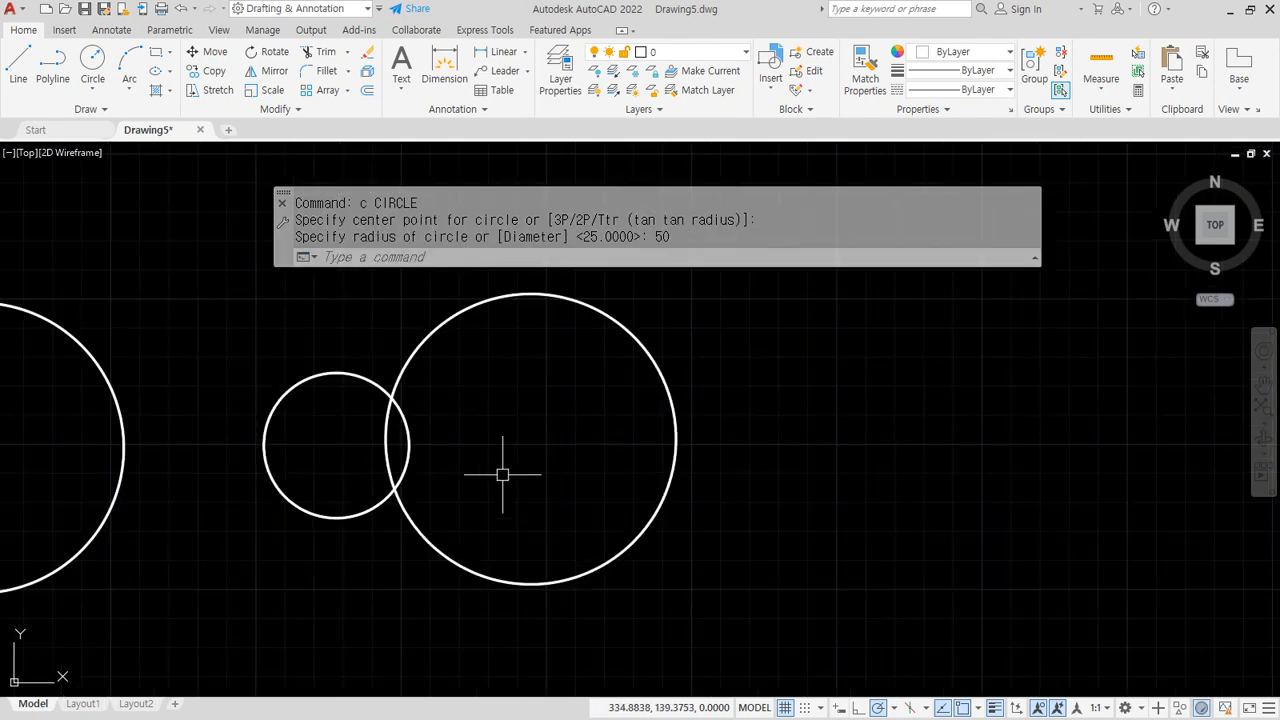
{"action": "left_click", "coordinate": [517, 480]}
{"action": "left_click", "coordinate": [329, 390]}
{"action": "type", "text": "e"}
{"action": "key", "text": "Return"}
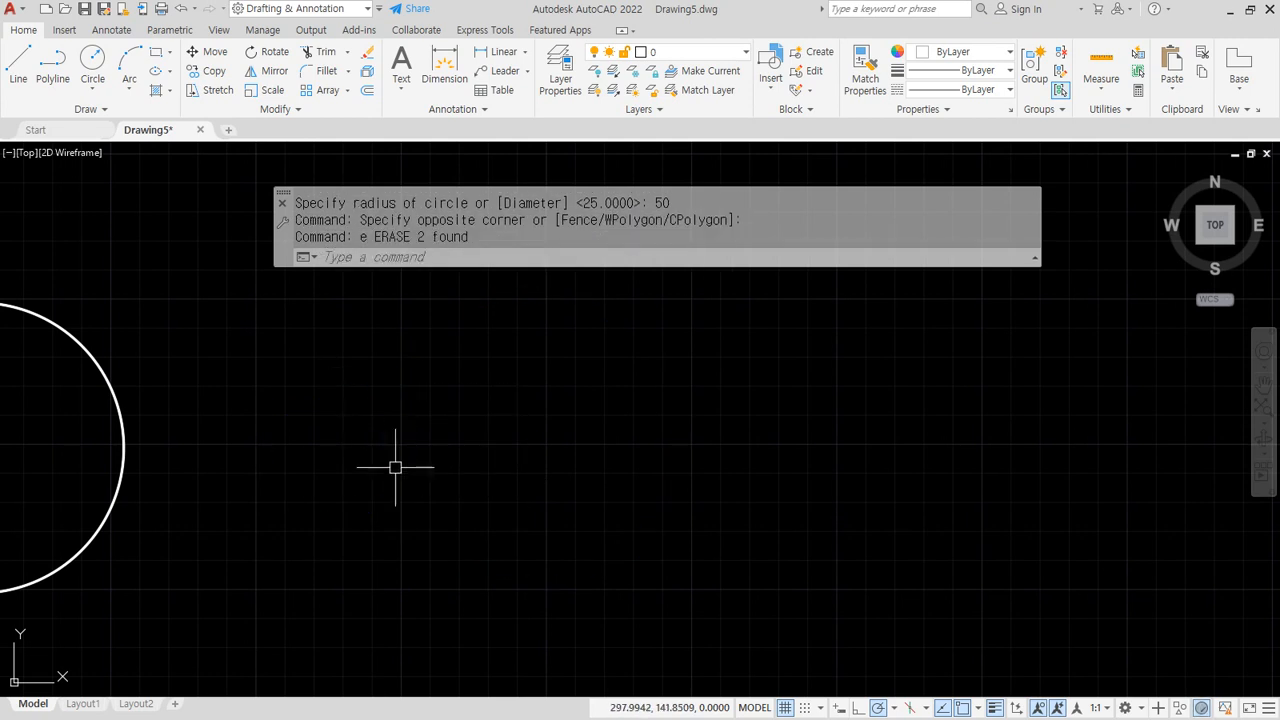
Draw a radius-77/2 circle right of the large circle and bring up the notes
{"action": "type", "text": "c"}
{"action": "key", "text": "Return"}
{"action": "left_click", "coordinate": [380, 441]}
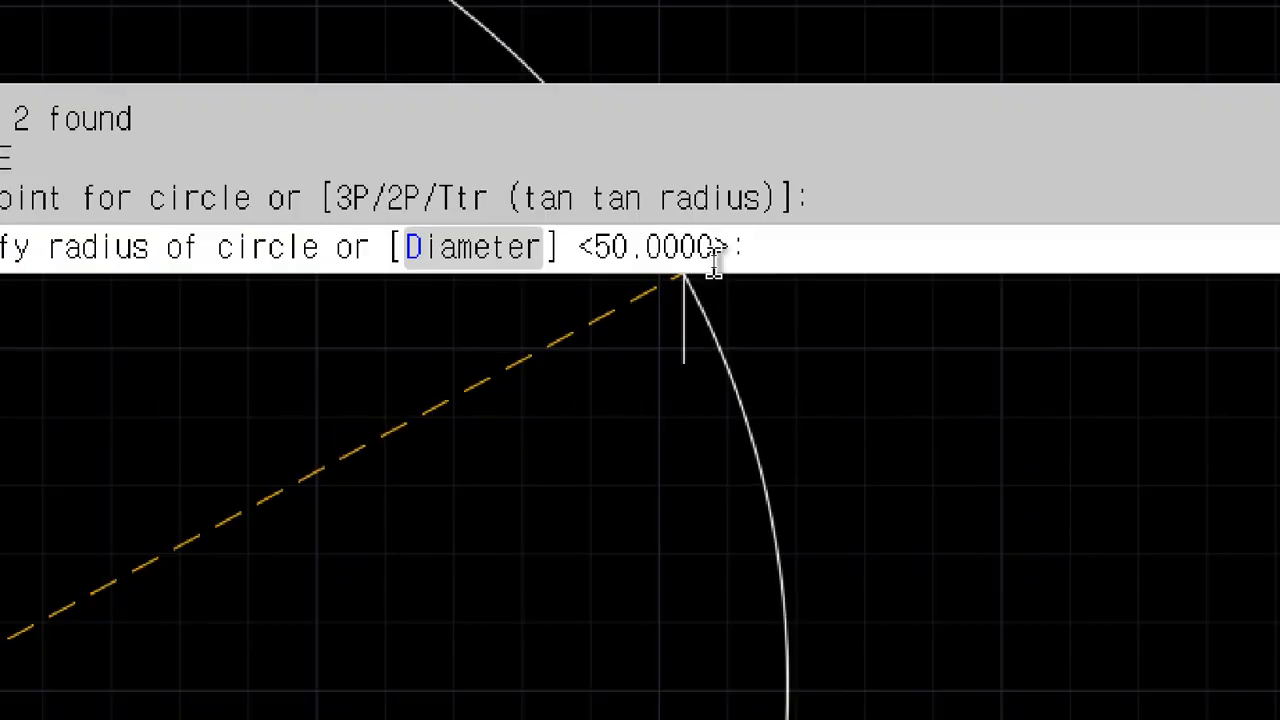
{"action": "type", "text": "77/2"}
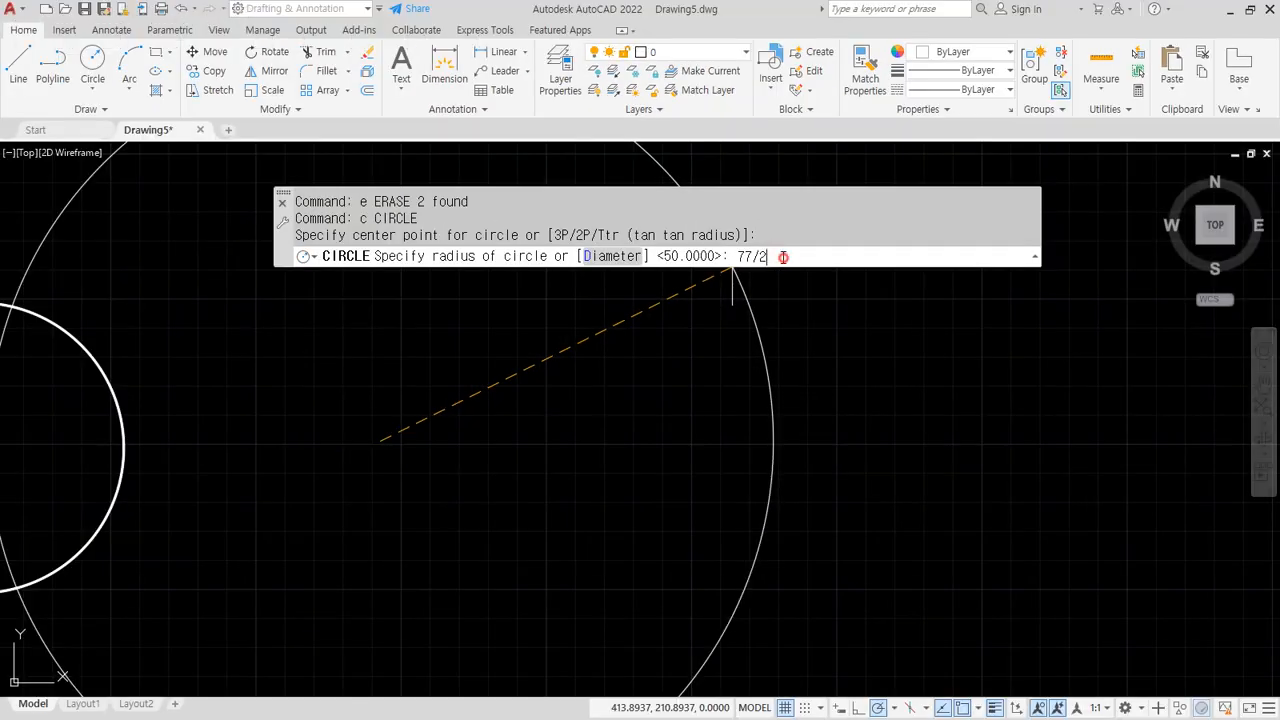
{"action": "key", "text": "Return"}
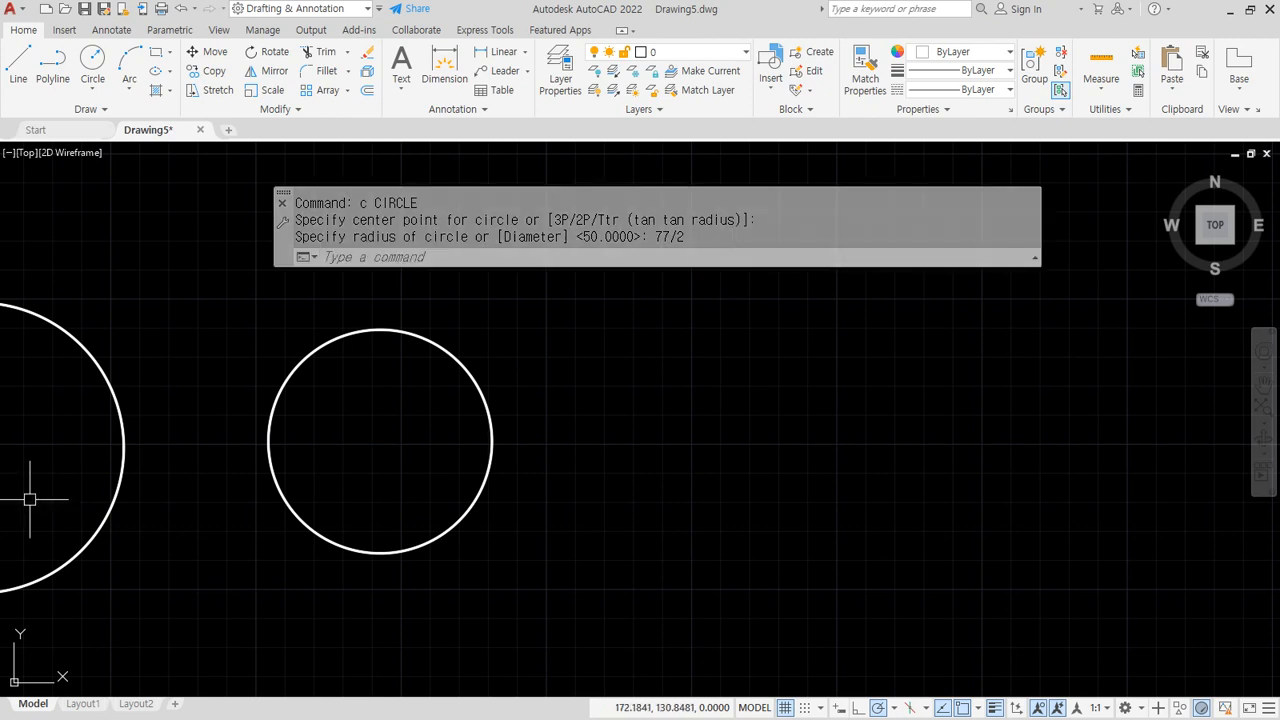
{"action": "key", "text": "alt+Tab"}
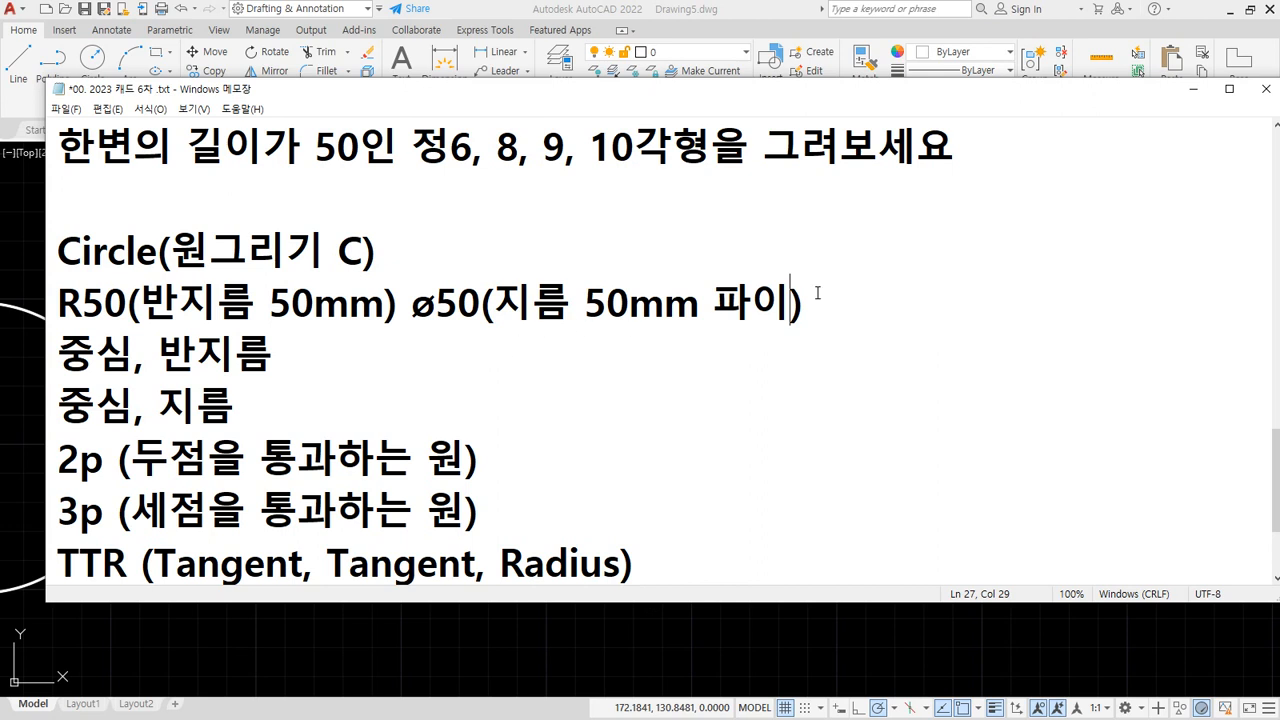
Add the note '정수 나눗셈만 허용' on a new line below the Tan, Tan, Tan line
{"action": "key", "text": "End"}
{"action": "key", "text": "Down"}
{"action": "key", "text": "Down"}
{"action": "key", "text": "Down"}
{"action": "key", "text": "Down"}
{"action": "key", "text": "Down"}
{"action": "key", "text": "End"}
{"action": "key", "text": "Down"}
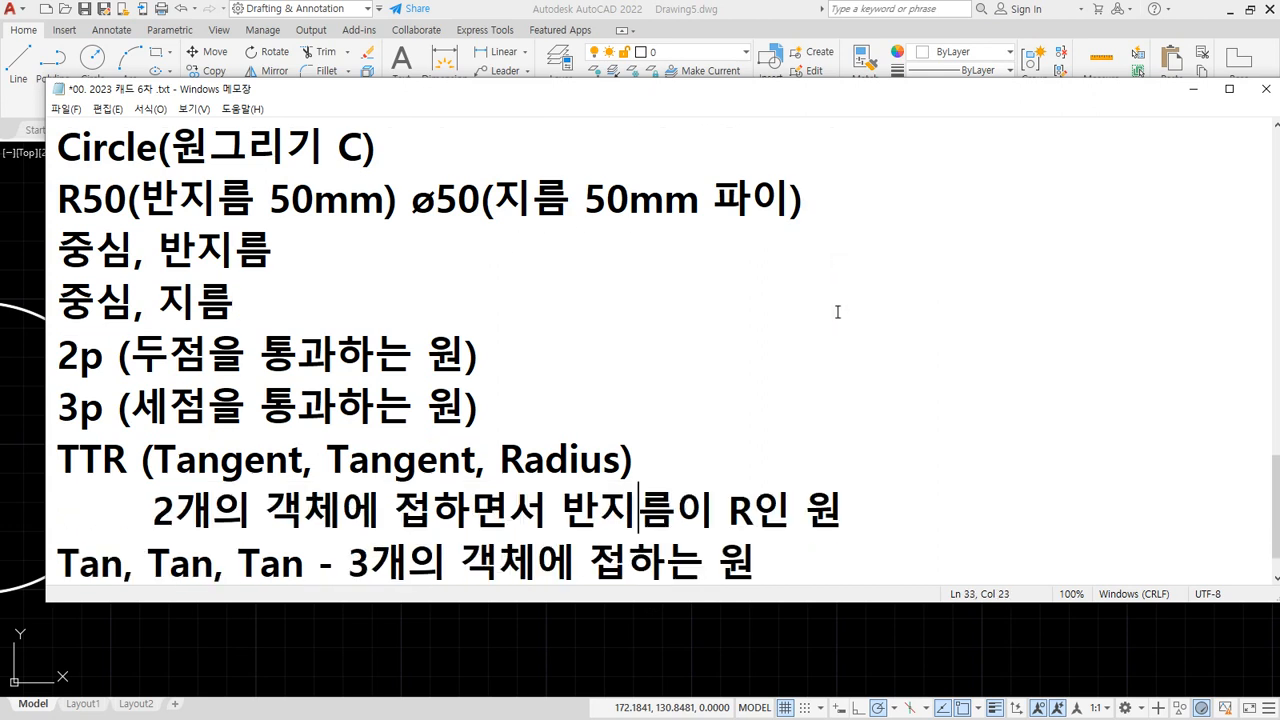
{"action": "key", "text": "Down"}
{"action": "key", "text": "End"}
{"action": "key", "text": "Return"}
{"action": "key", "text": "Return"}
{"action": "type", "text": "wj"}
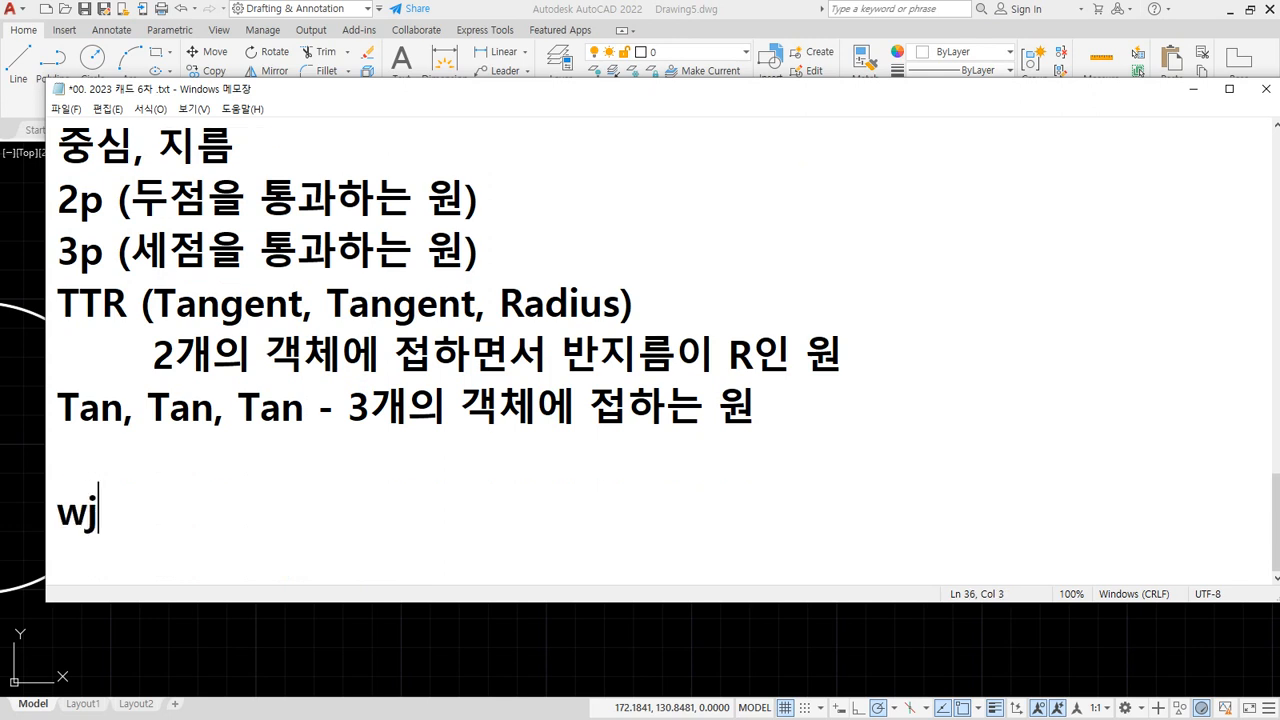
{"action": "key", "text": "BackSpace"}
{"action": "key", "text": "BackSpace"}
{"action": "key", "text": "Hangul"}
{"action": "type", "text": "정수 나"}
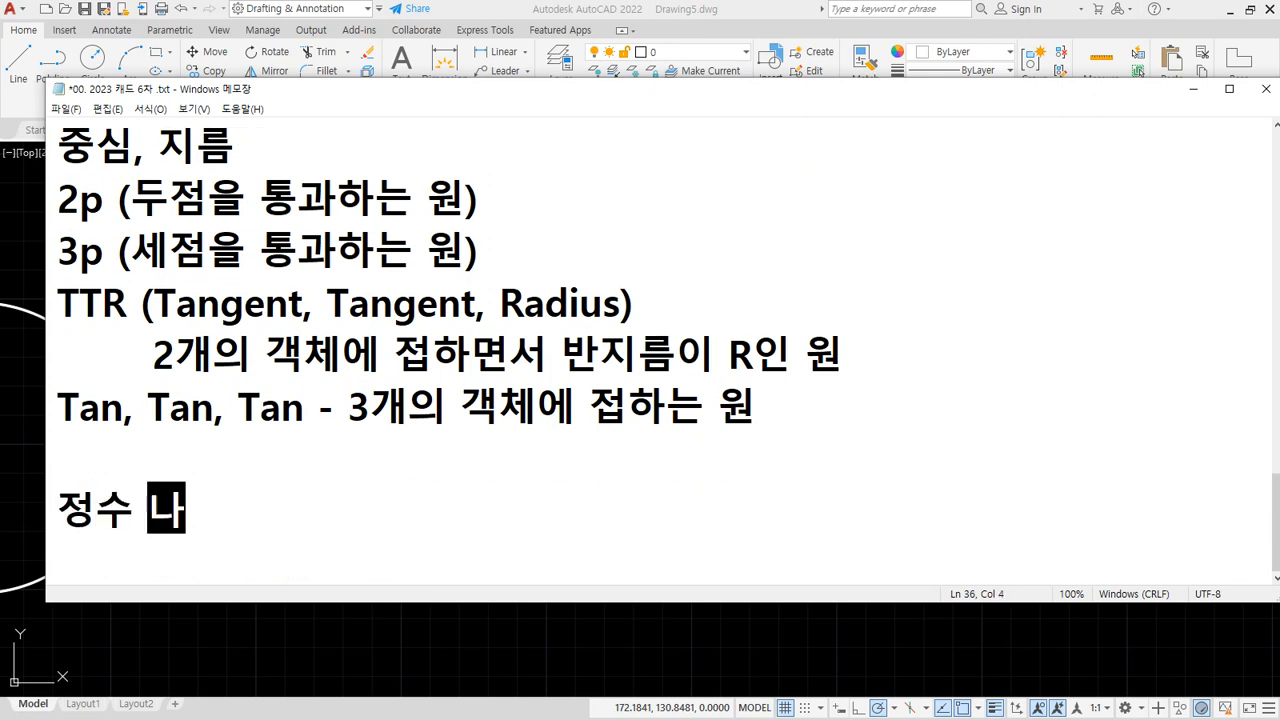
{"action": "type", "text": "눗셈"}
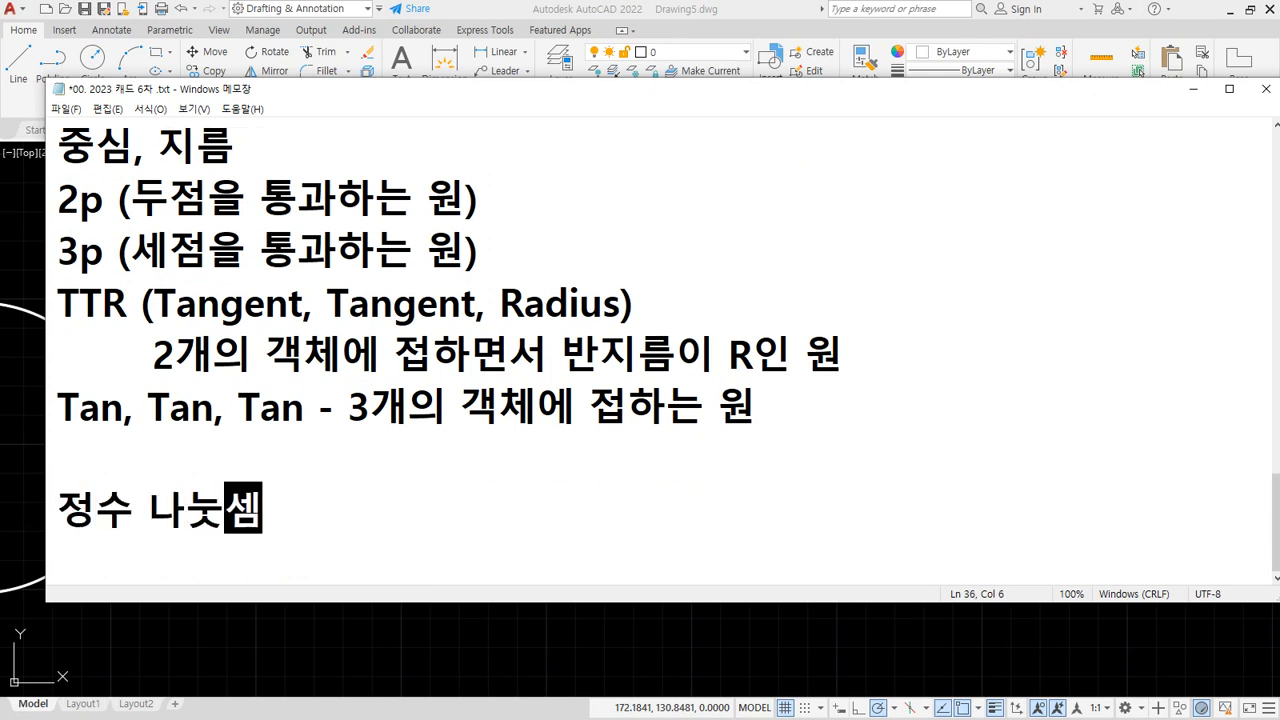
{"action": "type", "text": "만 허용"}
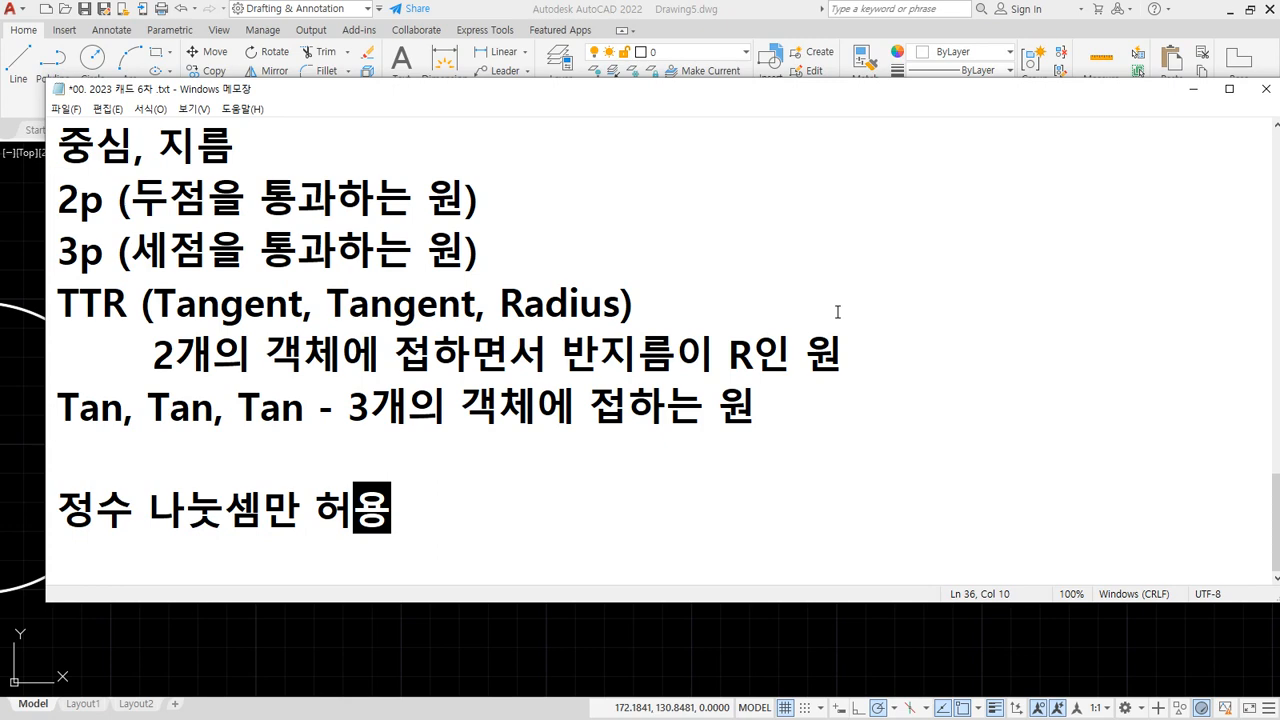
List the example values 77, 77.0 and 77.5 on separate lines below it
{"action": "key", "text": "alt+Tab"}
{"action": "key", "text": "alt+Tab"}
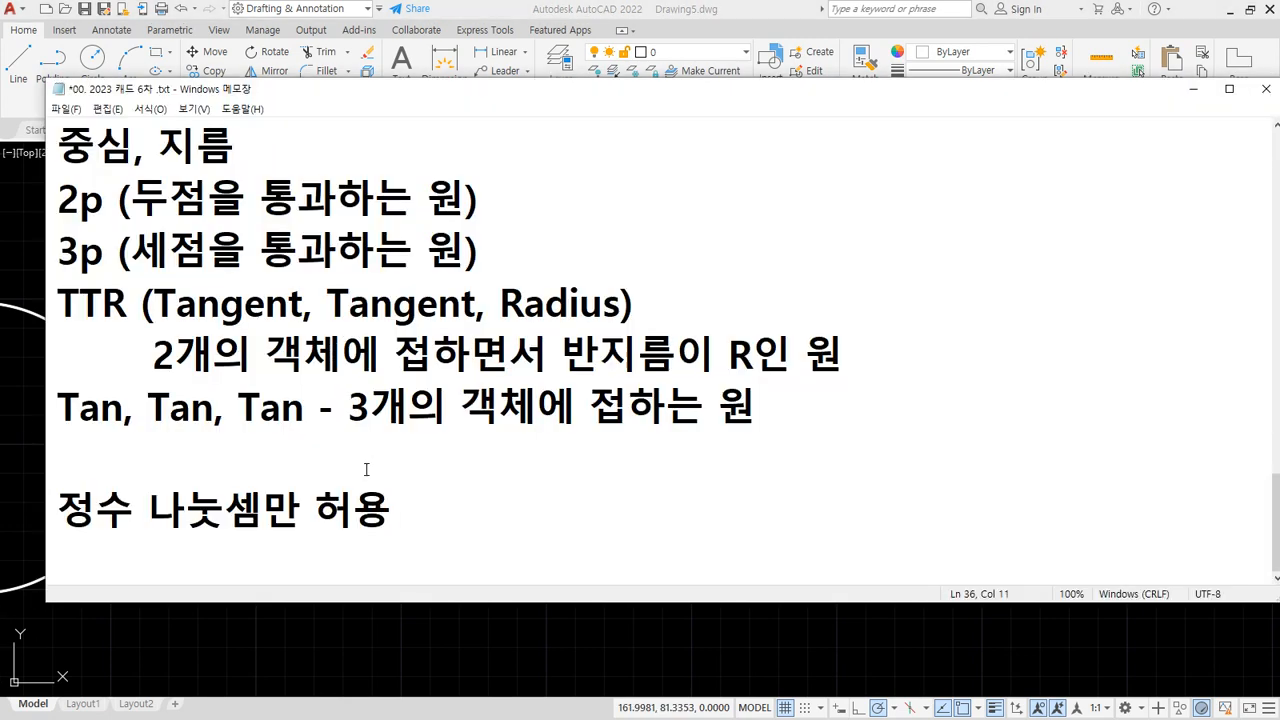
{"action": "key", "text": "Return"}
{"action": "type", "text": "77"}
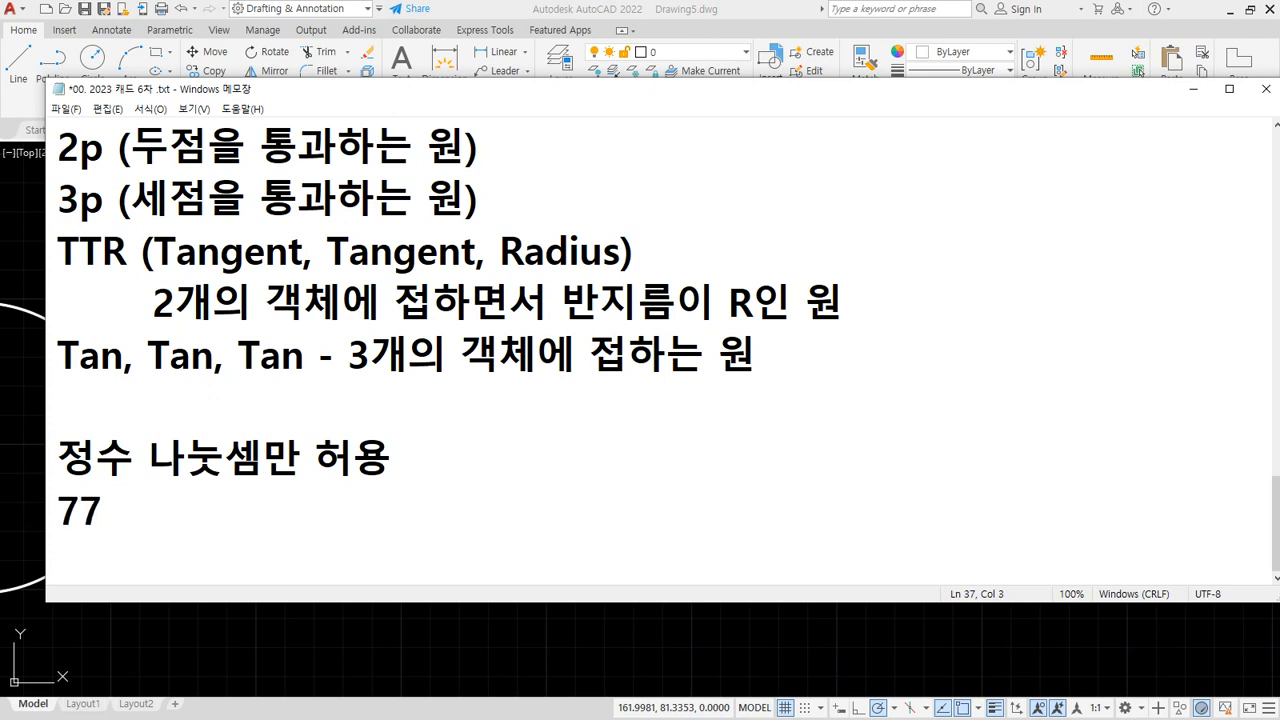
{"action": "key", "text": "Return"}
{"action": "type", "text": "77"}
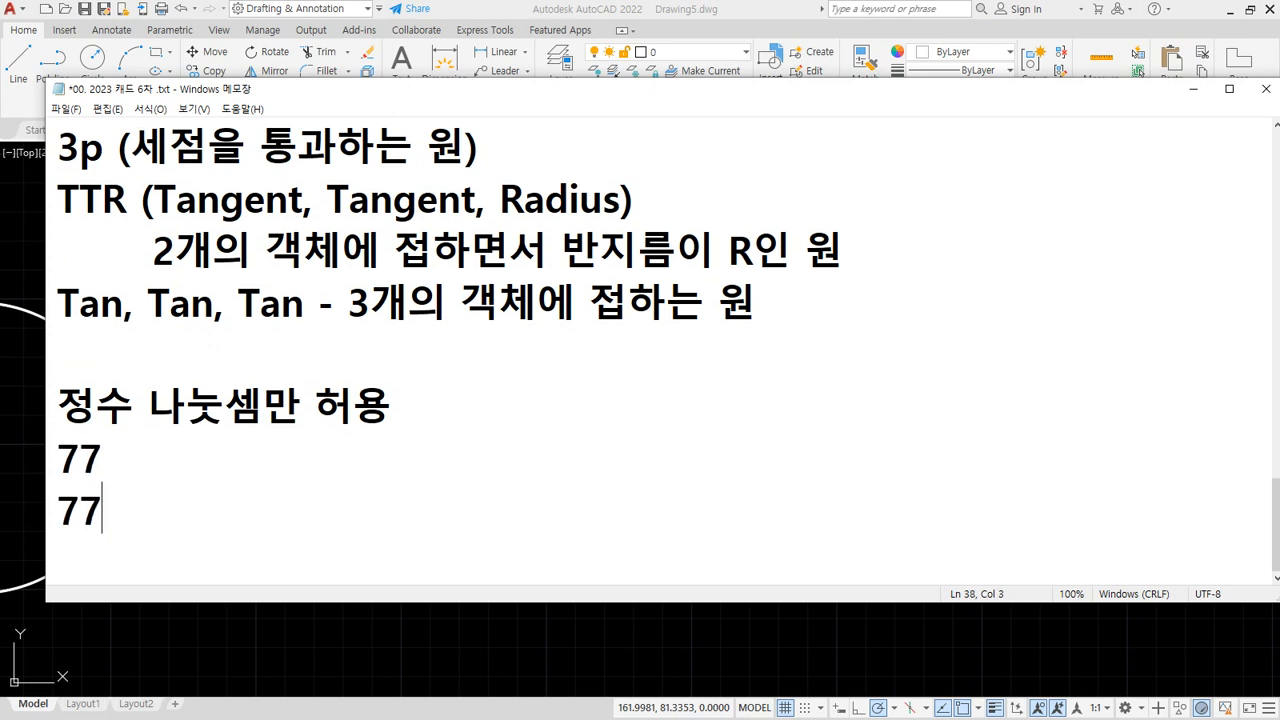
{"action": "type", "text": ".0"}
{"action": "key", "text": "Return"}
{"action": "type", "text": "77."}
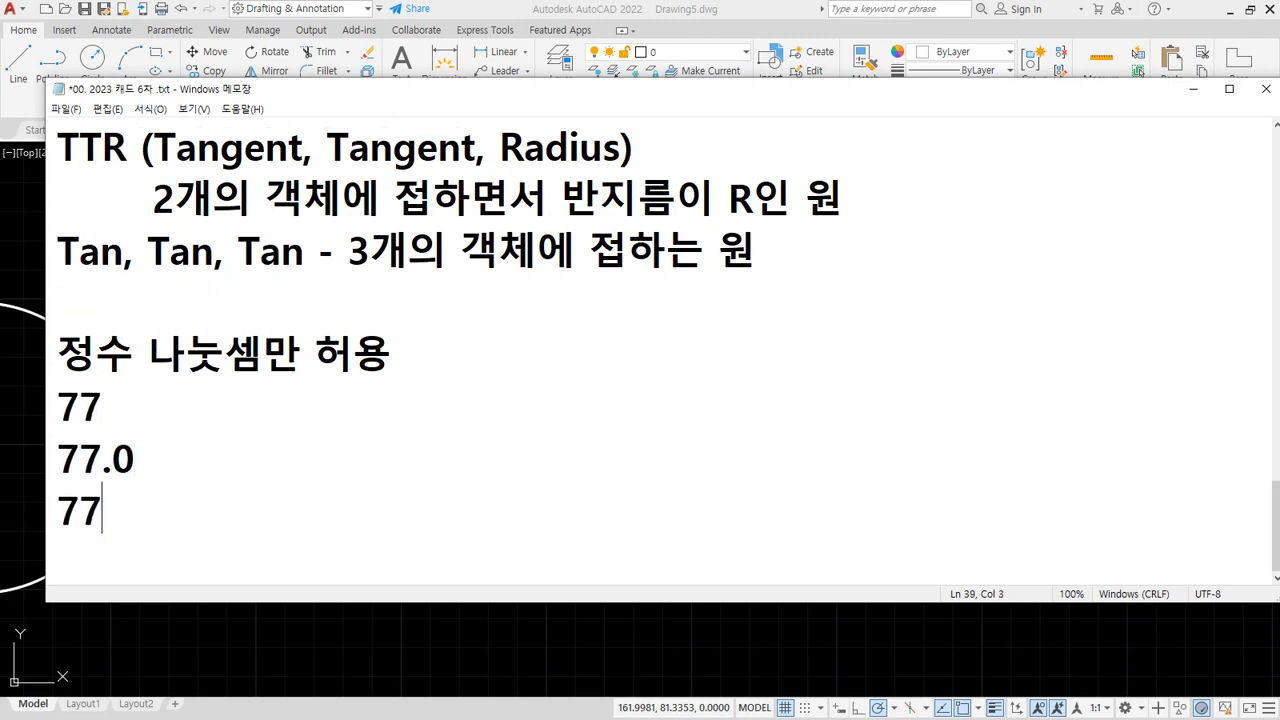
{"action": "type", "text": "5"}
Label 77 as '- 정수' and 77.5 as '- 실수', and begin a dash after 77.0
{"action": "left_click", "coordinate": [426, 426]}
{"action": "type", "text": "- "}
{"action": "type", "text": "wj"}
{"action": "key", "text": "BackSpace"}
{"action": "key", "text": "BackSpace"}
{"action": "key", "text": "Hangul"}
{"action": "type", "text": "정수"}
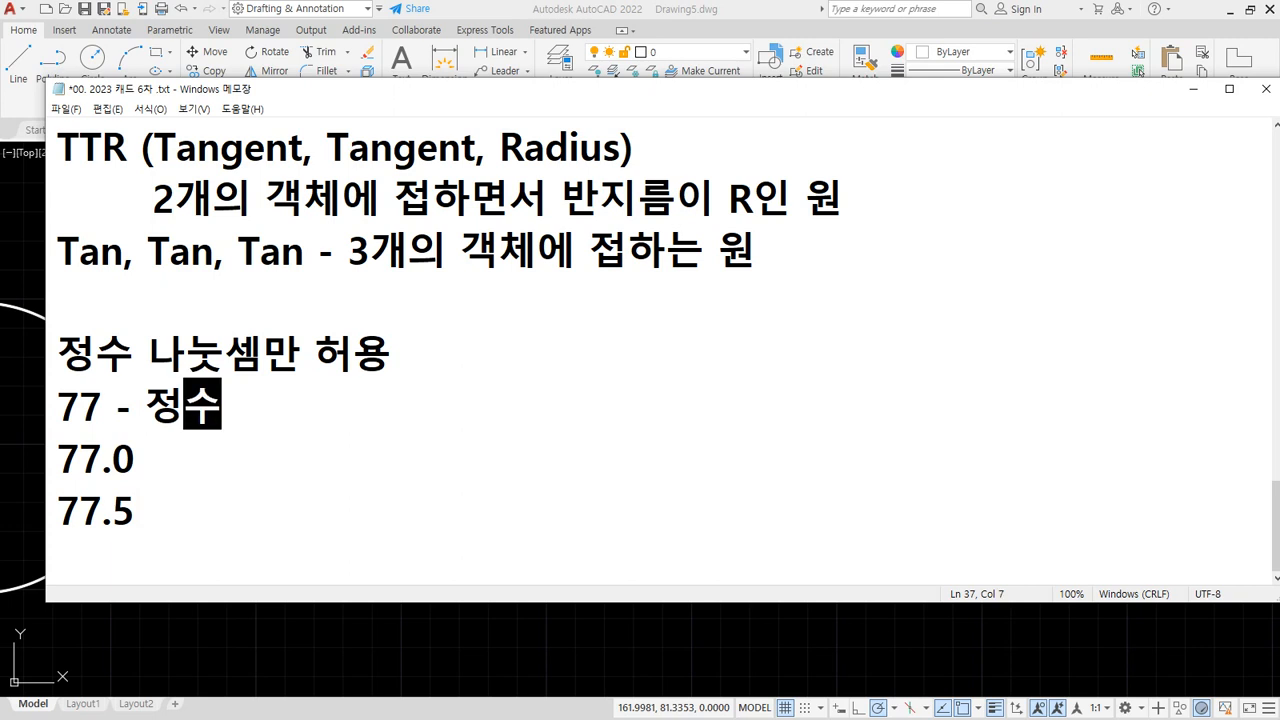
{"action": "key", "text": "Down"}
{"action": "key", "text": "Down"}
{"action": "type", "text": "- "}
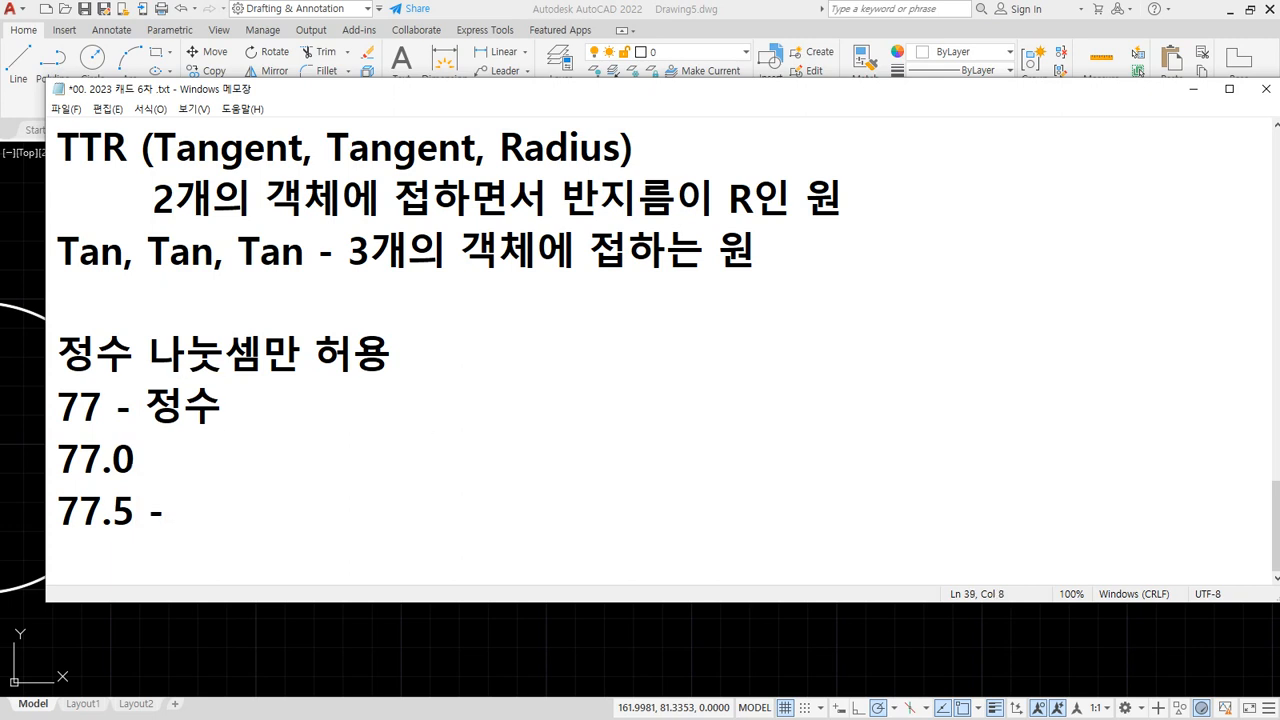
{"action": "type", "text": "실수"}
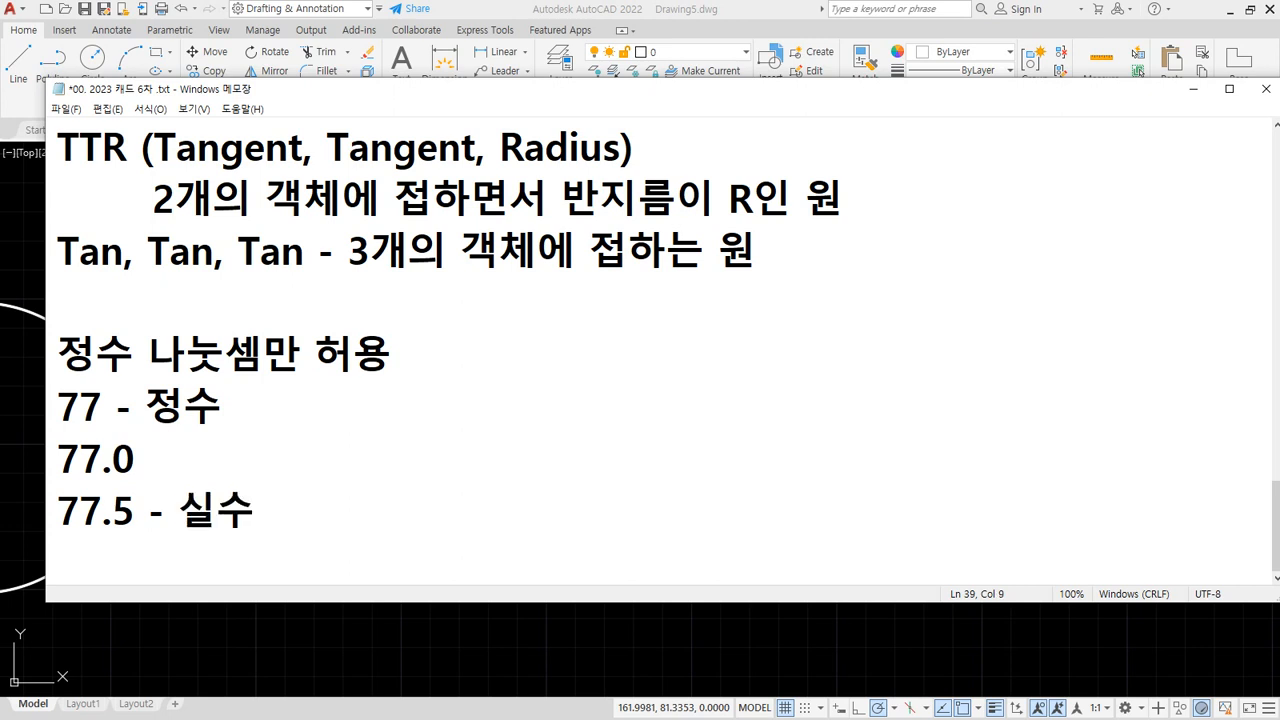
{"action": "key", "text": "Up"}
{"action": "type", "text": "-"}
Type the Korean label 실수 after the dash on the 77.0 line
{"action": "type", "text": "싨"}
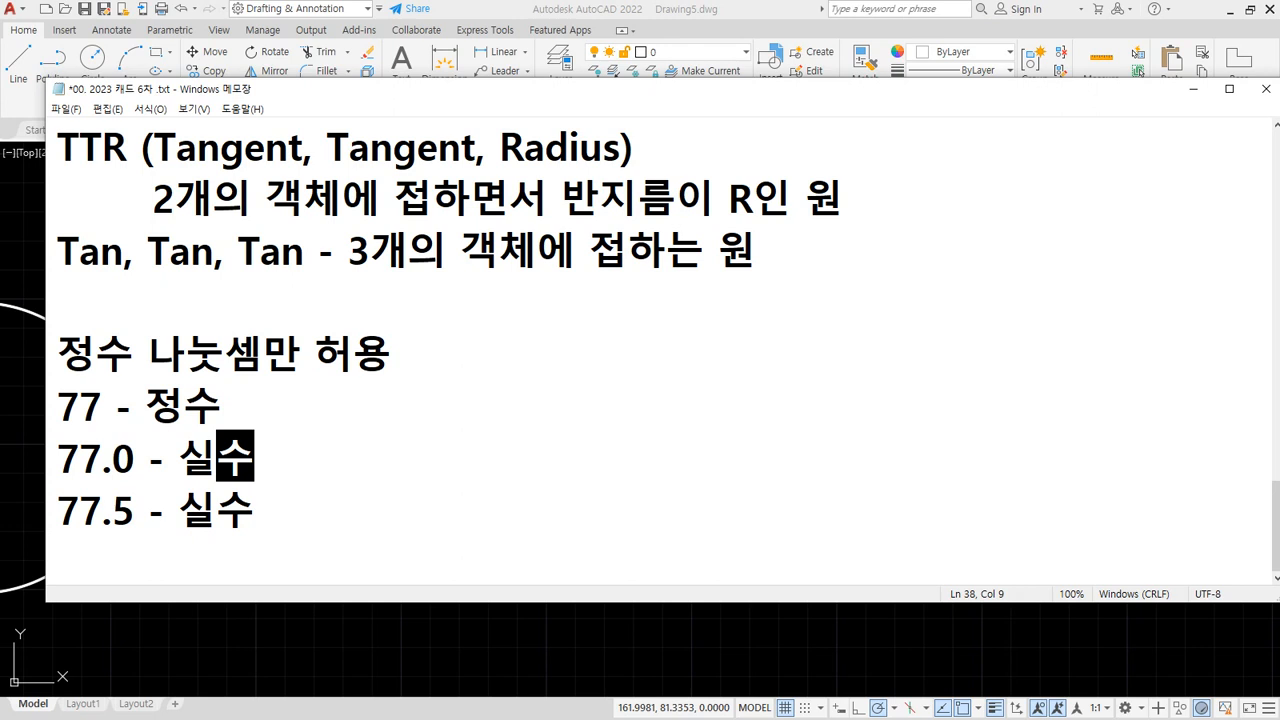
Add the digit rows '1 2 3 … 10' and '0 1 2 … 9 --- o' below the notes
{"action": "key", "text": "Down"}
{"action": "key", "text": "Return"}
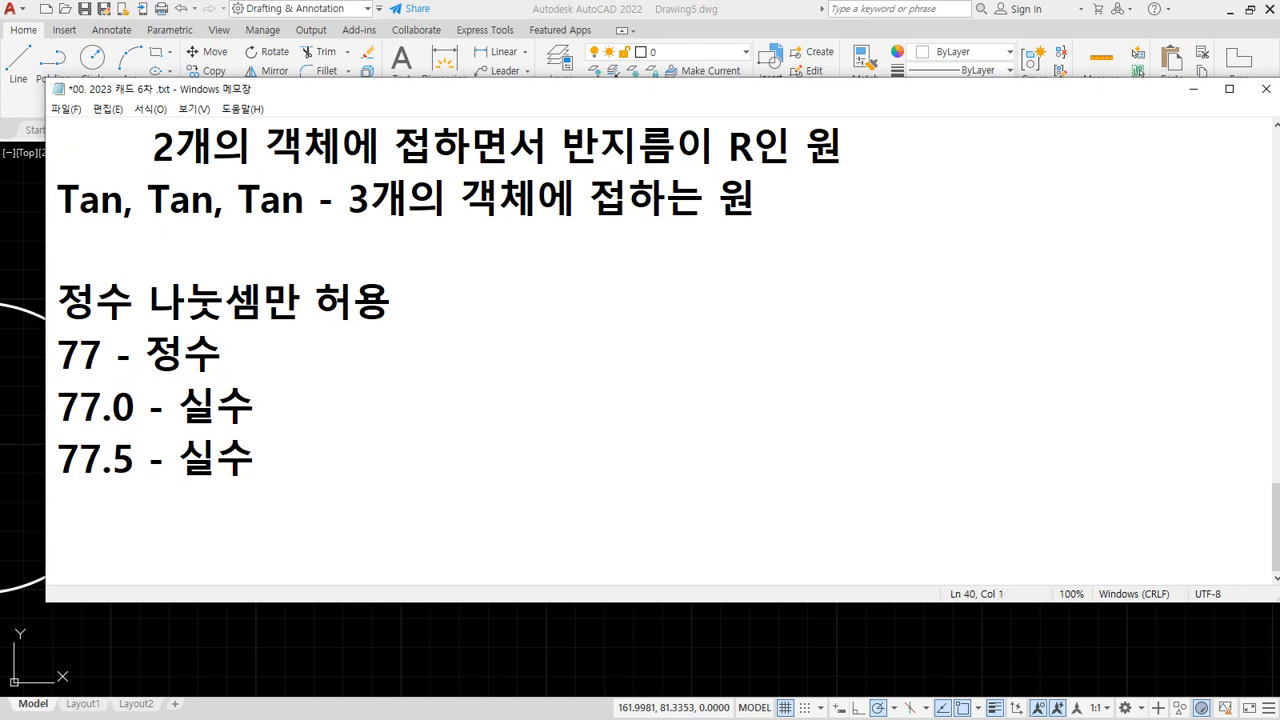
{"action": "type", "text": "1 2 3 4 5 6 "}
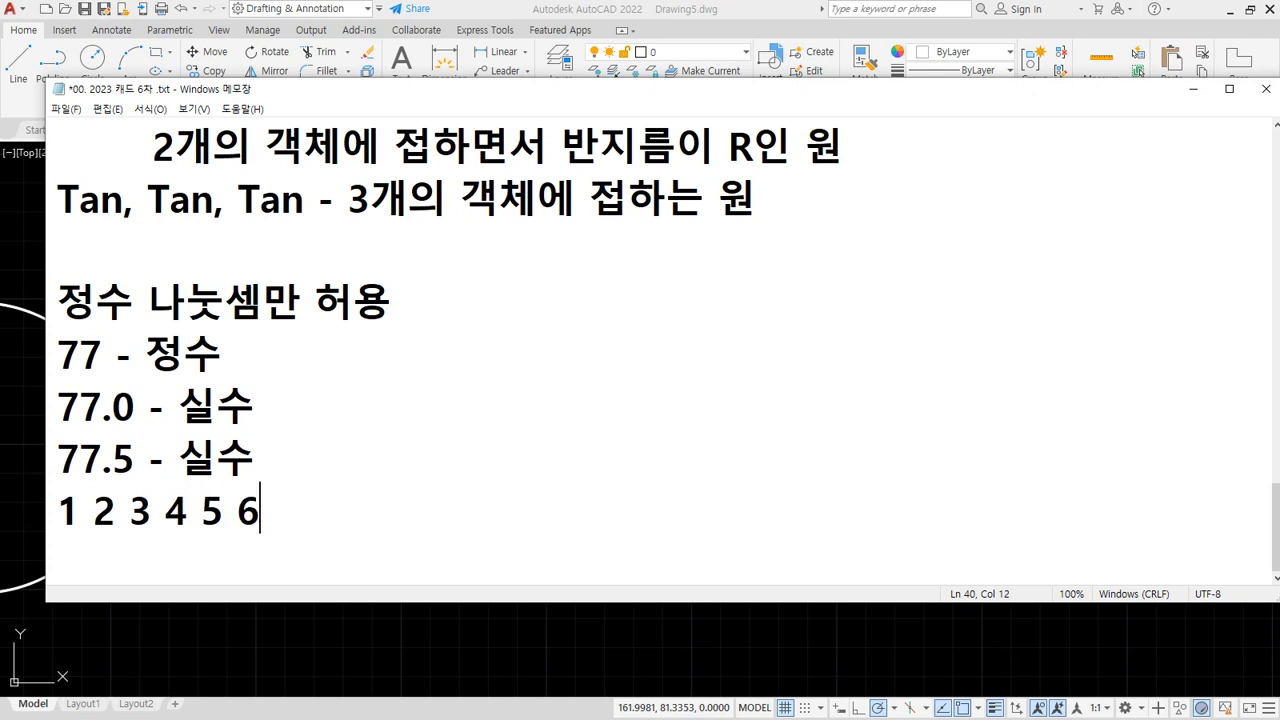
{"action": "type", "text": "7 8 9 10"}
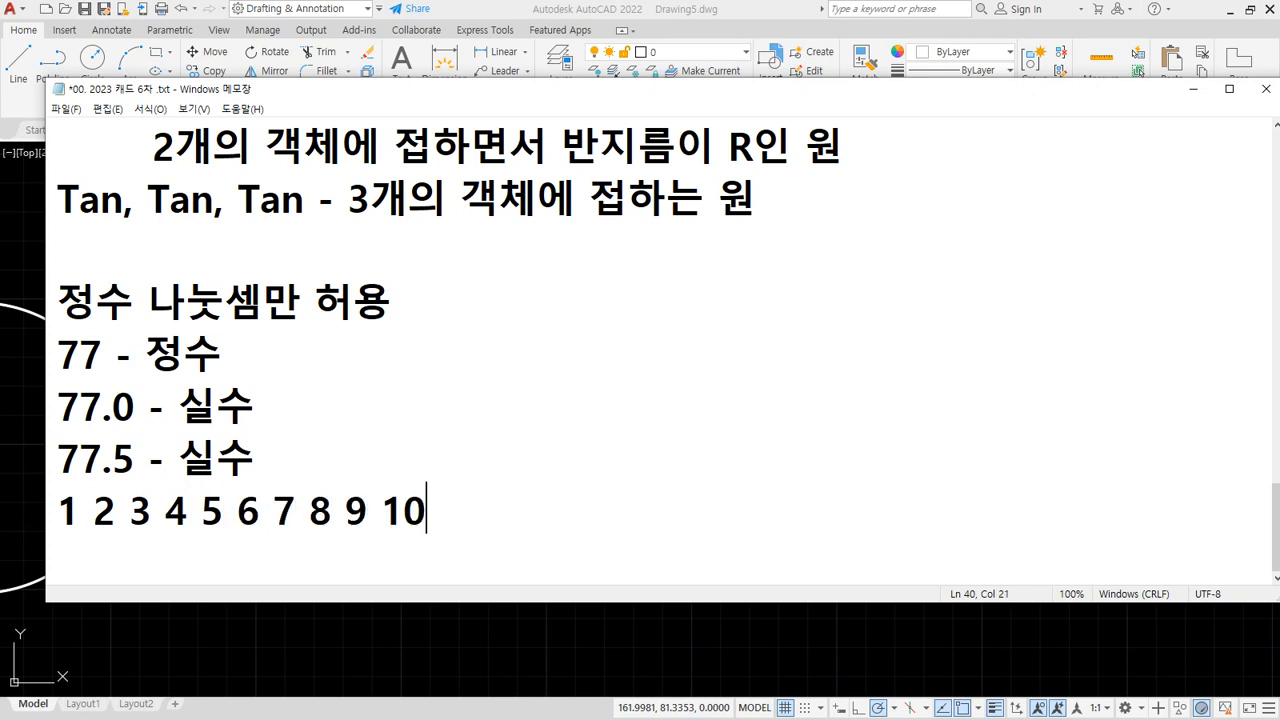
{"action": "key", "text": "Return"}
{"action": "type", "text": "0 1 2"}
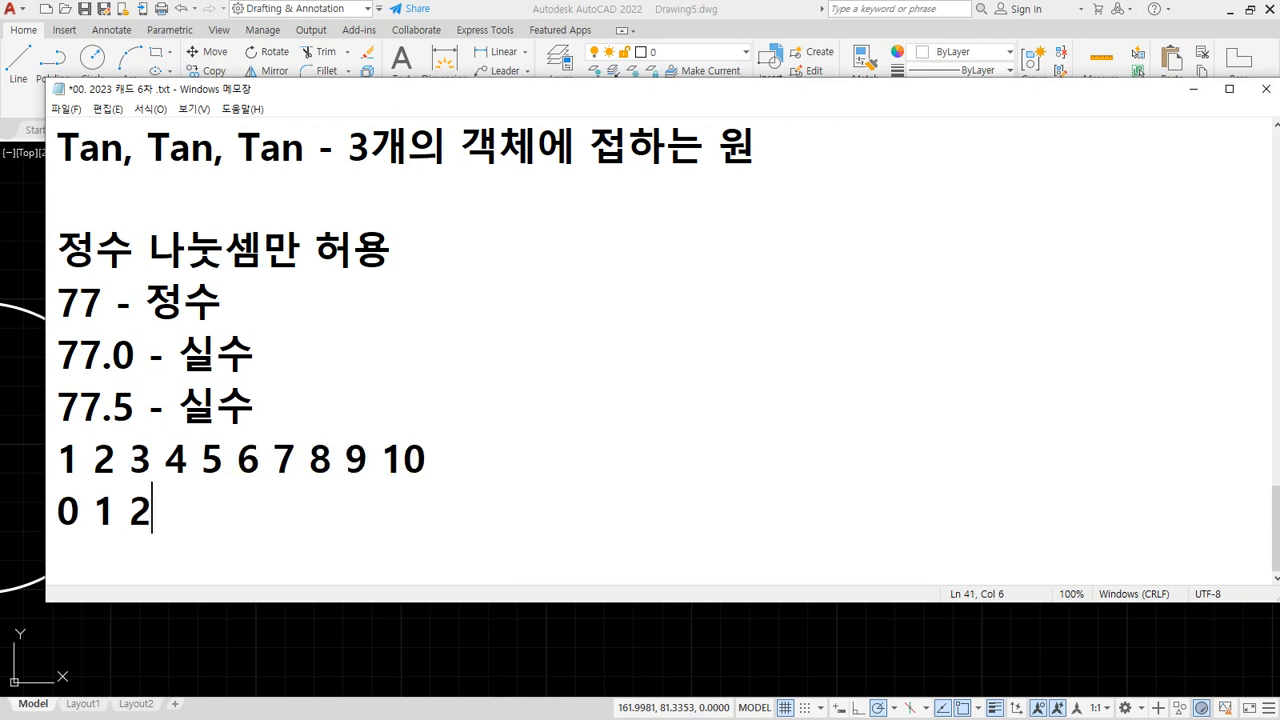
{"action": "type", "text": " 3 4 5 6 7 8 9"}
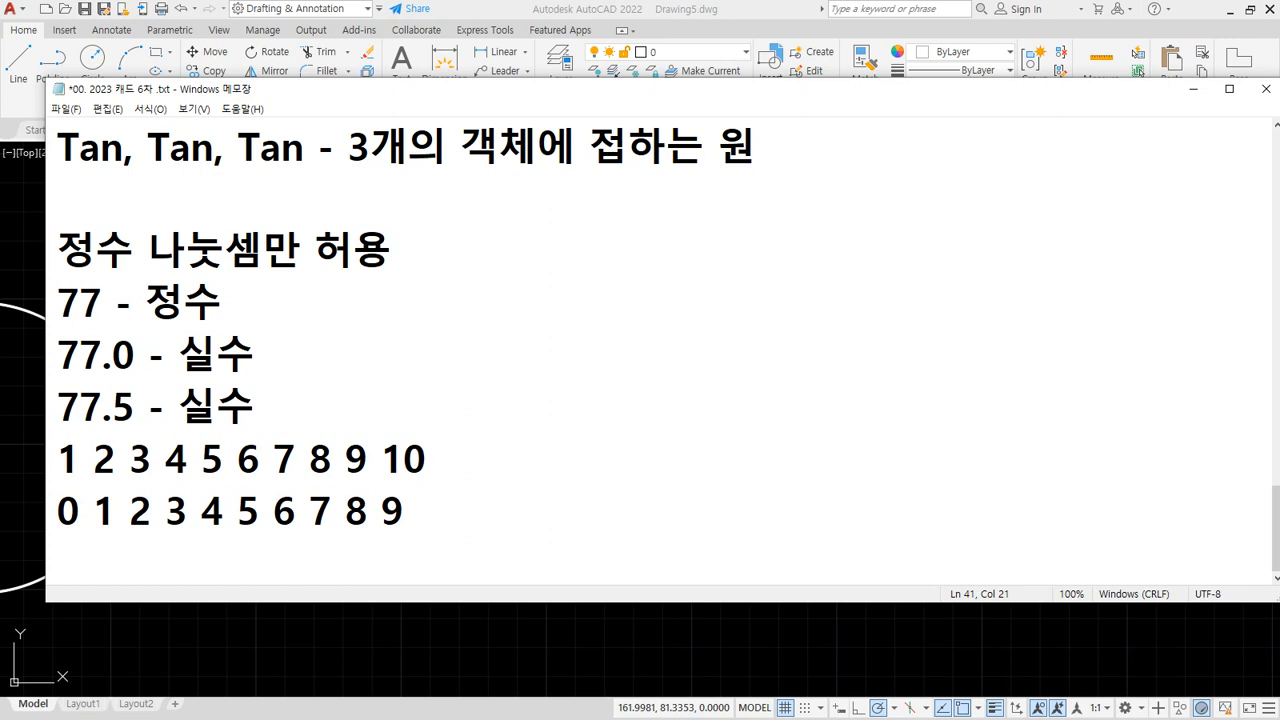
{"action": "type", "text": "--- ㅐ"}
{"action": "key", "text": "BackSpace"}
{"action": "key", "text": "Hangul"}
{"action": "type", "text": "o"}
Append '(1+0)' after the 10 and retype the leading 0 of the 0-to-9 row
{"action": "left_click", "coordinate": [427, 427]}
{"action": "type", "text": "(1+0"}
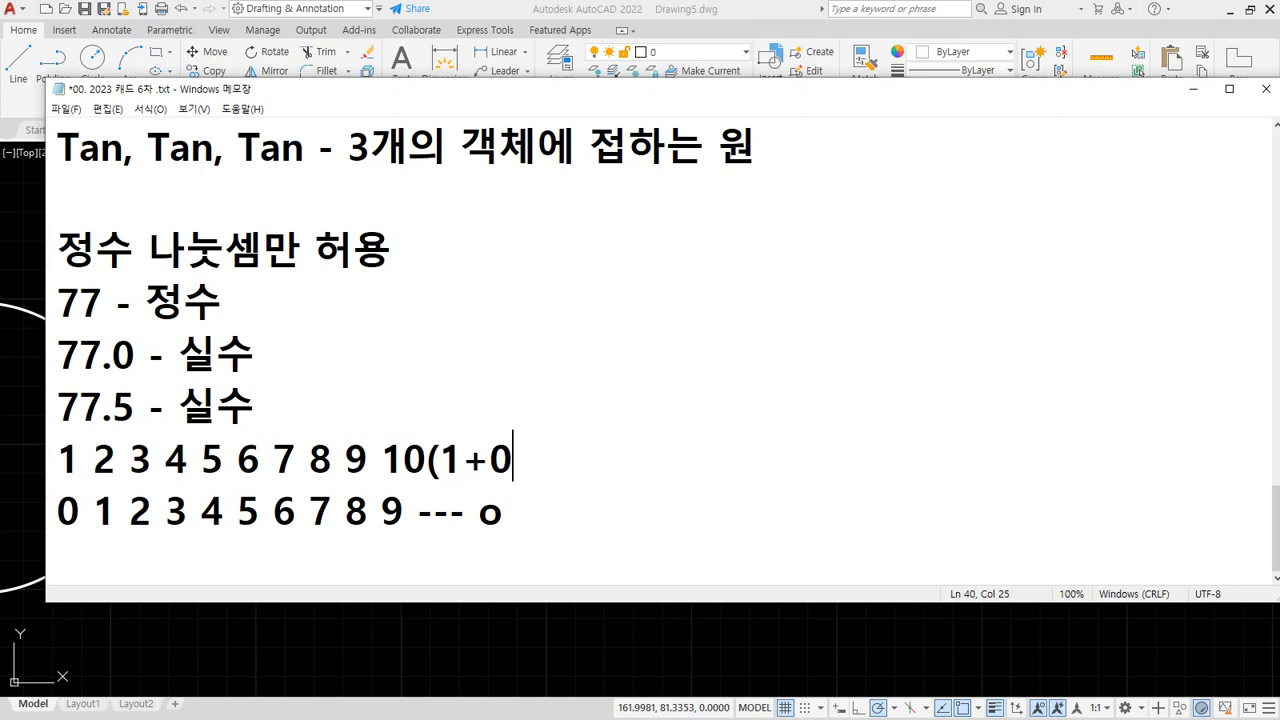
{"action": "type", "text": ")"}
{"action": "key", "text": "Down"}
{"action": "key", "text": "Home"}
{"action": "key", "text": "Delete"}
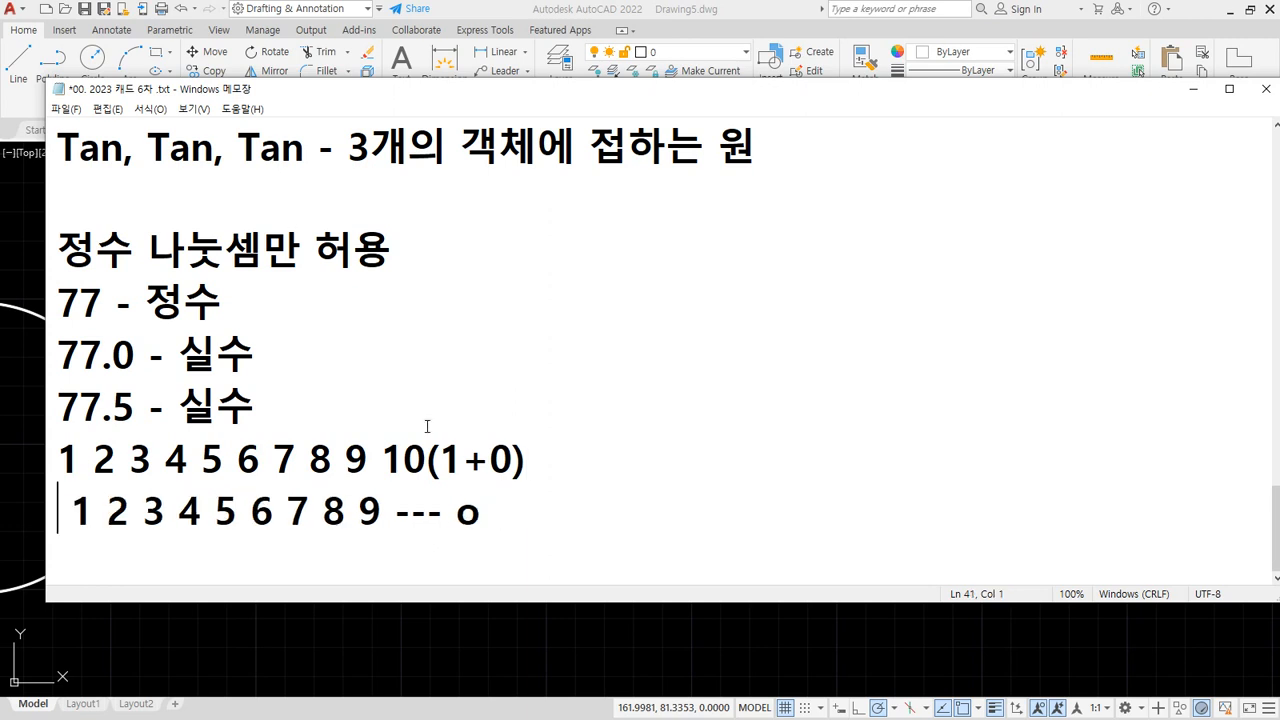
{"action": "type", "text": "0"}
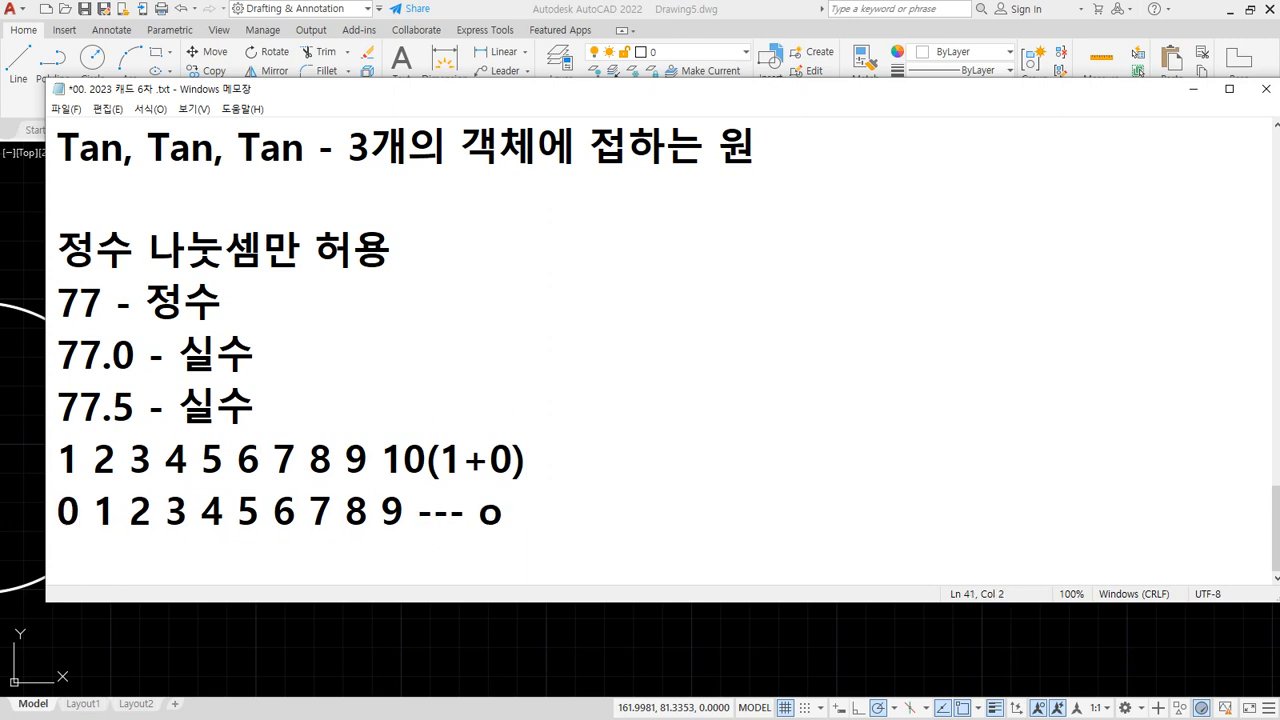
{"action": "key", "text": "shift+Left"}
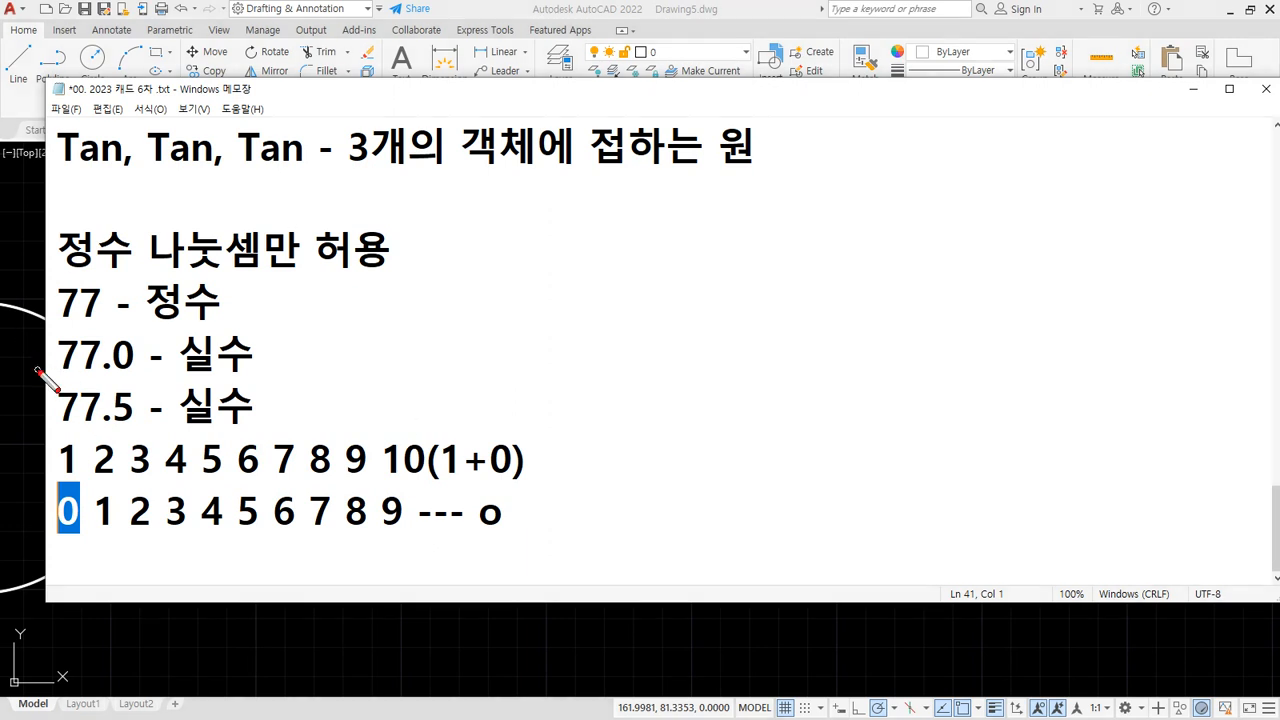
Underline the 77.0 and 77.5 lines in red, then clear the marks
{"action": "left_click_drag", "start_coordinate": [36, 369], "coordinate": [288, 369]}
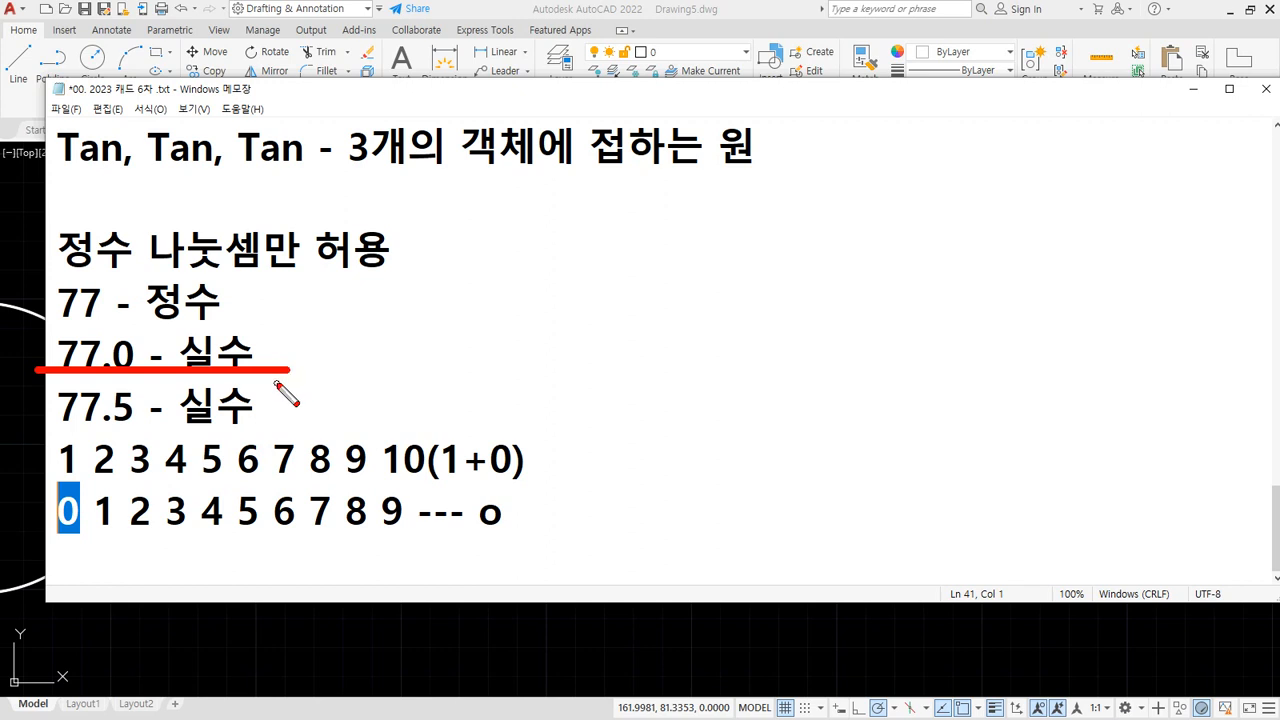
{"action": "left_click_drag", "start_coordinate": [42, 428], "coordinate": [325, 428]}
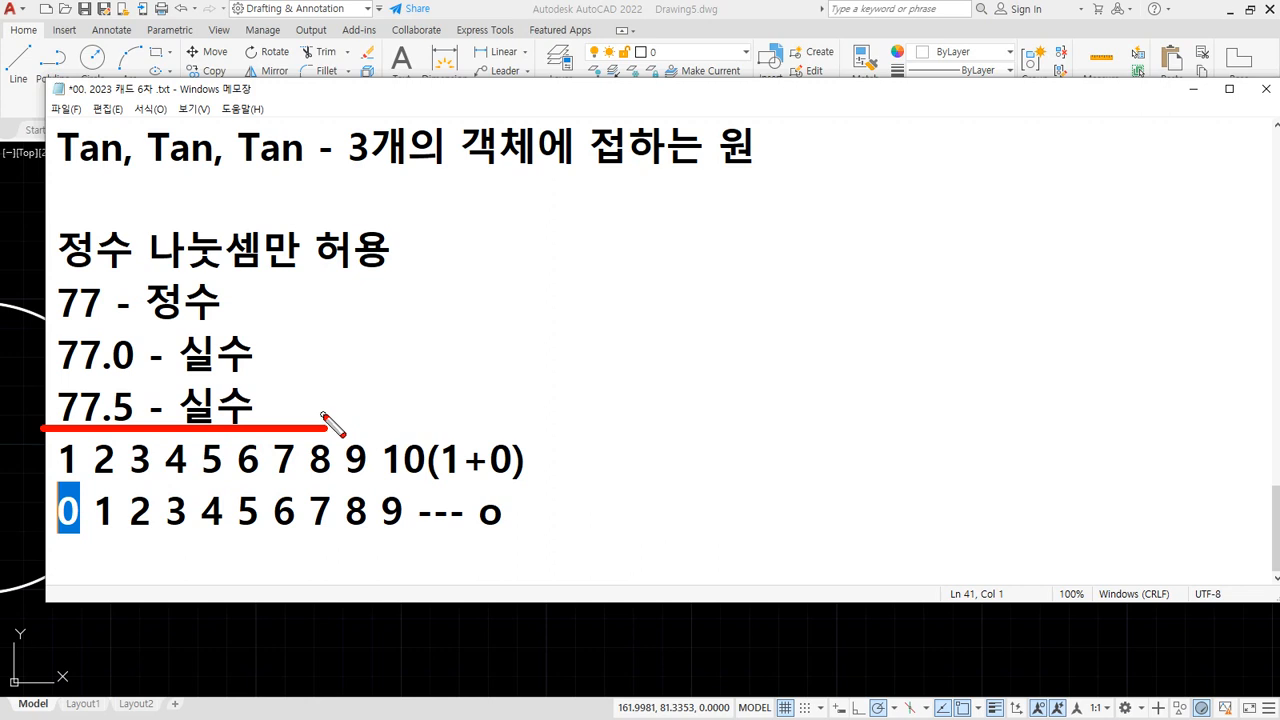
{"action": "key", "text": "Escape"}
Append '77.5/2 = 775/20' to the 77.5 line
{"action": "left_click", "coordinate": [420, 408]}
{"action": "type", "text": "1"}
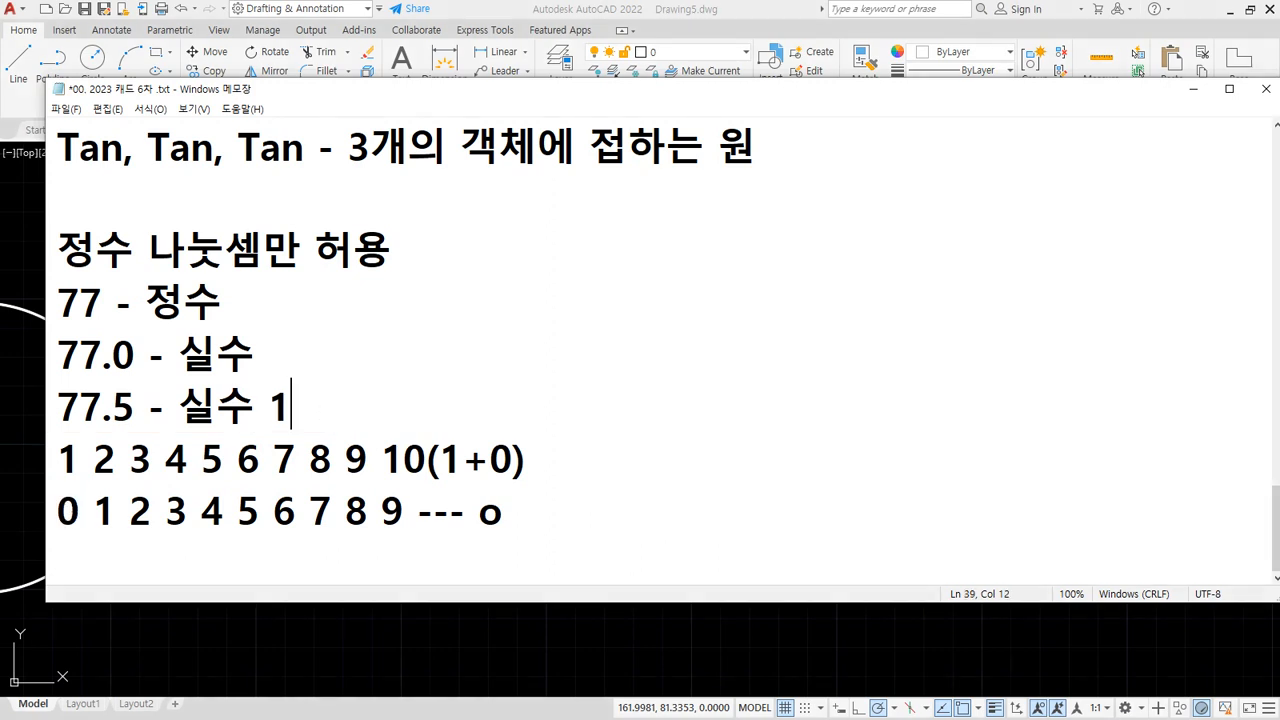
{"action": "key", "text": "BackSpace"}
{"action": "type", "text": "77.5/2"}
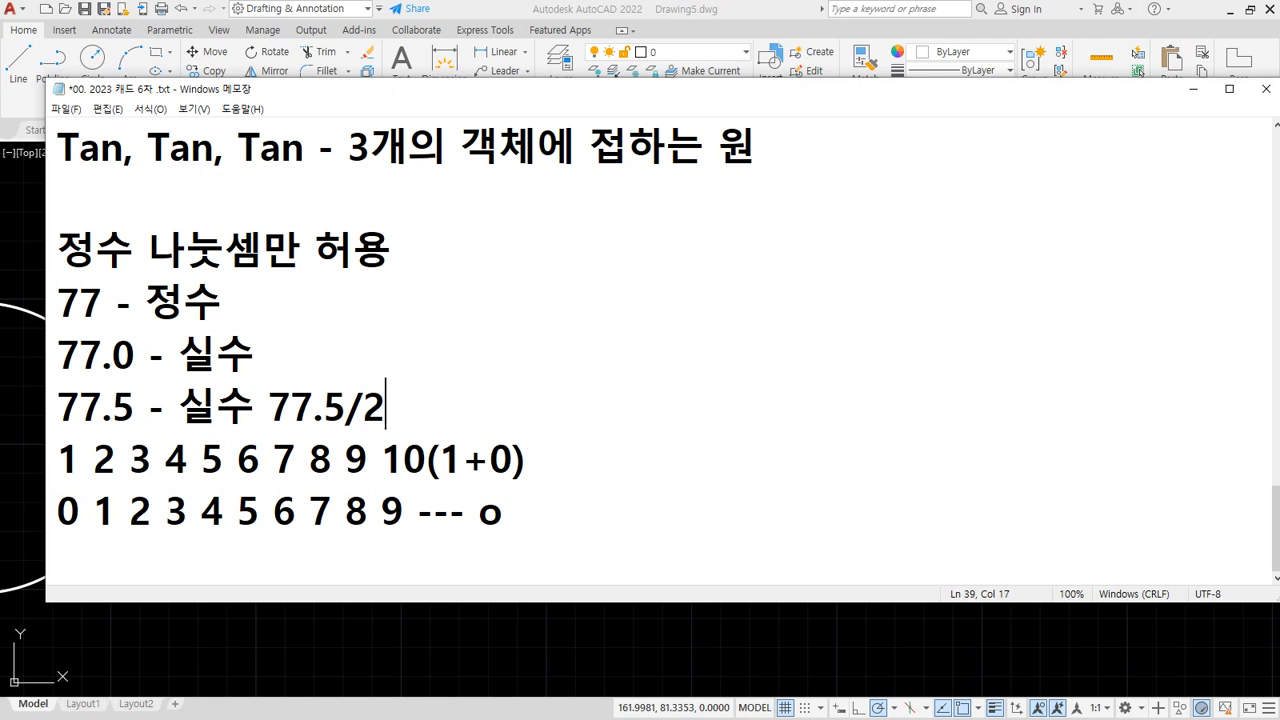
{"action": "type", "text": " = 77"}
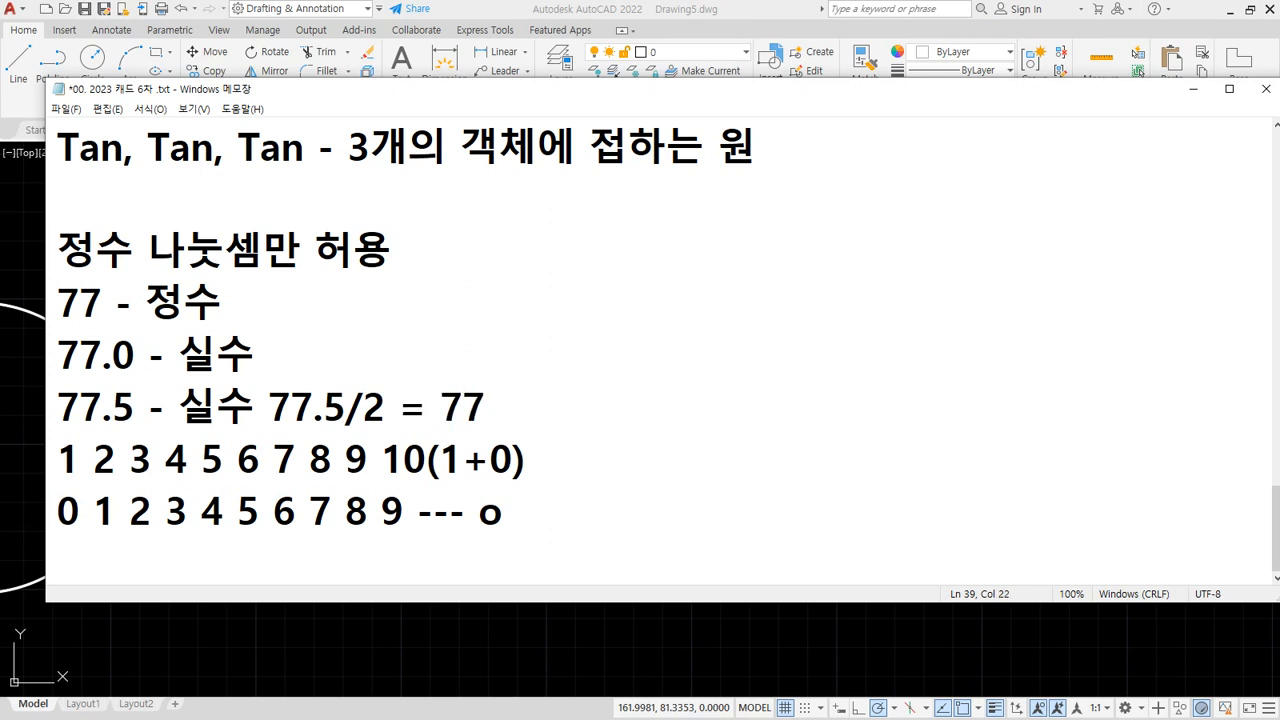
{"action": "type", "text": "5/20"}
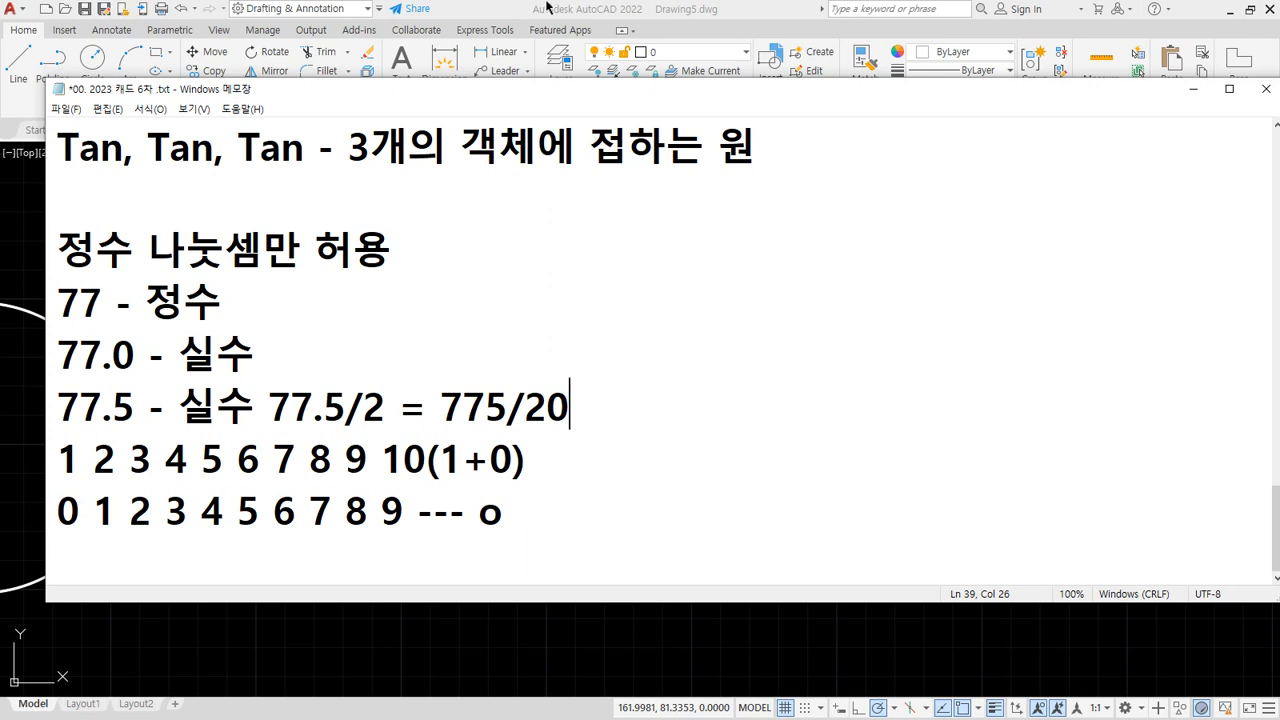
Return to the AutoCAD drawing and start a new circle with C
{"action": "left_click", "coordinate": [498, 8]}
{"action": "type", "text": "c"}
{"action": "key", "text": "Return"}
Draw a circle right of the middle circle with radius 775/20
{"action": "left_click", "coordinate": [660, 433]}
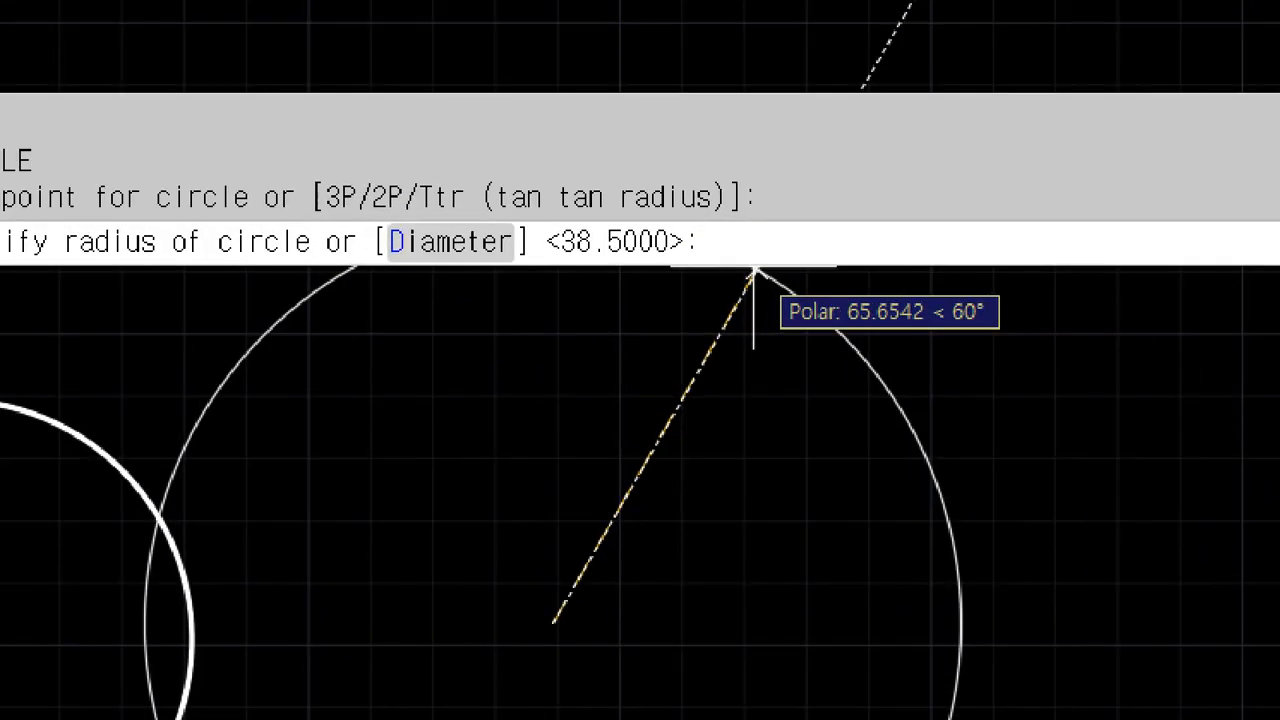
{"action": "type", "text": "7.5/2"}
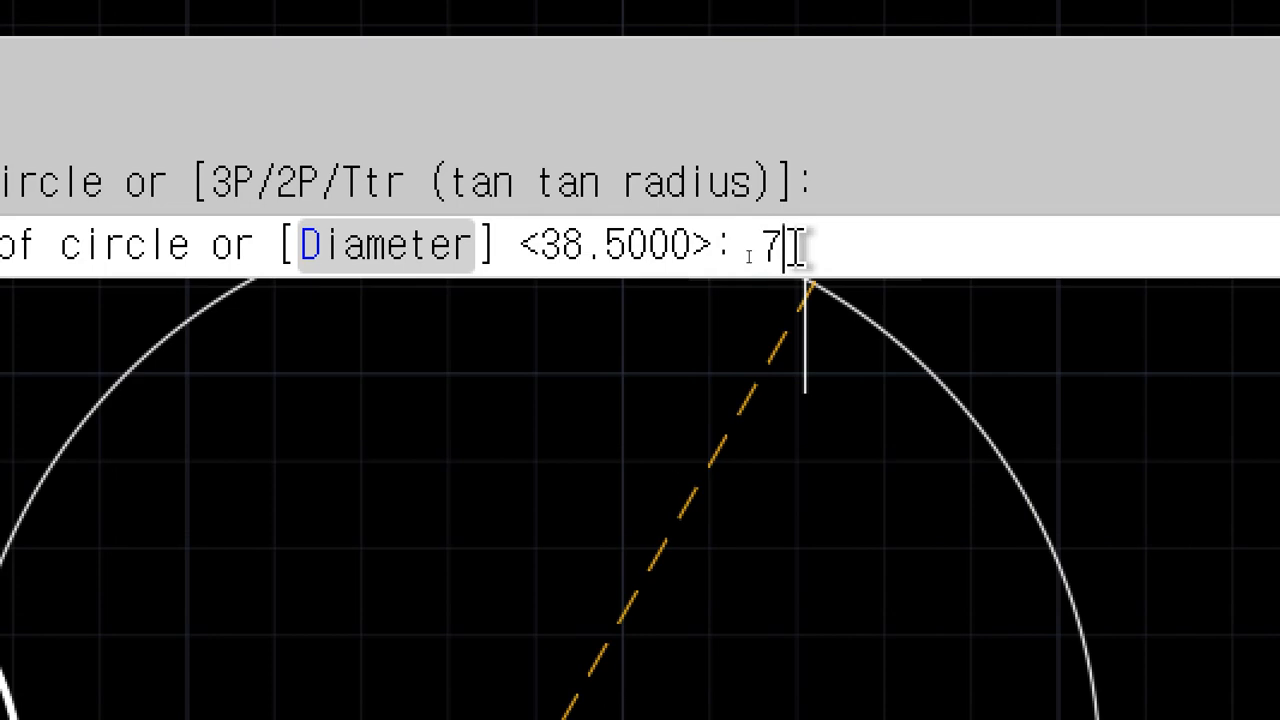
{"action": "type", "text": "0"}
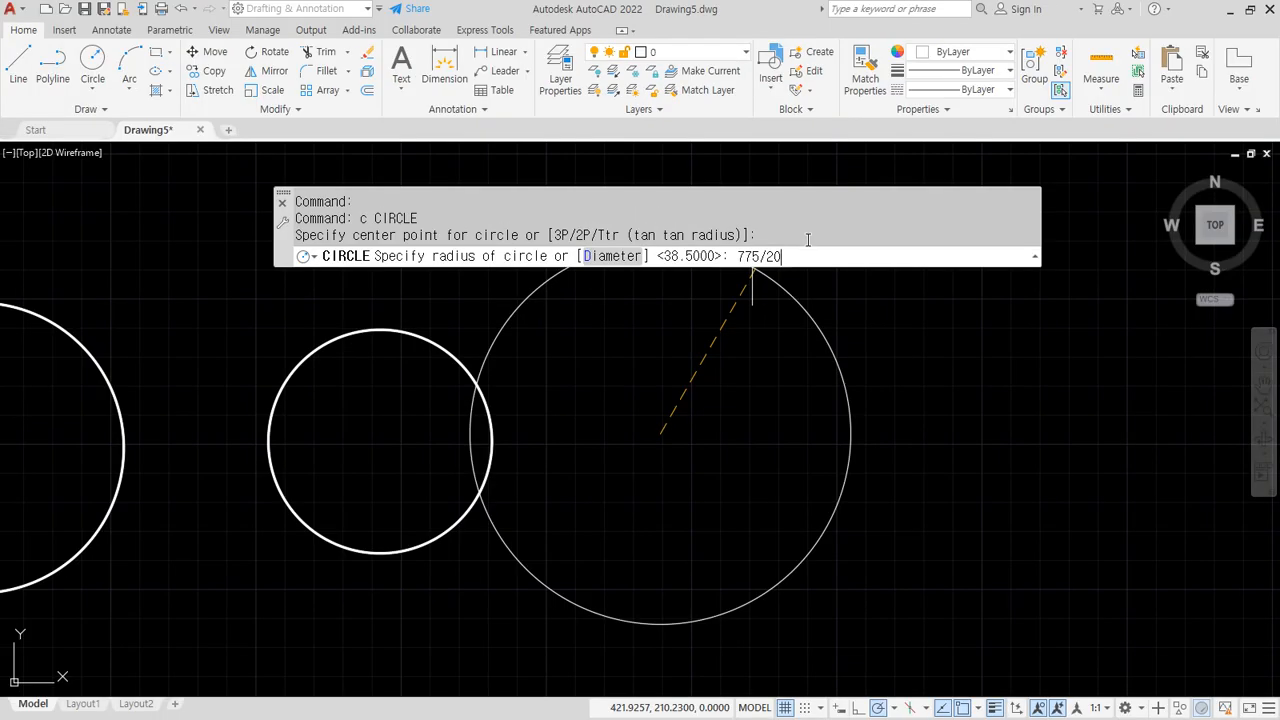
{"action": "key", "text": "Return"}
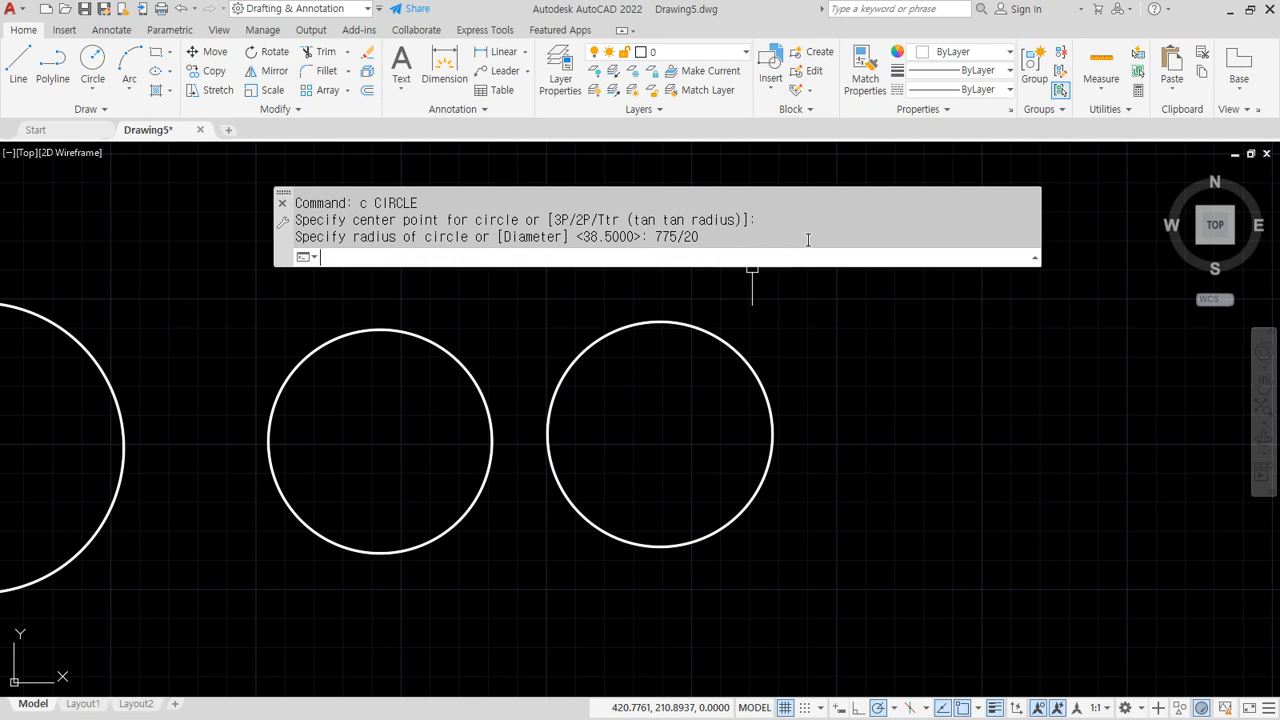
Add a Ø77.5 diameter dimension to the new circle and return to the notes
{"action": "left_click", "coordinate": [524, 52]}
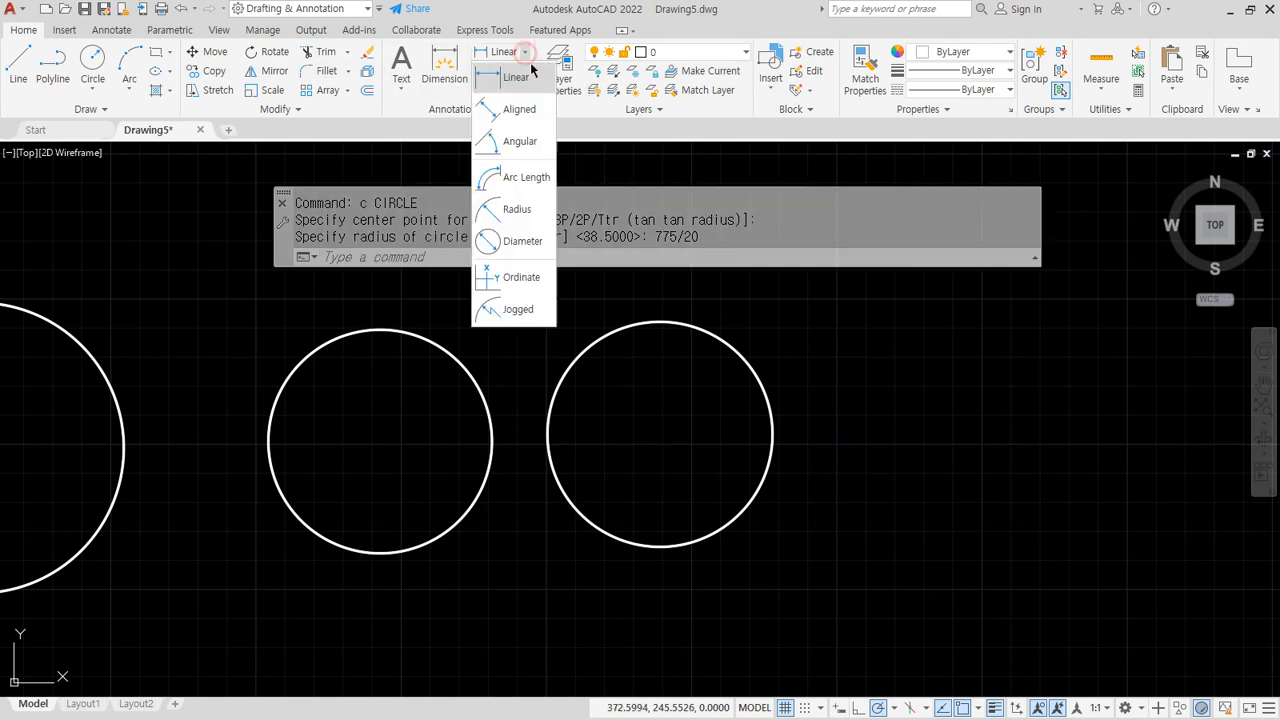
{"action": "left_click", "coordinate": [515, 240]}
{"action": "left_click", "coordinate": [708, 335]}
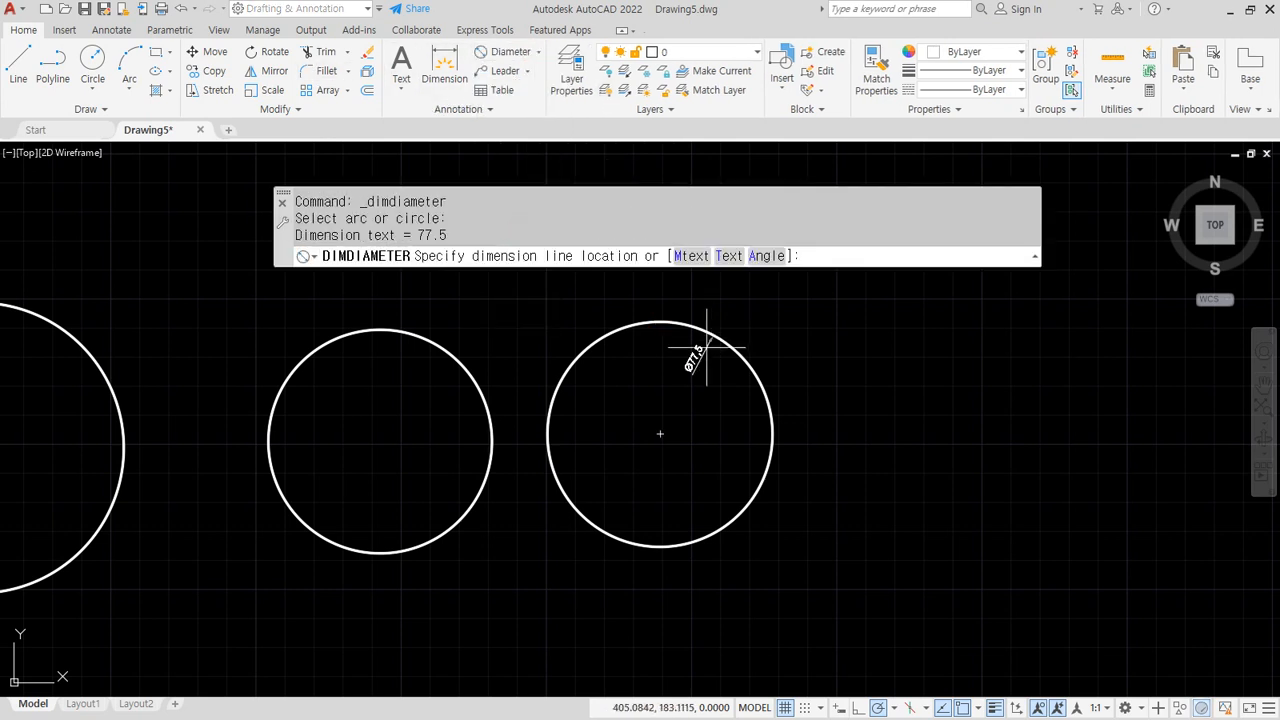
{"action": "left_click", "coordinate": [704, 350]}
{"action": "scroll", "coordinate": [694, 357], "scroll_direction": "up", "scroll_amount": 6}
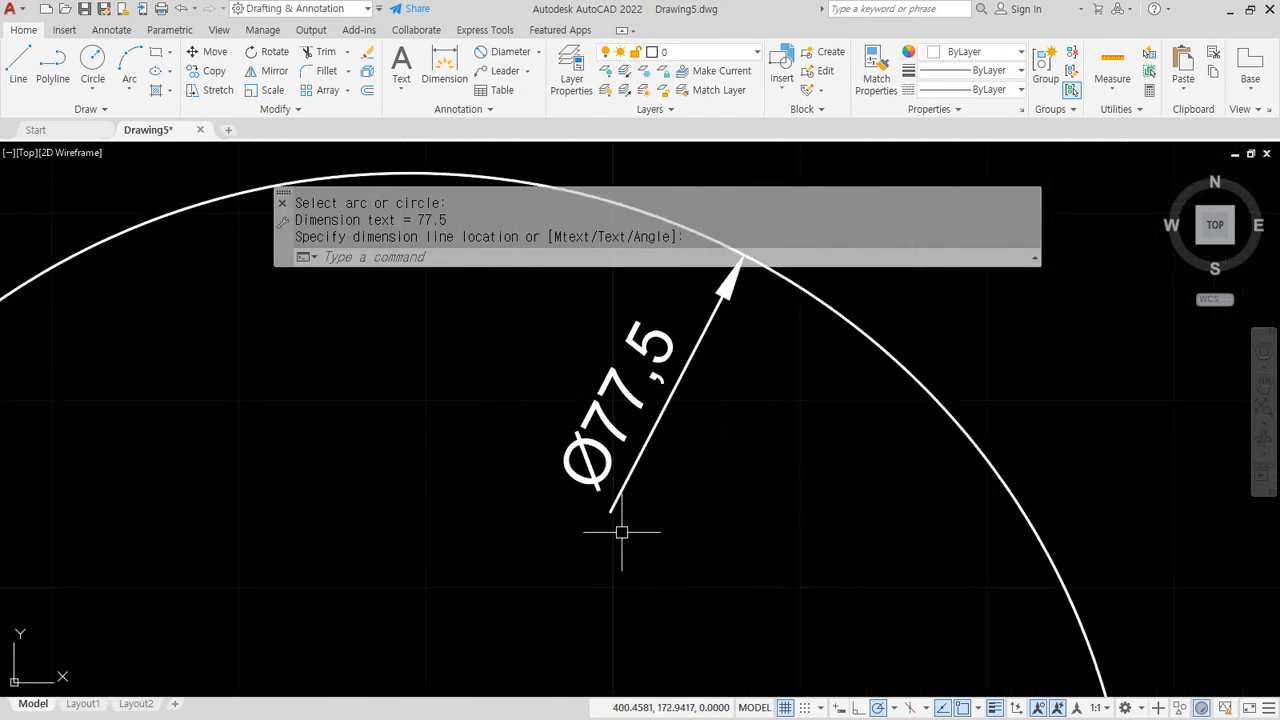
{"action": "scroll", "coordinate": [621, 532], "scroll_direction": "down", "scroll_amount": 4}
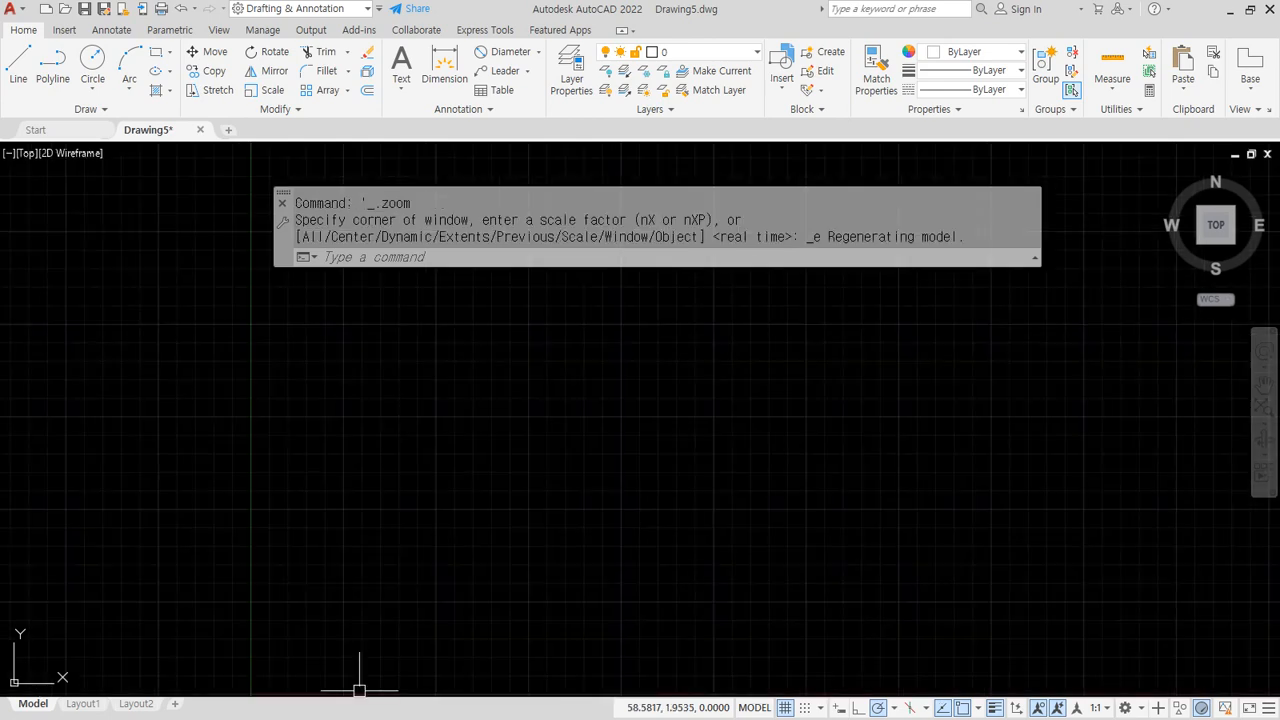
{"action": "key", "text": "alt+Tab"}
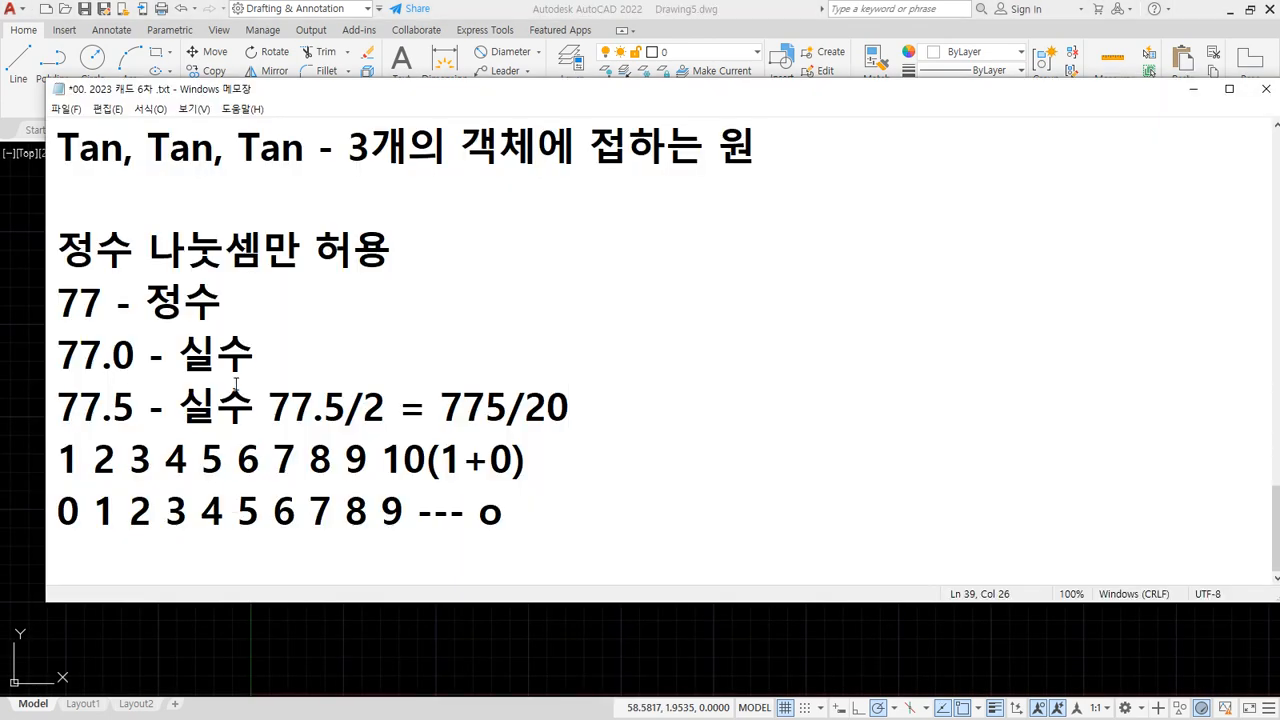
{"action": "scroll", "coordinate": [351, 378], "scroll_direction": "up", "scroll_amount": 2}
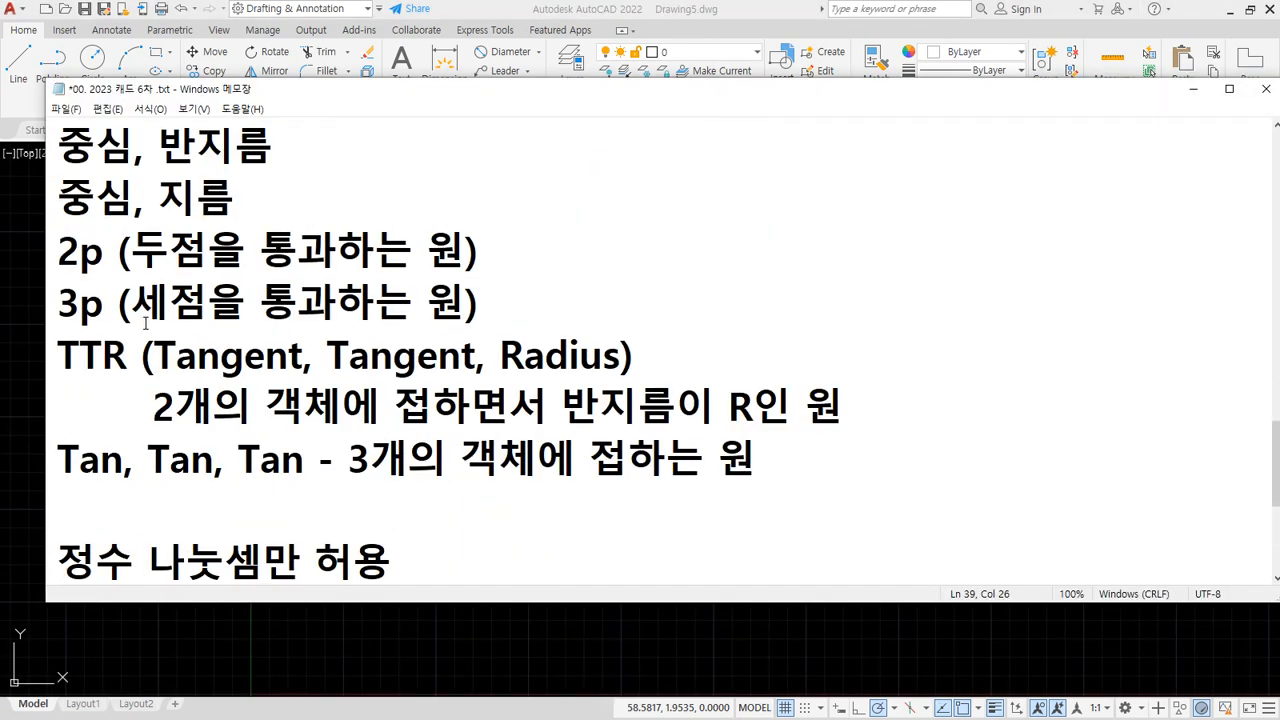
{"action": "left_click_drag", "start_coordinate": [87, 334], "coordinate": [65, 293]}
{"action": "mouse_move", "coordinate": [80, 344]}
{"action": "left_mouse_down"}
{"action": "mouse_move", "coordinate": [72, 217]}
{"action": "mouse_move", "coordinate": [120, 295]}
{"action": "mouse_move", "coordinate": [92, 330]}
{"action": "left_mouse_up"}
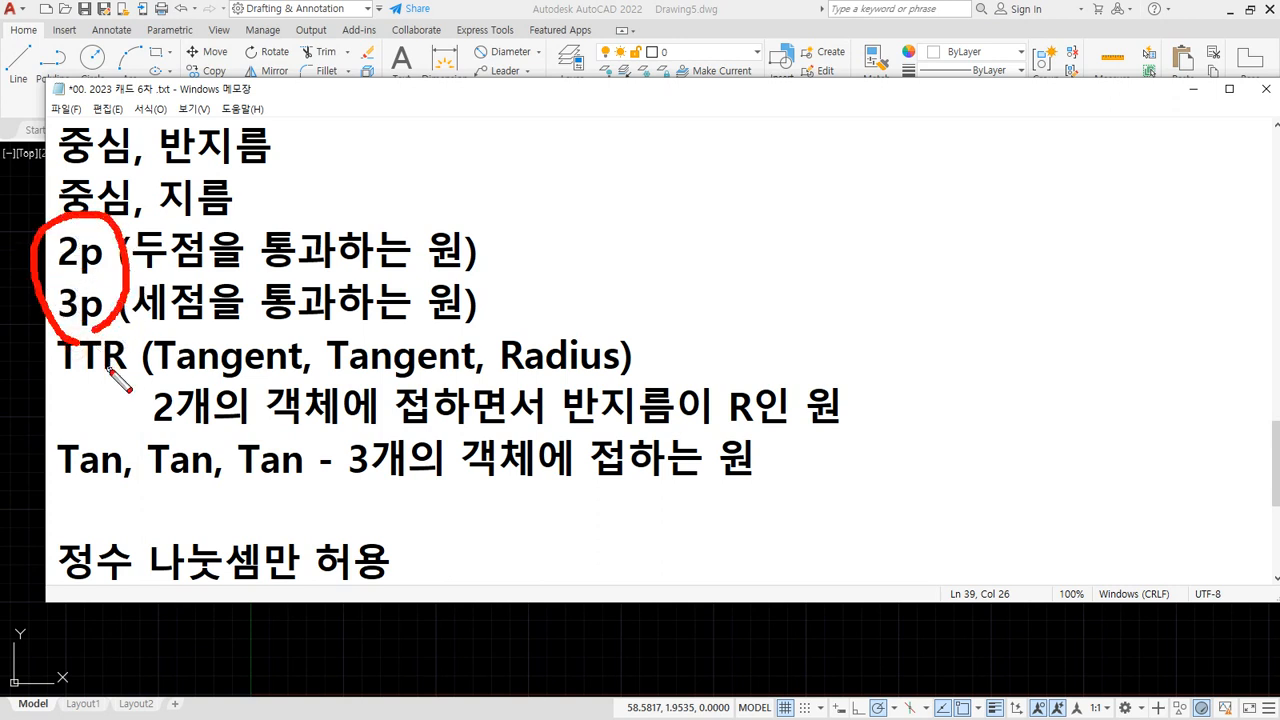
{"action": "left_click_drag", "start_coordinate": [114, 230], "coordinate": [136, 213]}
{"action": "left_click_drag", "start_coordinate": [134, 266], "coordinate": [415, 270]}
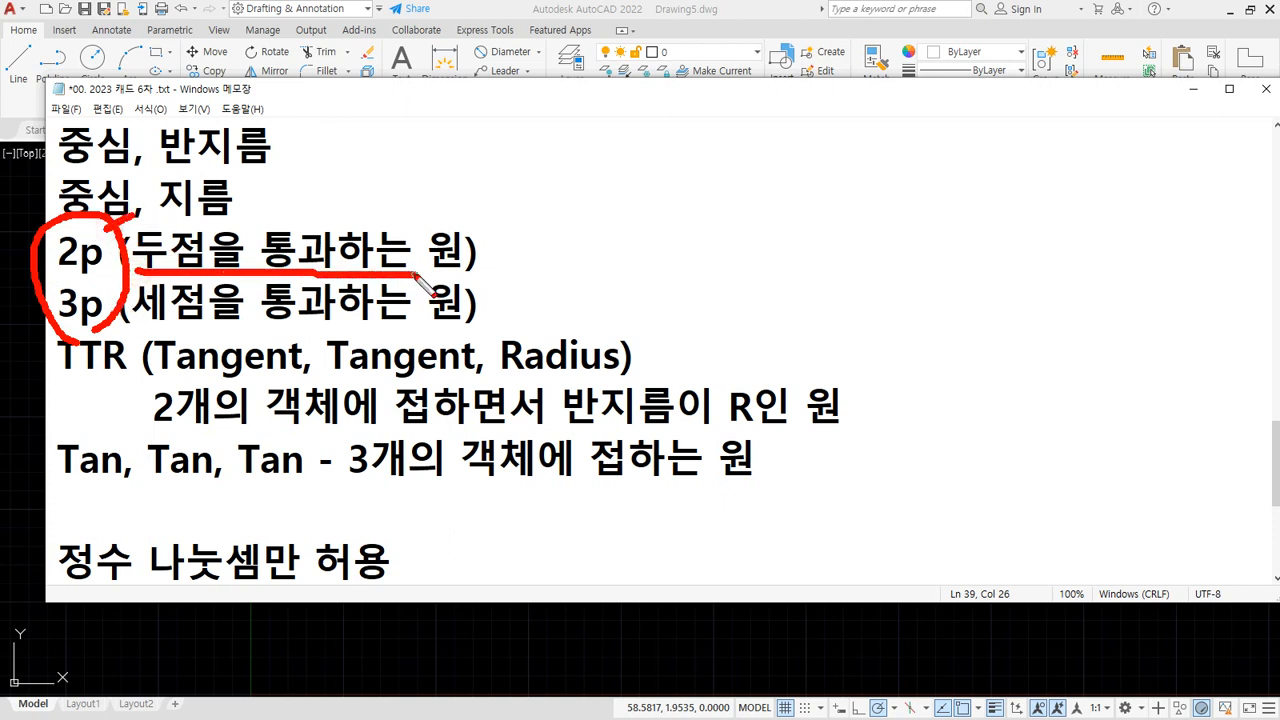
{"action": "left_click_drag", "start_coordinate": [148, 326], "coordinate": [382, 324]}
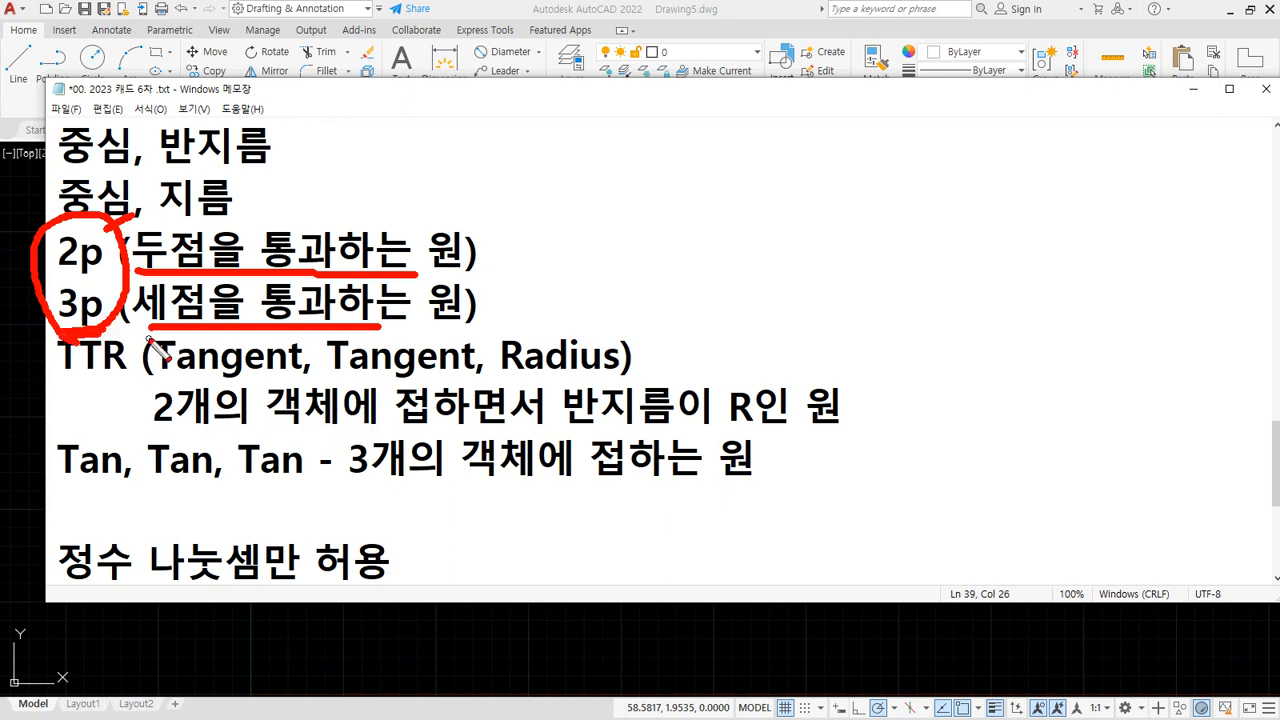
{"action": "left_click_drag", "start_coordinate": [145, 328], "coordinate": [466, 330]}
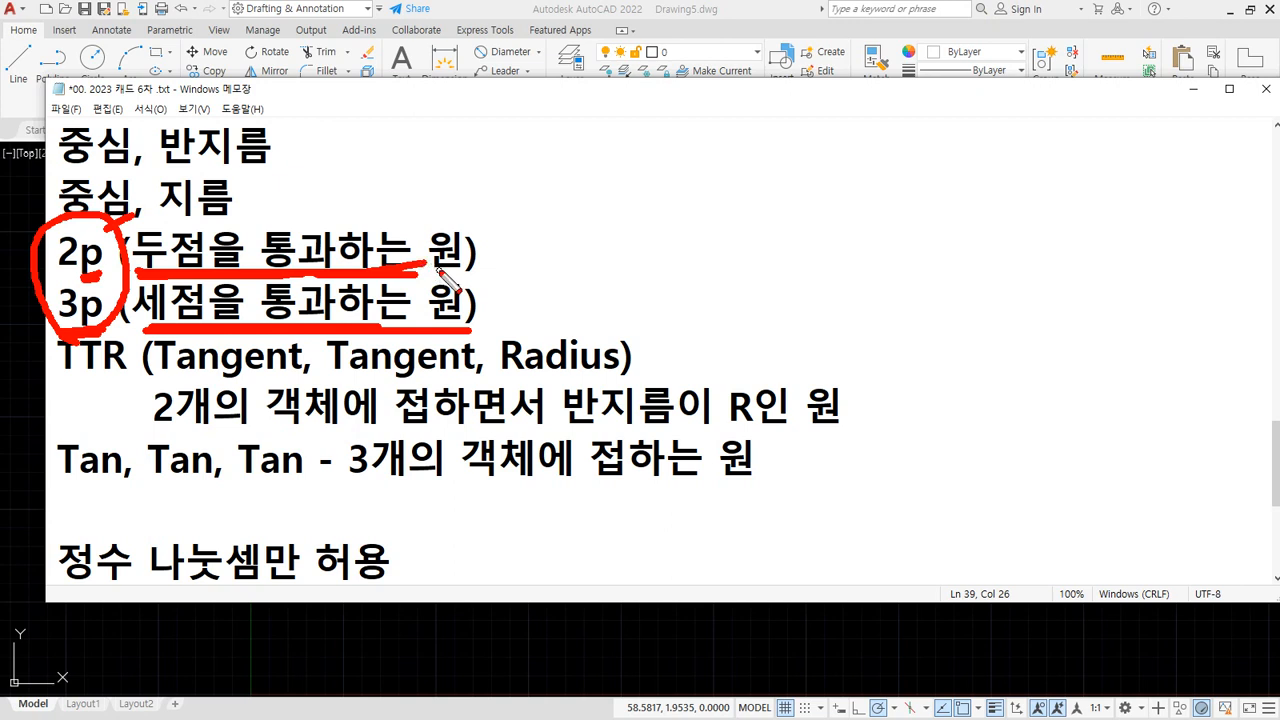
{"action": "left_click", "coordinate": [504, 226]}
{"action": "left_click", "coordinate": [619, 180]}
{"action": "left_click", "coordinate": [615, 274]}
{"action": "left_click_drag", "start_coordinate": [70, 330], "coordinate": [400, 345]}
Draw a closed triangle with the LINE command
{"action": "key", "text": "Escape"}
{"action": "left_click", "coordinate": [200, 636]}
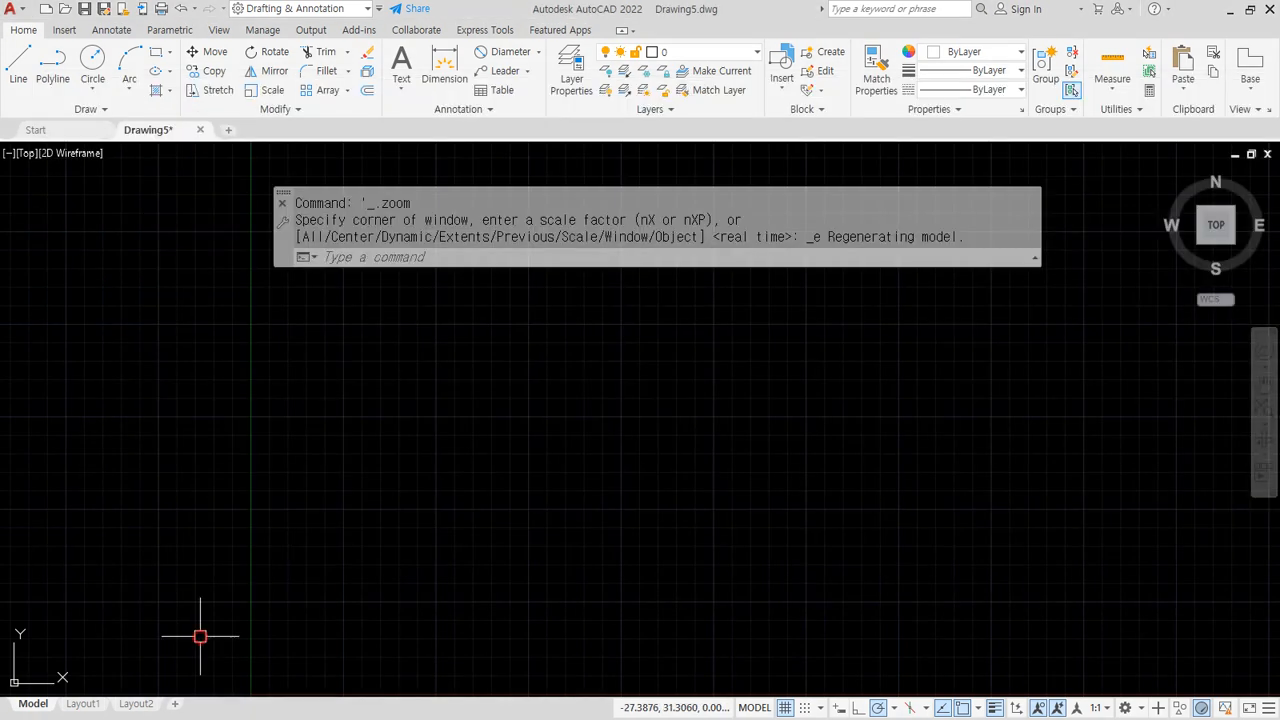
{"action": "middle_click_drag", "start_coordinate": [455, 452], "coordinate": [431, 438]}
{"action": "type", "text": "l"}
{"action": "key", "text": "Return"}
{"action": "left_click", "coordinate": [505, 356]}
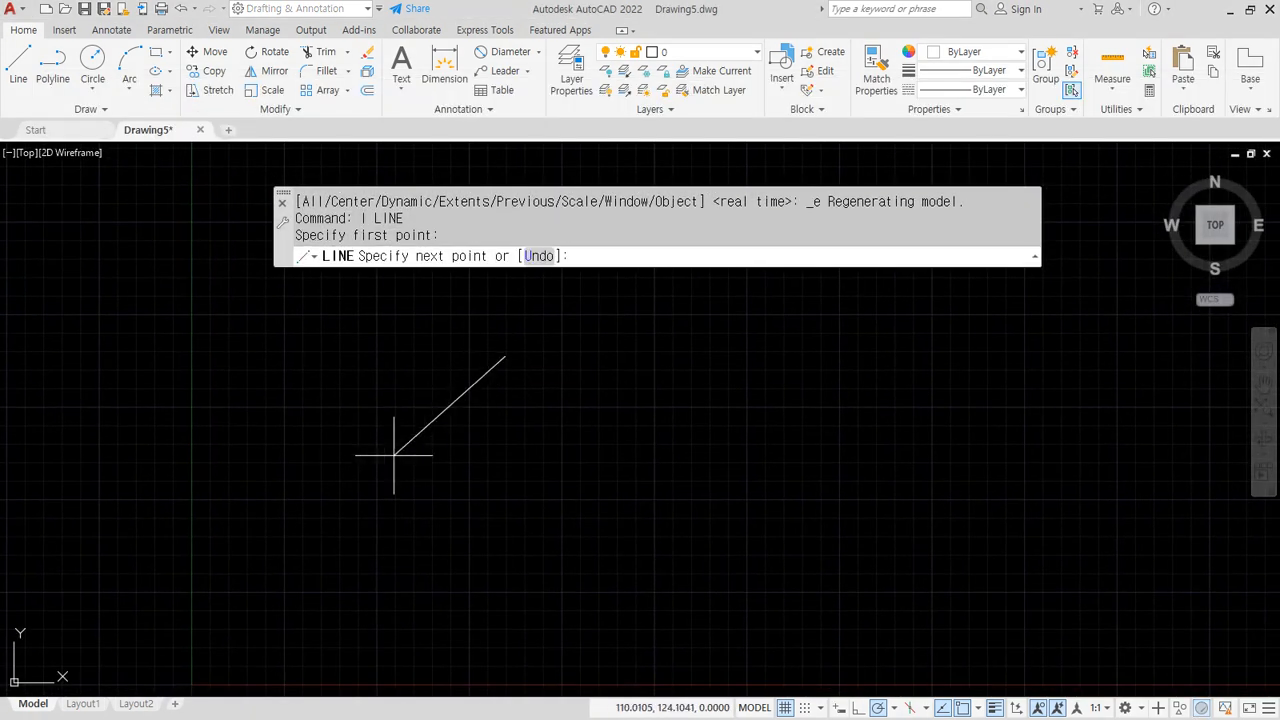
{"action": "left_click", "coordinate": [397, 520]}
{"action": "left_click", "coordinate": [586, 495]}
{"action": "type", "text": "c"}
{"action": "key", "text": "Return"}
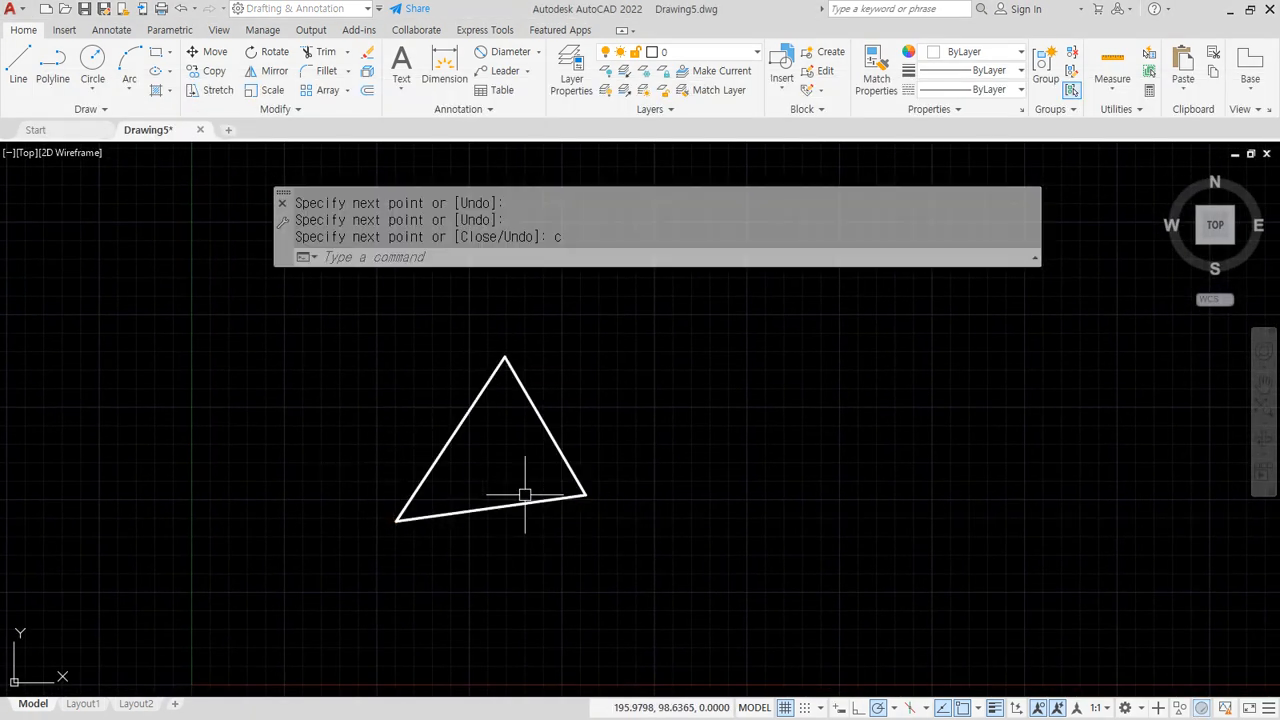
Mark the triangle's three vertices with on-screen pen circles, then clear them
{"action": "middle_click_drag", "start_coordinate": [498, 410], "coordinate": [440, 395]}
{"action": "left_click_drag", "start_coordinate": [449, 356], "coordinate": [458, 357]}
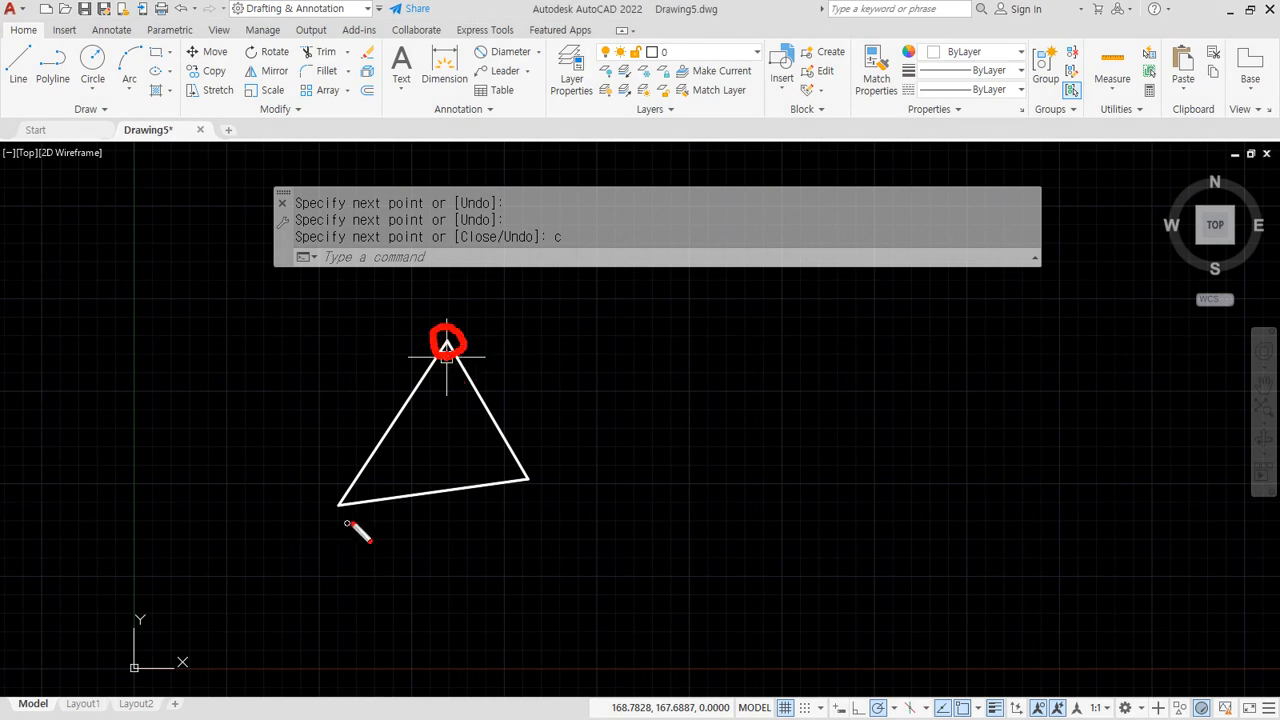
{"action": "mouse_move", "coordinate": [346, 521]}
{"action": "left_mouse_down"}
{"action": "mouse_move", "coordinate": [340, 488]}
{"action": "mouse_move", "coordinate": [352, 518]}
{"action": "left_mouse_up"}
{"action": "mouse_move", "coordinate": [540, 500]}
{"action": "left_mouse_down"}
{"action": "mouse_move", "coordinate": [545, 488]}
{"action": "mouse_move", "coordinate": [538, 496]}
{"action": "left_mouse_up"}
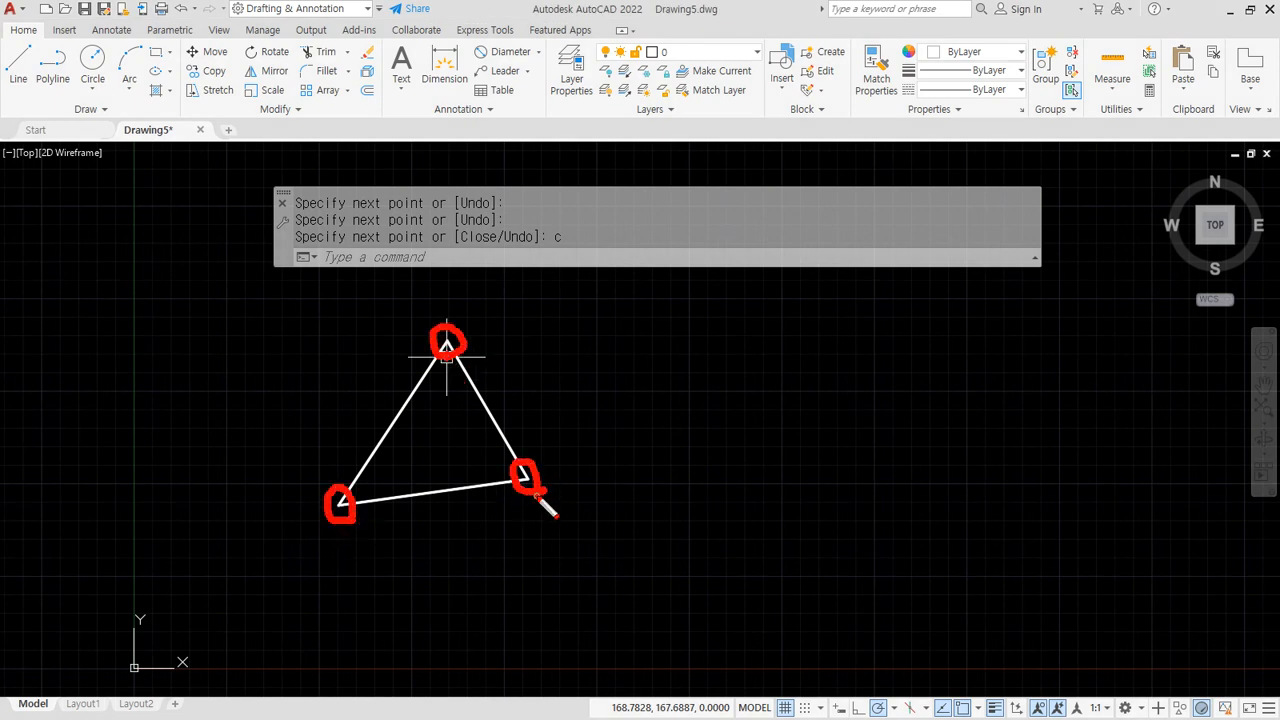
{"action": "key", "text": "Escape"}
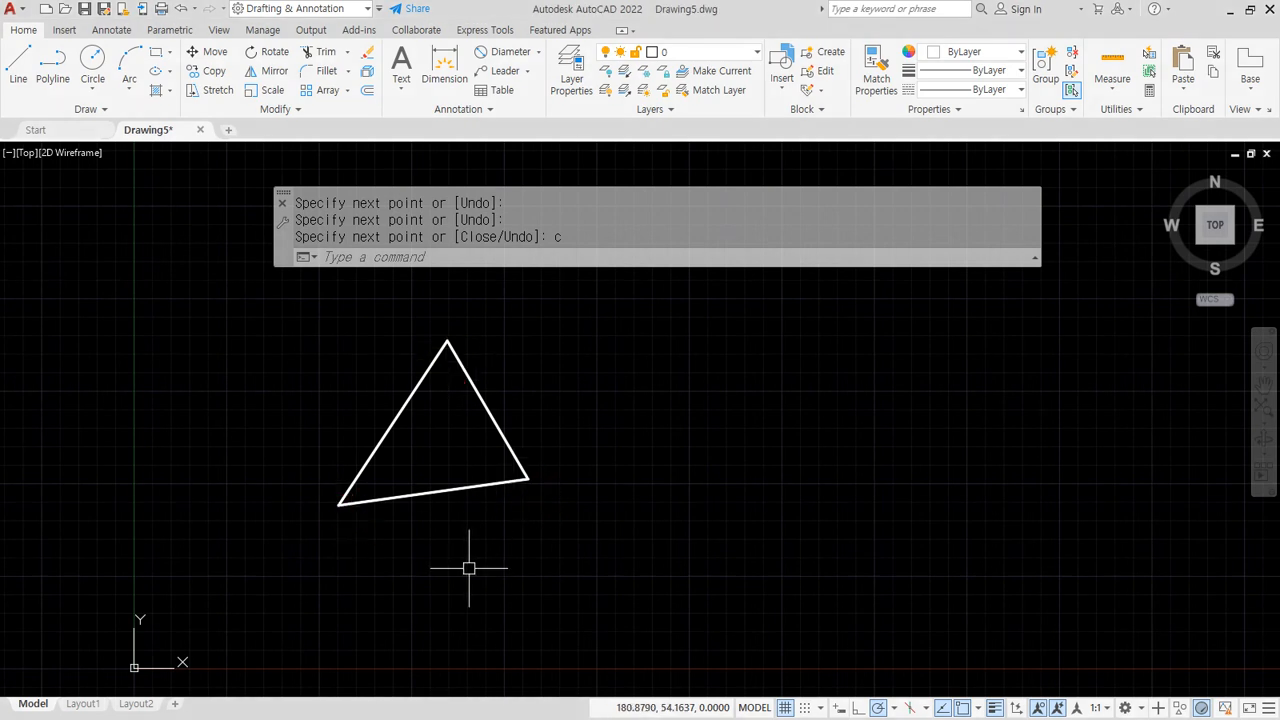
Draw a 3-point circle through the triangle's three vertices
{"action": "type", "text": "c"}
{"action": "key", "text": "Return"}
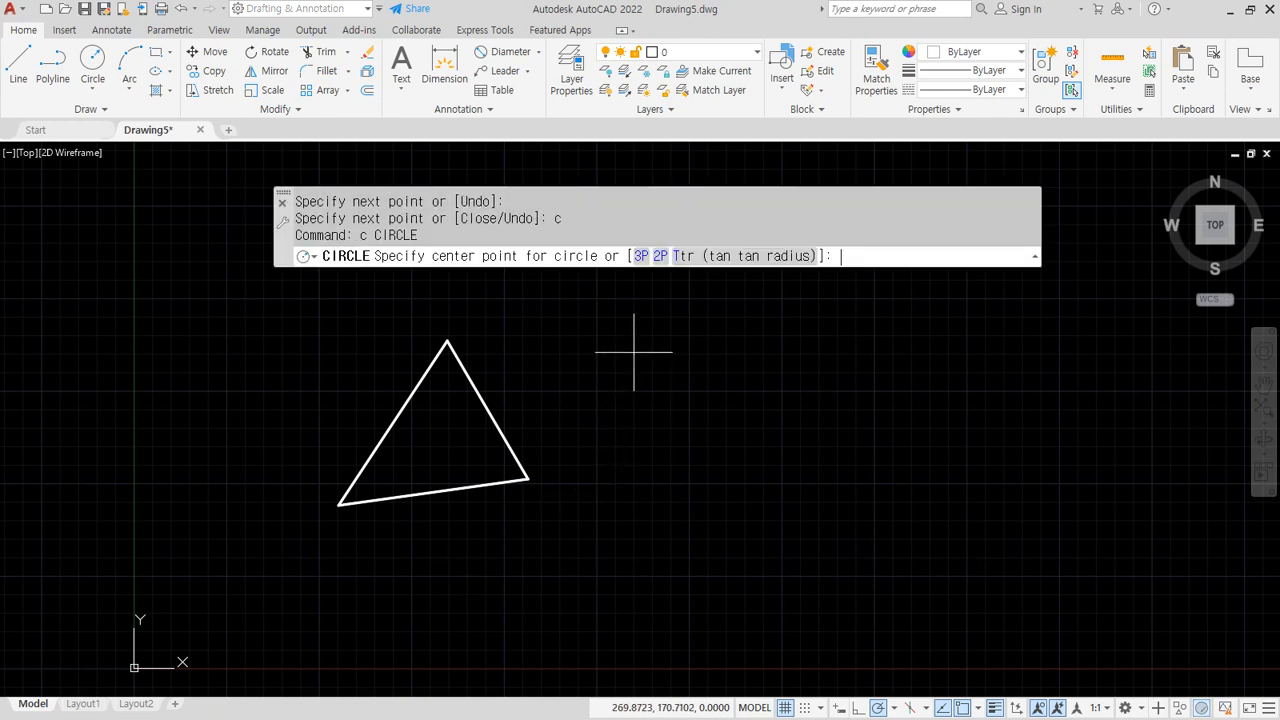
{"action": "left_click", "coordinate": [642, 256]}
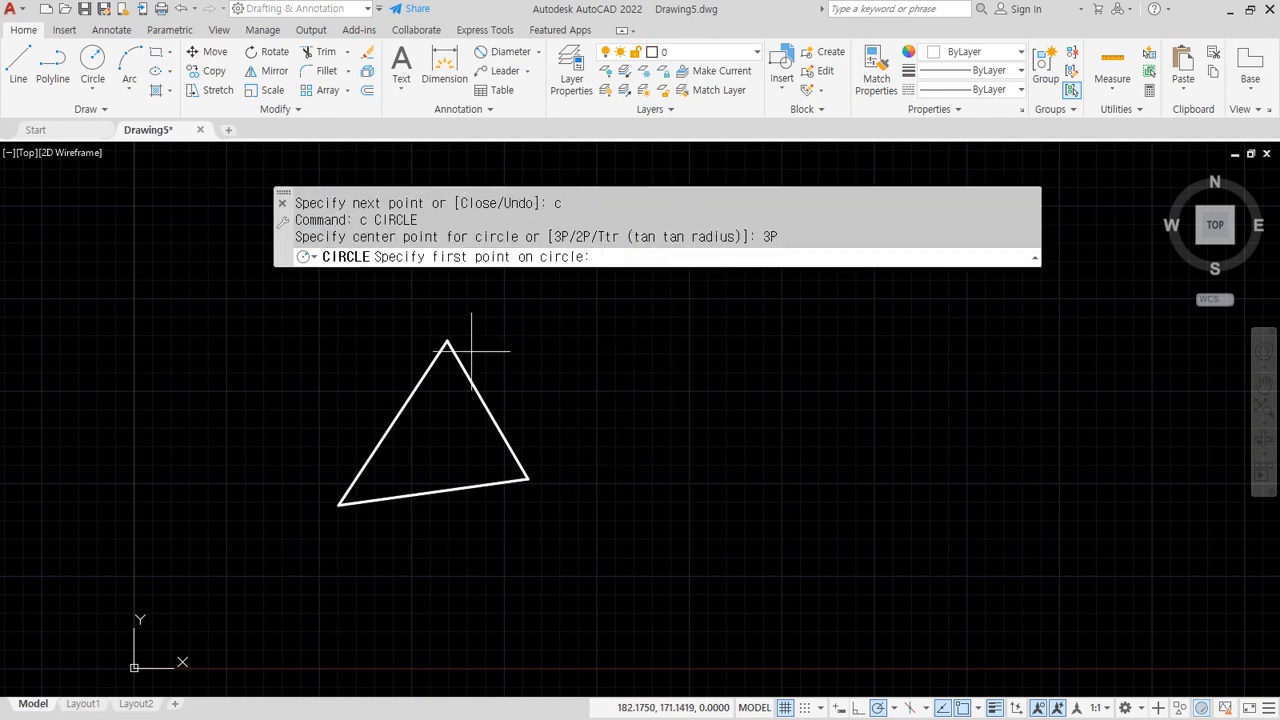
{"action": "scroll", "coordinate": [460, 368], "scroll_direction": "up", "scroll_amount": 4}
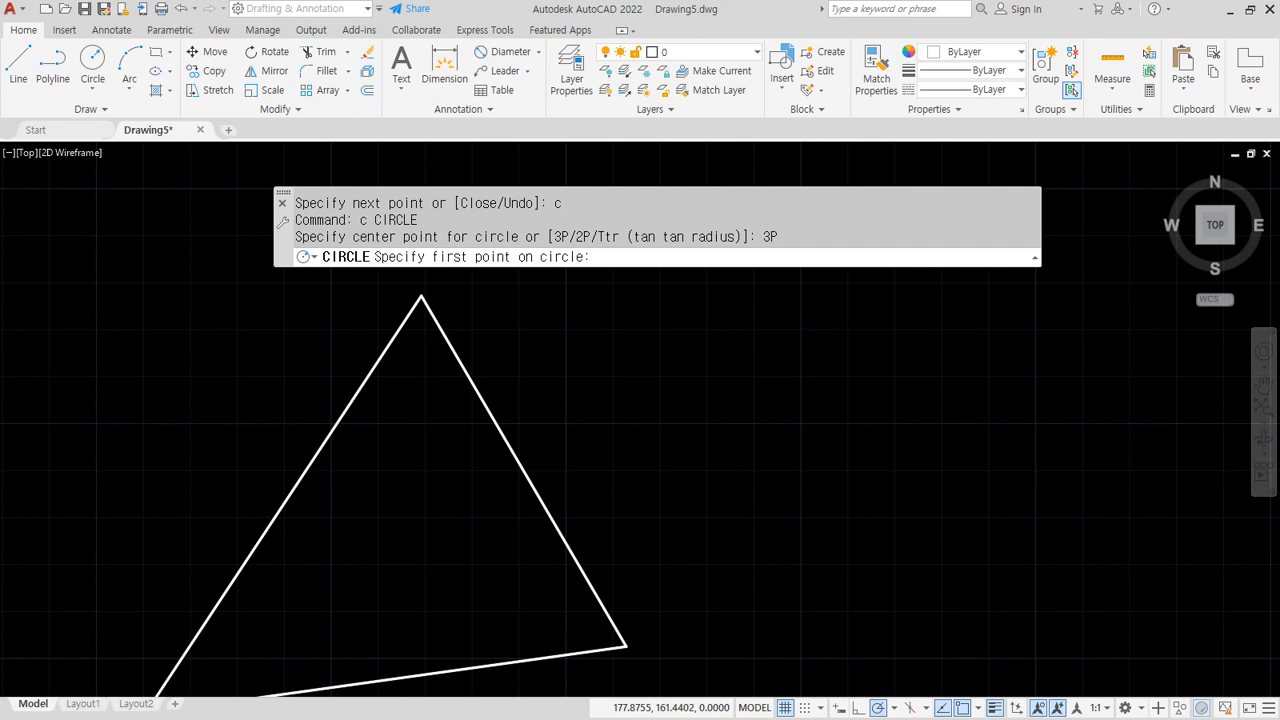
{"action": "scroll", "coordinate": [460, 368], "scroll_direction": "down", "scroll_amount": 4}
{"action": "left_click", "coordinate": [461, 368]}
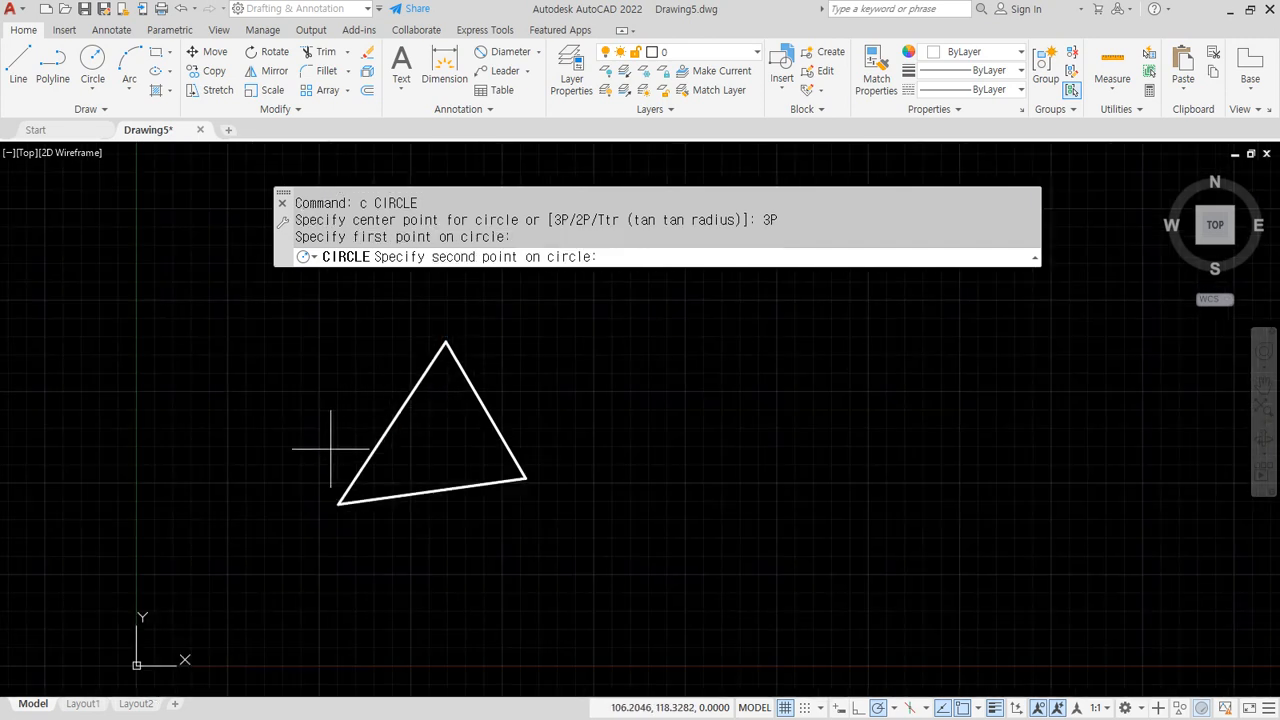
{"action": "left_click", "coordinate": [345, 496]}
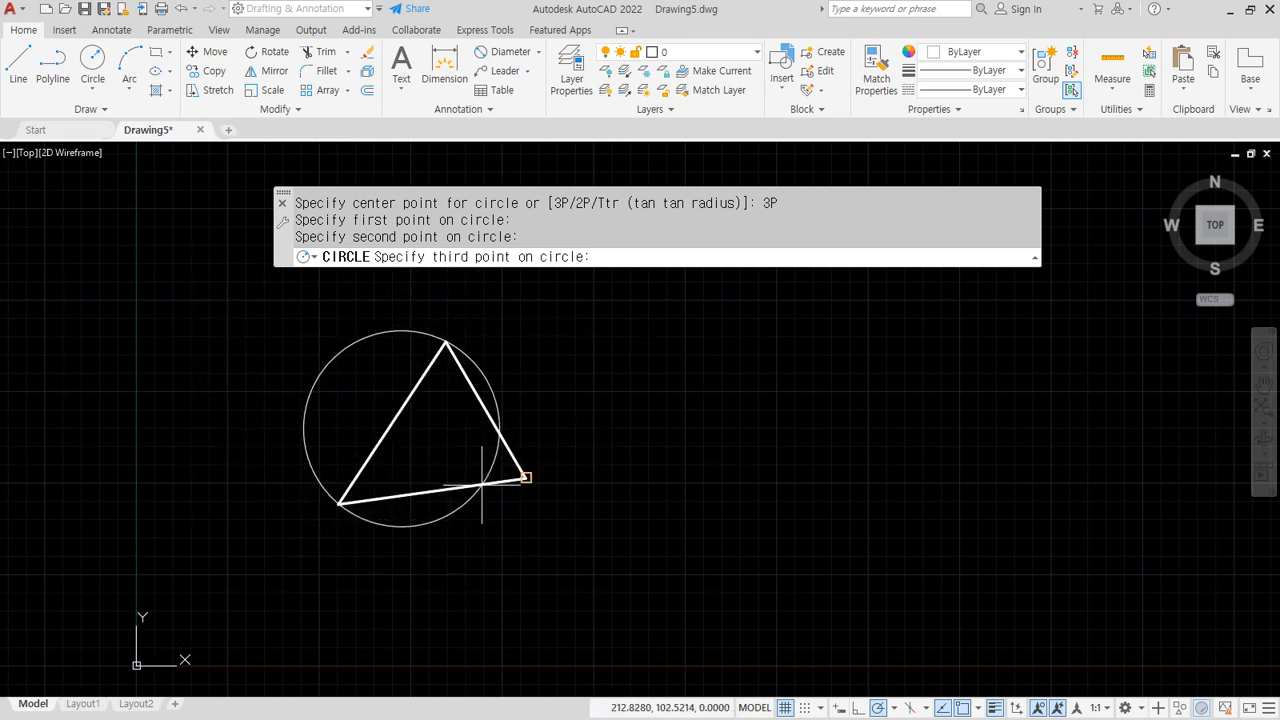
{"action": "left_click", "coordinate": [526, 479]}
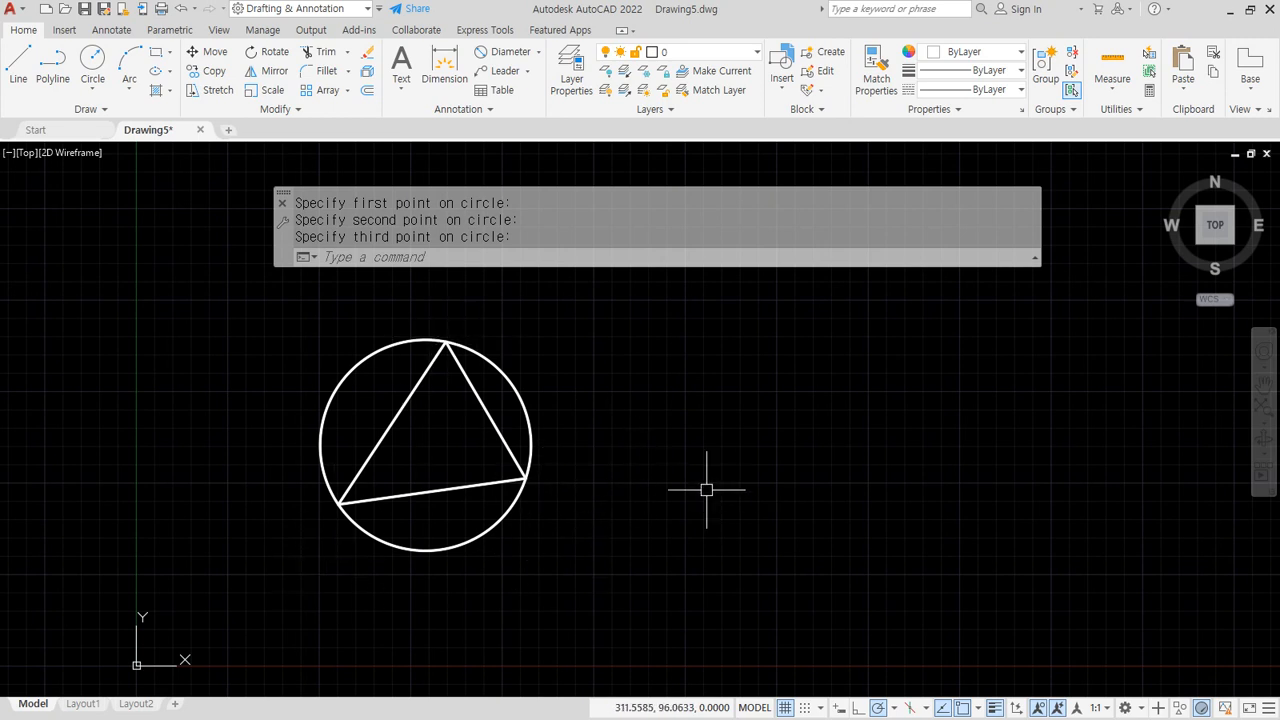
Erase the three-point circle
{"action": "left_click", "coordinate": [357, 391]}
{"action": "left_click", "coordinate": [286, 363]}
{"action": "type", "text": "e"}
{"action": "key", "text": "Return"}
Draw a 2-point circle spanning the top and bottom-left vertices, then show the notes
{"action": "scroll", "coordinate": [381, 369], "scroll_direction": "up", "scroll_amount": 2}
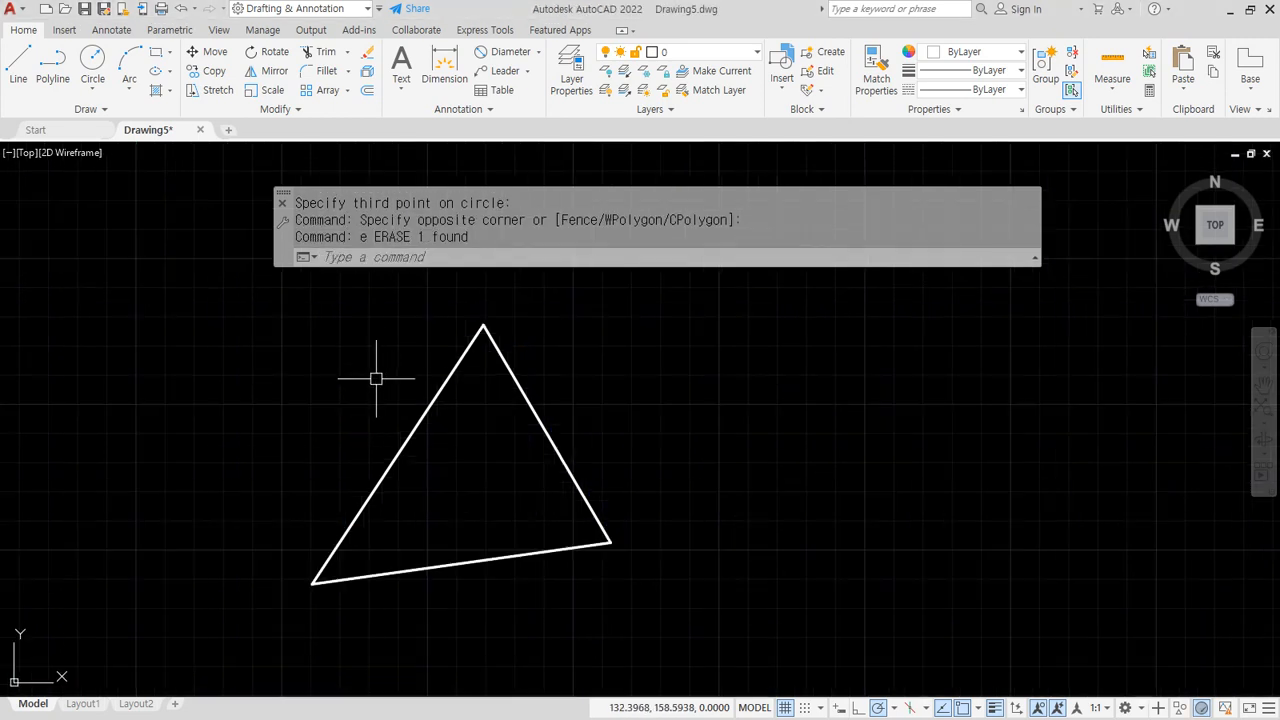
{"action": "left_click", "coordinate": [92, 89]}
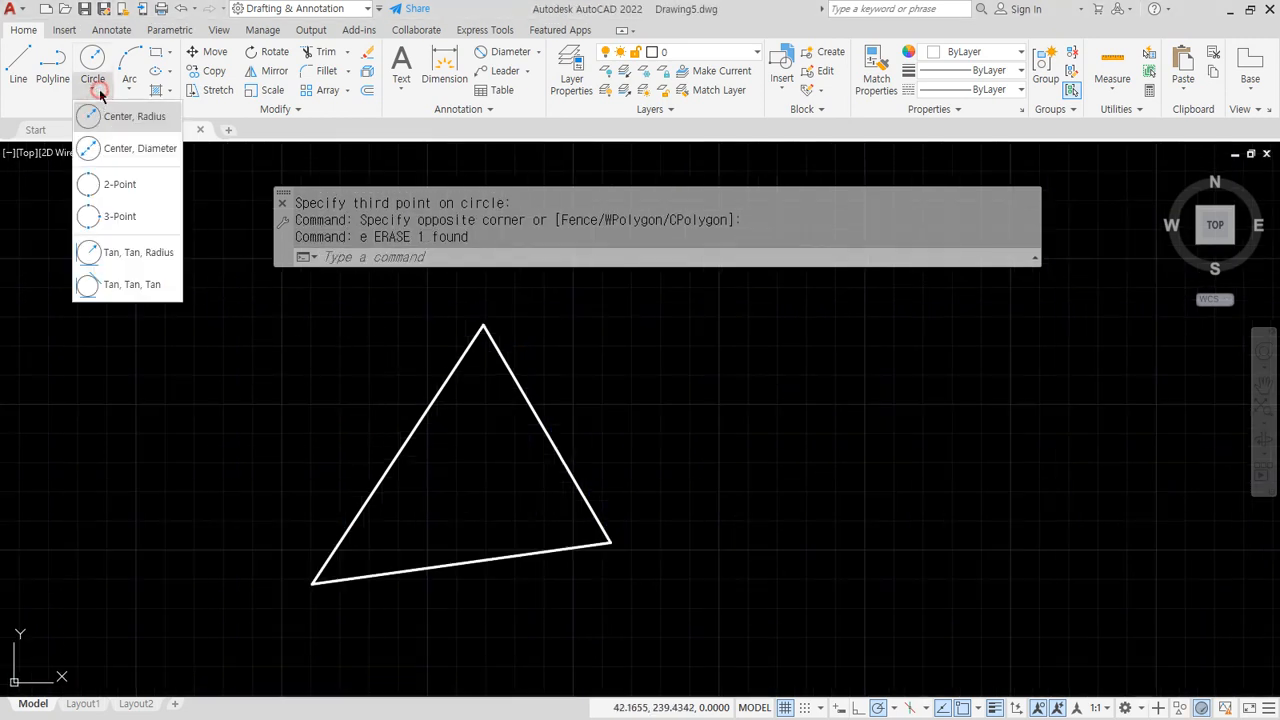
{"action": "left_click", "coordinate": [119, 184]}
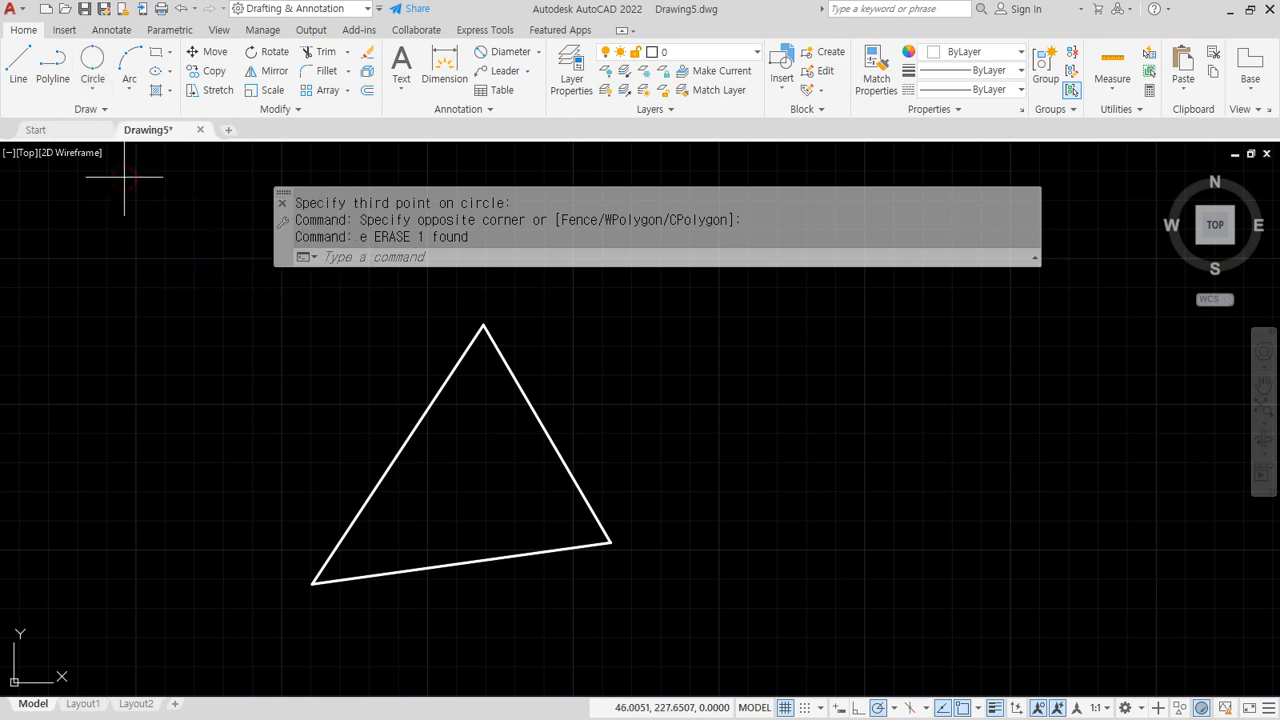
{"action": "left_click", "coordinate": [463, 347]}
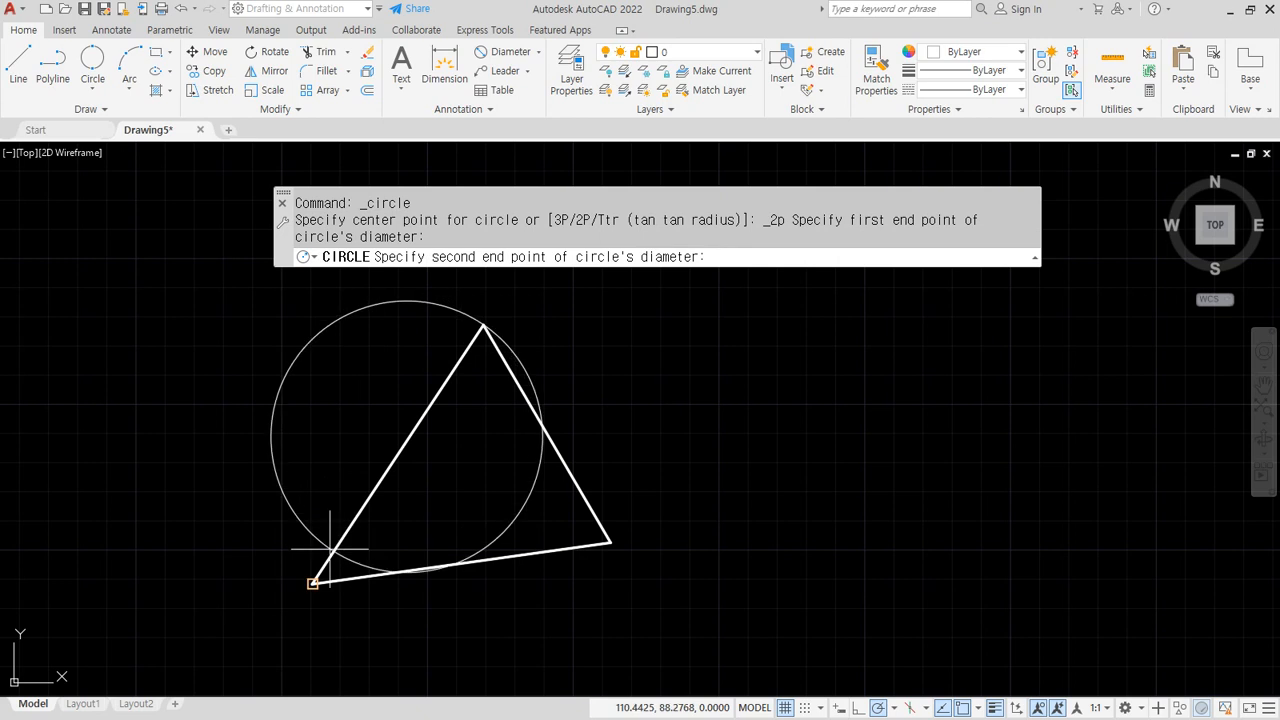
{"action": "left_click", "coordinate": [316, 579]}
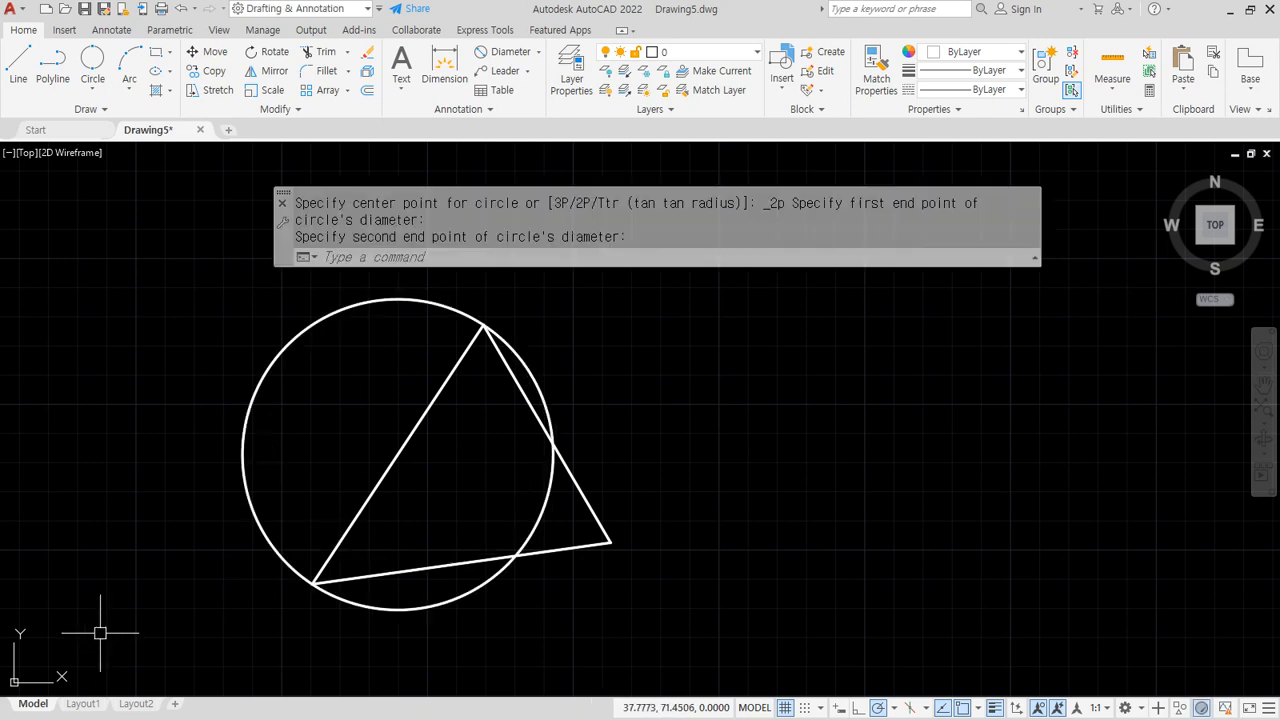
{"action": "key", "text": "alt+Tab"}
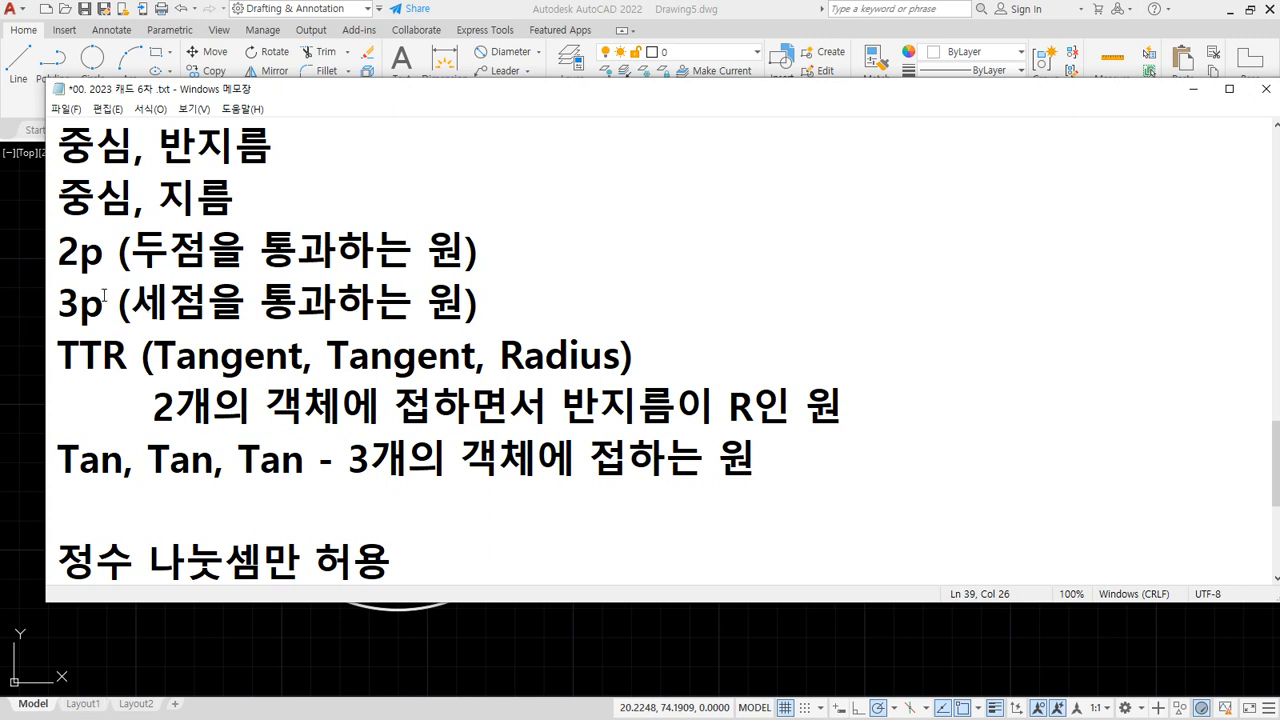
Underline the 3p and 2p circle descriptions in the notes, then clear the marks
{"action": "left_click_drag", "start_coordinate": [88, 326], "coordinate": [415, 325]}
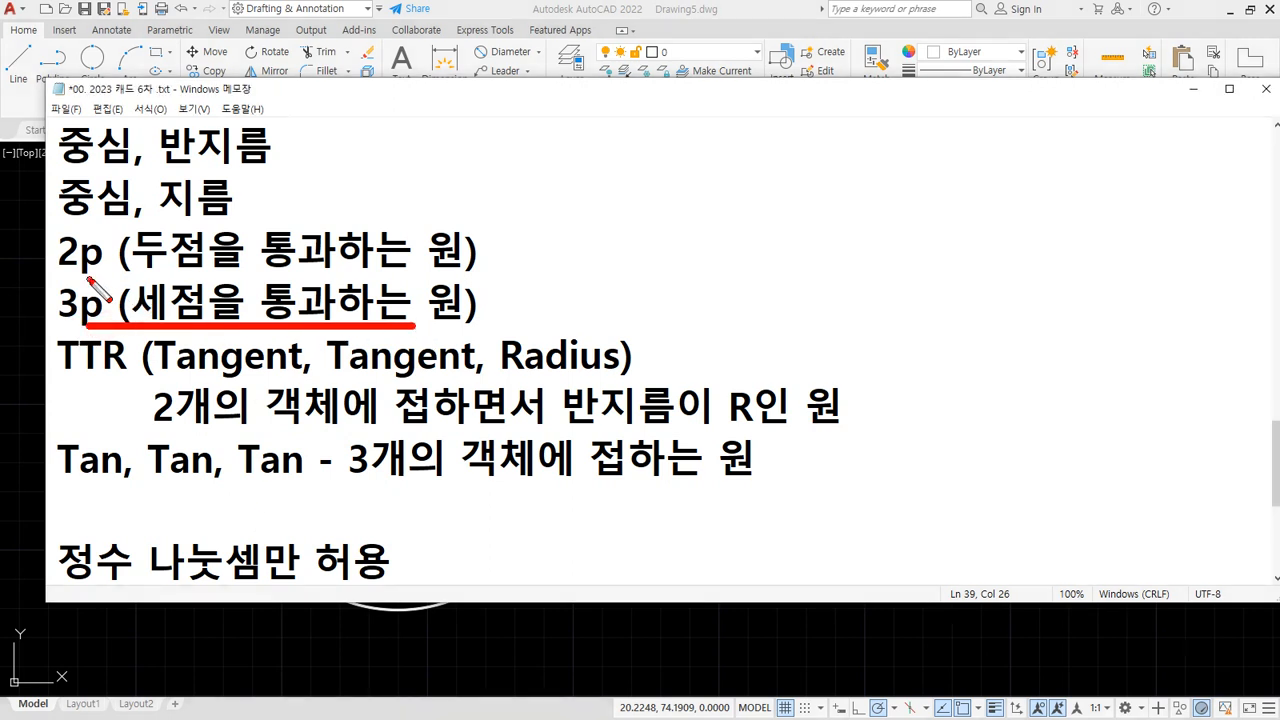
{"action": "left_click_drag", "start_coordinate": [88, 281], "coordinate": [455, 279]}
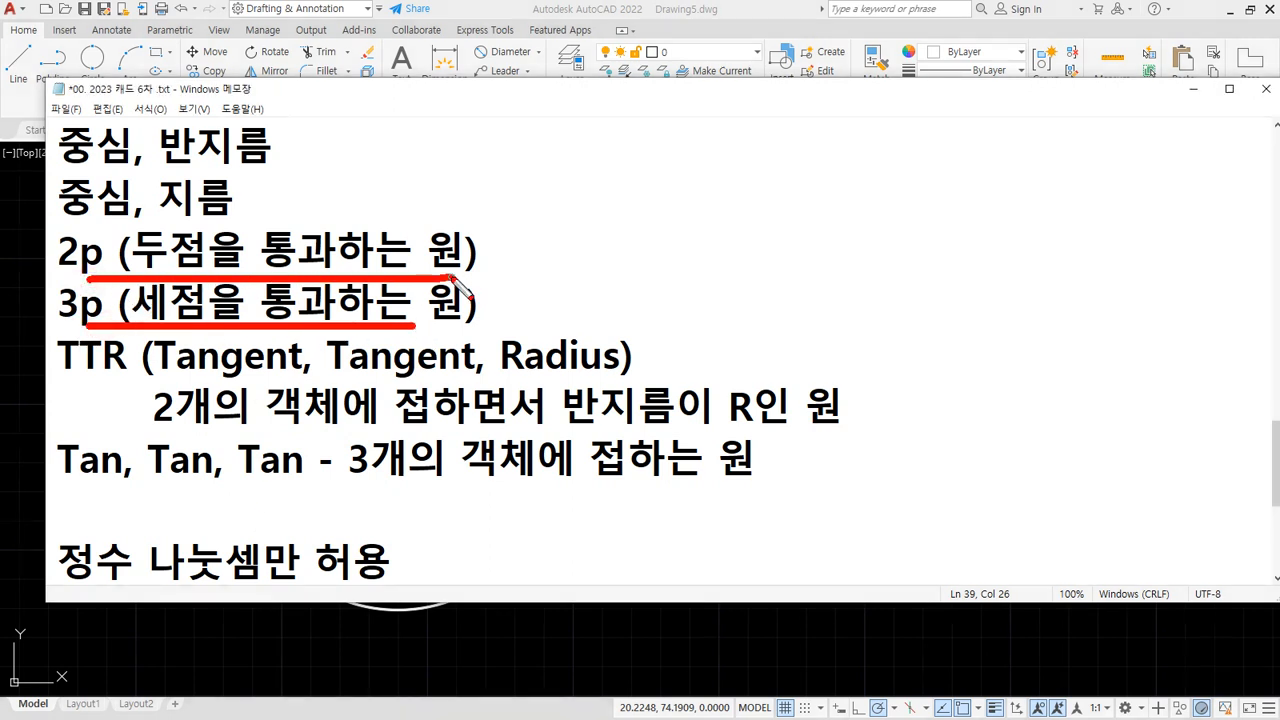
{"action": "key", "text": "Escape"}
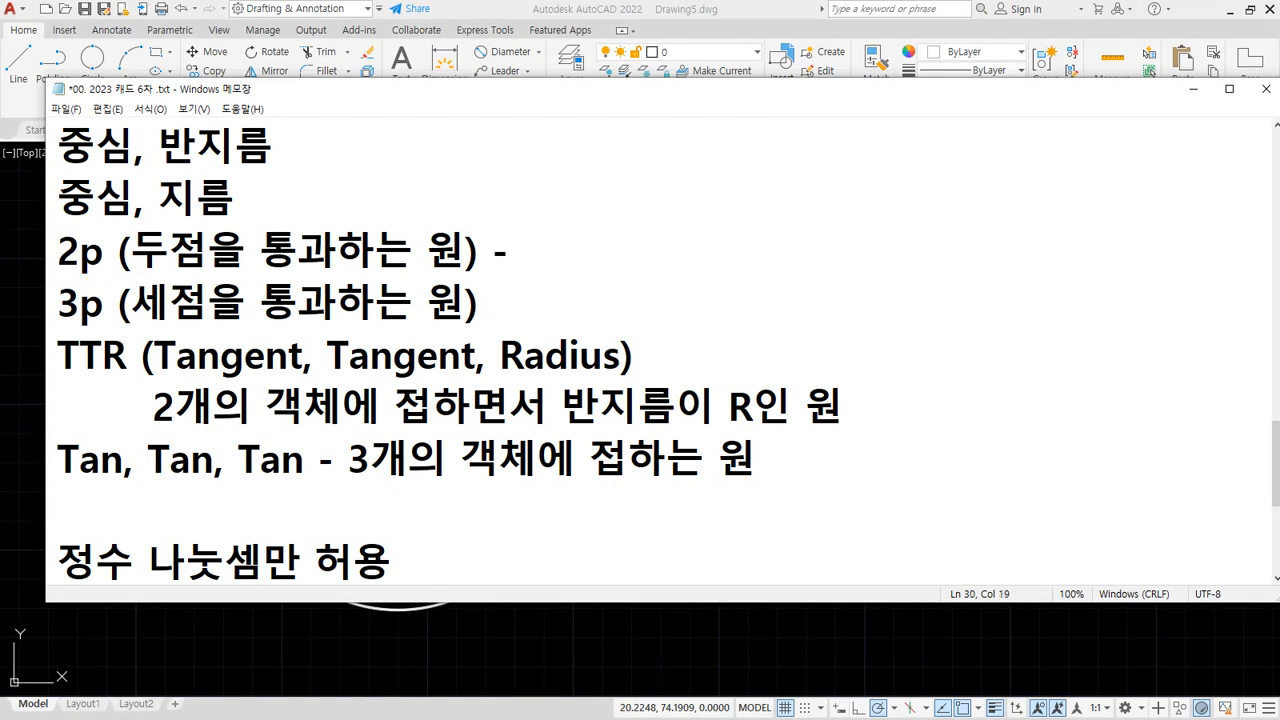
Add '두점이 지름의 양끝 점인 경우' to the 2p line
{"action": "type", "text": "두점이 지르"}
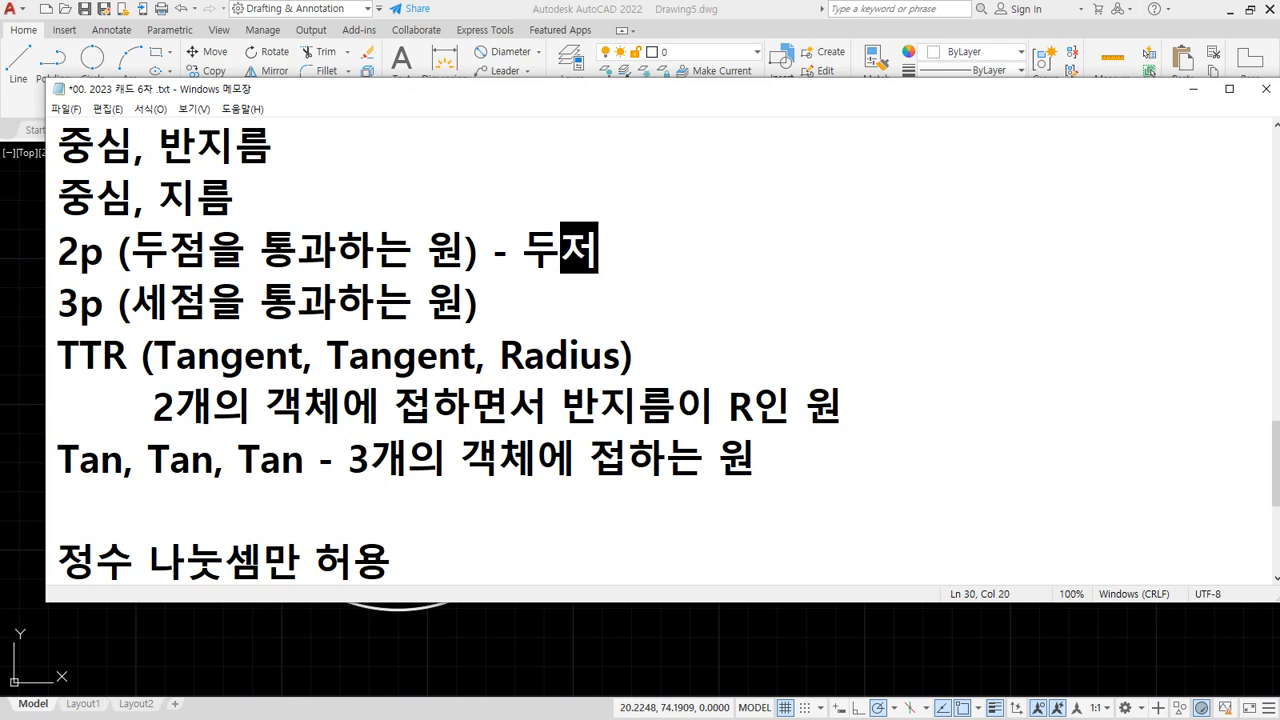
{"action": "type", "text": "ㅁ의 양끝"}
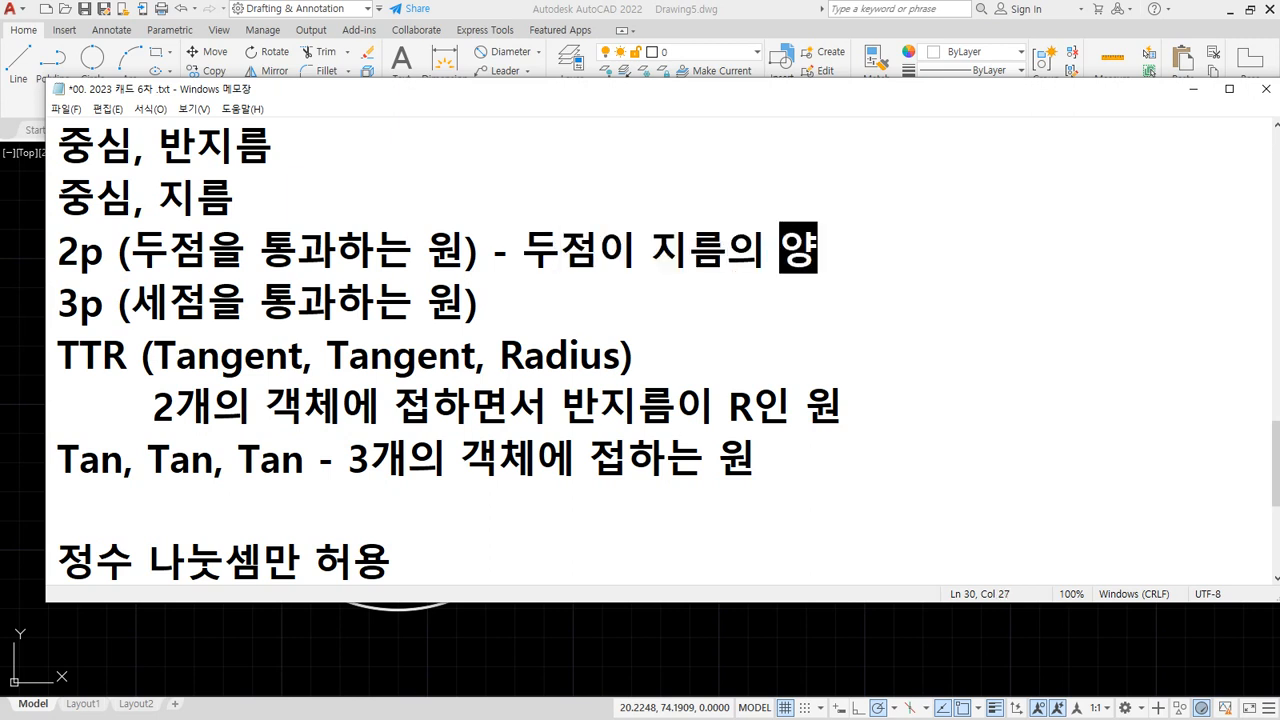
{"action": "type", "text": "점인 경우"}
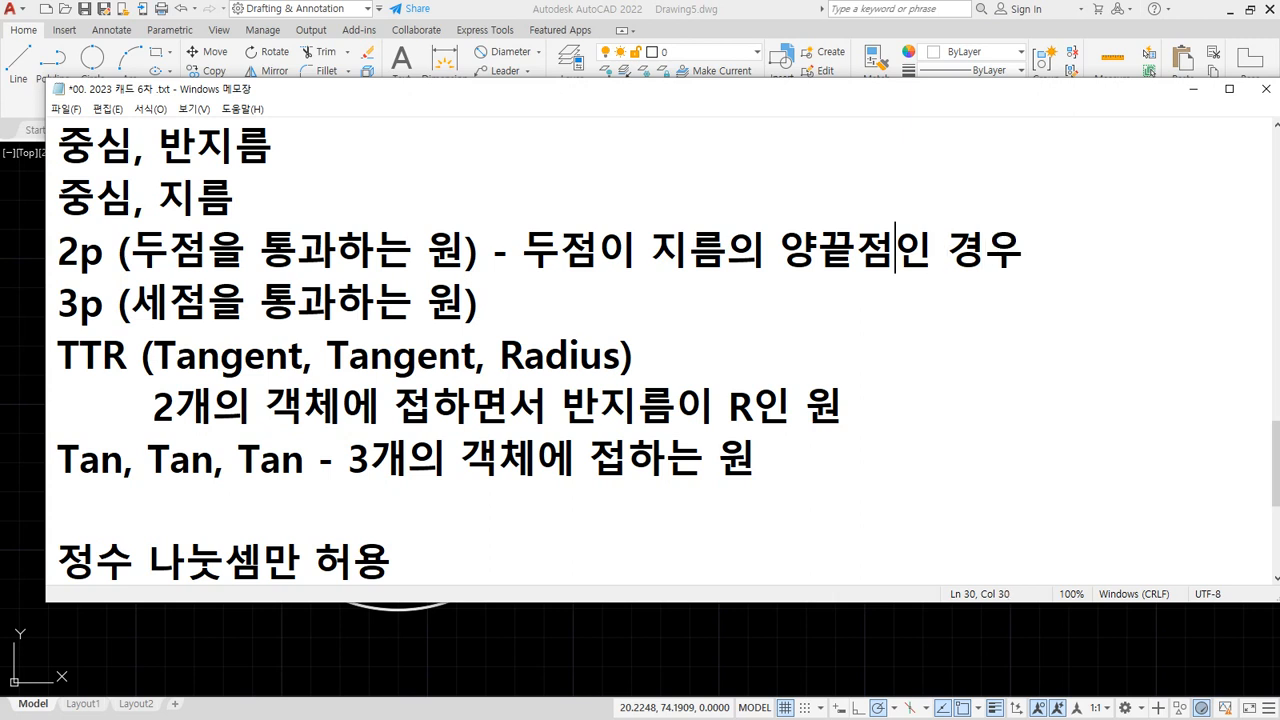
{"action": "key", "text": "Left"}
{"action": "key", "text": "End"}
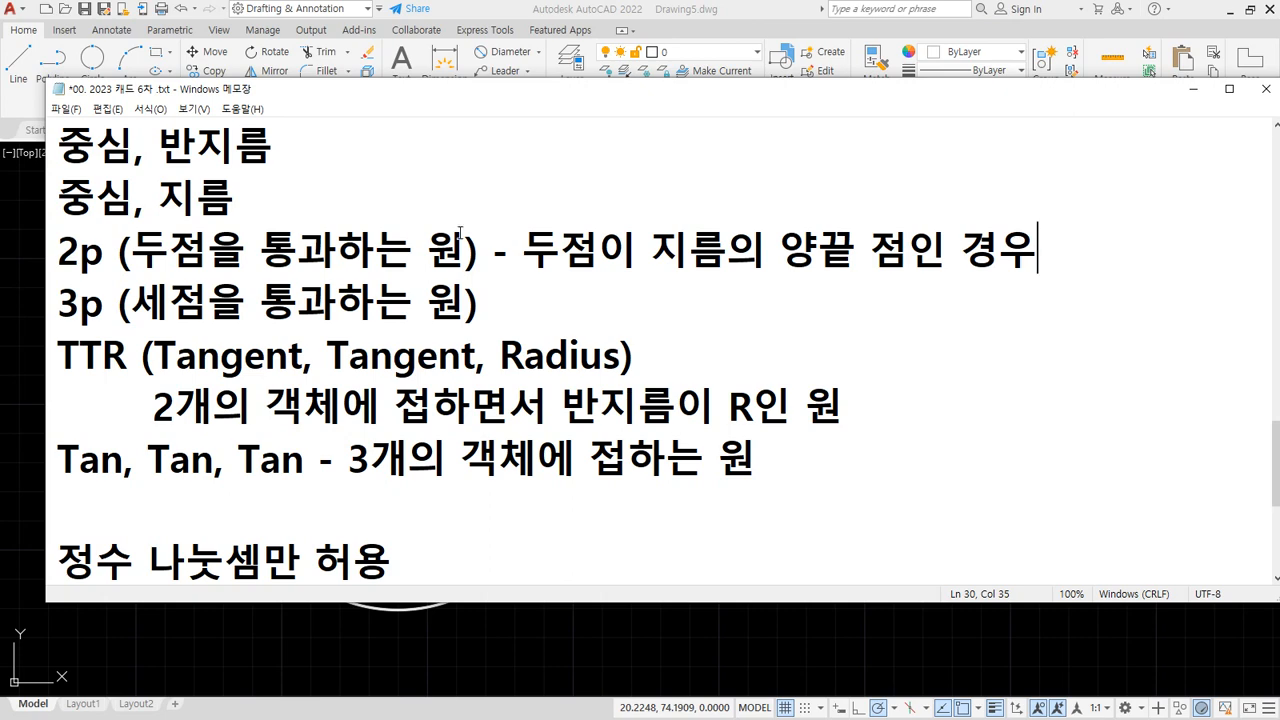
Erase the circle and the two triangle edges
{"action": "key", "text": "alt+Tab"}
{"action": "left_click", "coordinate": [646, 584]}
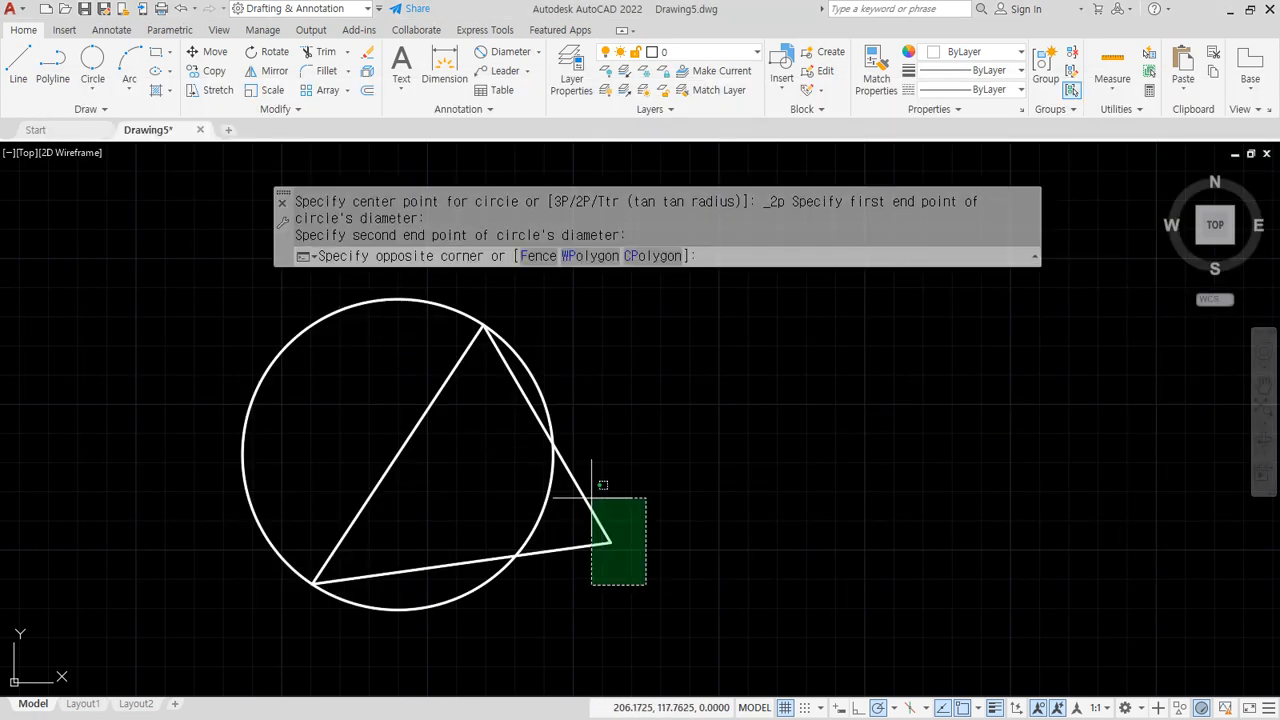
{"action": "left_click", "coordinate": [592, 497]}
{"action": "left_click", "coordinate": [680, 430]}
{"action": "left_click", "coordinate": [430, 391]}
{"action": "key", "text": "Escape"}
{"action": "key", "text": "Escape"}
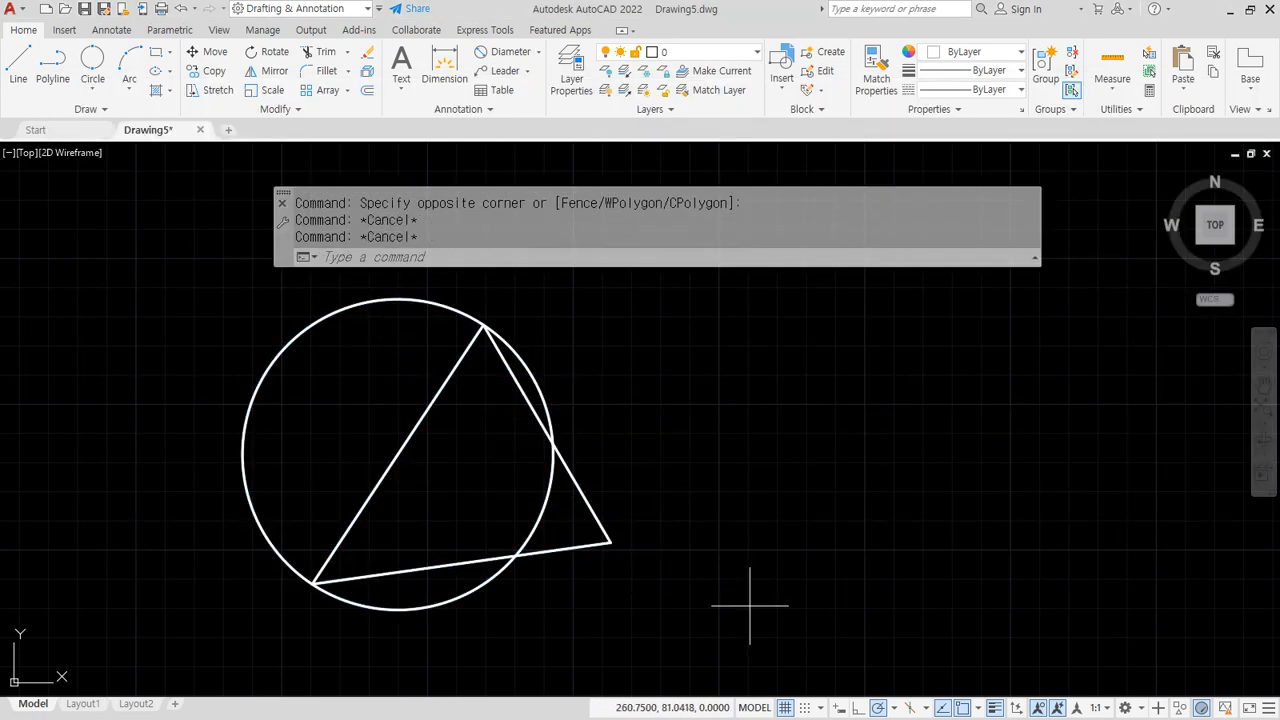
{"action": "left_click", "coordinate": [750, 605]}
{"action": "left_click", "coordinate": [491, 451]}
{"action": "type", "text": "e"}
{"action": "key", "text": "Return"}
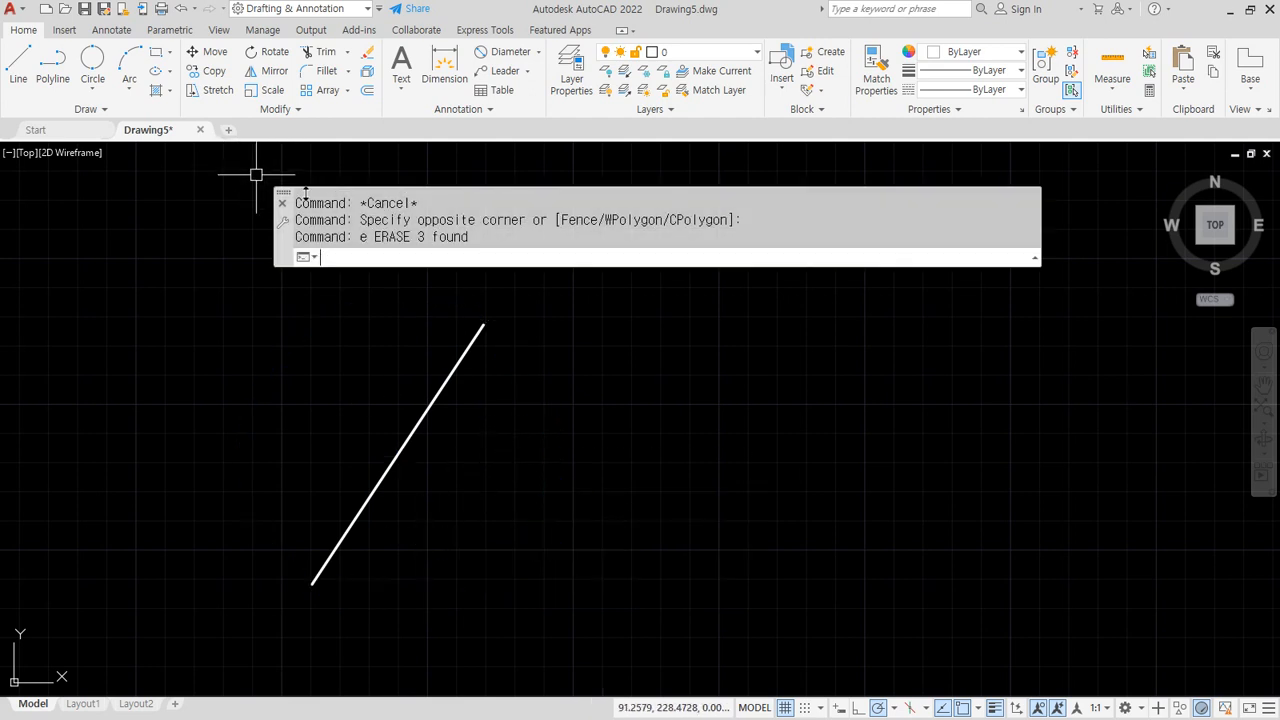
Draw a 2P circle between the remaining line's endpoints and mark its lower end
{"action": "type", "text": "c"}
{"action": "key", "text": "Return"}
{"action": "left_click", "coordinate": [656, 257]}
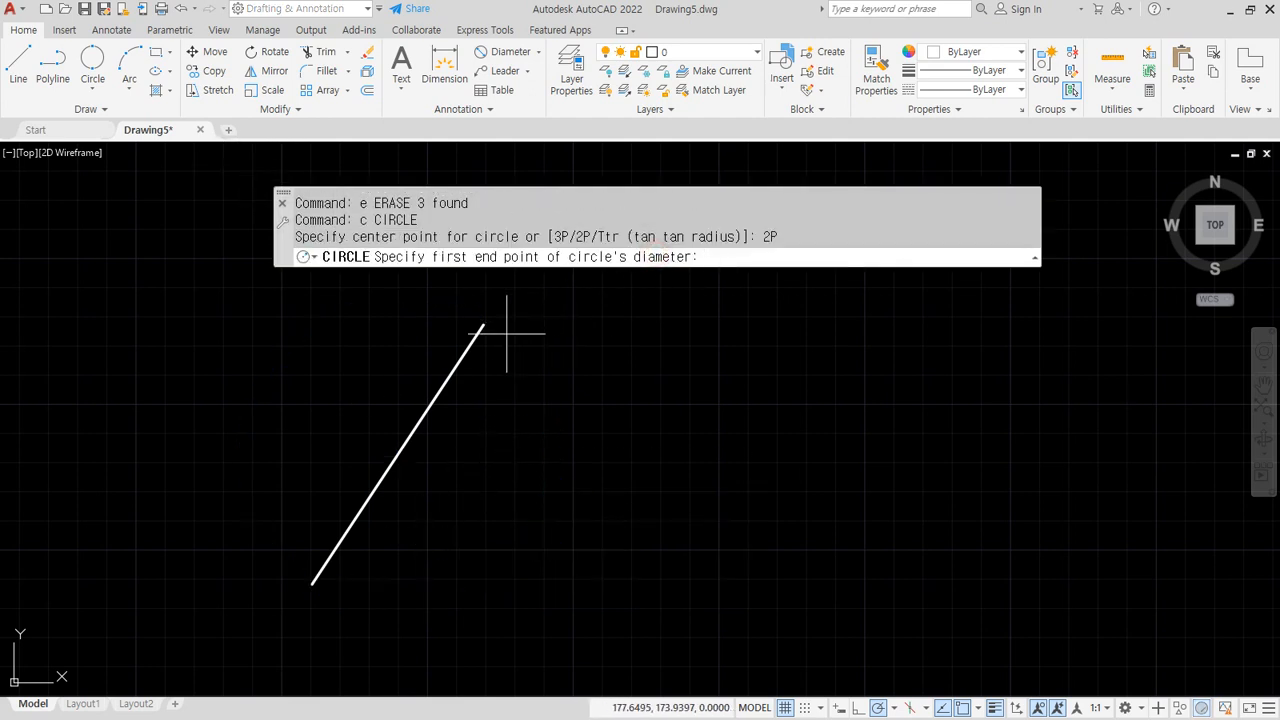
{"action": "left_click", "coordinate": [483, 325]}
{"action": "left_click", "coordinate": [312, 583]}
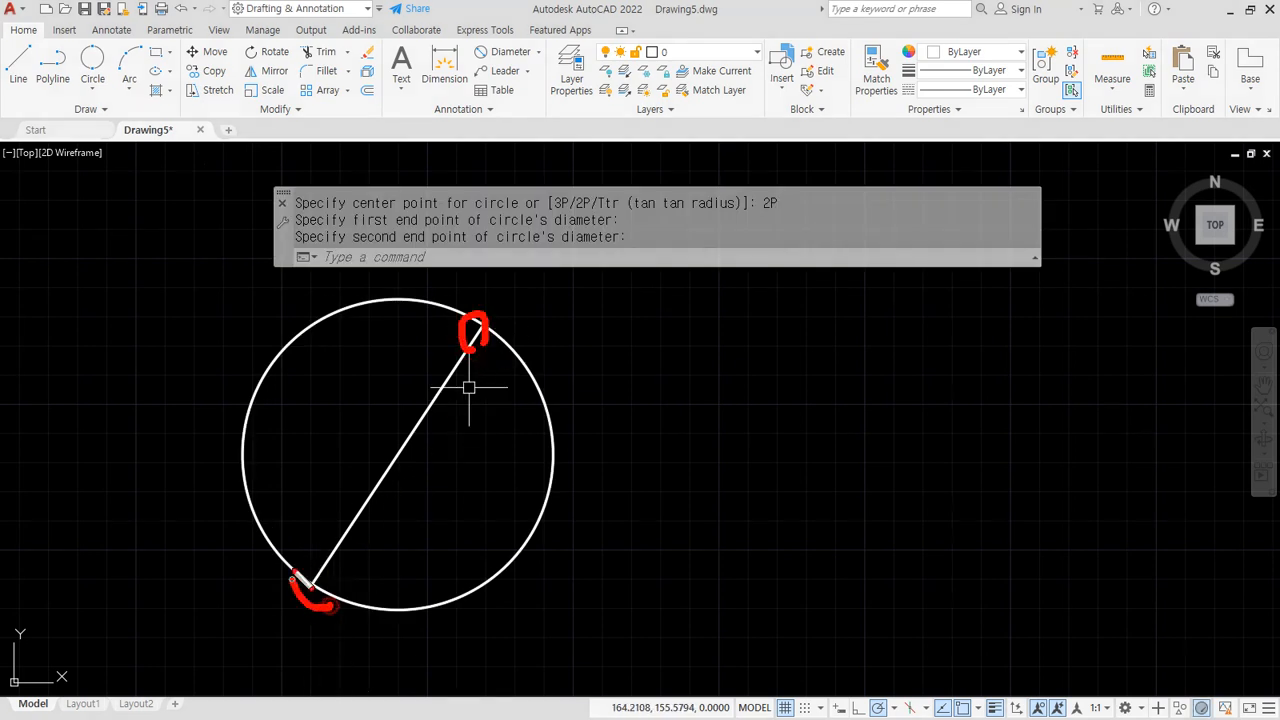
{"action": "left_click_drag", "start_coordinate": [293, 575], "coordinate": [330, 588]}
{"action": "key", "text": "Escape"}
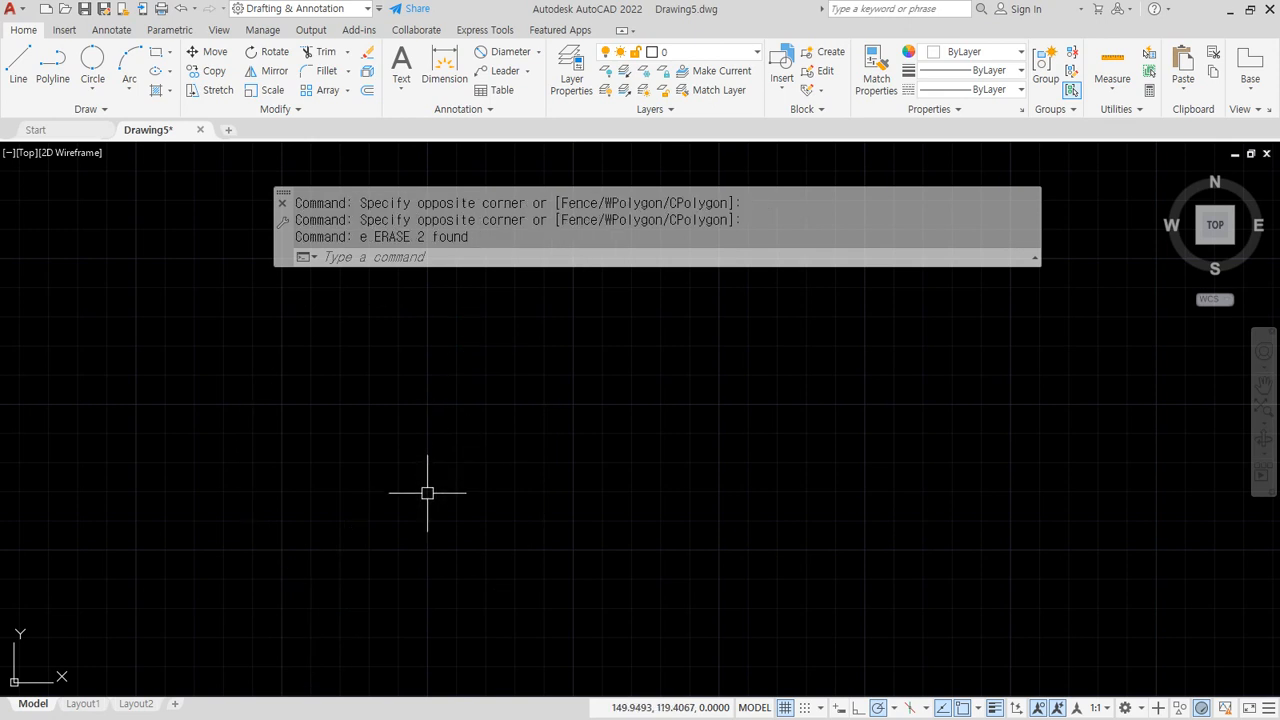
{"action": "type", "text": "l"}
{"action": "key", "text": "Return"}
{"action": "left_click", "coordinate": [481, 494]}
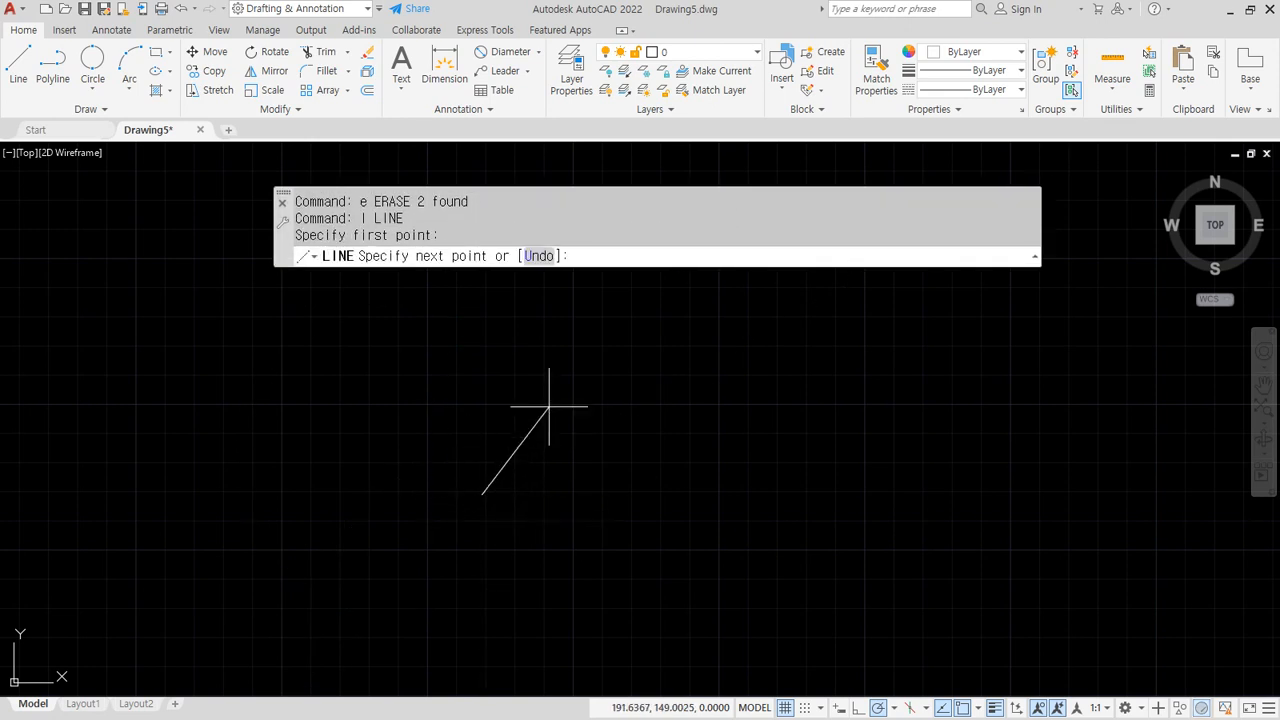
{"action": "type", "text": "@50<45"}
{"action": "key", "text": "Return"}
Draw a 2P circle across the diagonal line's ends, then erase the line
{"action": "key", "text": "Return"}
{"action": "scroll", "coordinate": [595, 366], "scroll_direction": "up", "scroll_amount": 4}
{"action": "type", "text": "c"}
{"action": "key", "text": "Return"}
{"action": "middle_click_drag", "start_coordinate": [400, 490], "coordinate": [432, 443]}
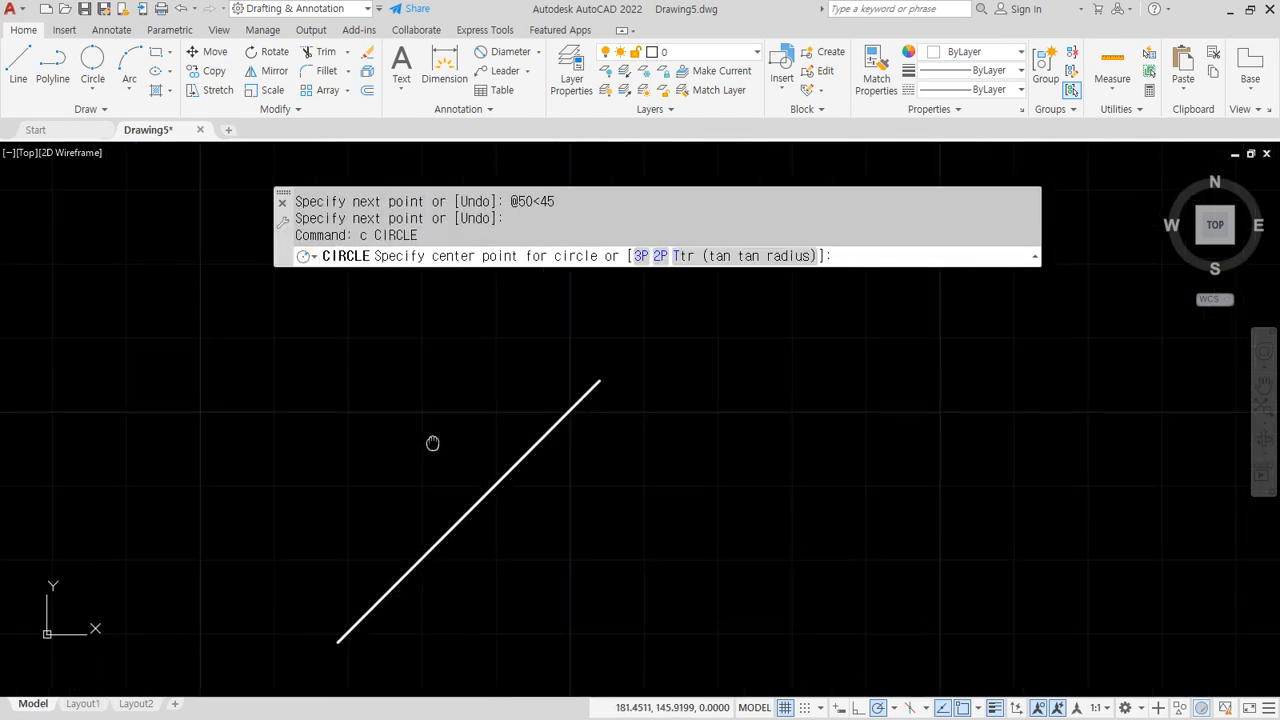
{"action": "left_click", "coordinate": [660, 256]}
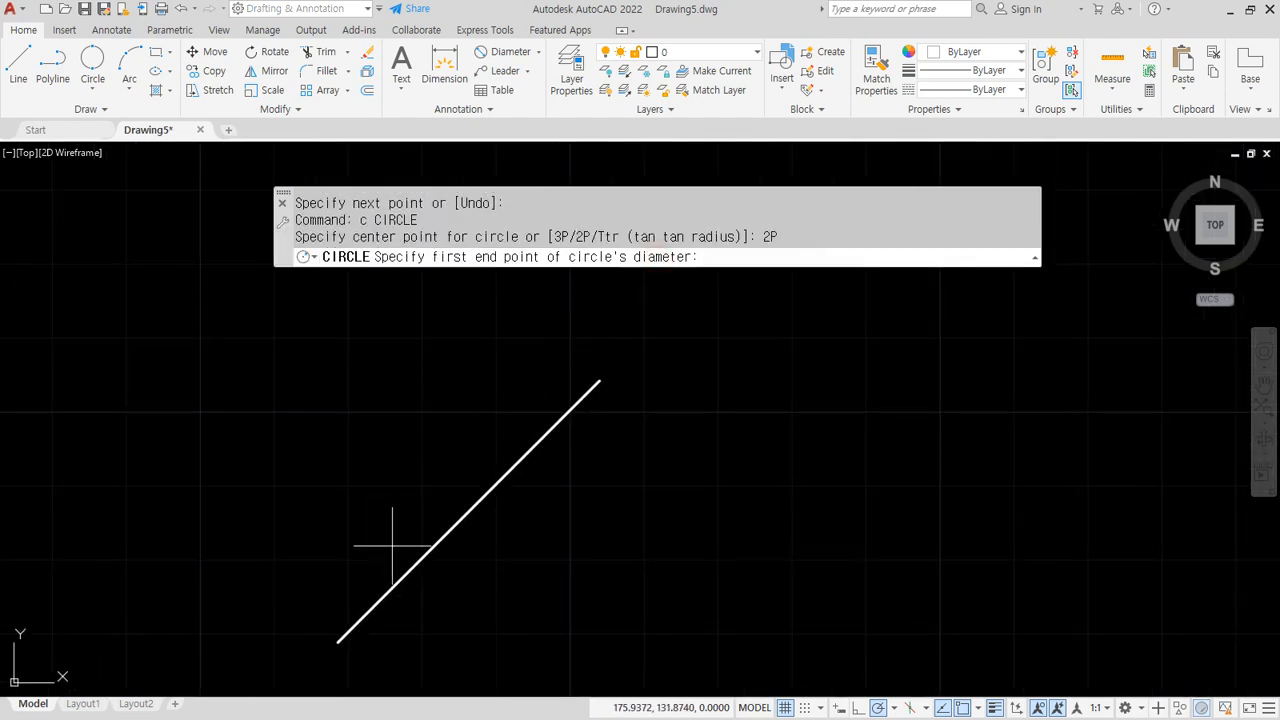
{"action": "left_click", "coordinate": [340, 638]}
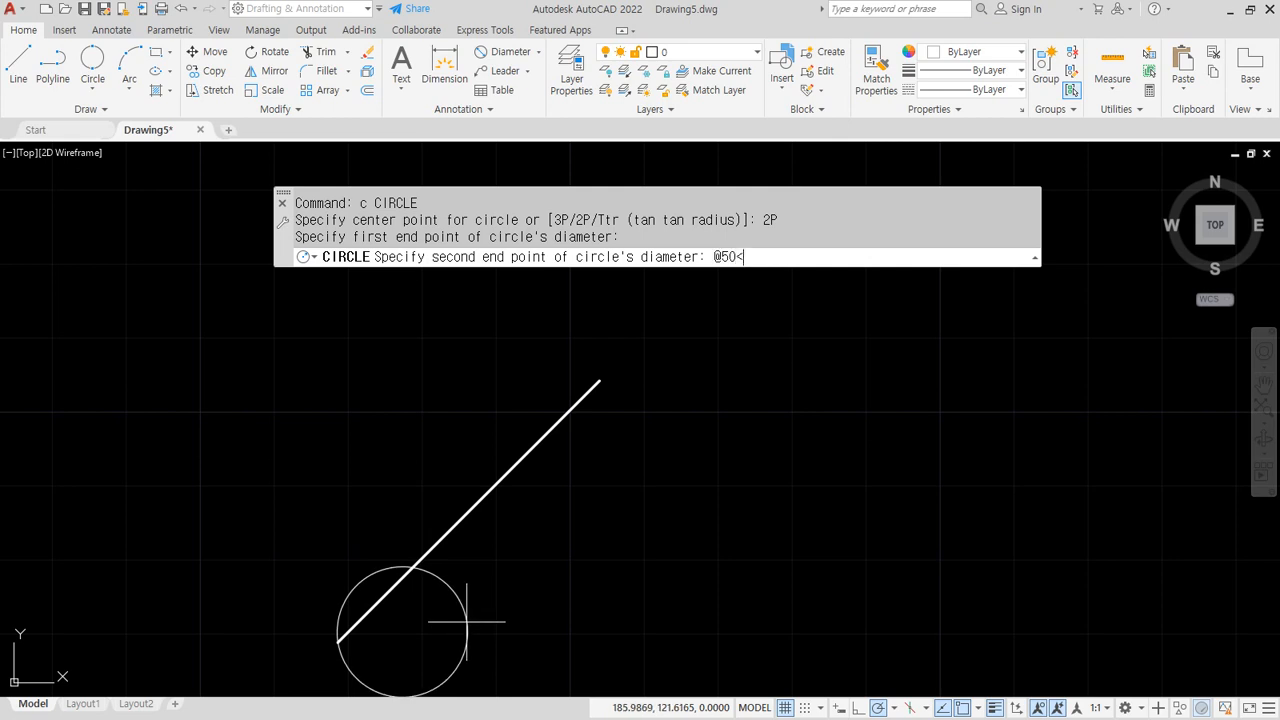
{"action": "key", "text": "Return"}
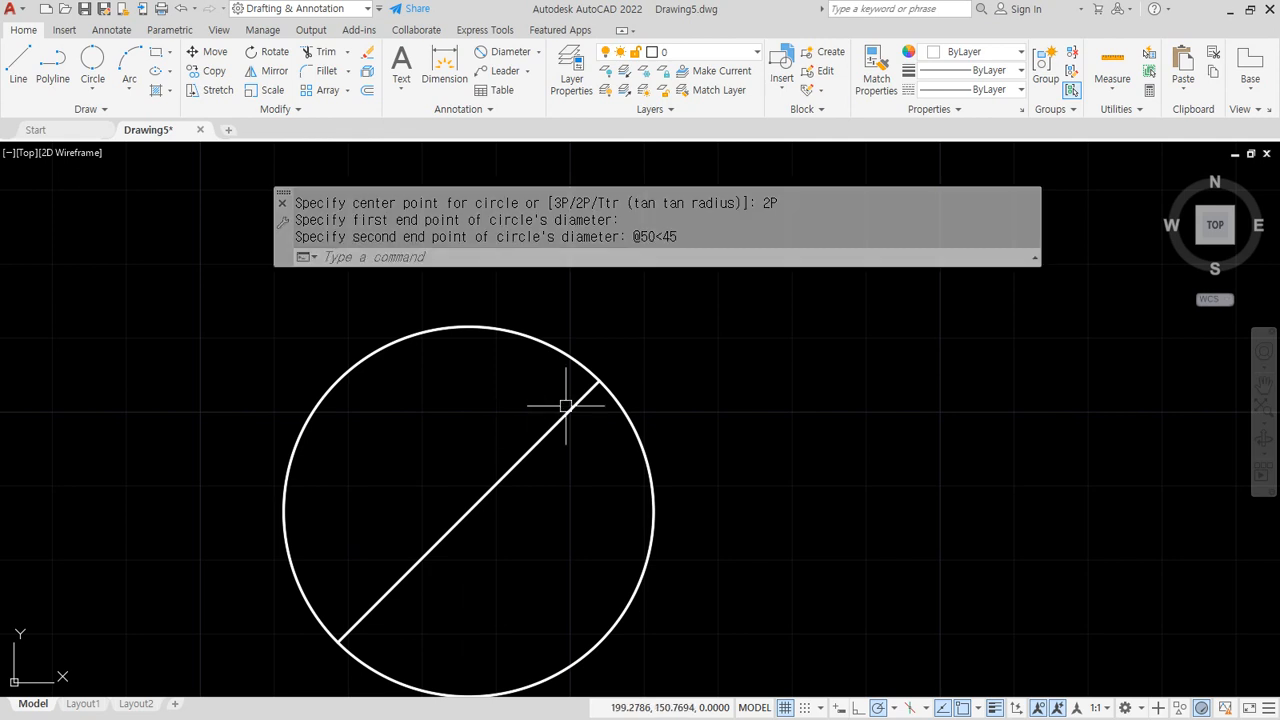
{"action": "left_click", "coordinate": [514, 466]}
{"action": "type", "text": "e"}
{"action": "key", "text": "Return"}
{"action": "left_click", "coordinate": [616, 434]}
{"action": "left_click", "coordinate": [574, 391]}
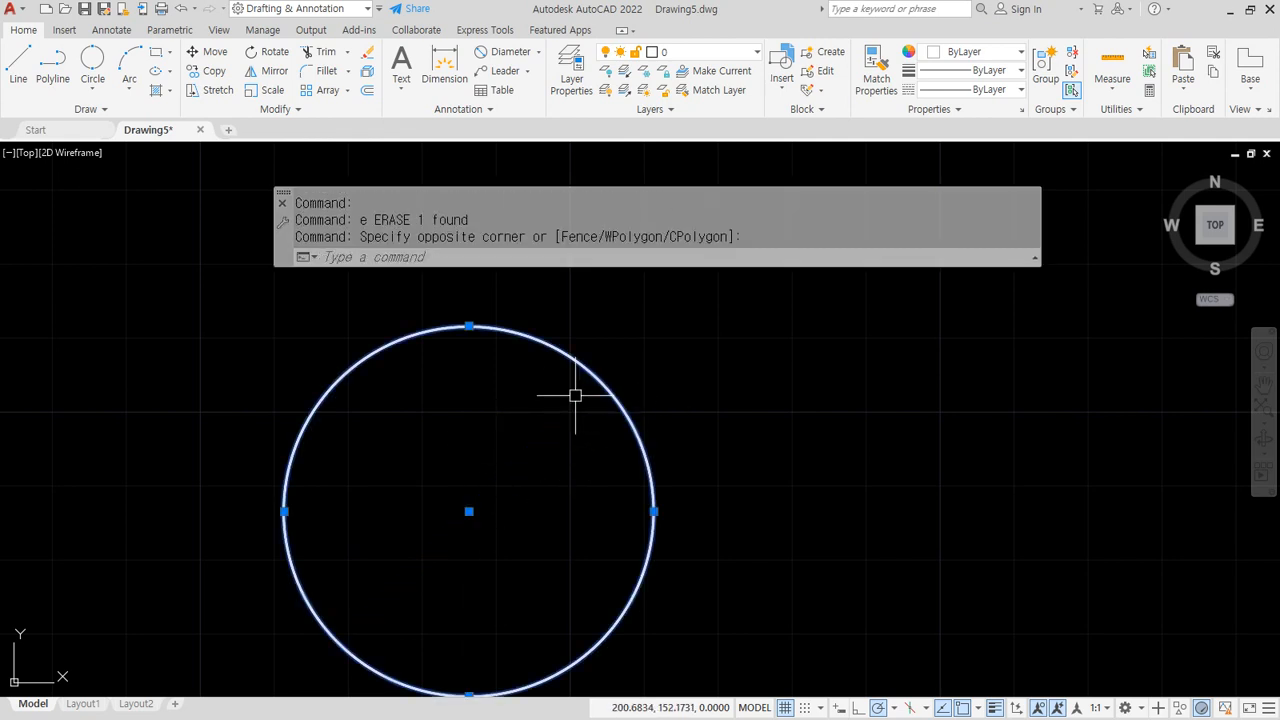
{"action": "type", "text": "e"}
{"action": "key", "text": "Return"}
{"action": "type", "text": "c"}
{"action": "key", "text": "Return"}
{"action": "type", "text": "2p"}
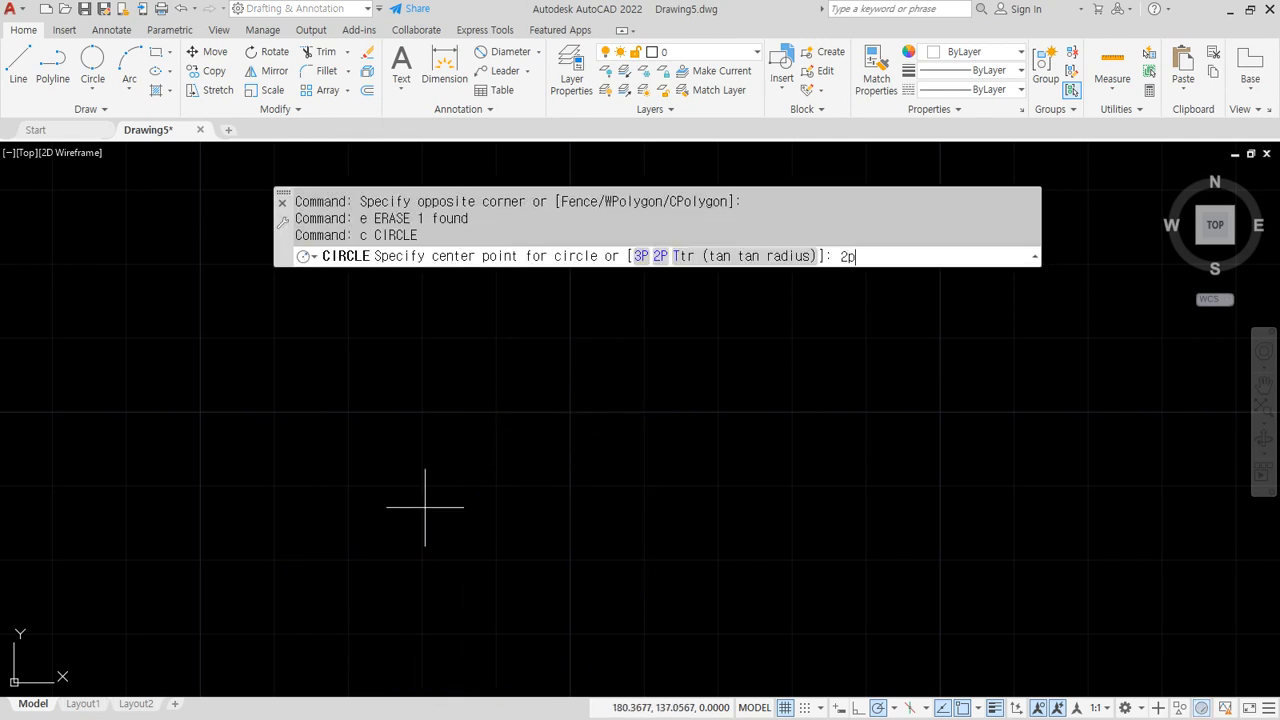
{"action": "key", "text": "Return"}
{"action": "left_click", "coordinate": [432, 530]}
{"action": "type", "text": "@50"}
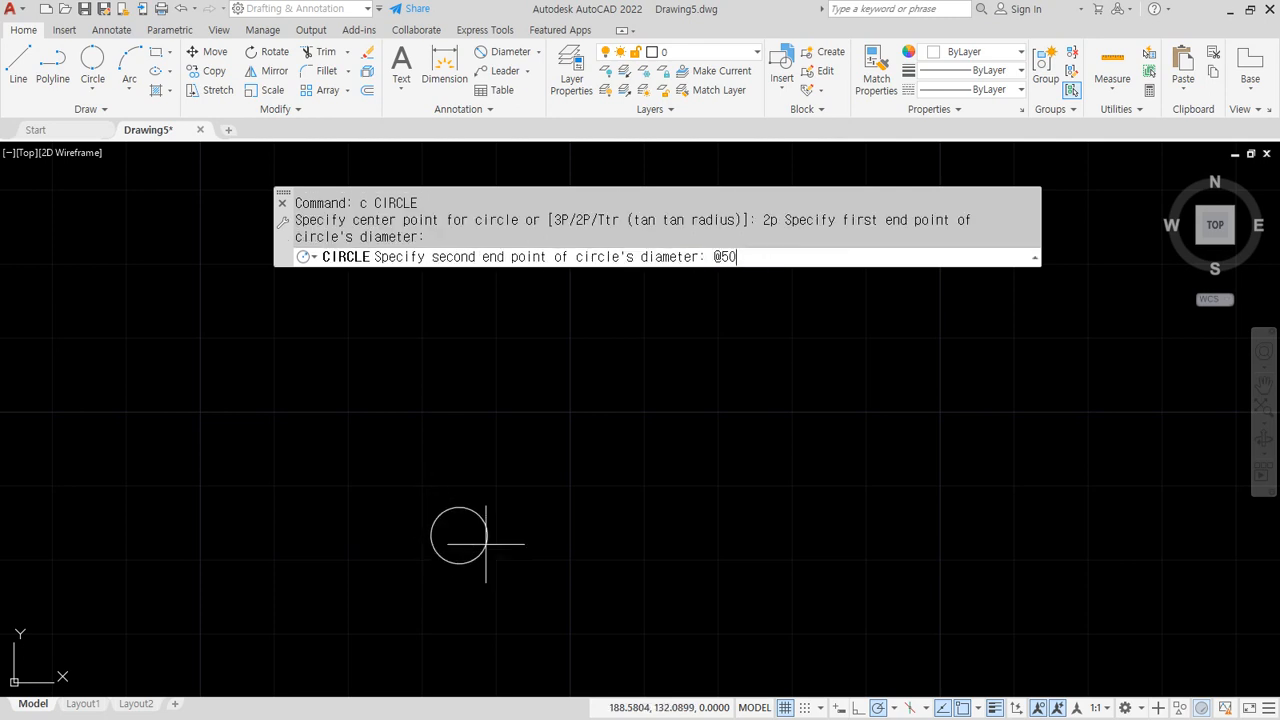
{"action": "type", "text": "<45"}
{"action": "key", "text": "Return"}
Annotate the 50-unit diameter and 45° angle in red, then clear the markings
{"action": "scroll", "coordinate": [486, 544], "scroll_direction": "up", "scroll_amount": 5}
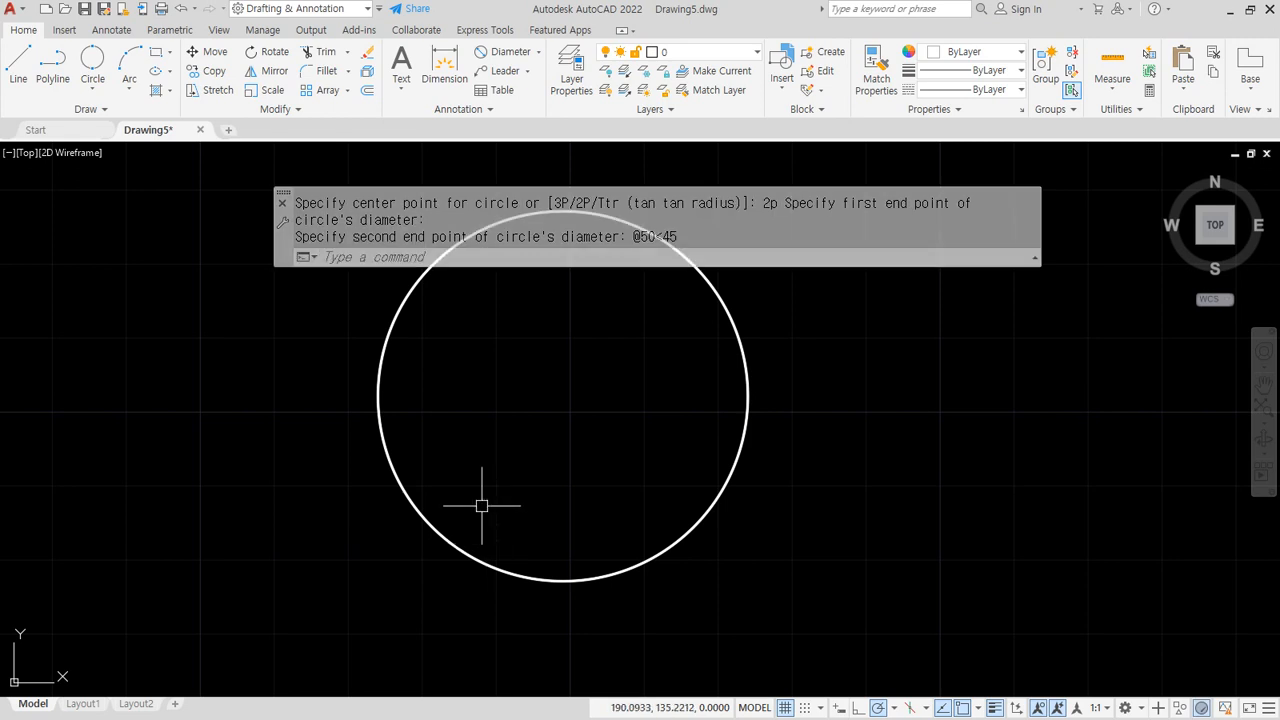
{"action": "mouse_move", "coordinate": [417, 660]}
{"action": "left_mouse_down"}
{"action": "mouse_move", "coordinate": [427, 606]}
{"action": "mouse_move", "coordinate": [408, 650]}
{"action": "mouse_move", "coordinate": [497, 537]}
{"action": "mouse_move", "coordinate": [598, 360]}
{"action": "mouse_move", "coordinate": [592, 345]}
{"action": "left_mouse_up"}
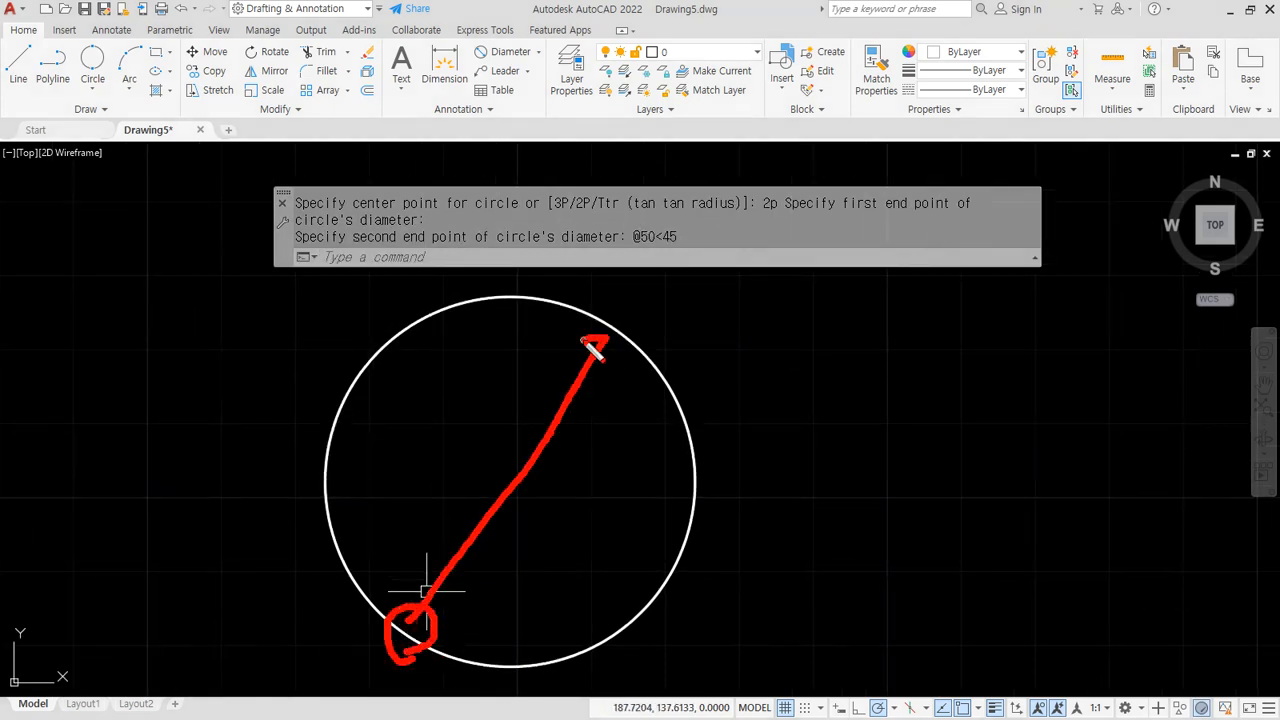
{"action": "mouse_move", "coordinate": [418, 414]}
{"action": "left_mouse_down"}
{"action": "mouse_move", "coordinate": [427, 438]}
{"action": "mouse_move", "coordinate": [404, 450]}
{"action": "left_mouse_up"}
{"action": "mouse_move", "coordinate": [466, 409]}
{"action": "left_mouse_down"}
{"action": "mouse_move", "coordinate": [459, 455]}
{"action": "mouse_move", "coordinate": [518, 412]}
{"action": "left_mouse_up"}
{"action": "mouse_move", "coordinate": [268, 621]}
{"action": "left_mouse_down"}
{"action": "mouse_move", "coordinate": [575, 612]}
{"action": "mouse_move", "coordinate": [760, 580]}
{"action": "left_mouse_up"}
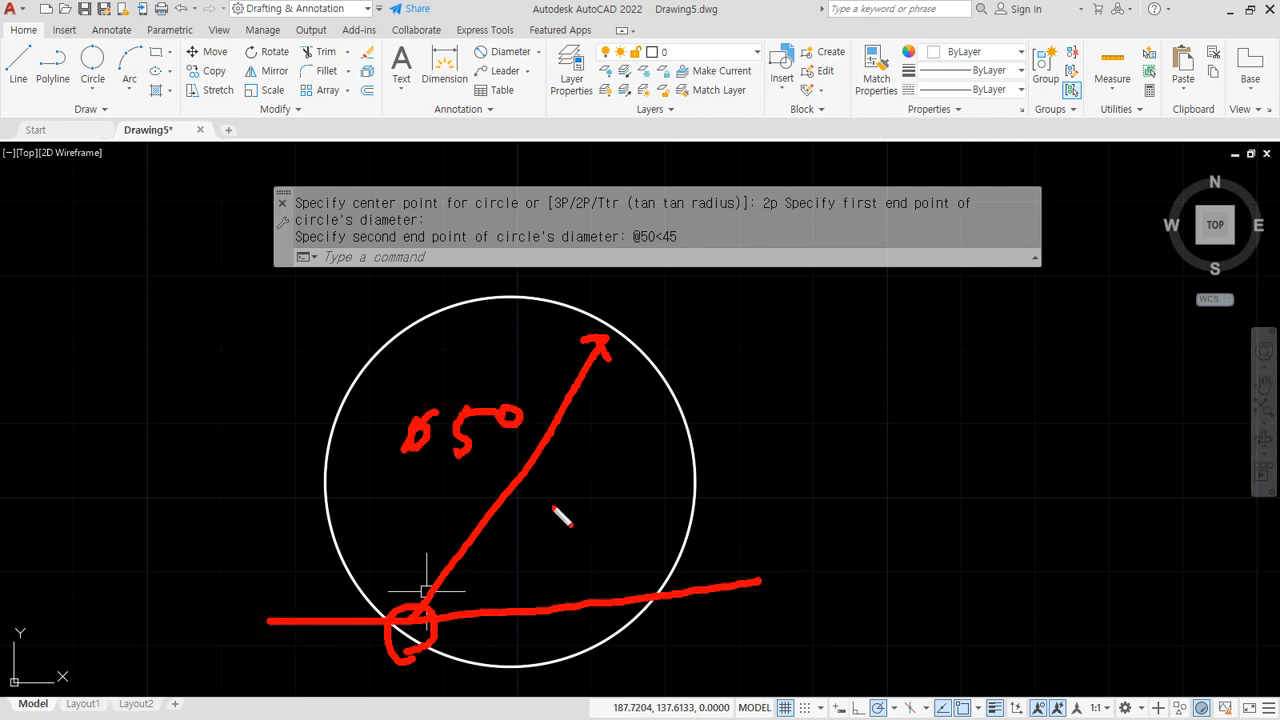
{"action": "mouse_move", "coordinate": [542, 468]}
{"action": "left_mouse_down"}
{"action": "mouse_move", "coordinate": [612, 560]}
{"action": "mouse_move", "coordinate": [605, 591]}
{"action": "mouse_move", "coordinate": [624, 544]}
{"action": "left_mouse_up"}
{"action": "left_click_drag", "start_coordinate": [568, 485], "coordinate": [555, 514]}
{"action": "mouse_move", "coordinate": [553, 487]}
{"action": "left_mouse_down"}
{"action": "mouse_move", "coordinate": [592, 474]}
{"action": "mouse_move", "coordinate": [665, 505]}
{"action": "mouse_move", "coordinate": [647, 540]}
{"action": "left_mouse_up"}
{"action": "mouse_move", "coordinate": [678, 466]}
{"action": "left_mouse_down"}
{"action": "mouse_move", "coordinate": [680, 510]}
{"action": "mouse_move", "coordinate": [698, 462]}
{"action": "left_mouse_up"}
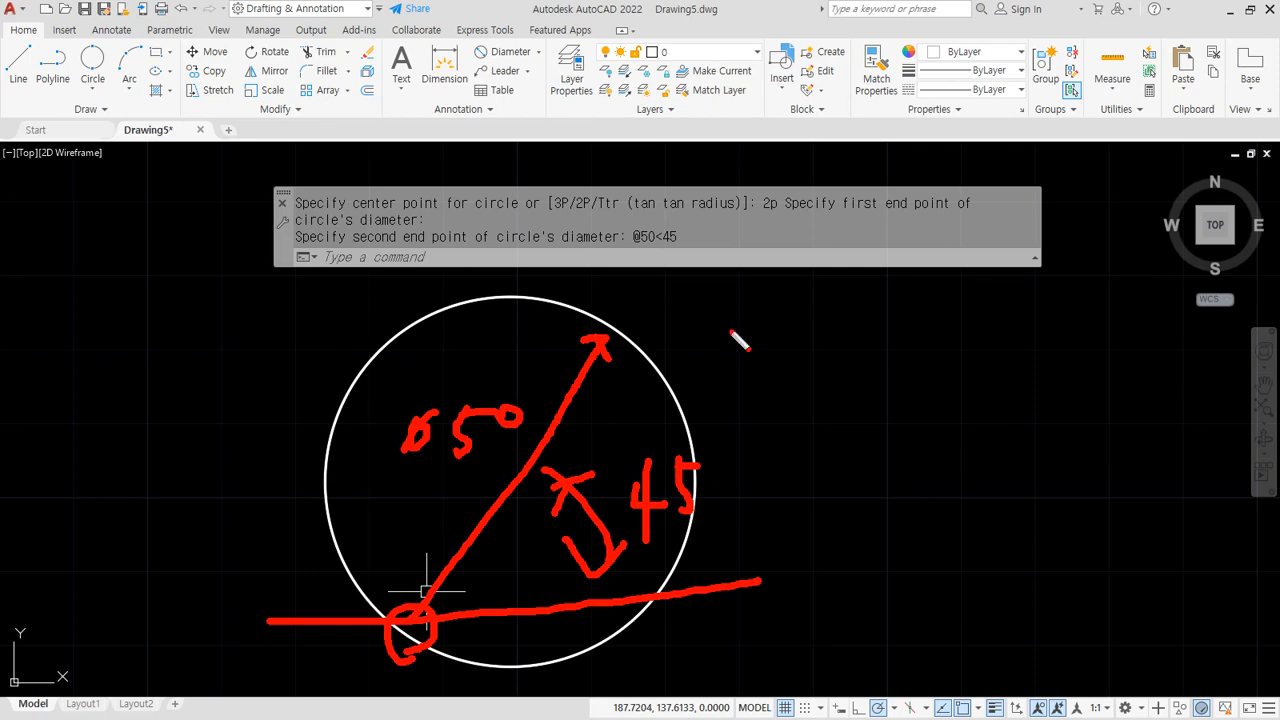
{"action": "key", "text": "Escape"}
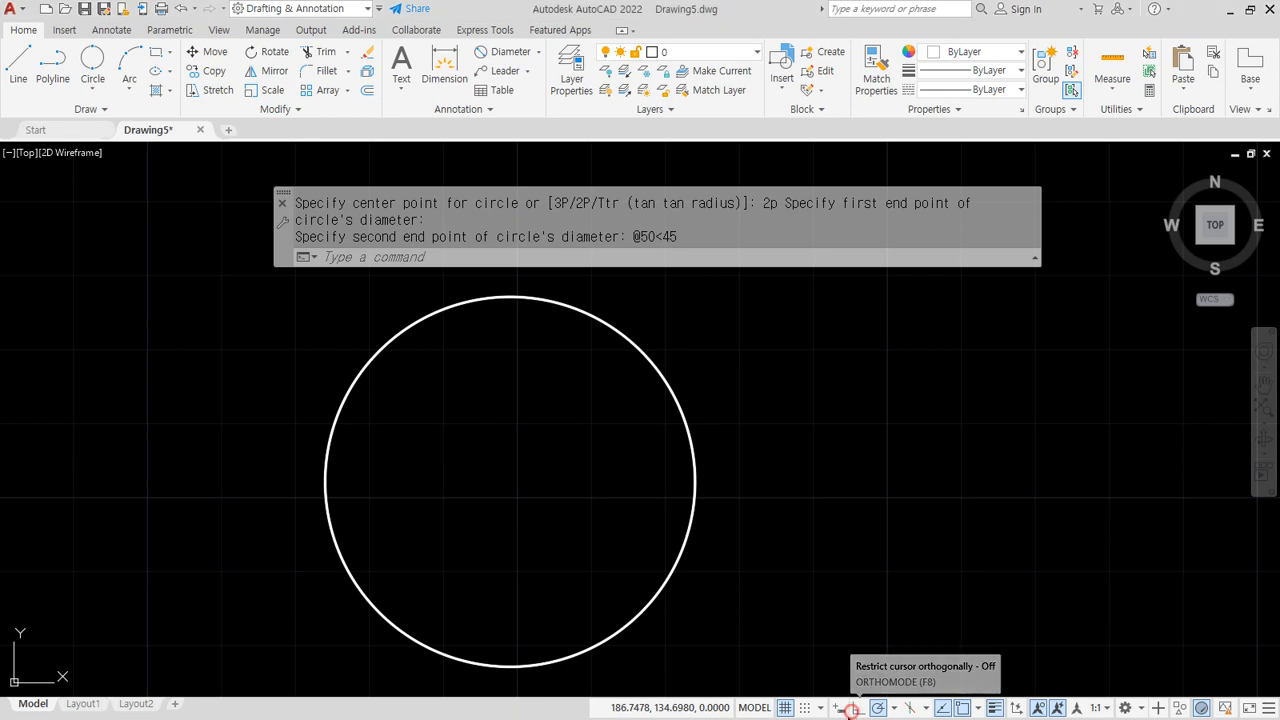
With Ortho on, draw the left vertical line and lower horizontal line beside the circle
{"action": "left_click", "coordinate": [855, 708]}
{"action": "scroll", "coordinate": [703, 557], "scroll_direction": "down", "scroll_amount": 3}
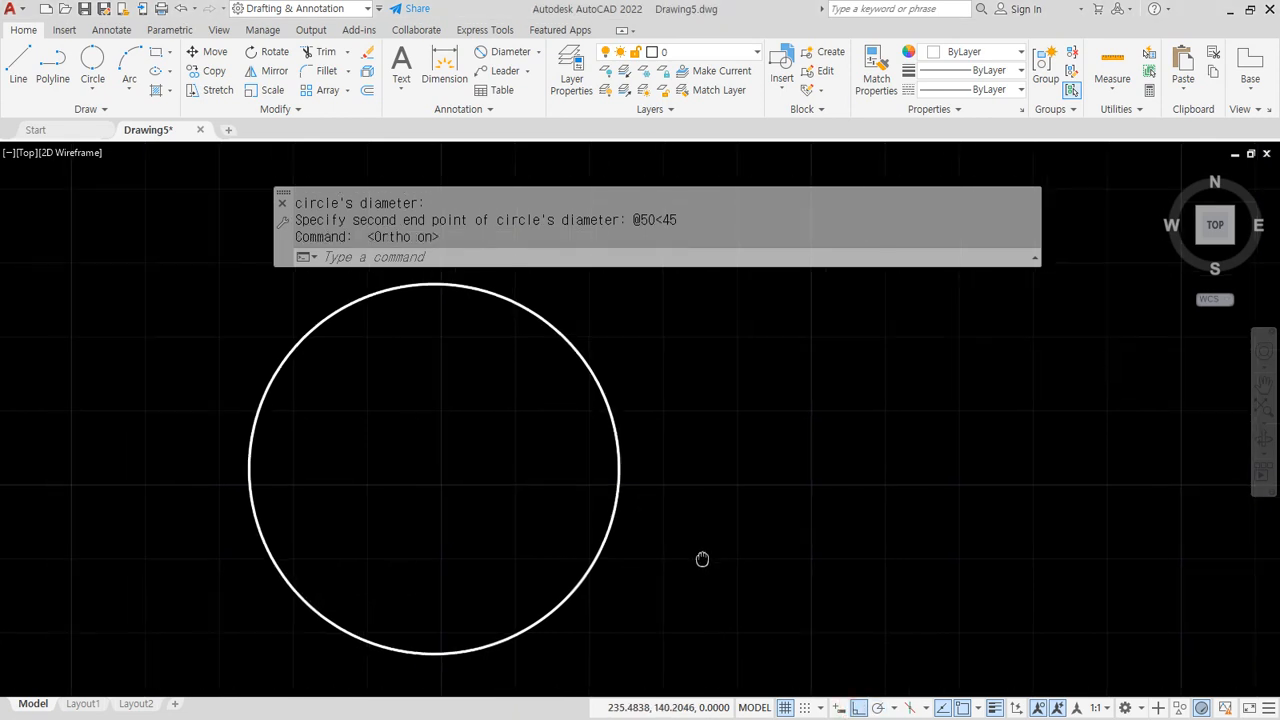
{"action": "type", "text": "l"}
{"action": "key", "text": "Return"}
{"action": "left_click", "coordinate": [645, 335]}
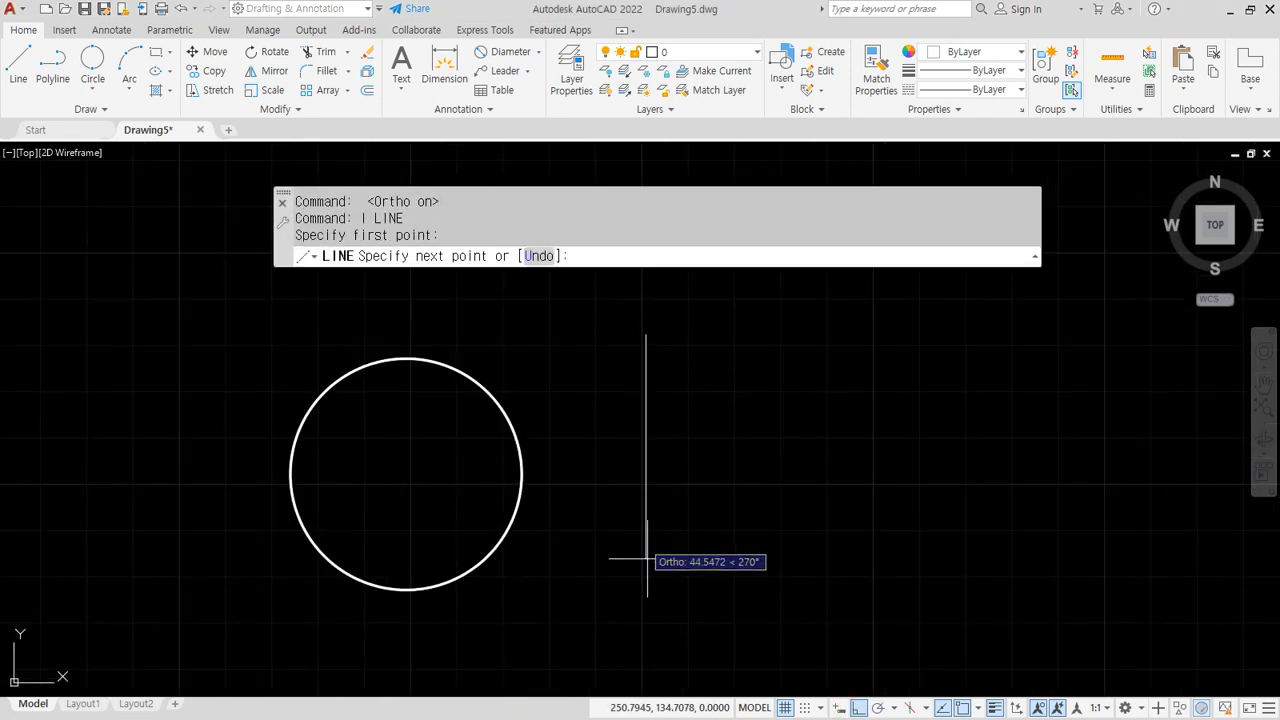
{"action": "left_click", "coordinate": [629, 642]}
{"action": "key", "text": "Return"}
Draw the right vertical and upper horizontal lines, then turn Ortho off with F8
{"action": "key", "text": "Return"}
{"action": "left_click", "coordinate": [569, 551]}
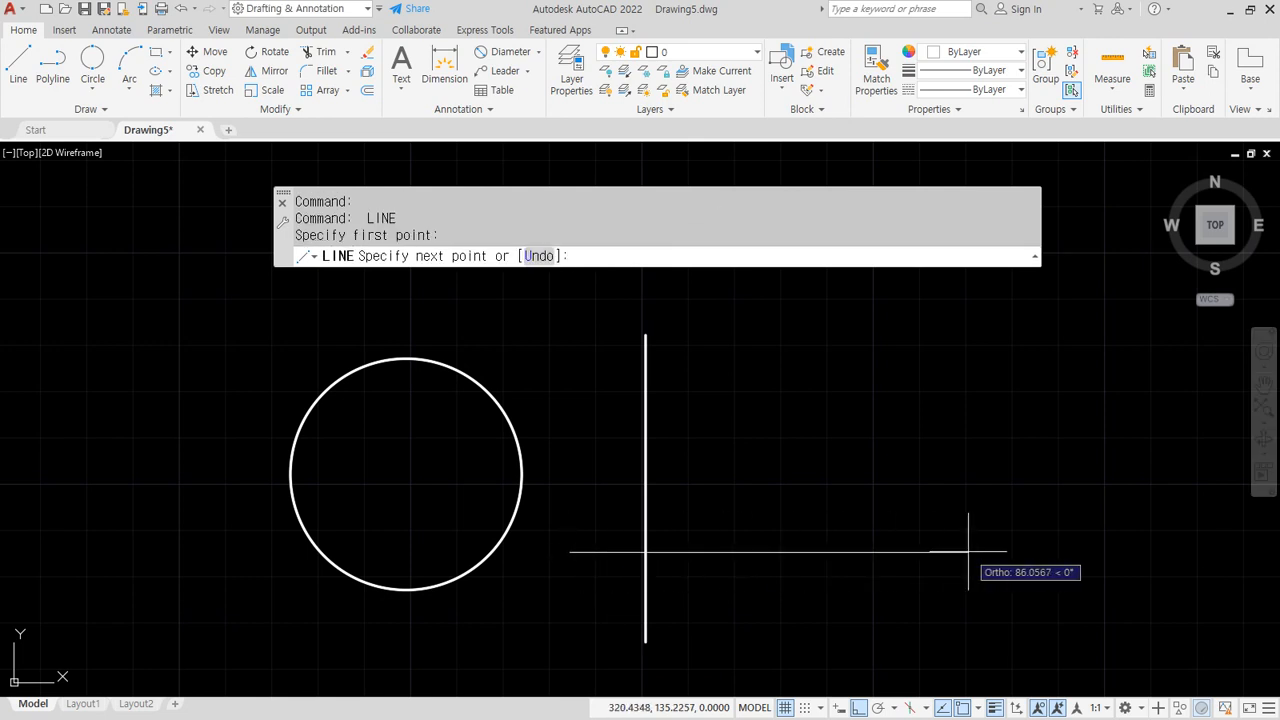
{"action": "left_click", "coordinate": [968, 551]}
{"action": "key", "text": "Return"}
{"action": "key", "text": "Return"}
{"action": "left_click", "coordinate": [882, 636]}
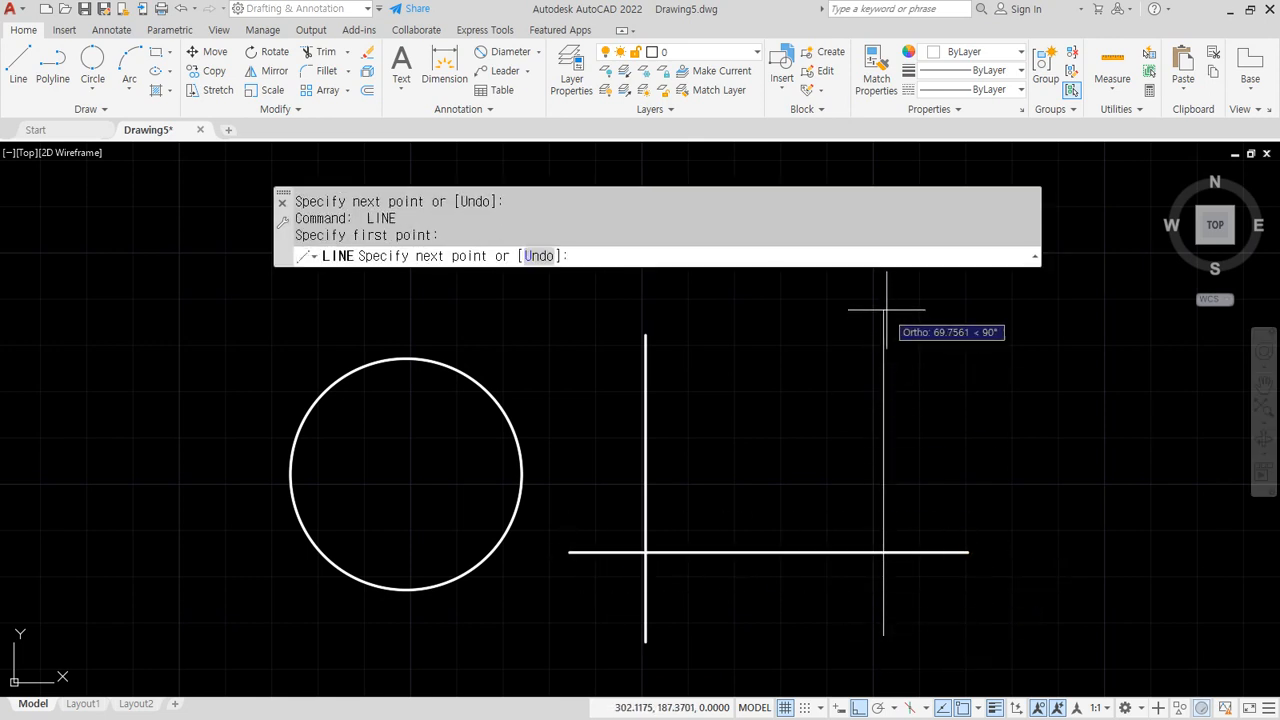
{"action": "left_click", "coordinate": [883, 310]}
{"action": "key", "text": "Return"}
{"action": "key", "text": "Return"}
{"action": "left_click", "coordinate": [992, 418]}
{"action": "left_click", "coordinate": [585, 418]}
{"action": "key", "text": "Return"}
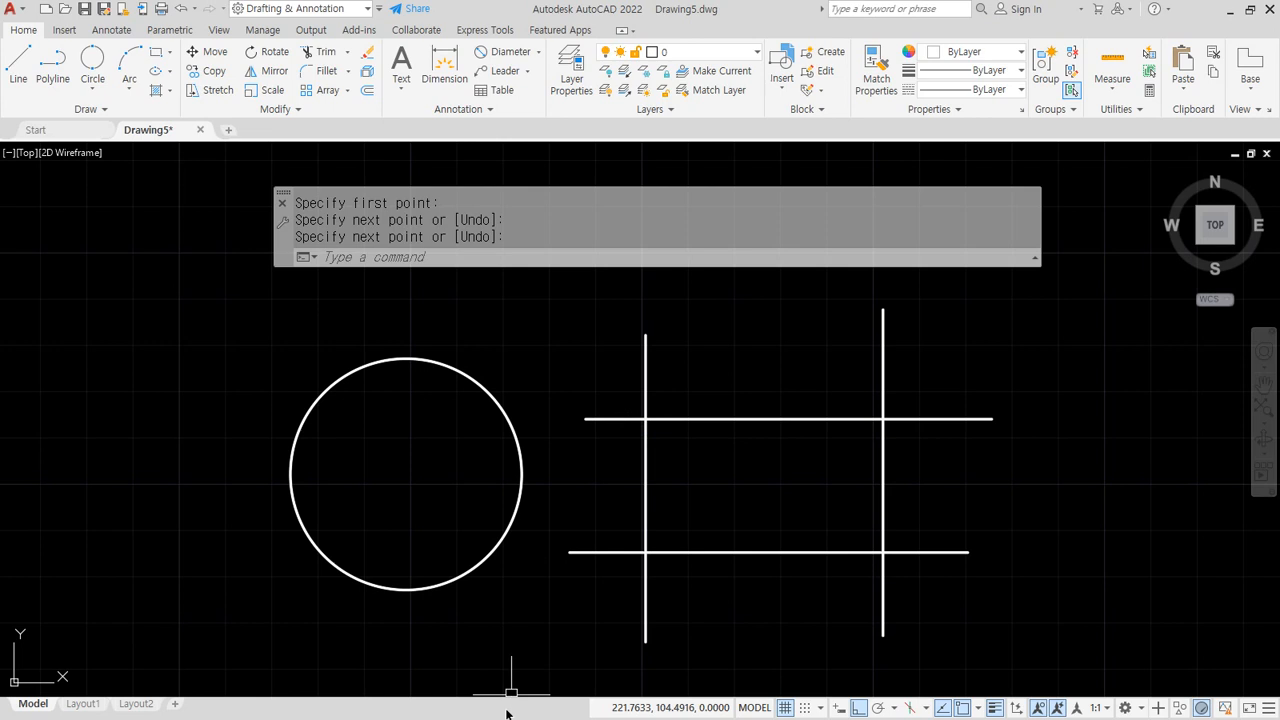
{"action": "key", "text": "F8"}
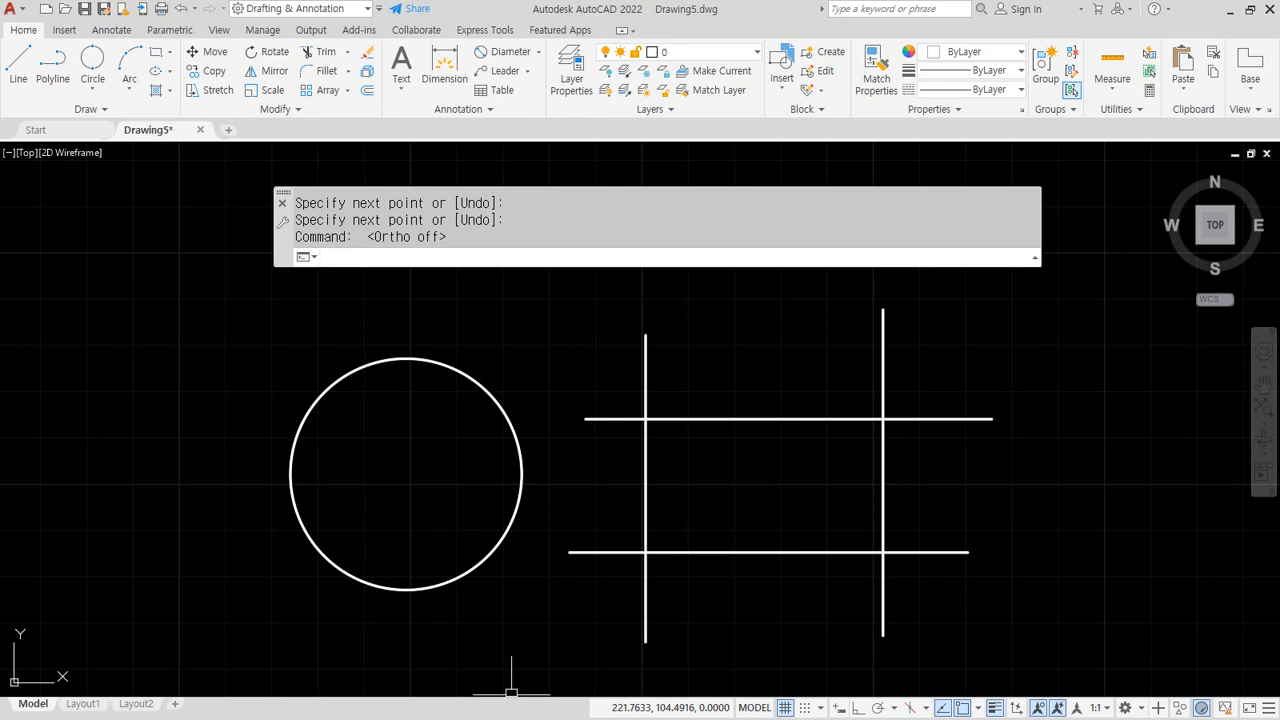
{"action": "key", "text": "alt"}
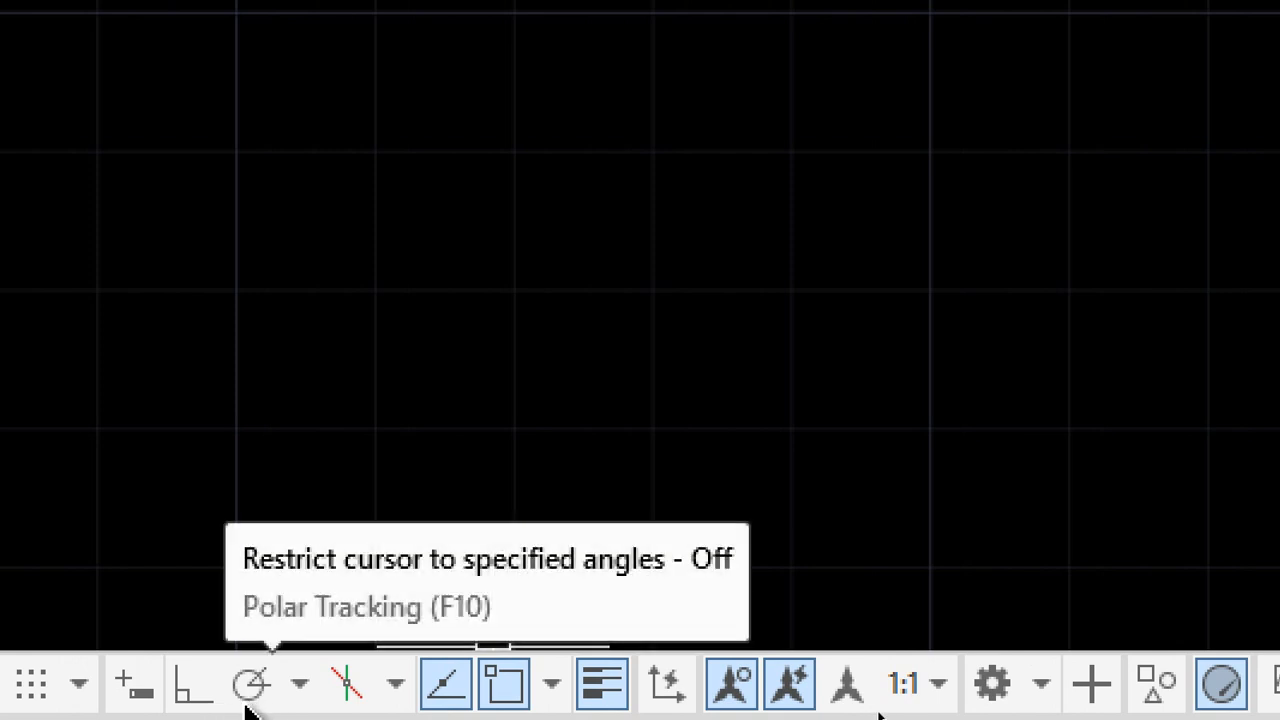
Enable polar tracking with 30, 60, 90, 120... degree increments
{"action": "left_click", "coordinate": [252, 698]}
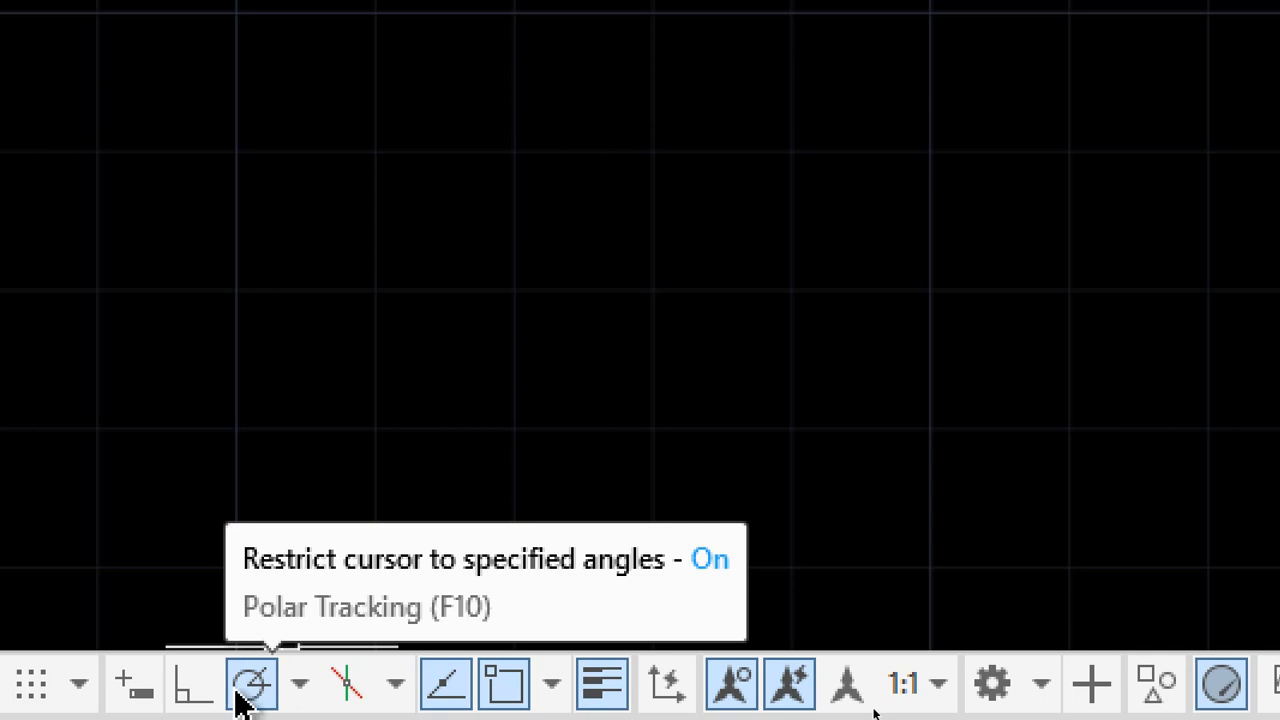
{"action": "left_click", "coordinate": [300, 690]}
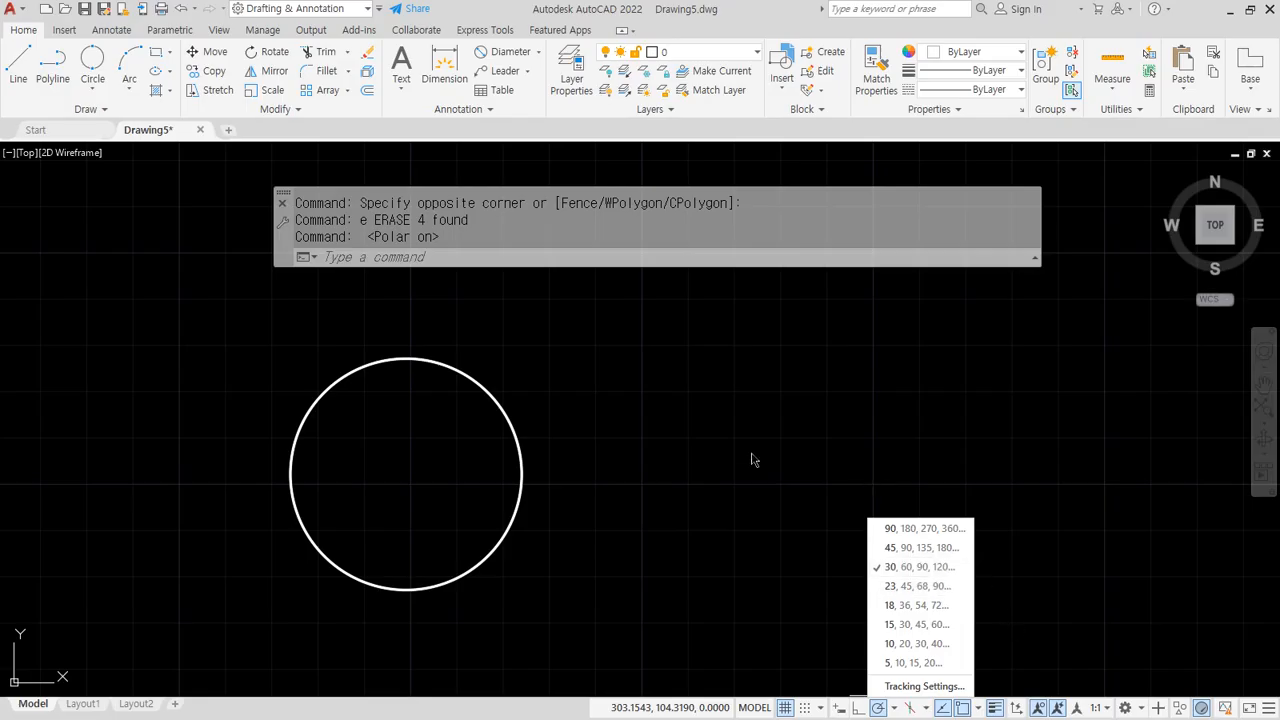
{"action": "left_click", "coordinate": [741, 449]}
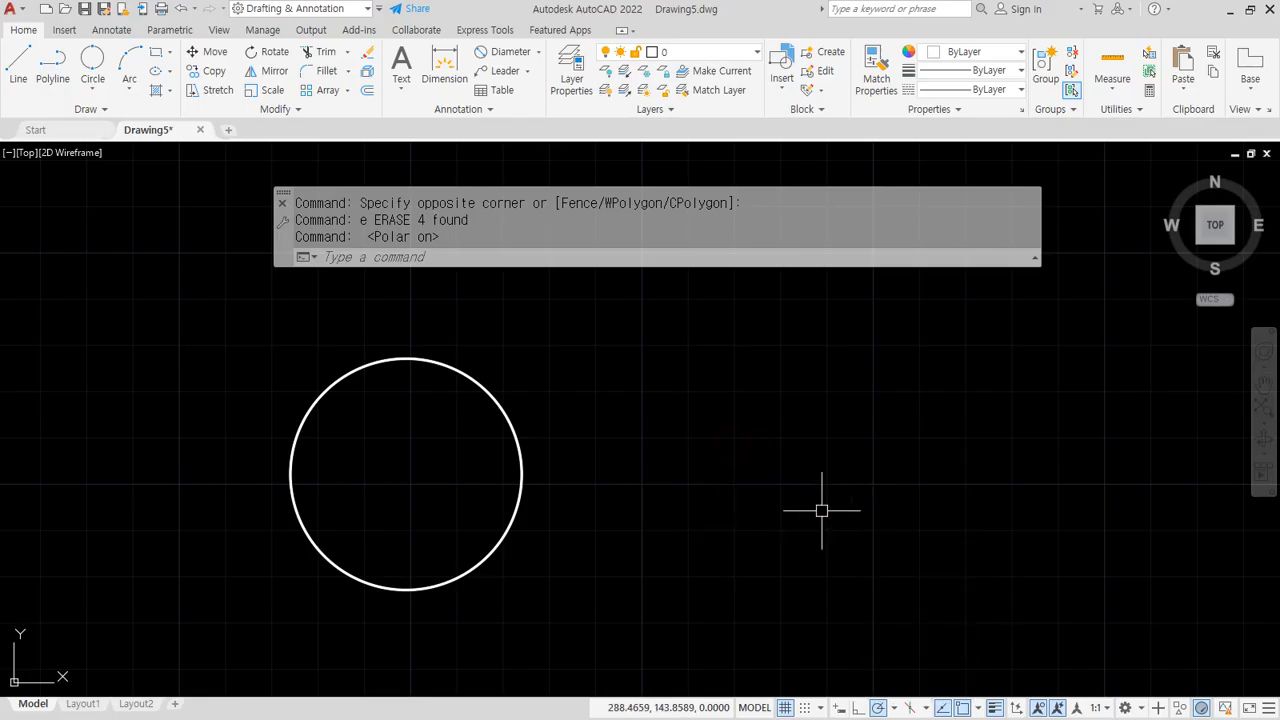
{"action": "middle_click_drag", "start_coordinate": [821, 511], "coordinate": [629, 443]}
Start a line right of the circle and try a first 50-unit segment
{"action": "type", "text": "l"}
{"action": "key", "text": "Return"}
{"action": "left_click", "coordinate": [477, 433]}
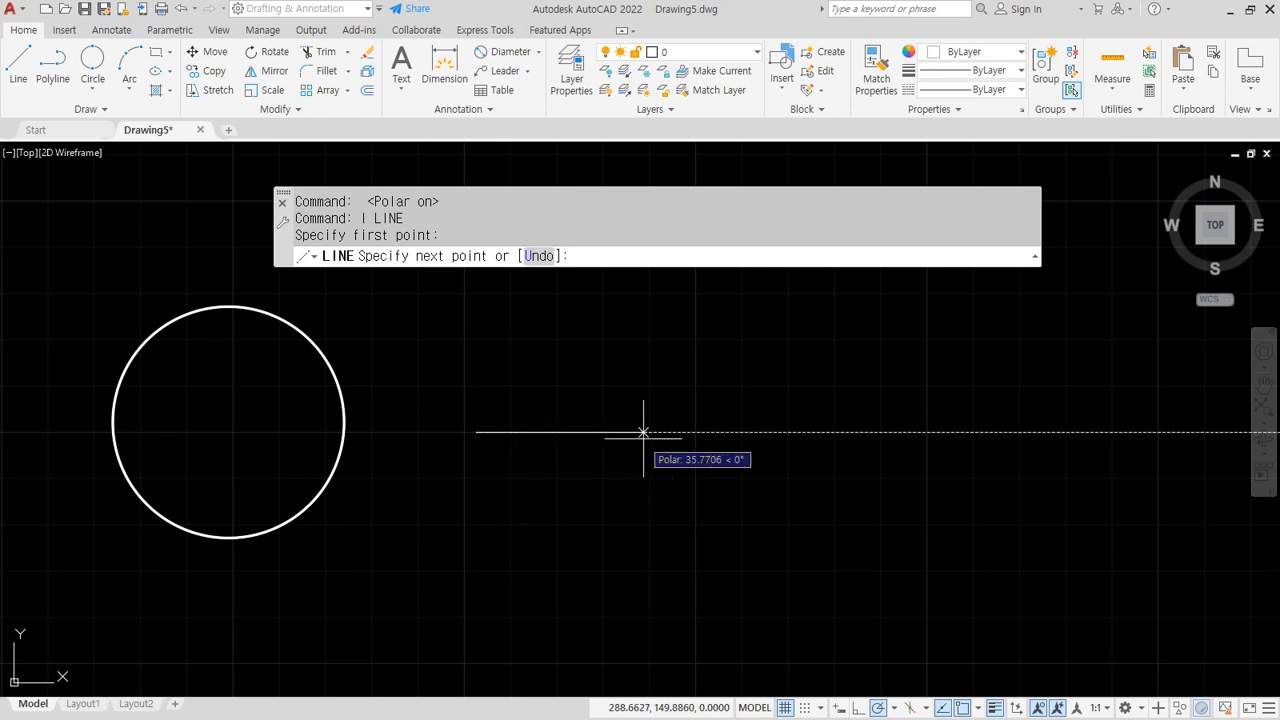
{"action": "scroll", "coordinate": [643, 438], "scroll_direction": "up", "scroll_amount": 3}
{"action": "scroll", "coordinate": [452, 418], "scroll_direction": "down", "scroll_amount": 2}
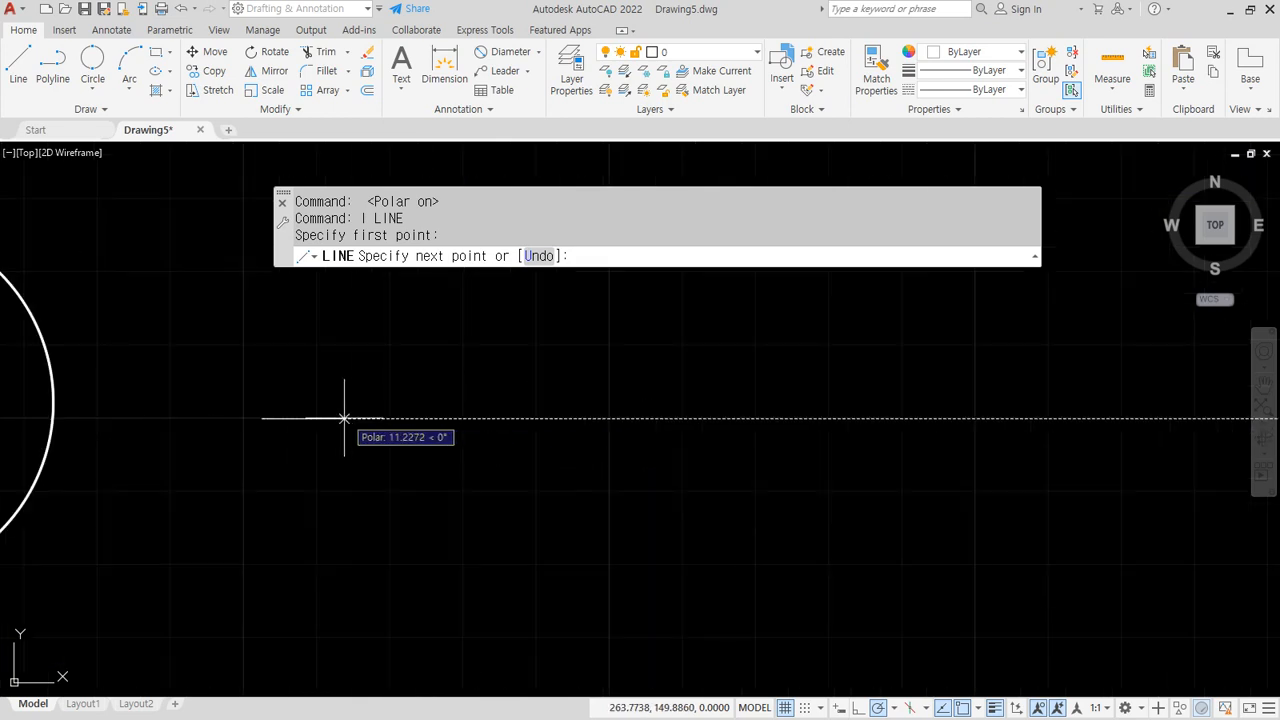
{"action": "scroll", "coordinate": [346, 420], "scroll_direction": "up", "scroll_amount": 3}
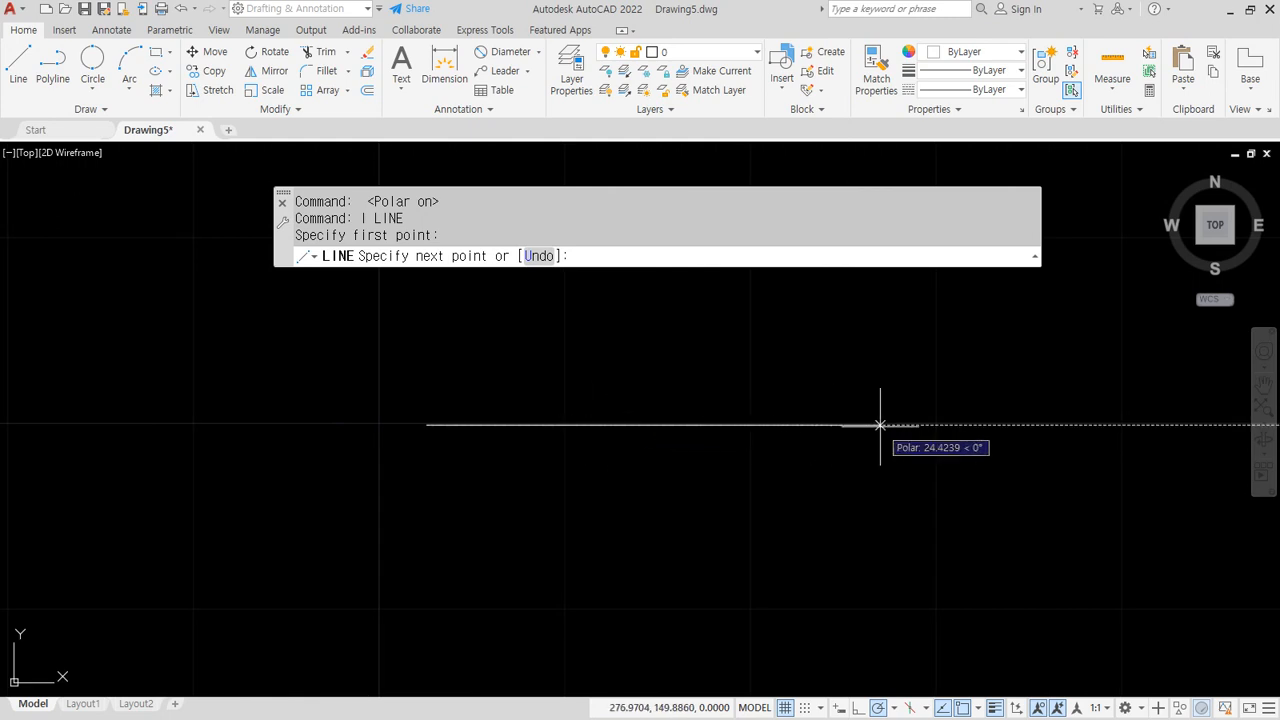
{"action": "scroll", "coordinate": [890, 422], "scroll_direction": "down", "scroll_amount": 2}
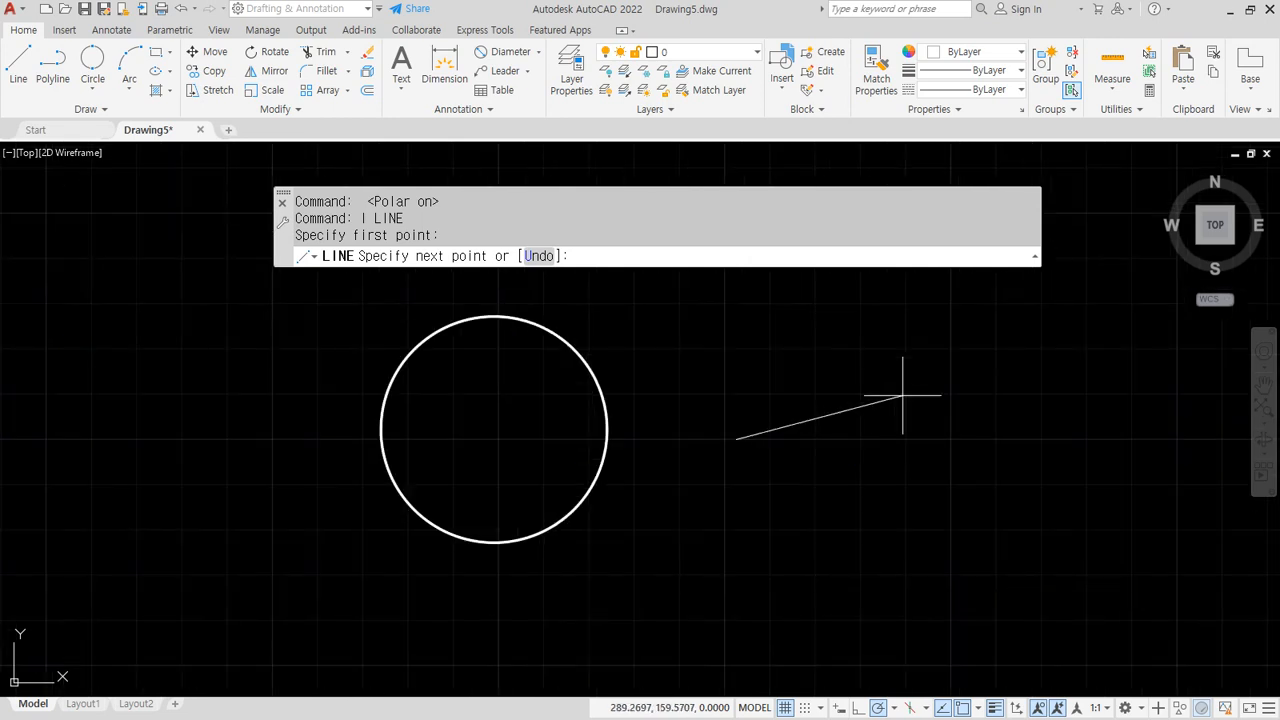
{"action": "key", "text": "Return"}
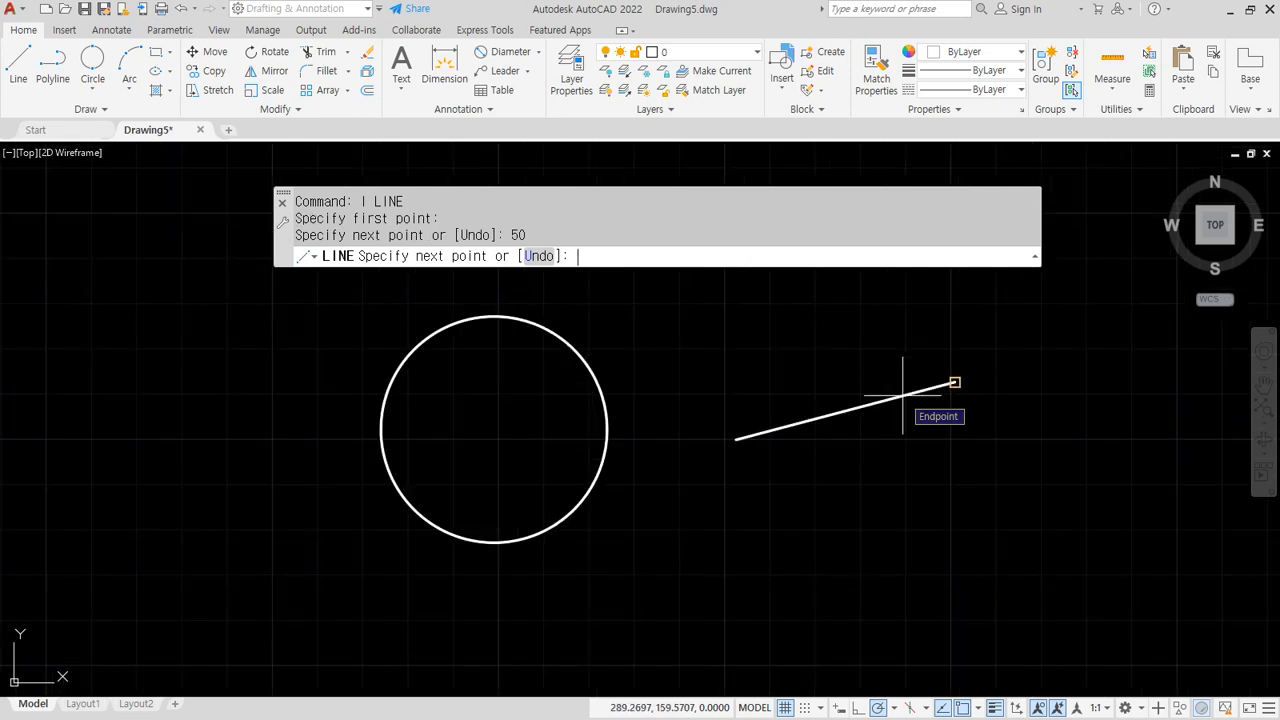
{"action": "scroll", "coordinate": [903, 395], "scroll_direction": "up", "scroll_amount": 5}
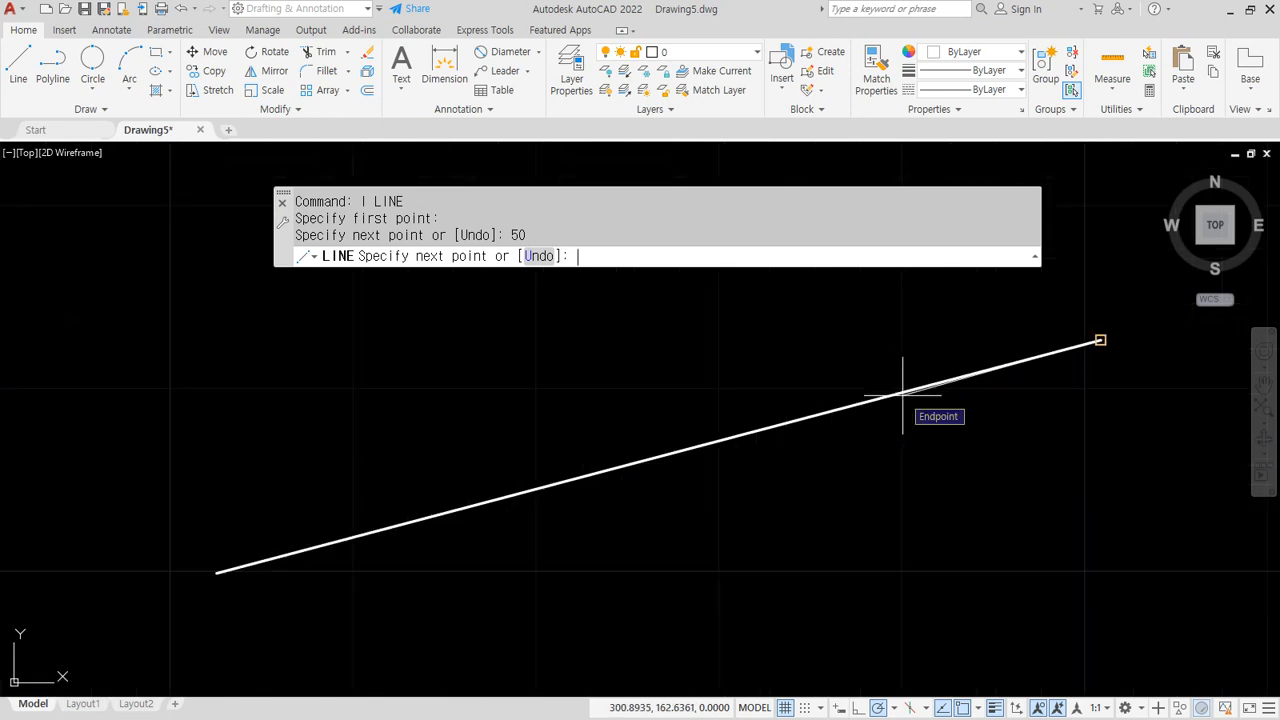
{"action": "key", "text": "ctrl+shift+3"}
{"action": "mouse_move", "coordinate": [230, 581]}
{"action": "left_mouse_down"}
{"action": "mouse_move", "coordinate": [458, 551]}
{"action": "mouse_move", "coordinate": [913, 415]}
{"action": "mouse_move", "coordinate": [1096, 345]}
{"action": "mouse_move", "coordinate": [1084, 377]}
{"action": "left_mouse_up"}
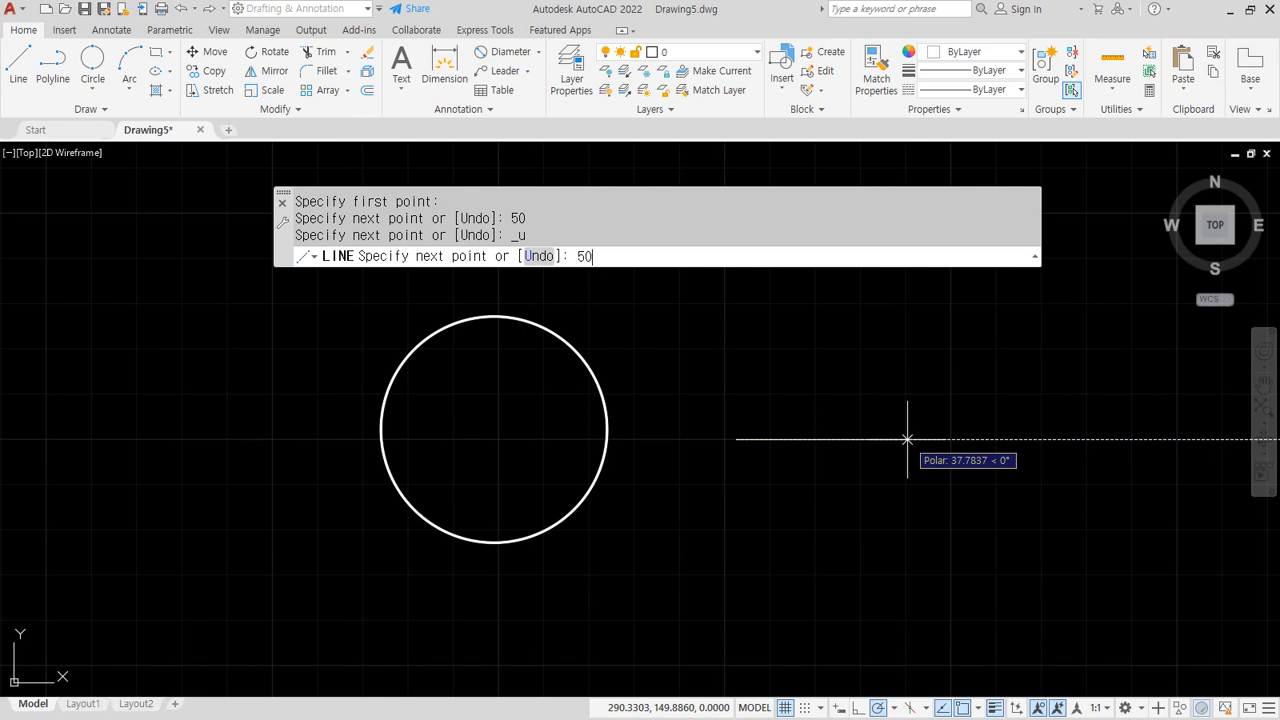
Draw the first 50-unit horizontal segment of the outline
{"action": "key", "text": "Return"}
{"action": "scroll", "coordinate": [907, 439], "scroll_direction": "up", "scroll_amount": 6}
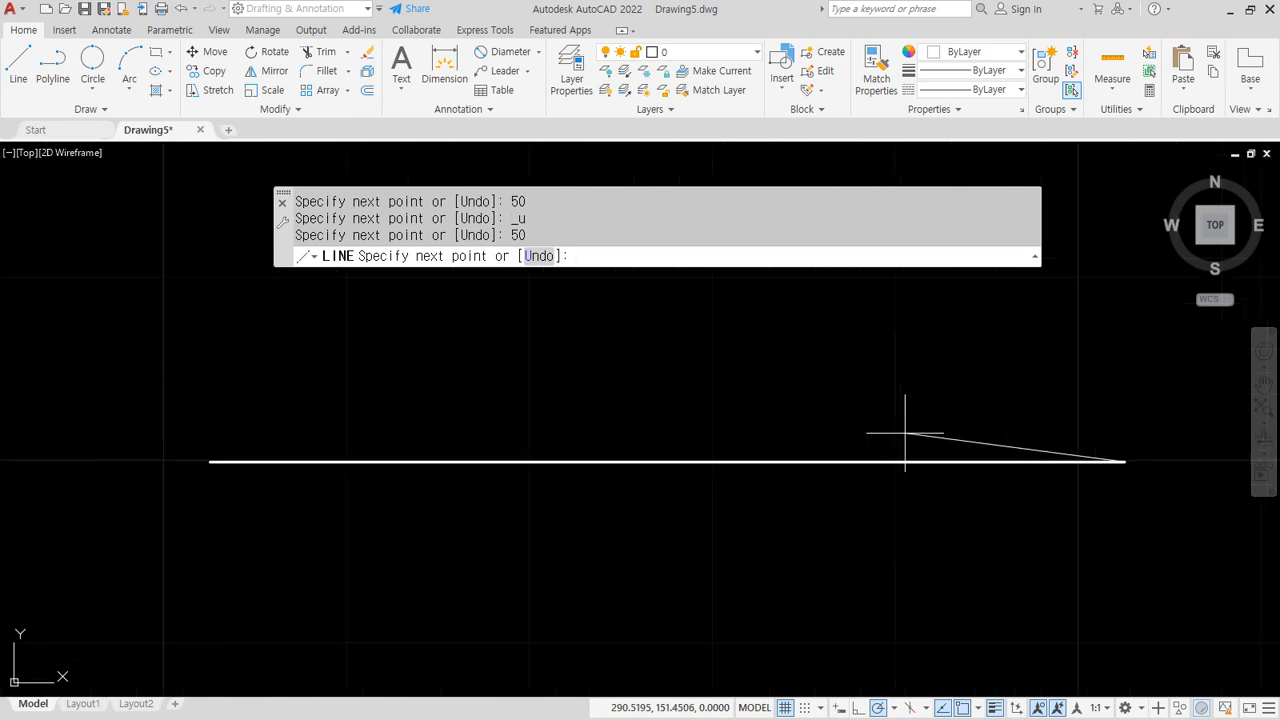
{"action": "left_click_drag", "start_coordinate": [857, 467], "coordinate": [965, 467]}
{"action": "left_click_drag", "start_coordinate": [887, 425], "coordinate": [899, 548]}
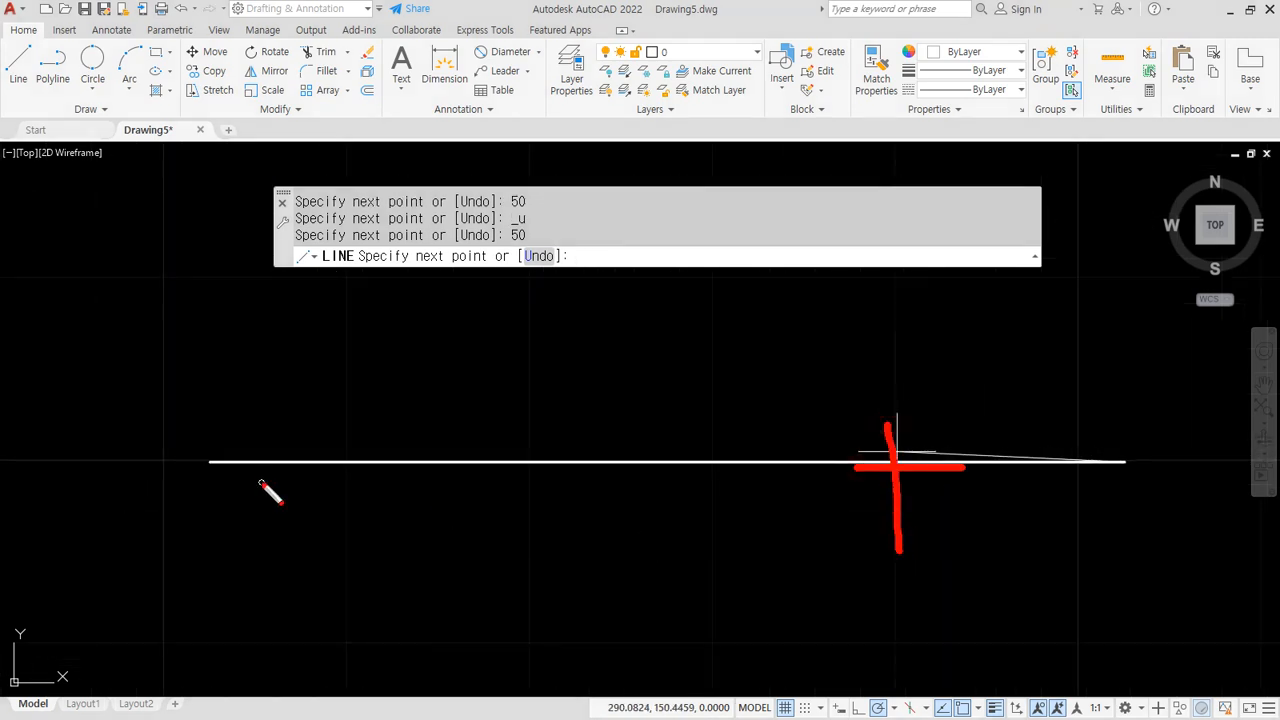
{"action": "mouse_move", "coordinate": [250, 462]}
{"action": "left_mouse_down"}
{"action": "mouse_move", "coordinate": [1058, 462]}
{"action": "mouse_move", "coordinate": [1068, 480]}
{"action": "left_mouse_up"}
{"action": "mouse_move", "coordinate": [200, 490]}
{"action": "left_mouse_down"}
{"action": "mouse_move", "coordinate": [207, 576]}
{"action": "mouse_move", "coordinate": [1135, 530]}
{"action": "left_mouse_up"}
{"action": "left_click_drag", "start_coordinate": [1137, 508], "coordinate": [1140, 550]}
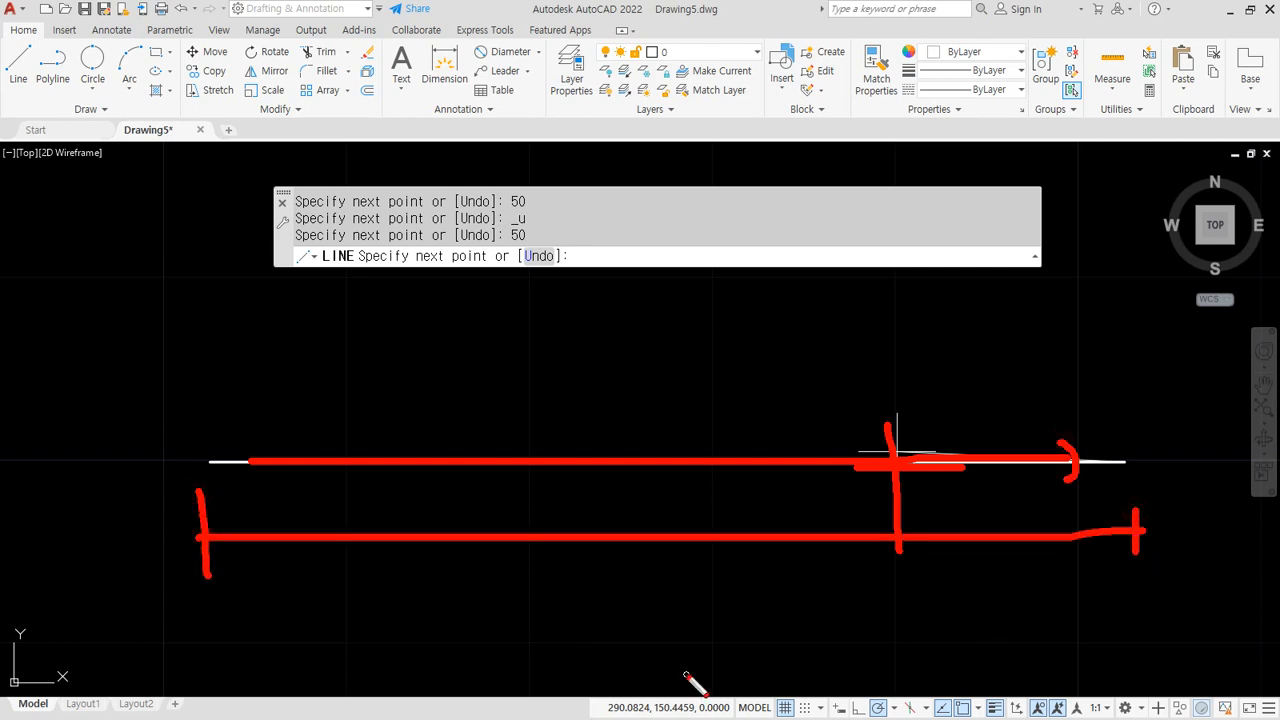
{"action": "key", "text": "Escape"}
{"action": "scroll", "coordinate": [735, 598], "scroll_direction": "down", "scroll_amount": 6}
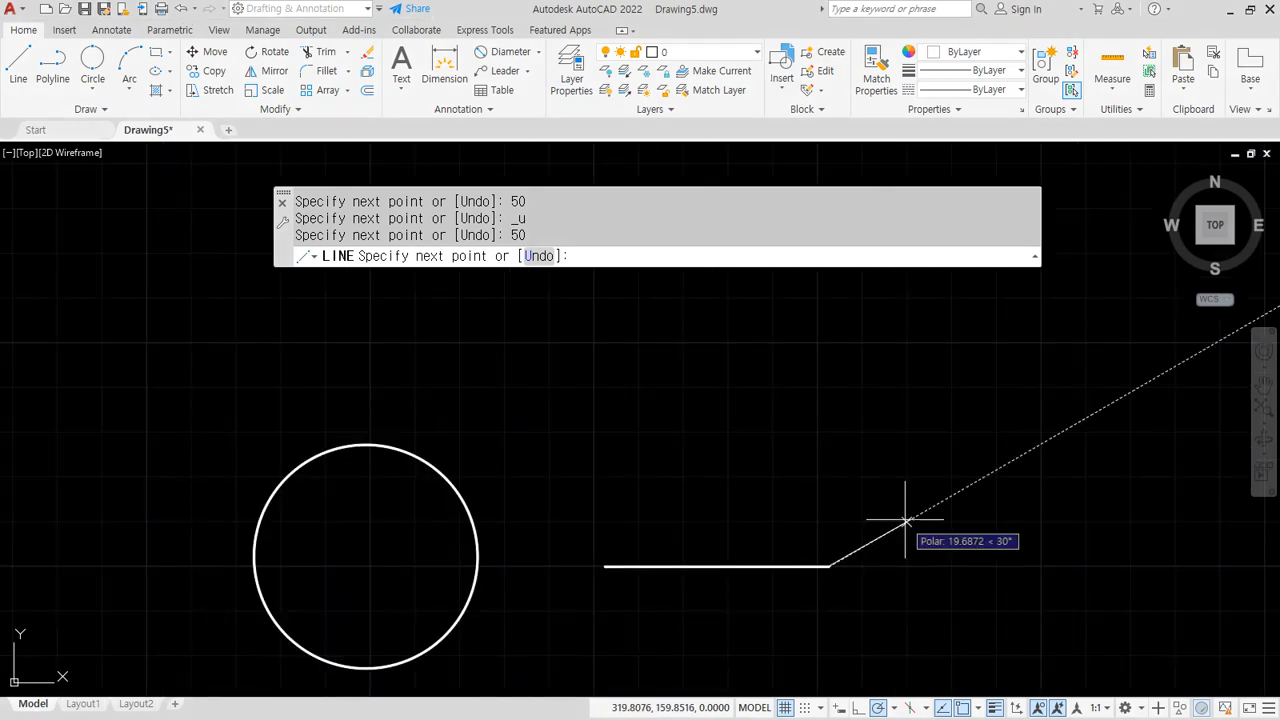
Add 50-unit segments along the 30°, 60°, 90°, 120°, 150° and 180° polar tracks
{"action": "type", "text": "0"}
{"action": "key", "text": "Return"}
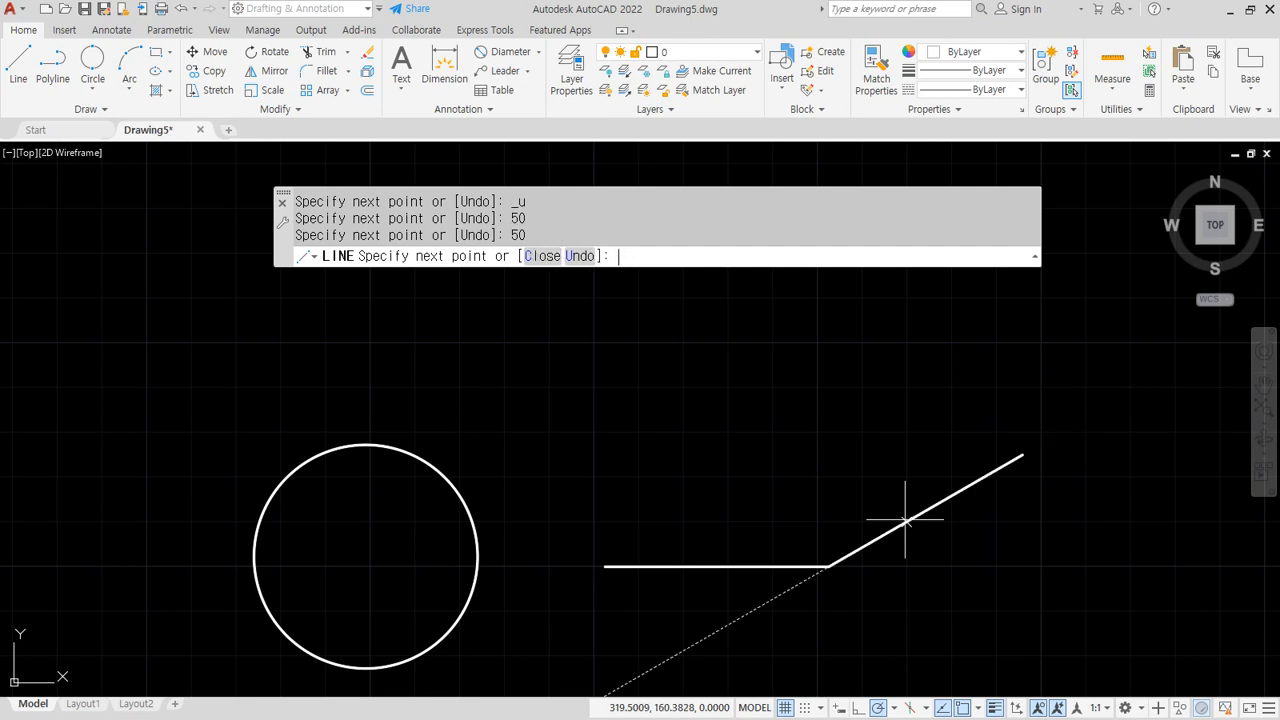
{"action": "scroll", "coordinate": [600, 605], "scroll_direction": "down", "scroll_amount": 4}
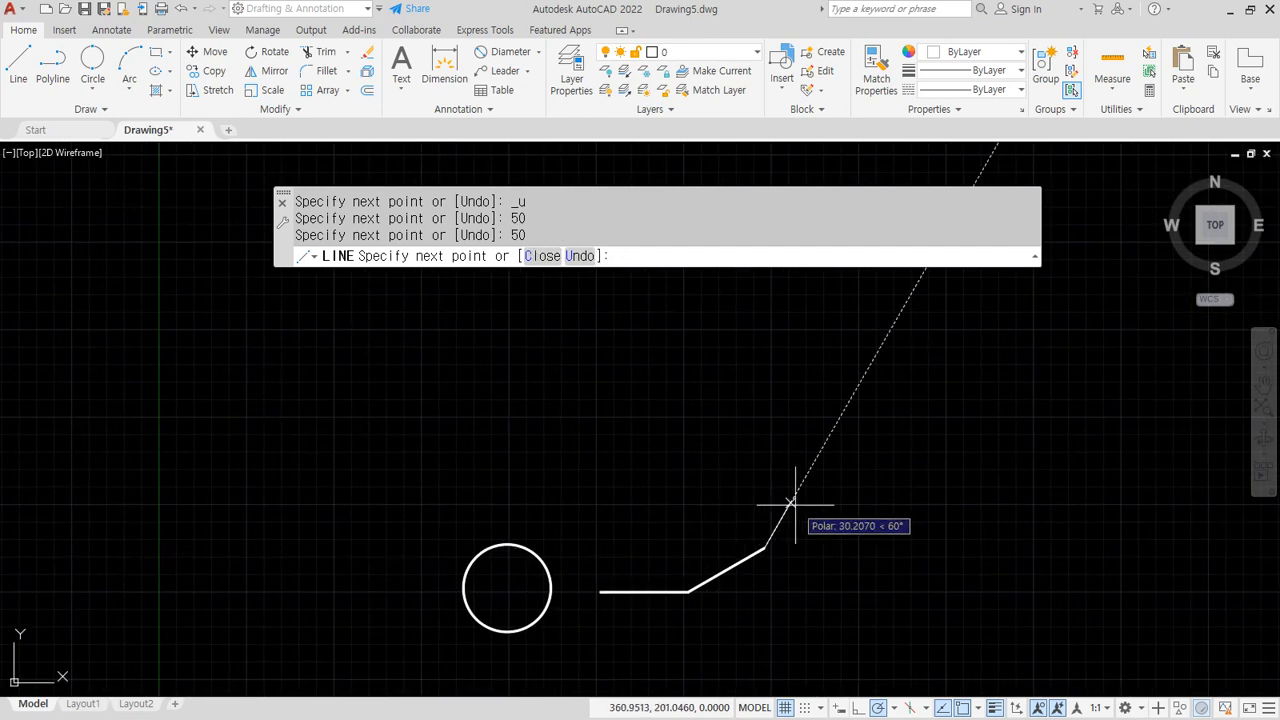
{"action": "type", "text": "50"}
{"action": "key", "text": "Return"}
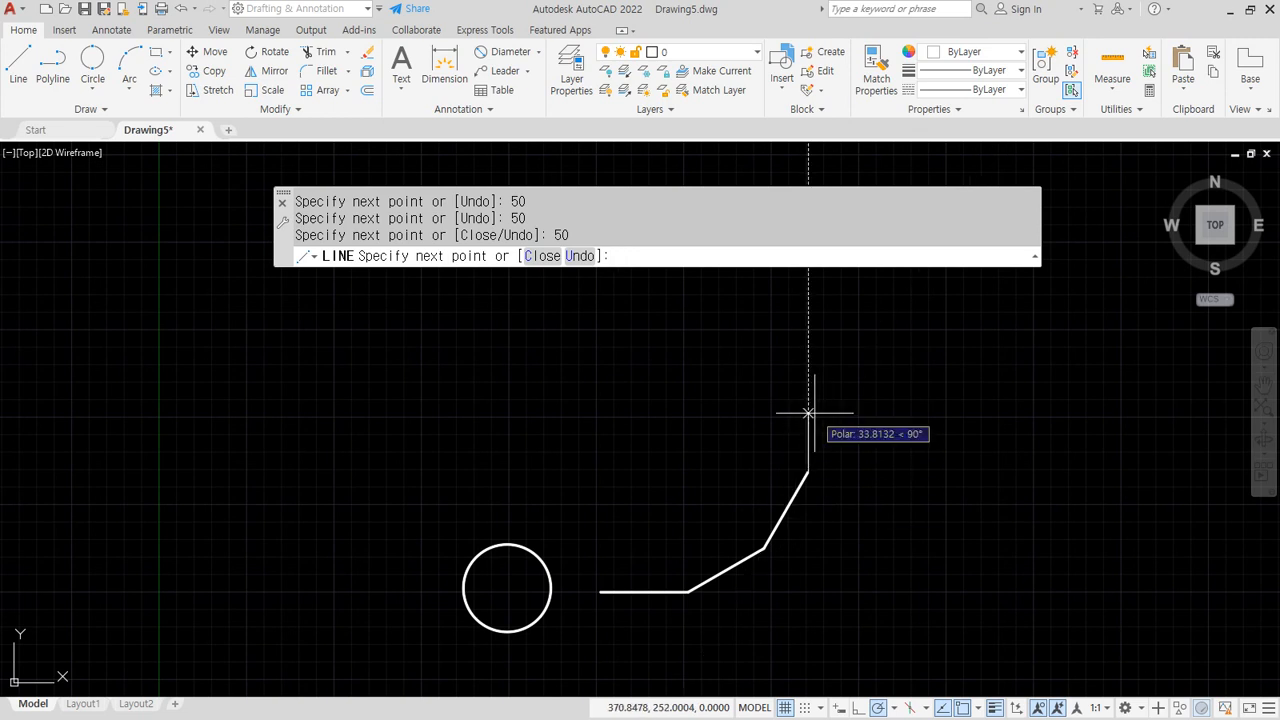
{"action": "type", "text": "50"}
{"action": "key", "text": "Return"}
{"action": "middle_click_drag", "start_coordinate": [677, 342], "coordinate": [674, 457]}
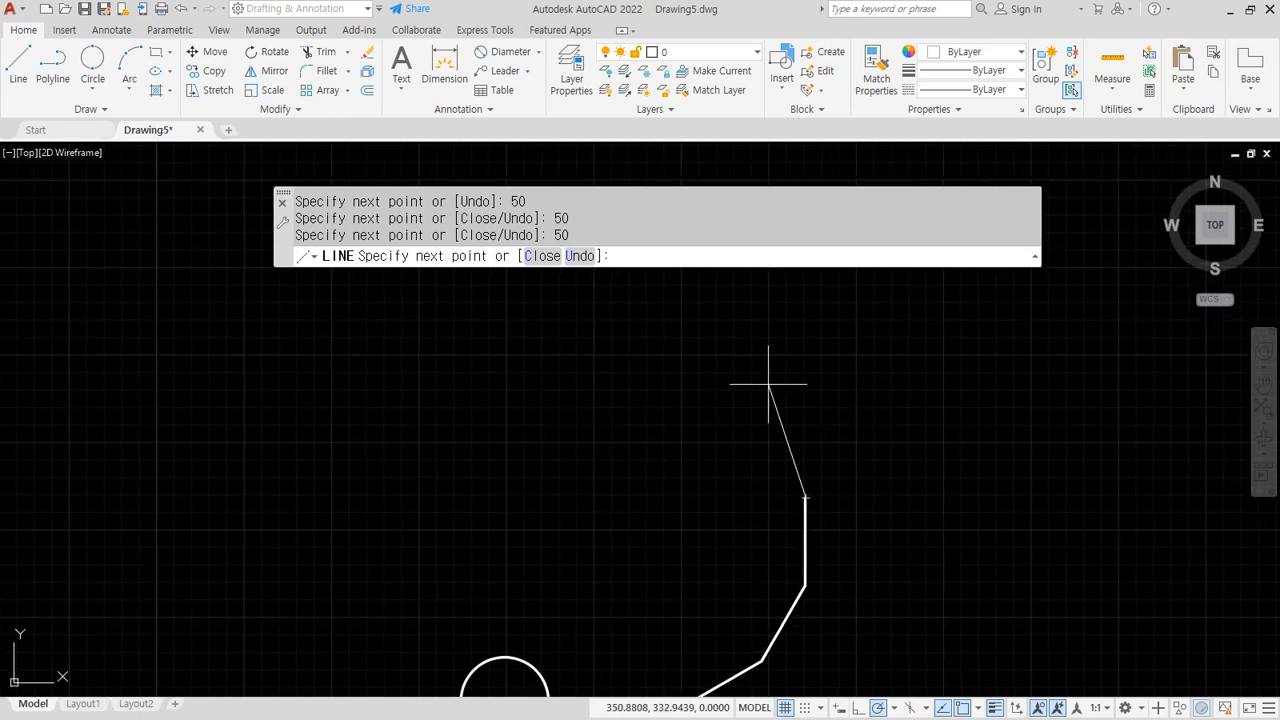
{"action": "type", "text": "50"}
{"action": "key", "text": "Return"}
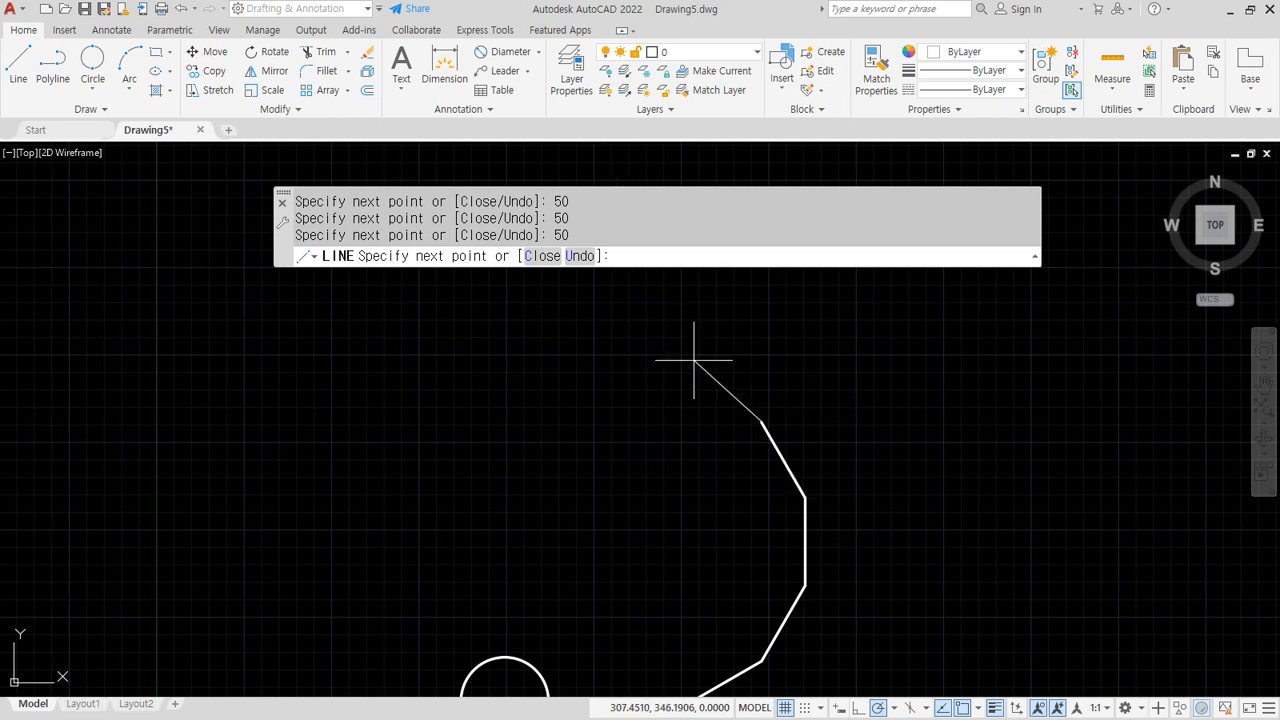
{"action": "type", "text": "50"}
{"action": "key", "text": "Return"}
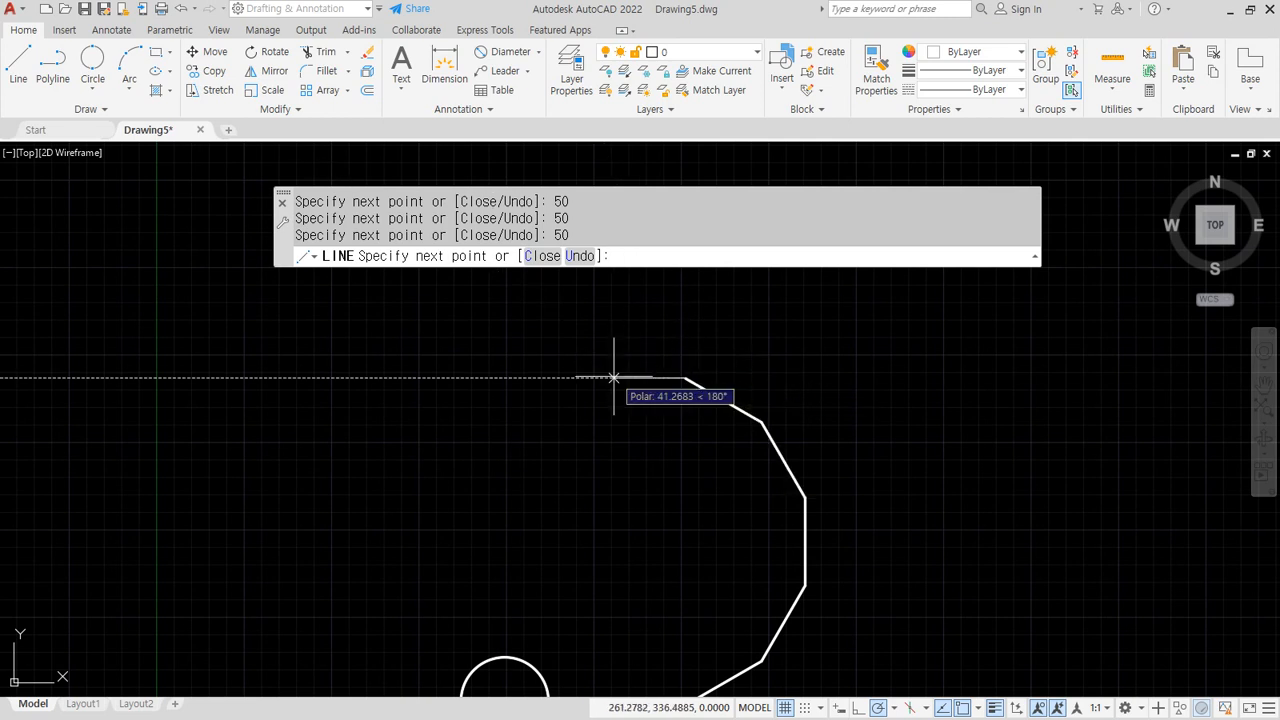
{"action": "type", "text": "50"}
{"action": "key", "text": "Return"}
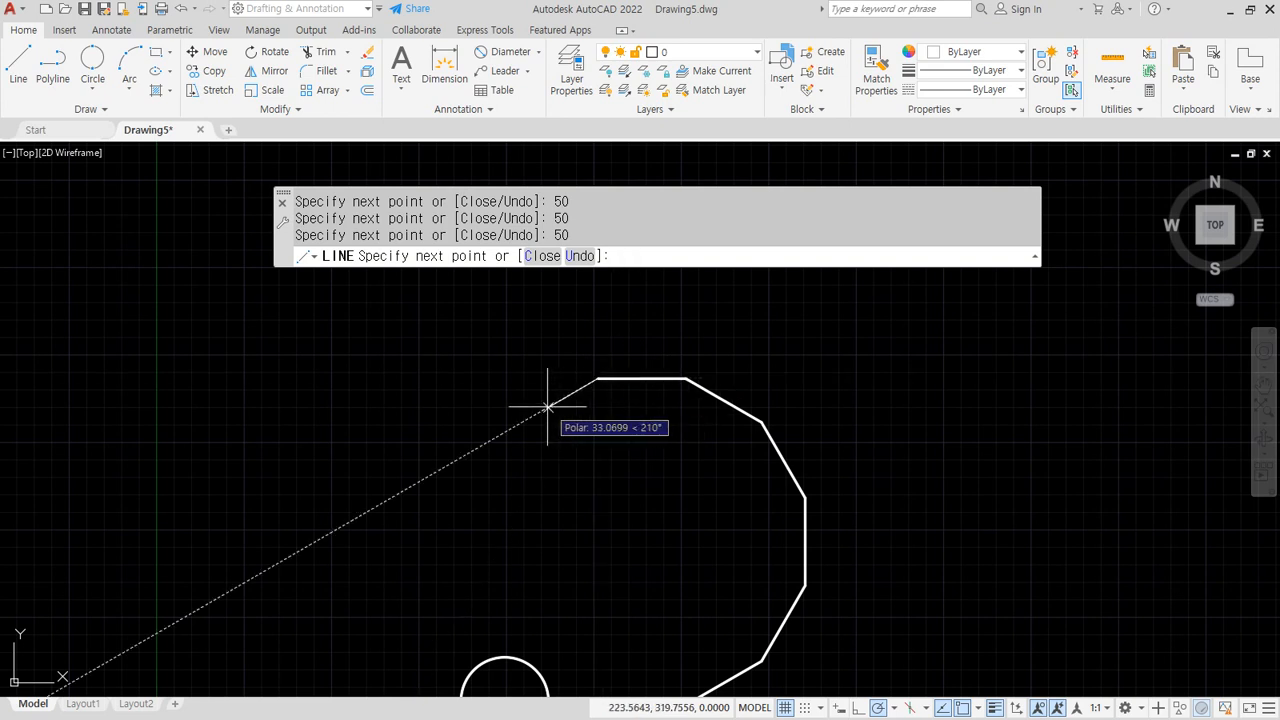
Add 50-unit segments at 210°, 240°, 270° and 300°, then close the outline
{"action": "key", "text": "Return"}
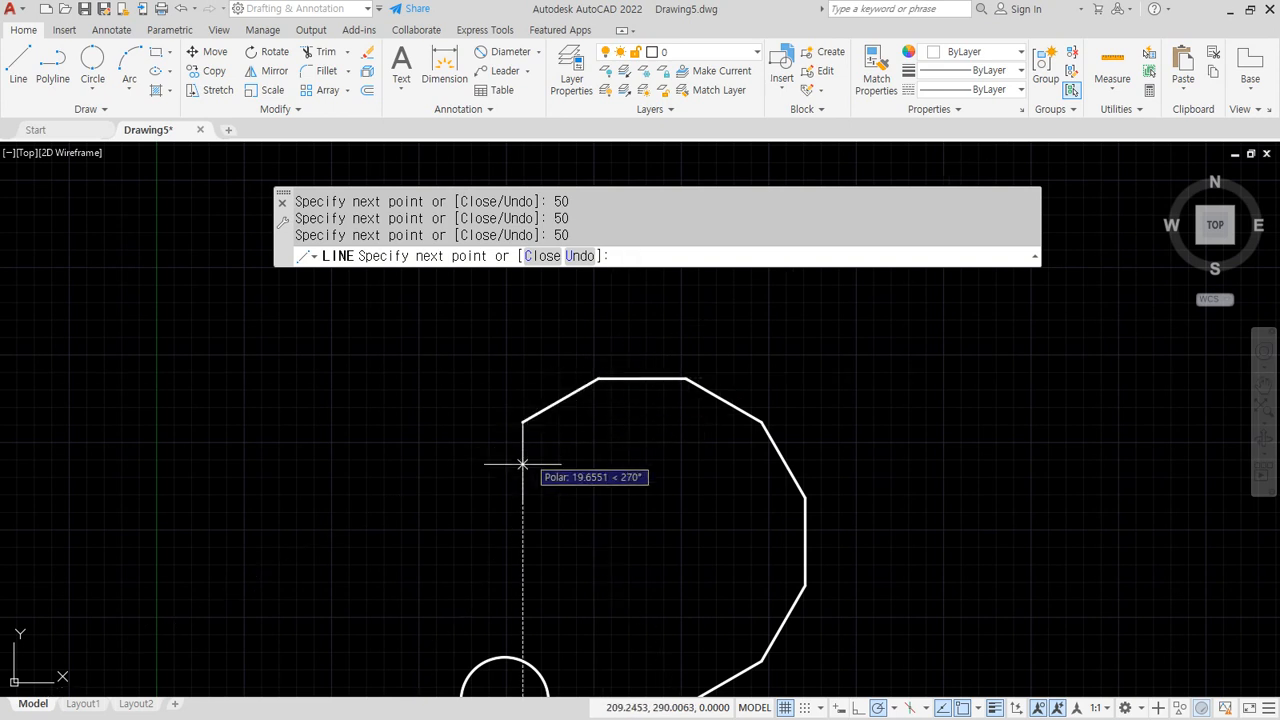
{"action": "type", "text": "5"}
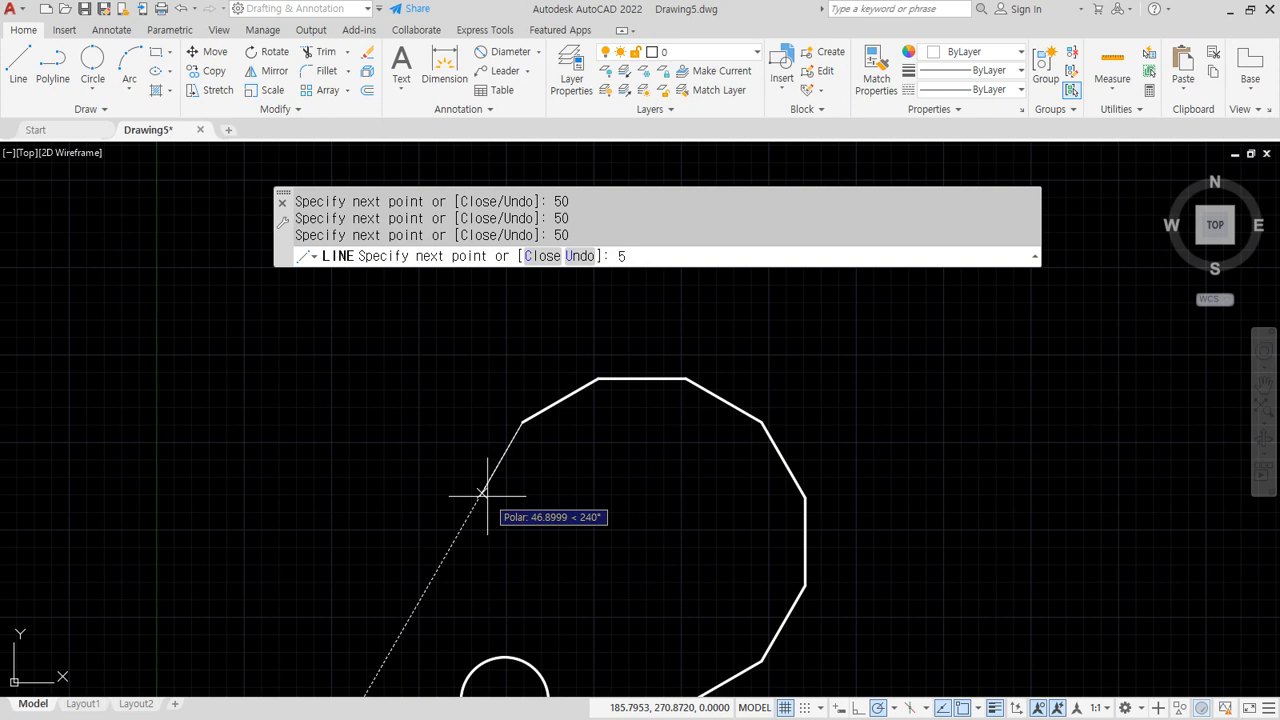
{"action": "type", "text": "0"}
{"action": "key", "text": "Return"}
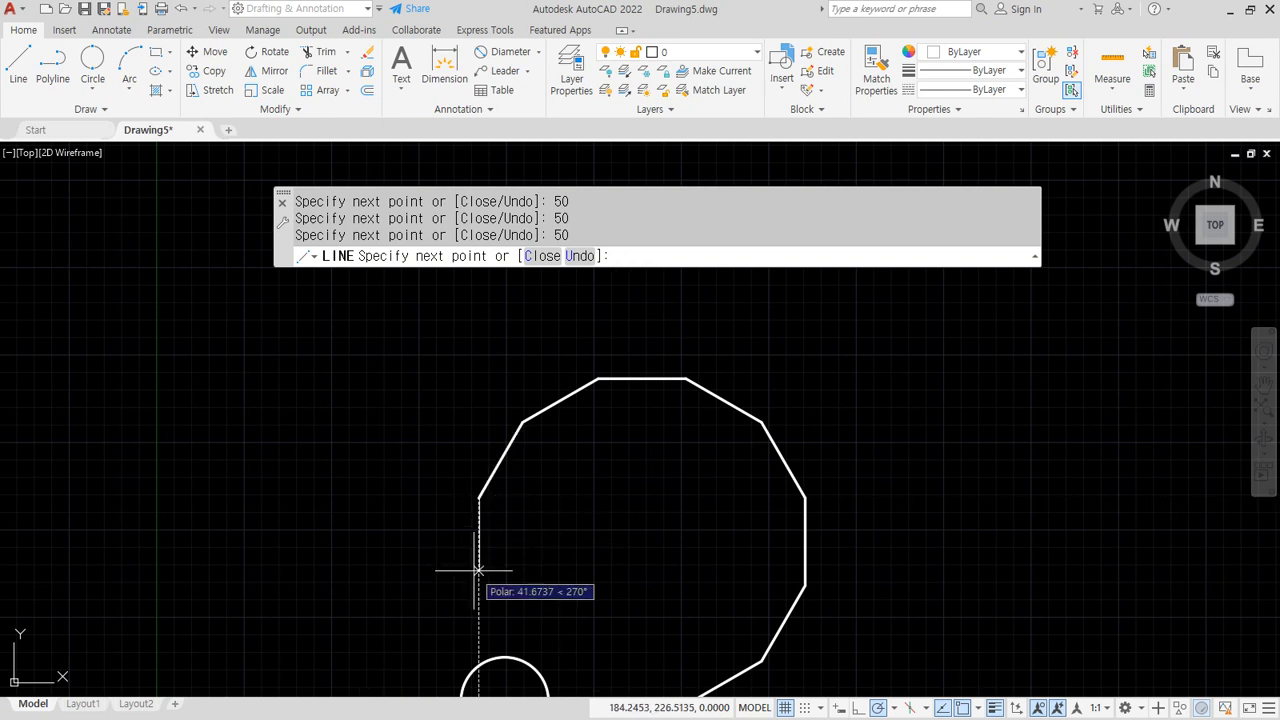
{"action": "key", "text": "Return"}
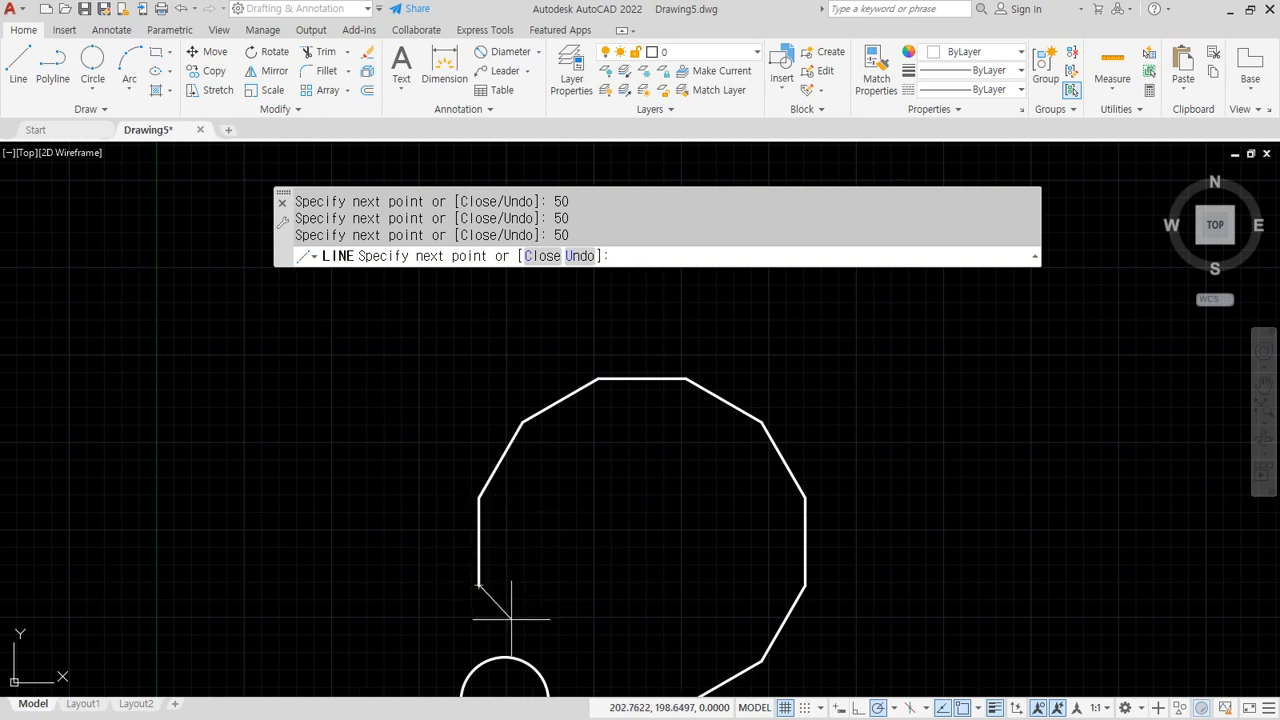
{"action": "type", "text": "50"}
{"action": "key", "text": "Return"}
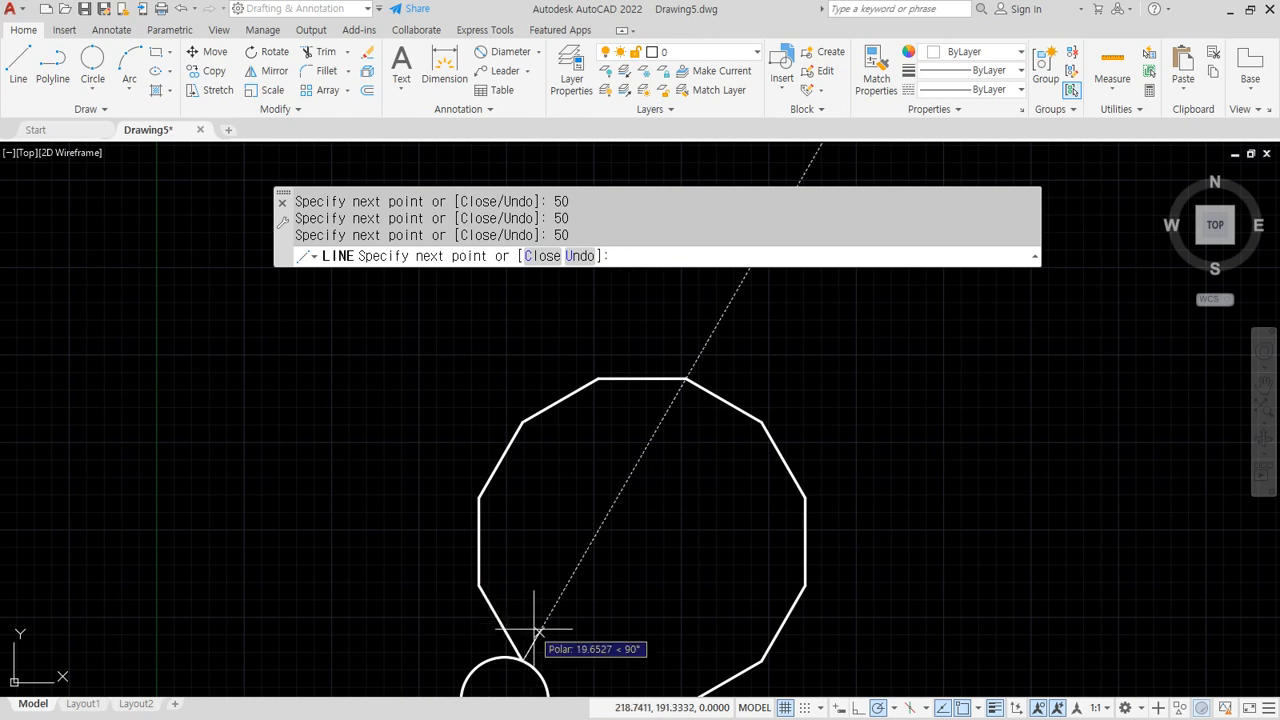
{"action": "middle_click_drag", "start_coordinate": [540, 630], "coordinate": [500, 392]}
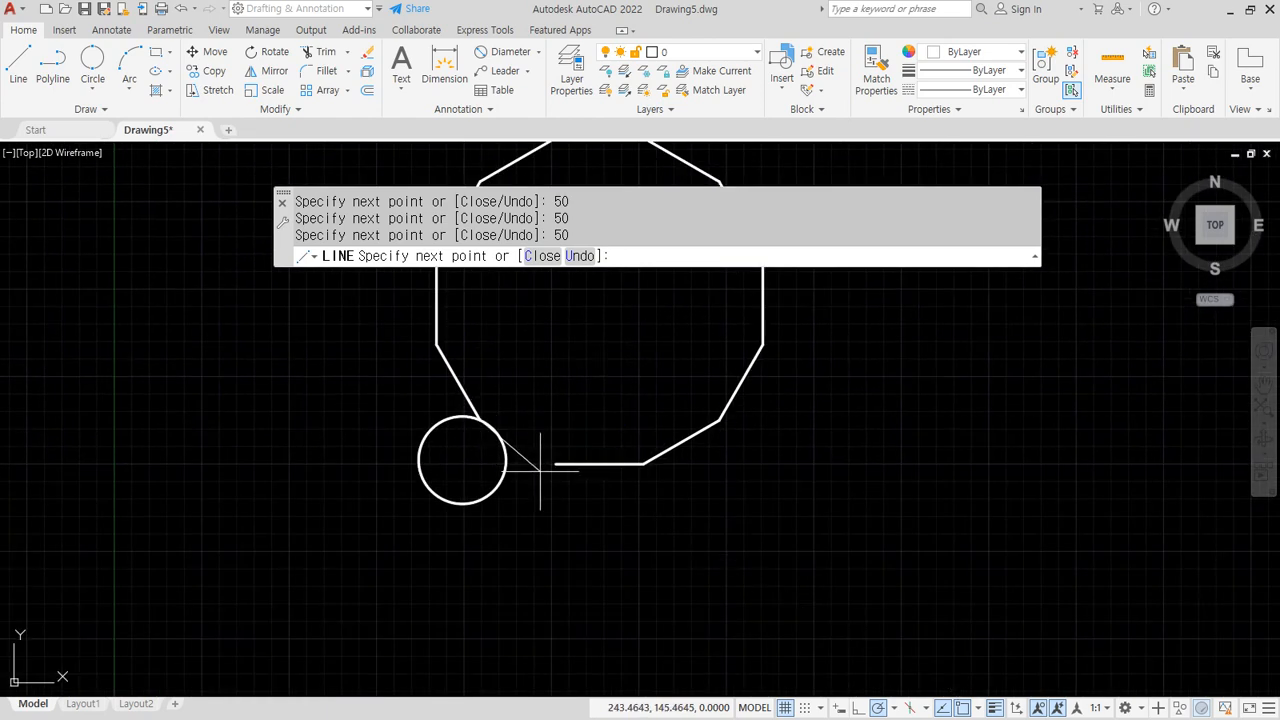
{"action": "type", "text": "c"}
{"action": "key", "text": "Return"}
Erase the small circle, leaving only the twelve-sided figure
{"action": "middle_click_drag", "start_coordinate": [657, 488], "coordinate": [703, 575]}
{"action": "left_click", "coordinate": [512, 585]}
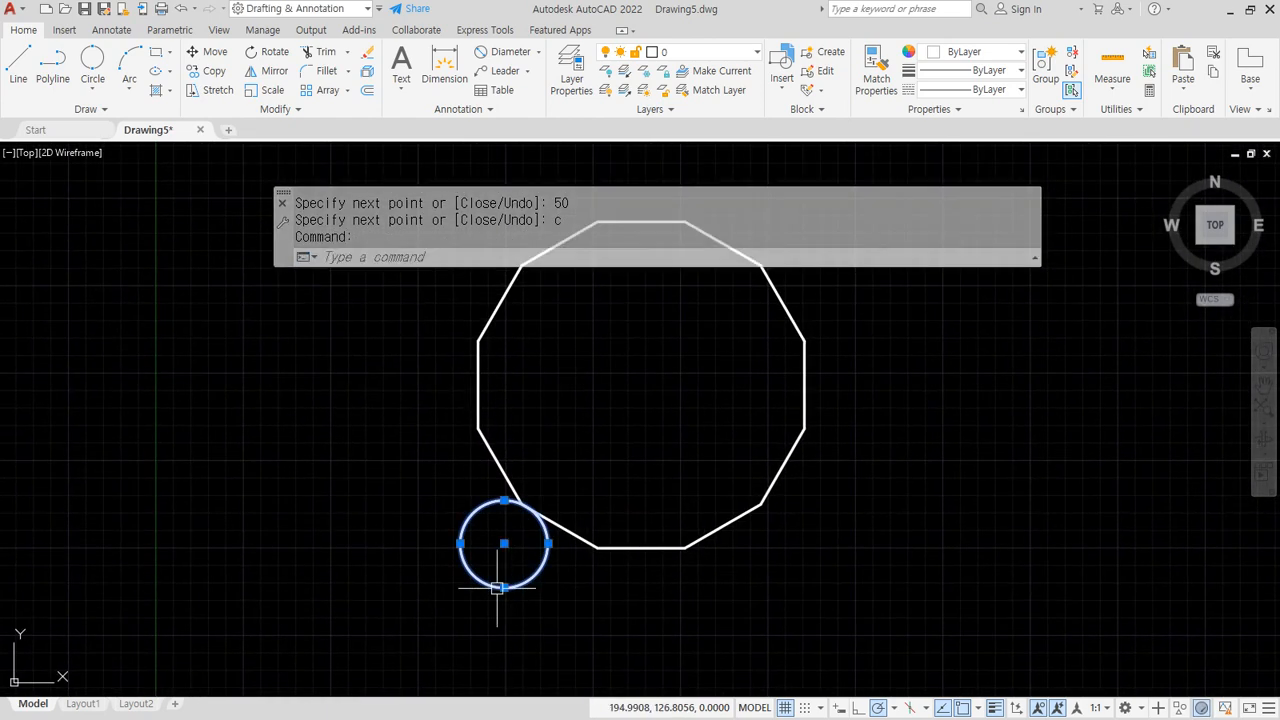
{"action": "type", "text": "e"}
{"action": "key", "text": "Return"}
{"action": "middle_click_drag", "start_coordinate": [402, 526], "coordinate": [391, 604]}
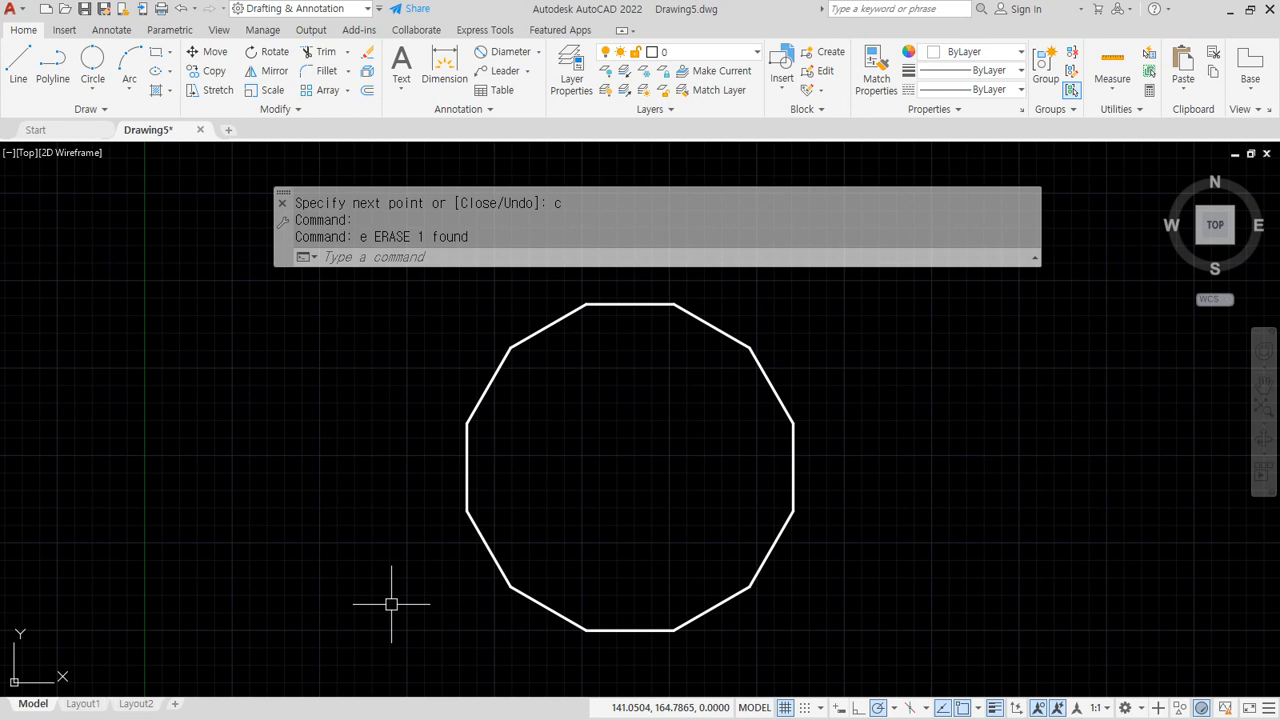
Set polar tracking to 45° increments and pan to free space on the right
{"action": "left_click", "coordinate": [898, 707]}
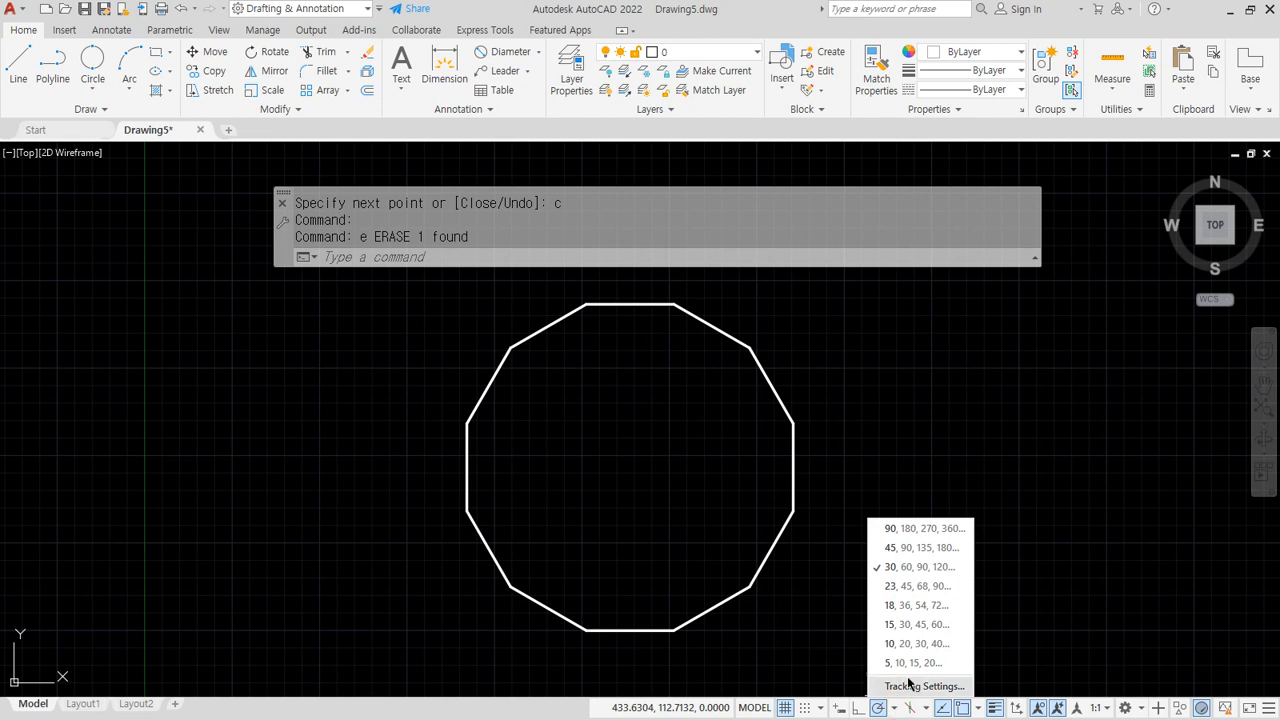
{"action": "left_click", "coordinate": [916, 548]}
{"action": "middle_click_drag", "start_coordinate": [814, 568], "coordinate": [531, 549]}
Start a line and draw the first three 50-unit octagon sides at 0°, 45° and 90°
{"action": "type", "text": "l"}
{"action": "key", "text": "Return"}
{"action": "left_click", "coordinate": [707, 557]}
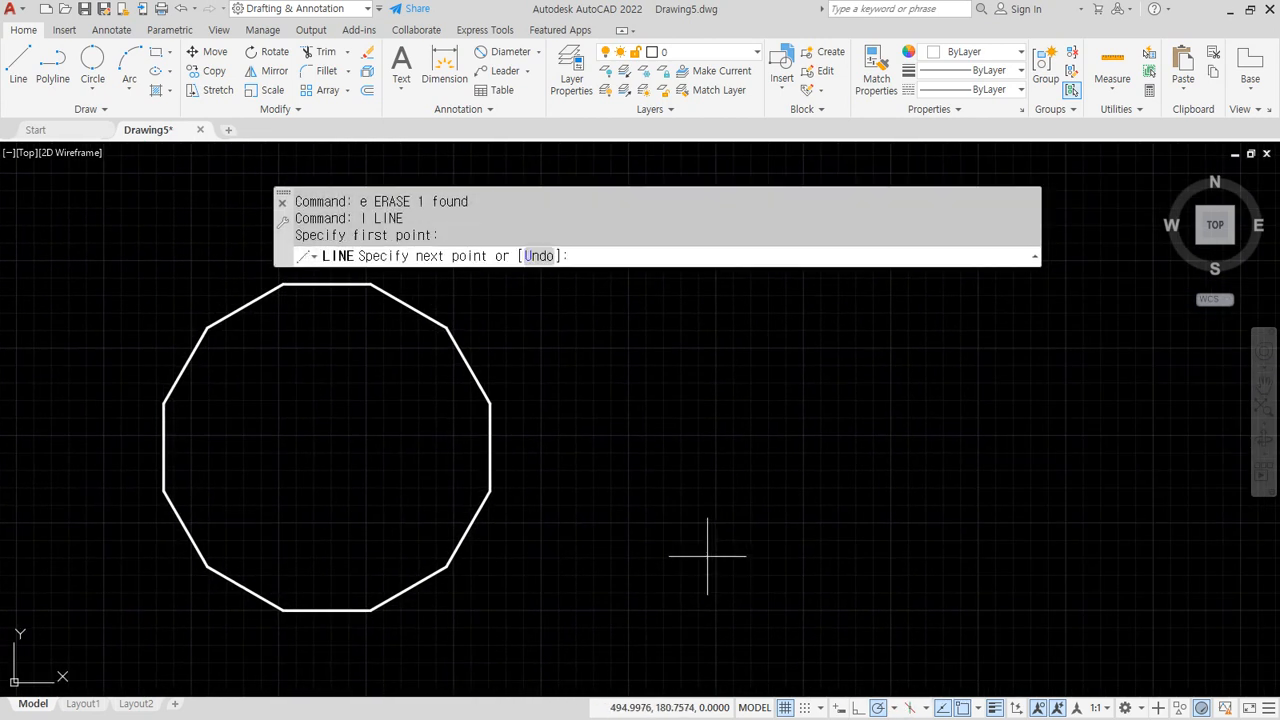
{"action": "type", "text": "5"}
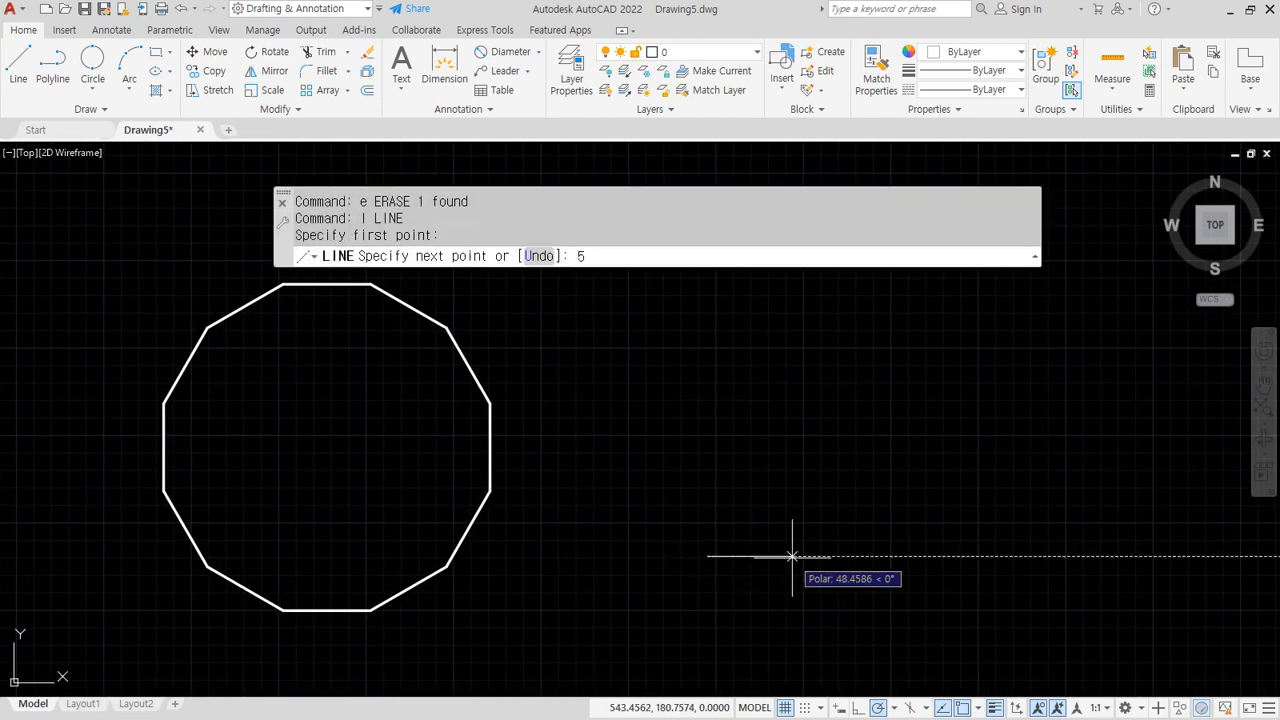
{"action": "type", "text": "0"}
{"action": "key", "text": "Return"}
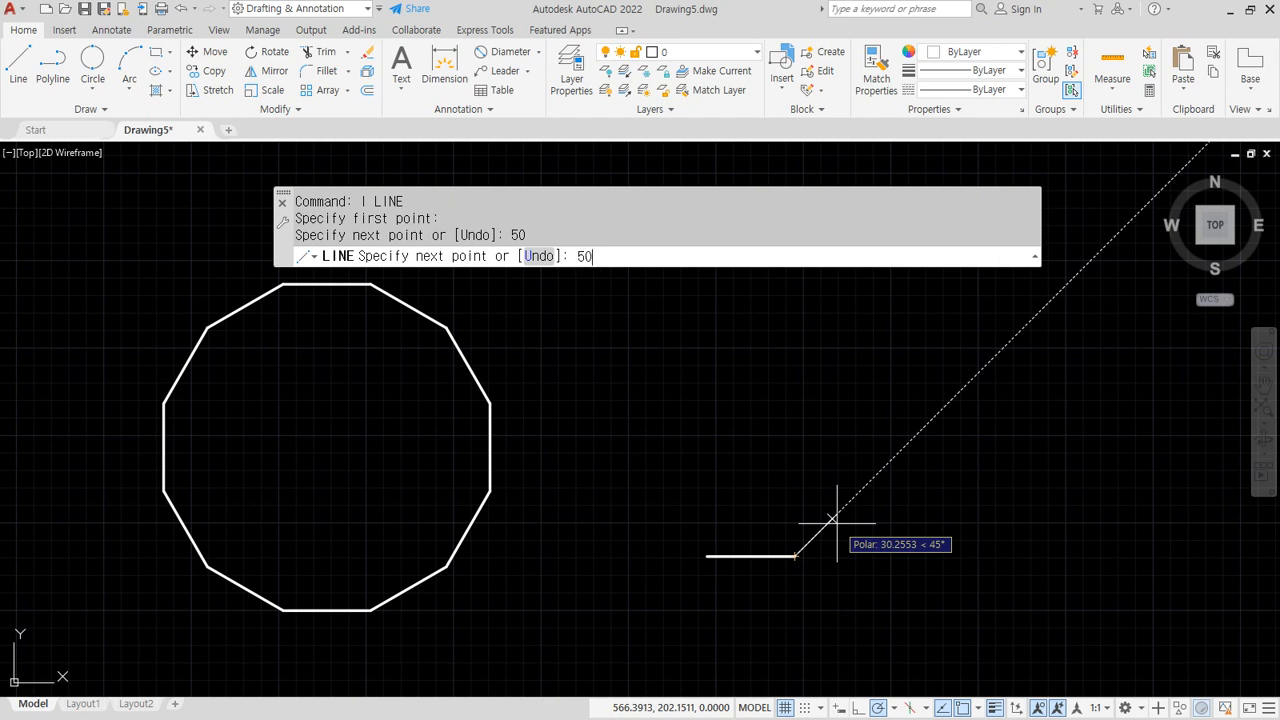
{"action": "key", "text": "Return"}
{"action": "type", "text": "5"}
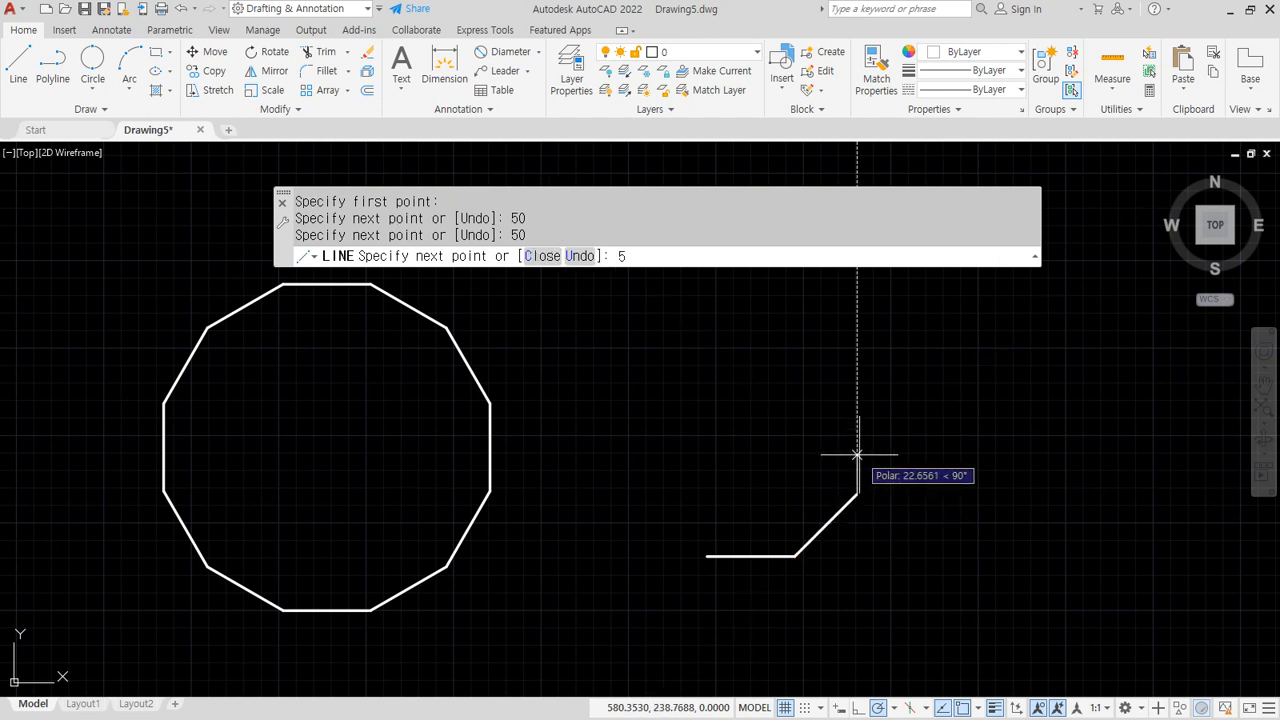
{"action": "type", "text": "0"}
{"action": "key", "text": "Return"}
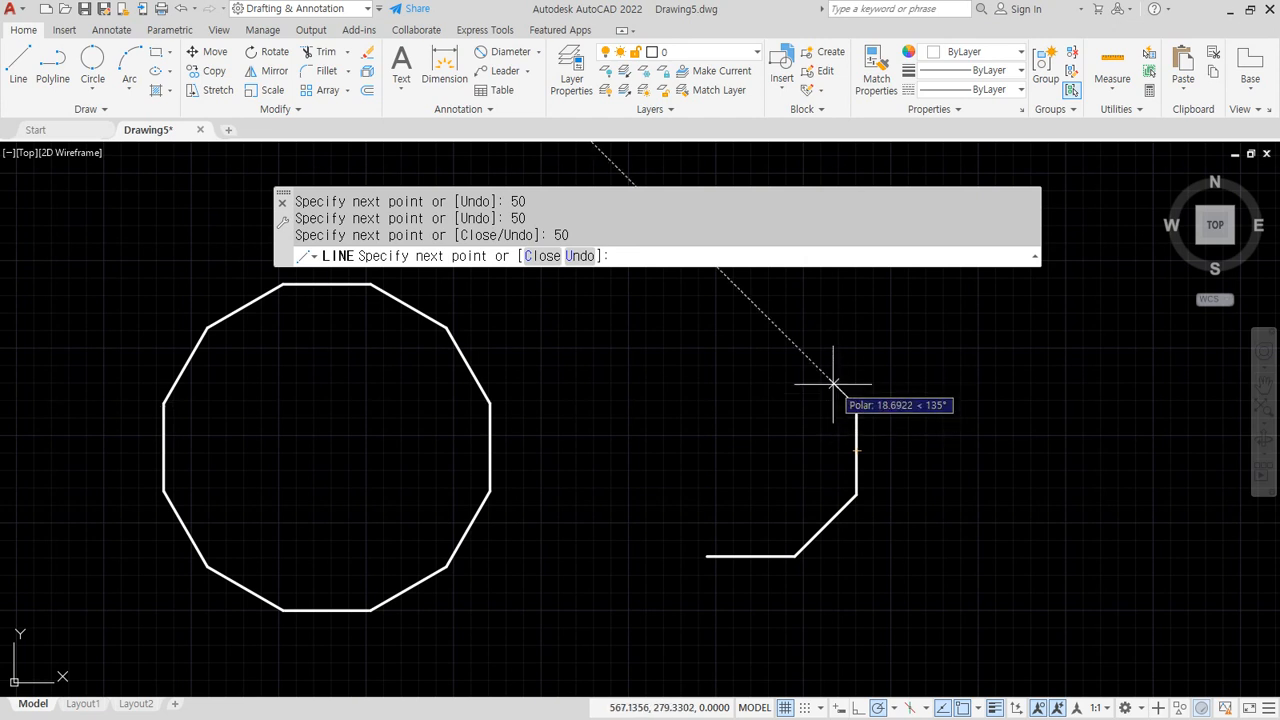
Add the 50-unit sides at 135°, 180°, 225° and 270°, then close the octagon
{"action": "key", "text": "Return"}
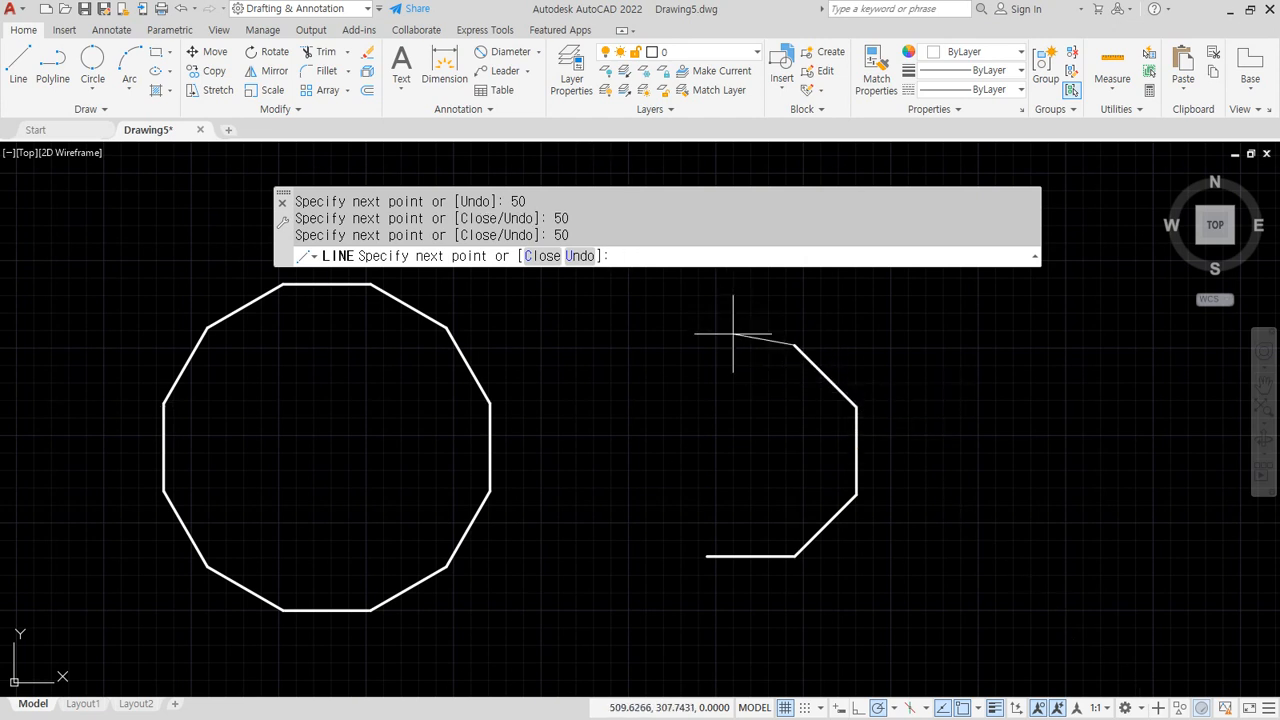
{"action": "key", "text": "Return"}
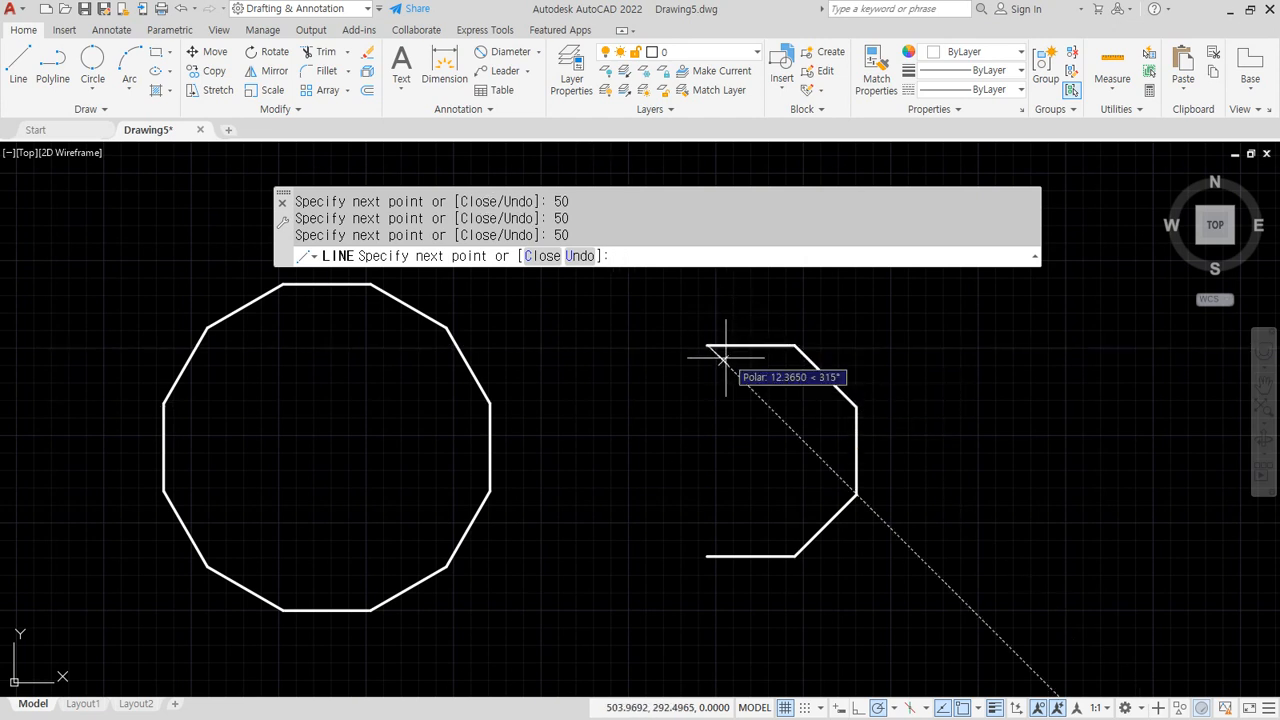
{"action": "type", "text": "50"}
{"action": "key", "text": "Return"}
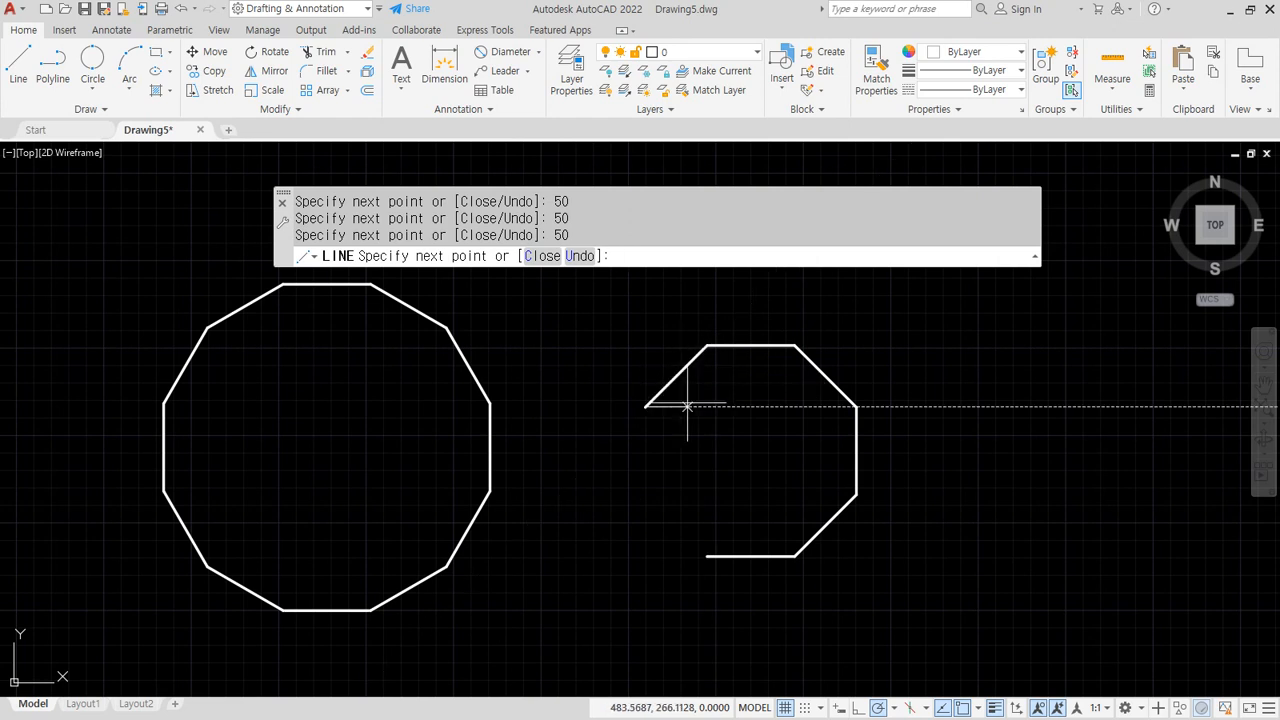
{"action": "type", "text": "50"}
{"action": "key", "text": "Return"}
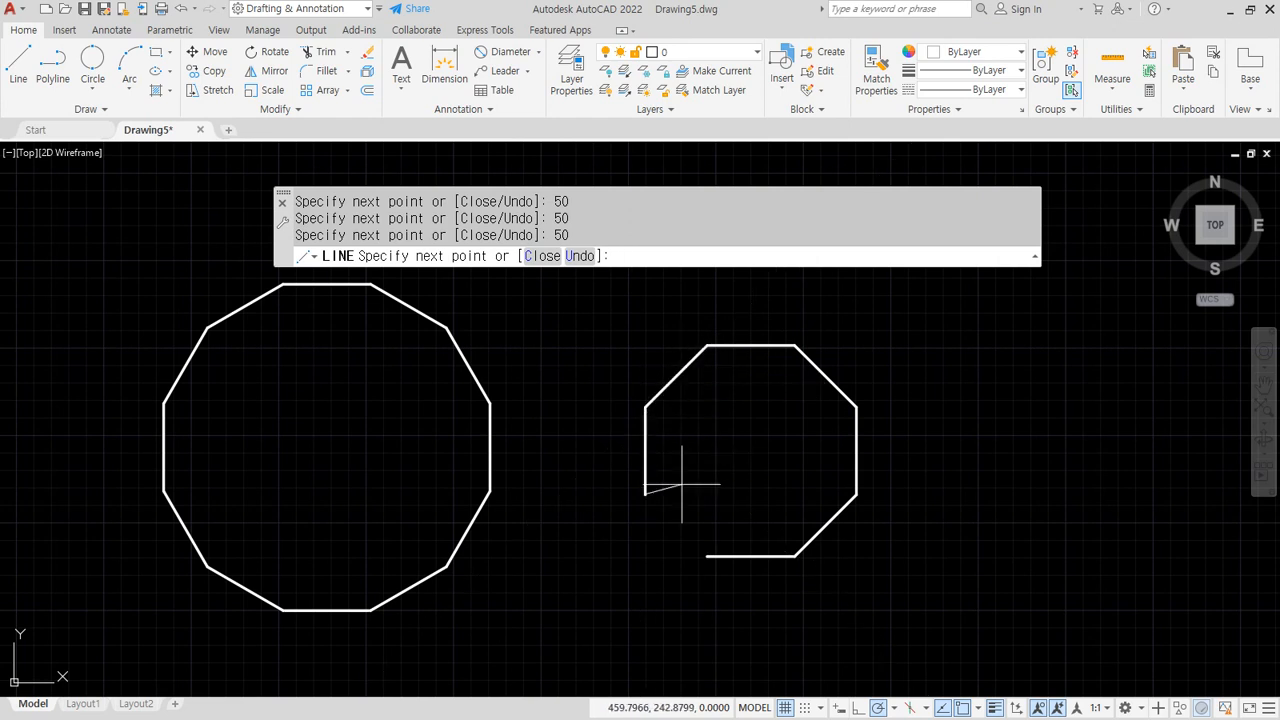
{"action": "type", "text": "c"}
{"action": "key", "text": "Return"}
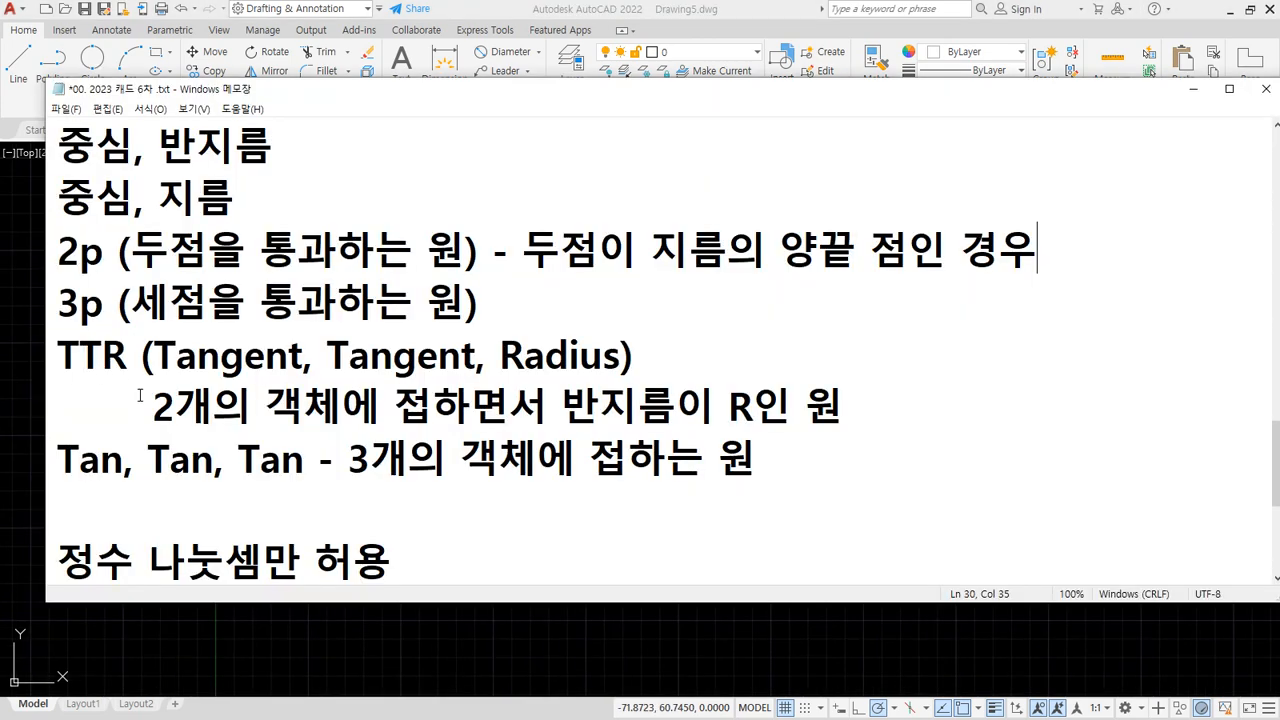
Underline and tick Tangent, Tangent, Radius and the TTR description in the notes, then return to AutoCAD
{"action": "key", "text": "ctrl+2"}
{"action": "mouse_move", "coordinate": [57, 379]}
{"action": "left_mouse_down"}
{"action": "mouse_move", "coordinate": [135, 385]}
{"action": "mouse_move", "coordinate": [66, 386]}
{"action": "left_mouse_up"}
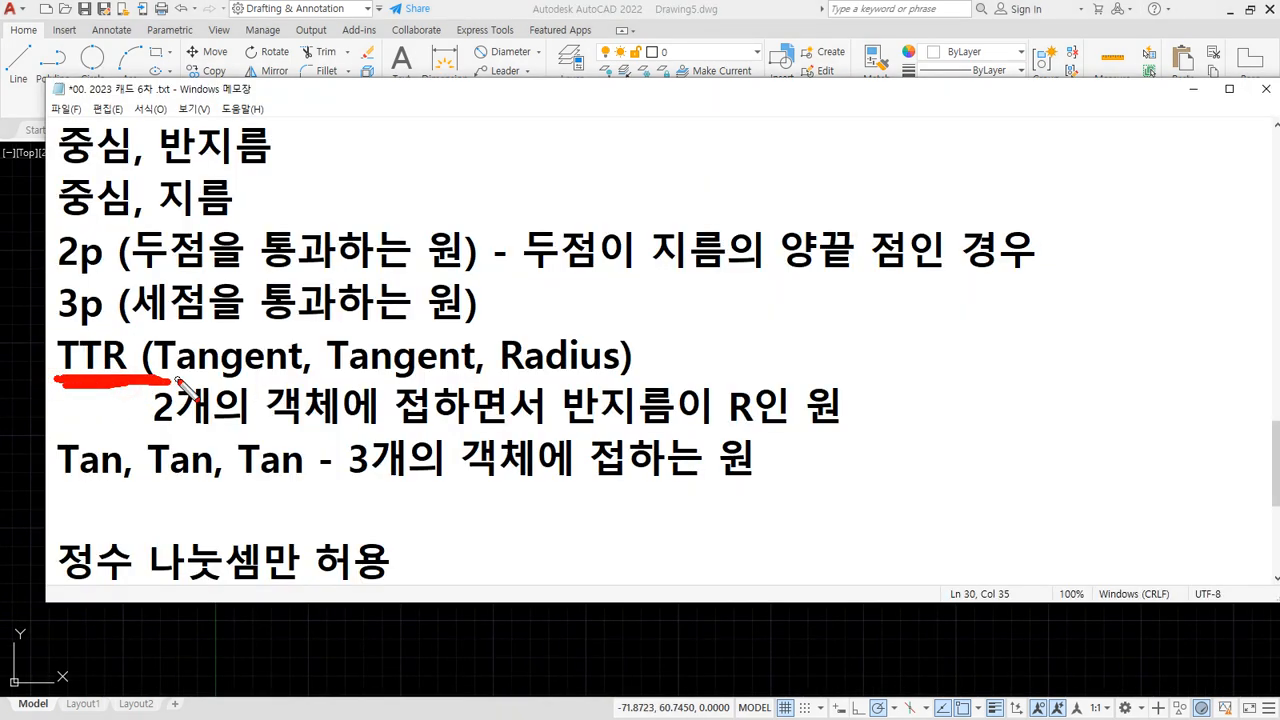
{"action": "left_click_drag", "start_coordinate": [176, 380], "coordinate": [612, 370]}
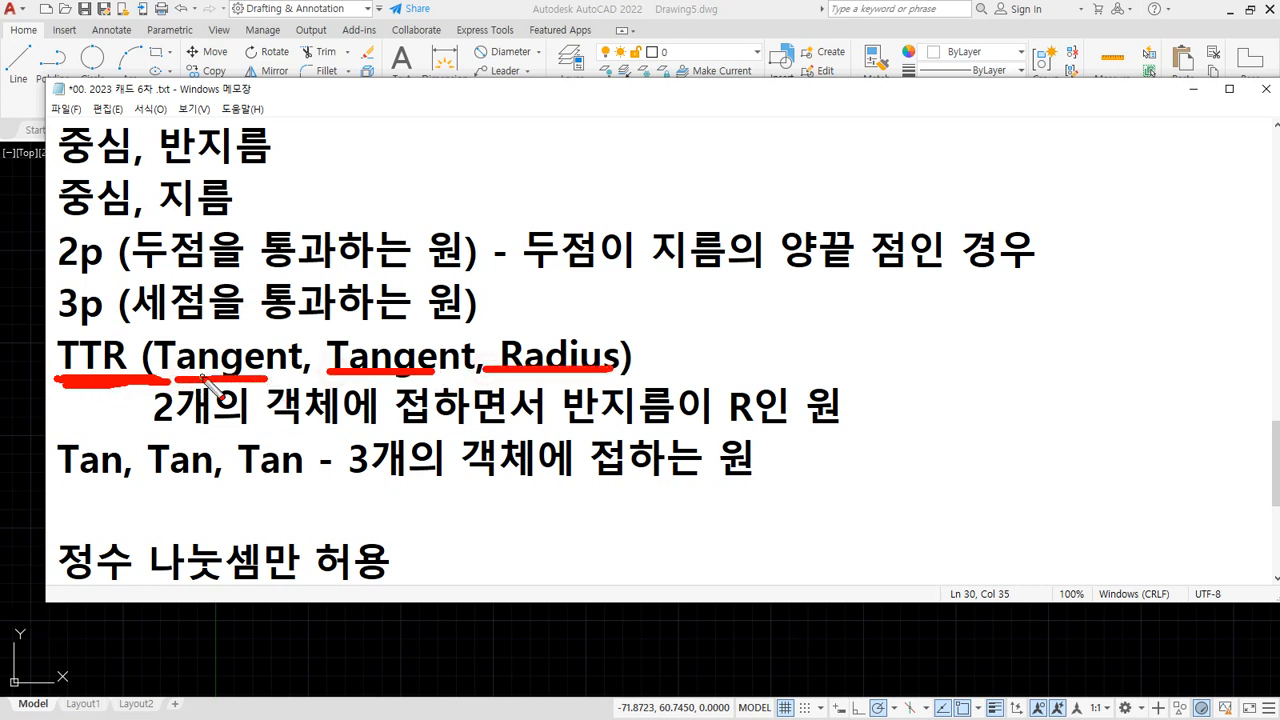
{"action": "mouse_move", "coordinate": [229, 377]}
{"action": "left_mouse_down"}
{"action": "mouse_move", "coordinate": [292, 338]}
{"action": "mouse_move", "coordinate": [279, 364]}
{"action": "left_mouse_up"}
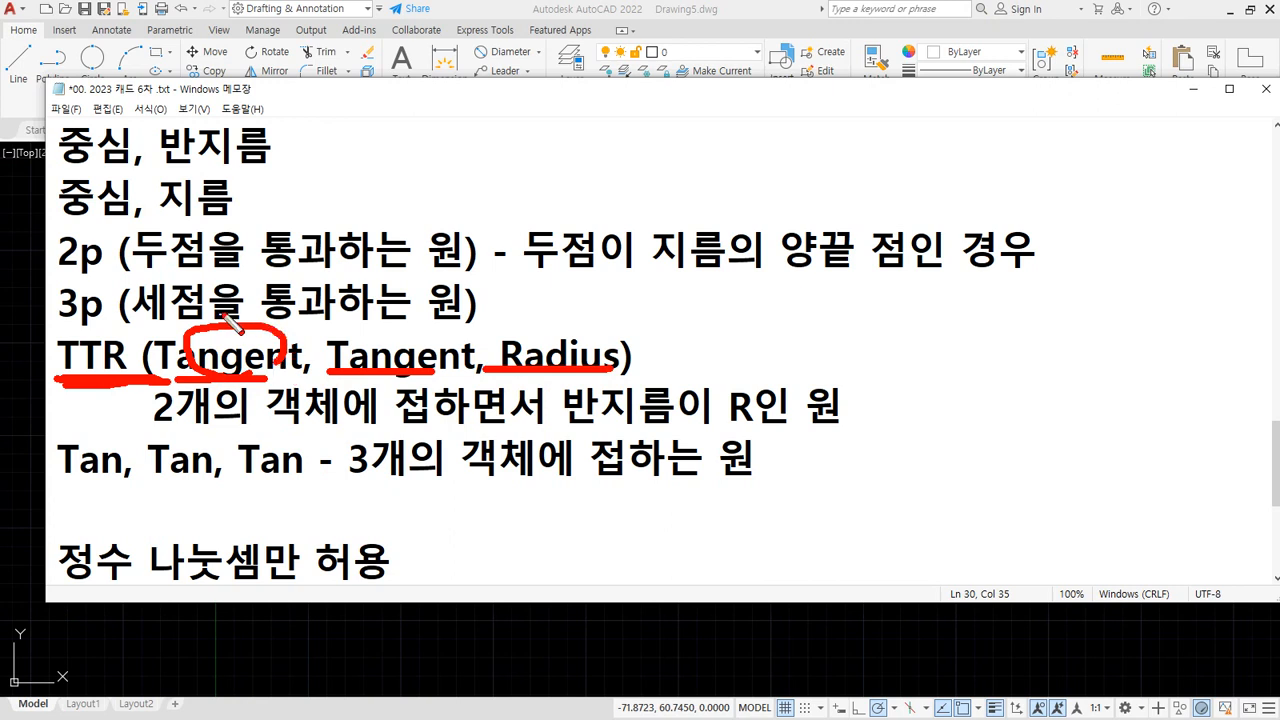
{"action": "mouse_move", "coordinate": [222, 320]}
{"action": "left_mouse_down"}
{"action": "mouse_move", "coordinate": [285, 305]}
{"action": "mouse_move", "coordinate": [375, 325]}
{"action": "mouse_move", "coordinate": [398, 308]}
{"action": "left_mouse_up"}
{"action": "mouse_move", "coordinate": [562, 322]}
{"action": "left_mouse_down"}
{"action": "mouse_move", "coordinate": [572, 334]}
{"action": "mouse_move", "coordinate": [610, 320]}
{"action": "left_mouse_up"}
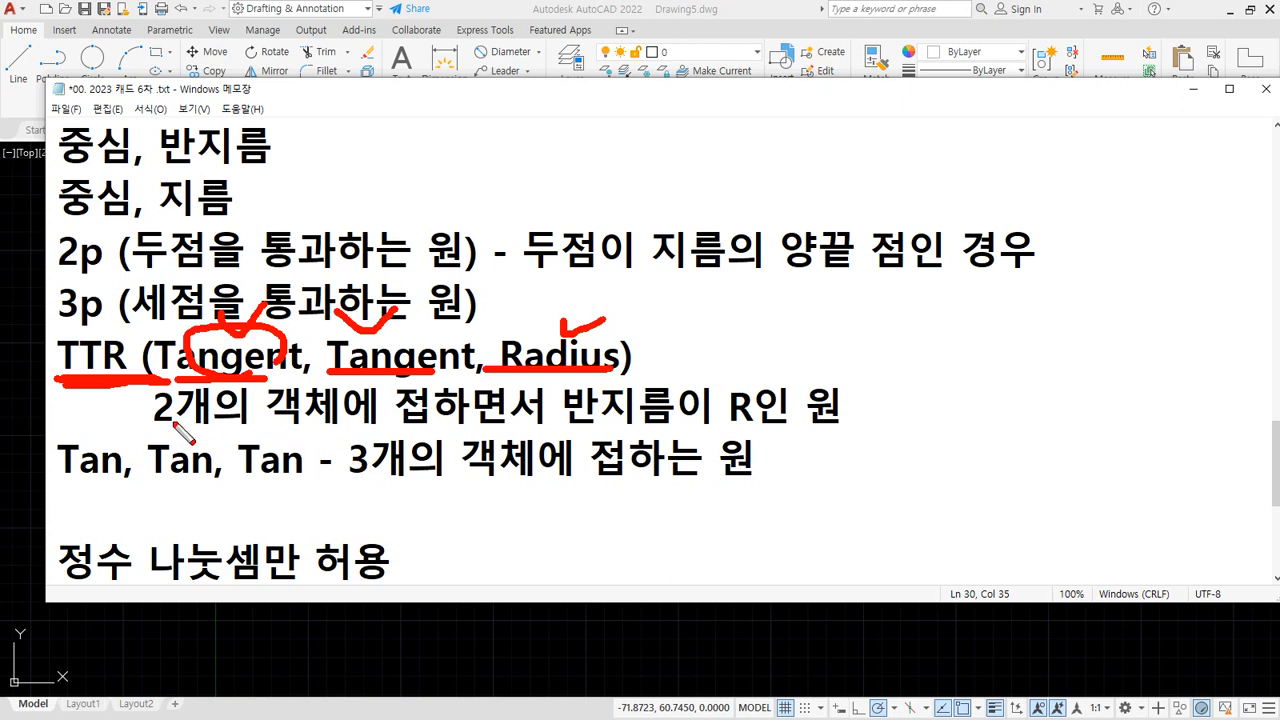
{"action": "left_click_drag", "start_coordinate": [155, 427], "coordinate": [510, 428]}
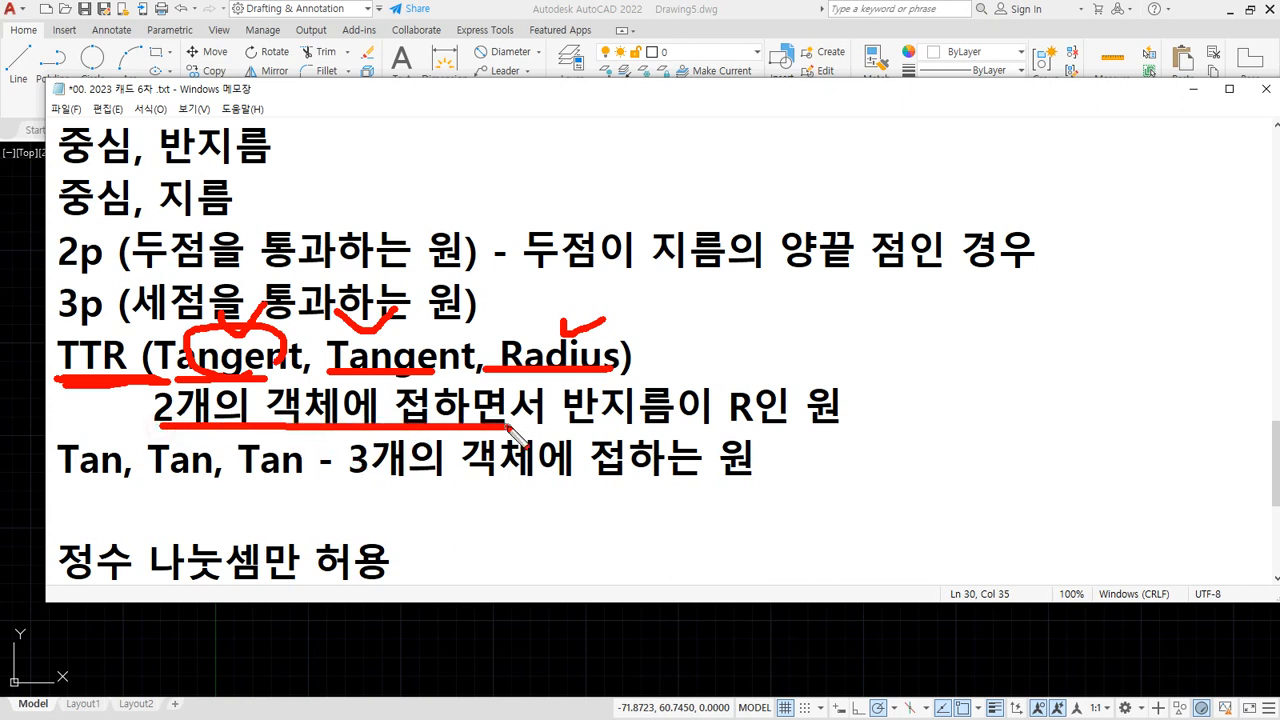
{"action": "left_click_drag", "start_coordinate": [590, 437], "coordinate": [849, 438]}
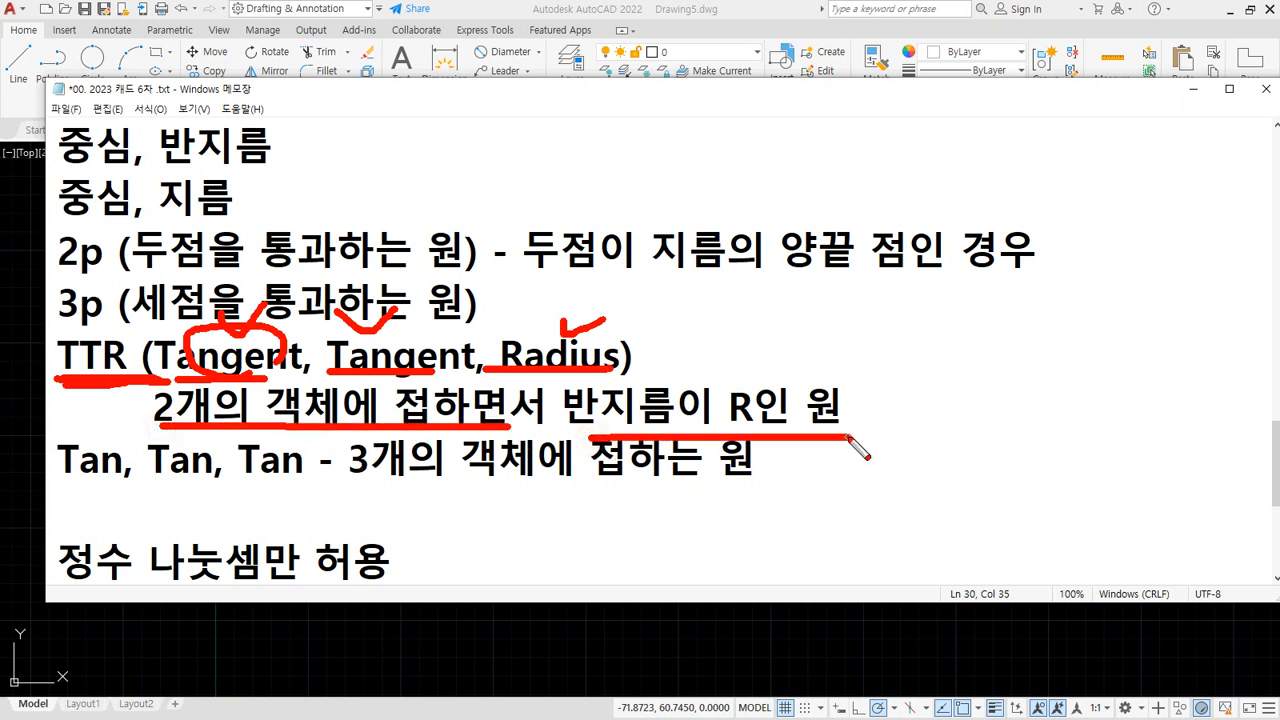
{"action": "key", "text": "Escape"}
{"action": "left_click", "coordinate": [549, 643]}
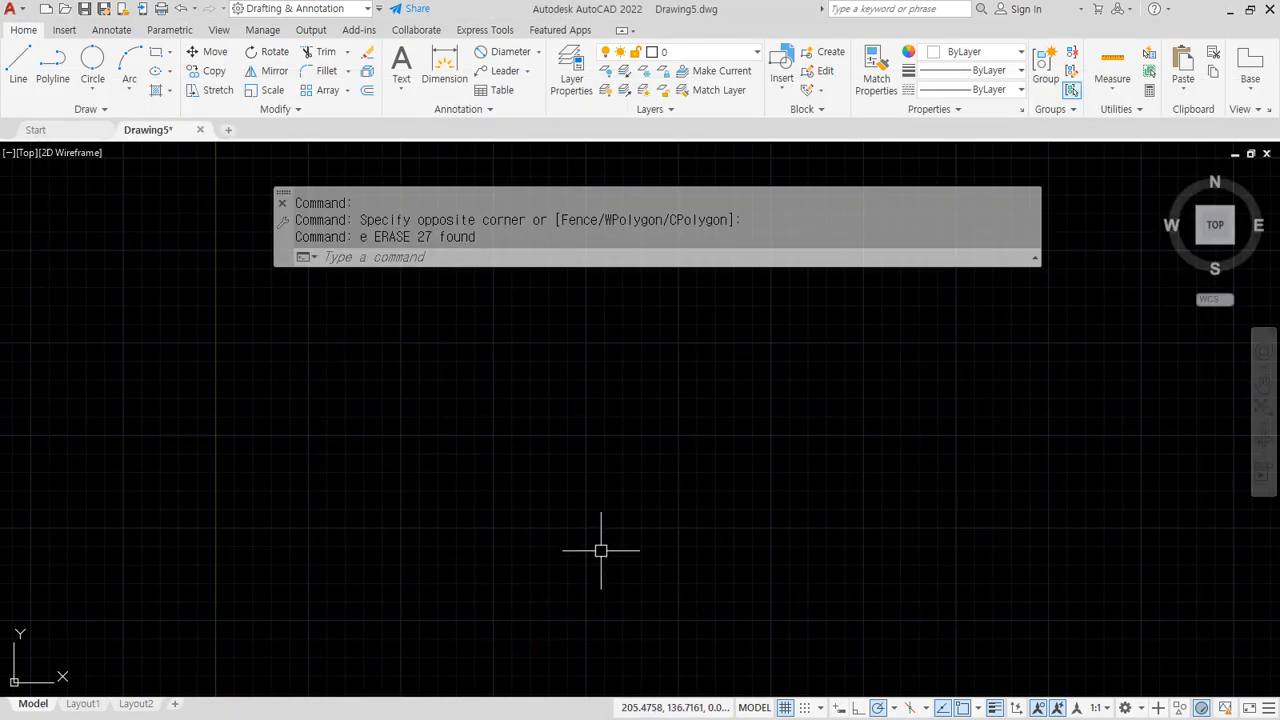
Zoom to extents and draw a long line from upper right to lower left
{"action": "middle_click", "coordinate": [638, 532]}
{"action": "middle_click", "coordinate": [638, 532]}
{"action": "type", "text": "l"}
{"action": "key", "text": "Return"}
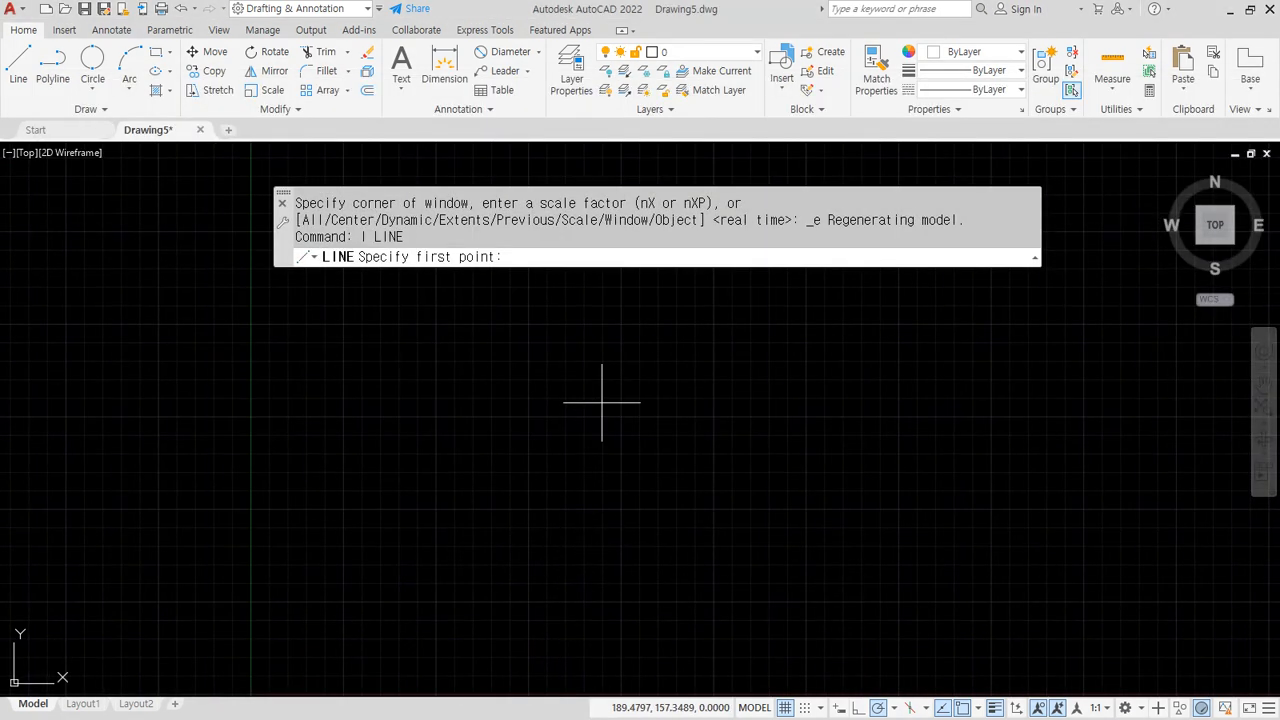
{"action": "left_click", "coordinate": [791, 326]}
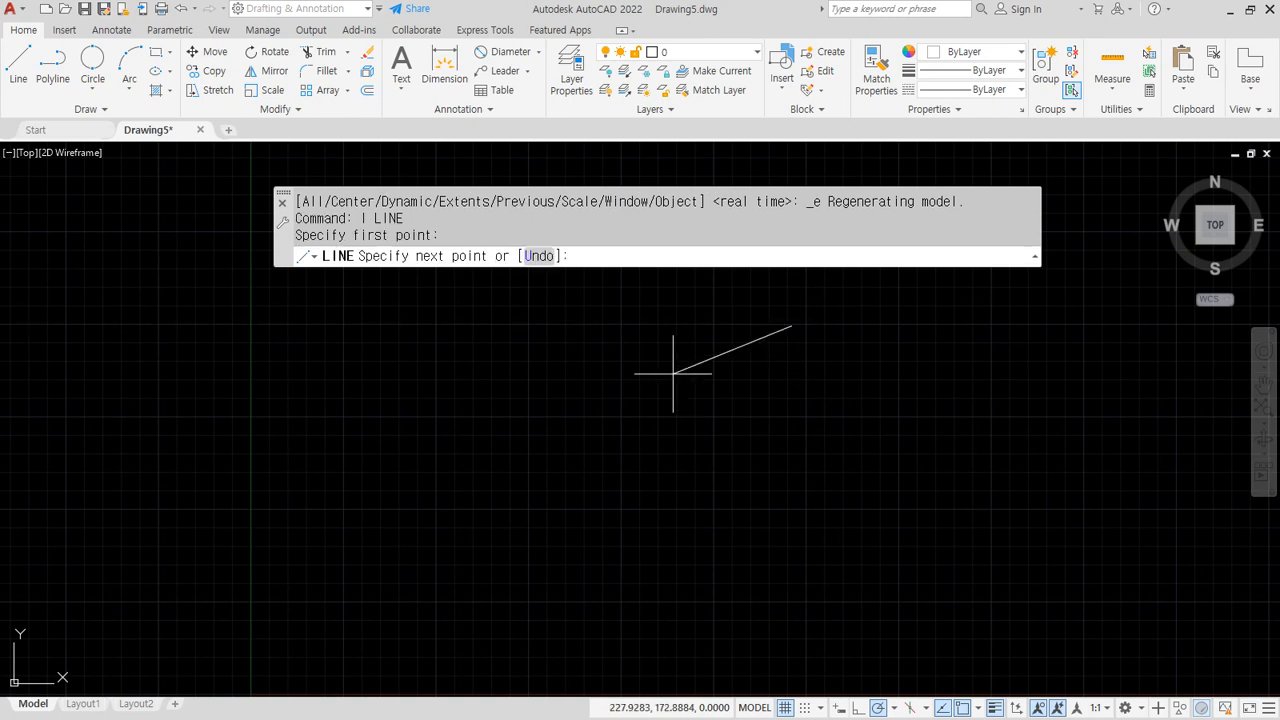
{"action": "left_click", "coordinate": [414, 551]}
{"action": "key", "text": "Return"}
Draw a second line from upper left to lower right, crossing the first in an X
{"action": "key", "text": "Return"}
{"action": "left_click", "coordinate": [293, 302]}
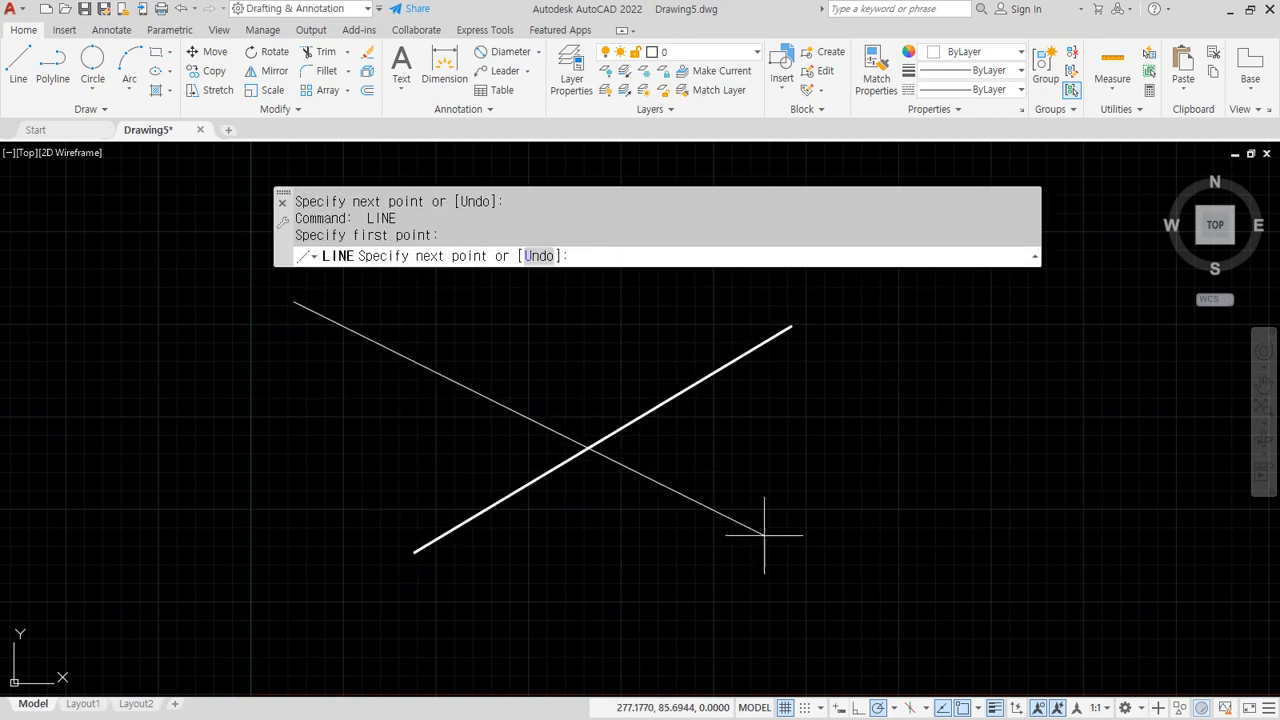
{"action": "left_click", "coordinate": [901, 595]}
{"action": "key", "text": "Return"}
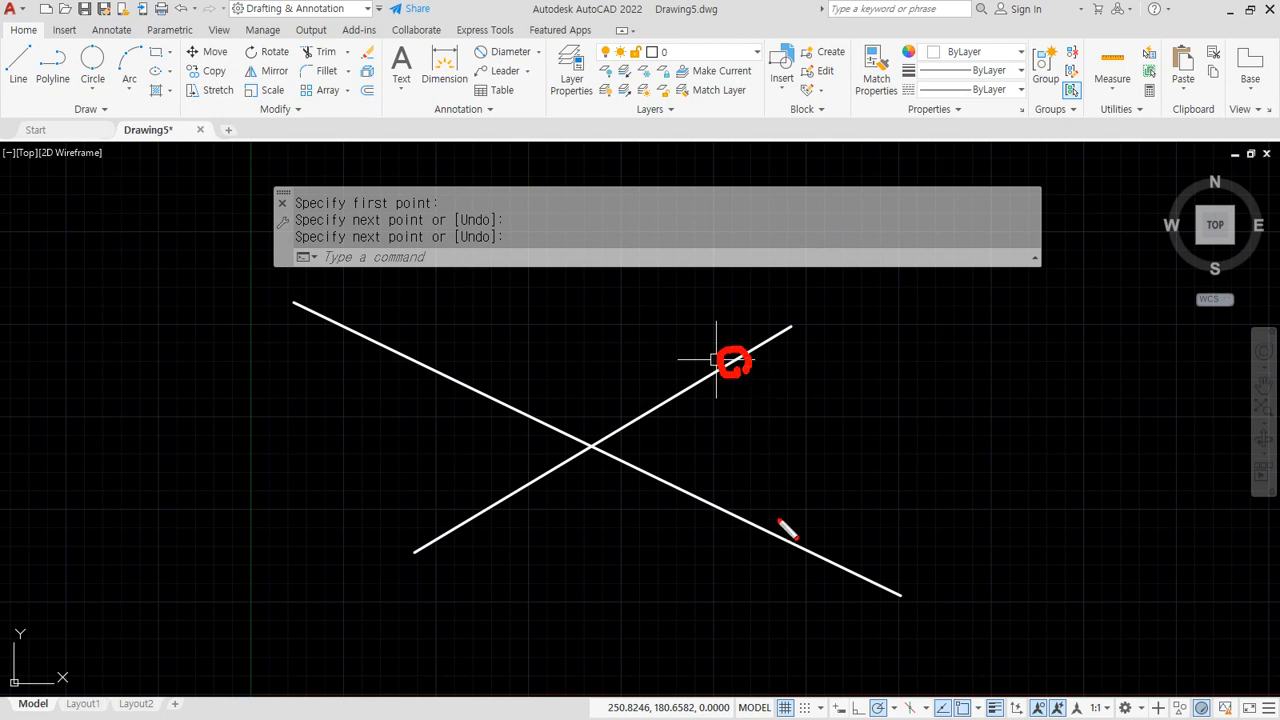
{"action": "mouse_move", "coordinate": [776, 540]}
{"action": "left_mouse_down"}
{"action": "mouse_move", "coordinate": [785, 528]}
{"action": "mouse_move", "coordinate": [776, 540]}
{"action": "left_mouse_up"}
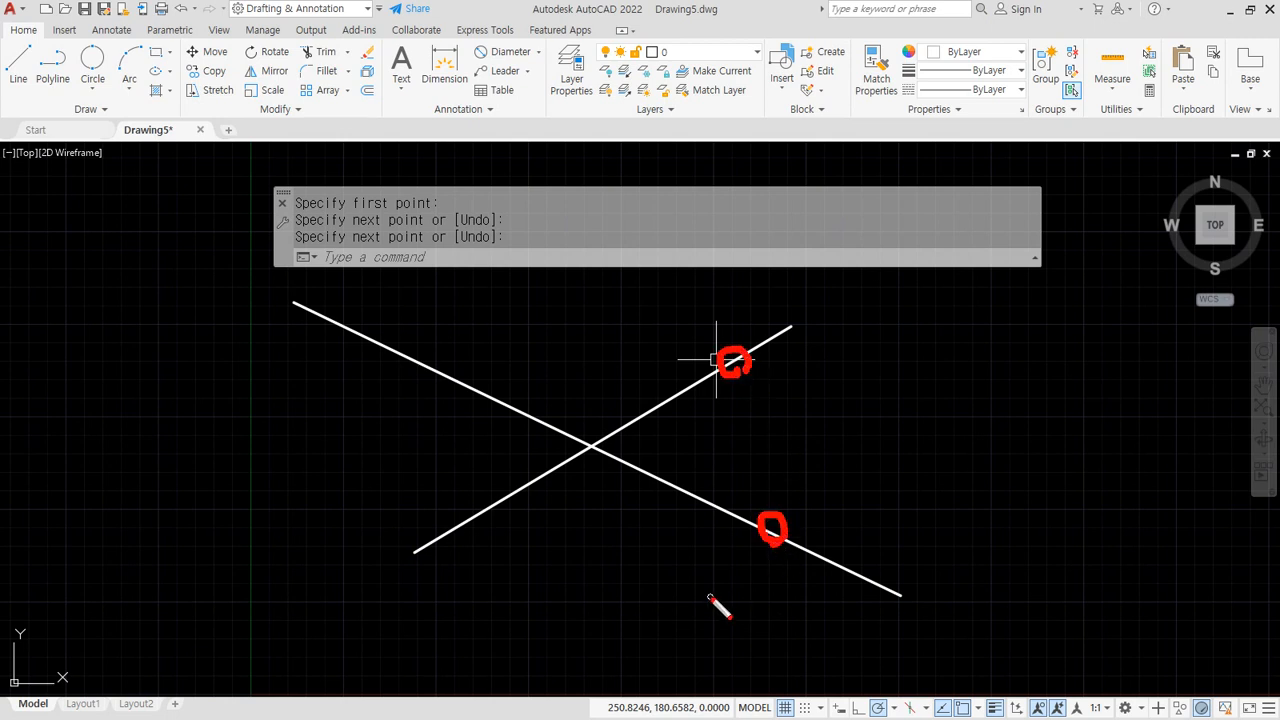
{"action": "key", "text": "Escape"}
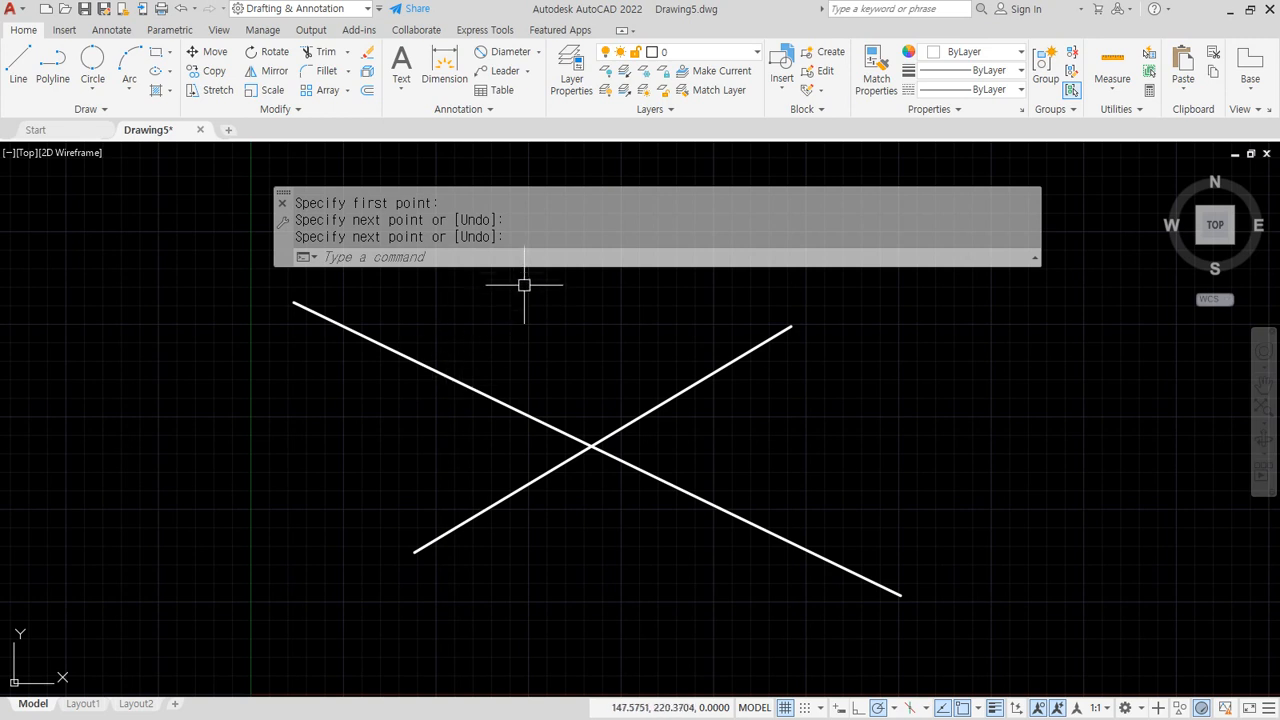
{"action": "type", "text": "c"}
{"action": "key", "text": "Return"}
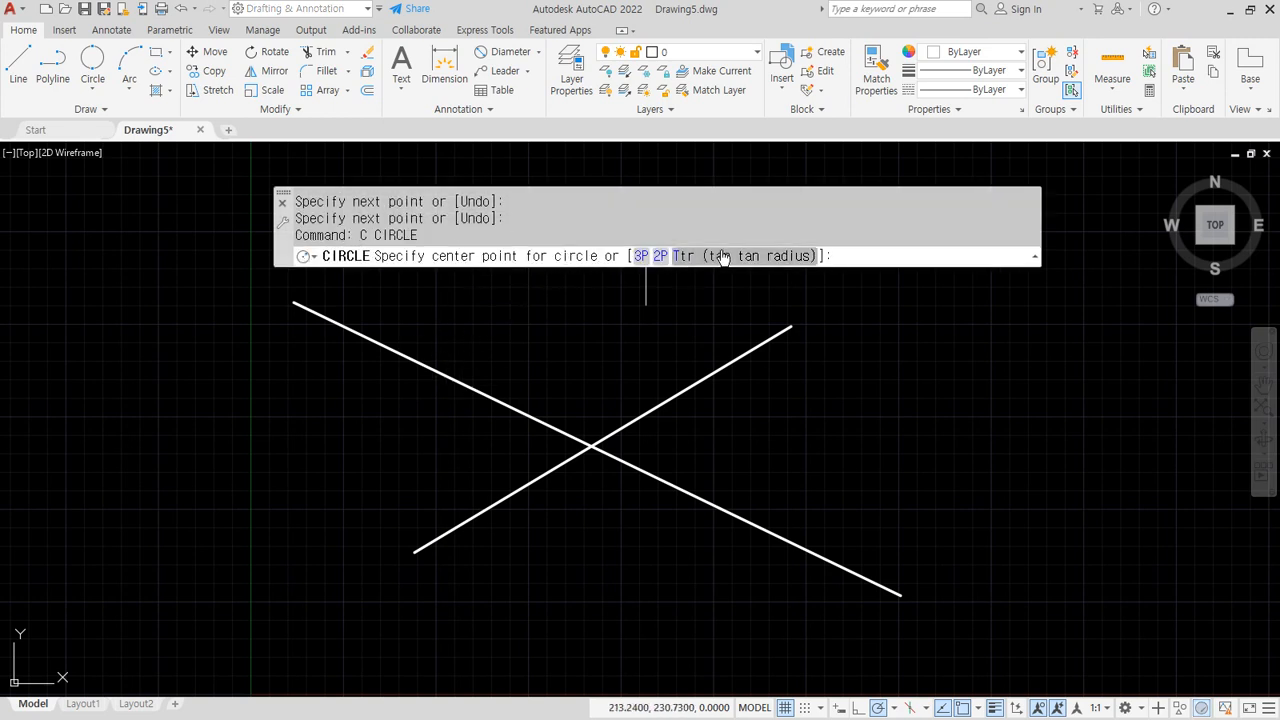
Draw a radius-30 Ttr circle tangent to the upper and lower lines, right of the intersection
{"action": "left_click", "coordinate": [724, 257]}
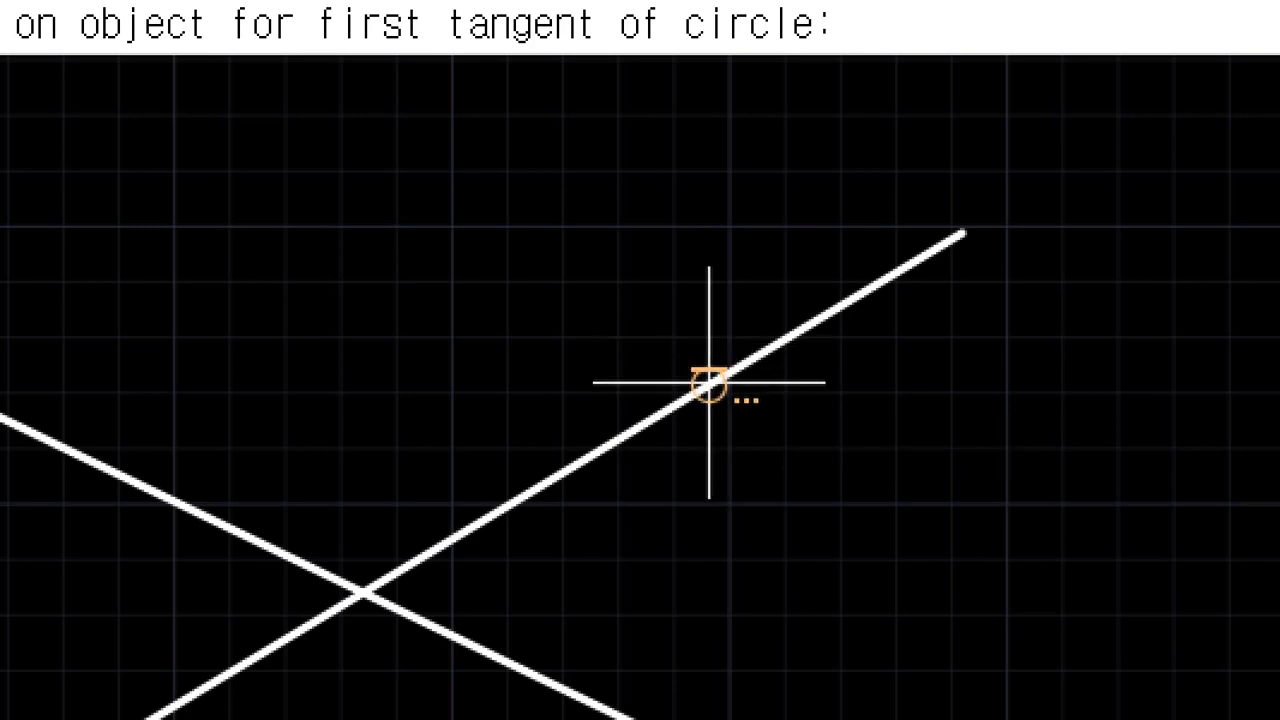
{"action": "left_click", "coordinate": [709, 383]}
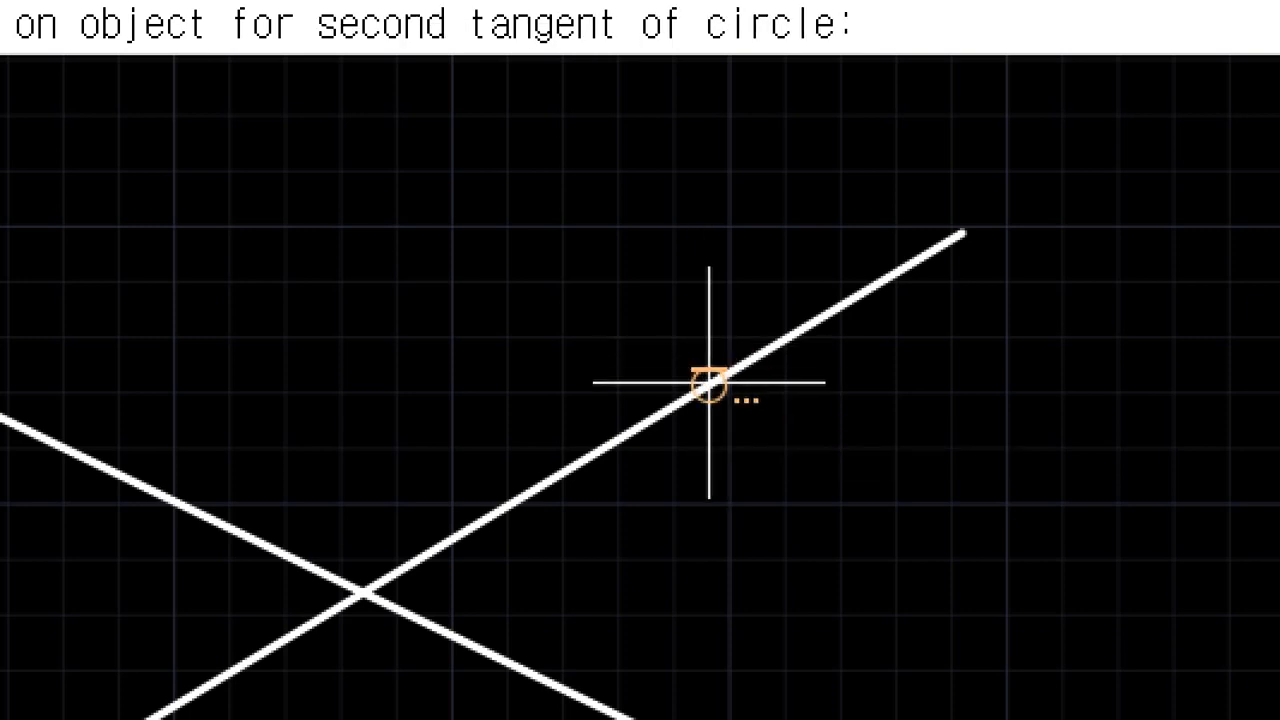
{"action": "middle_click_drag", "start_coordinate": [769, 594], "coordinate": [557, 296]}
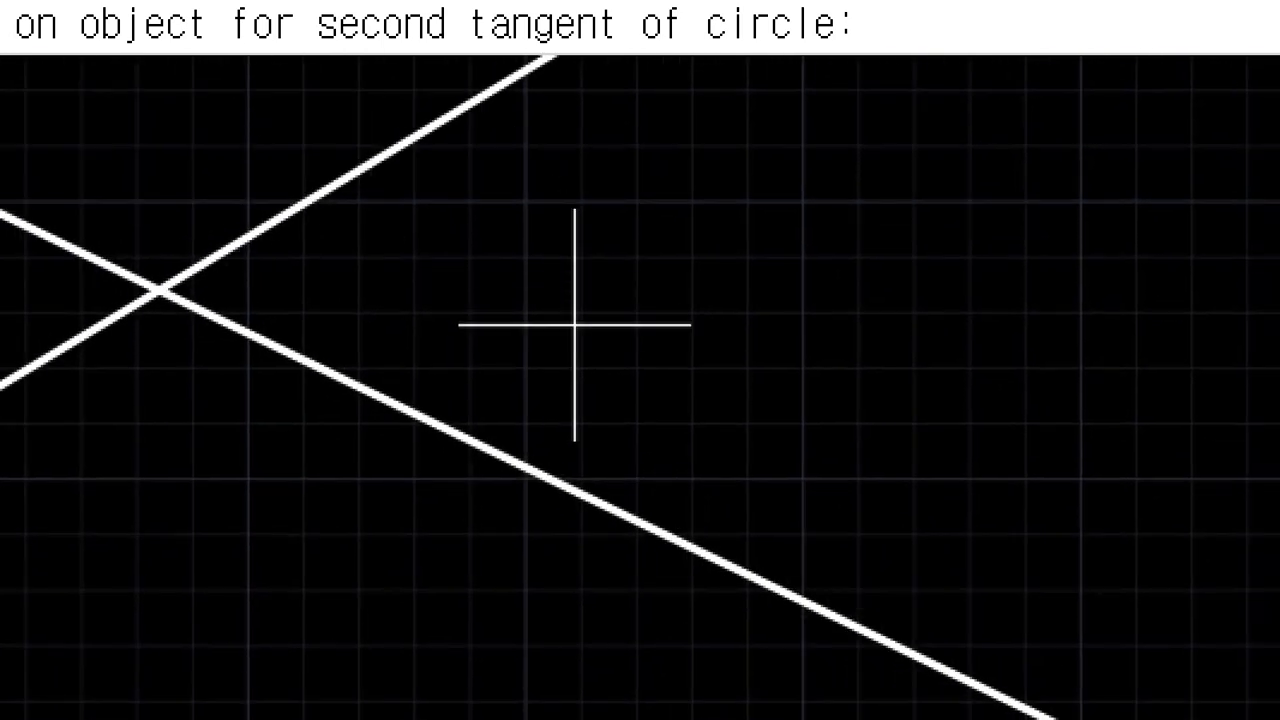
{"action": "left_click", "coordinate": [594, 489]}
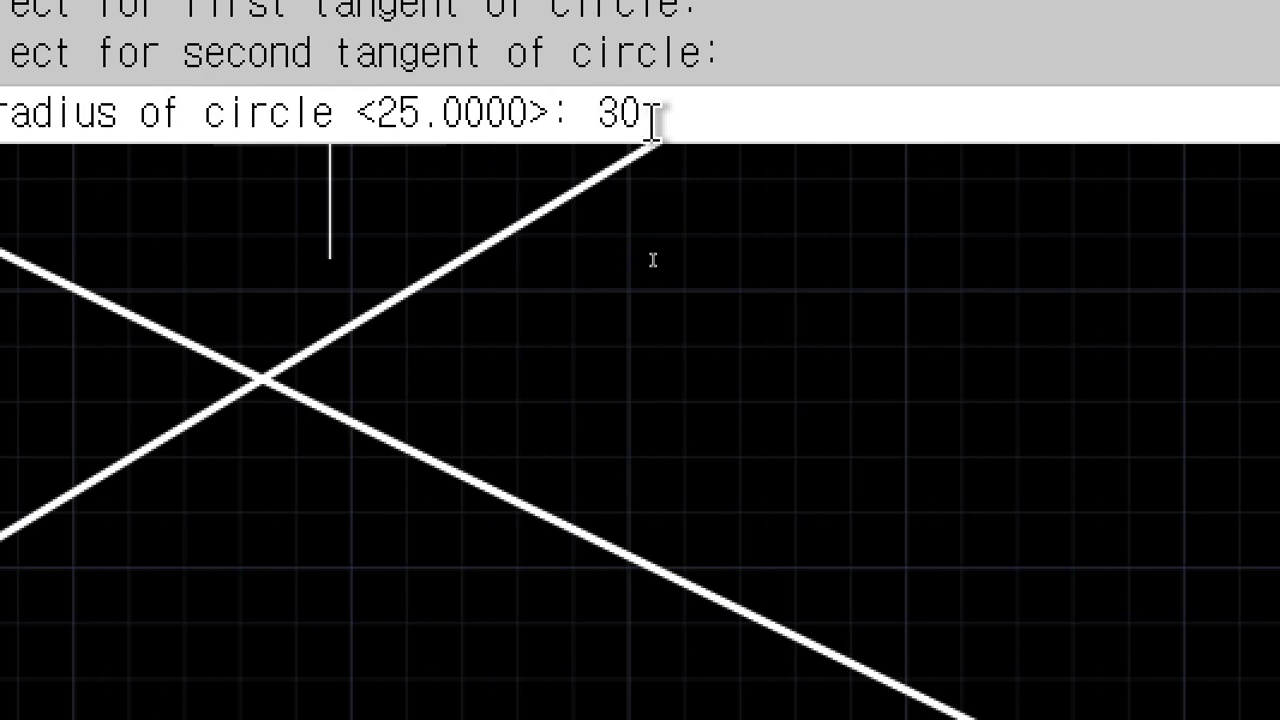
{"action": "key", "text": "Return"}
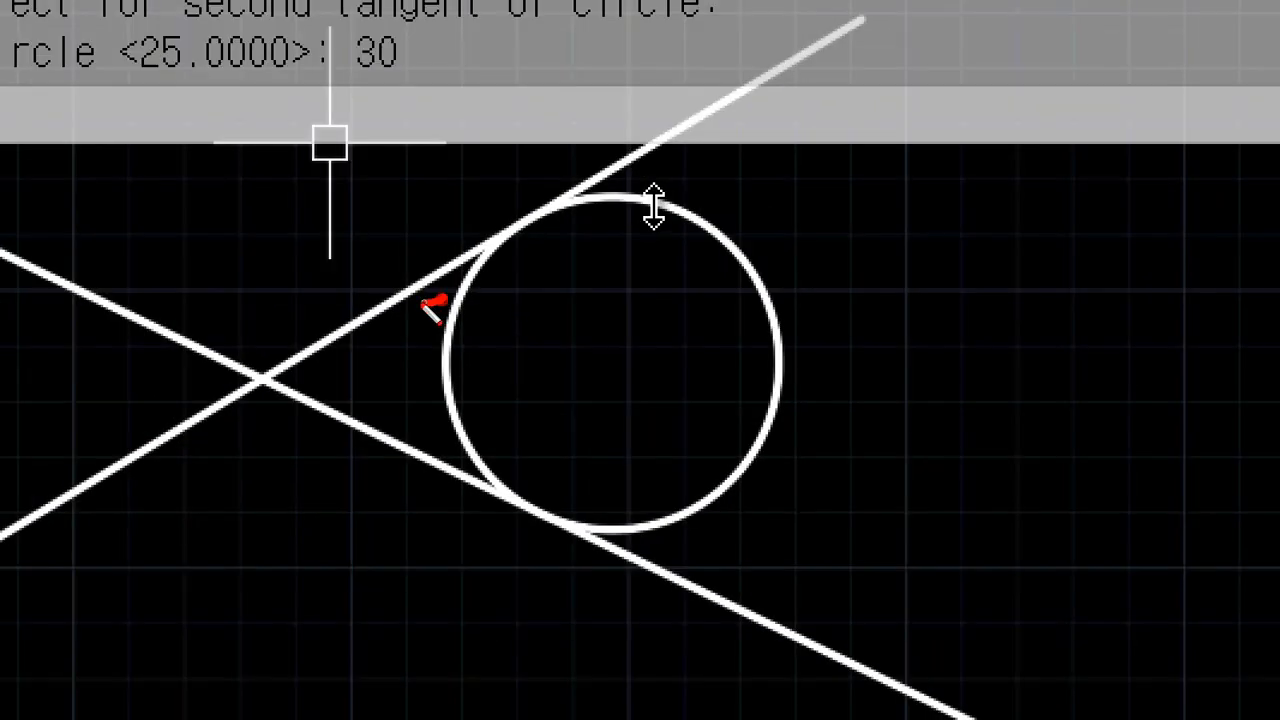
{"action": "left_click_drag", "start_coordinate": [430, 302], "coordinate": [436, 294]}
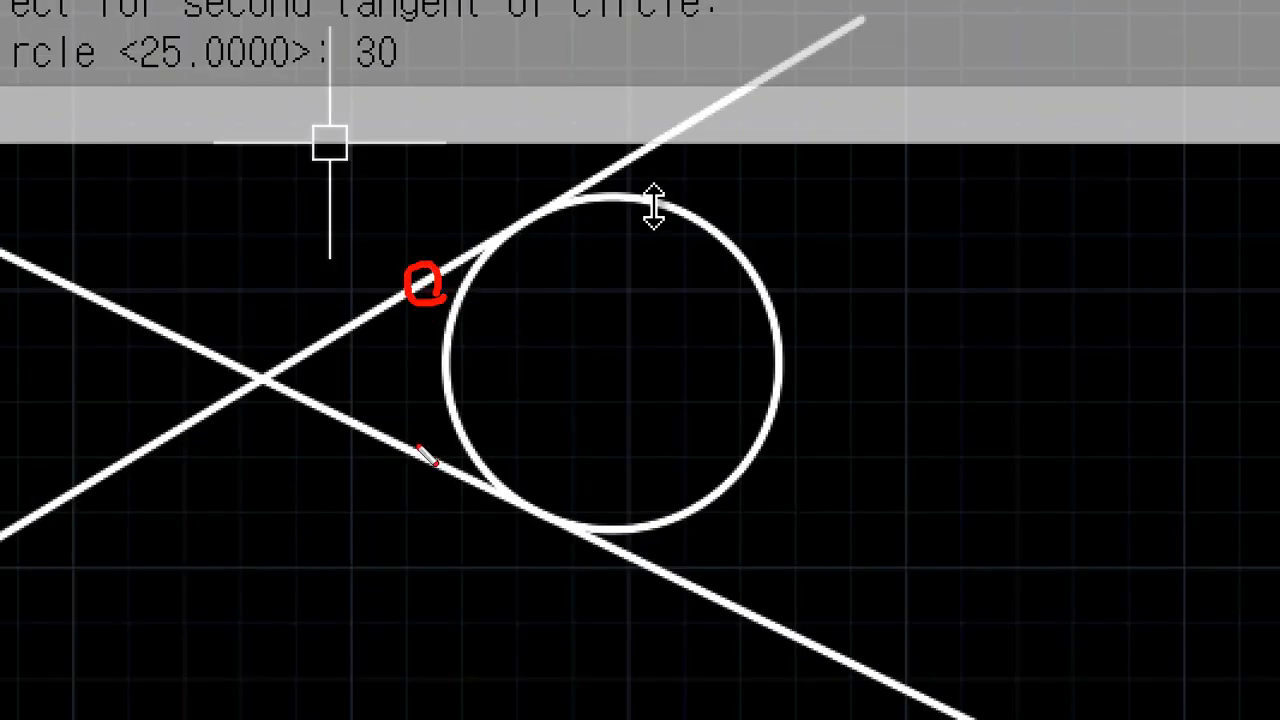
{"action": "mouse_move", "coordinate": [419, 447]}
{"action": "left_mouse_down"}
{"action": "mouse_move", "coordinate": [400, 452]}
{"action": "mouse_move", "coordinate": [418, 461]}
{"action": "left_mouse_up"}
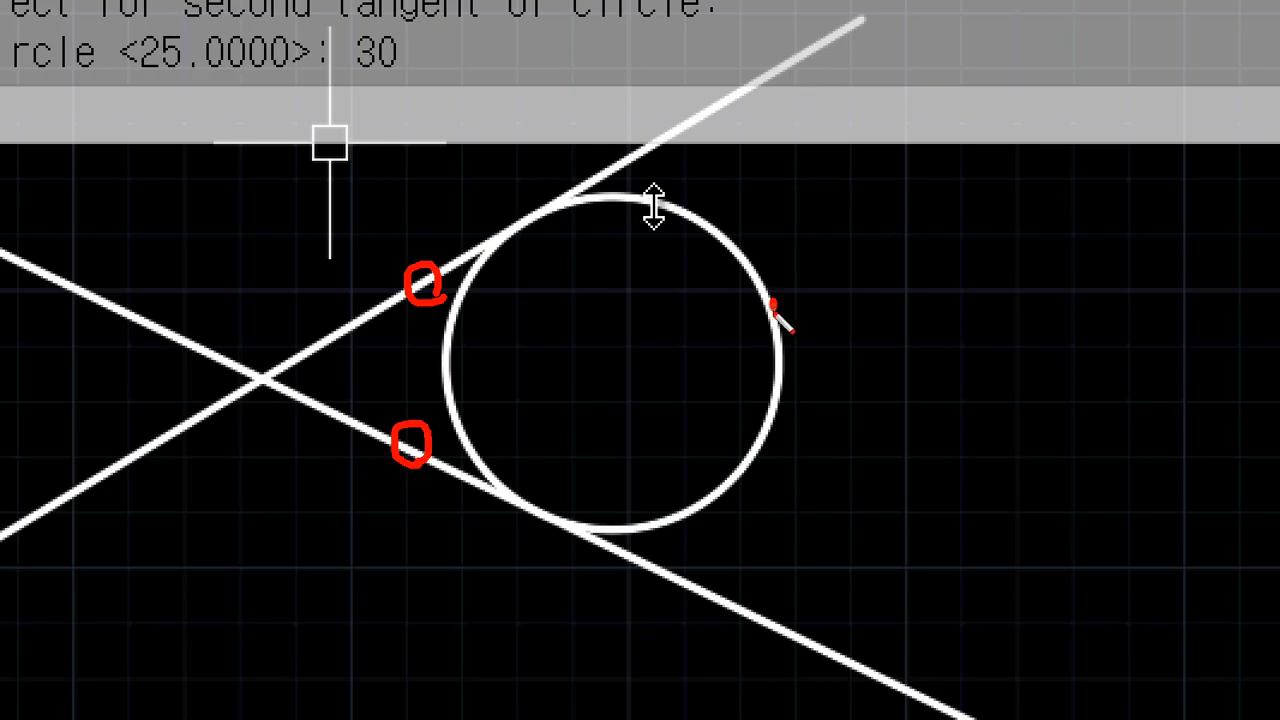
{"action": "left_click_drag", "start_coordinate": [773, 305], "coordinate": [788, 313]}
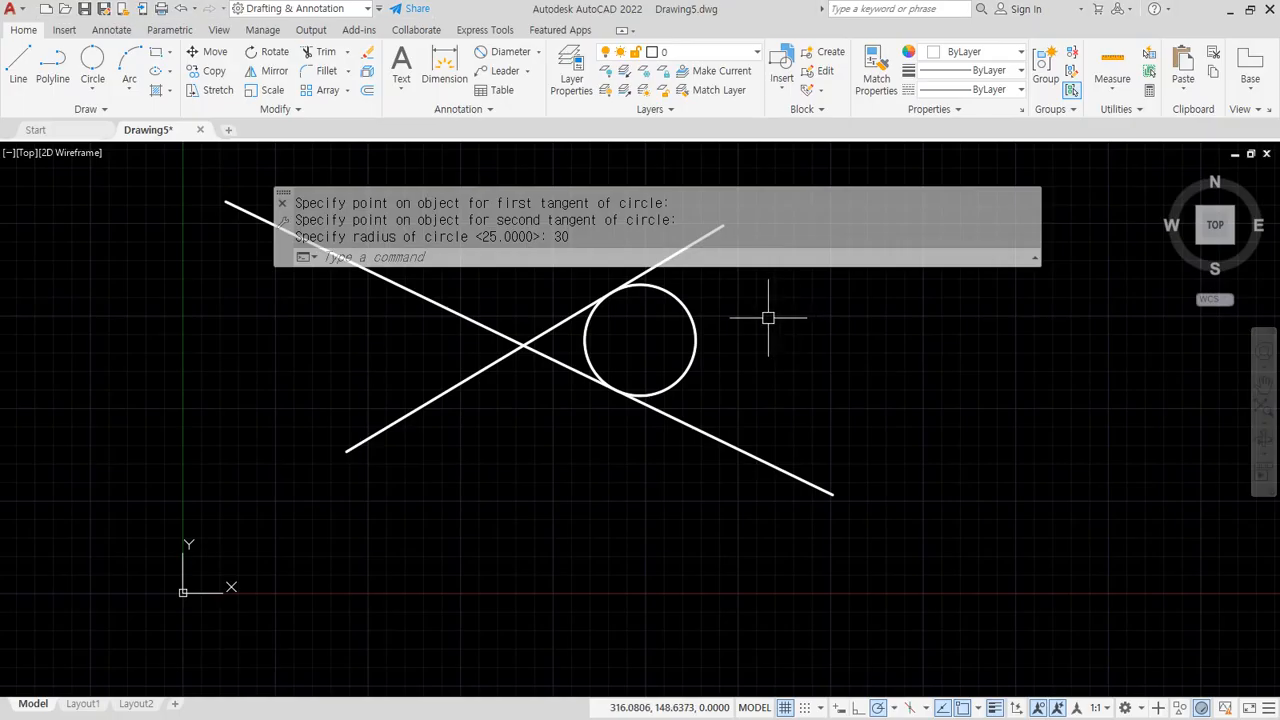
{"action": "scroll", "coordinate": [74, 443], "scroll_direction": "up", "scroll_amount": 2}
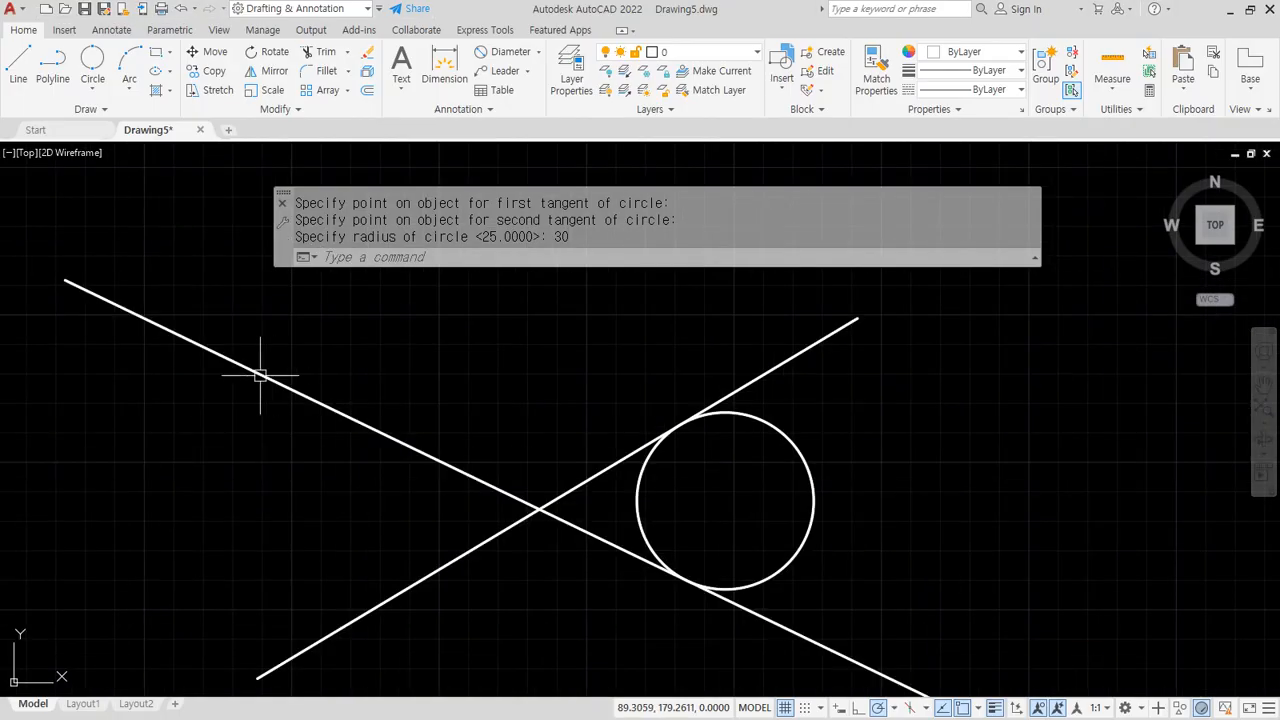
{"action": "left_click_drag", "start_coordinate": [272, 384], "coordinate": [245, 370]}
{"action": "mouse_move", "coordinate": [800, 373]}
{"action": "left_mouse_down"}
{"action": "mouse_move", "coordinate": [805, 358]}
{"action": "mouse_move", "coordinate": [791, 379]}
{"action": "left_mouse_up"}
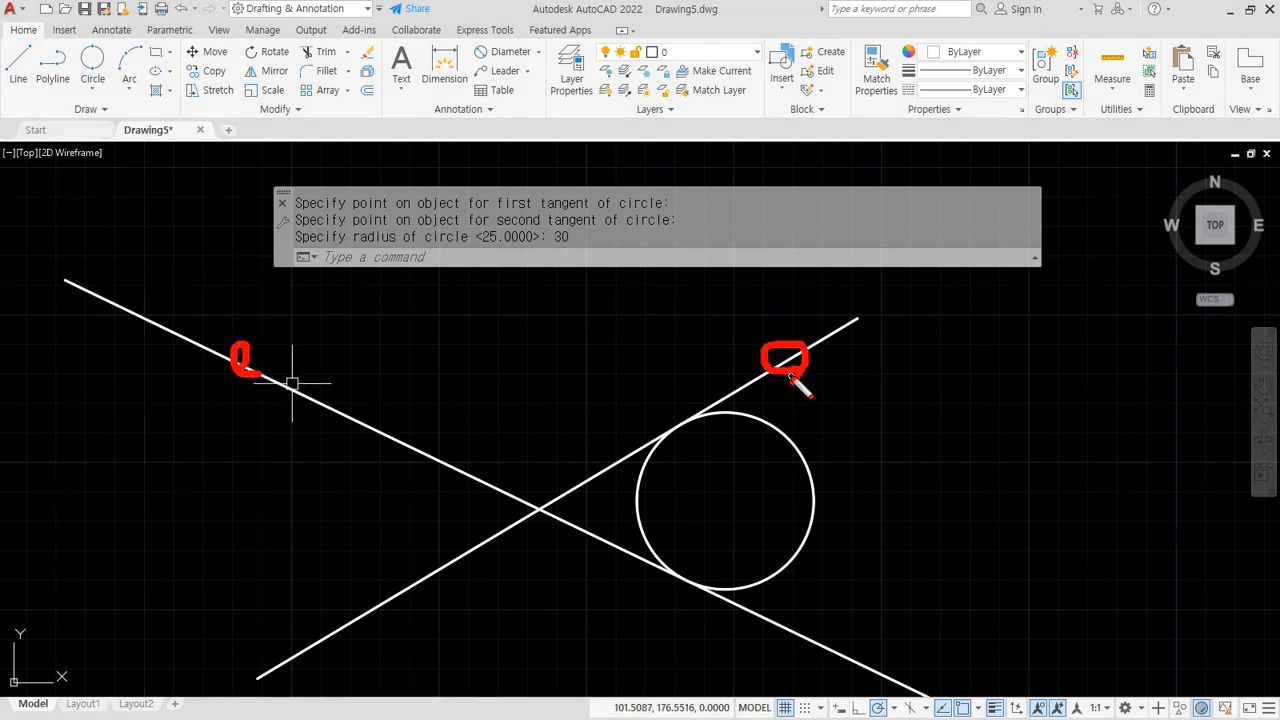
{"action": "key", "text": "Escape"}
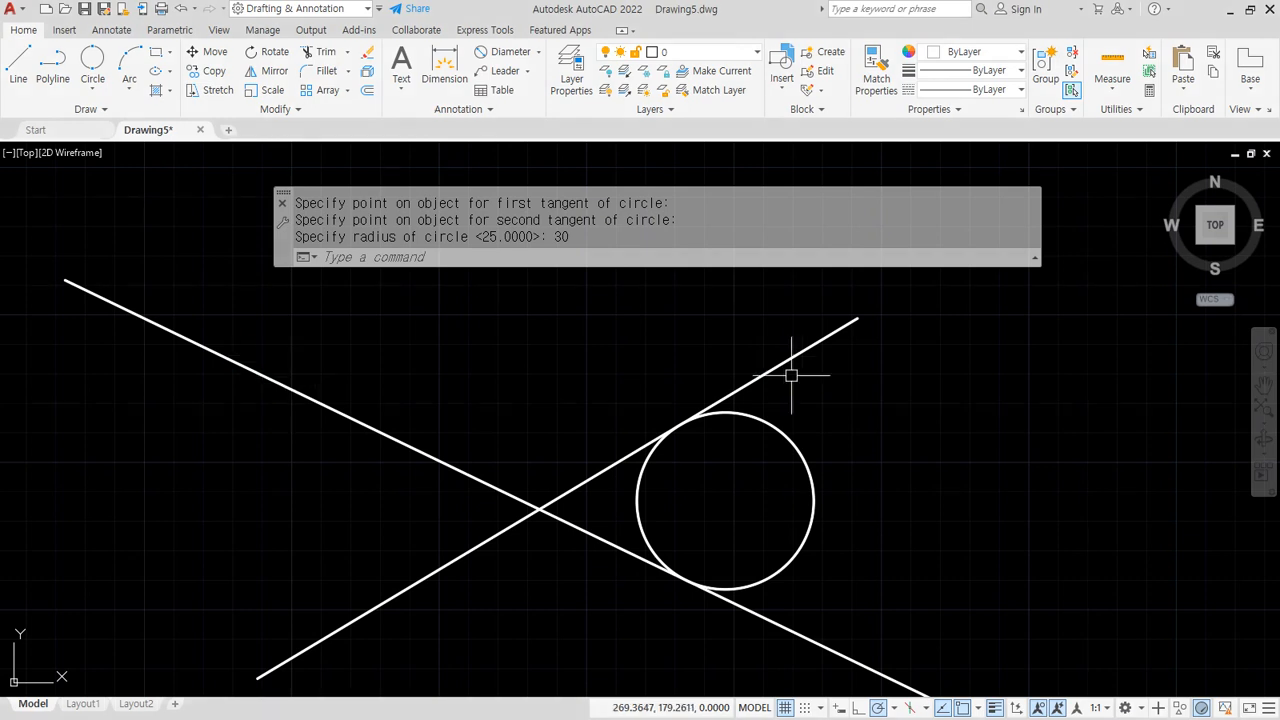
{"action": "mouse_move", "coordinate": [682, 376]}
{"action": "left_mouse_down"}
{"action": "mouse_move", "coordinate": [777, 654]}
{"action": "mouse_move", "coordinate": [740, 406]}
{"action": "left_mouse_up"}
{"action": "mouse_move", "coordinate": [800, 372]}
{"action": "left_mouse_down"}
{"action": "mouse_move", "coordinate": [772, 372]}
{"action": "mouse_move", "coordinate": [795, 405]}
{"action": "left_mouse_up"}
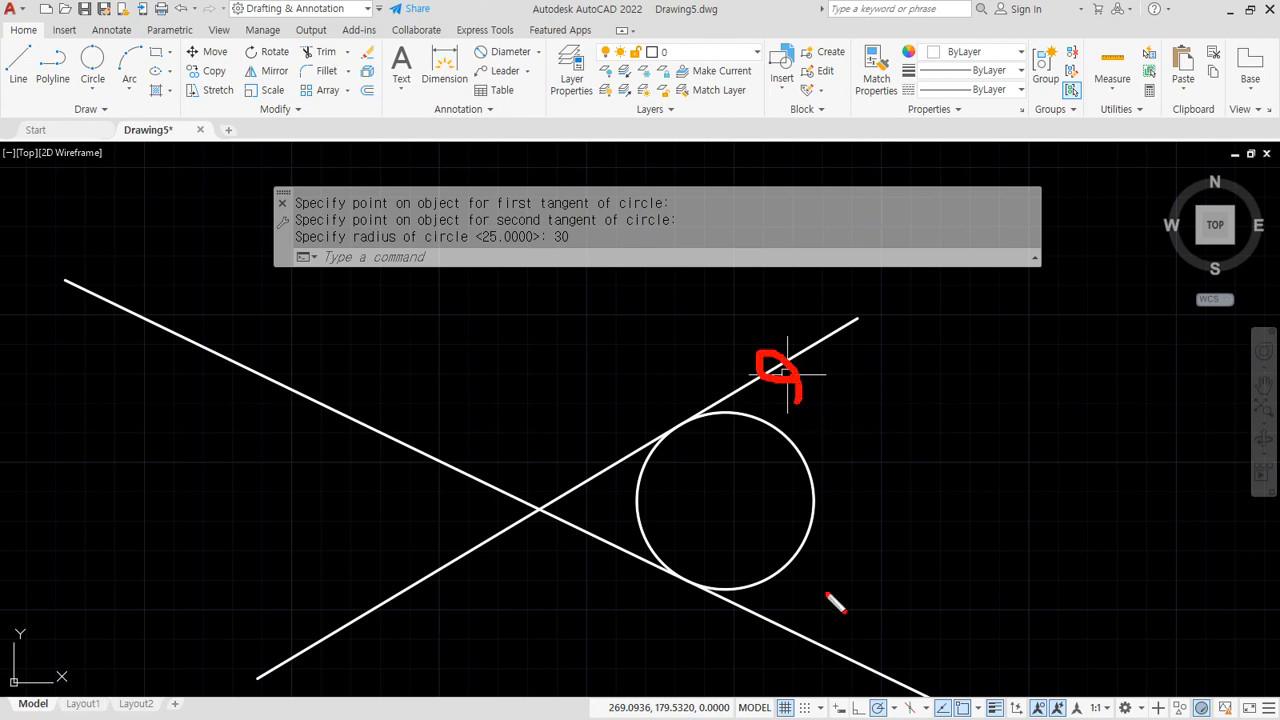
{"action": "mouse_move", "coordinate": [805, 655]}
{"action": "left_mouse_down"}
{"action": "mouse_move", "coordinate": [790, 617]}
{"action": "mouse_move", "coordinate": [809, 650]}
{"action": "left_mouse_up"}
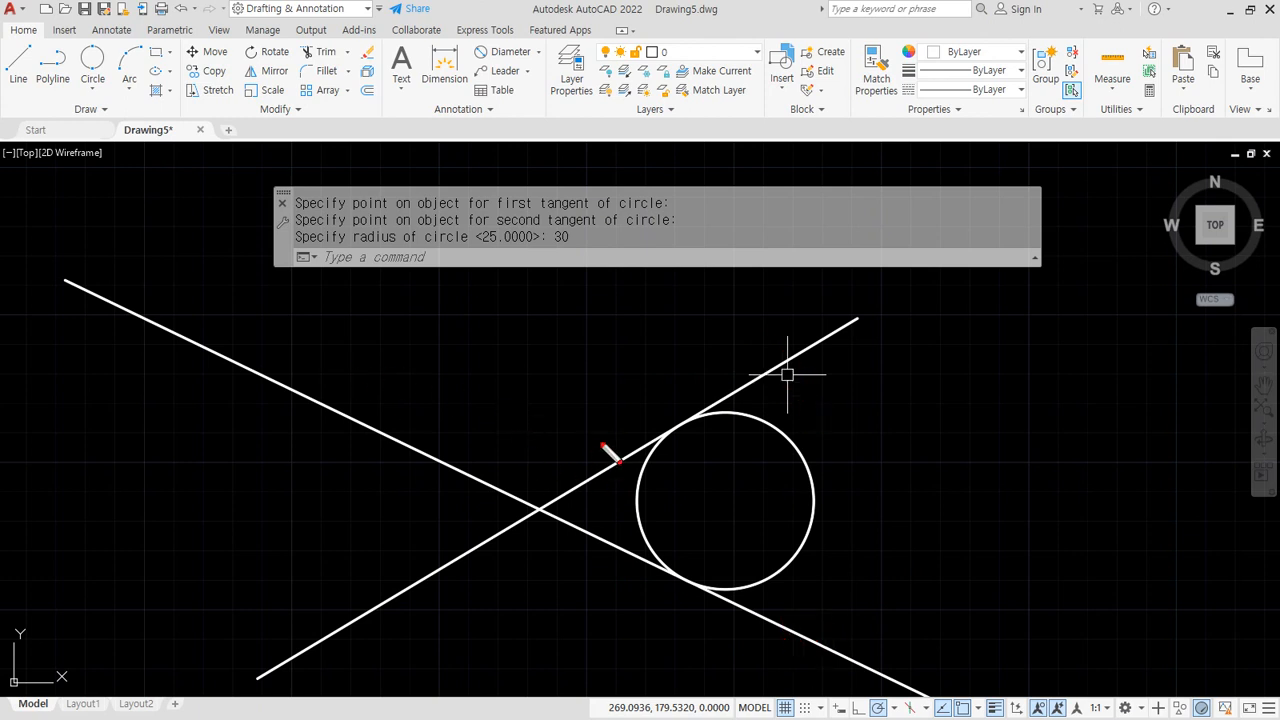
{"action": "mouse_move", "coordinate": [606, 431]}
{"action": "left_mouse_down"}
{"action": "mouse_move", "coordinate": [514, 477]}
{"action": "mouse_move", "coordinate": [440, 426]}
{"action": "left_mouse_up"}
{"action": "left_click_drag", "start_coordinate": [727, 365], "coordinate": [745, 384]}
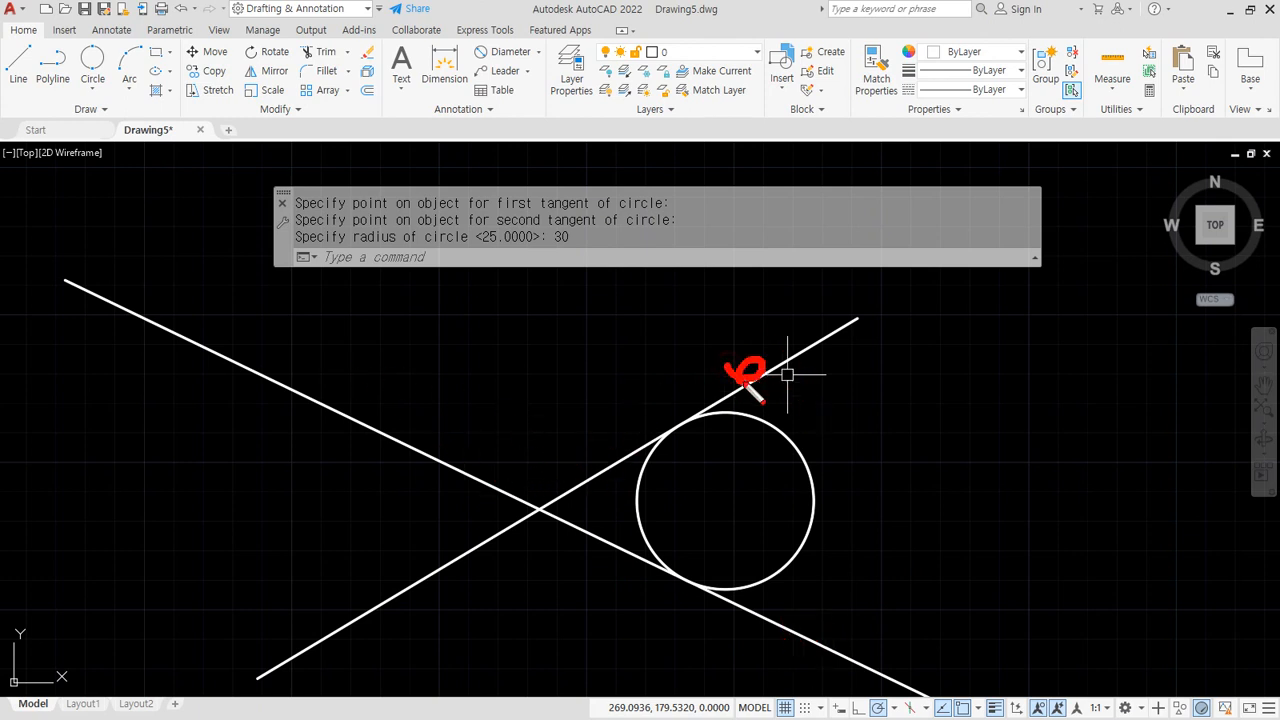
{"action": "left_click_drag", "start_coordinate": [342, 424], "coordinate": [328, 428]}
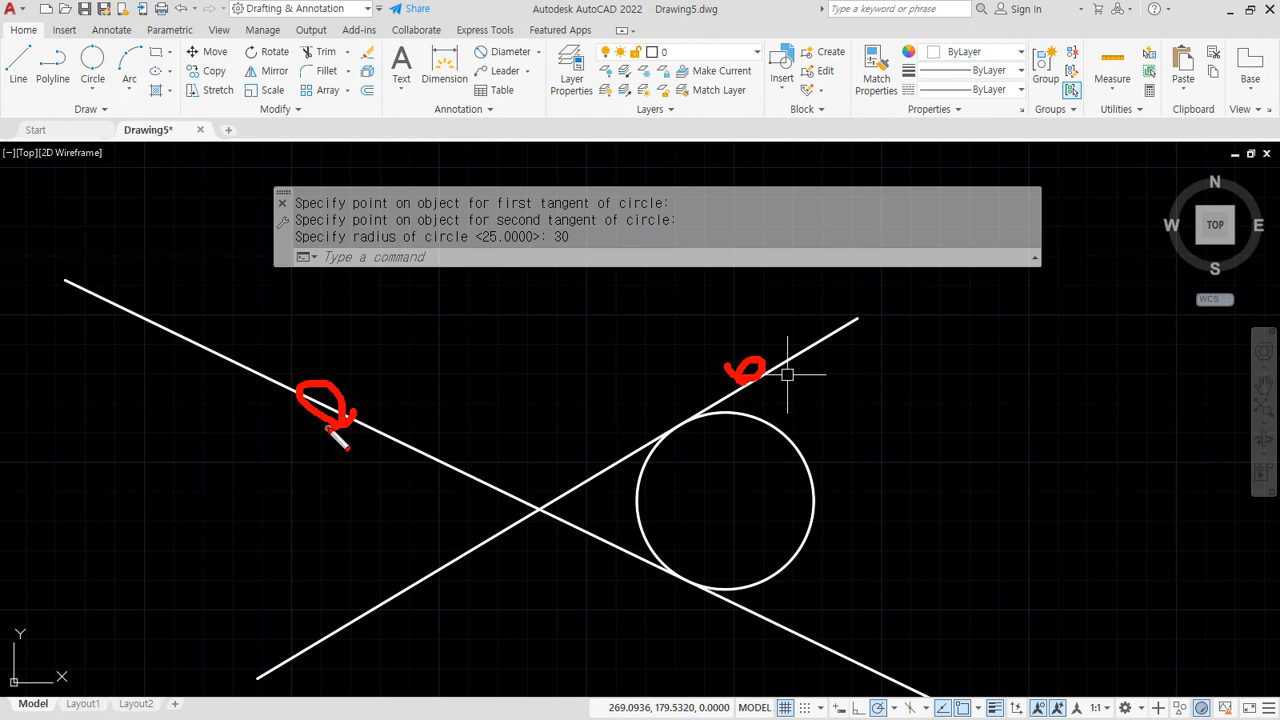
{"action": "mouse_move", "coordinate": [240, 388]}
{"action": "left_mouse_down"}
{"action": "mouse_move", "coordinate": [326, 474]}
{"action": "mouse_move", "coordinate": [160, 417]}
{"action": "mouse_move", "coordinate": [266, 397]}
{"action": "left_mouse_up"}
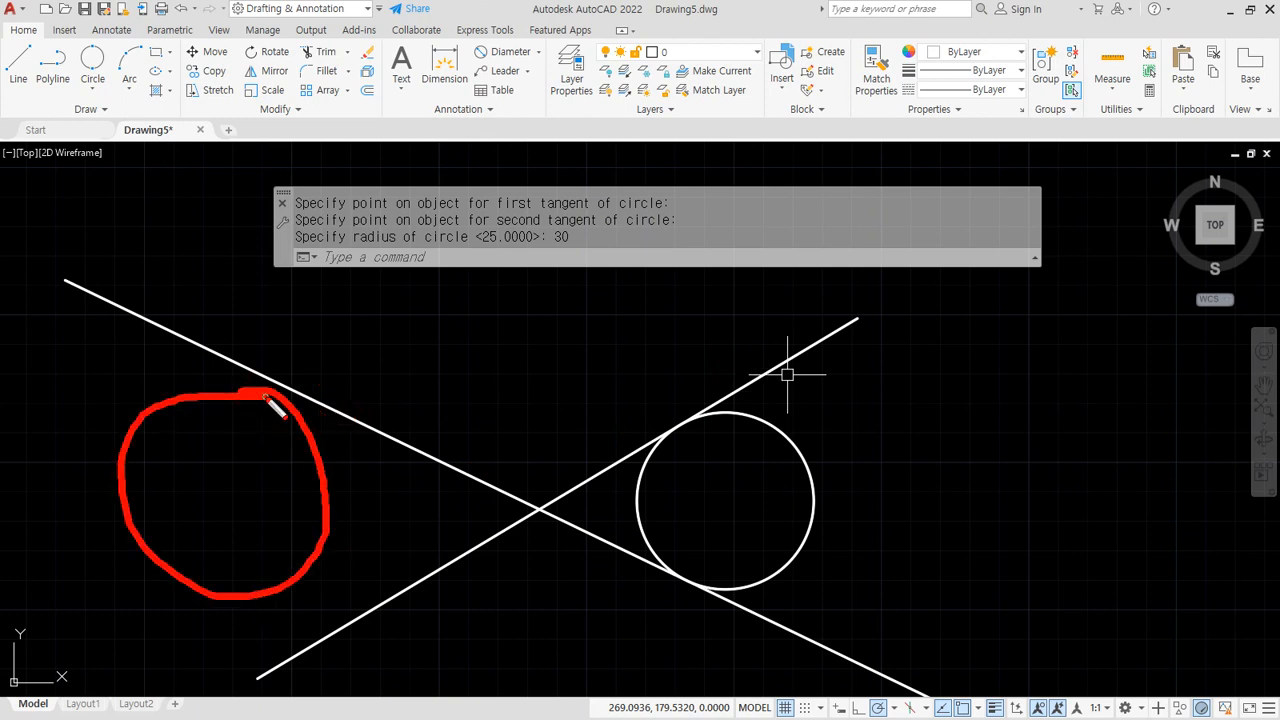
{"action": "left_click_drag", "start_coordinate": [222, 356], "coordinate": [226, 360]}
{"action": "mouse_move", "coordinate": [341, 643]}
{"action": "left_mouse_down"}
{"action": "mouse_move", "coordinate": [408, 602]}
{"action": "mouse_move", "coordinate": [643, 617]}
{"action": "left_mouse_up"}
{"action": "left_click_drag", "start_coordinate": [806, 634], "coordinate": [809, 637]}
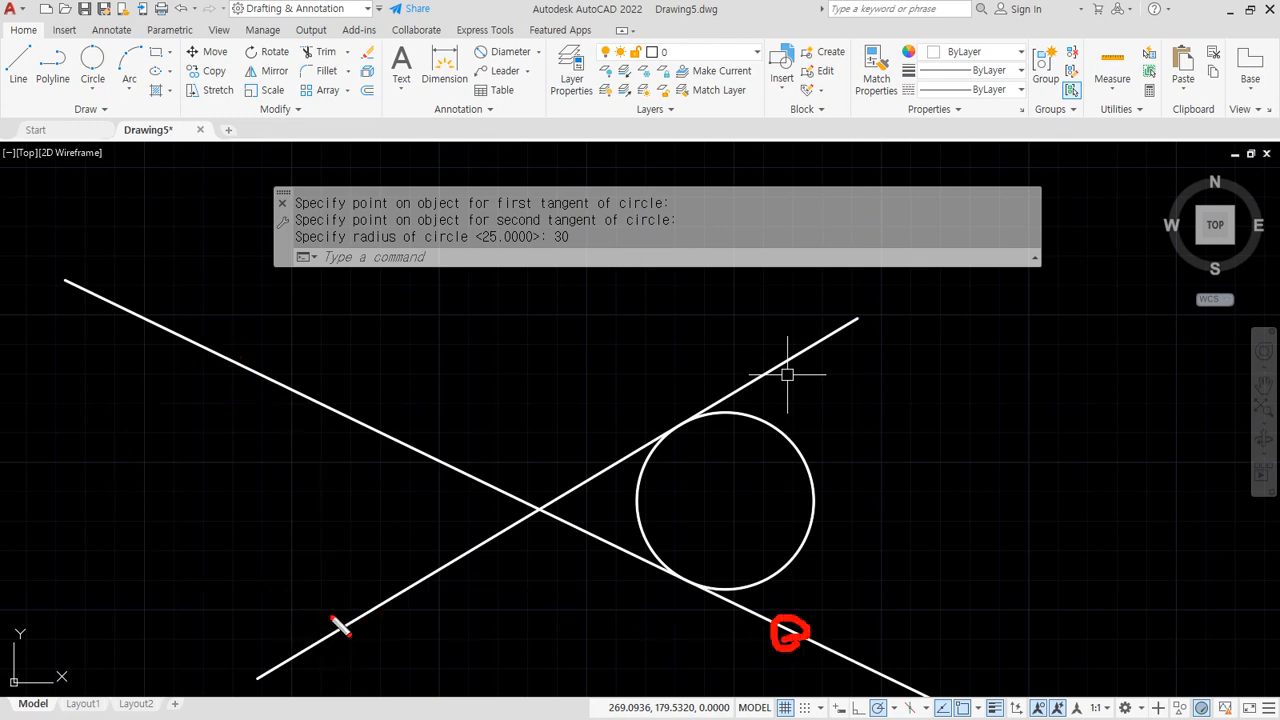
{"action": "left_click_drag", "start_coordinate": [337, 620], "coordinate": [350, 668]}
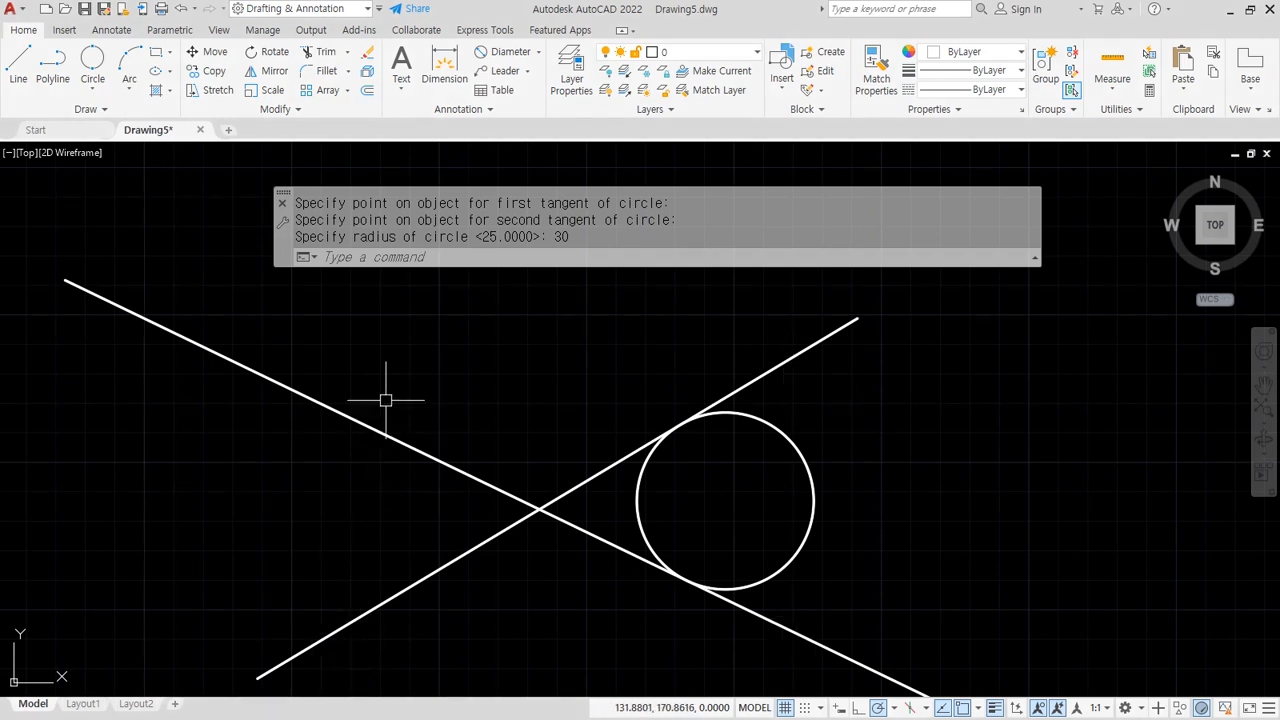
Add a radius-30 Ttr circle in the top angle, tangent to the upper-left and upper-right lines
{"action": "key", "text": "Return"}
{"action": "type", "text": "t"}
{"action": "key", "text": "Return"}
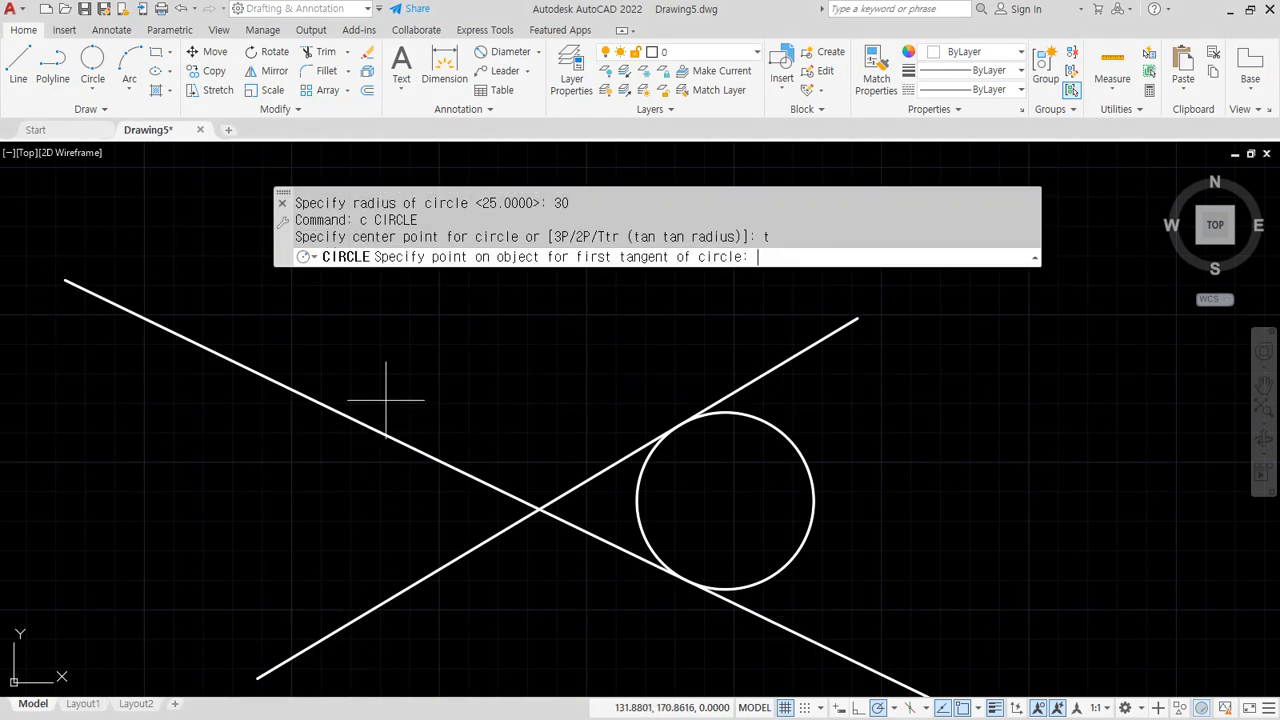
{"action": "left_click", "coordinate": [299, 387]}
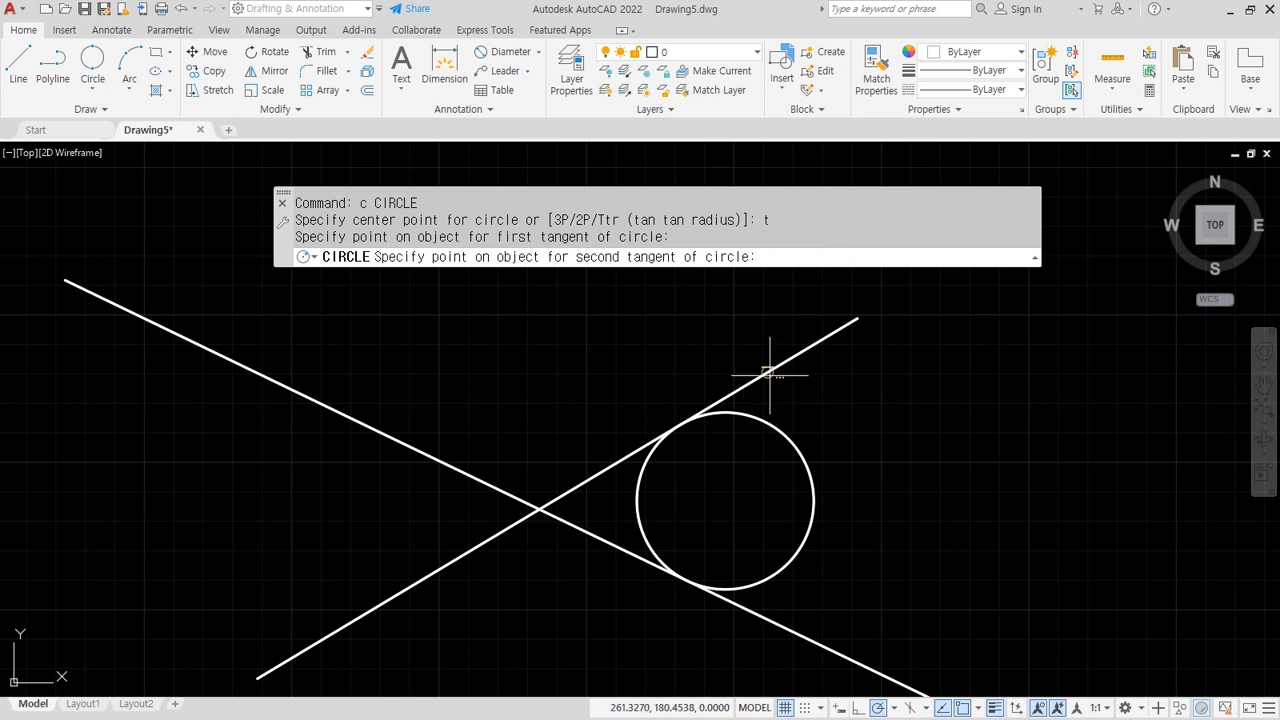
{"action": "left_click", "coordinate": [770, 375]}
{"action": "type", "text": "30"}
{"action": "key", "text": "Return"}
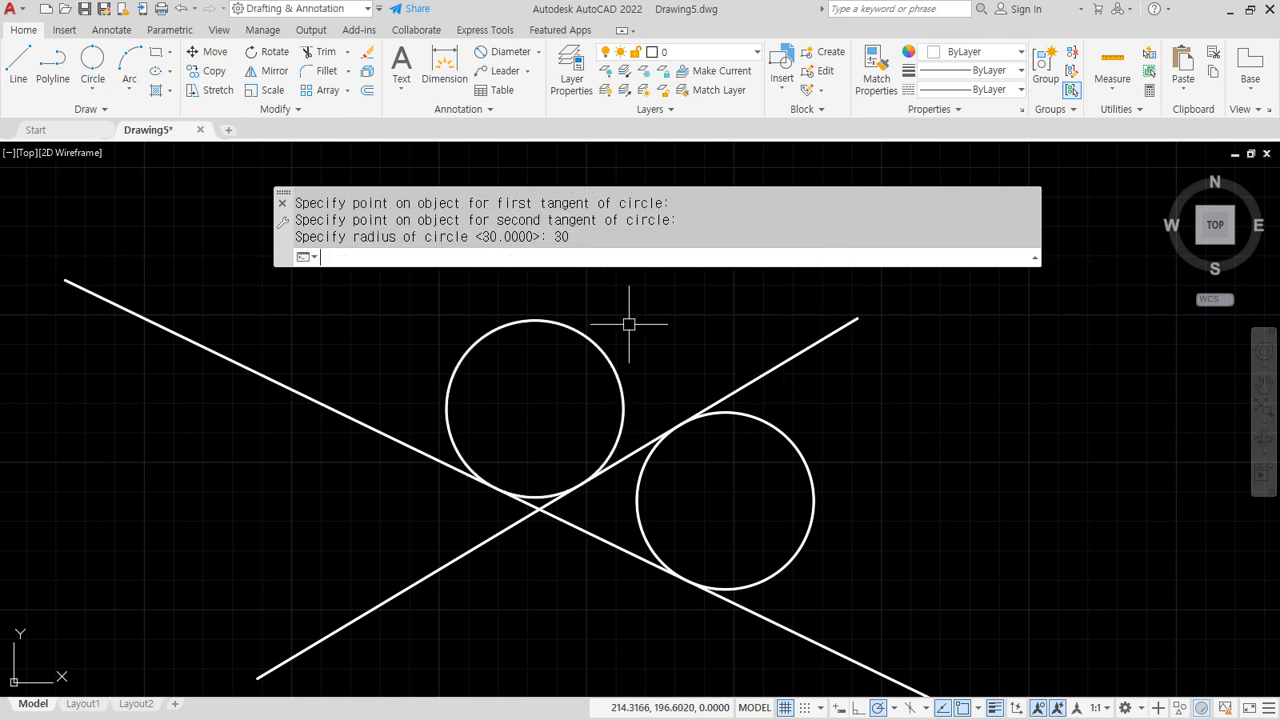
Add a radius-30 Ttr circle in the left angle, tangent to the upper-left and lower-left lines
{"action": "type", "text": "c"}
{"action": "key", "text": "Return"}
{"action": "type", "text": "t"}
{"action": "key", "text": "Return"}
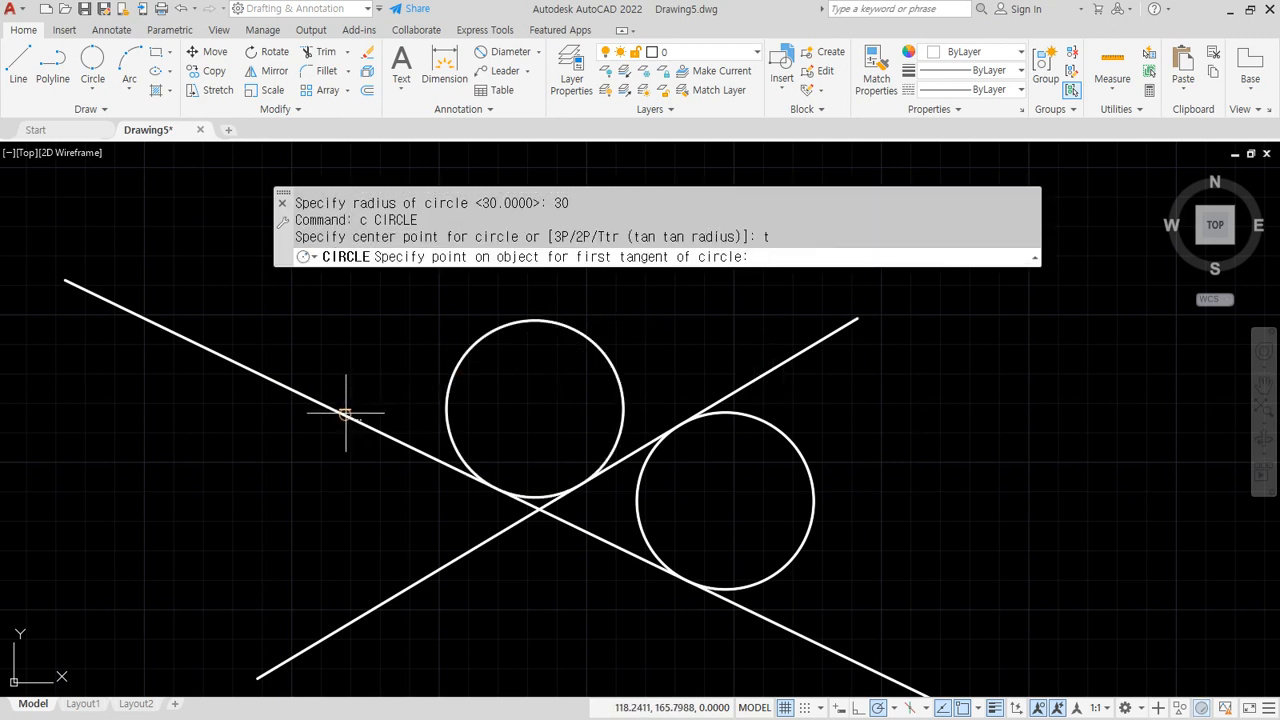
{"action": "left_click", "coordinate": [346, 415]}
{"action": "left_click", "coordinate": [390, 597]}
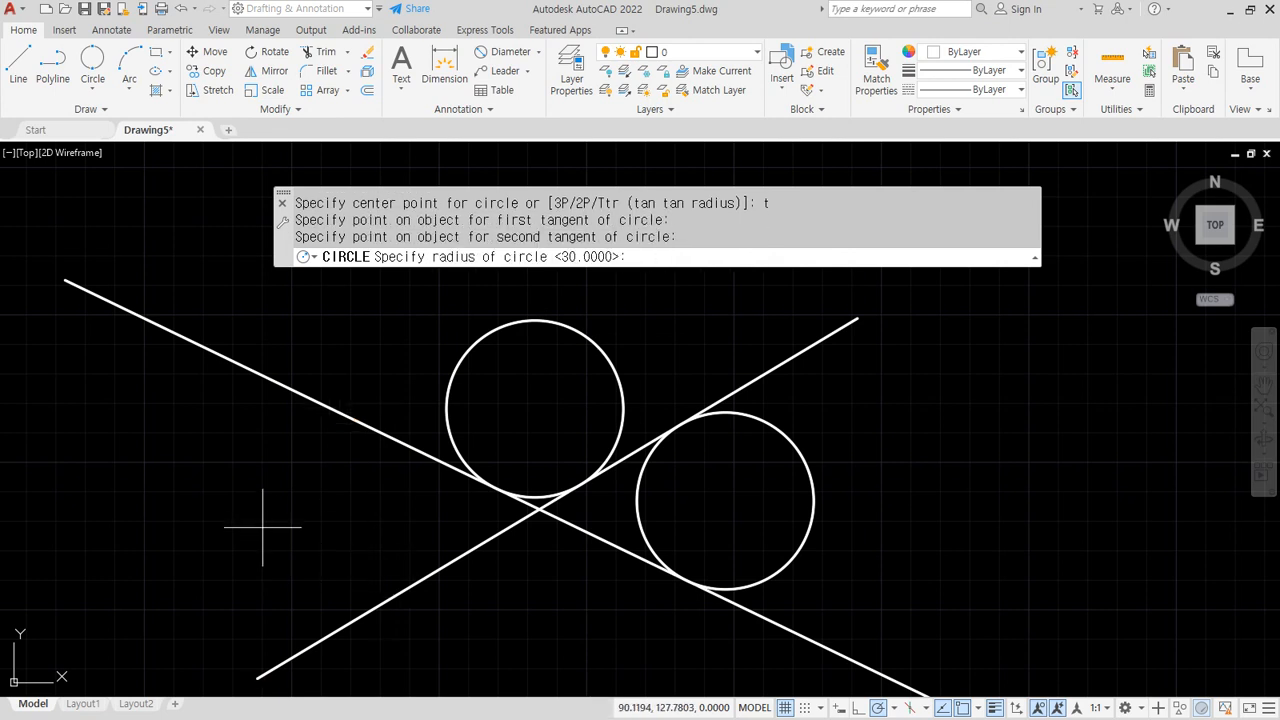
{"action": "type", "text": "30"}
{"action": "key", "text": "Return"}
Add a radius-30 Ttr circle in the bottom angle, tangent to the lower-left and lower-right lines
{"action": "middle_click_drag", "start_coordinate": [263, 527], "coordinate": [211, 422]}
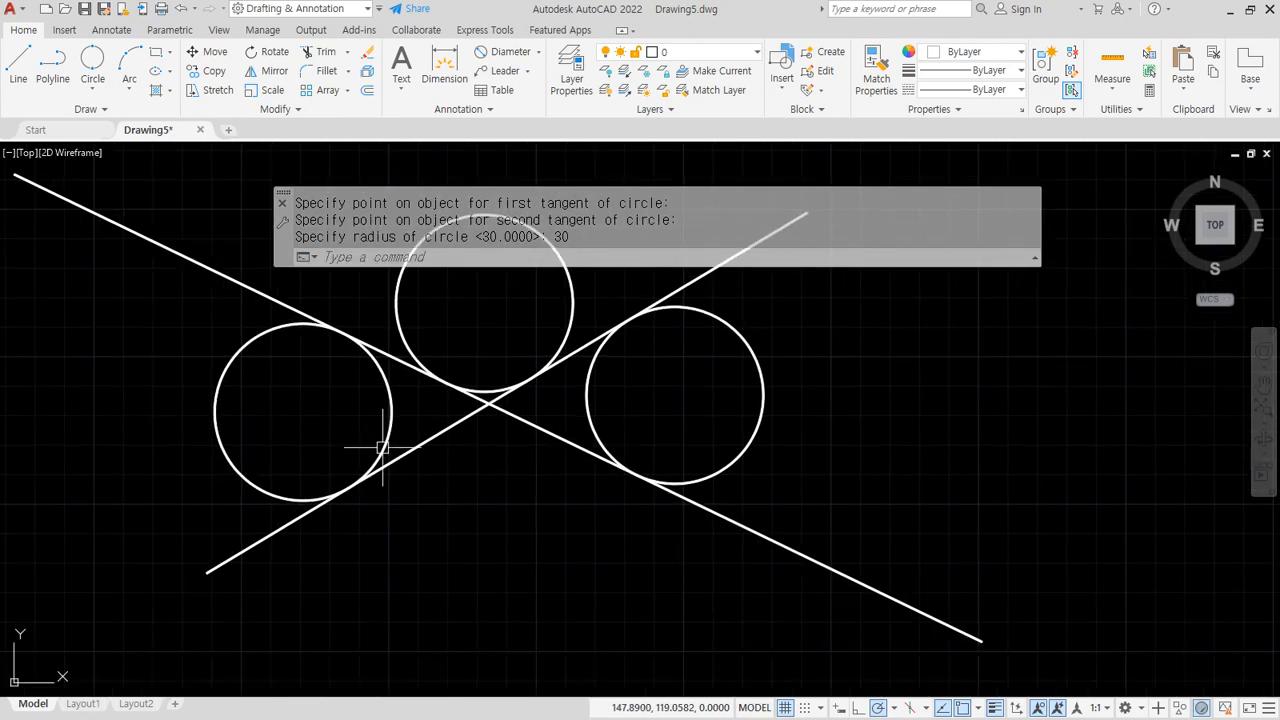
{"action": "type", "text": "c"}
{"action": "key", "text": "Return"}
{"action": "type", "text": "t"}
{"action": "key", "text": "Return"}
{"action": "left_click", "coordinate": [414, 448]}
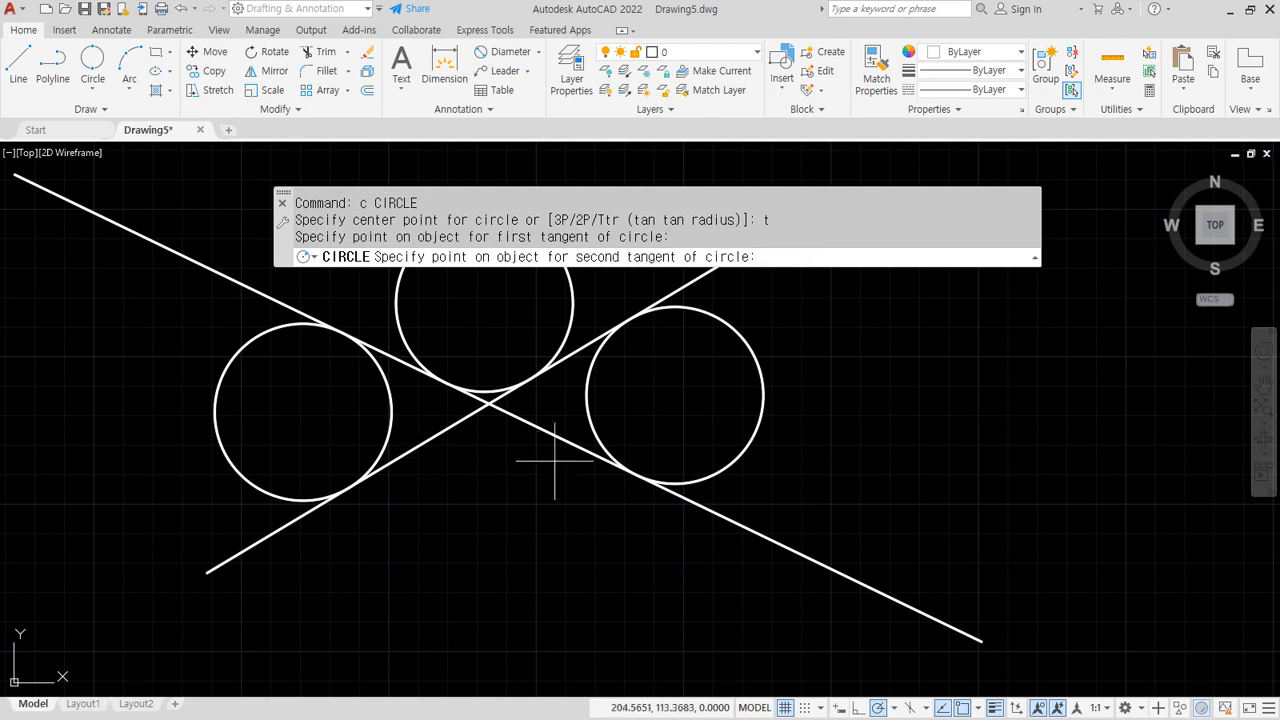
{"action": "left_click", "coordinate": [563, 437]}
{"action": "type", "text": "30"}
{"action": "key", "text": "Return"}
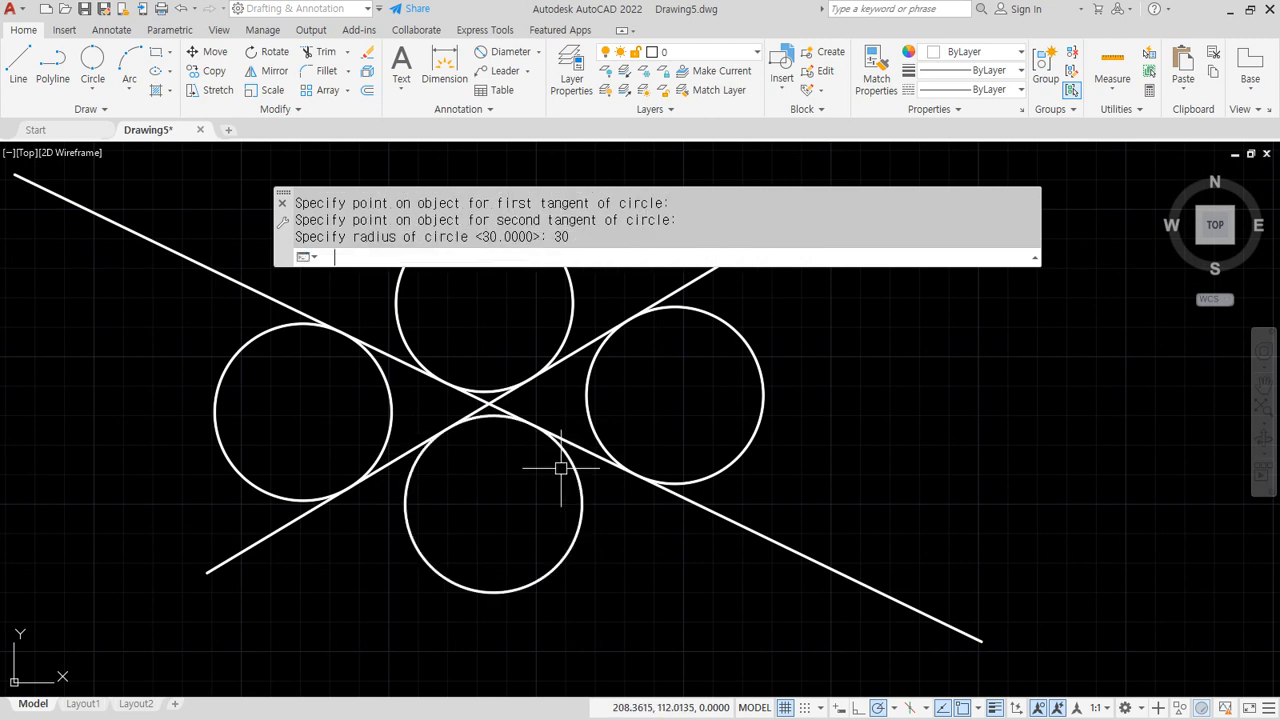
Mark points on the two right-hand lines with the screen pen, then clear the marks
{"action": "middle_click_drag", "start_coordinate": [506, 488], "coordinate": [489, 543]}
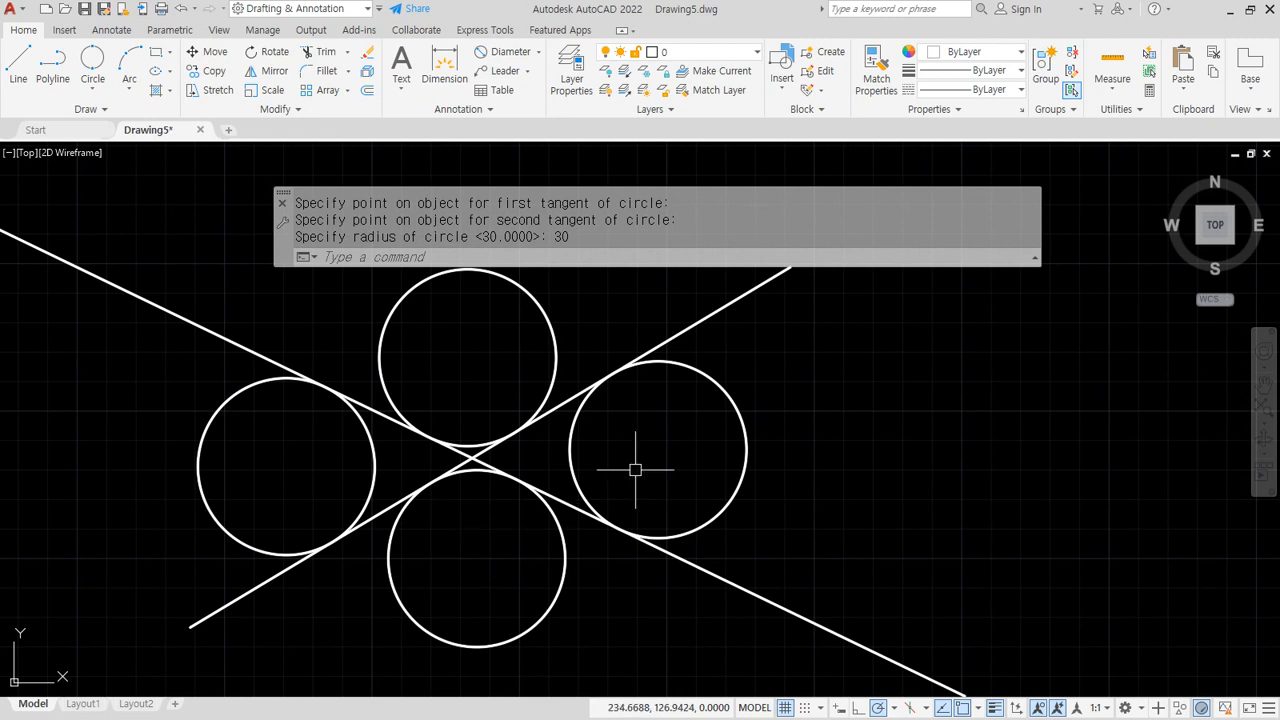
{"action": "key", "text": "ctrl+shift+3"}
{"action": "mouse_move", "coordinate": [740, 318]}
{"action": "left_mouse_down"}
{"action": "mouse_move", "coordinate": [709, 303]}
{"action": "mouse_move", "coordinate": [740, 325]}
{"action": "left_mouse_up"}
{"action": "left_click_drag", "start_coordinate": [788, 592], "coordinate": [786, 610]}
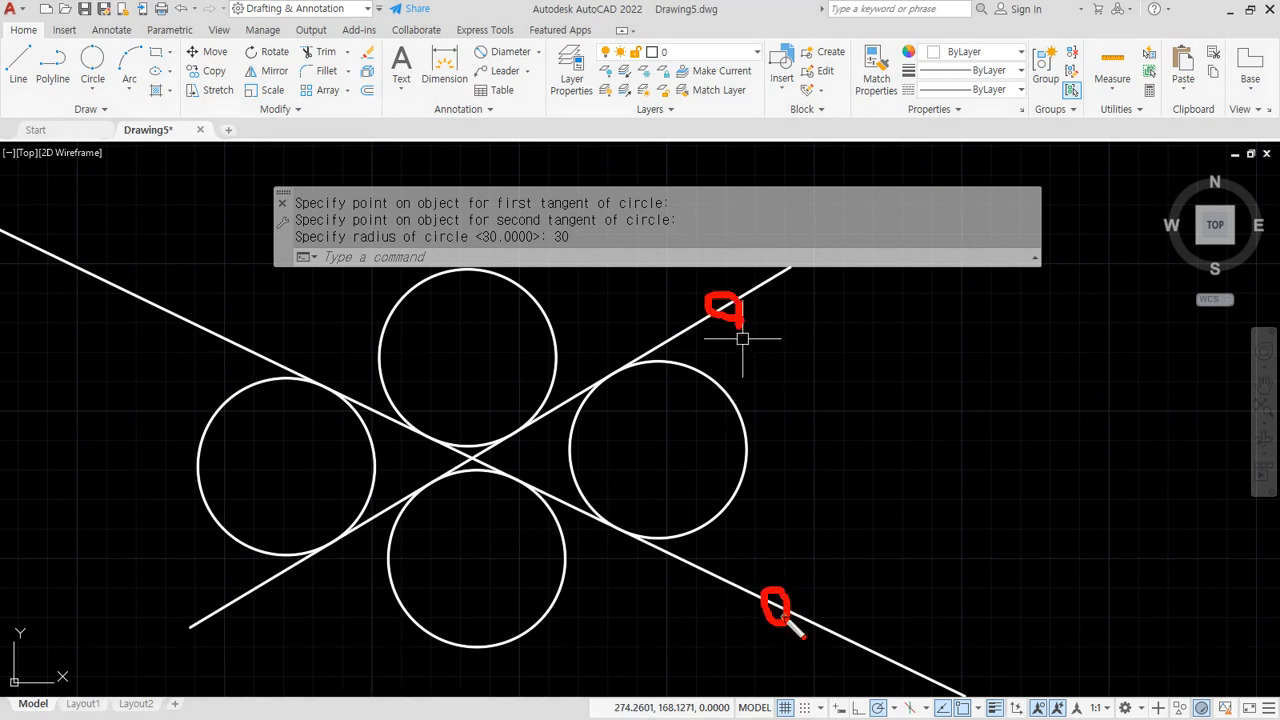
{"action": "key", "text": "Escape"}
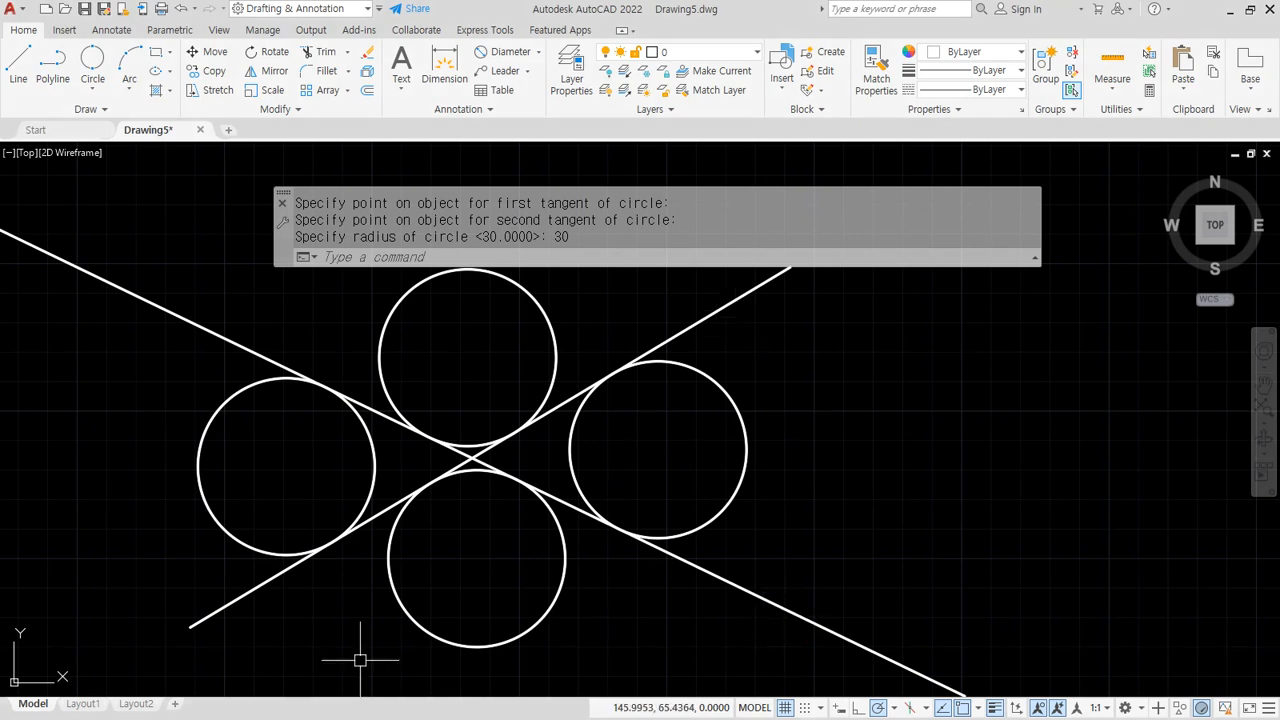
{"action": "left_click", "coordinate": [684, 628]}
Erase all six lines and circles with a selection window
{"action": "left_click", "coordinate": [274, 380]}
{"action": "type", "text": "e"}
{"action": "key", "text": "Return"}
{"action": "scroll", "coordinate": [431, 474], "scroll_direction": "down", "scroll_amount": 5}
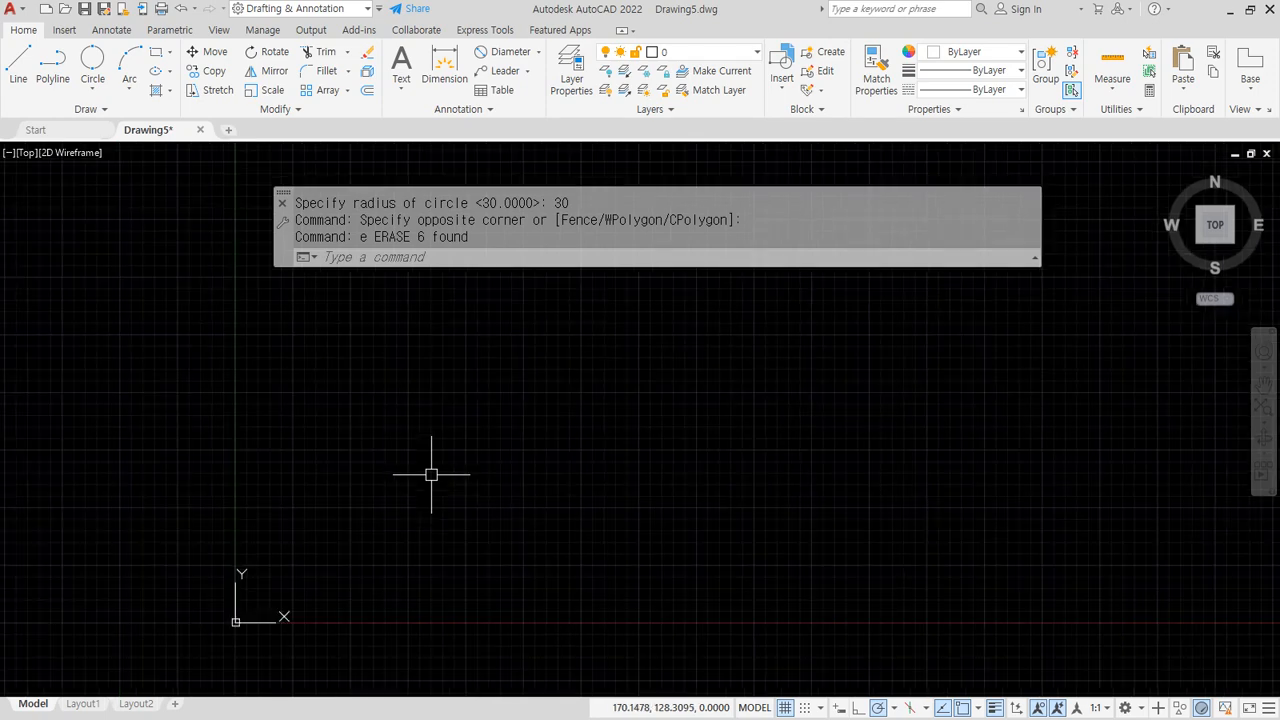
Draw a long horizontal line and a large circle just above it
{"action": "type", "text": "l"}
{"action": "key", "text": "Return"}
{"action": "left_click", "coordinate": [312, 505]}
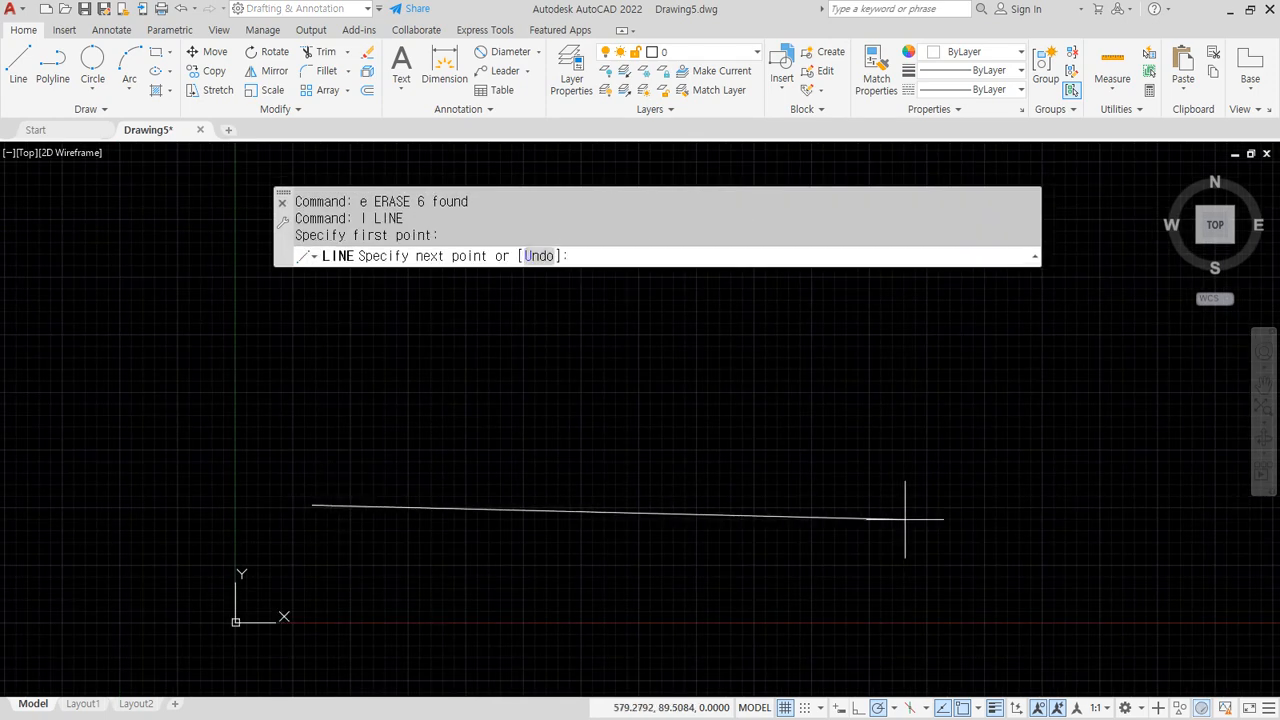
{"action": "left_click", "coordinate": [911, 505]}
{"action": "key", "text": "Return"}
{"action": "type", "text": "c"}
{"action": "key", "text": "Return"}
{"action": "left_click", "coordinate": [600, 344]}
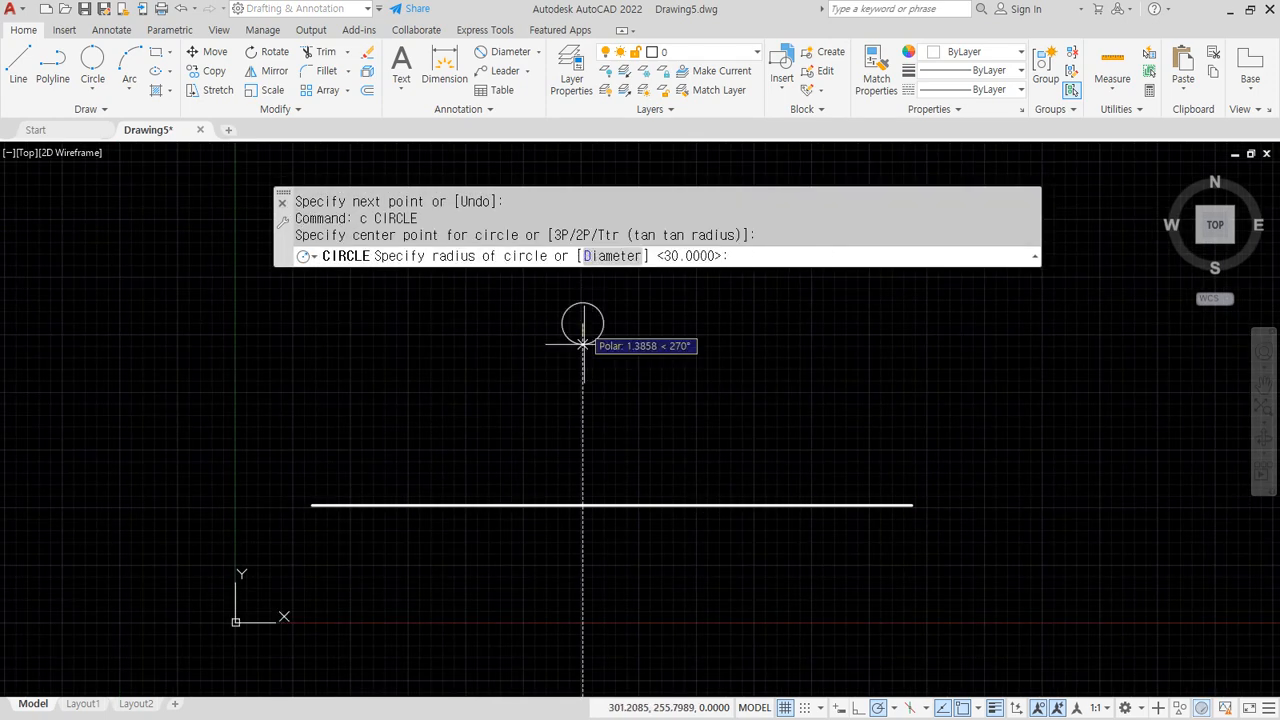
{"action": "left_click", "coordinate": [620, 497]}
{"action": "scroll", "coordinate": [620, 498], "scroll_direction": "up", "scroll_amount": 2}
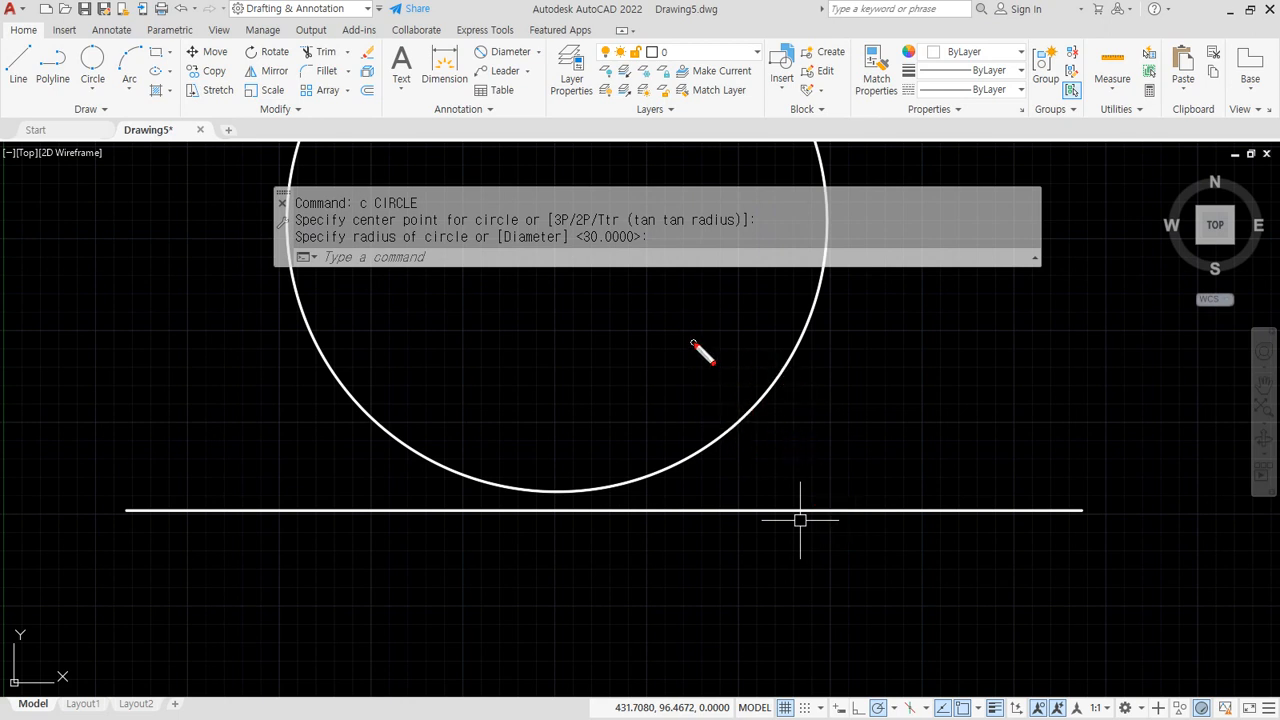
Mark where a tangent circle would touch the large circle and the line, then clear the marks
{"action": "left_click_drag", "start_coordinate": [693, 342], "coordinate": [766, 536]}
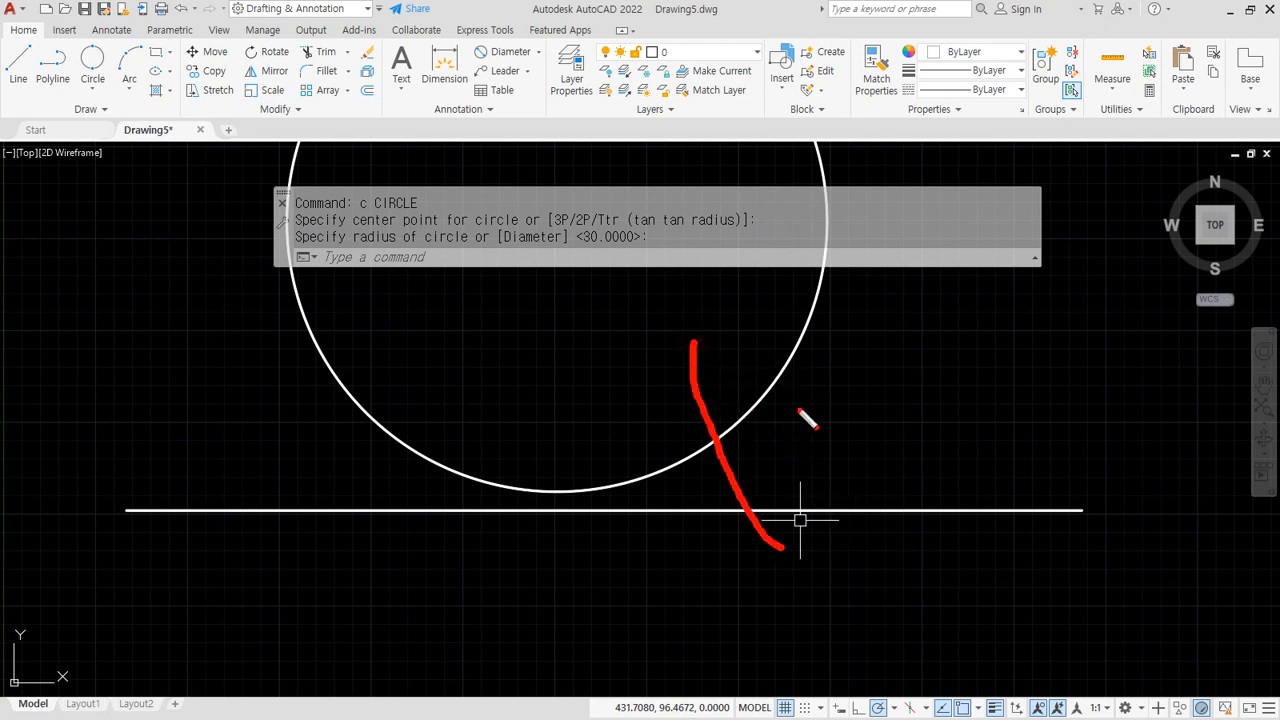
{"action": "left_click_drag", "start_coordinate": [772, 376], "coordinate": [797, 405]}
{"action": "mouse_move", "coordinate": [850, 490]}
{"action": "left_mouse_down"}
{"action": "mouse_move", "coordinate": [866, 512]}
{"action": "mouse_move", "coordinate": [838, 495]}
{"action": "left_mouse_up"}
{"action": "mouse_move", "coordinate": [406, 372]}
{"action": "left_mouse_down"}
{"action": "mouse_move", "coordinate": [400, 416]}
{"action": "mouse_move", "coordinate": [326, 540]}
{"action": "left_mouse_up"}
{"action": "left_click_drag", "start_coordinate": [346, 358], "coordinate": [324, 380]}
{"action": "left_click_drag", "start_coordinate": [294, 488], "coordinate": [298, 494]}
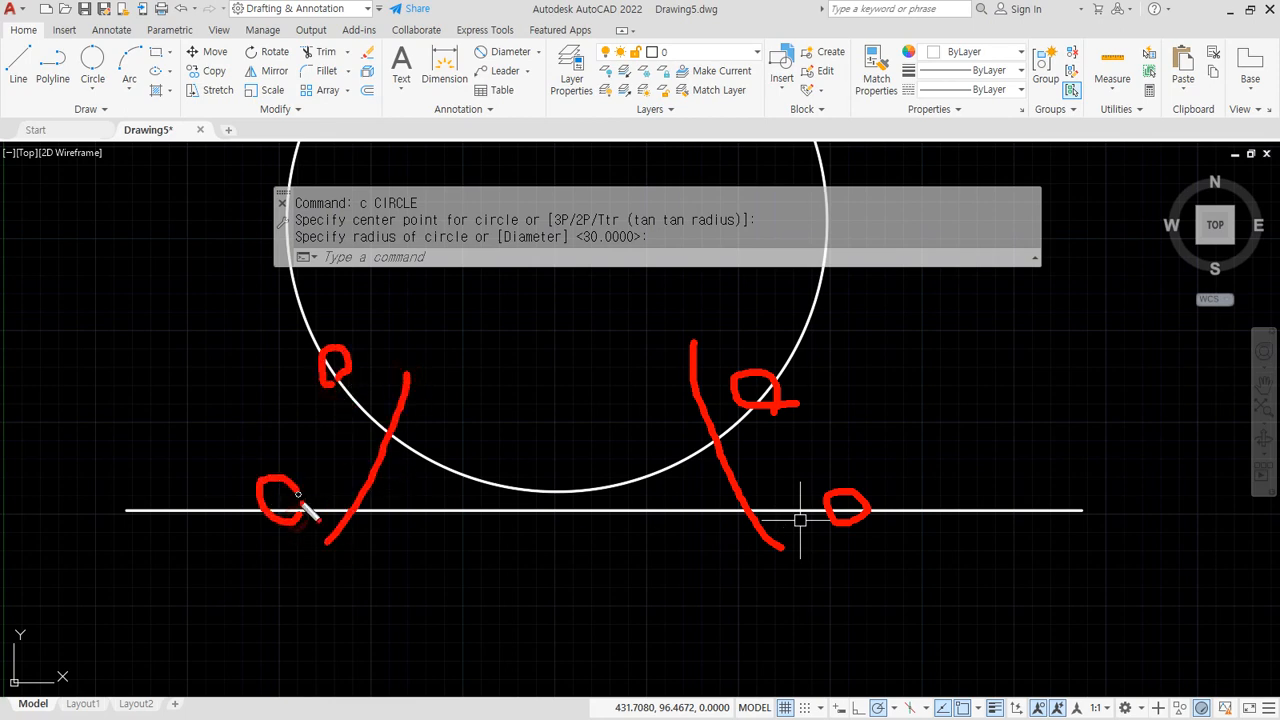
{"action": "key", "text": "Escape"}
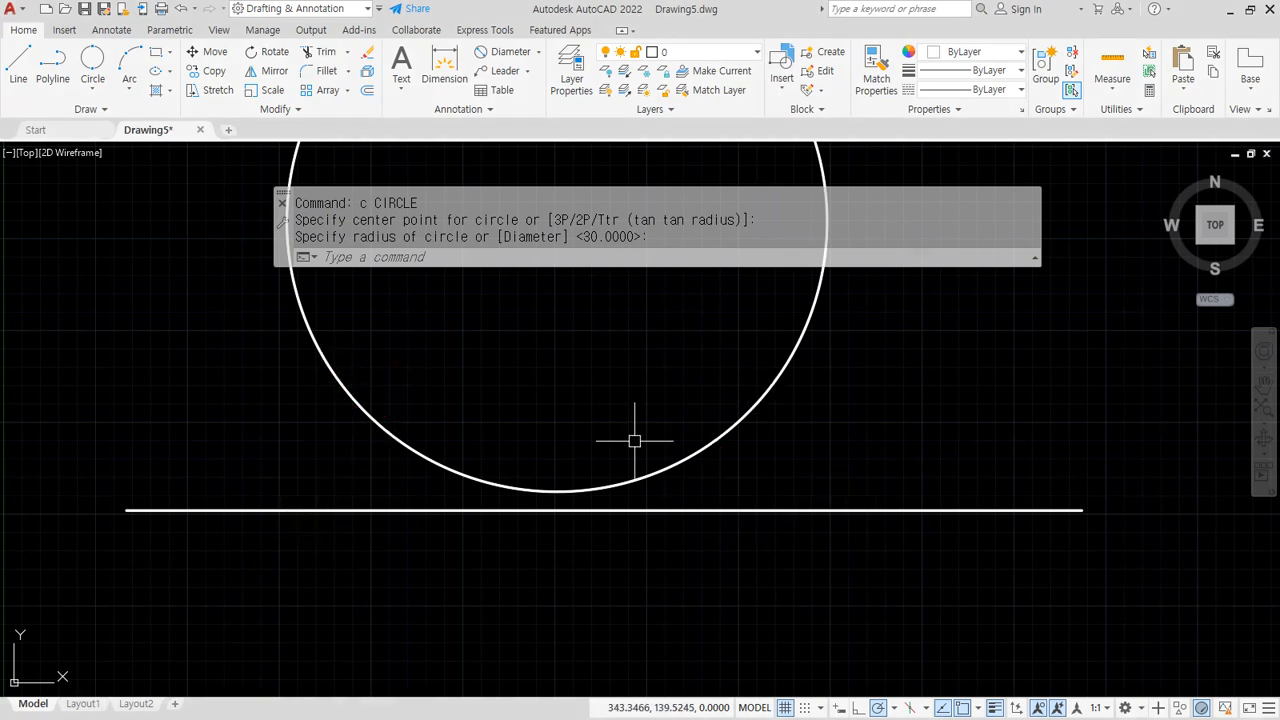
Draw a radius-30 Ttr circle tangent to the large circle and the line on the right
{"action": "type", "text": "c"}
{"action": "key", "text": "Return"}
{"action": "type", "text": "t"}
{"action": "key", "text": "Return"}
{"action": "left_click", "coordinate": [752, 411]}
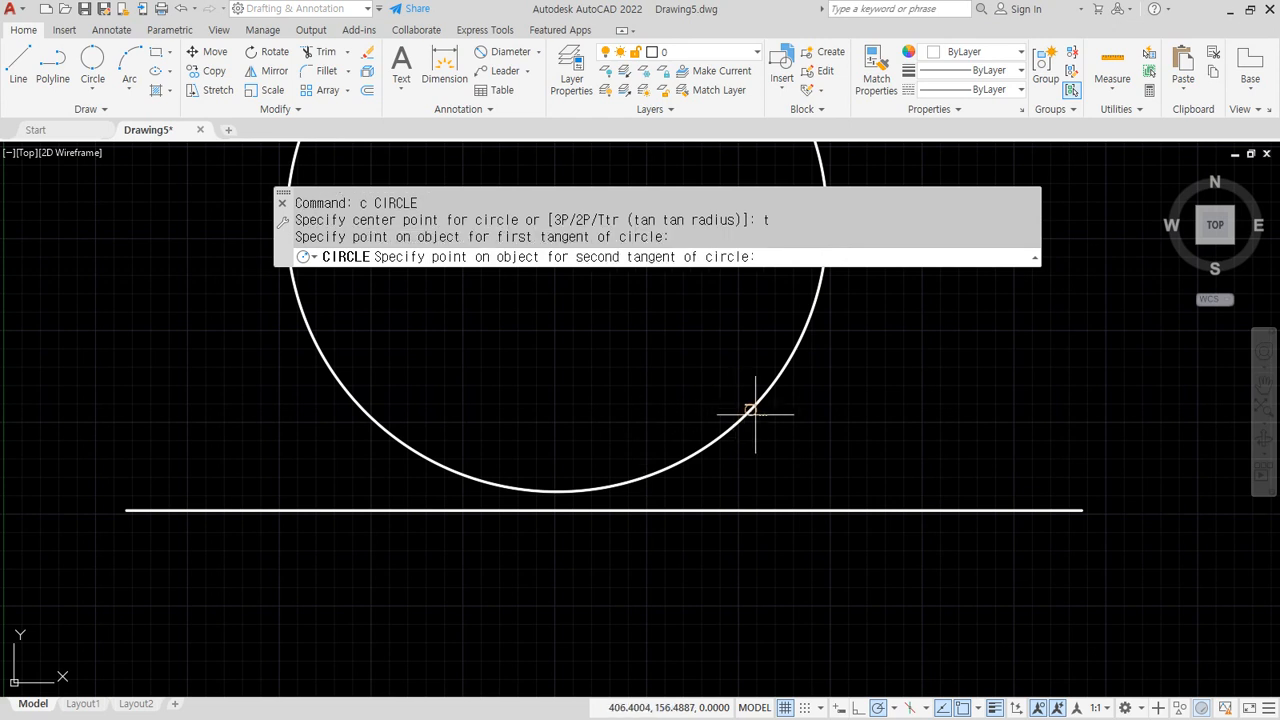
{"action": "left_click", "coordinate": [814, 510]}
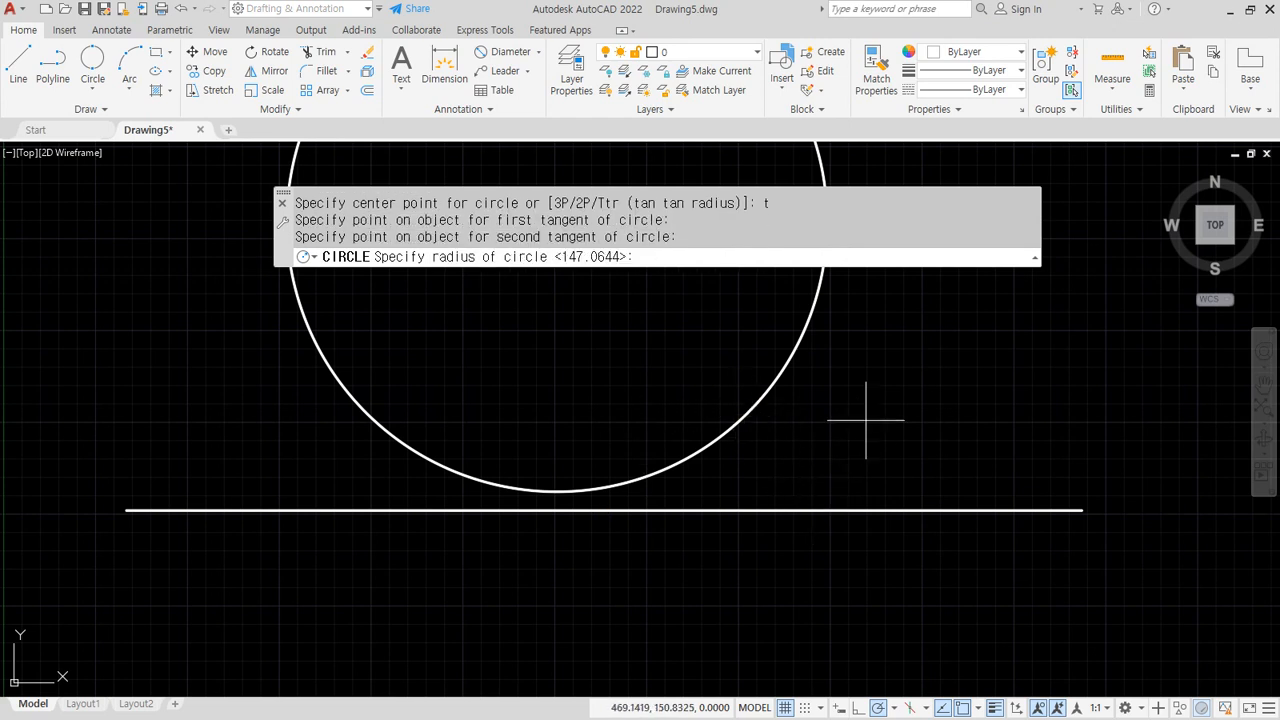
{"action": "type", "text": "30"}
{"action": "key", "text": "Return"}
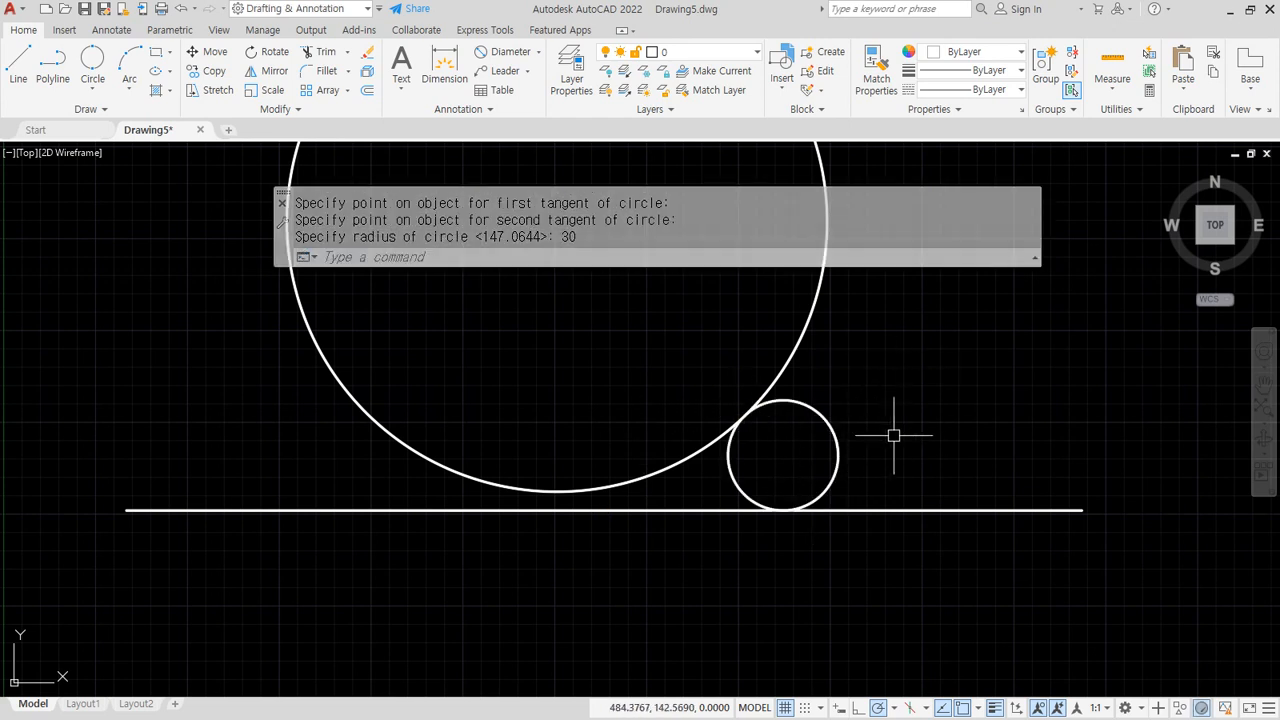
Start another Ttr circle, picking the large circle's left side and the line's left part
{"action": "type", "text": "c"}
{"action": "key", "text": "Return"}
{"action": "type", "text": "t"}
{"action": "key", "text": "Return"}
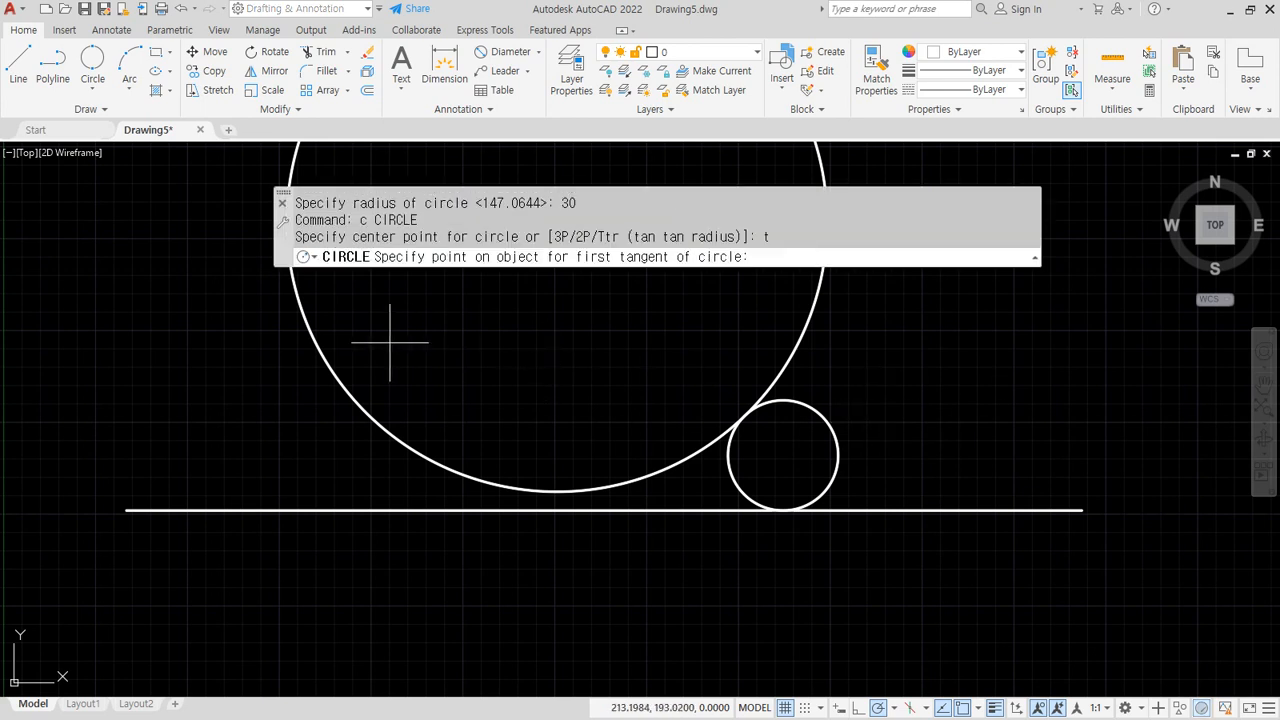
{"action": "left_click", "coordinate": [330, 363]}
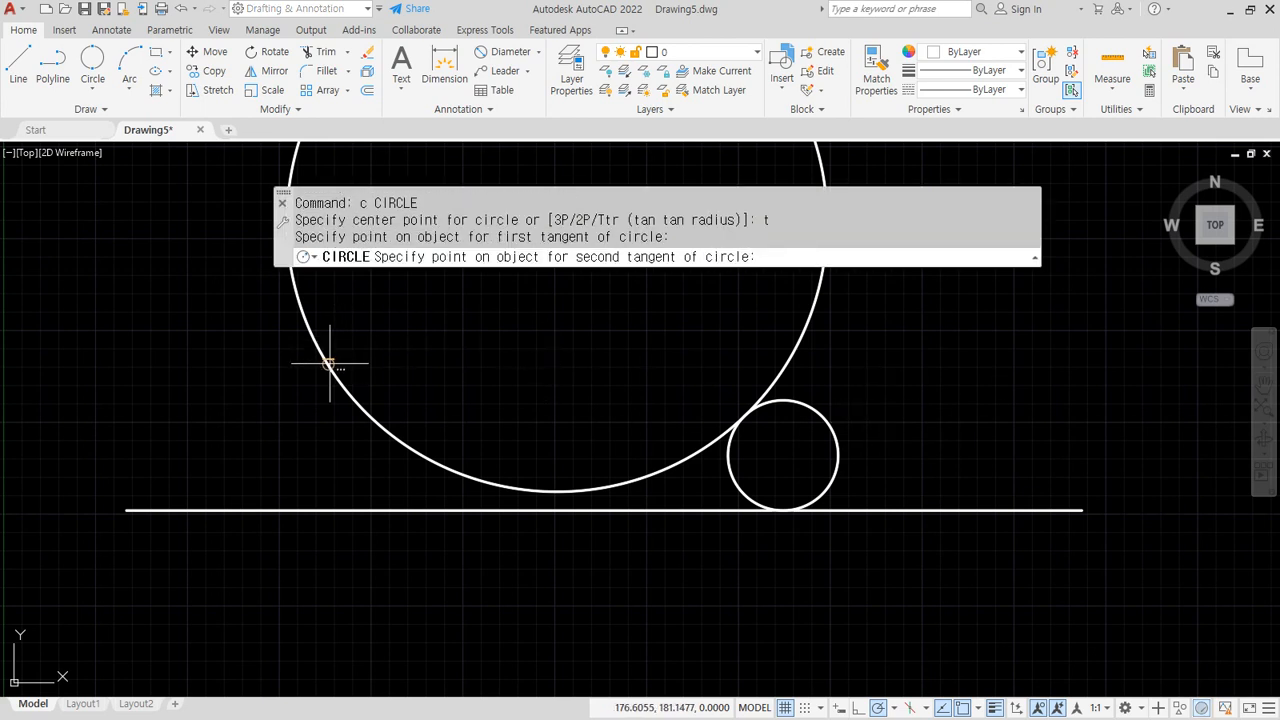
{"action": "left_click", "coordinate": [287, 510]}
Finish the radius-50 circle and reposition the view around the two stacked circles
{"action": "key", "text": "Return"}
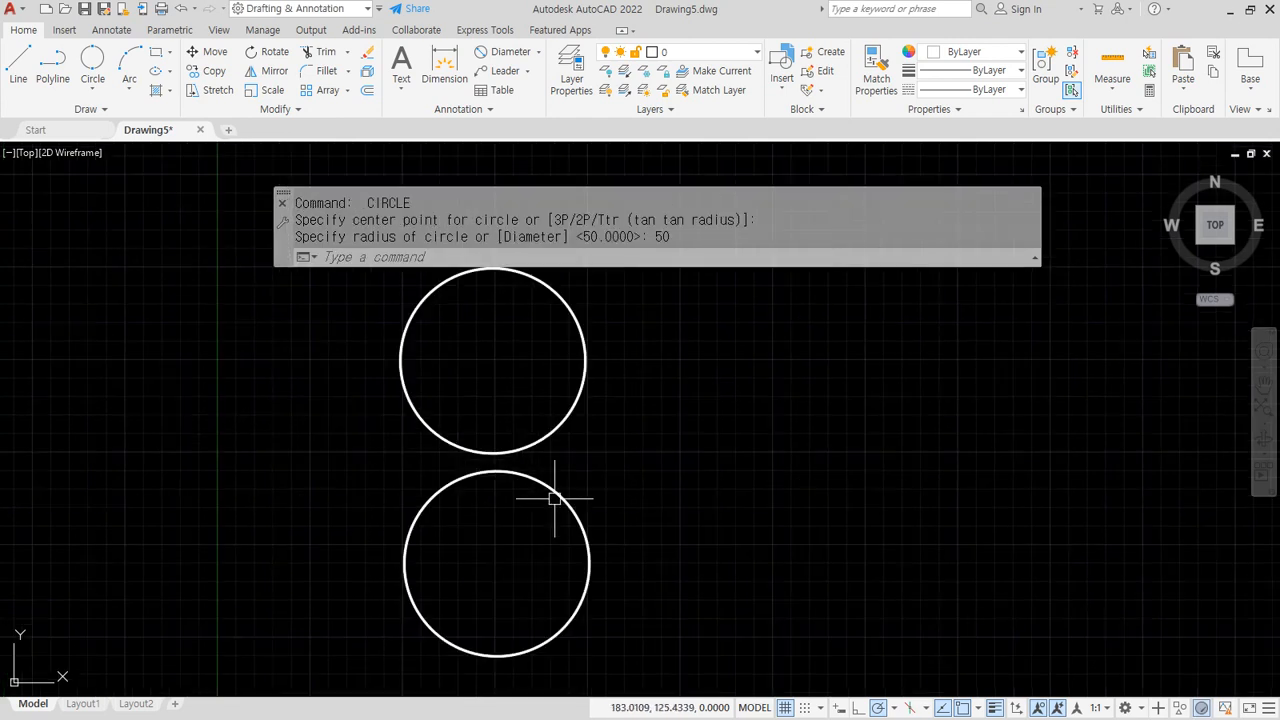
{"action": "mouse_move", "coordinate": [493, 511]}
{"action": "left_mouse_down"}
{"action": "mouse_move", "coordinate": [475, 485]}
{"action": "mouse_move", "coordinate": [583, 449]}
{"action": "mouse_move", "coordinate": [430, 512]}
{"action": "mouse_move", "coordinate": [580, 535]}
{"action": "mouse_move", "coordinate": [468, 424]}
{"action": "mouse_move", "coordinate": [580, 410]}
{"action": "left_mouse_up"}
{"action": "left_click", "coordinate": [669, 451]}
{"action": "left_click", "coordinate": [650, 480]}
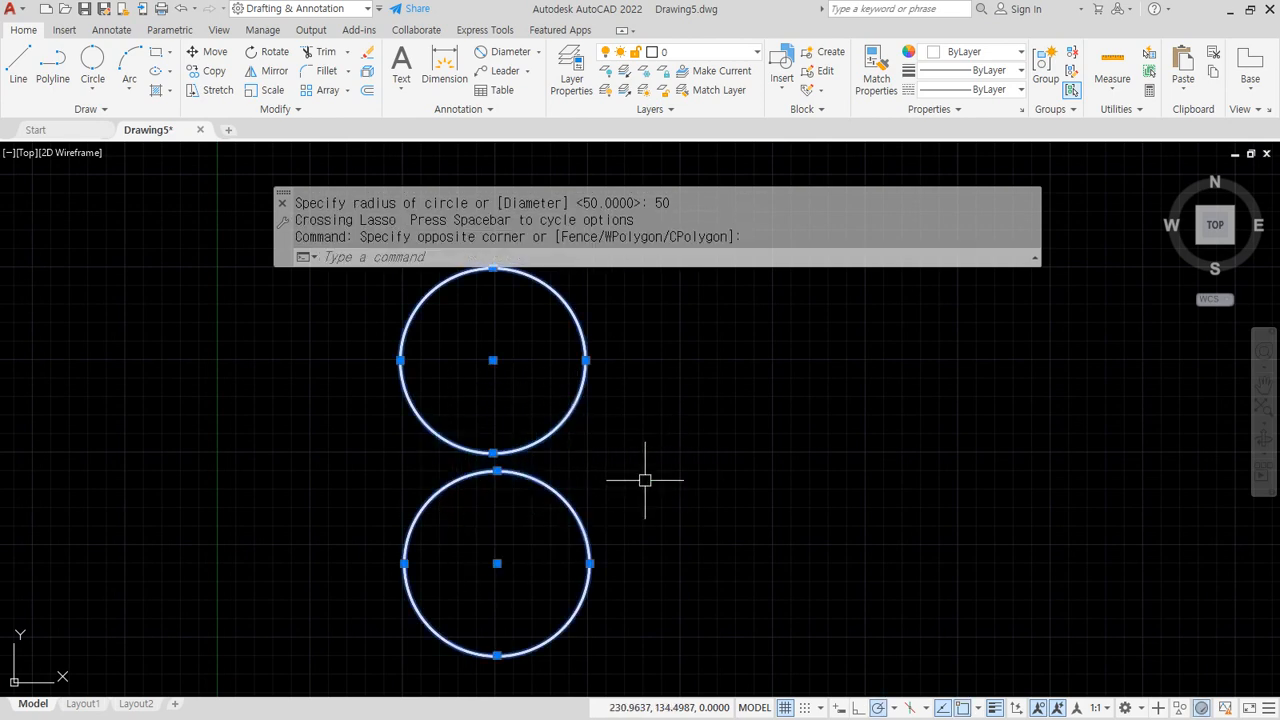
{"action": "key", "text": "Escape"}
{"action": "key", "text": "Escape"}
{"action": "scroll", "coordinate": [574, 443], "scroll_direction": "down", "scroll_amount": 2}
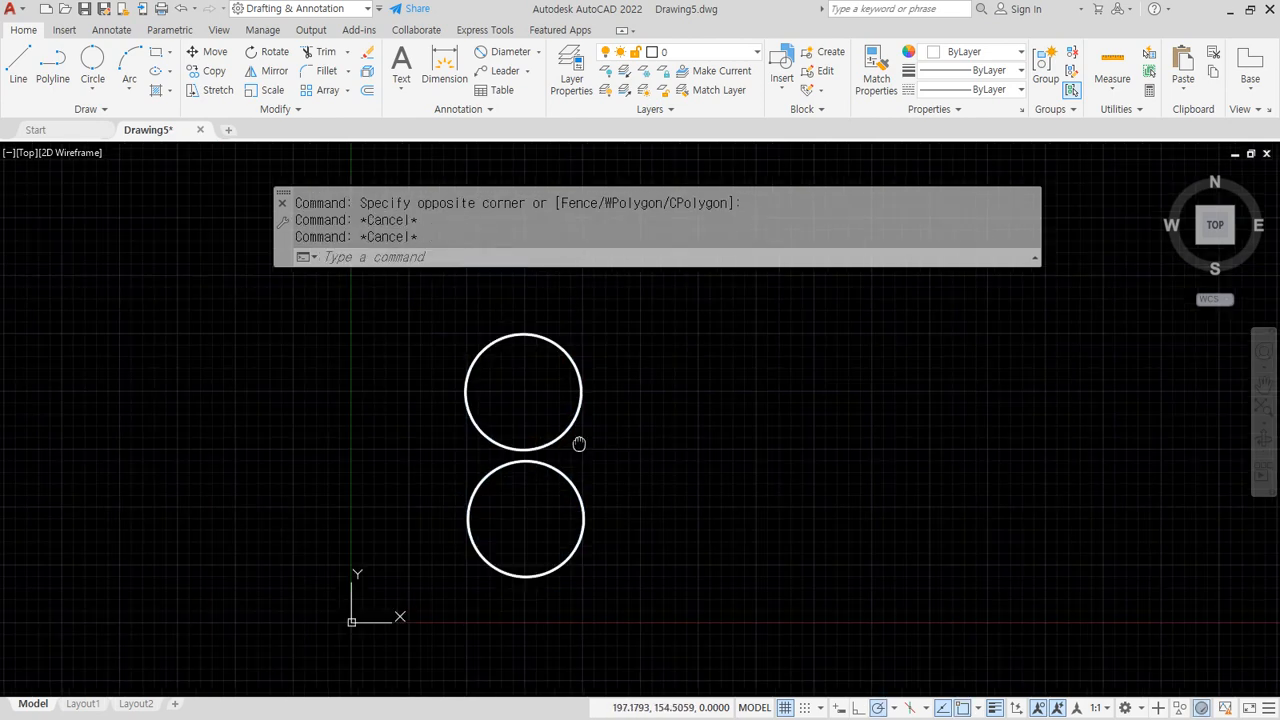
{"action": "middle_click_drag", "start_coordinate": [580, 446], "coordinate": [623, 436]}
Draw the first radius-150 Ttr circle tangent to the upper and lower small circles
{"action": "type", "text": "c"}
{"action": "key", "text": "Return"}
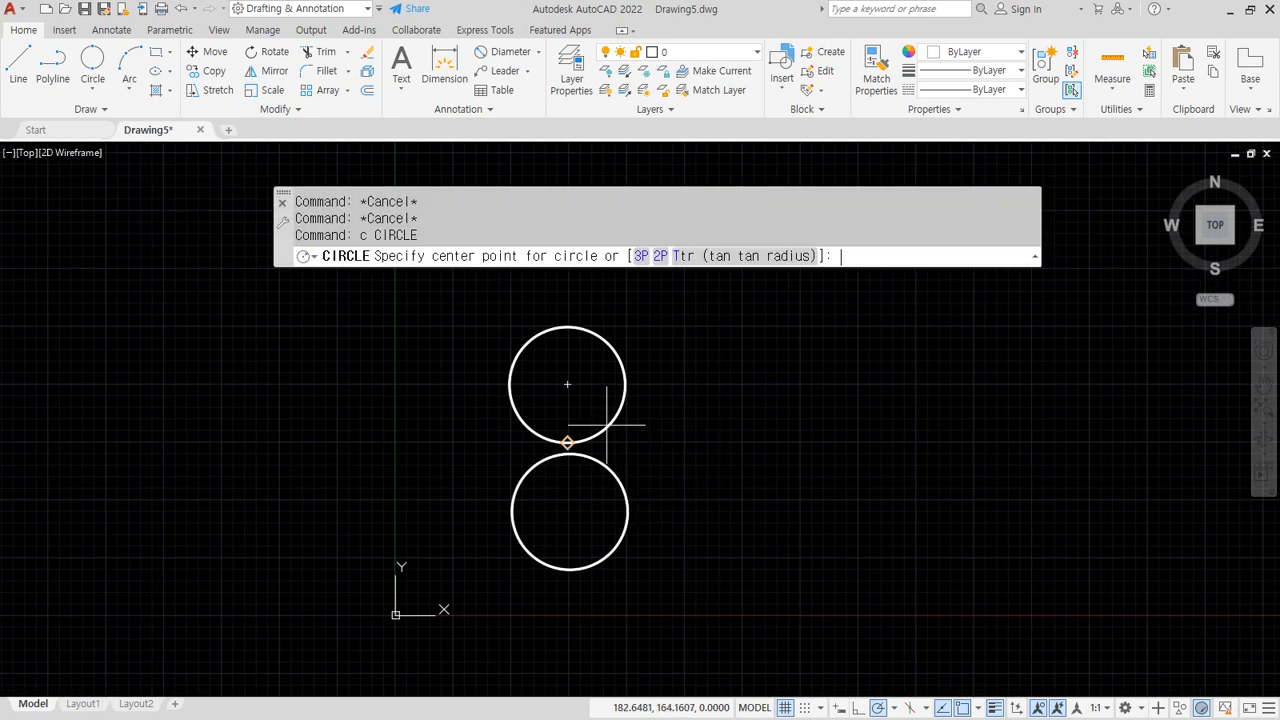
{"action": "type", "text": "t"}
{"action": "key", "text": "Return"}
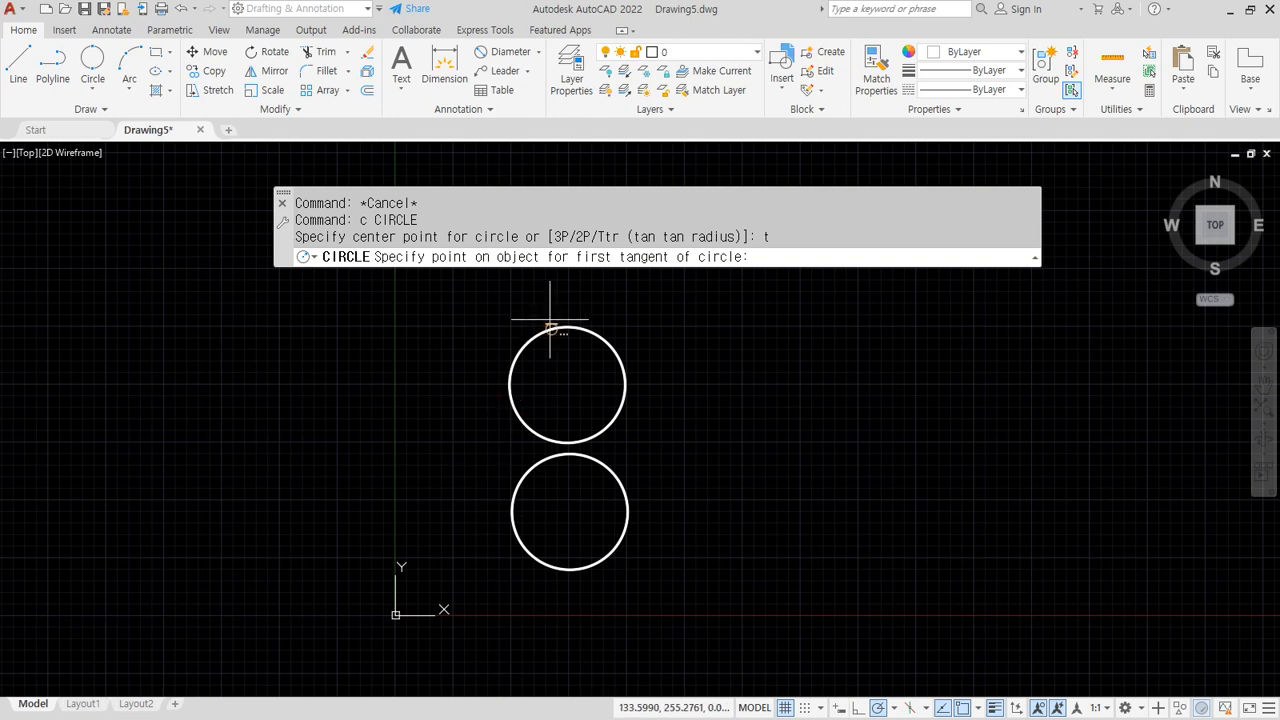
{"action": "mouse_move", "coordinate": [598, 294]}
{"action": "left_mouse_down"}
{"action": "mouse_move", "coordinate": [534, 354]}
{"action": "mouse_move", "coordinate": [527, 562]}
{"action": "mouse_move", "coordinate": [557, 600]}
{"action": "left_mouse_up"}
{"action": "mouse_move", "coordinate": [478, 291]}
{"action": "left_mouse_down"}
{"action": "mouse_move", "coordinate": [505, 410]}
{"action": "mouse_move", "coordinate": [600, 481]}
{"action": "left_mouse_up"}
{"action": "mouse_move", "coordinate": [660, 412]}
{"action": "left_mouse_down"}
{"action": "mouse_move", "coordinate": [556, 452]}
{"action": "mouse_move", "coordinate": [476, 525]}
{"action": "left_mouse_up"}
{"action": "mouse_move", "coordinate": [481, 292]}
{"action": "left_mouse_down"}
{"action": "mouse_move", "coordinate": [525, 430]}
{"action": "mouse_move", "coordinate": [460, 583]}
{"action": "left_mouse_up"}
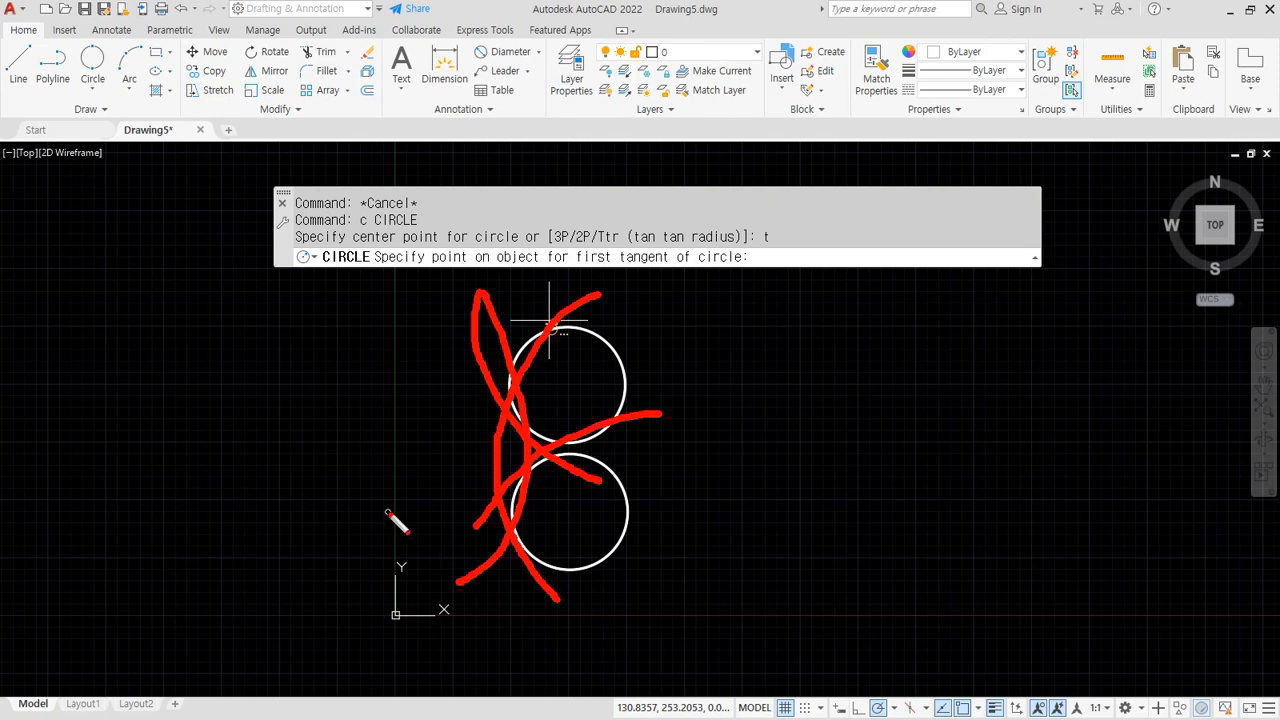
{"action": "key", "text": "Escape"}
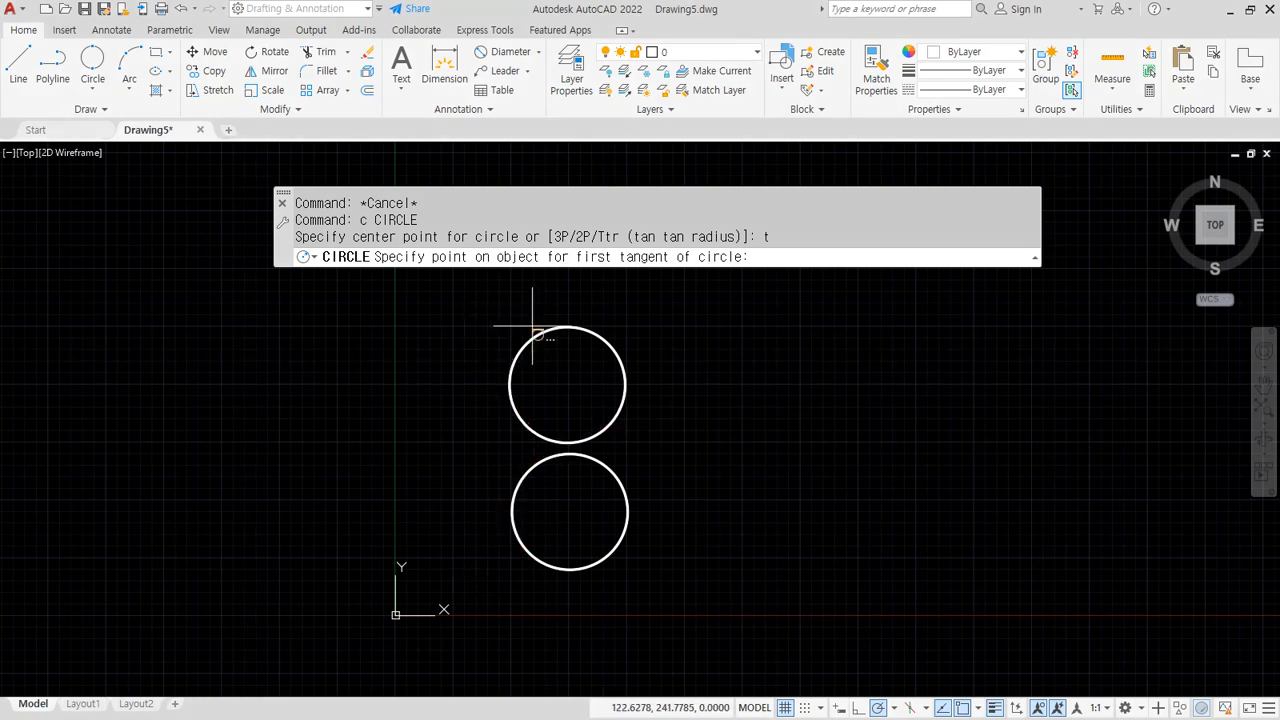
{"action": "left_click", "coordinate": [529, 337]}
{"action": "left_click", "coordinate": [543, 563]}
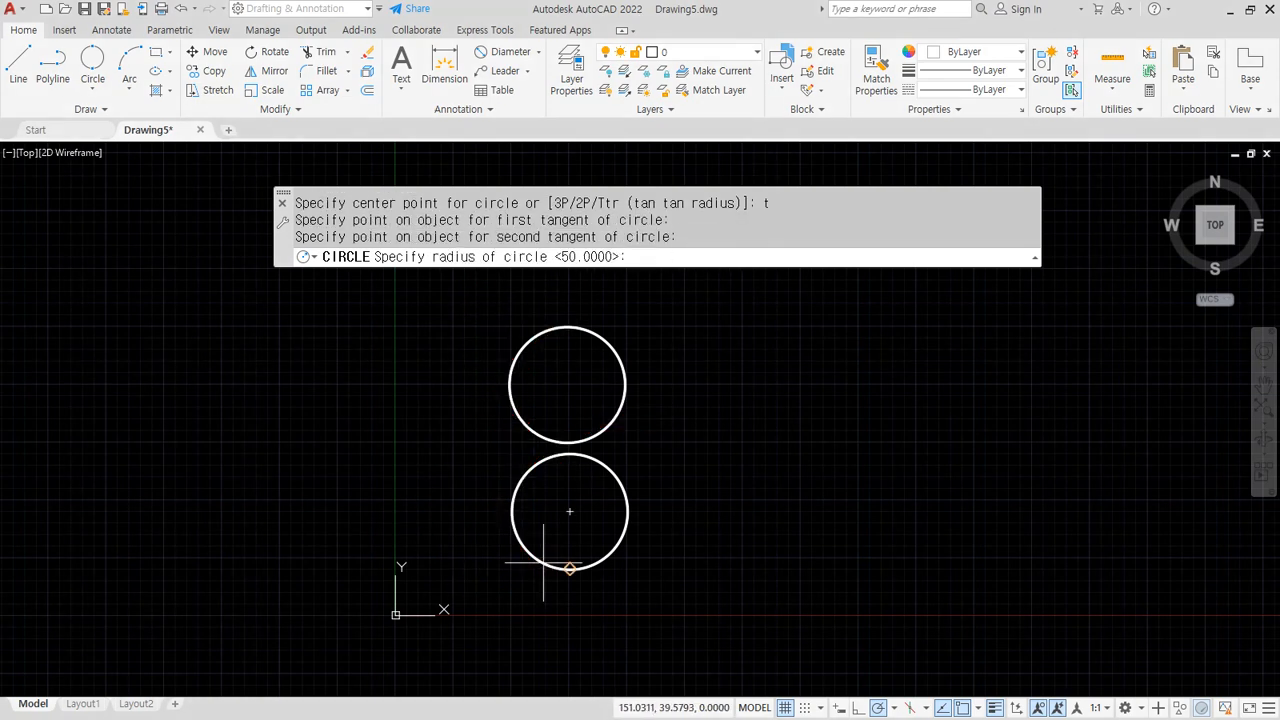
{"action": "type", "text": "150"}
{"action": "key", "text": "Return"}
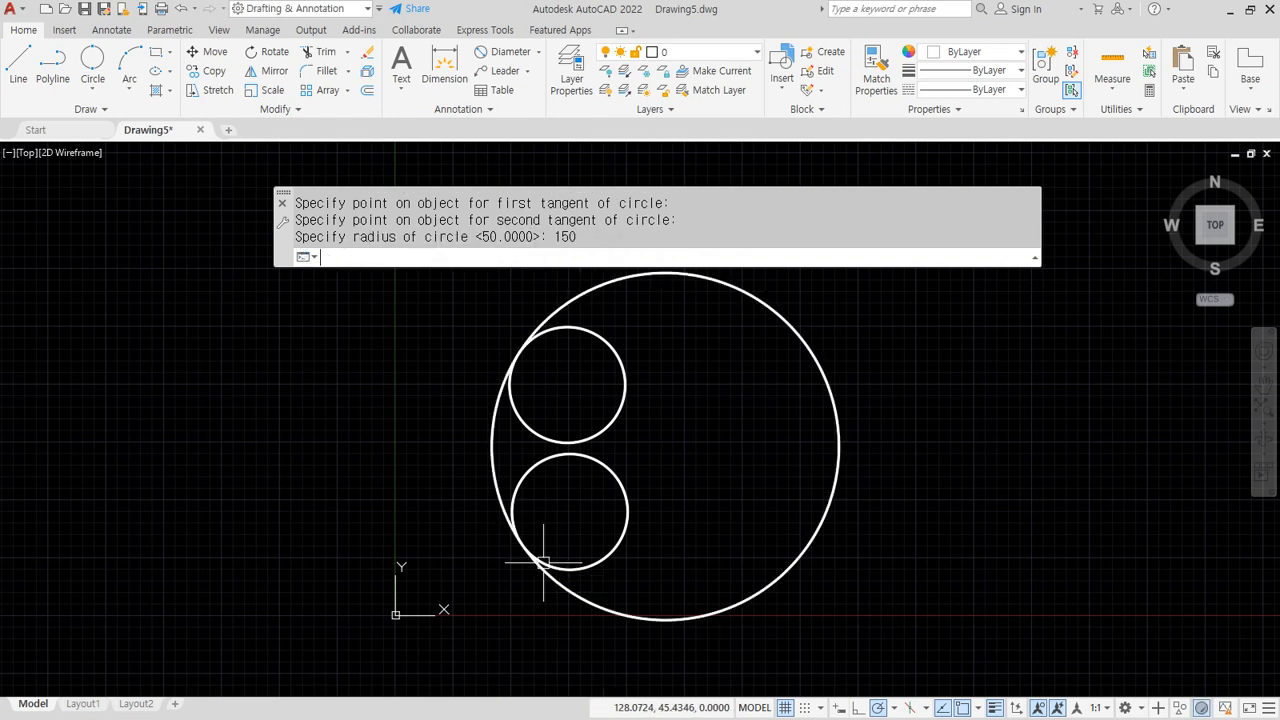
Add a second radius-150 Ttr circle tangent to both small circles
{"action": "type", "text": "c"}
{"action": "key", "text": "Return"}
{"action": "type", "text": "t"}
{"action": "key", "text": "Return"}
{"action": "left_click", "coordinate": [514, 409]}
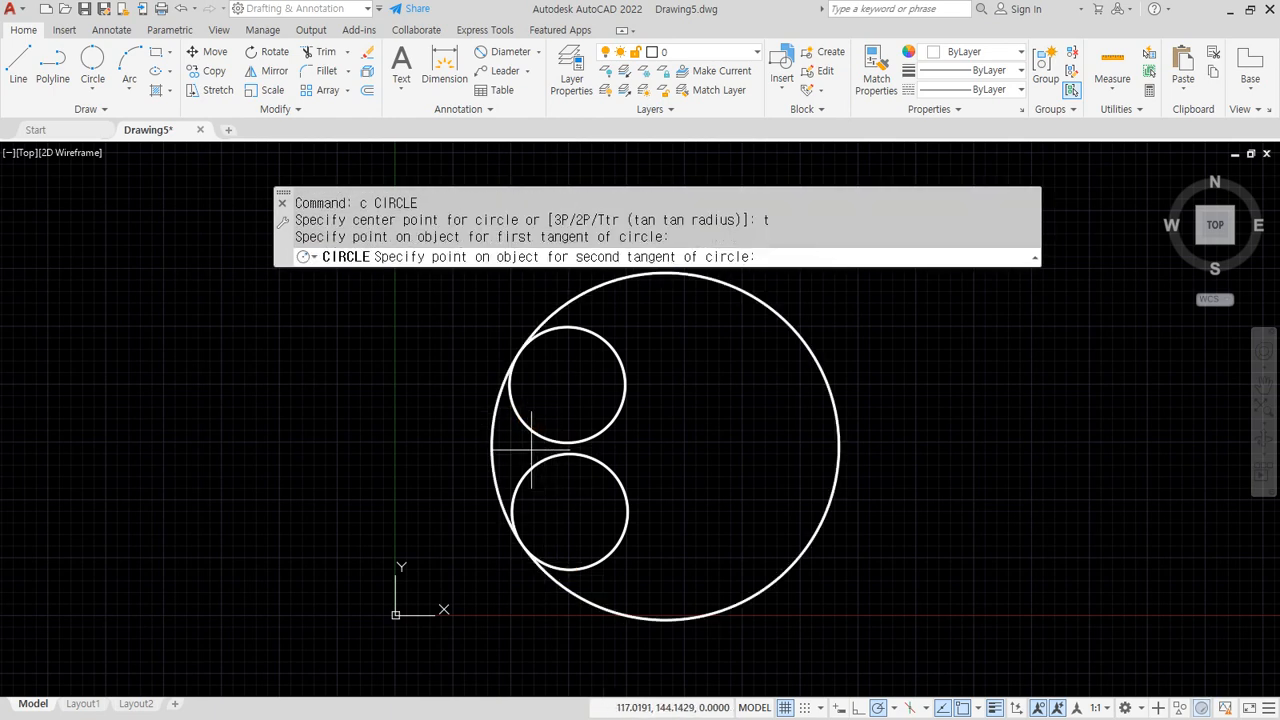
{"action": "left_click", "coordinate": [553, 460]}
{"action": "type", "text": "150"}
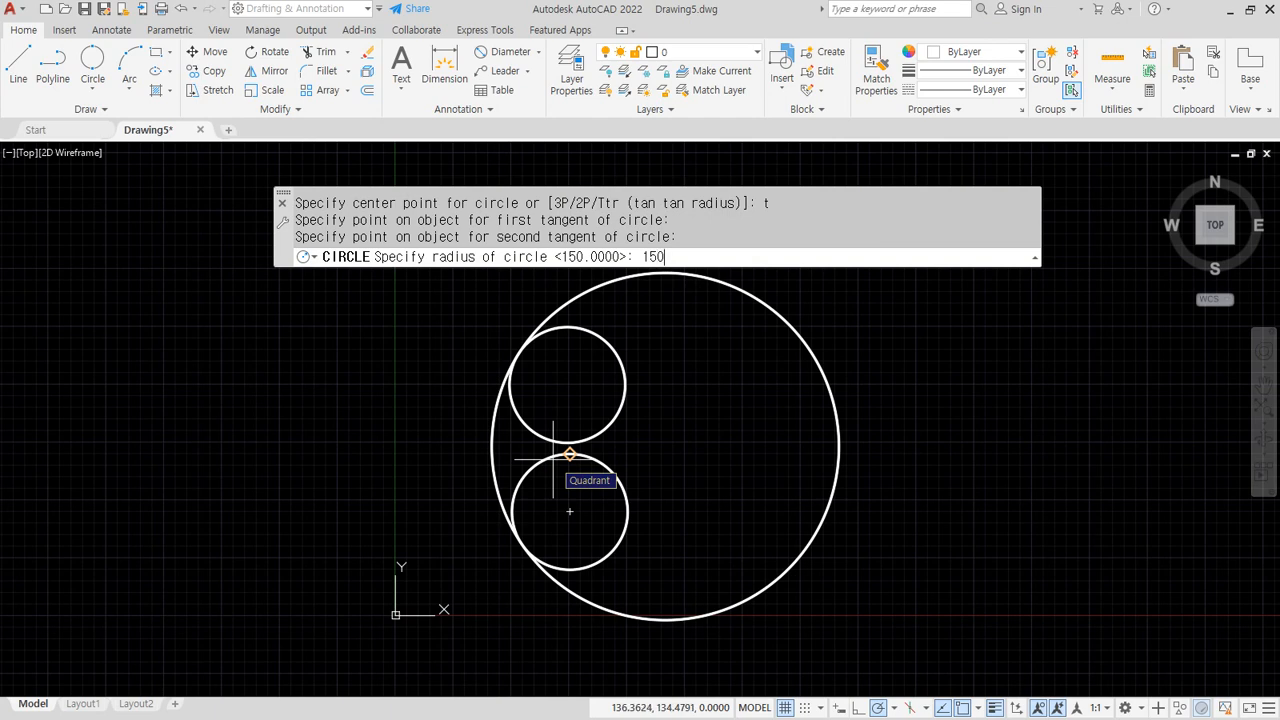
{"action": "key", "text": "Return"}
Add the third and fourth radius-150 Ttr circles tangent to both small circles
{"action": "type", "text": "c"}
{"action": "key", "text": "Return"}
{"action": "type", "text": "t"}
{"action": "key", "text": "Return"}
{"action": "scroll", "coordinate": [530, 474], "scroll_direction": "up", "scroll_amount": 2}
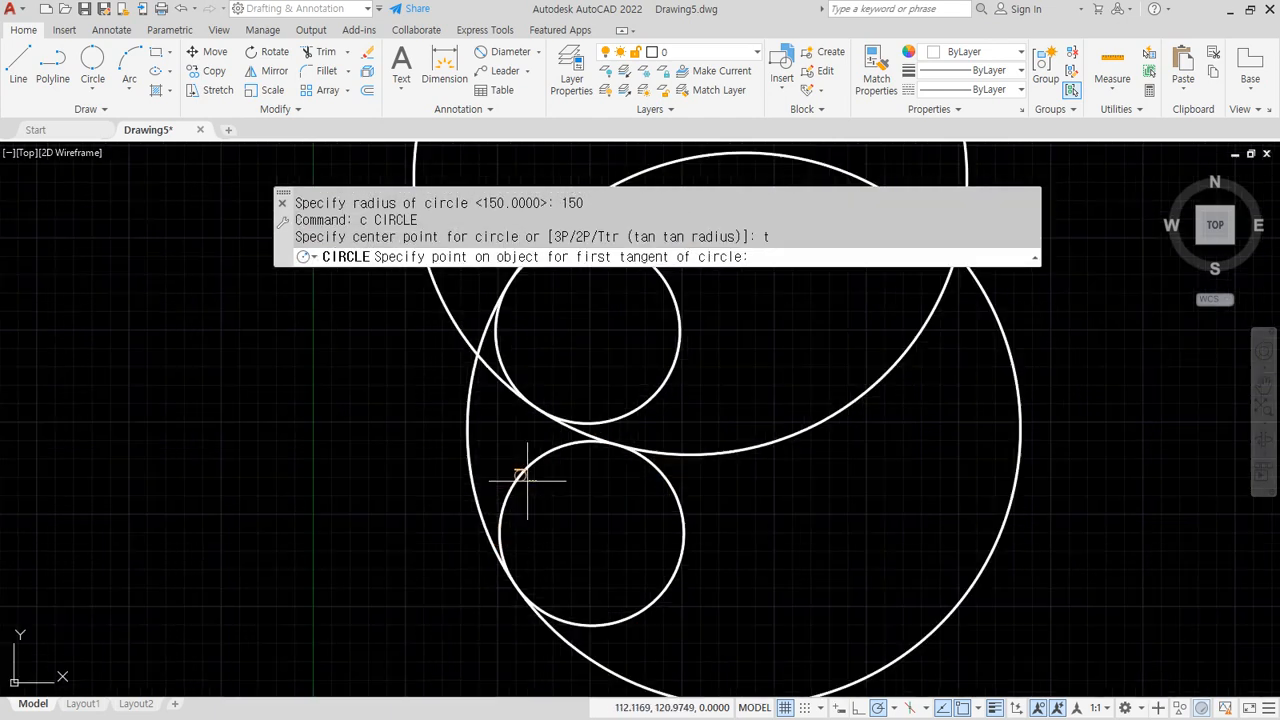
{"action": "left_click", "coordinate": [522, 476]}
{"action": "left_click", "coordinate": [587, 424]}
{"action": "key", "text": "Return"}
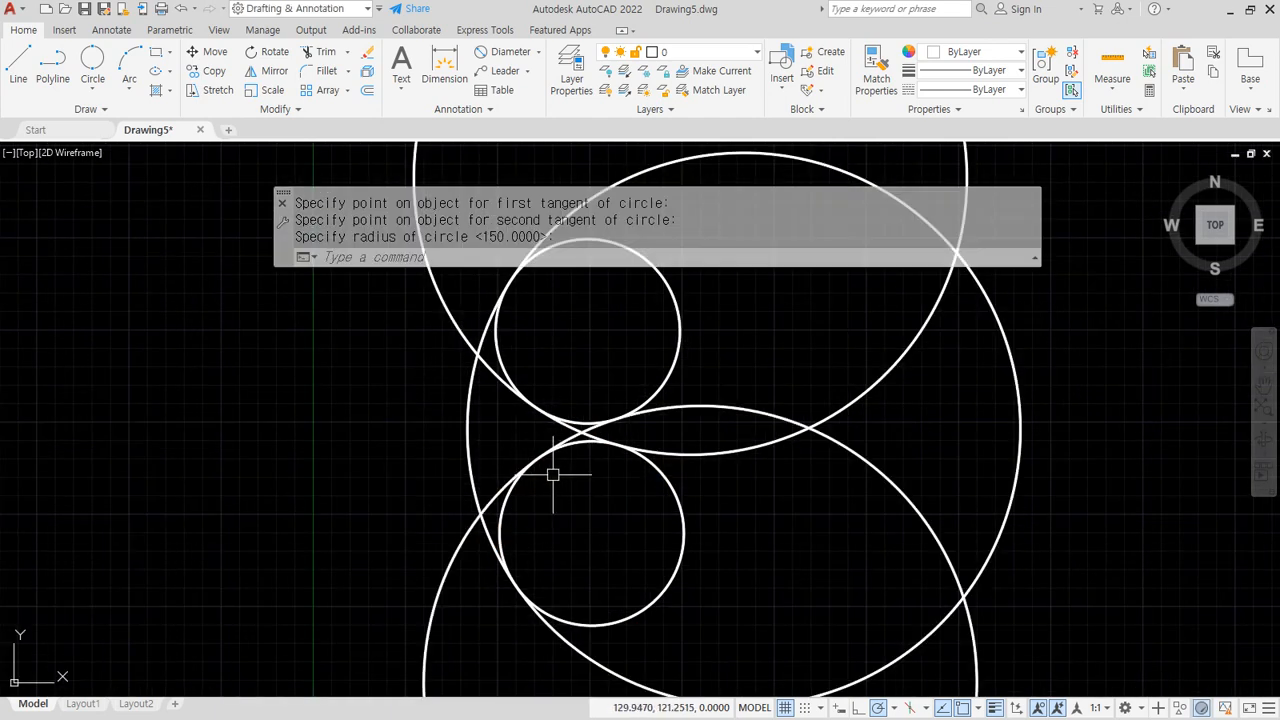
{"action": "type", "text": "c"}
{"action": "key", "text": "Return"}
{"action": "type", "text": "t"}
{"action": "key", "text": "Return"}
{"action": "left_click", "coordinate": [507, 368]}
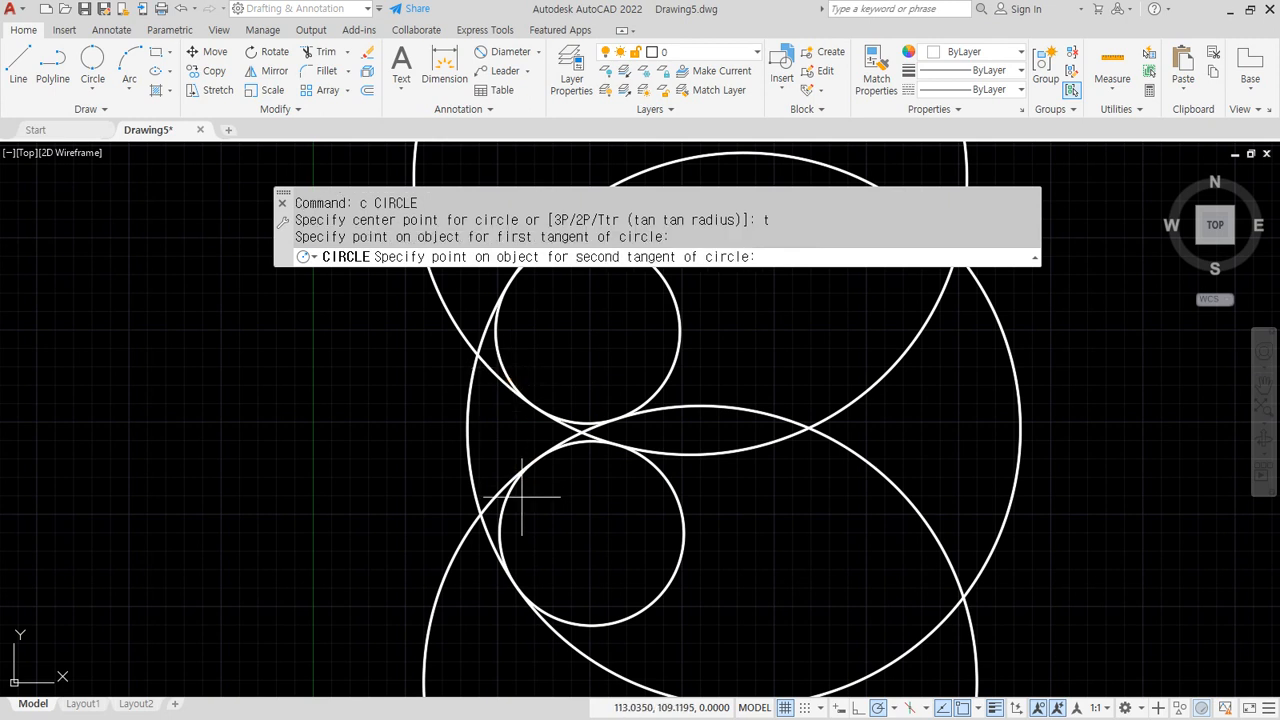
{"action": "left_click", "coordinate": [503, 525]}
{"action": "key", "text": "Return"}
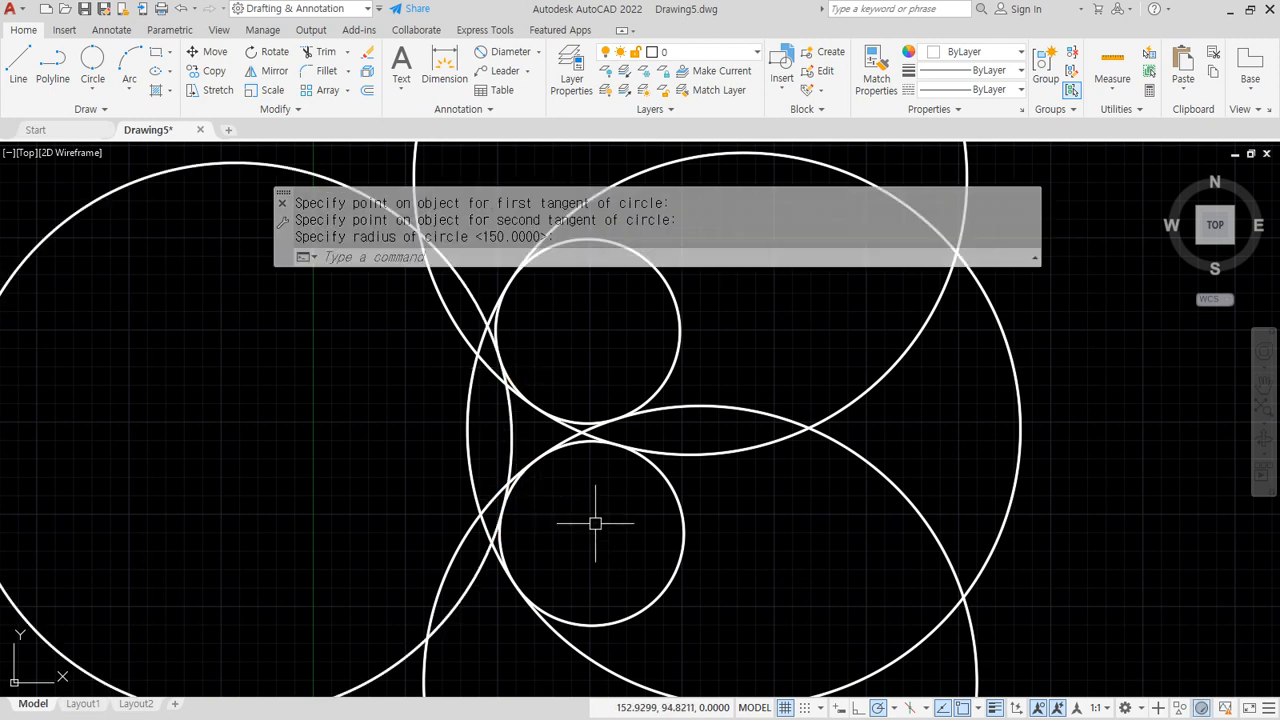
{"action": "left_click_drag", "start_coordinate": [488, 280], "coordinate": [465, 535]}
{"action": "mouse_move", "coordinate": [432, 320]}
{"action": "left_mouse_down"}
{"action": "mouse_move", "coordinate": [592, 463]}
{"action": "mouse_move", "coordinate": [470, 540]}
{"action": "left_mouse_up"}
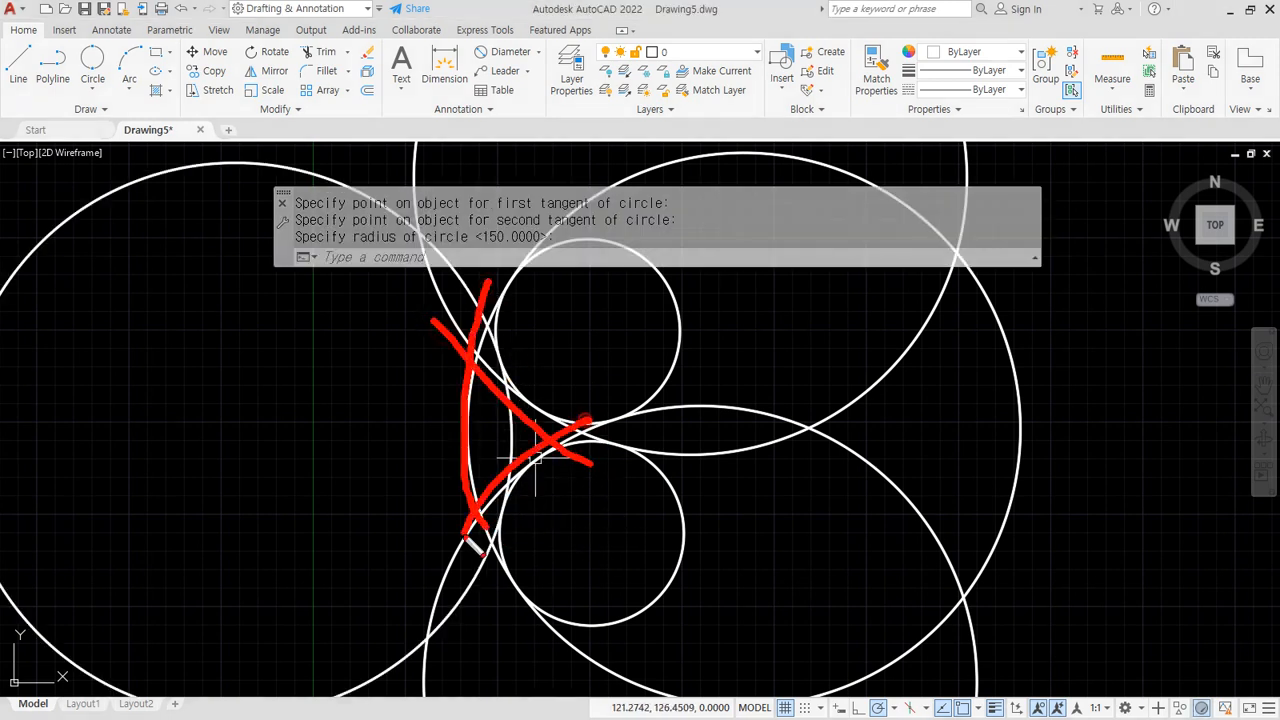
{"action": "key", "text": "Escape"}
{"action": "scroll", "coordinate": [624, 464], "scroll_direction": "down", "scroll_amount": 2}
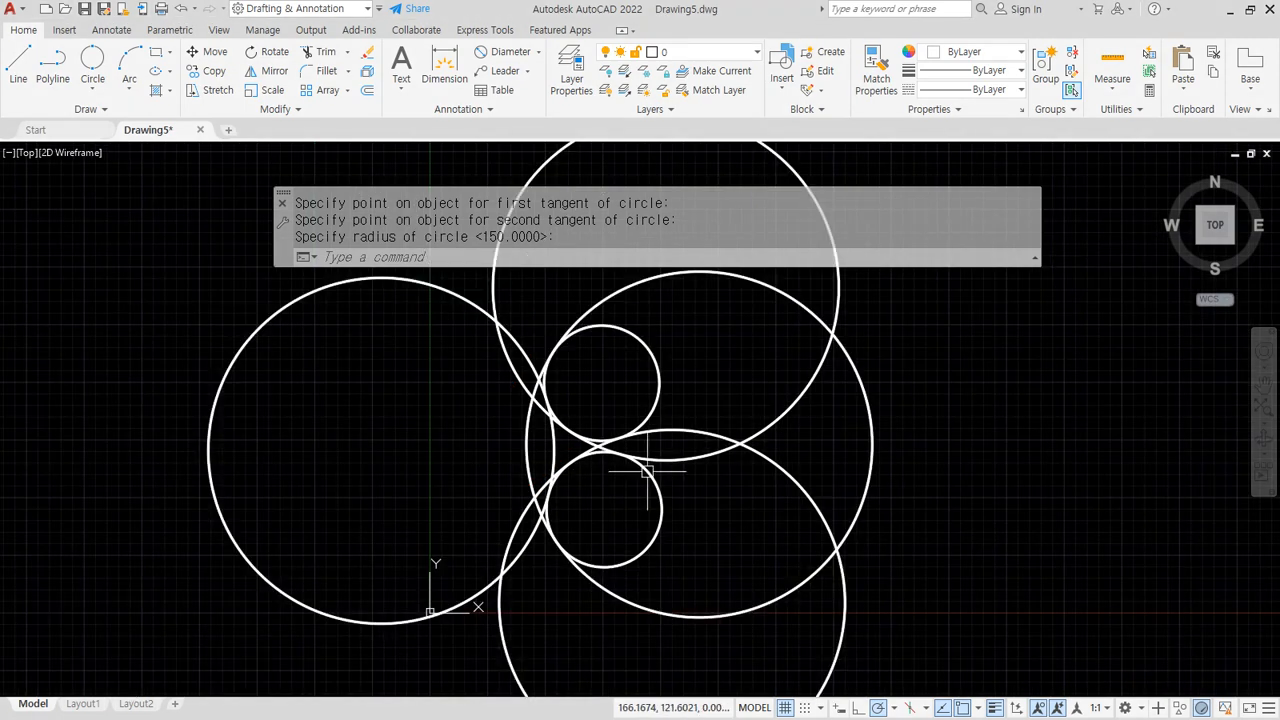
{"action": "mouse_move", "coordinate": [615, 293]}
{"action": "left_mouse_down"}
{"action": "mouse_move", "coordinate": [630, 306]}
{"action": "mouse_move", "coordinate": [681, 543]}
{"action": "mouse_move", "coordinate": [652, 601]}
{"action": "left_mouse_up"}
{"action": "mouse_move", "coordinate": [693, 333]}
{"action": "left_mouse_down"}
{"action": "mouse_move", "coordinate": [658, 484]}
{"action": "mouse_move", "coordinate": [686, 561]}
{"action": "left_mouse_up"}
{"action": "left_click_drag", "start_coordinate": [545, 478], "coordinate": [690, 432]}
{"action": "left_click_drag", "start_coordinate": [710, 365], "coordinate": [697, 515]}
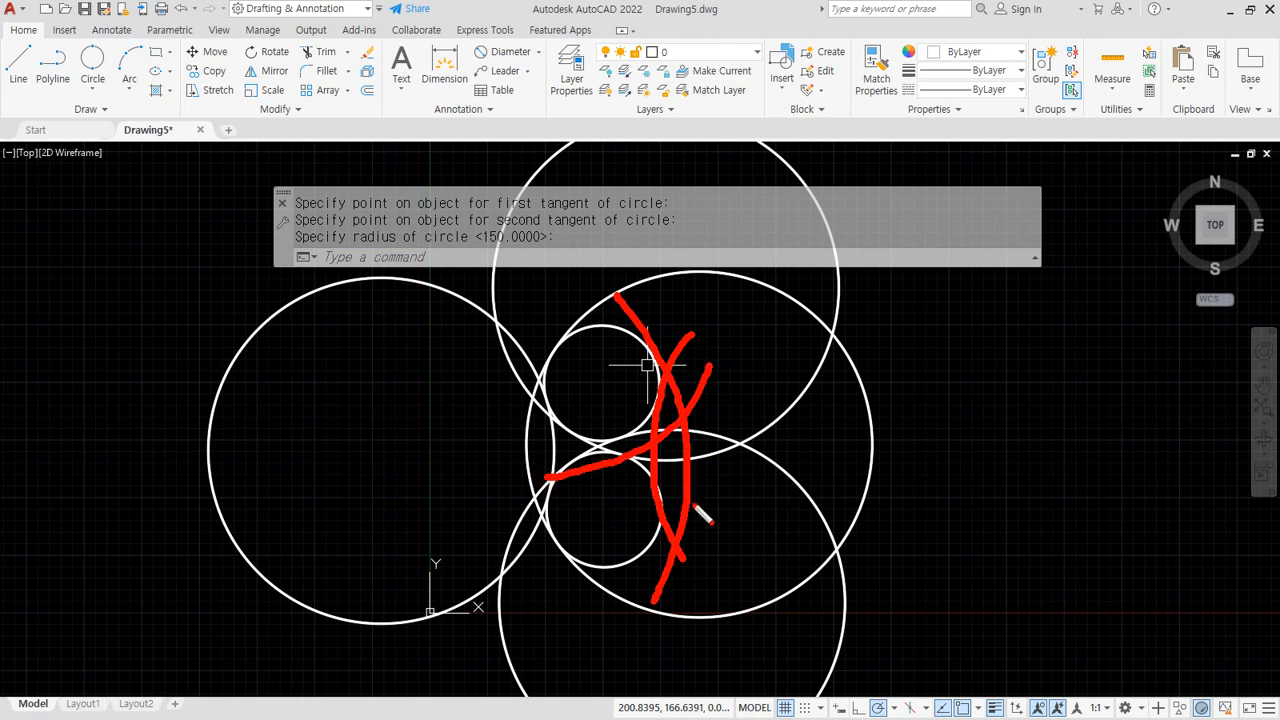
{"action": "left_click_drag", "start_coordinate": [650, 443], "coordinate": [493, 449]}
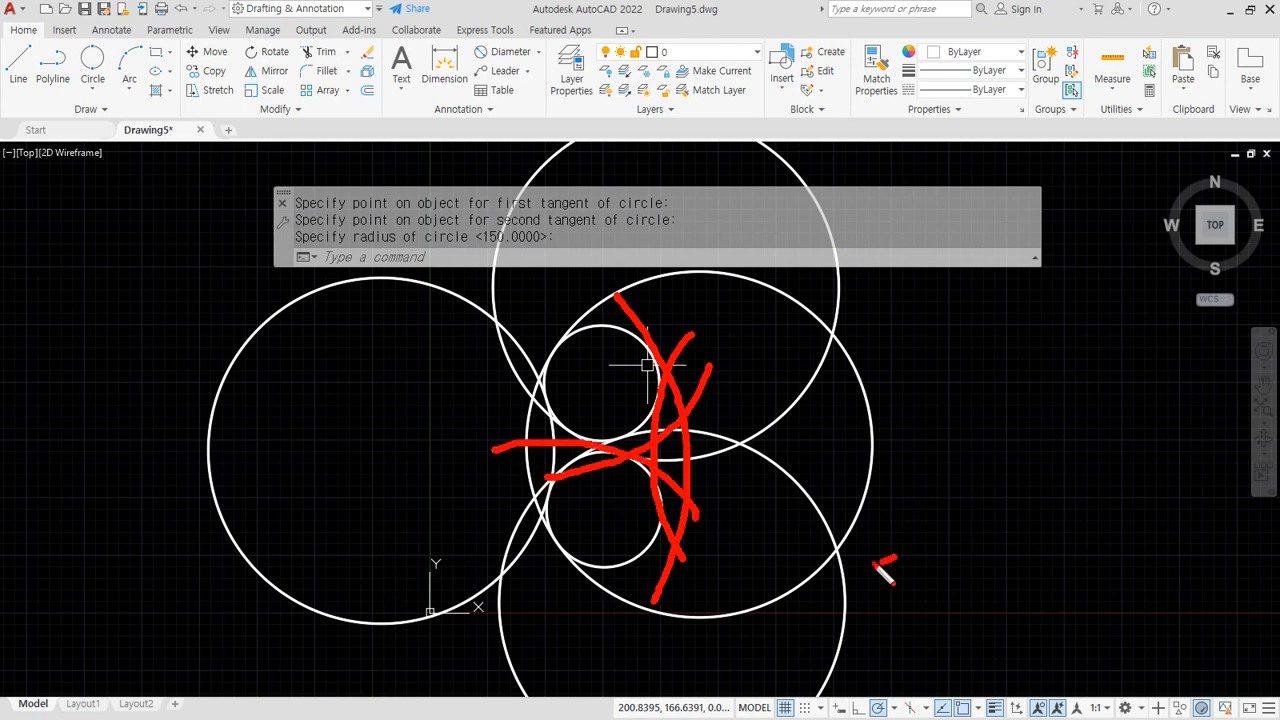
{"action": "mouse_move", "coordinate": [884, 571]}
{"action": "left_mouse_down"}
{"action": "mouse_move", "coordinate": [914, 357]}
{"action": "mouse_move", "coordinate": [862, 532]}
{"action": "left_mouse_up"}
{"action": "key", "text": "Escape"}
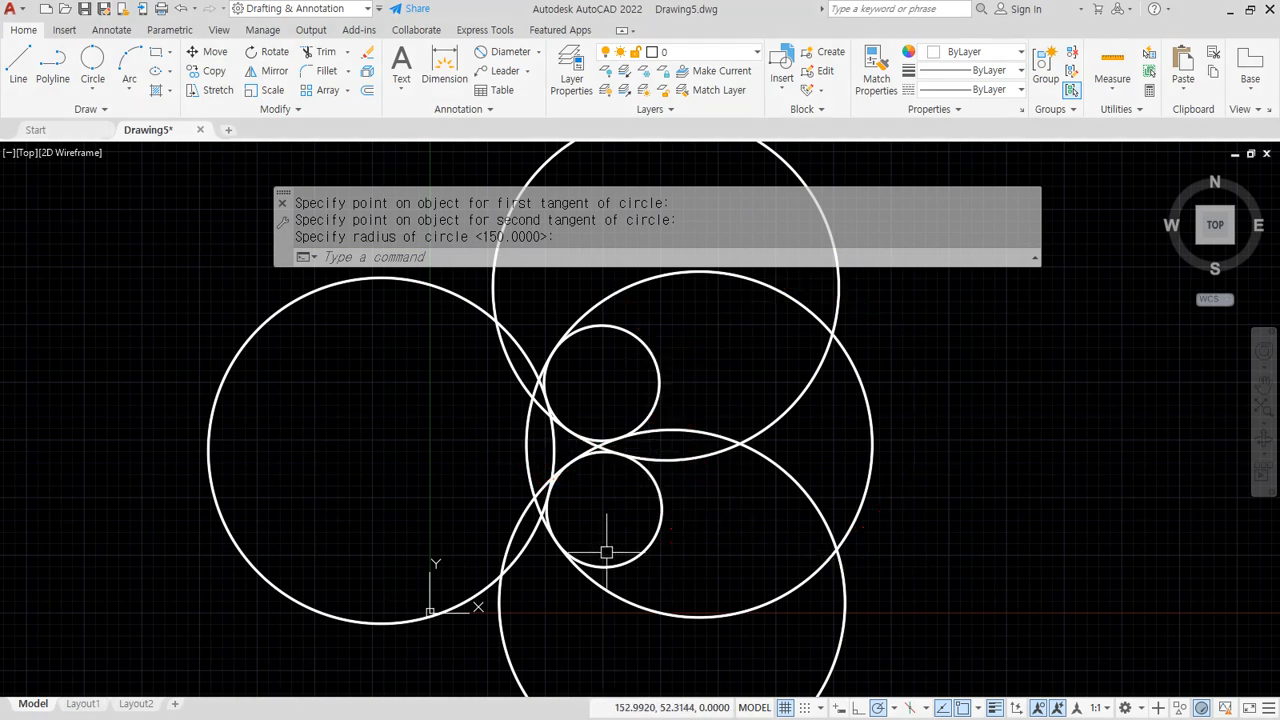
{"action": "mouse_move", "coordinate": [668, 620]}
{"action": "left_mouse_down"}
{"action": "mouse_move", "coordinate": [580, 363]}
{"action": "mouse_move", "coordinate": [655, 610]}
{"action": "mouse_move", "coordinate": [612, 604]}
{"action": "left_mouse_up"}
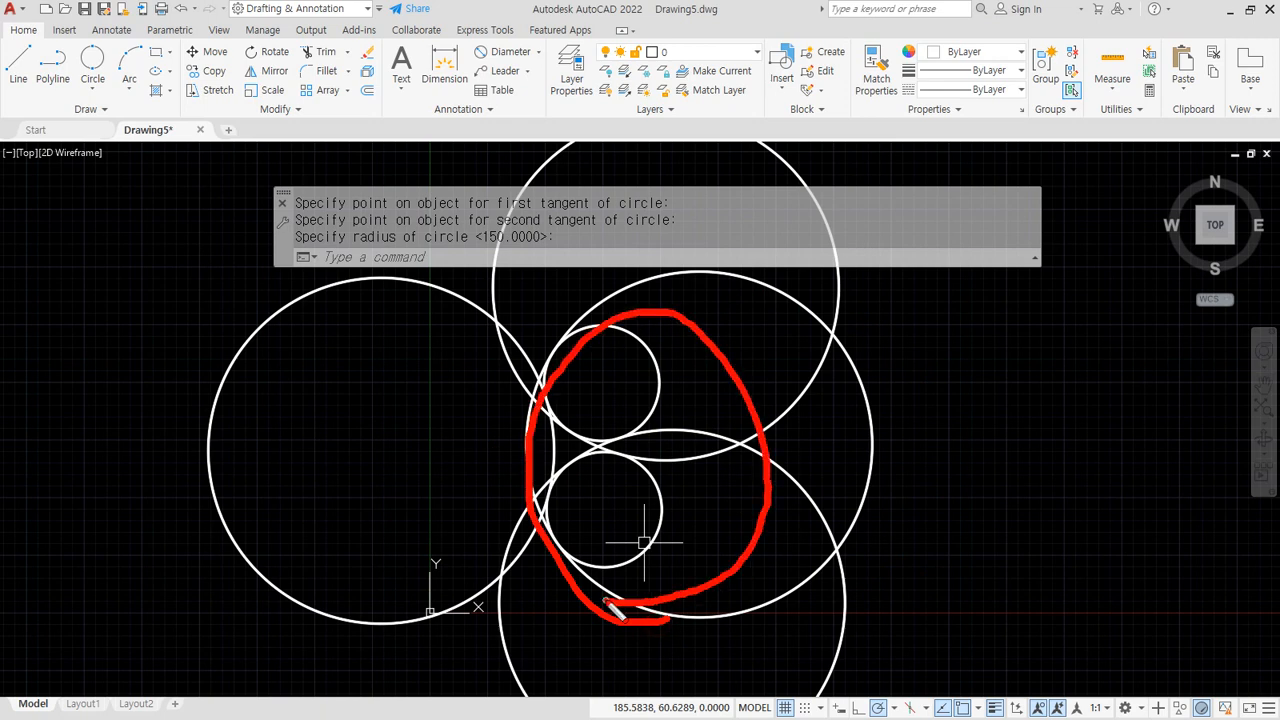
{"action": "mouse_move", "coordinate": [612, 606]}
{"action": "left_mouse_down"}
{"action": "mouse_move", "coordinate": [548, 455]}
{"action": "mouse_move", "coordinate": [655, 630]}
{"action": "mouse_move", "coordinate": [712, 440]}
{"action": "mouse_move", "coordinate": [553, 410]}
{"action": "left_mouse_up"}
Mark horizontal and vertical guide lines across the upper and lower stacked circles
{"action": "scroll", "coordinate": [571, 376], "scroll_direction": "up", "scroll_amount": 2}
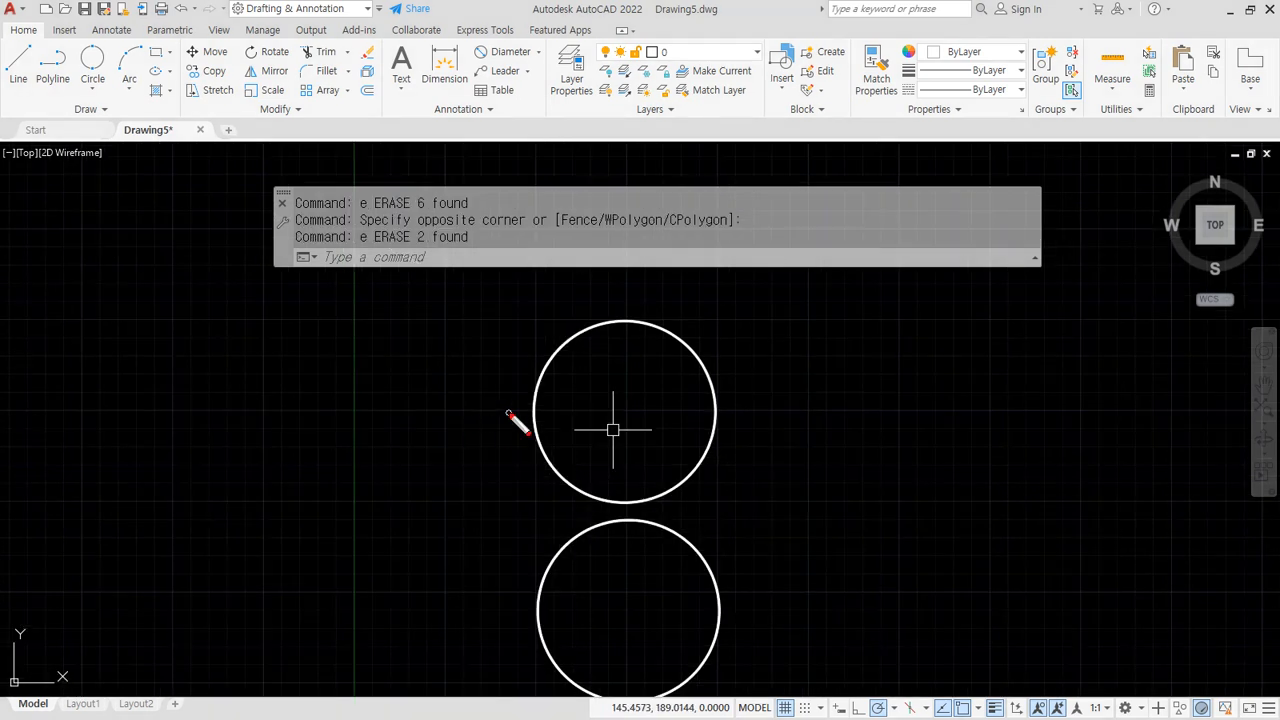
{"action": "left_click_drag", "start_coordinate": [513, 411], "coordinate": [787, 407]}
{"action": "left_click_drag", "start_coordinate": [610, 298], "coordinate": [597, 686]}
{"action": "left_click_drag", "start_coordinate": [494, 604], "coordinate": [801, 604]}
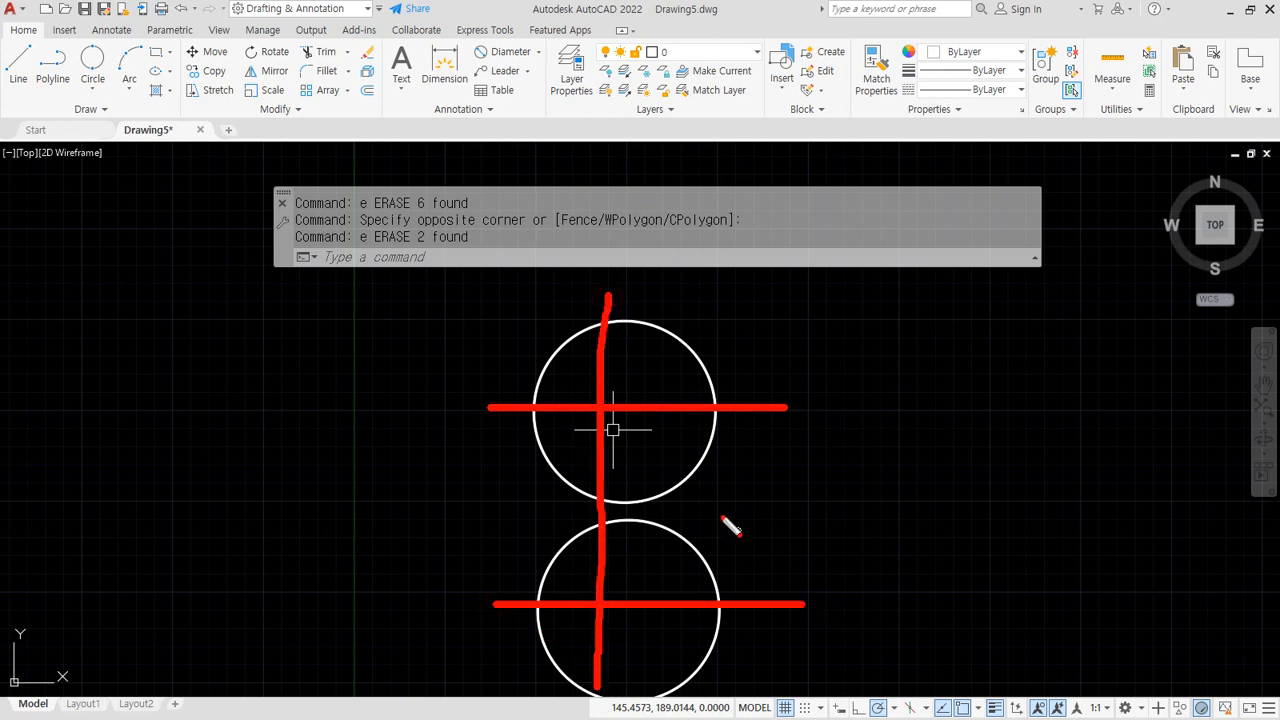
{"action": "key", "text": "e"}
{"action": "left_click_drag", "start_coordinate": [500, 403], "coordinate": [796, 404]}
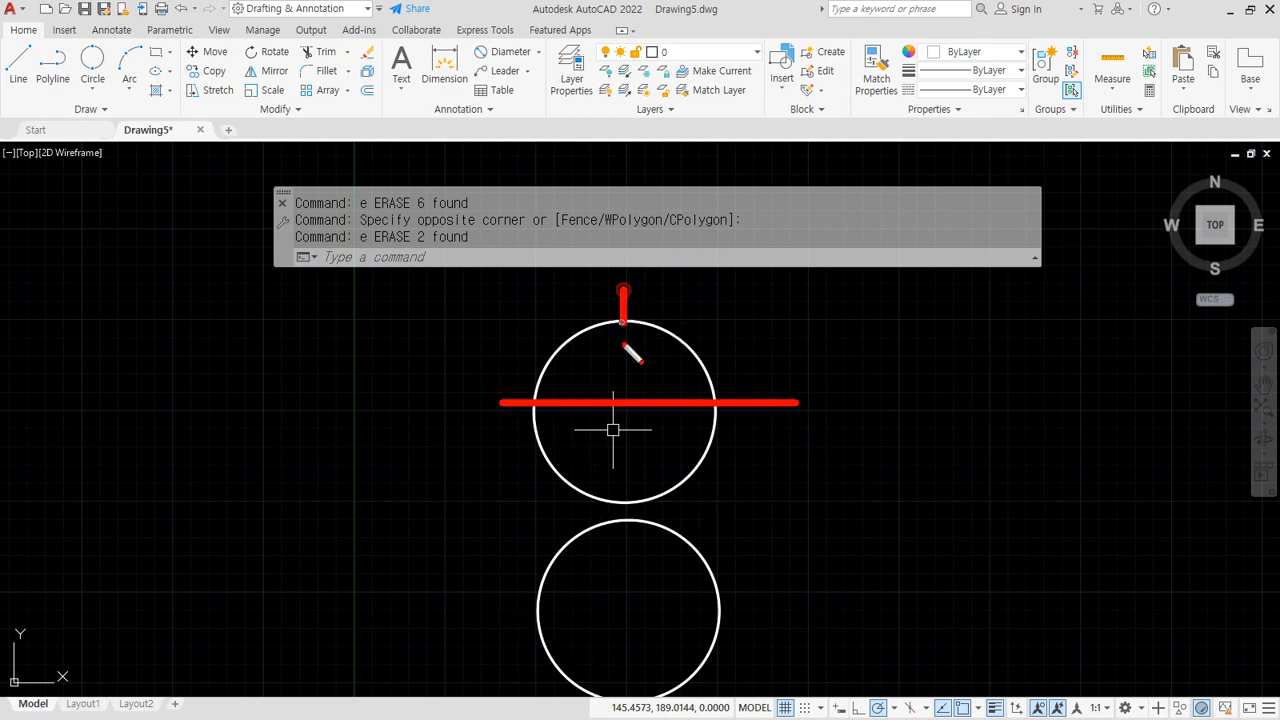
{"action": "left_click_drag", "start_coordinate": [625, 346], "coordinate": [620, 712]}
{"action": "left_click_drag", "start_coordinate": [501, 625], "coordinate": [935, 626]}
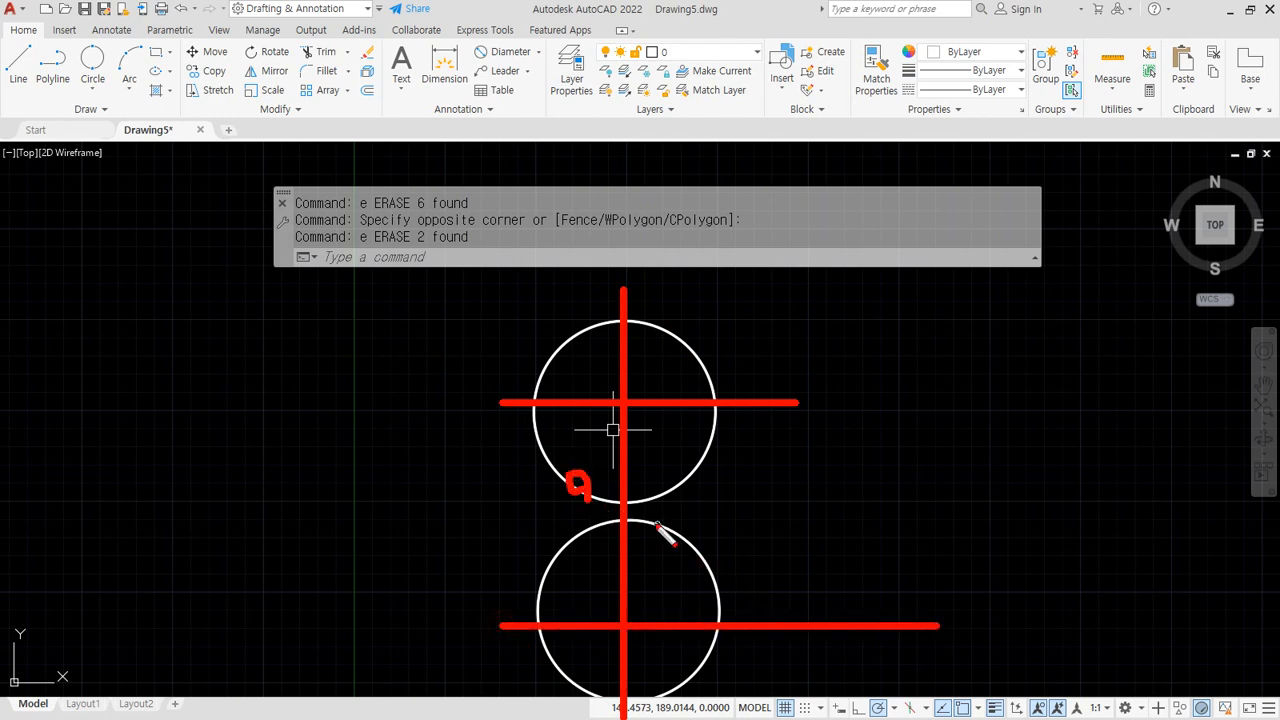
Draw the first radius-150 Ttr circle tangent to both stacked circles
{"action": "type", "text": "ec"}
{"action": "key", "text": "Return"}
{"action": "type", "text": "t"}
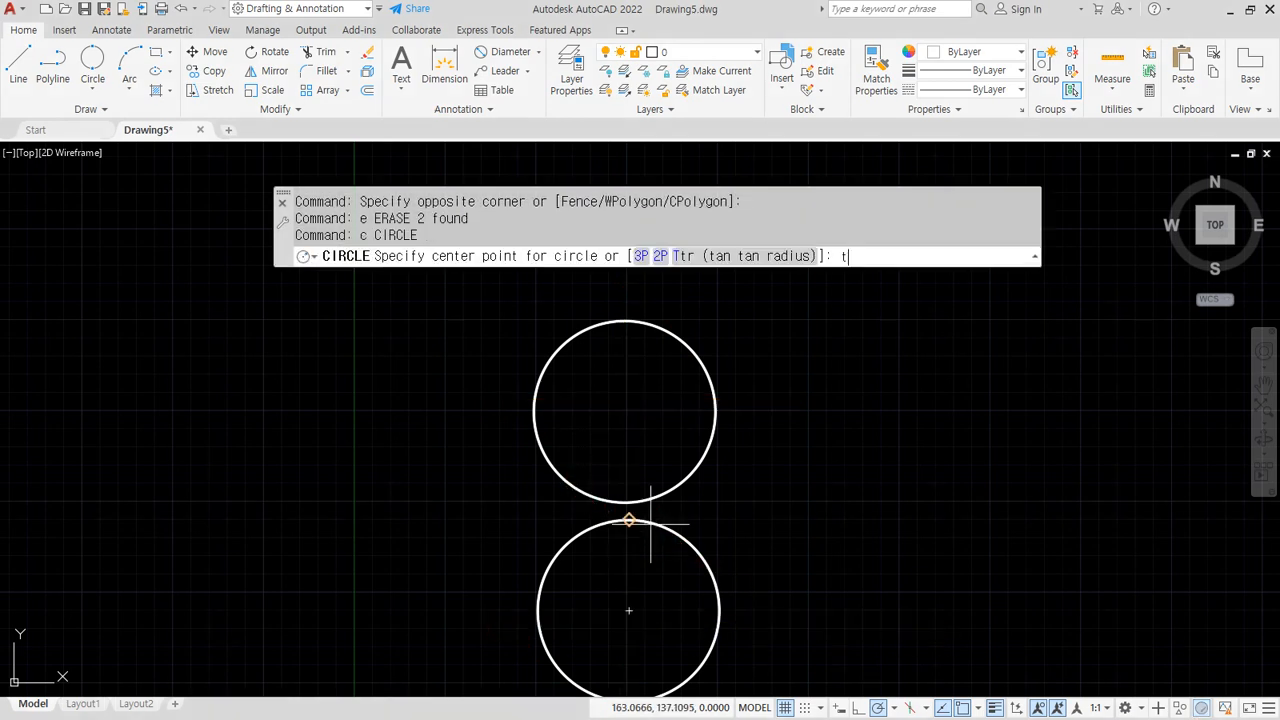
{"action": "key", "text": "Return"}
{"action": "left_click", "coordinate": [572, 474]}
{"action": "left_click", "coordinate": [618, 519]}
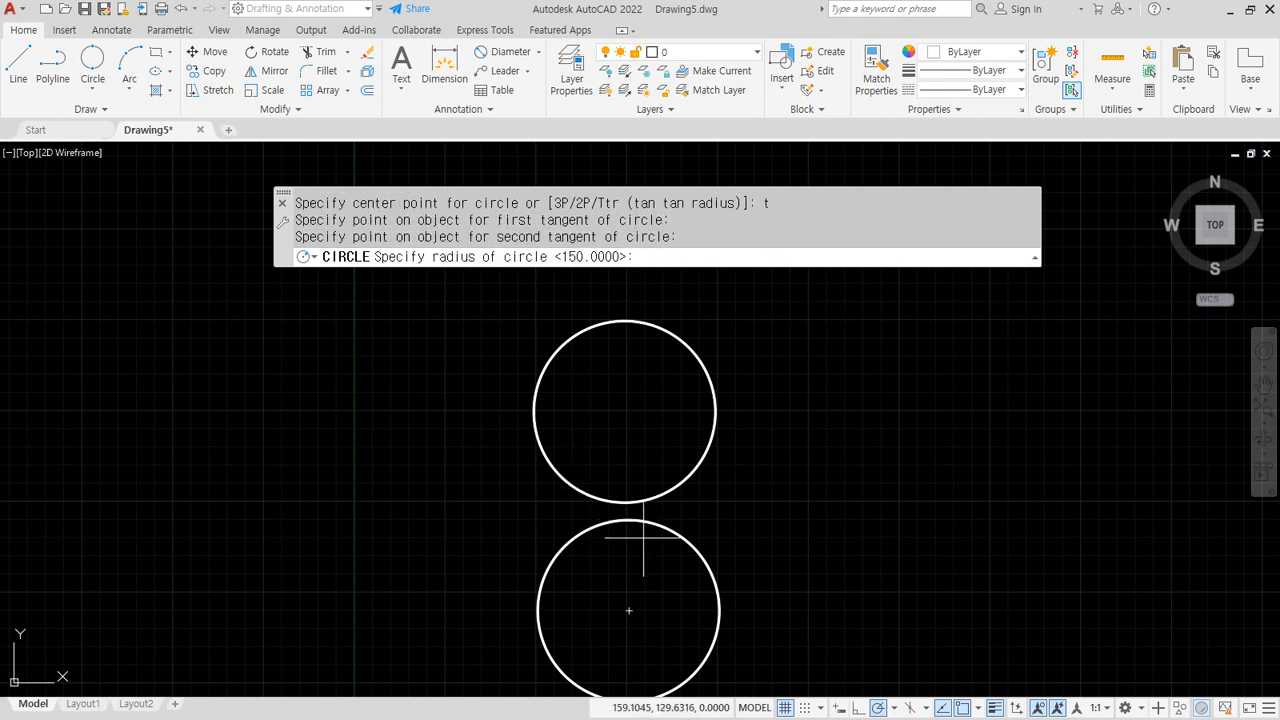
{"action": "key", "text": "Return"}
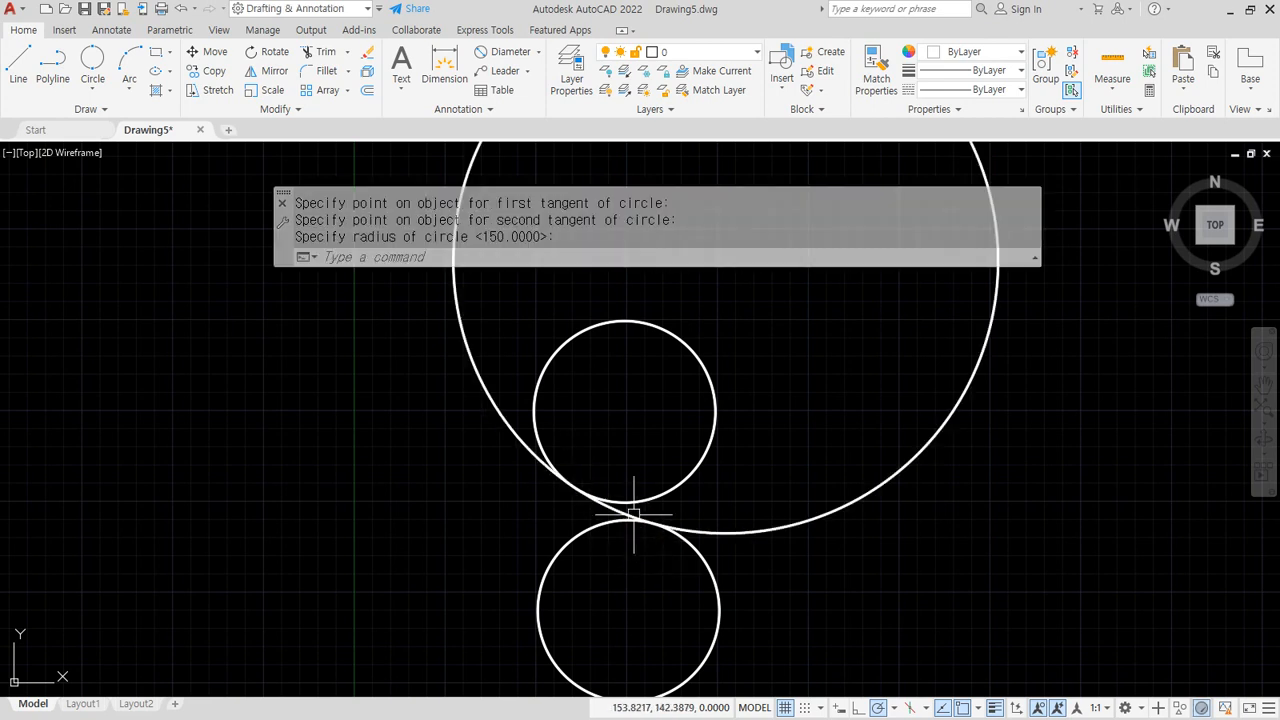
Add a second radius-150 Ttr circle tangent to the upper and lower circles
{"action": "type", "text": "c"}
{"action": "key", "text": "Return"}
{"action": "type", "text": "t"}
{"action": "key", "text": "Return"}
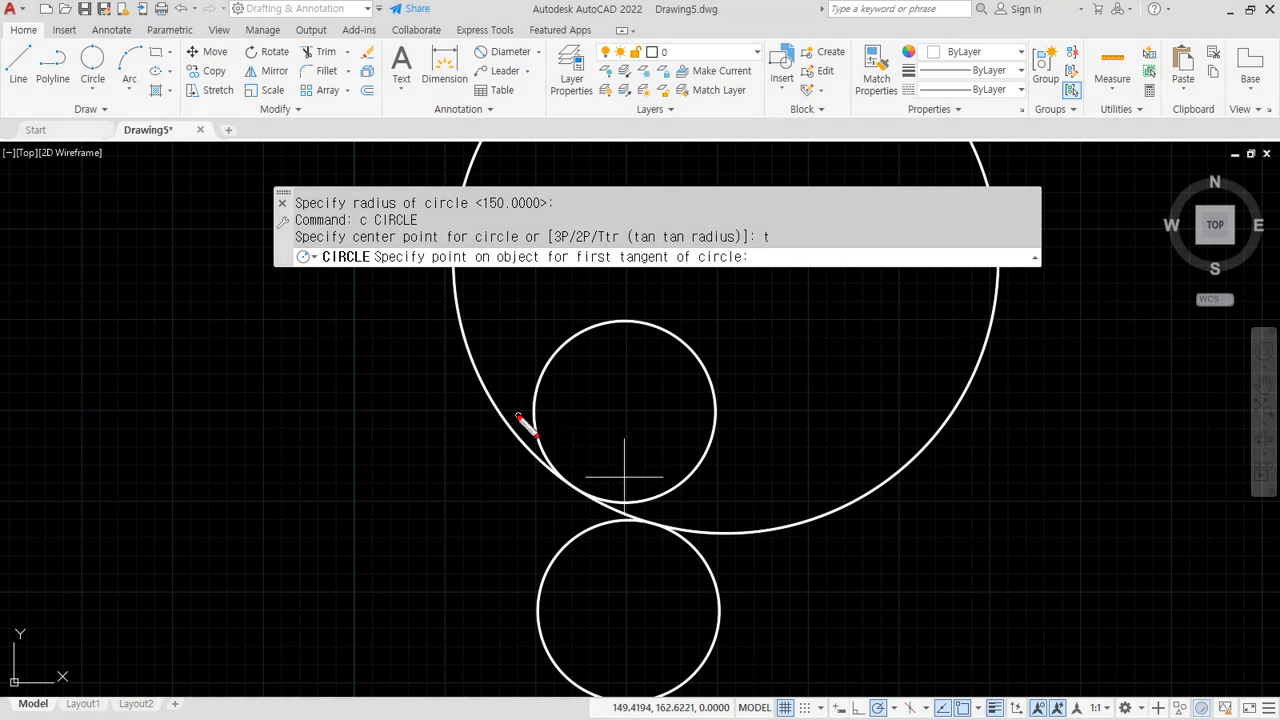
{"action": "left_click_drag", "start_coordinate": [512, 414], "coordinate": [776, 414]}
{"action": "left_click_drag", "start_coordinate": [621, 295], "coordinate": [620, 716]}
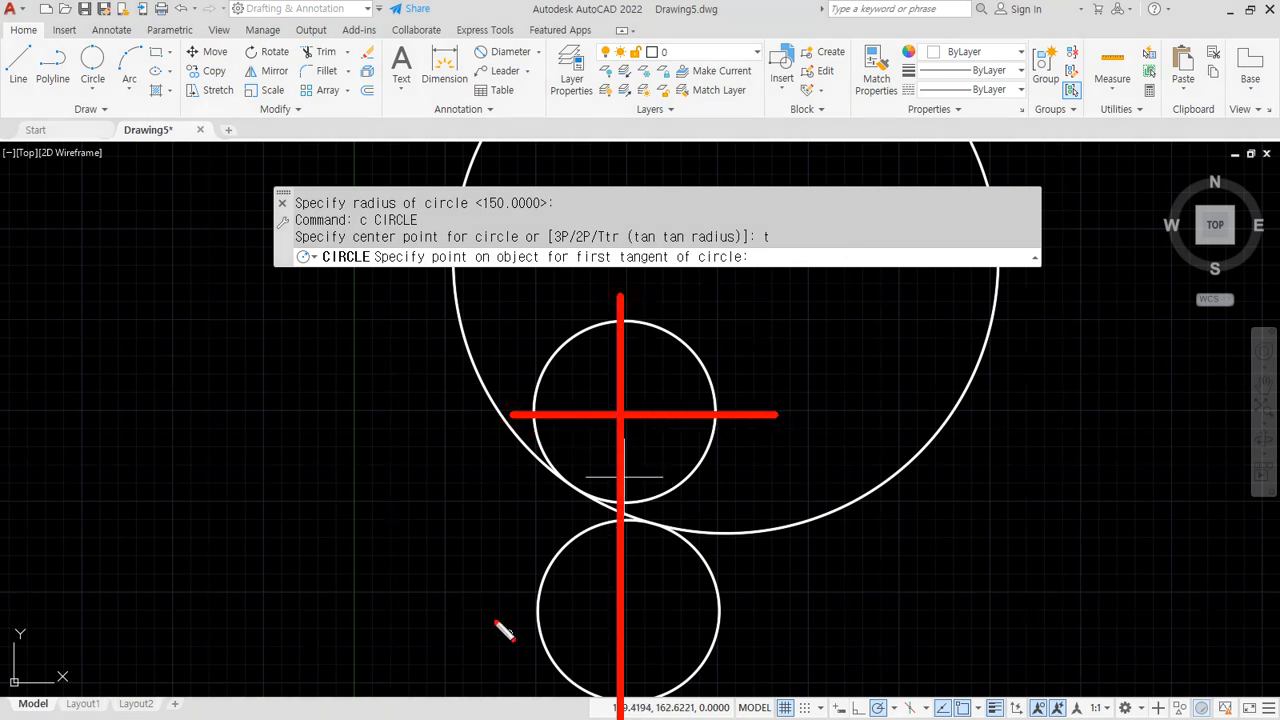
{"action": "left_click_drag", "start_coordinate": [482, 613], "coordinate": [943, 613]}
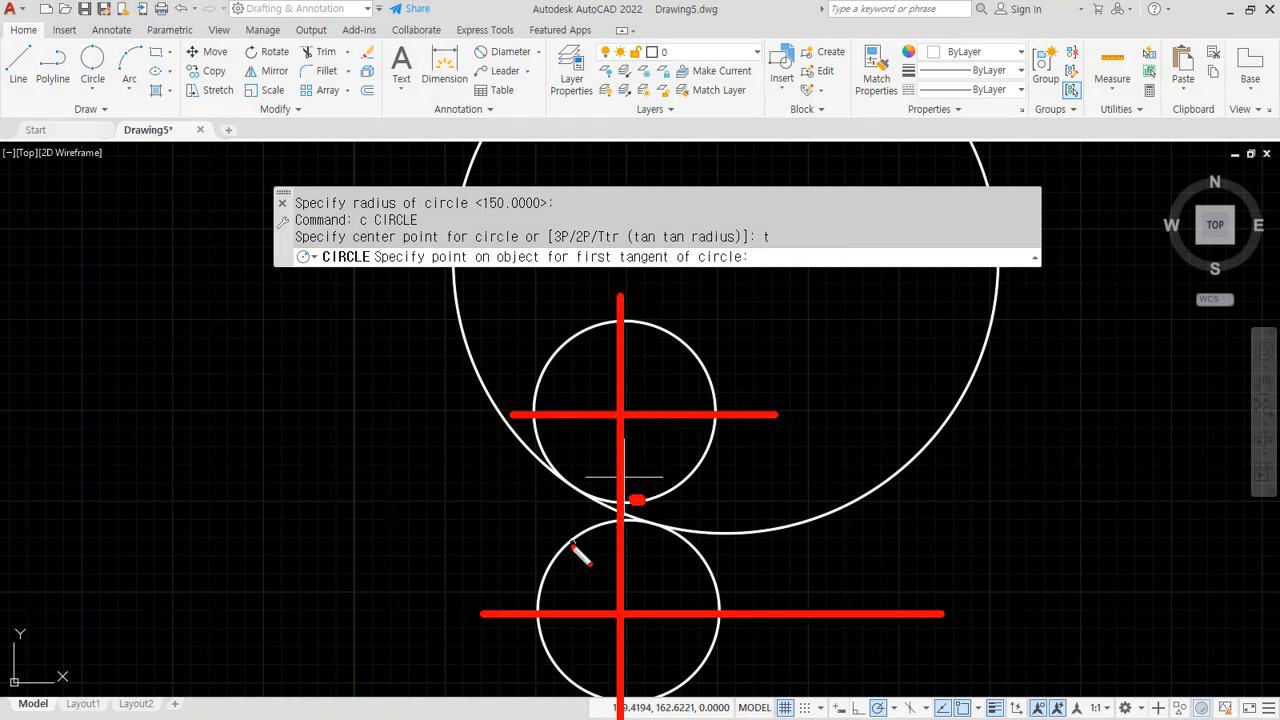
{"action": "key", "text": "Escape"}
{"action": "left_click", "coordinate": [638, 500]}
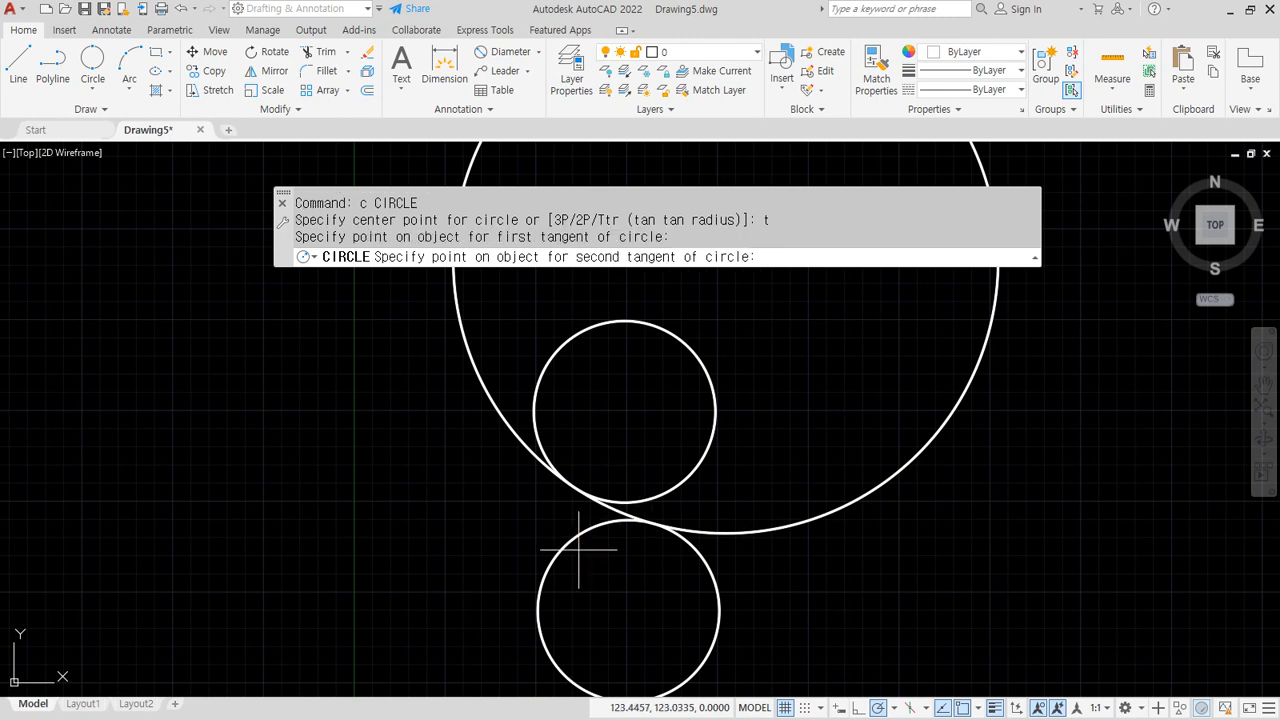
{"action": "left_click", "coordinate": [578, 545]}
{"action": "key", "text": "Return"}
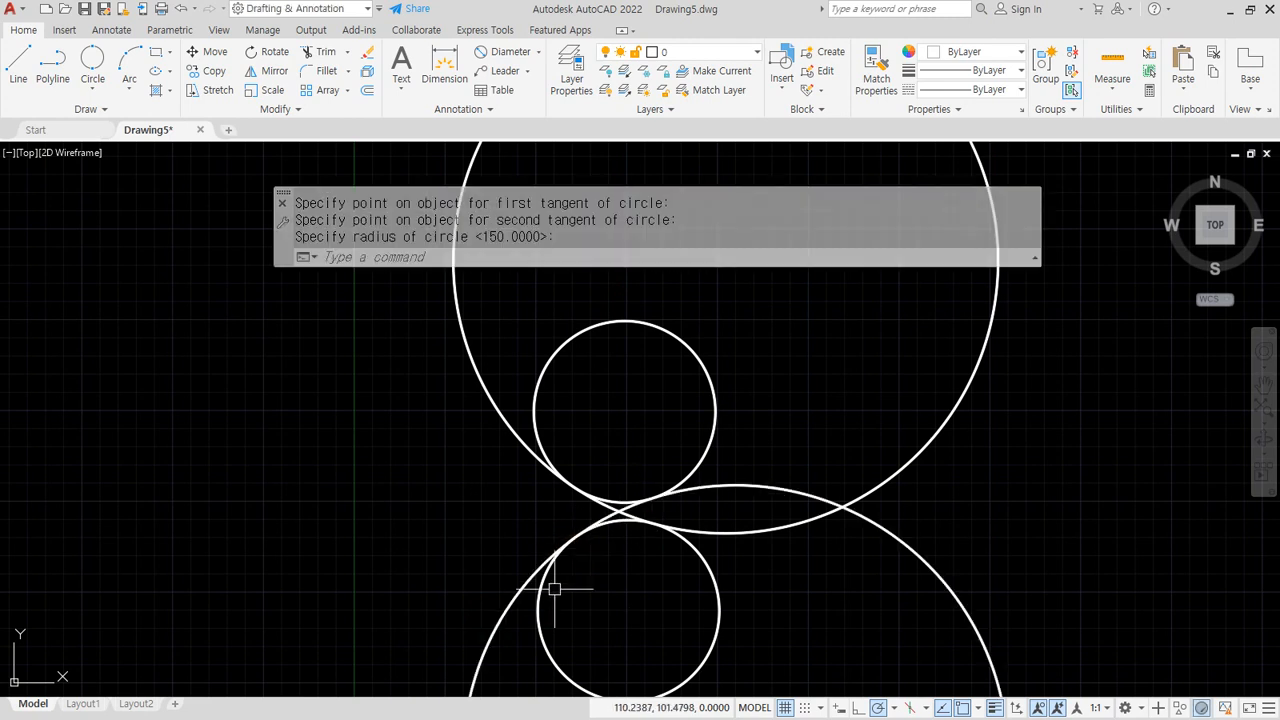
Add a third radius-150 Ttr circle tangent to both stacked circles
{"action": "type", "text": "c"}
{"action": "key", "text": "Return"}
{"action": "type", "text": "t"}
{"action": "key", "text": "Return"}
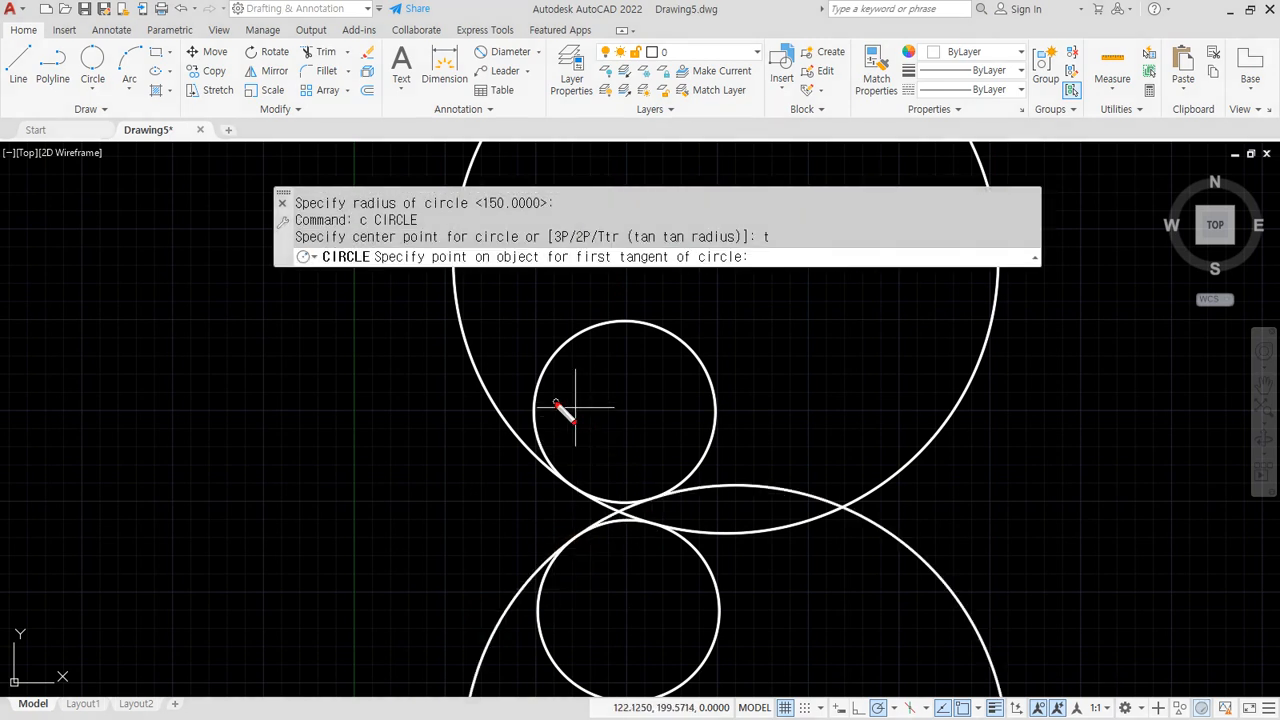
{"action": "left_click_drag", "start_coordinate": [497, 400], "coordinate": [714, 400]}
{"action": "left_click_drag", "start_coordinate": [610, 270], "coordinate": [610, 505]}
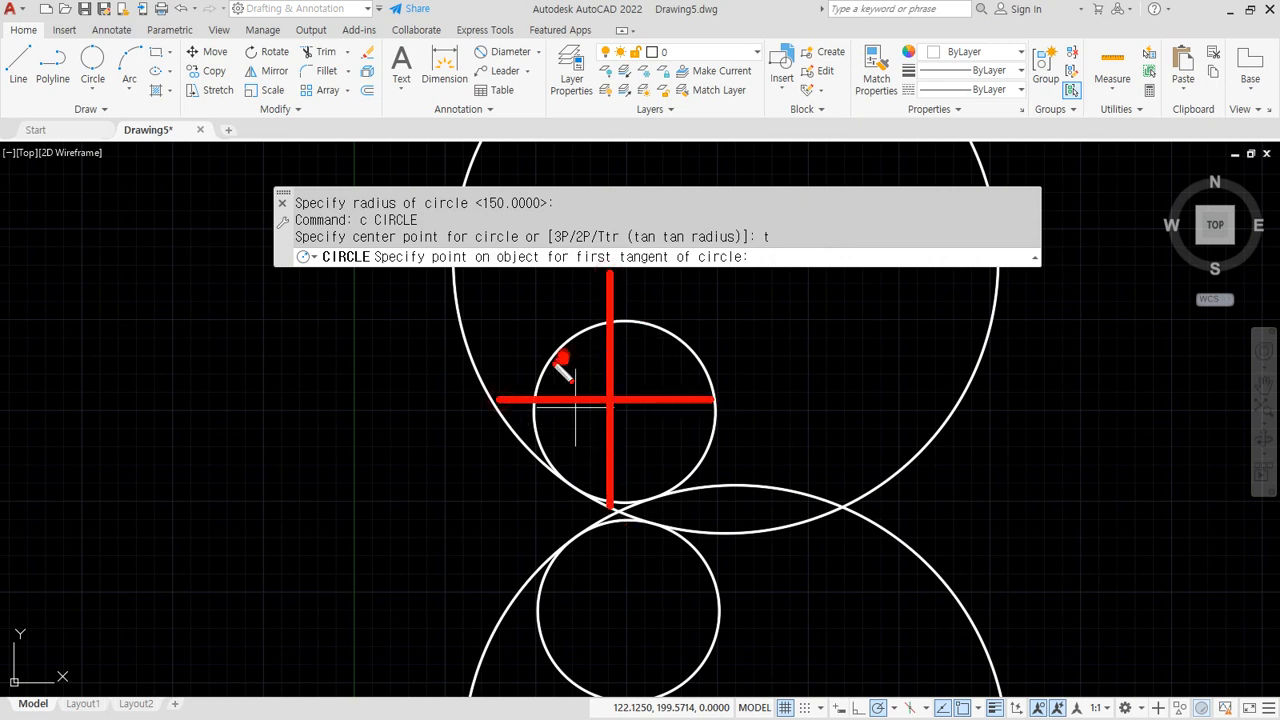
{"action": "left_click_drag", "start_coordinate": [512, 614], "coordinate": [732, 614]}
{"action": "left_click_drag", "start_coordinate": [616, 492], "coordinate": [616, 688]}
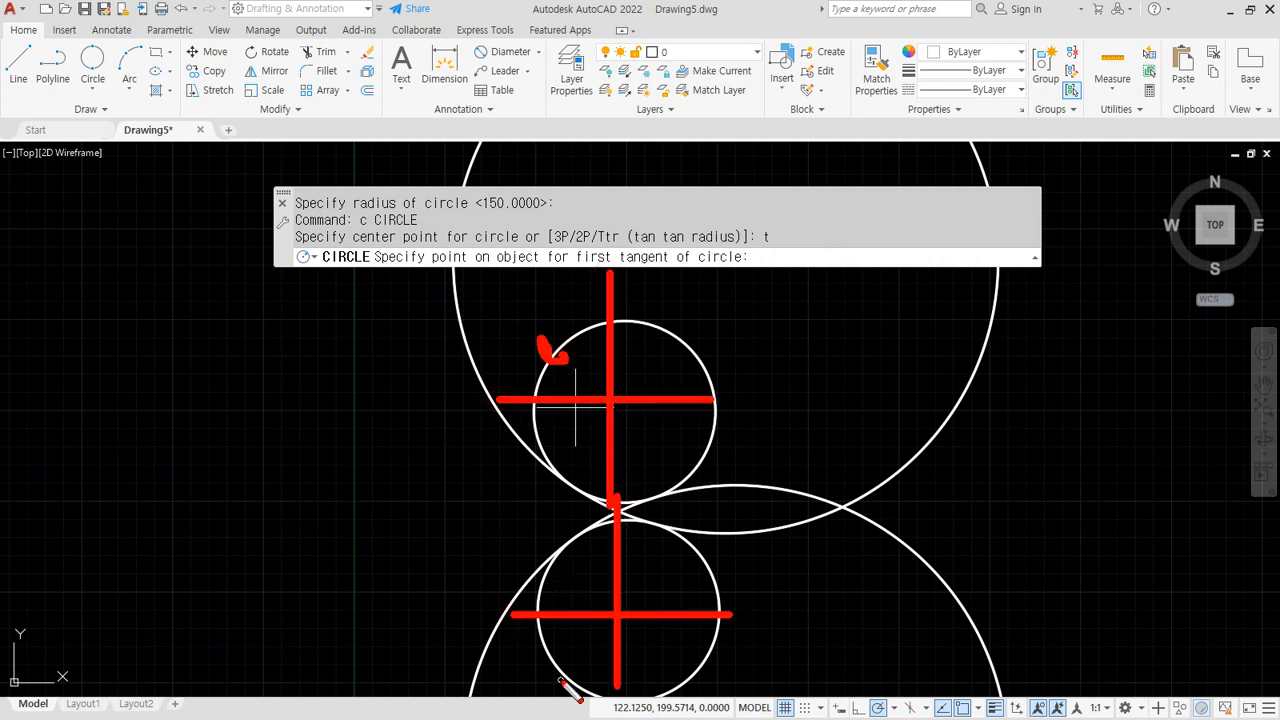
{"action": "key", "text": "Escape"}
{"action": "left_click", "coordinate": [563, 349]}
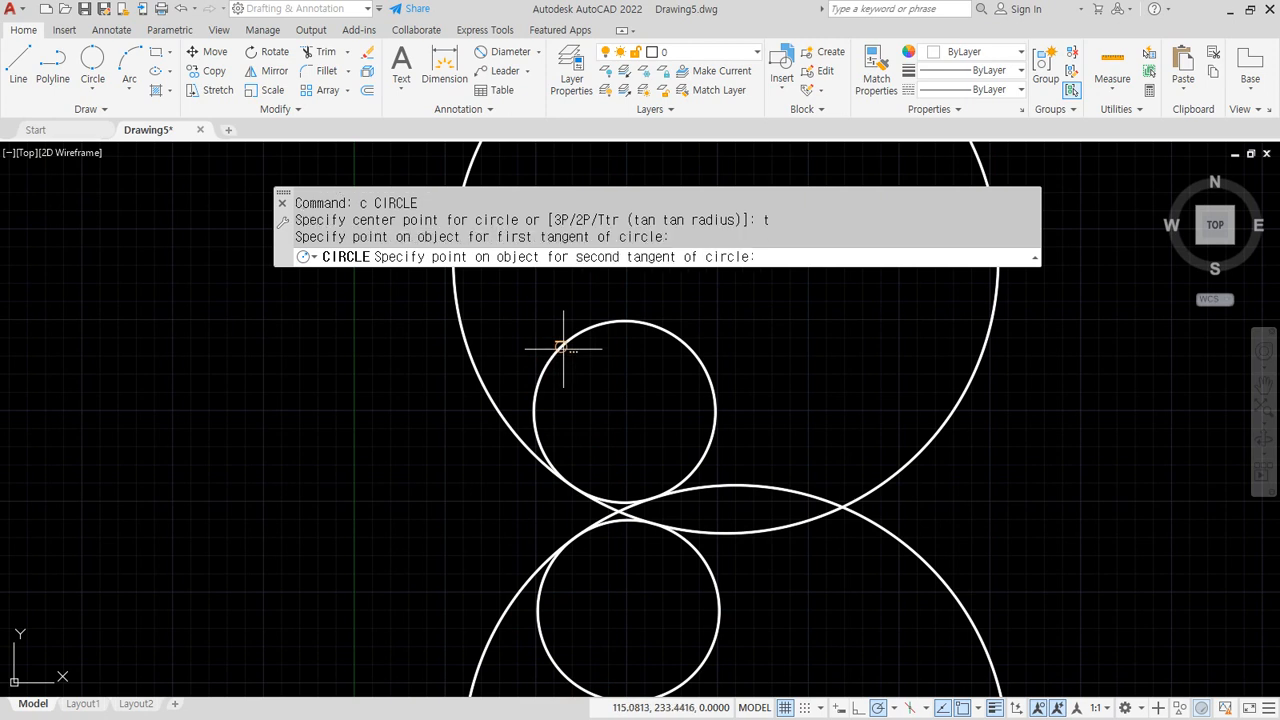
{"action": "left_click", "coordinate": [540, 612]}
{"action": "key", "text": "Return"}
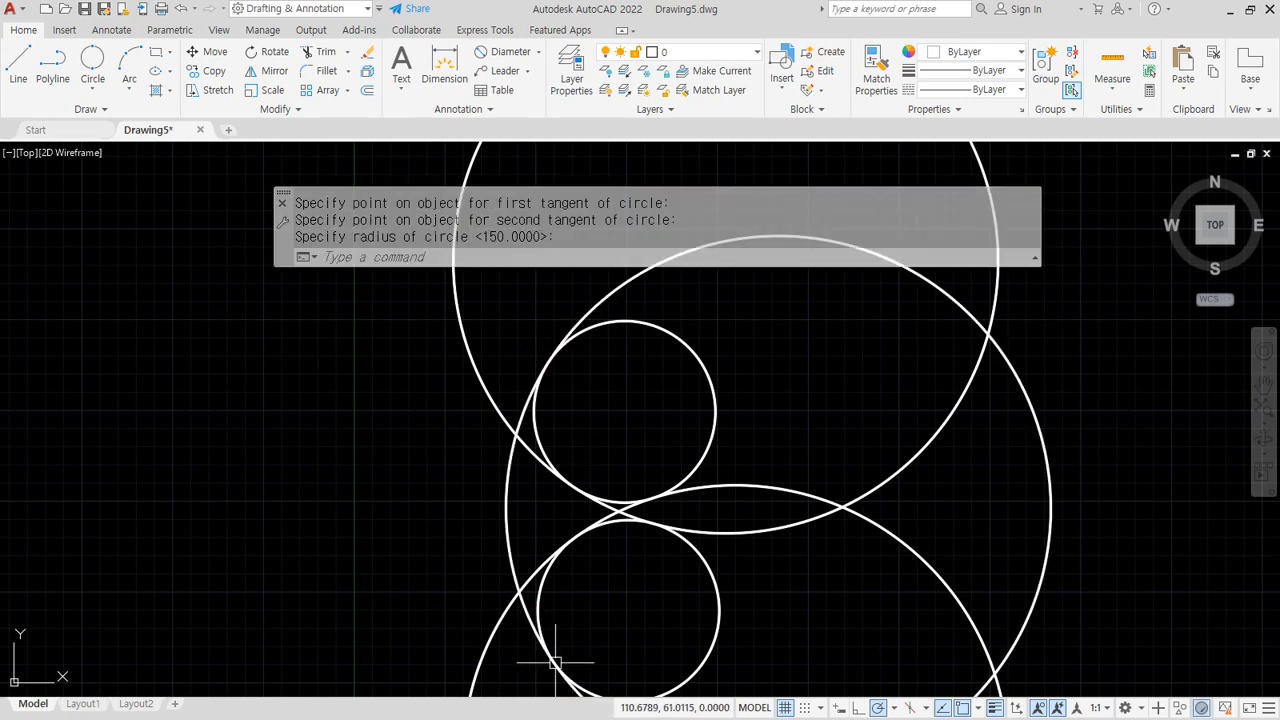
Add the fourth radius-150 Ttr circle on the left side of both circles
{"action": "type", "text": "c"}
{"action": "key", "text": "Return"}
{"action": "type", "text": "t"}
{"action": "key", "text": "Return"}
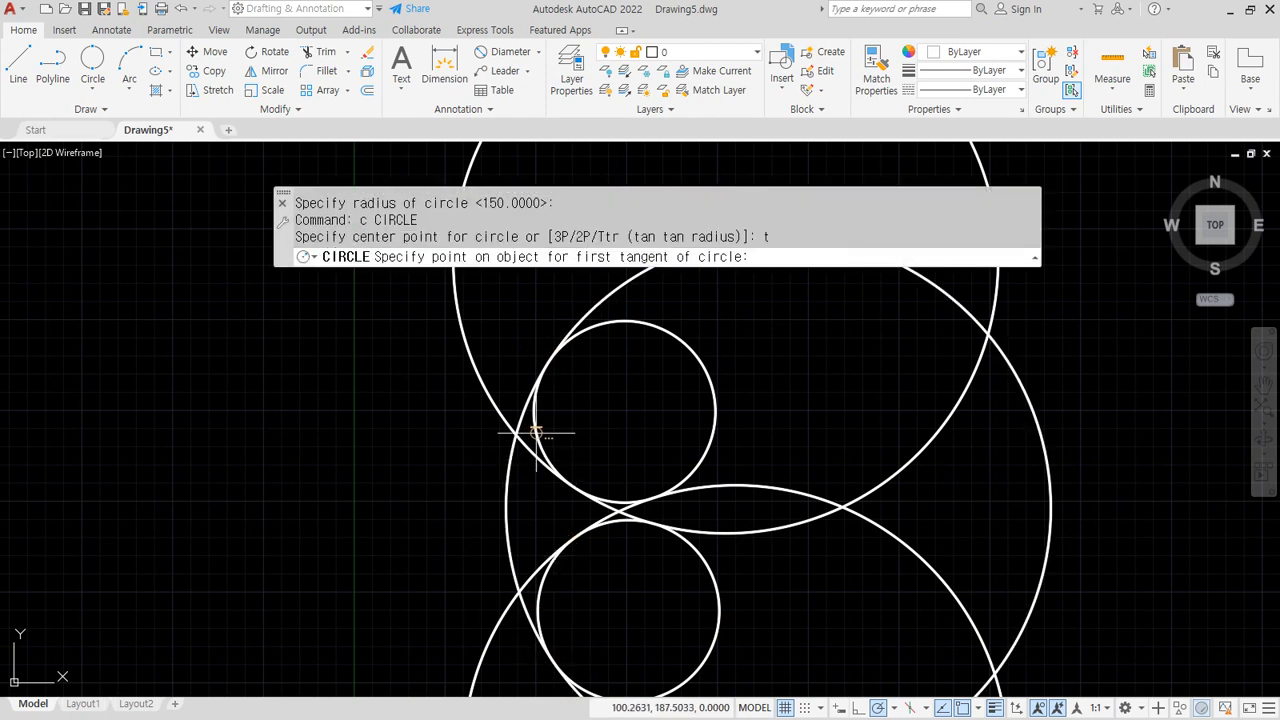
{"action": "left_click", "coordinate": [540, 442]}
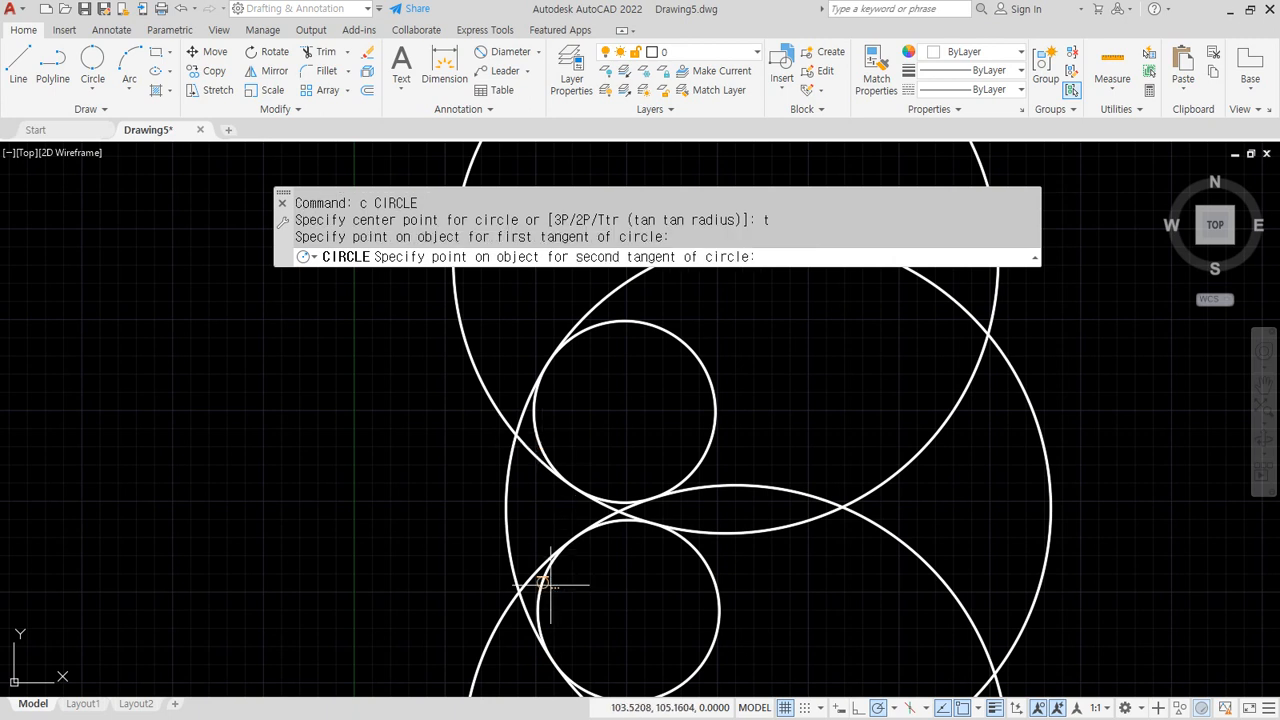
{"action": "left_click", "coordinate": [545, 592]}
{"action": "key", "text": "Return"}
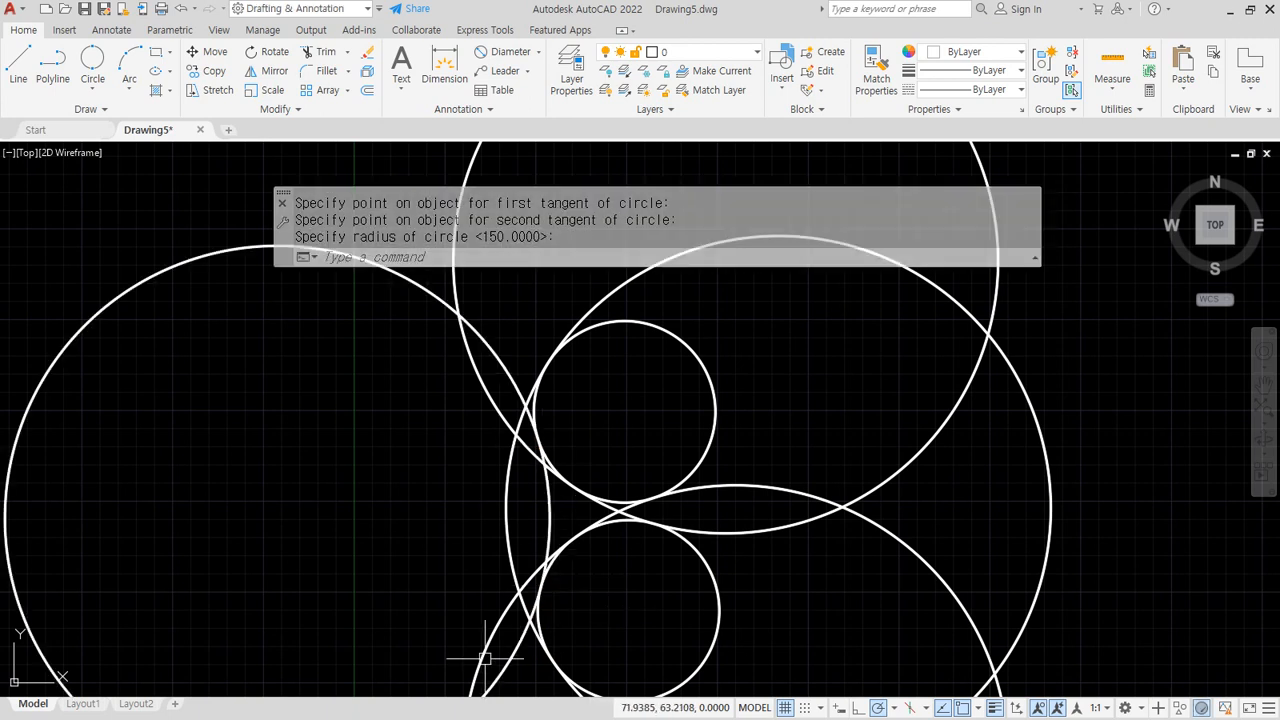
{"action": "type", "text": "c"}
{"action": "key", "text": "Return"}
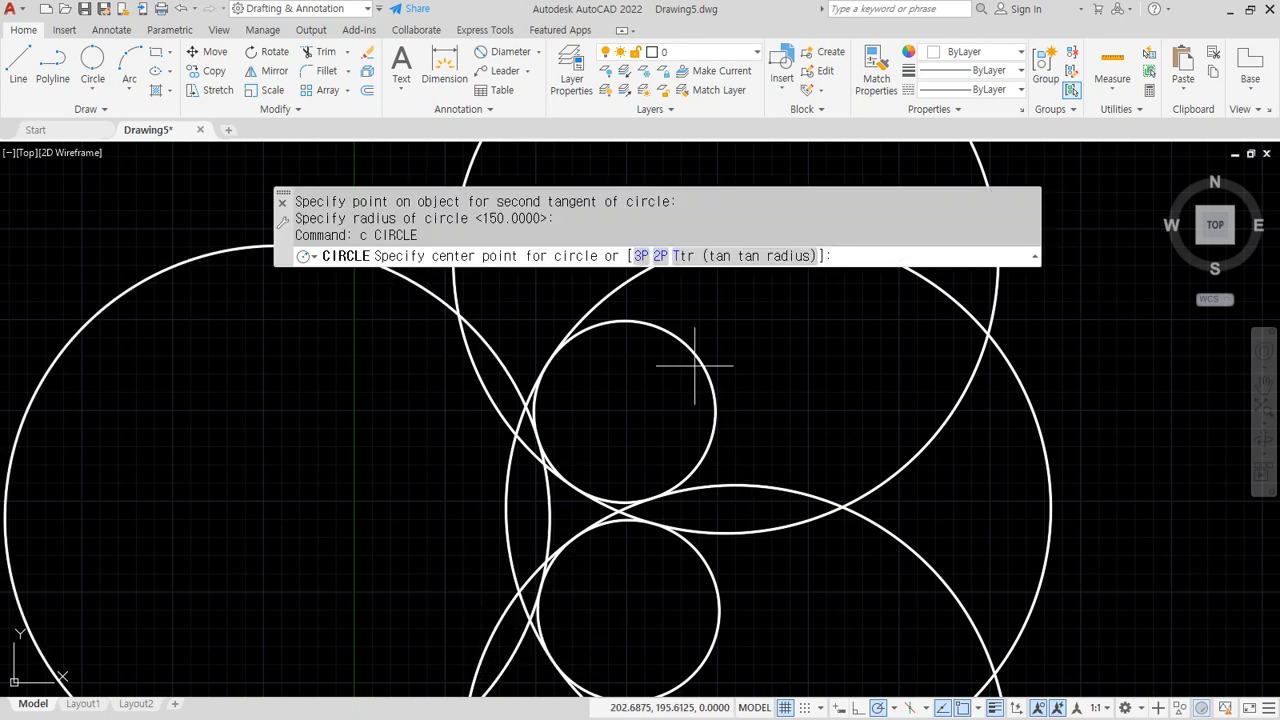
Complete a radius-150 Ttr circle tangent to the right sides of both small circles
{"action": "type", "text": "t"}
{"action": "key", "text": "Return"}
{"action": "left_click", "coordinate": [672, 332]}
{"action": "left_click", "coordinate": [697, 664]}
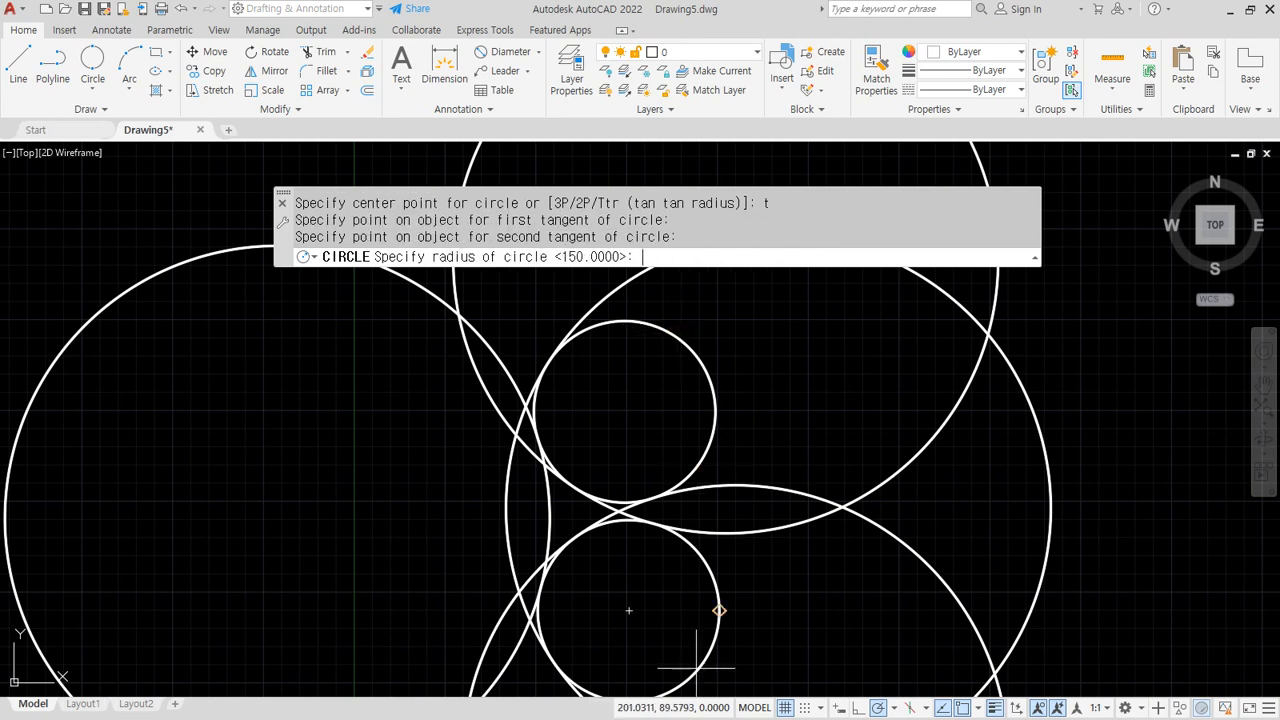
{"action": "key", "text": "Return"}
Add two more radius-150 Ttr circles tangent to the upper and lower circles
{"action": "key", "text": "Return"}
{"action": "type", "text": "t"}
{"action": "key", "text": "Return"}
{"action": "left_click", "coordinate": [713, 430]}
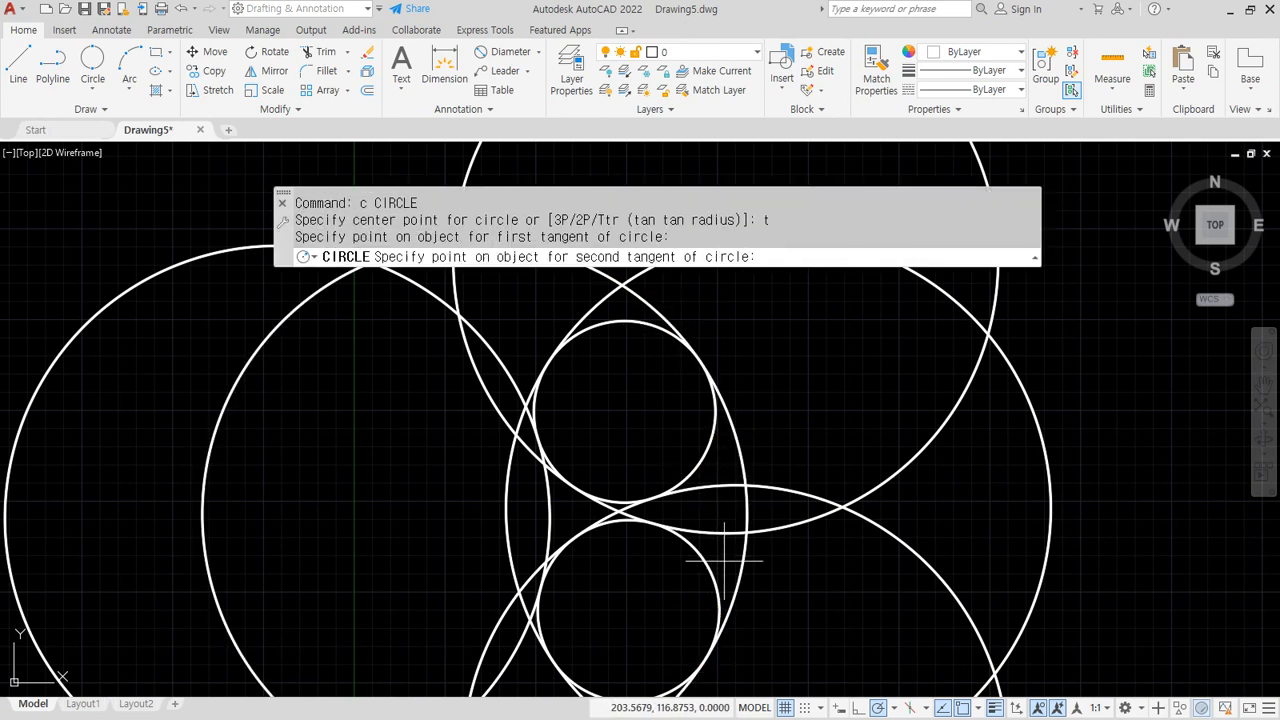
{"action": "left_click", "coordinate": [700, 566]}
{"action": "scroll", "coordinate": [697, 566], "scroll_direction": "up", "scroll_amount": 2}
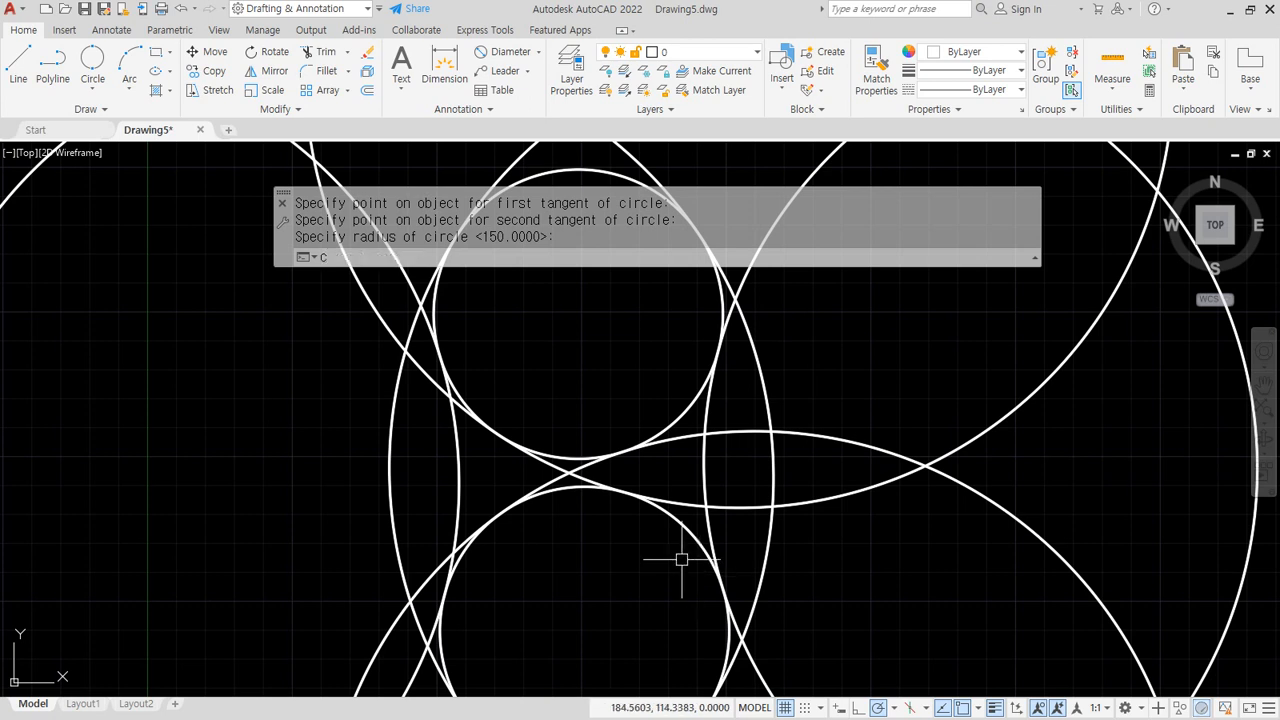
{"action": "key", "text": "Return"}
{"action": "type", "text": "t"}
{"action": "key", "text": "Return"}
{"action": "left_click", "coordinate": [570, 492]}
{"action": "left_click", "coordinate": [677, 432]}
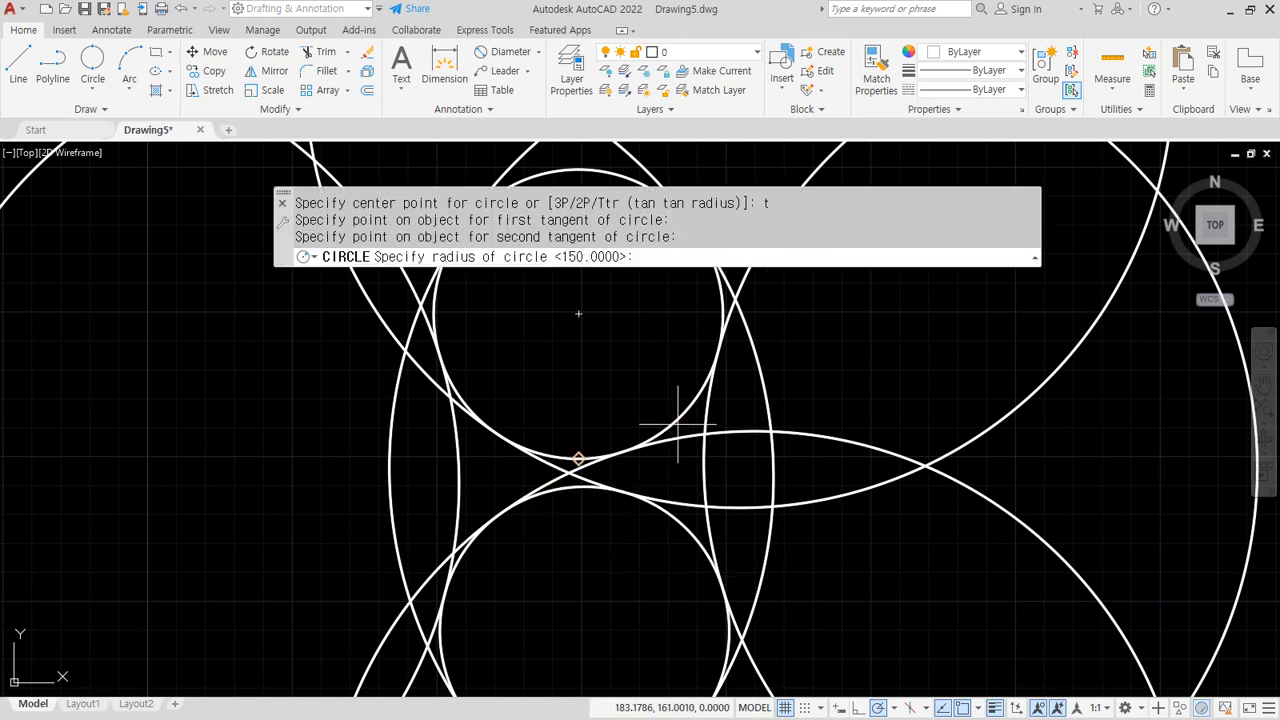
{"action": "key", "text": "Return"}
Draw one last radius-150 Ttr circle and bring the whole flower pattern into view
{"action": "type", "text": "c"}
{"action": "key", "text": "Return"}
{"action": "type", "text": "t"}
{"action": "key", "text": "Return"}
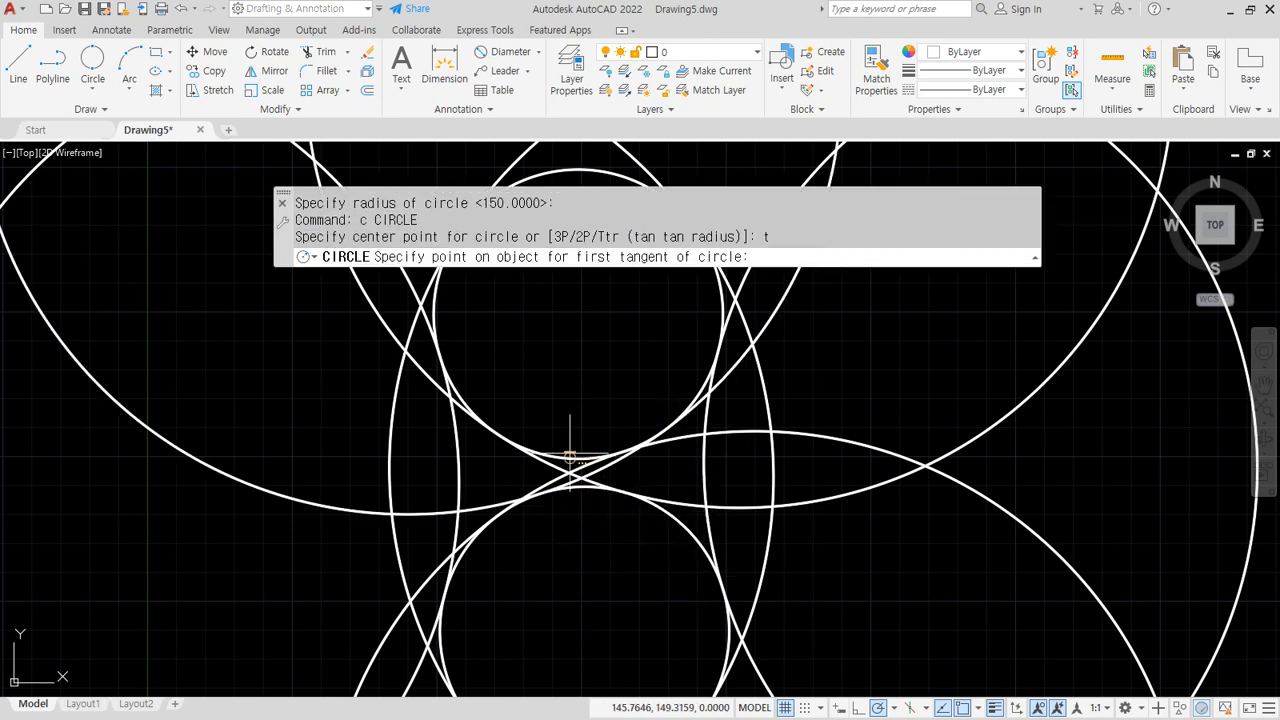
{"action": "left_click", "coordinate": [570, 458]}
{"action": "left_click", "coordinate": [679, 524]}
{"action": "key", "text": "Return"}
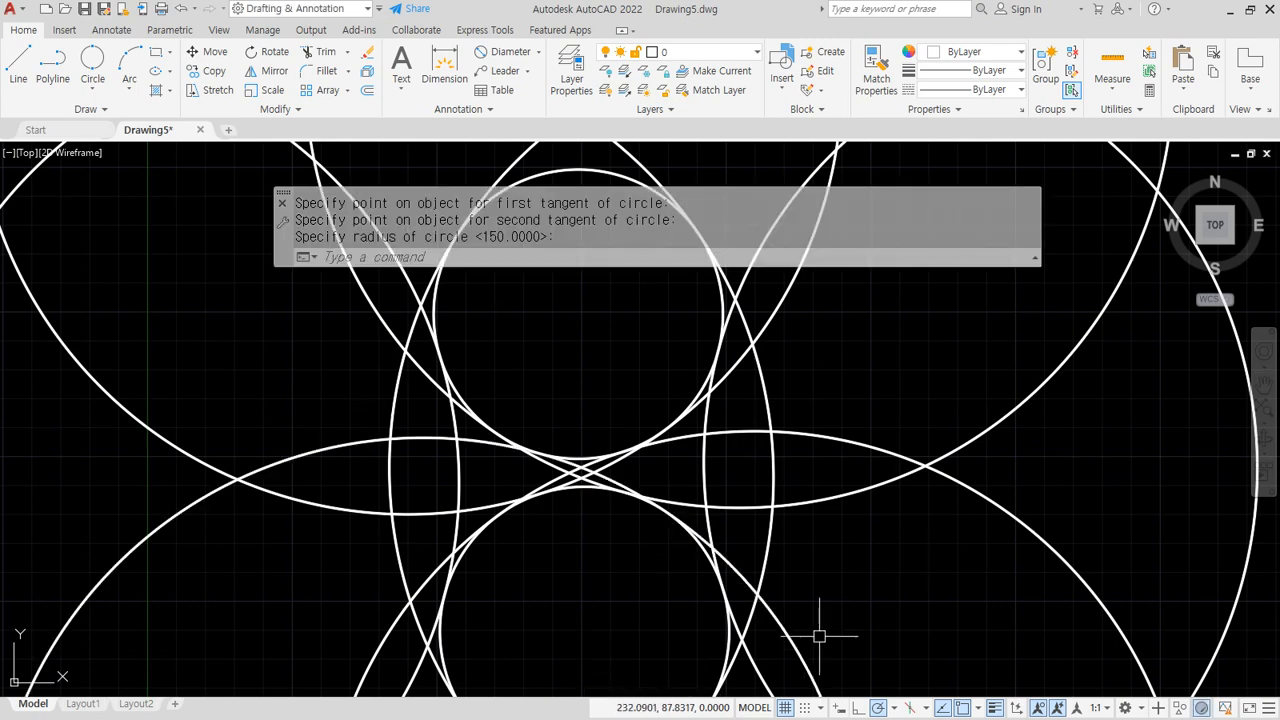
{"action": "scroll", "coordinate": [833, 627], "scroll_direction": "down", "scroll_amount": 4}
{"action": "middle_click_drag", "start_coordinate": [843, 618], "coordinate": [749, 518]}
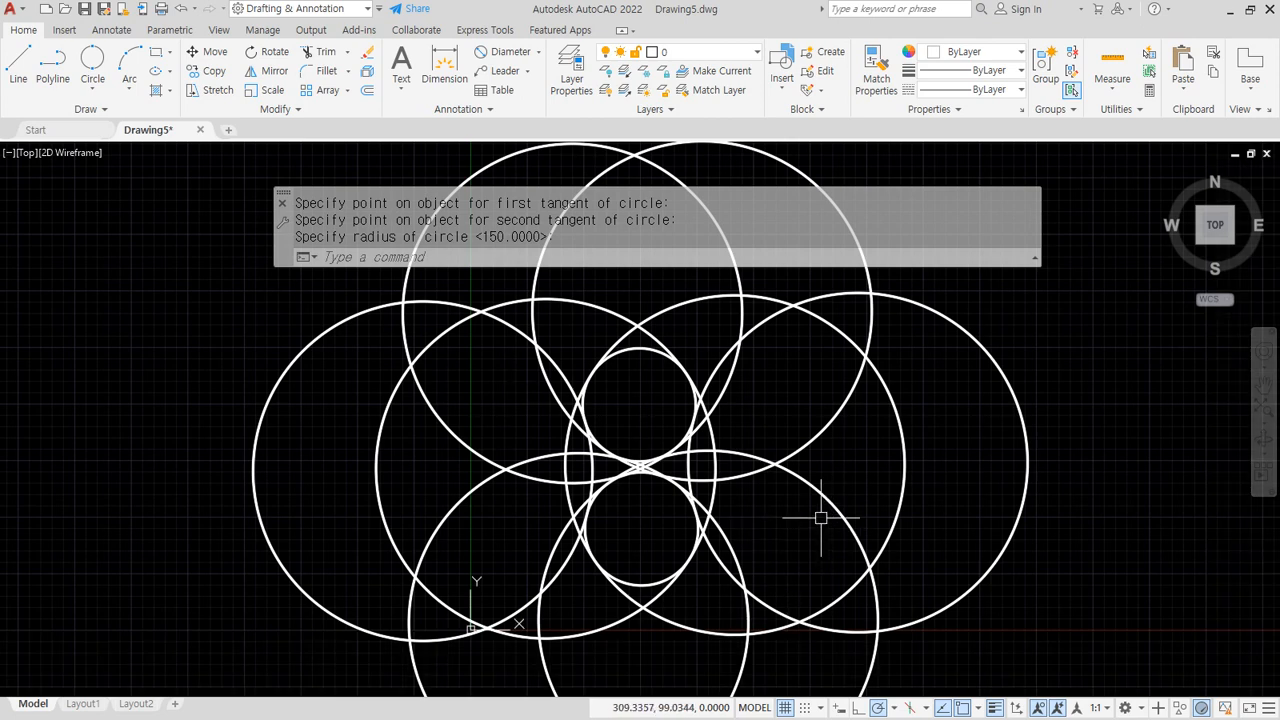
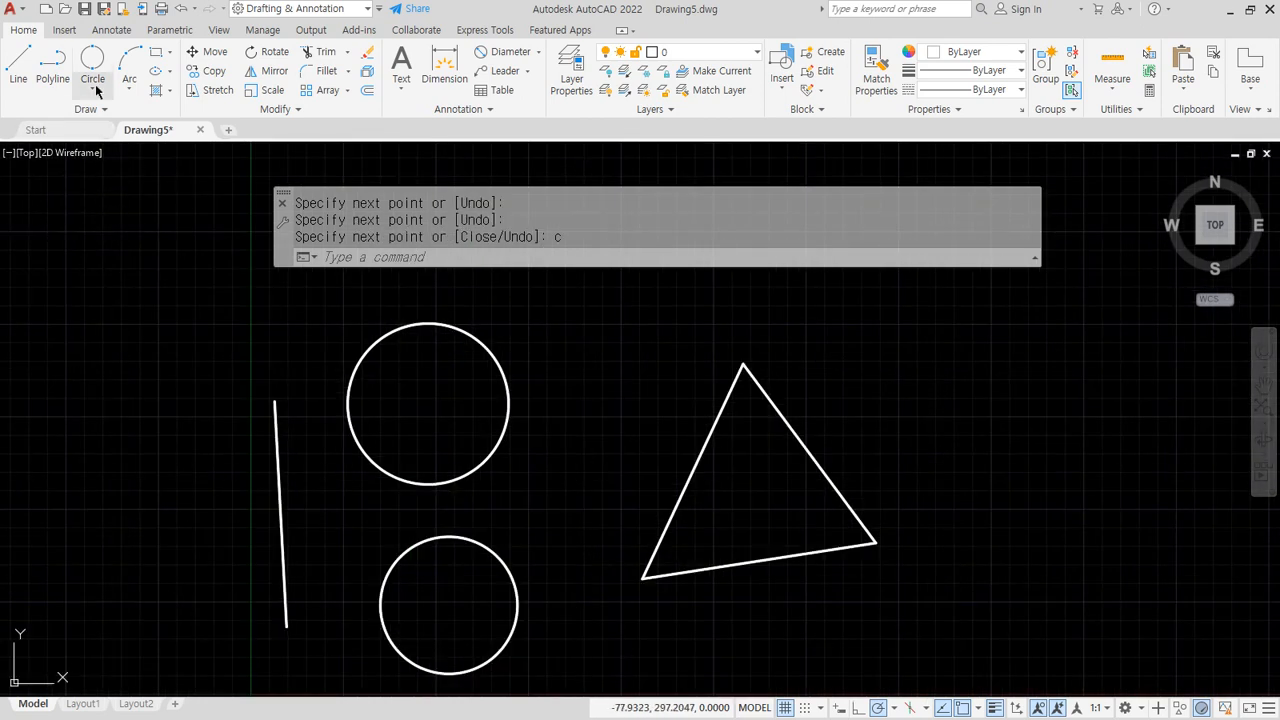
Inscribe a Tan, Tan, Tan circle touching the triangle's left, bottom and right edges
{"action": "left_click", "coordinate": [94, 86]}
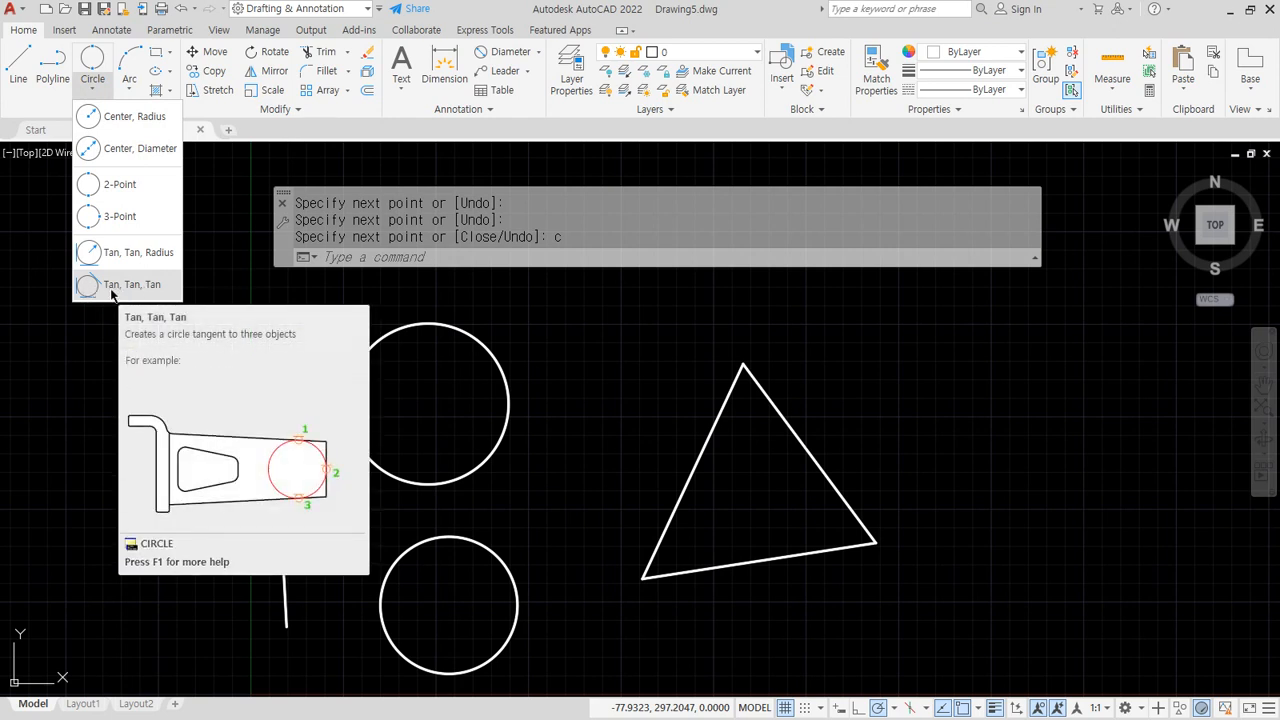
{"action": "left_click", "coordinate": [419, 255]}
{"action": "key", "text": "Return"}
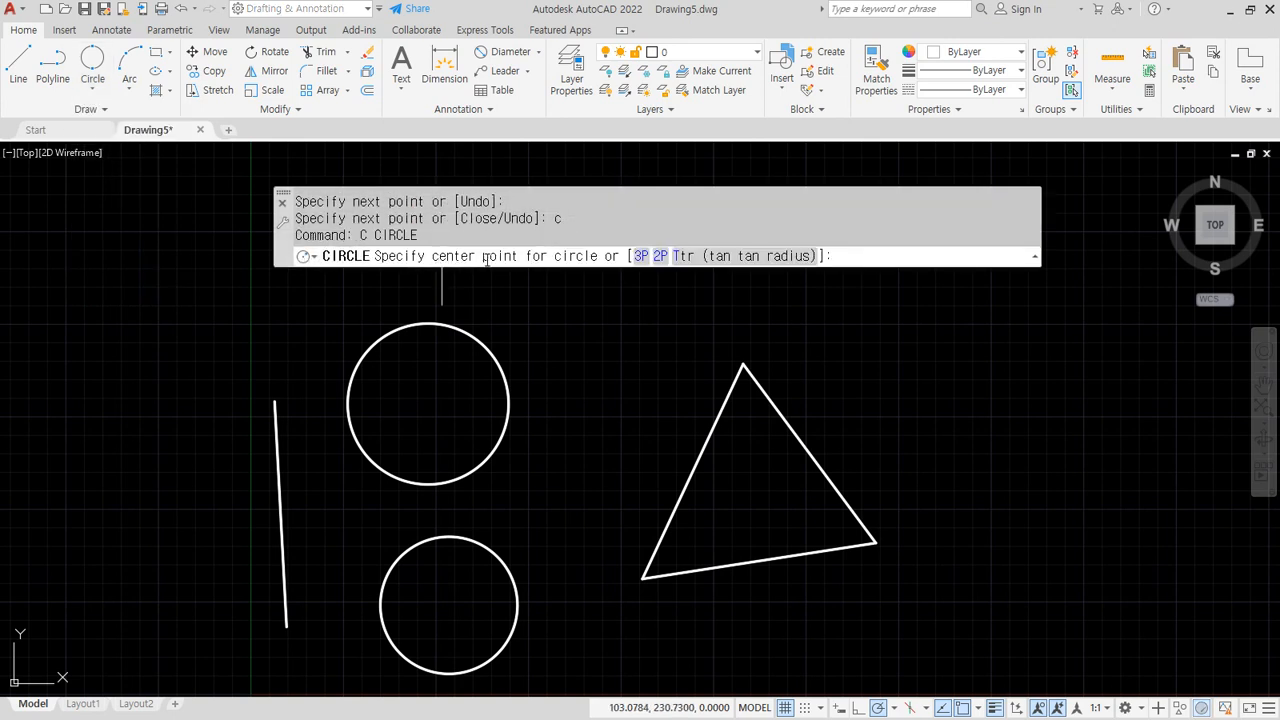
{"action": "mouse_move", "coordinate": [630, 290]}
{"action": "left_mouse_down"}
{"action": "mouse_move", "coordinate": [586, 277]}
{"action": "mouse_move", "coordinate": [834, 234]}
{"action": "mouse_move", "coordinate": [635, 292]}
{"action": "left_mouse_up"}
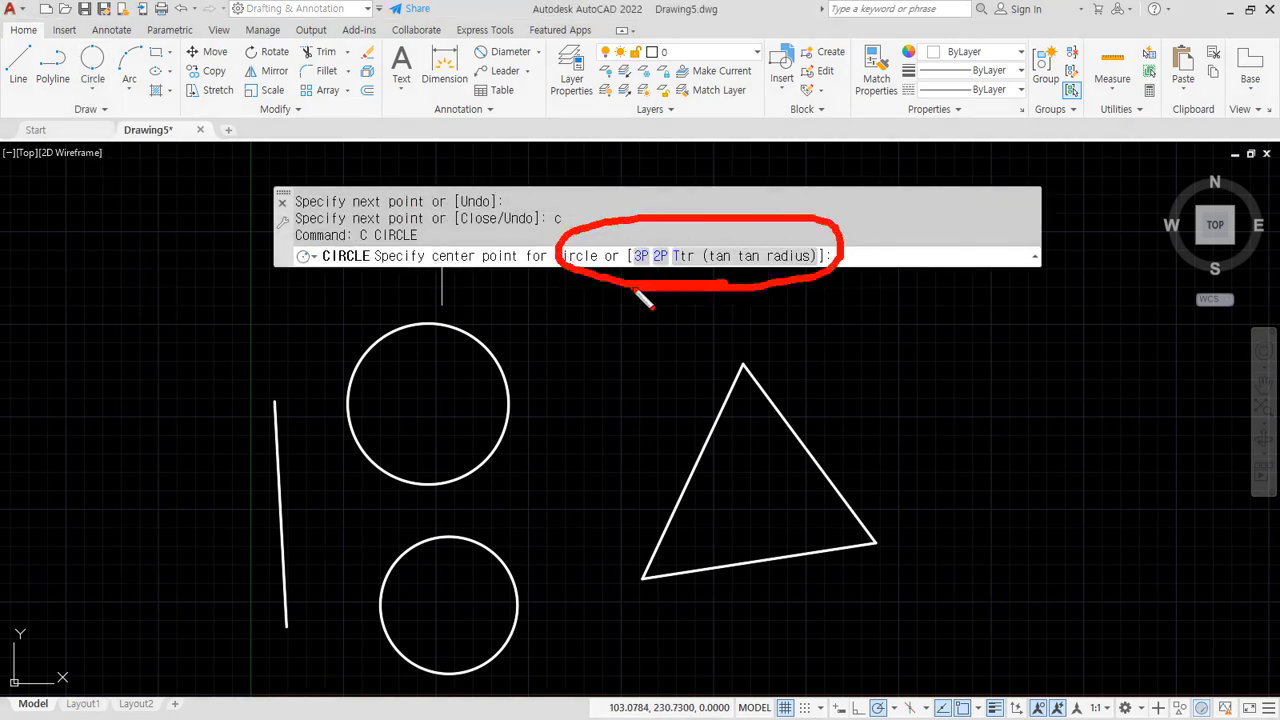
{"action": "left_click", "coordinate": [90, 90]}
{"action": "left_click", "coordinate": [135, 286]}
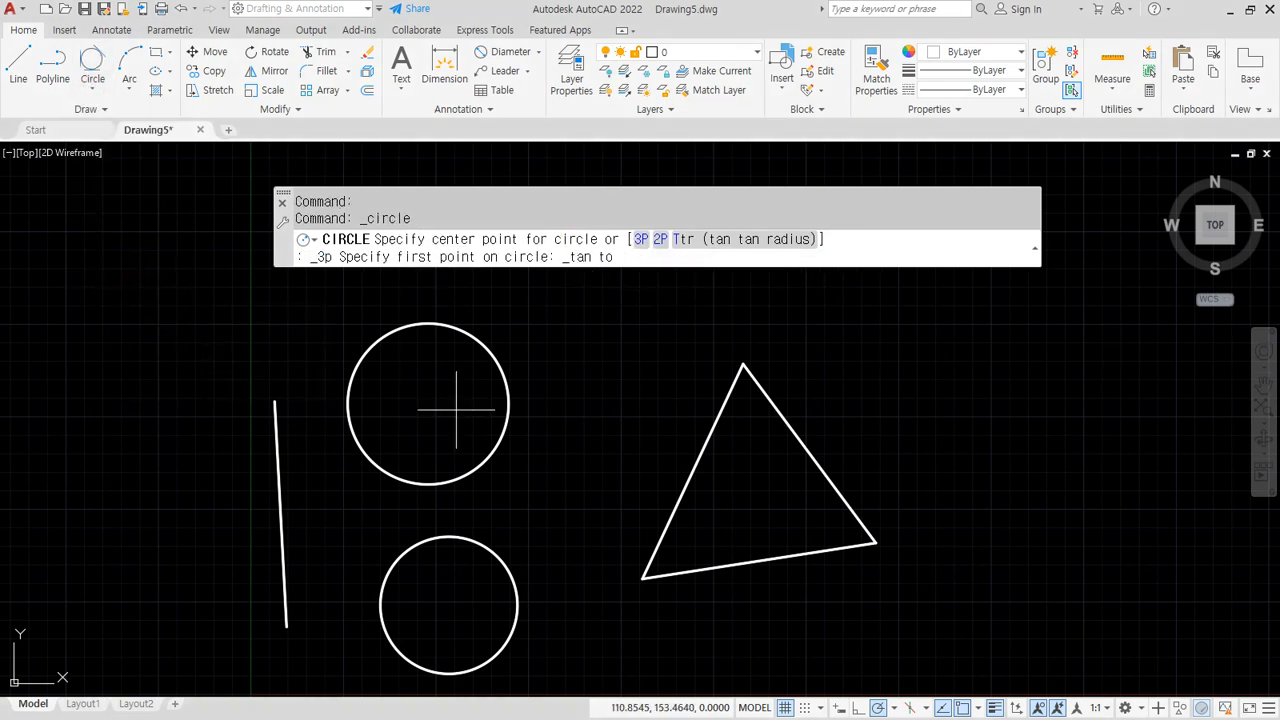
{"action": "left_click", "coordinate": [700, 457]}
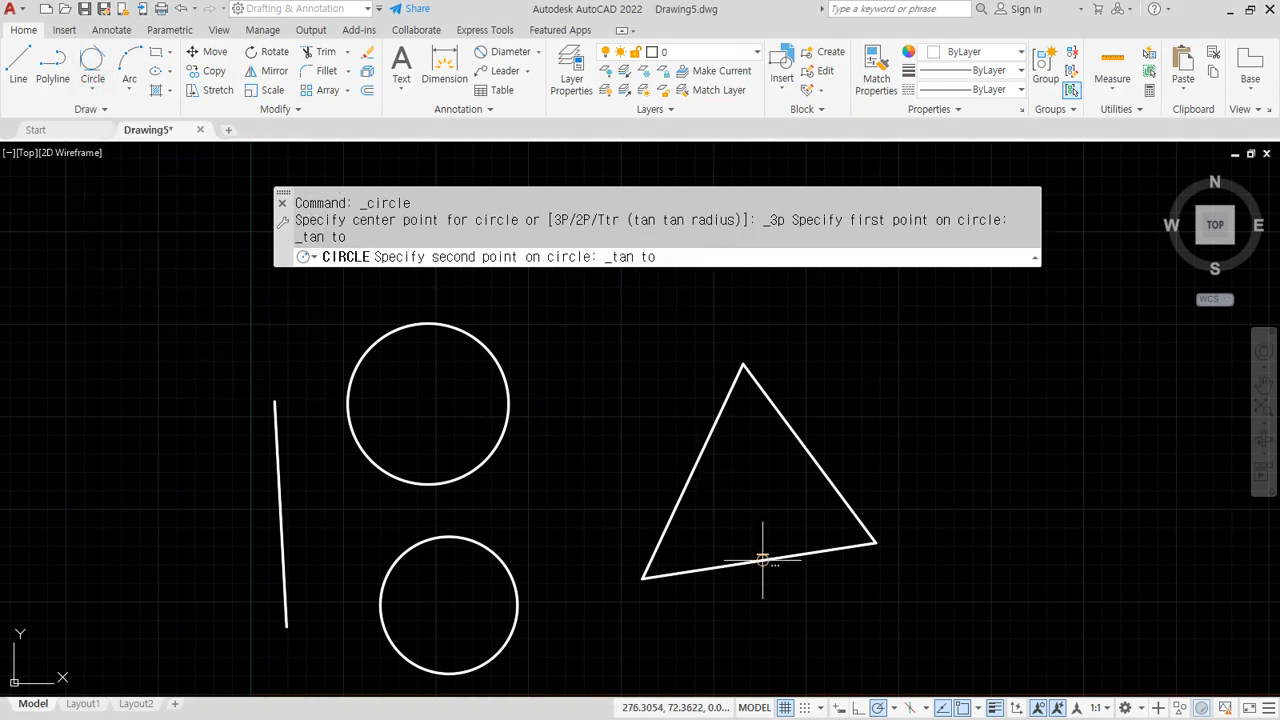
{"action": "left_click", "coordinate": [766, 558]}
{"action": "left_click", "coordinate": [806, 450]}
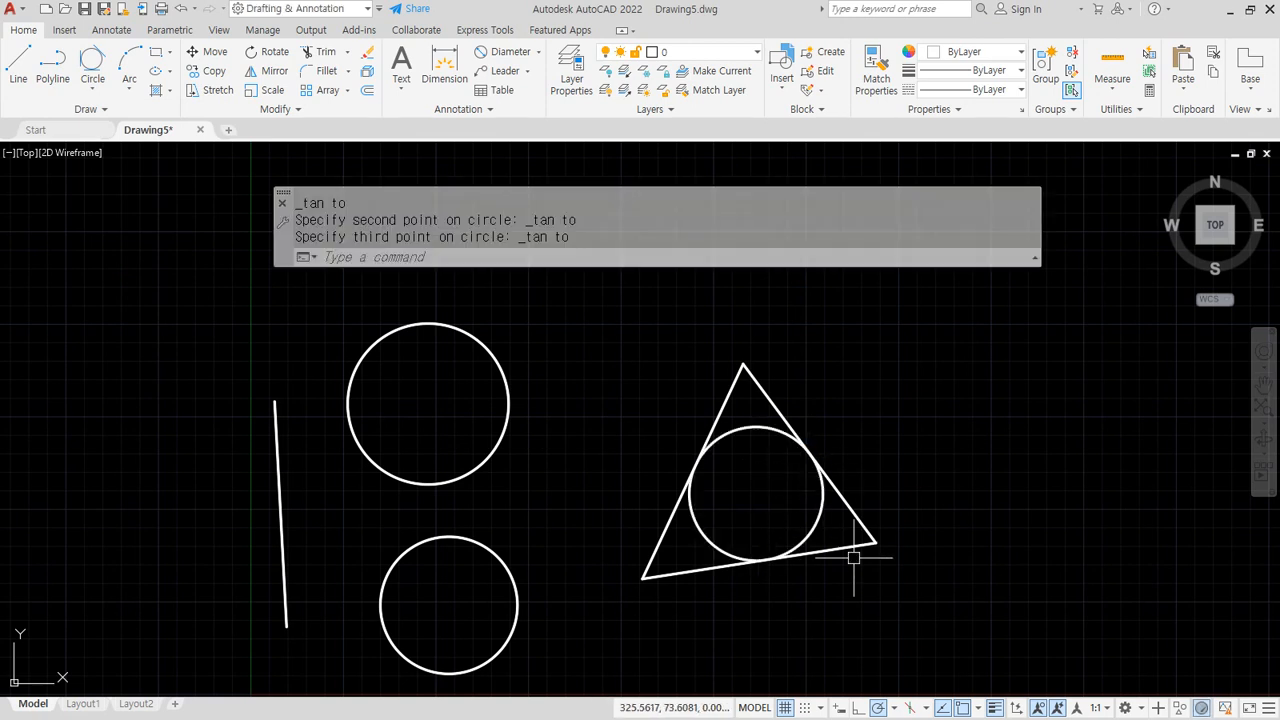
Fit a circle tangent to the upper circle, the vertical line and the lower circle
{"action": "key", "text": "Return"}
{"action": "left_click", "coordinate": [95, 57]}
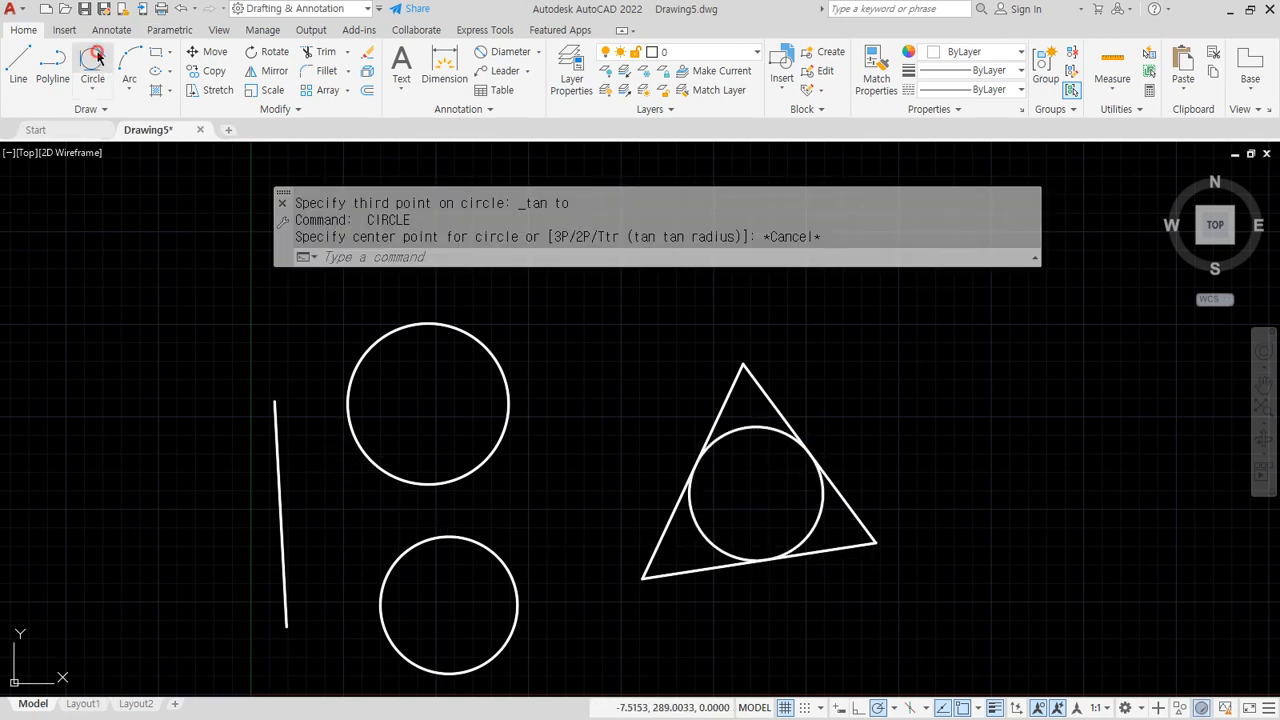
{"action": "left_click", "coordinate": [363, 456]}
{"action": "left_click", "coordinate": [278, 477]}
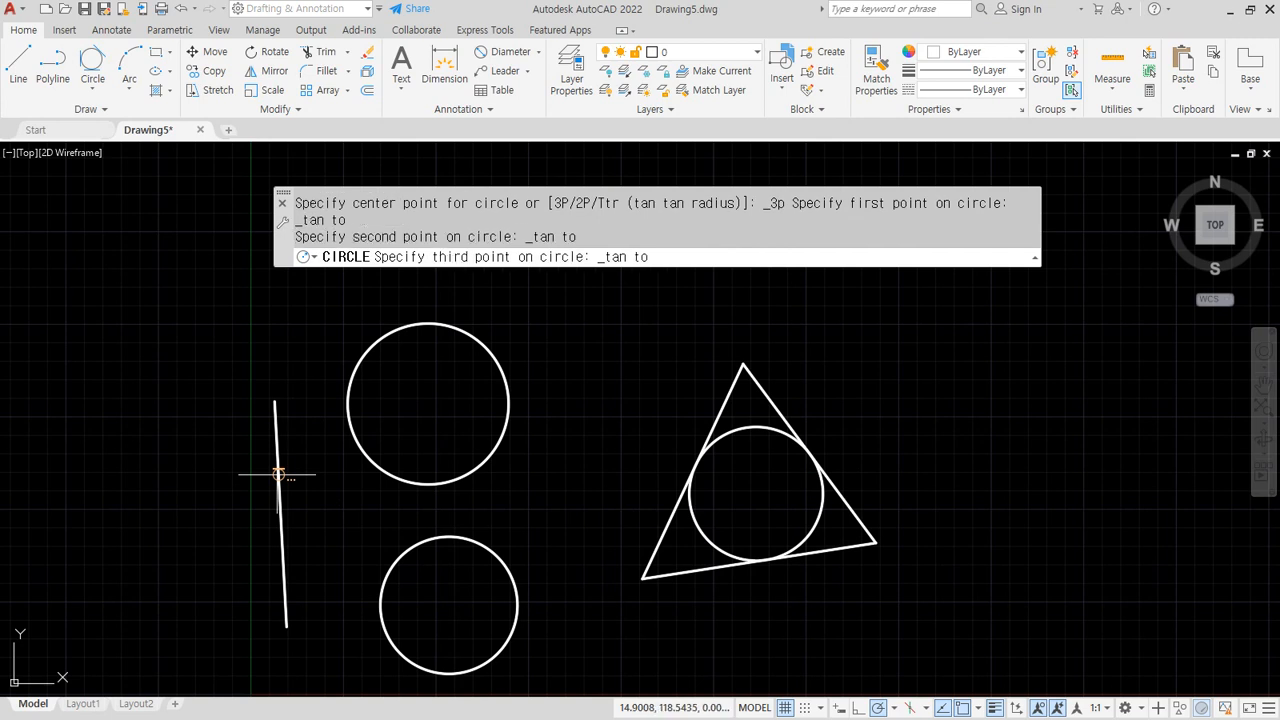
{"action": "left_click", "coordinate": [401, 565]}
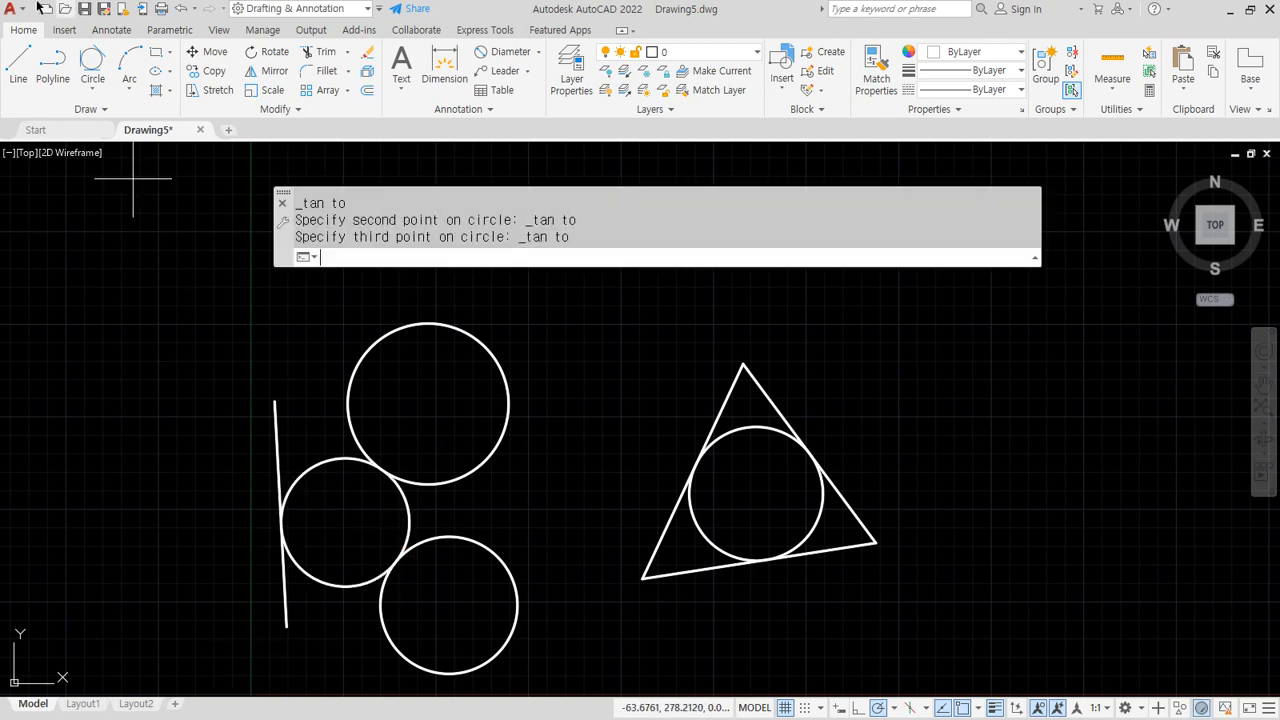
Draw a circle enclosing the upper, lower and left circles tangentially
{"action": "key", "text": "Return"}
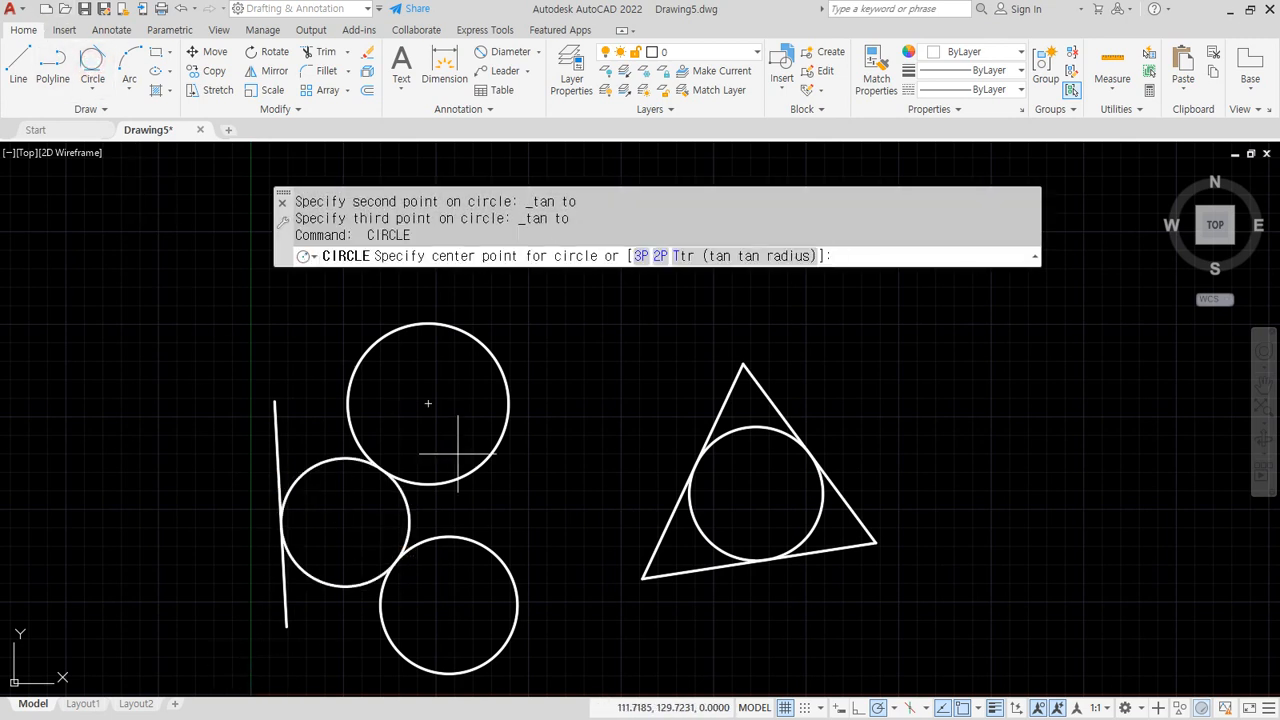
{"action": "left_click", "coordinate": [508, 403]}
{"action": "key", "text": "Escape"}
{"action": "key", "text": "Escape"}
{"action": "key", "text": "Escape"}
{"action": "left_click", "coordinate": [92, 62]}
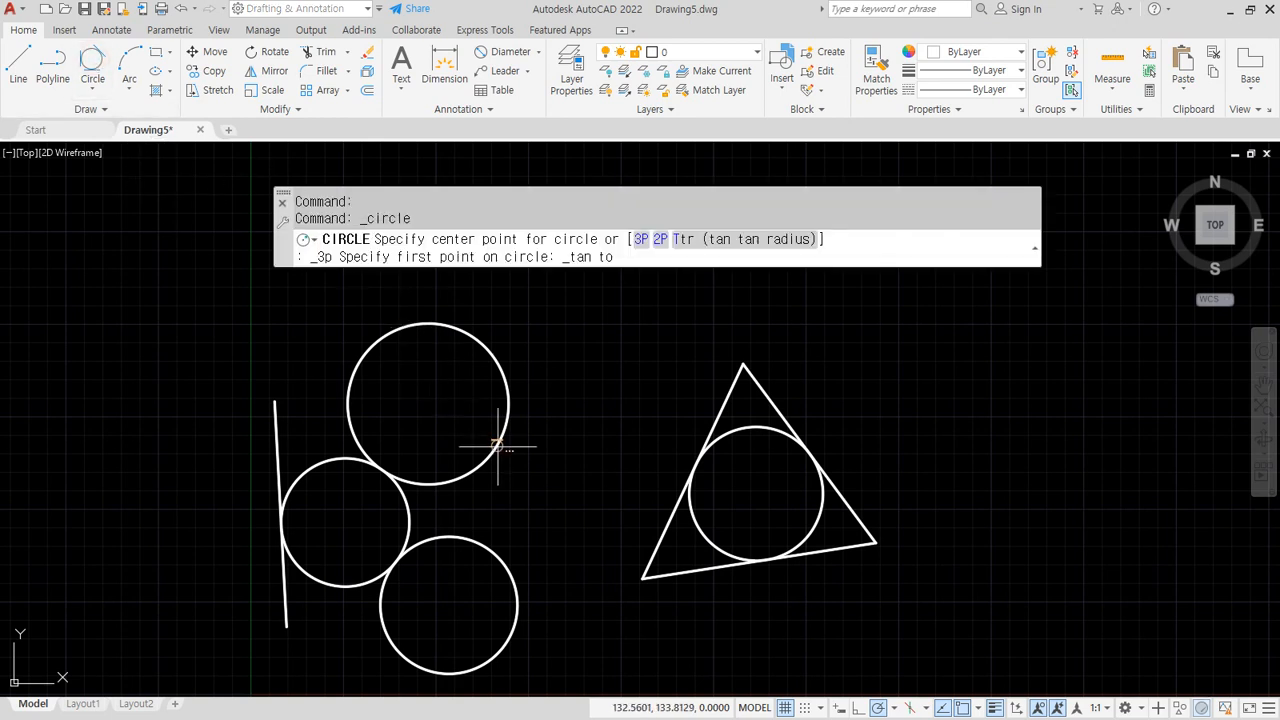
{"action": "left_click", "coordinate": [480, 344]}
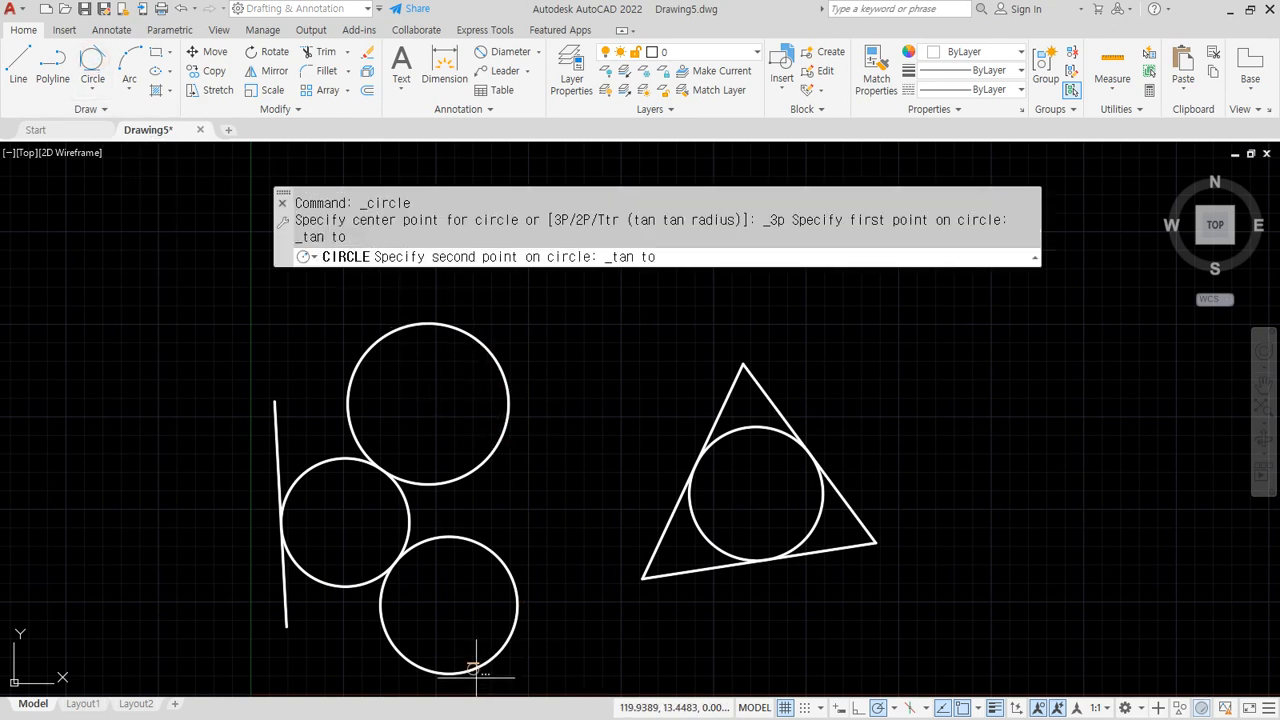
{"action": "left_click", "coordinate": [474, 670]}
{"action": "left_click", "coordinate": [279, 460]}
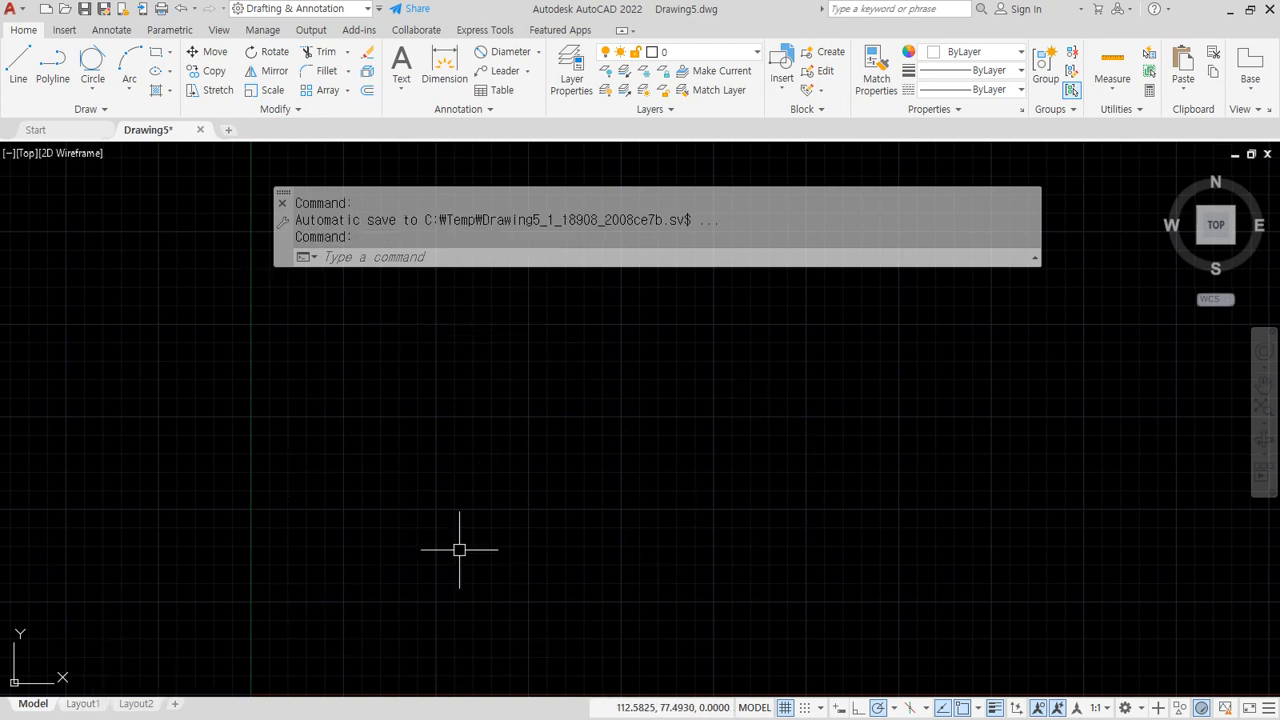
{"action": "type", "text": "l"}
{"action": "key", "text": "Return"}
{"action": "left_click", "coordinate": [418, 499]}
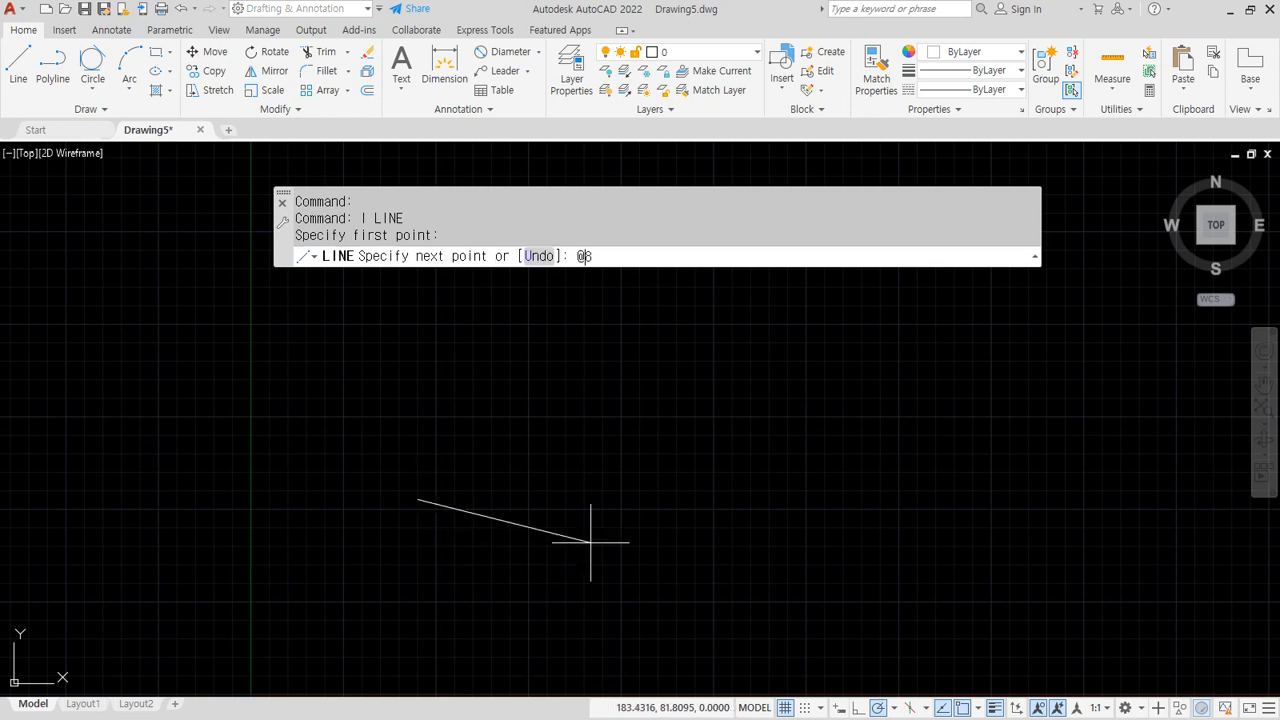
{"action": "type", "text": "@80<0"}
{"action": "key", "text": "Return"}
{"action": "type", "text": "@"}
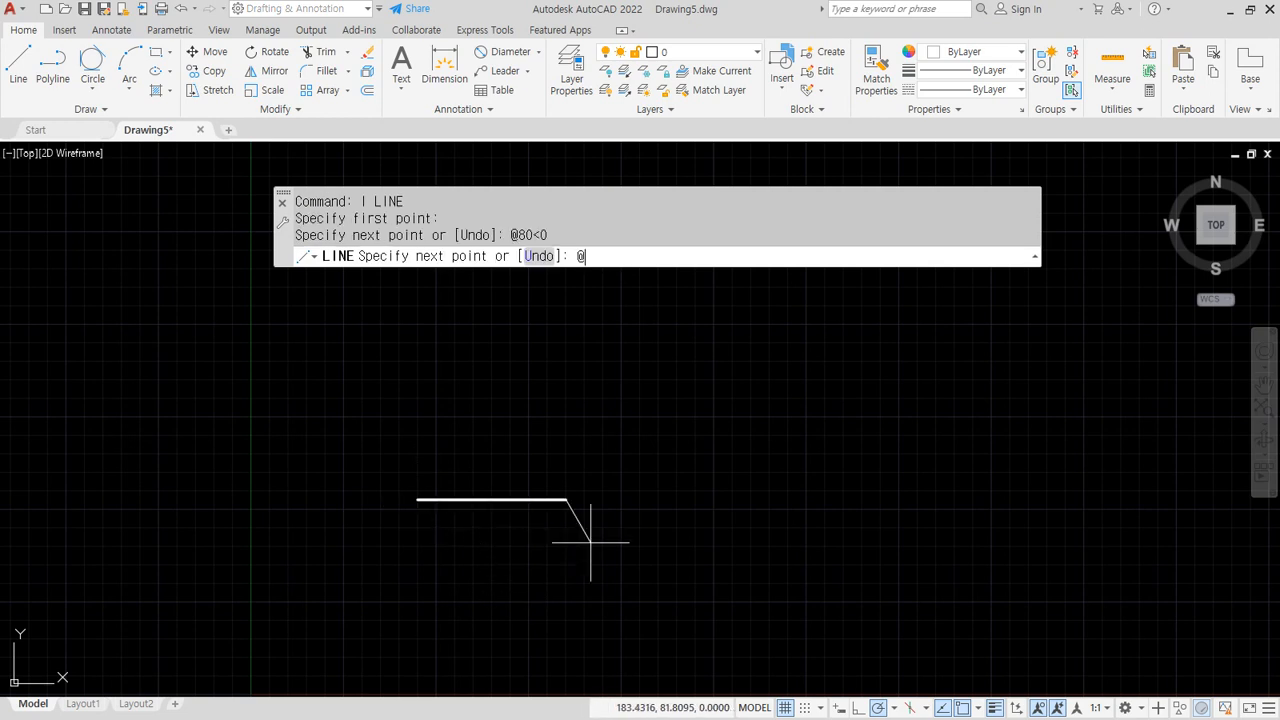
{"action": "type", "text": "80<90"}
{"action": "key", "text": "Return"}
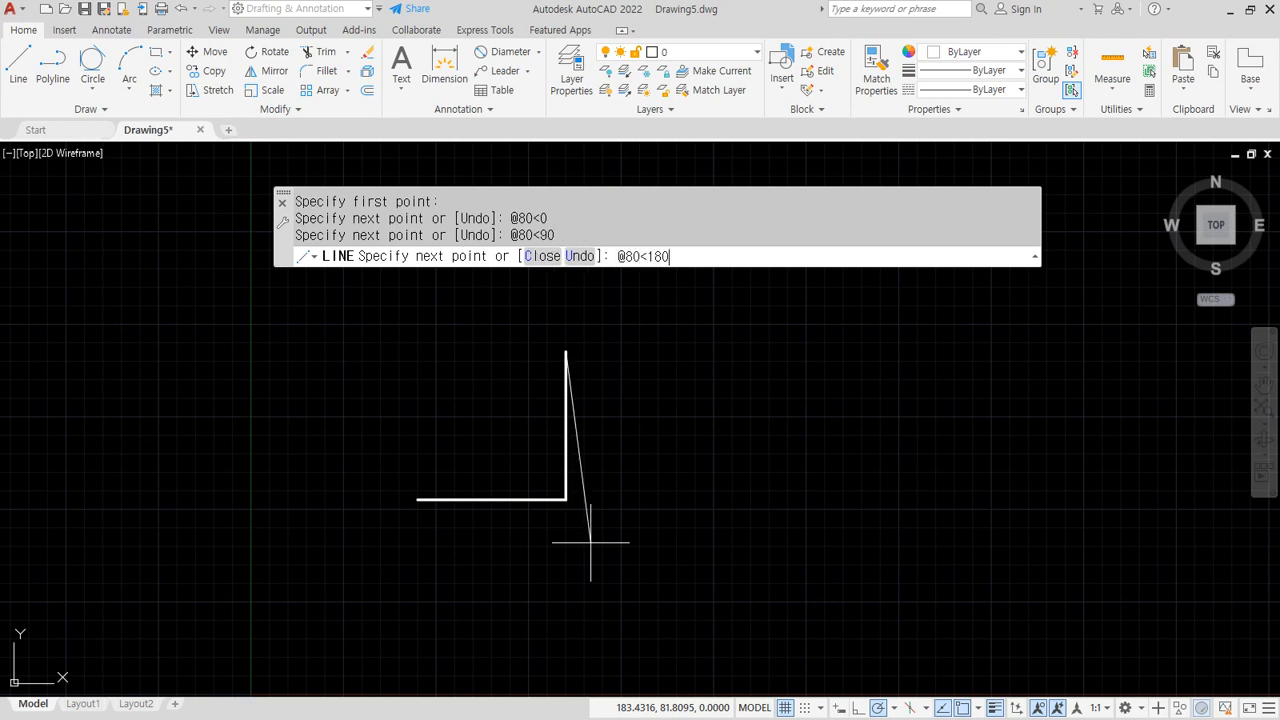
{"action": "key", "text": "Return"}
{"action": "type", "text": "c"}
{"action": "key", "text": "Return"}
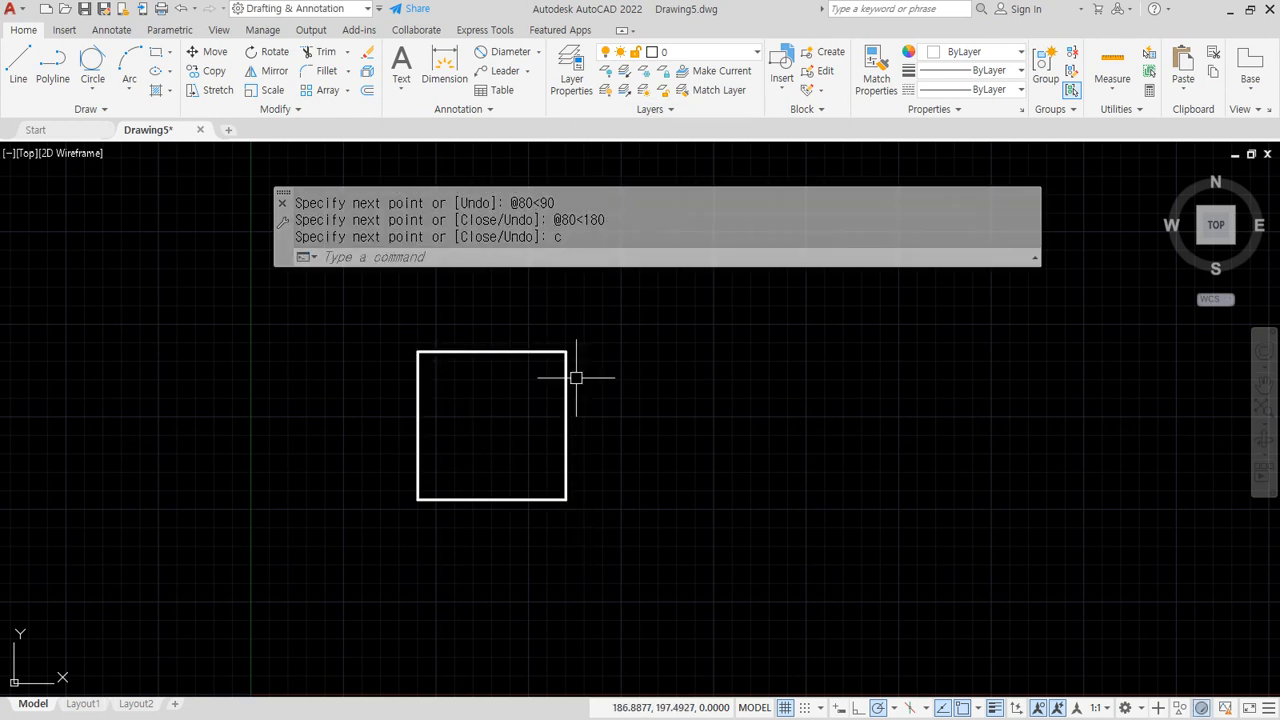
{"action": "scroll", "coordinate": [530, 430], "scroll_direction": "up", "scroll_amount": 4}
{"action": "middle_click_drag", "start_coordinate": [523, 429], "coordinate": [553, 556]}
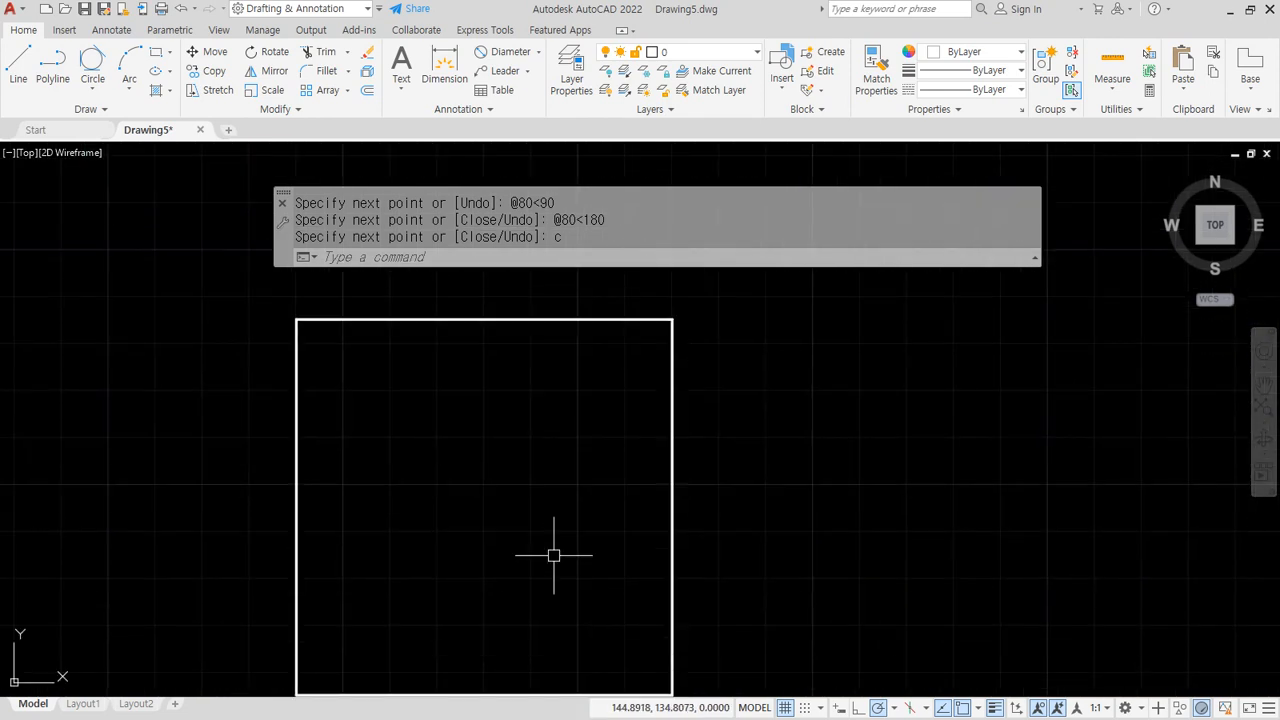
Inscribe a Tan, Tan, Tan circle touching the square's top, left and right edges
{"action": "left_click", "coordinate": [92, 89]}
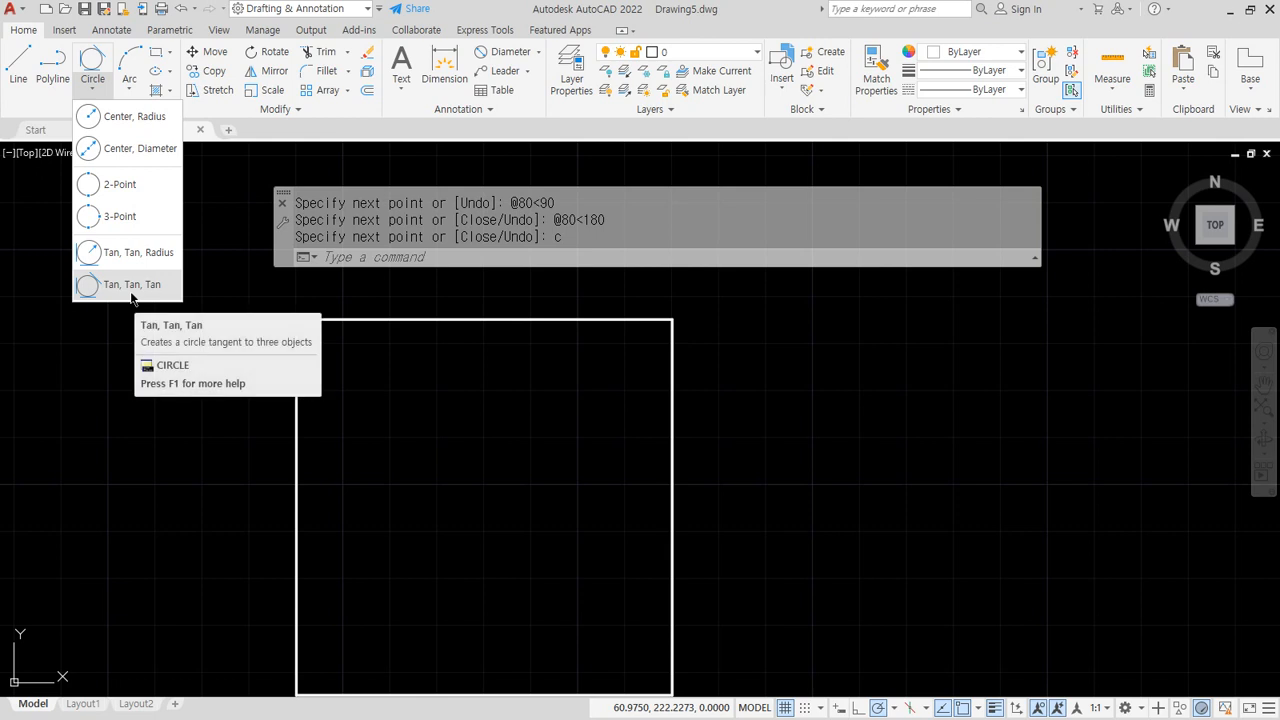
{"action": "left_click", "coordinate": [128, 287]}
{"action": "left_click", "coordinate": [447, 320]}
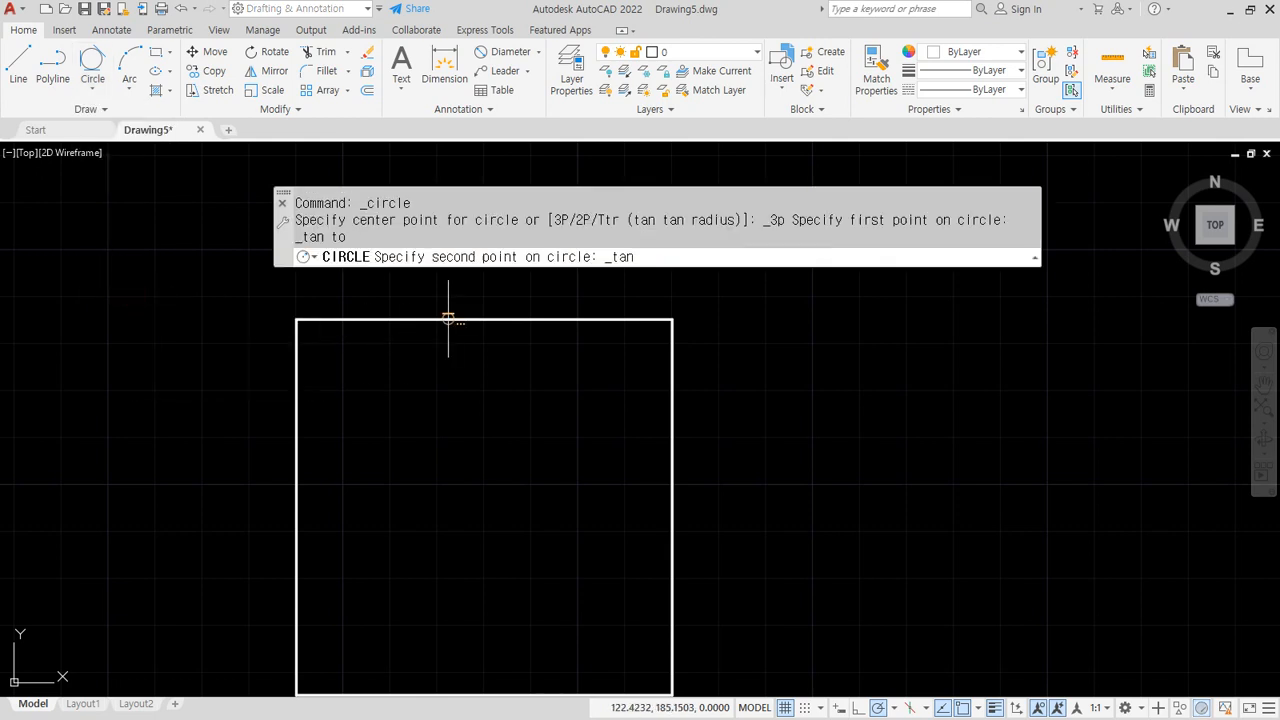
{"action": "left_click", "coordinate": [298, 466]}
{"action": "left_click", "coordinate": [670, 529]}
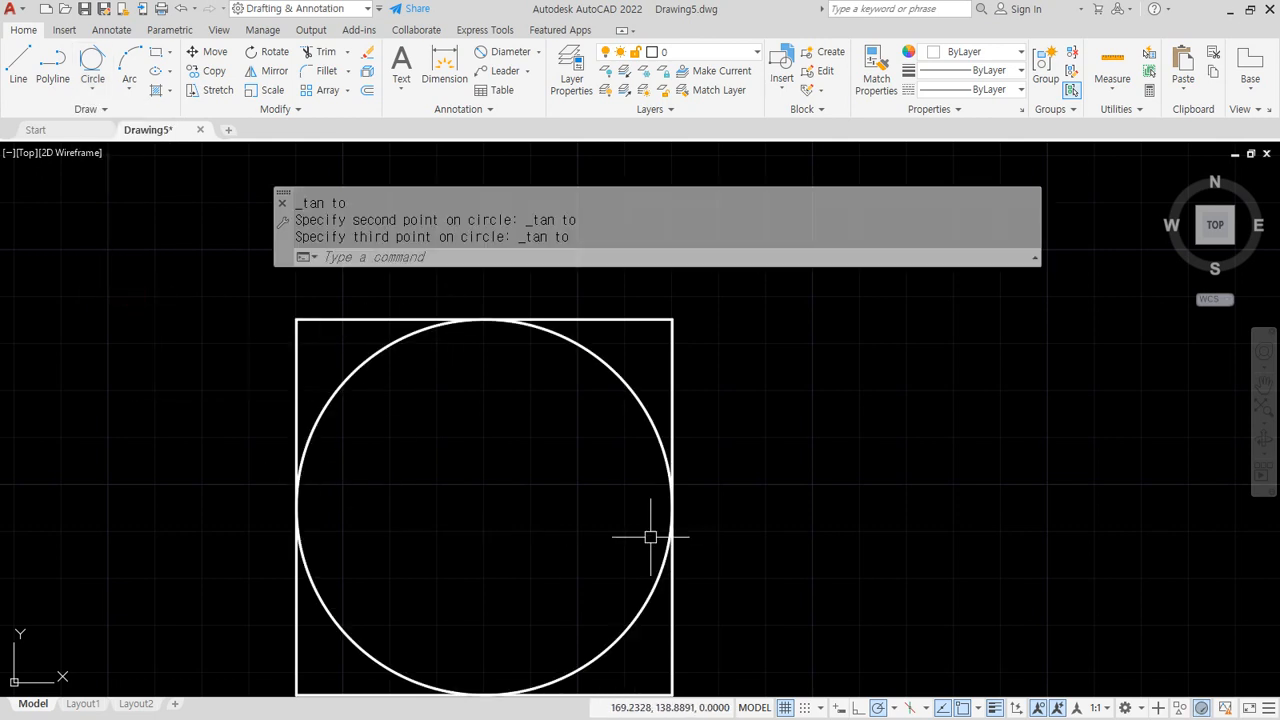
{"action": "middle_click_drag", "start_coordinate": [515, 547], "coordinate": [502, 532]}
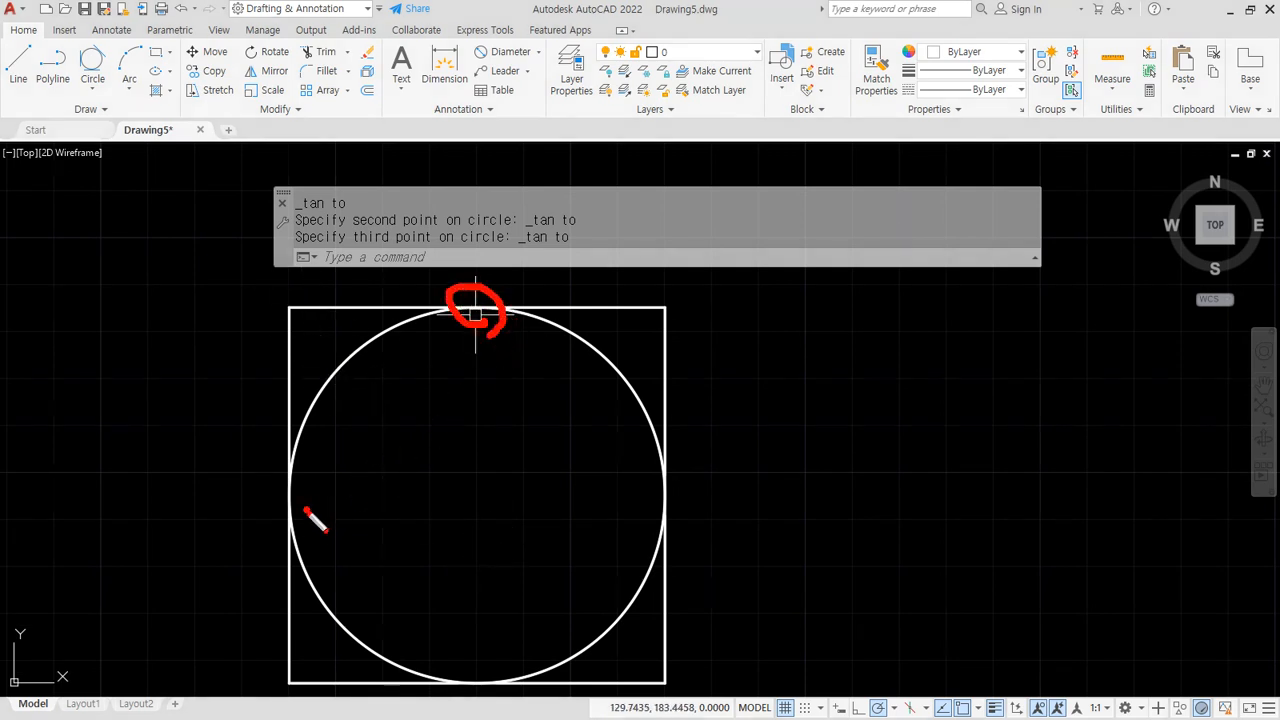
{"action": "left_click_drag", "start_coordinate": [305, 510], "coordinate": [307, 490]}
{"action": "key", "text": "Escape"}
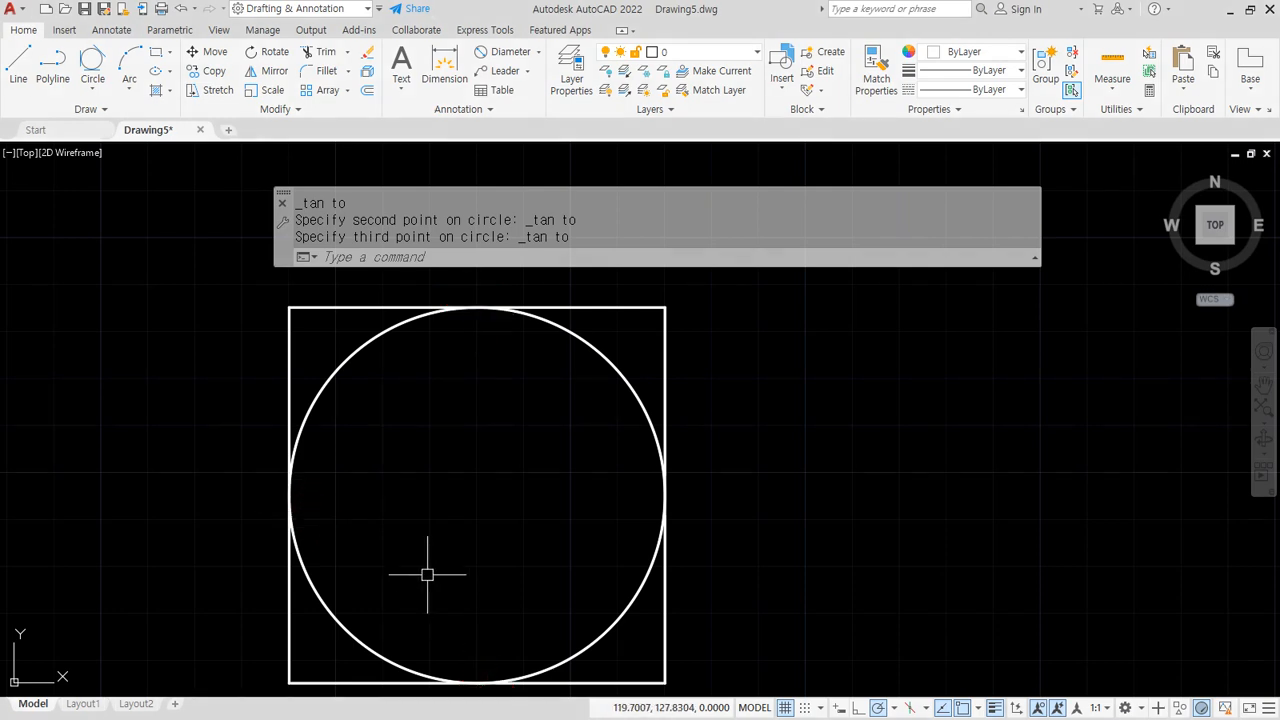
With Quadrant snap on, draw a diamond joining the circle's top, left, bottom and right points
{"action": "left_click", "coordinate": [22, 67]}
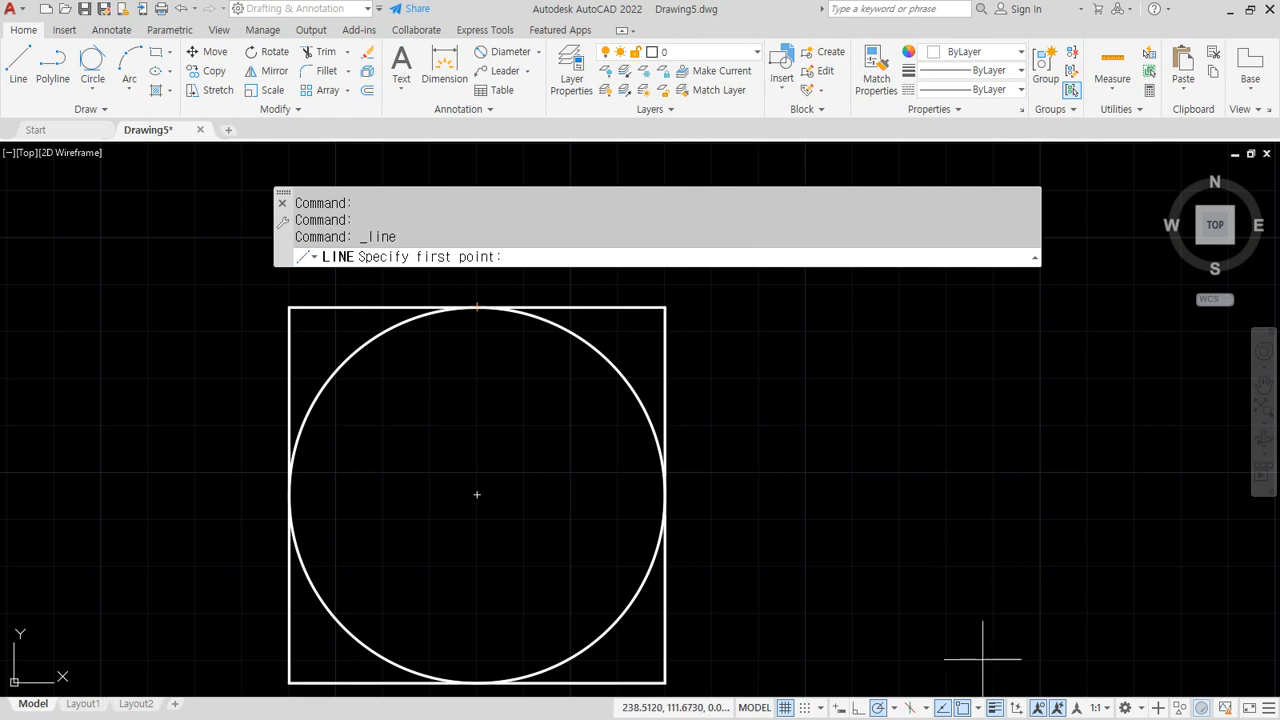
{"action": "left_click", "coordinate": [978, 708]}
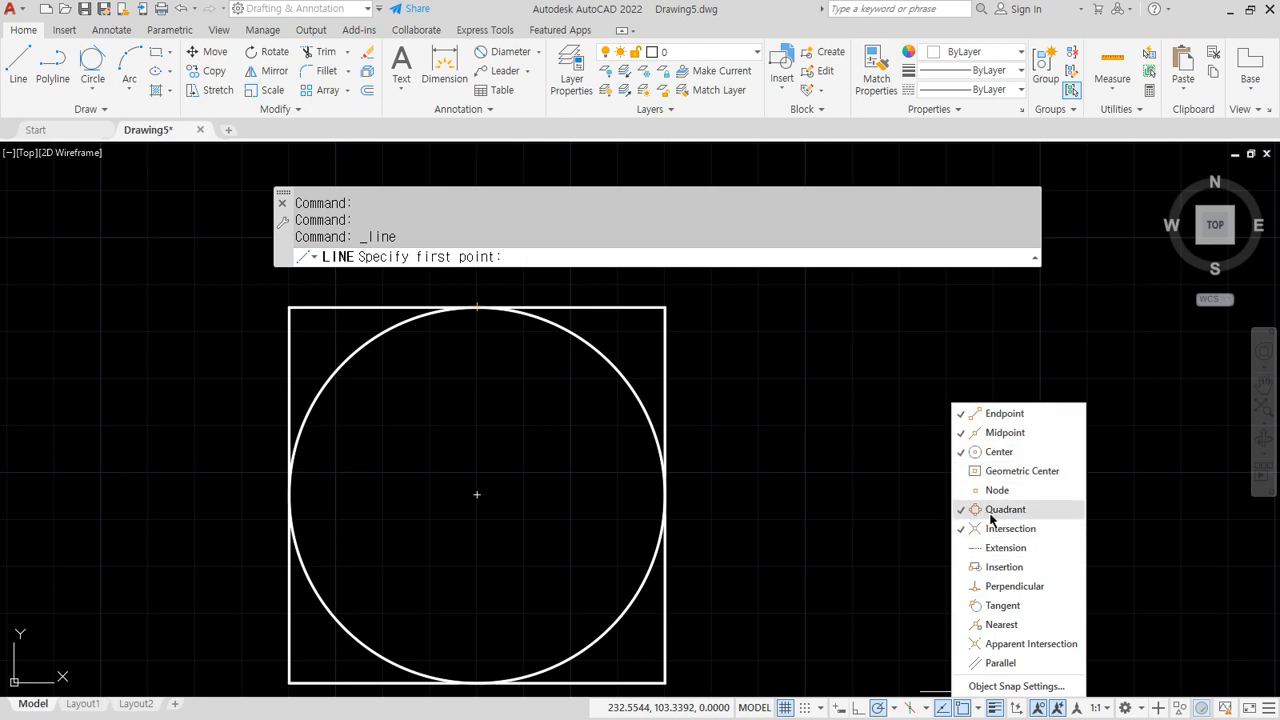
{"action": "left_click", "coordinate": [477, 307]}
{"action": "left_click", "coordinate": [290, 494]}
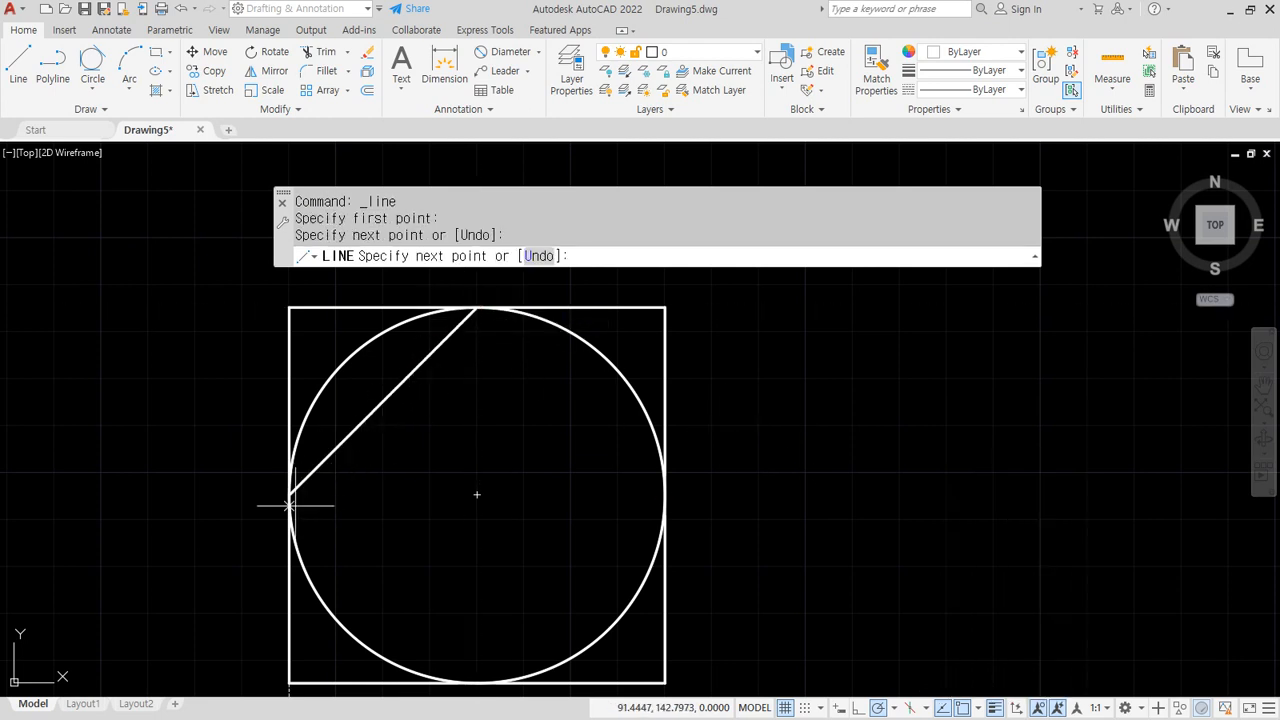
{"action": "left_click", "coordinate": [477, 683]}
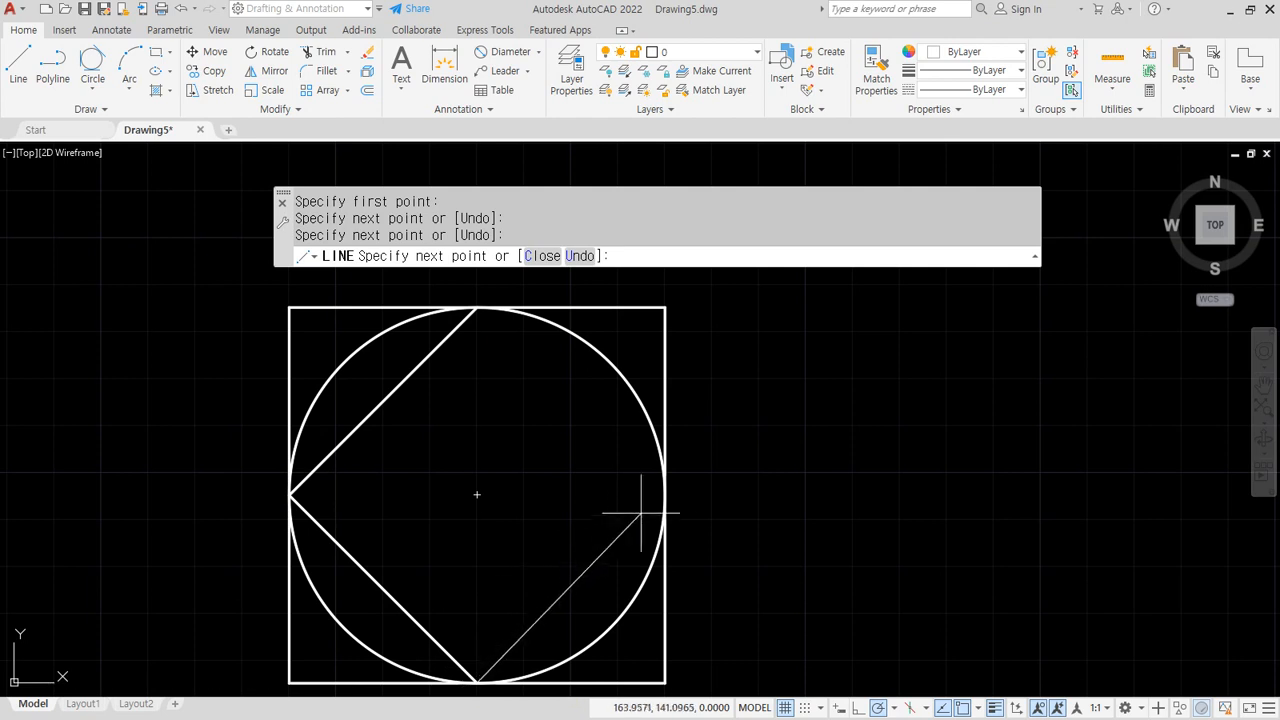
{"action": "left_click", "coordinate": [665, 494]}
{"action": "left_click", "coordinate": [477, 307]}
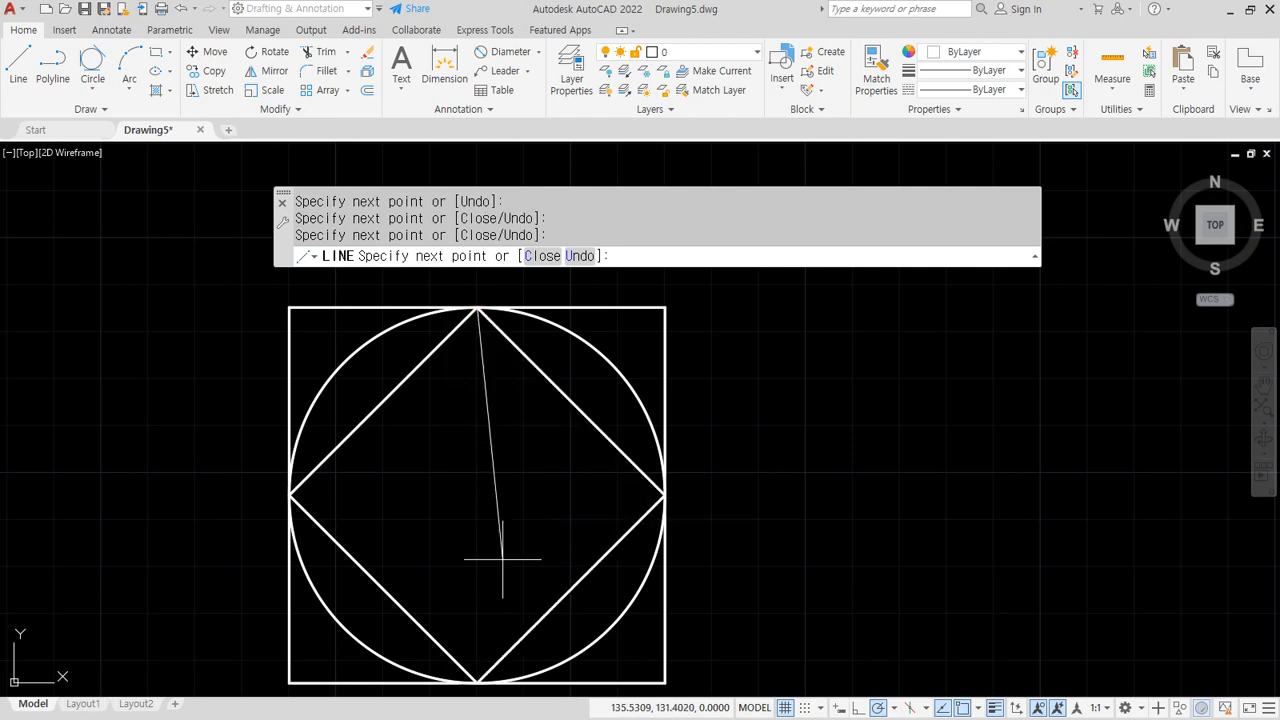
{"action": "key", "text": "Return"}
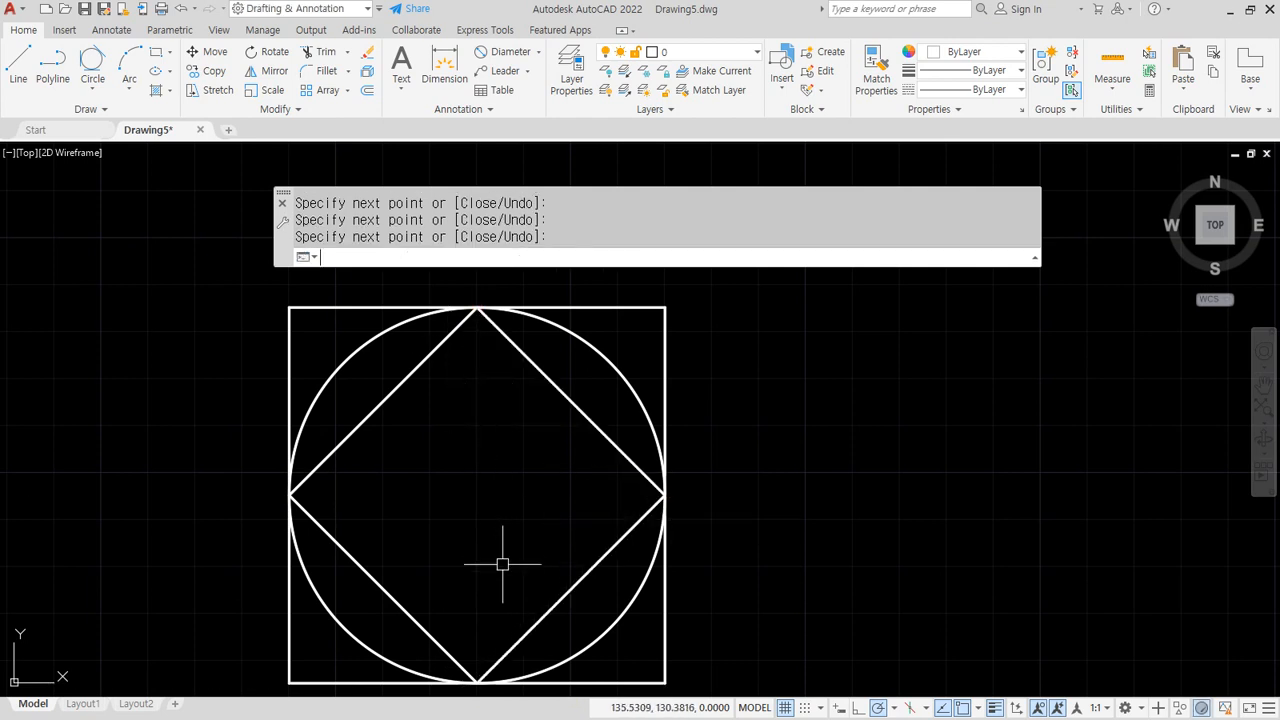
Inscribe a Tan, Tan, Tan circle touching three edges of the diamond
{"action": "left_click", "coordinate": [91, 60]}
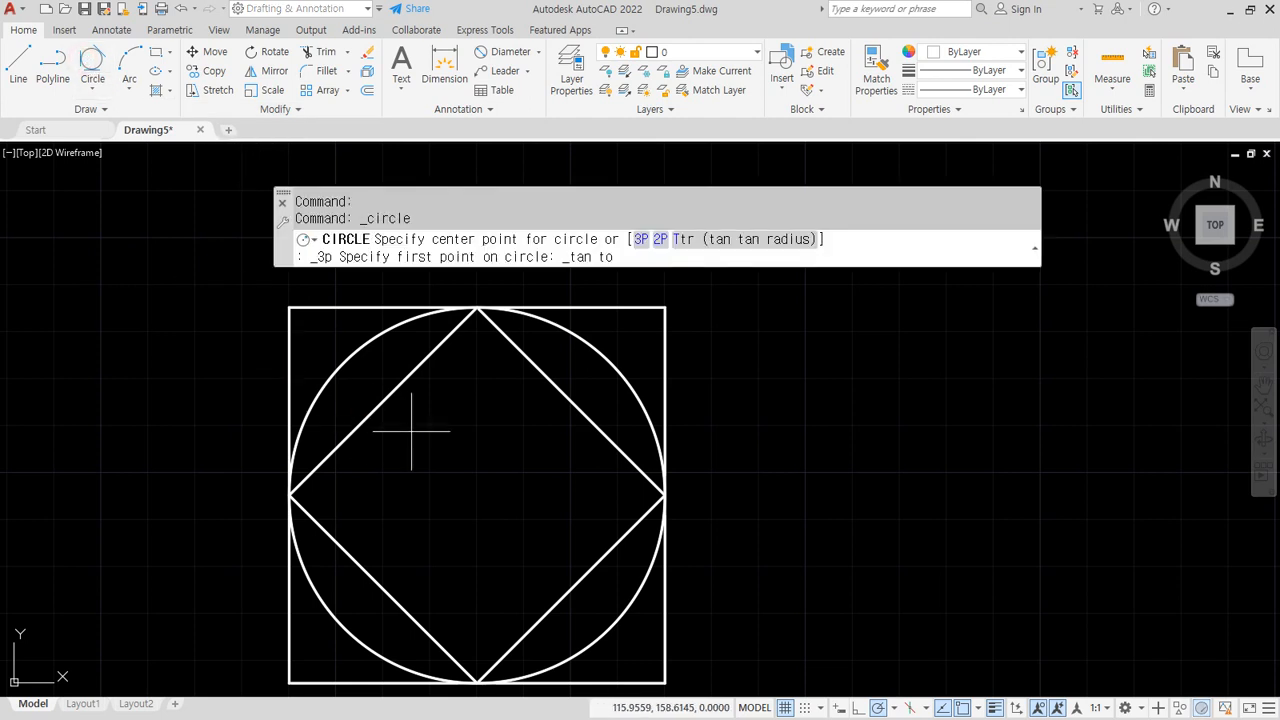
{"action": "left_click", "coordinate": [401, 393]}
{"action": "left_click", "coordinate": [386, 588]}
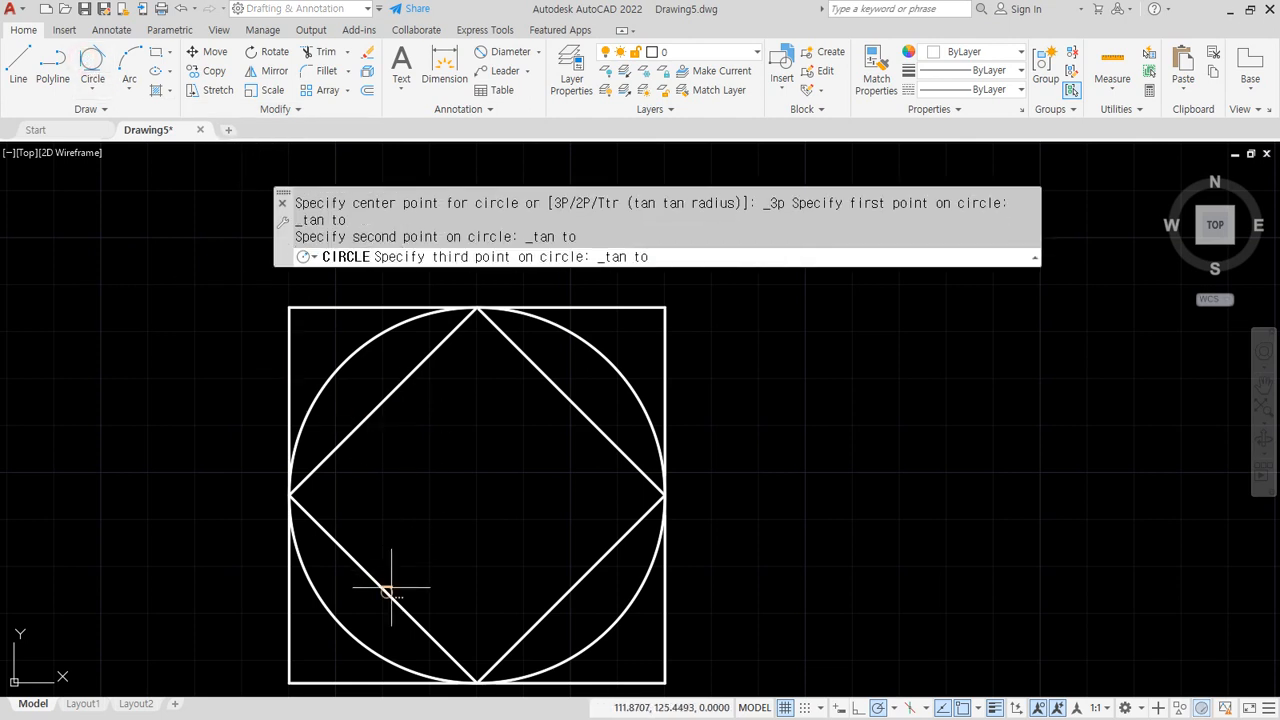
{"action": "left_click", "coordinate": [567, 617]}
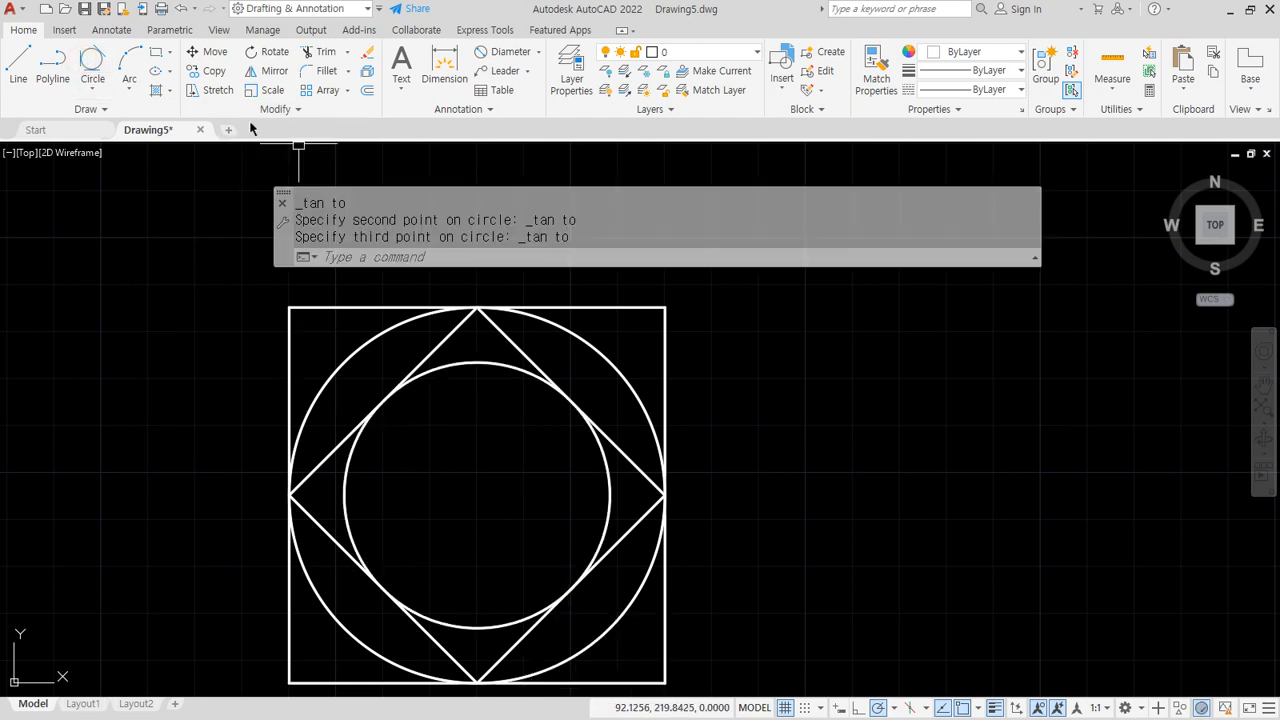
Draw a smaller diamond joining the new circle's four quadrant points
{"action": "left_click", "coordinate": [17, 64]}
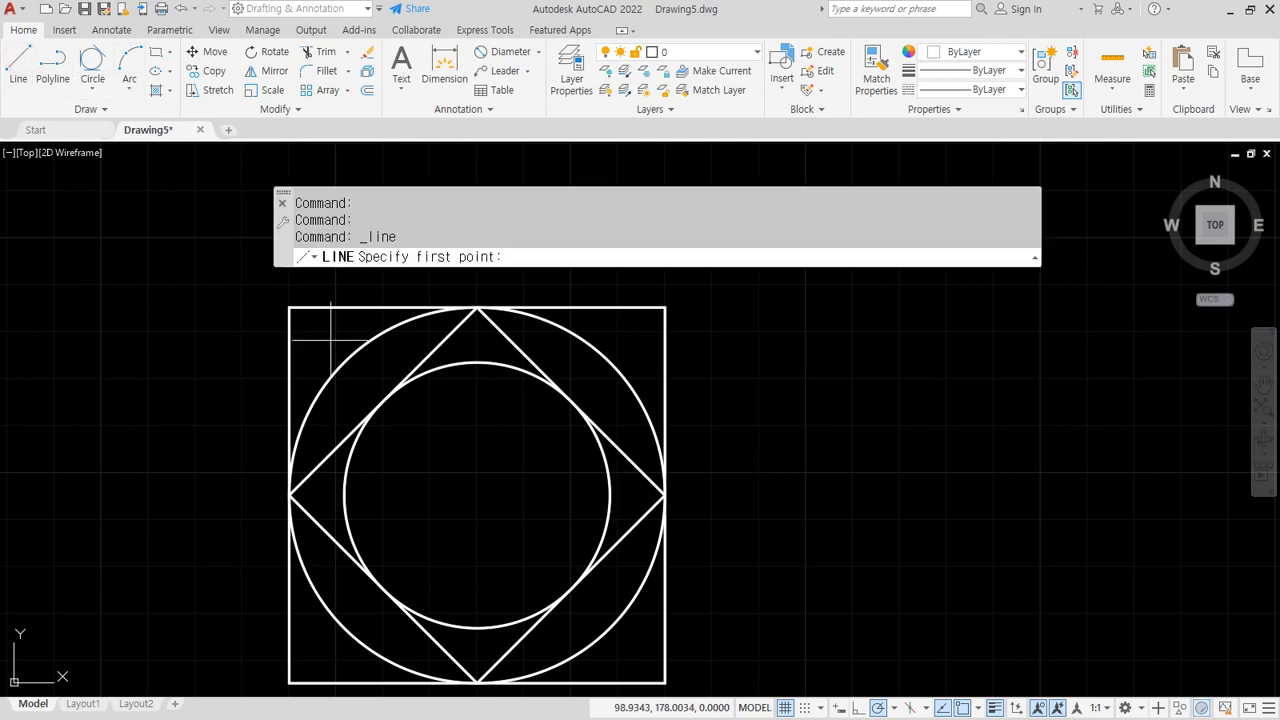
{"action": "left_click", "coordinate": [476, 361]}
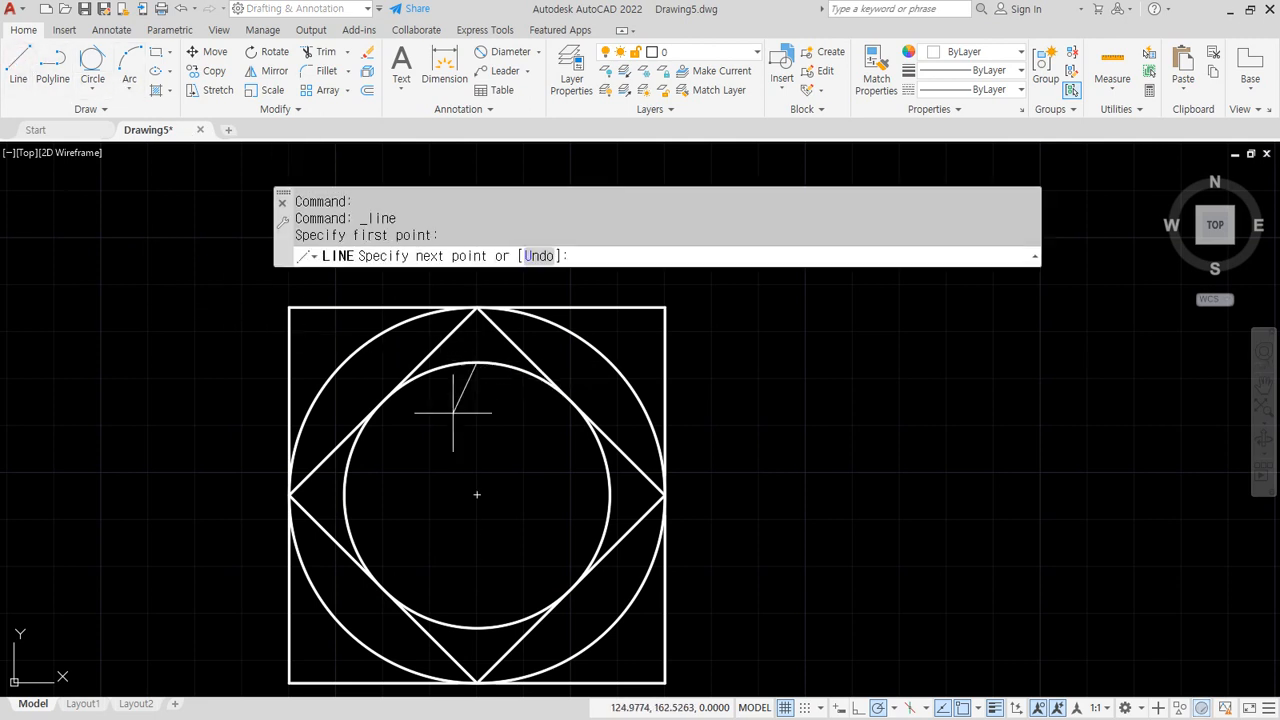
{"action": "left_click", "coordinate": [344, 494]}
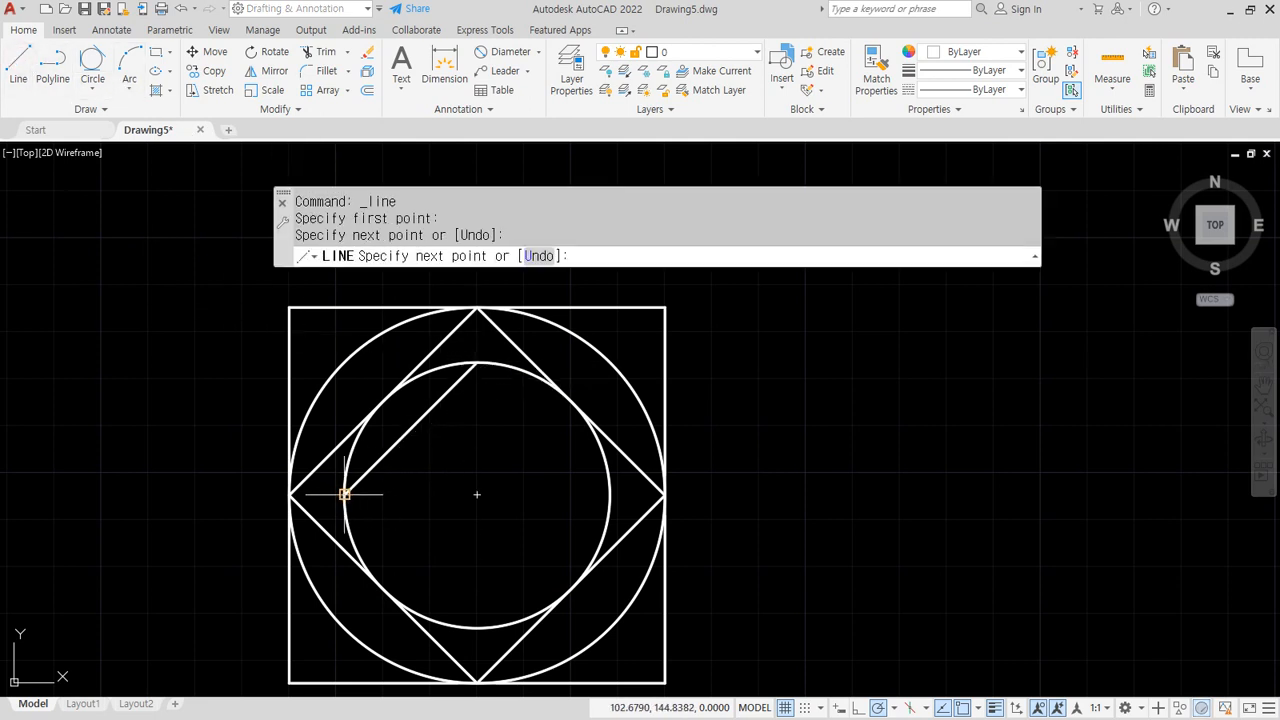
{"action": "left_click", "coordinate": [477, 628]}
{"action": "left_click", "coordinate": [610, 494]}
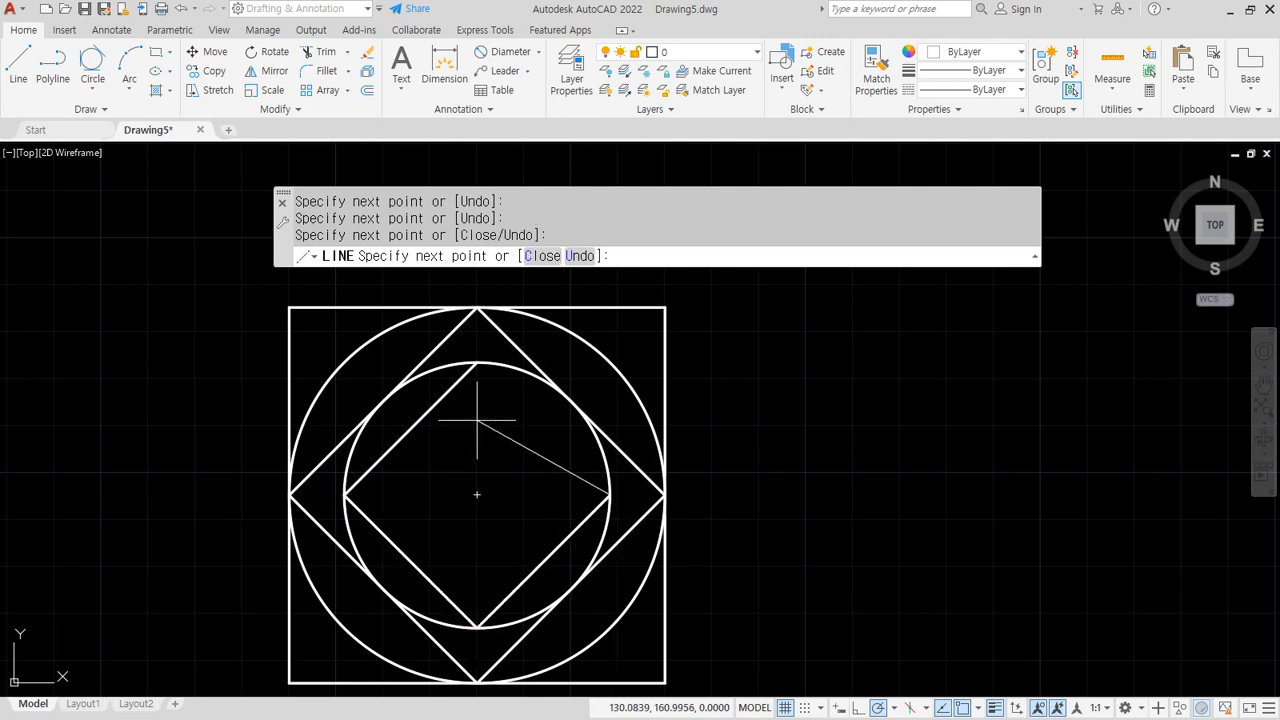
{"action": "left_click", "coordinate": [476, 361]}
{"action": "key", "text": "Return"}
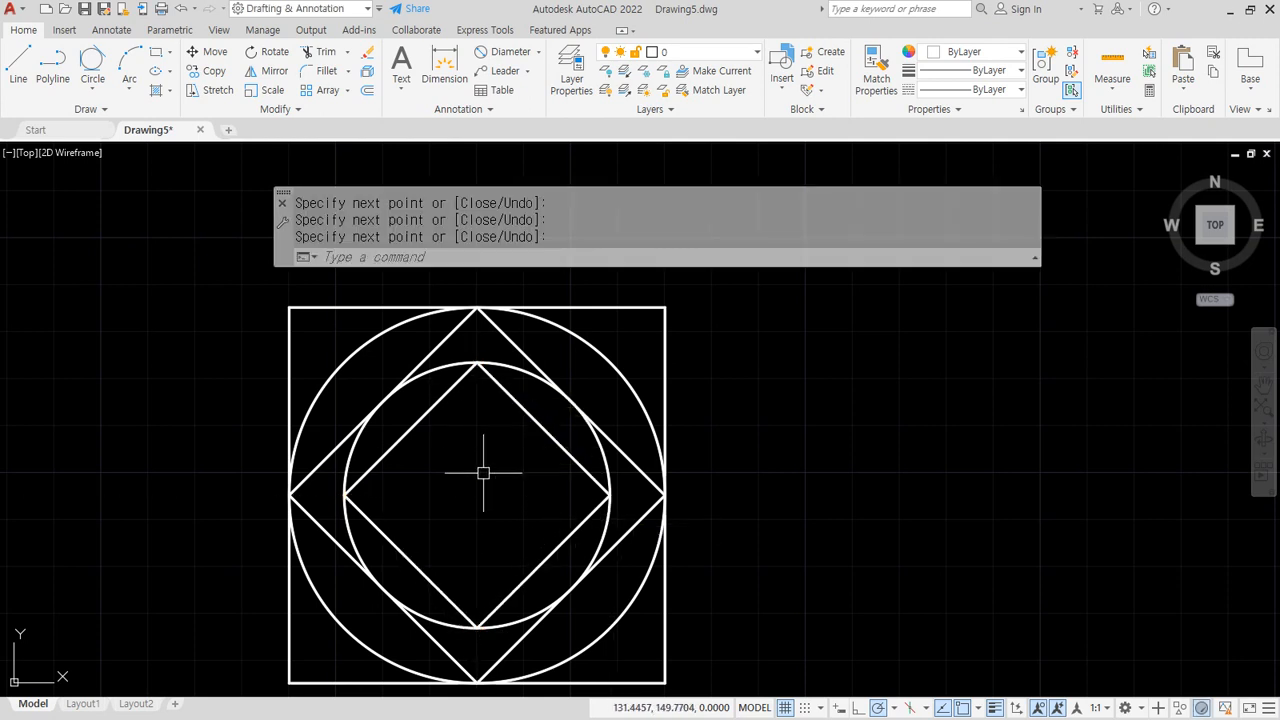
Change the object snap modes and start a new LINE command, then cancel it
{"action": "left_click", "coordinate": [979, 707]}
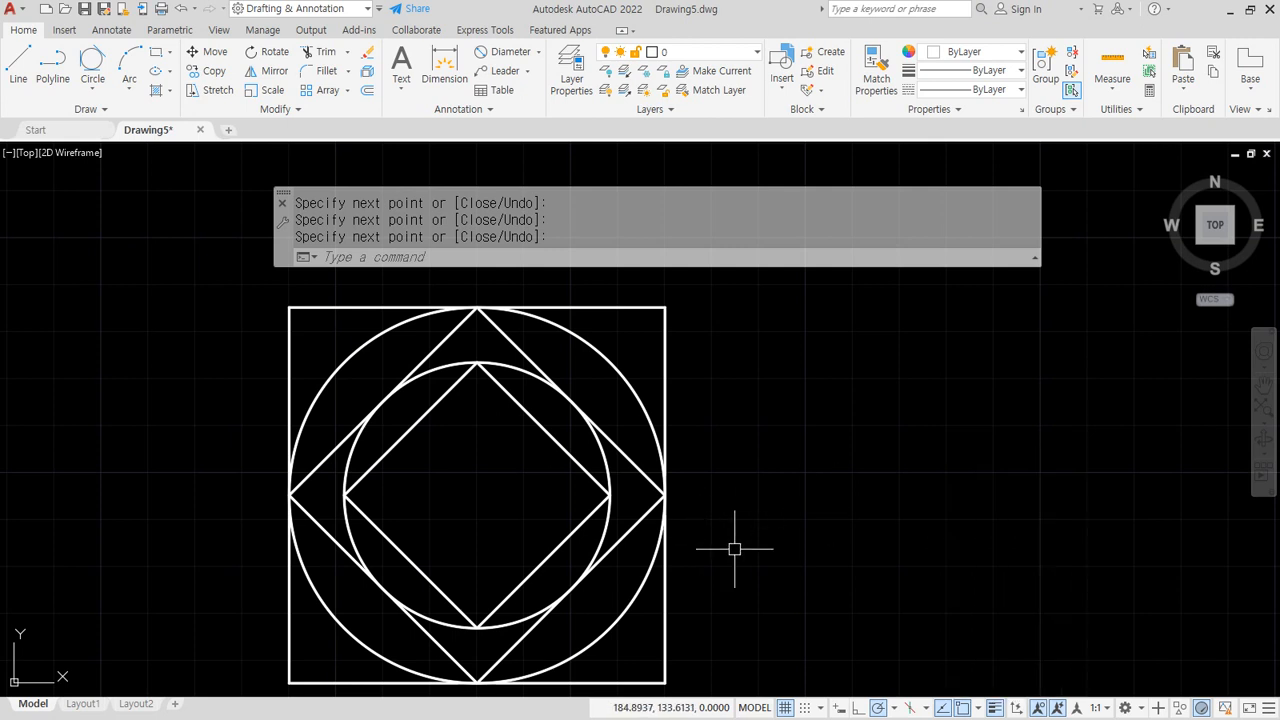
{"action": "type", "text": "l"}
{"action": "key", "text": "Return"}
{"action": "mouse_move", "coordinate": [447, 343]}
{"action": "left_mouse_down"}
{"action": "mouse_move", "coordinate": [329, 444]}
{"action": "mouse_move", "coordinate": [444, 384]}
{"action": "left_mouse_up"}
{"action": "key", "text": "Escape"}
Draw a square inside the smaller diamond with its corners on the inner circle
{"action": "left_click", "coordinate": [381, 401]}
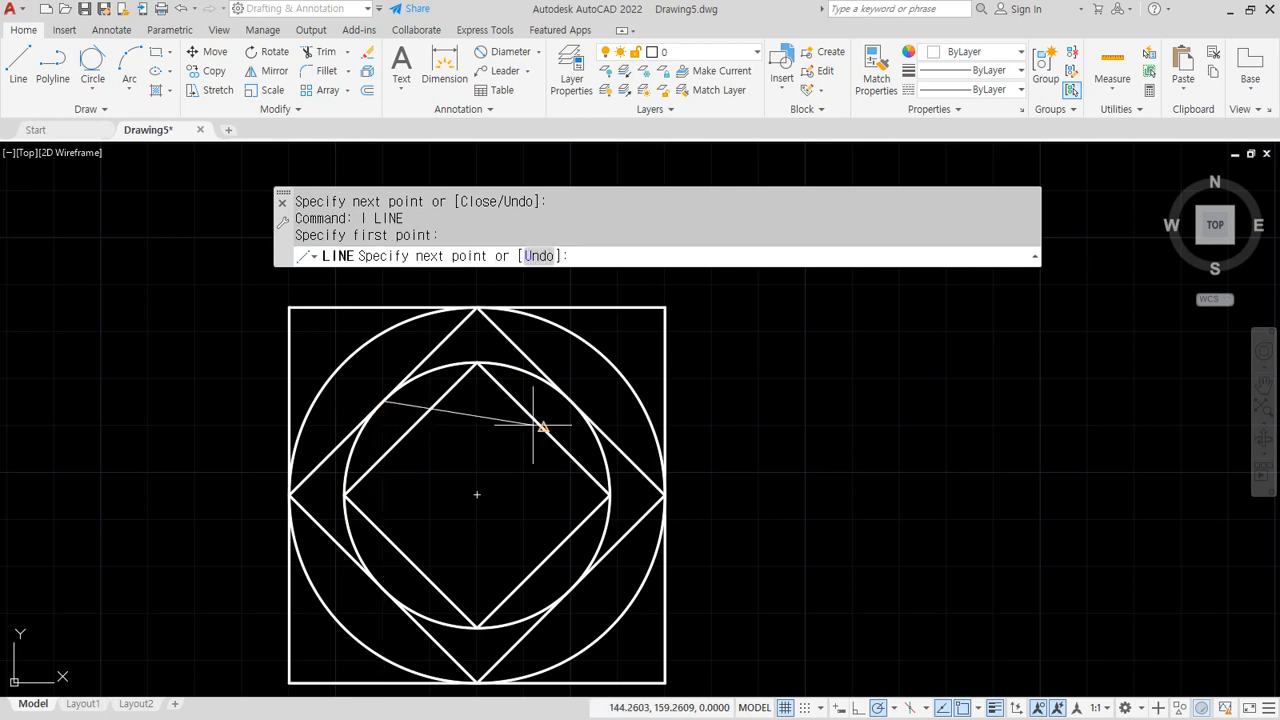
{"action": "left_click", "coordinate": [577, 401]}
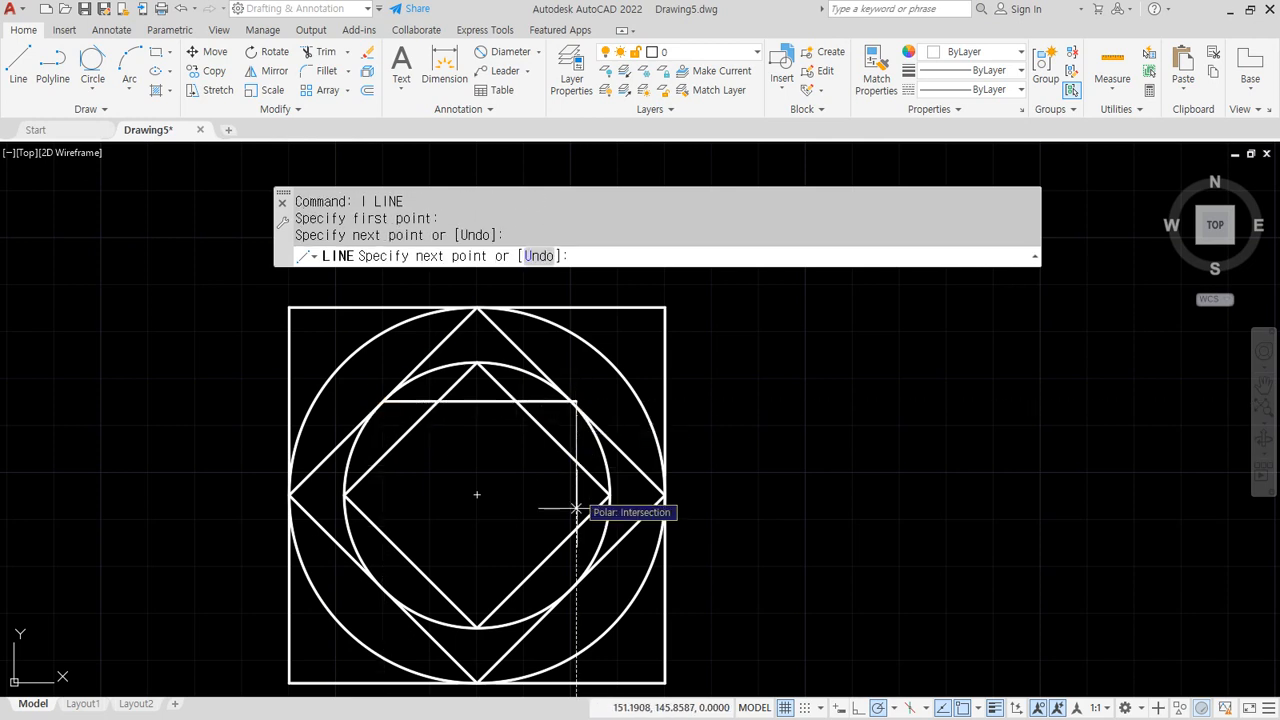
{"action": "left_click", "coordinate": [577, 583]}
{"action": "left_click", "coordinate": [378, 583]}
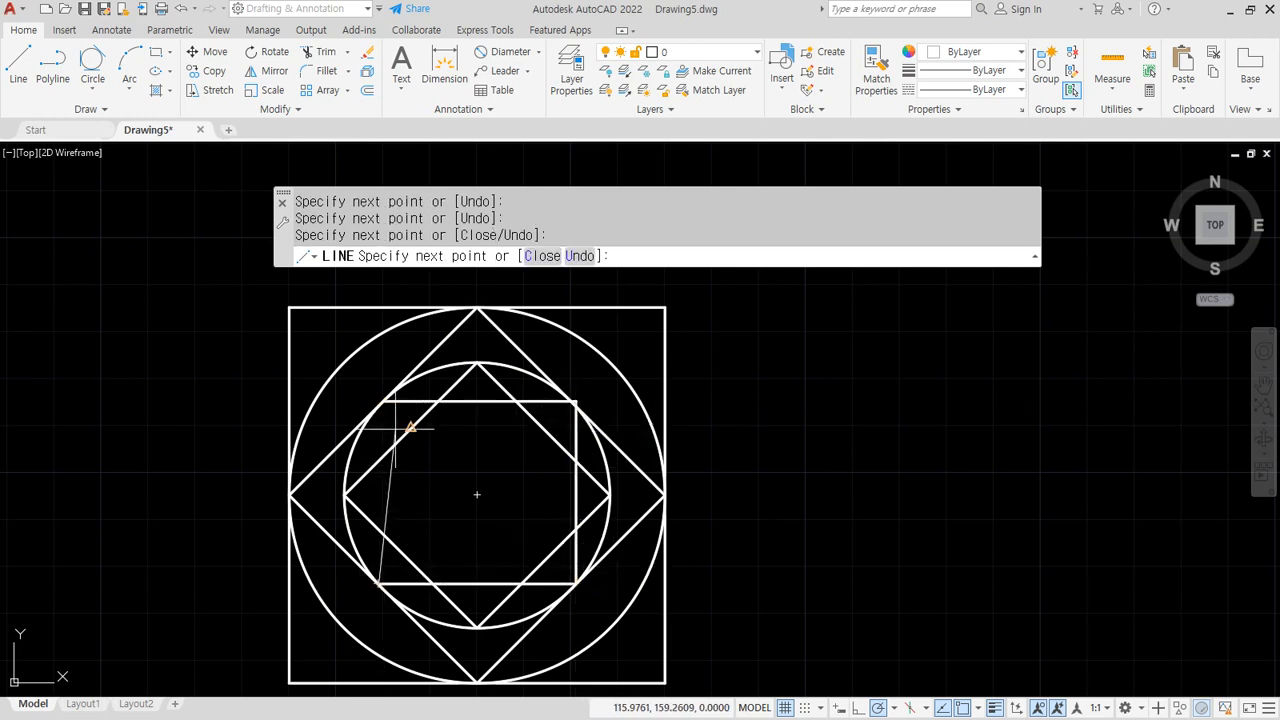
{"action": "left_click", "coordinate": [382, 401]}
{"action": "key", "text": "Escape"}
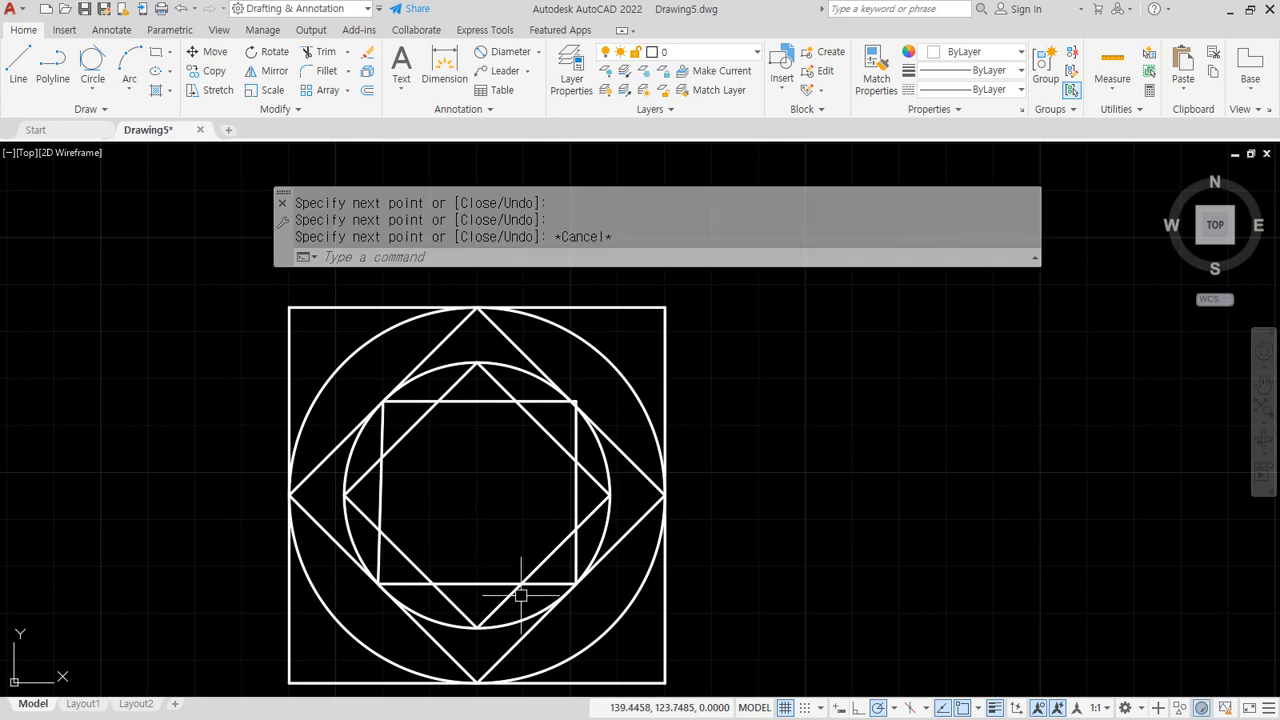
Inscribe a Tan, Tan, Tan circle touching three sides of the inner square
{"action": "left_click", "coordinate": [90, 57]}
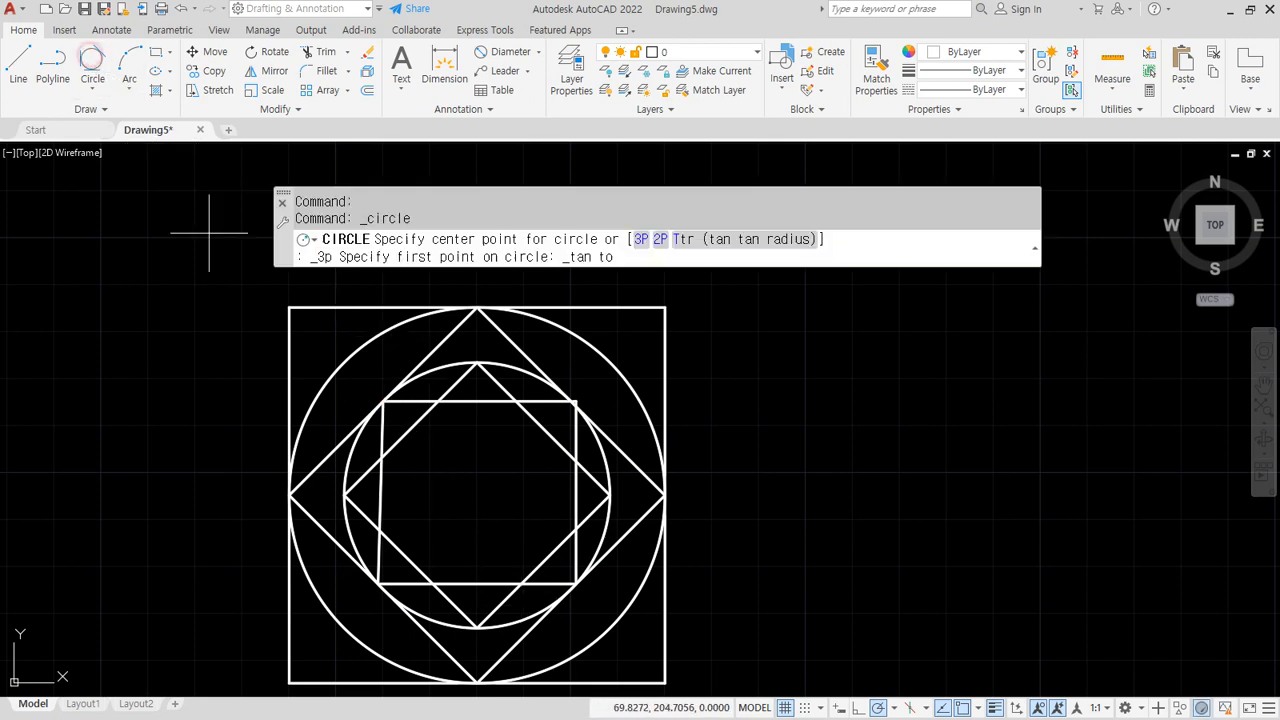
{"action": "left_click", "coordinate": [468, 410]}
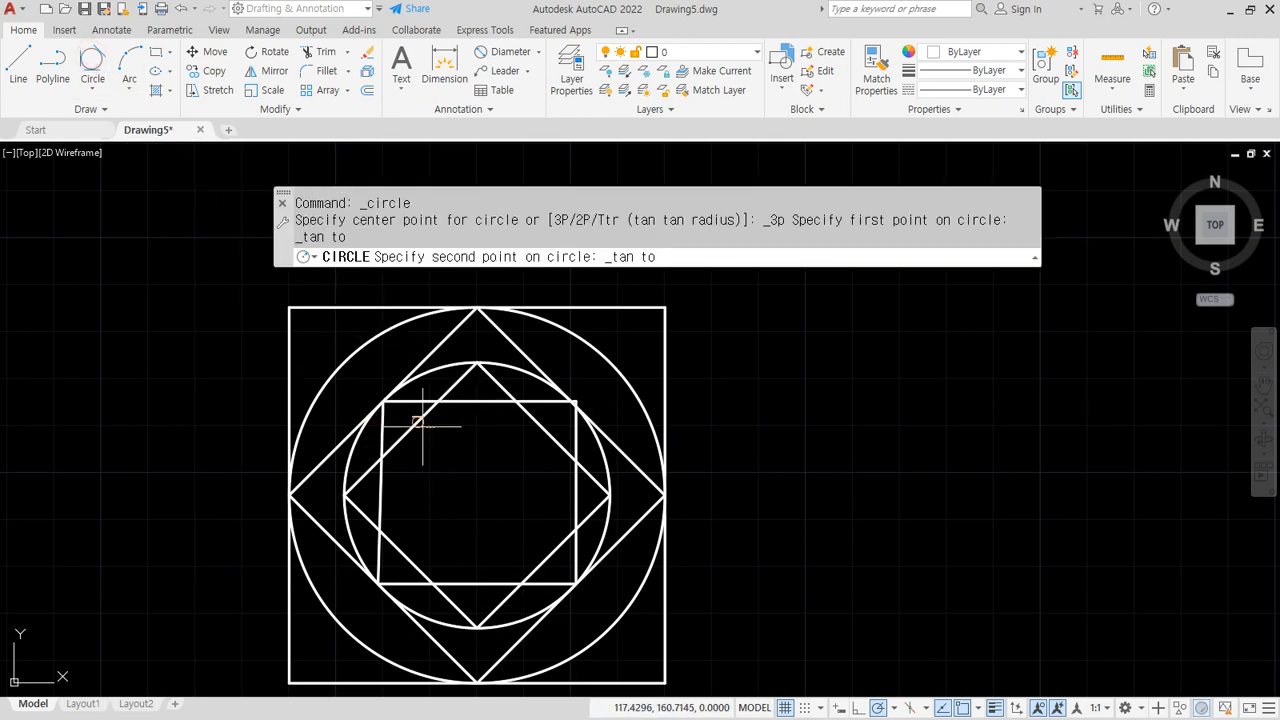
{"action": "left_click", "coordinate": [422, 425]}
{"action": "left_click", "coordinate": [388, 506]}
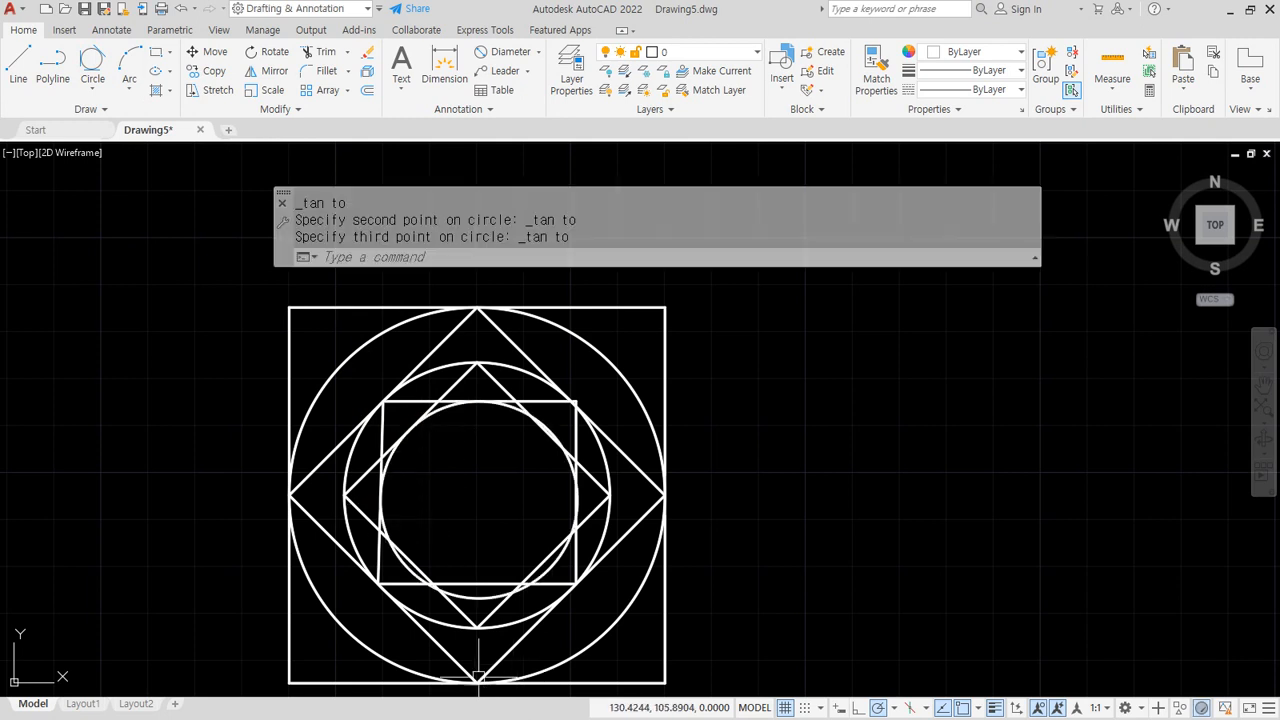
Erase the small circle inside the inner square
{"action": "scroll", "coordinate": [535, 498], "scroll_direction": "up", "scroll_amount": 2}
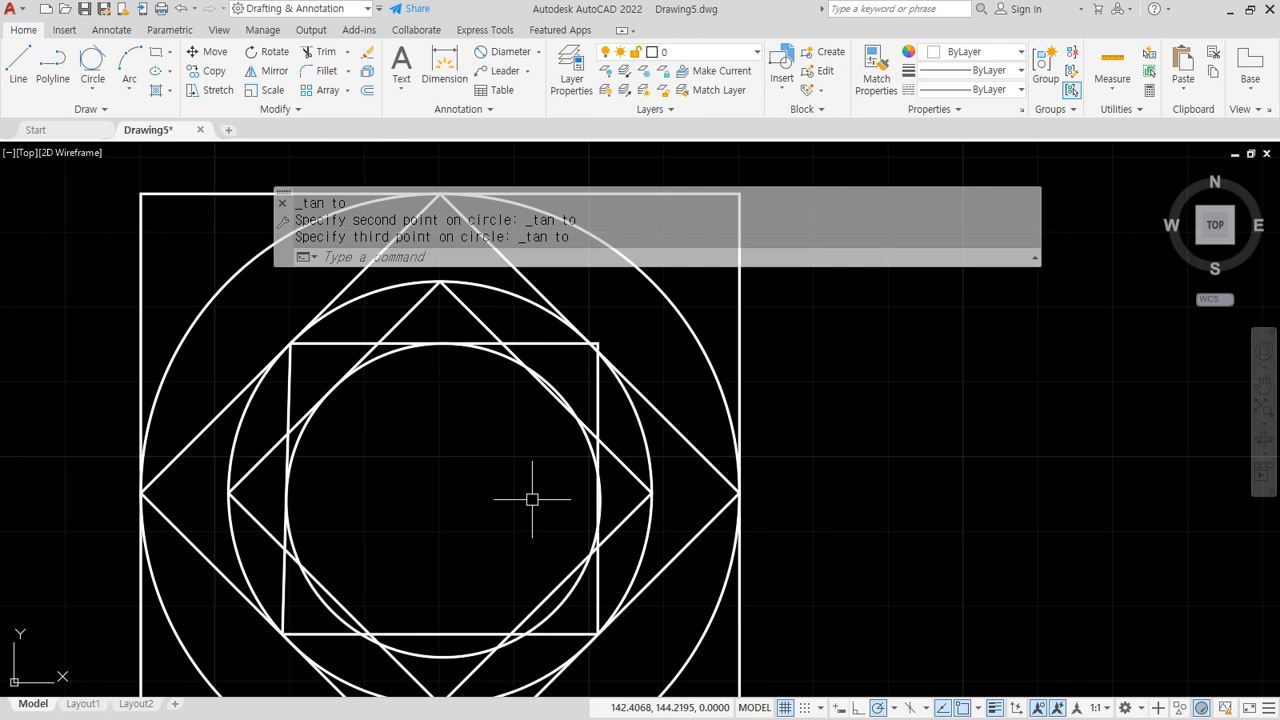
{"action": "scroll", "coordinate": [527, 513], "scroll_direction": "down", "scroll_amount": 2}
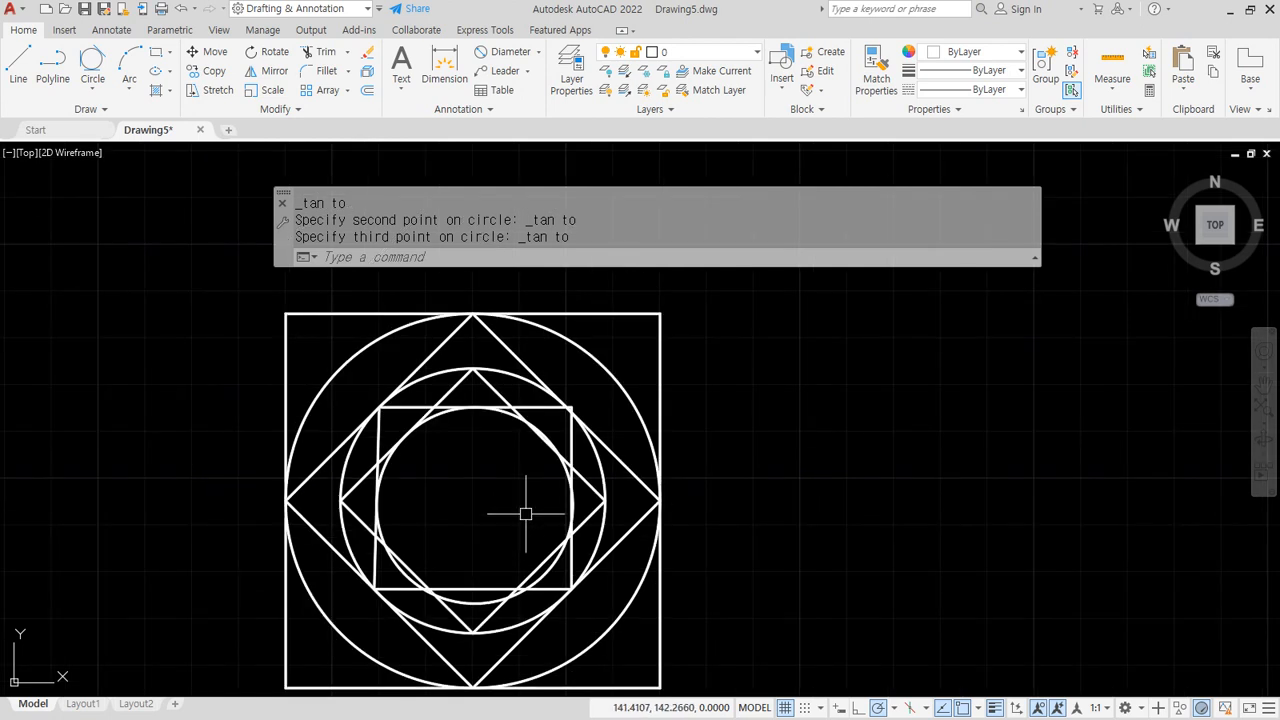
{"action": "left_click", "coordinate": [405, 578]}
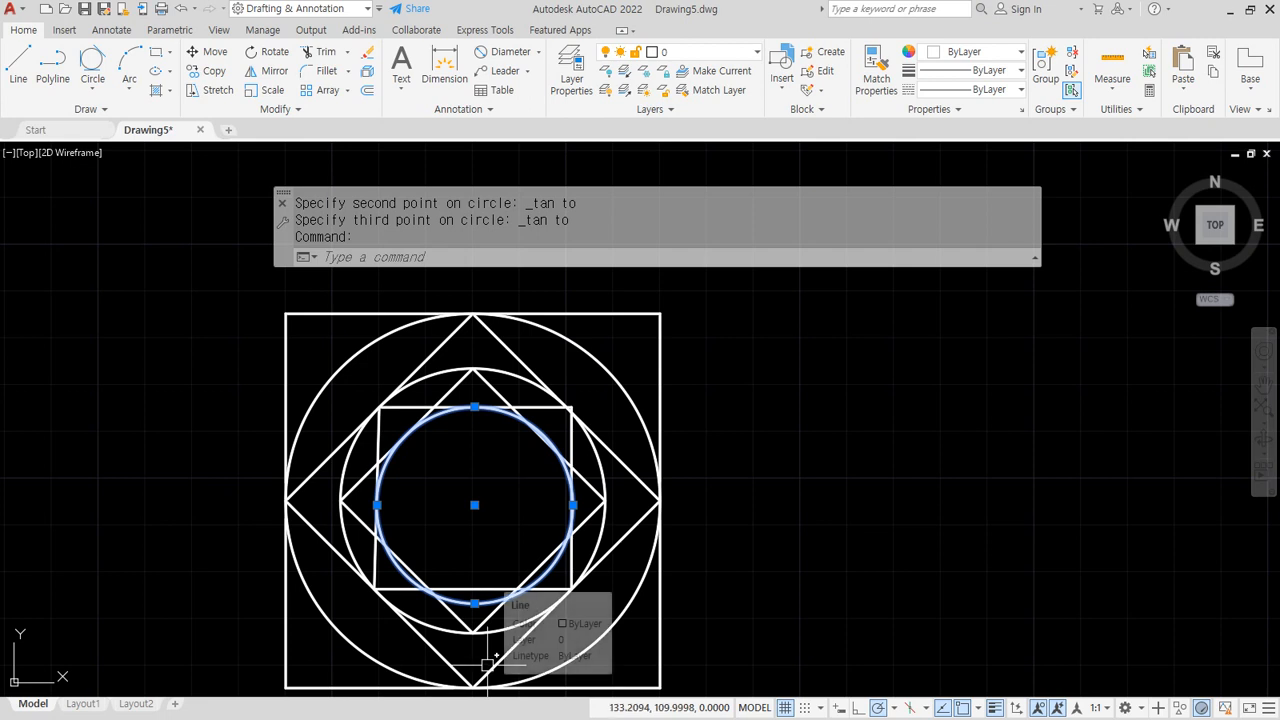
{"action": "type", "text": "e"}
{"action": "key", "text": "Return"}
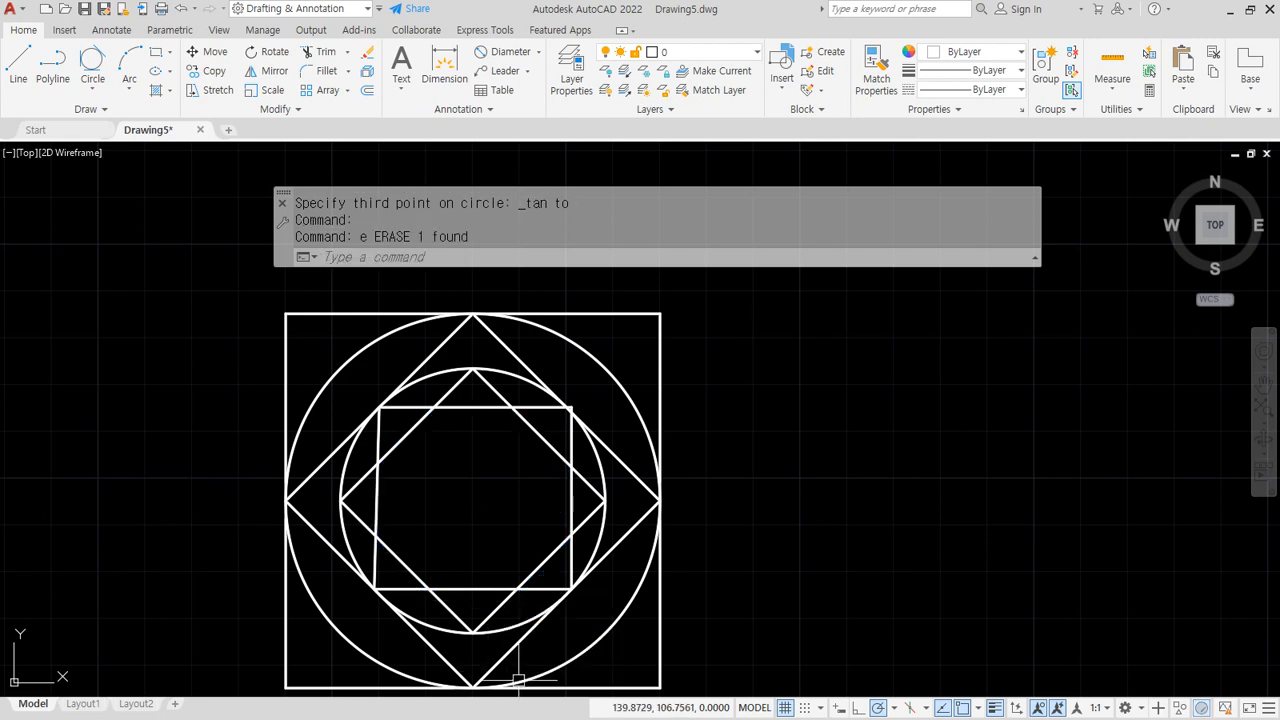
Erase the inner square's bottom, left, top and right edges
{"action": "left_click", "coordinate": [482, 587]}
{"action": "type", "text": "e"}
{"action": "key", "text": "Return"}
{"action": "left_click", "coordinate": [374, 497]}
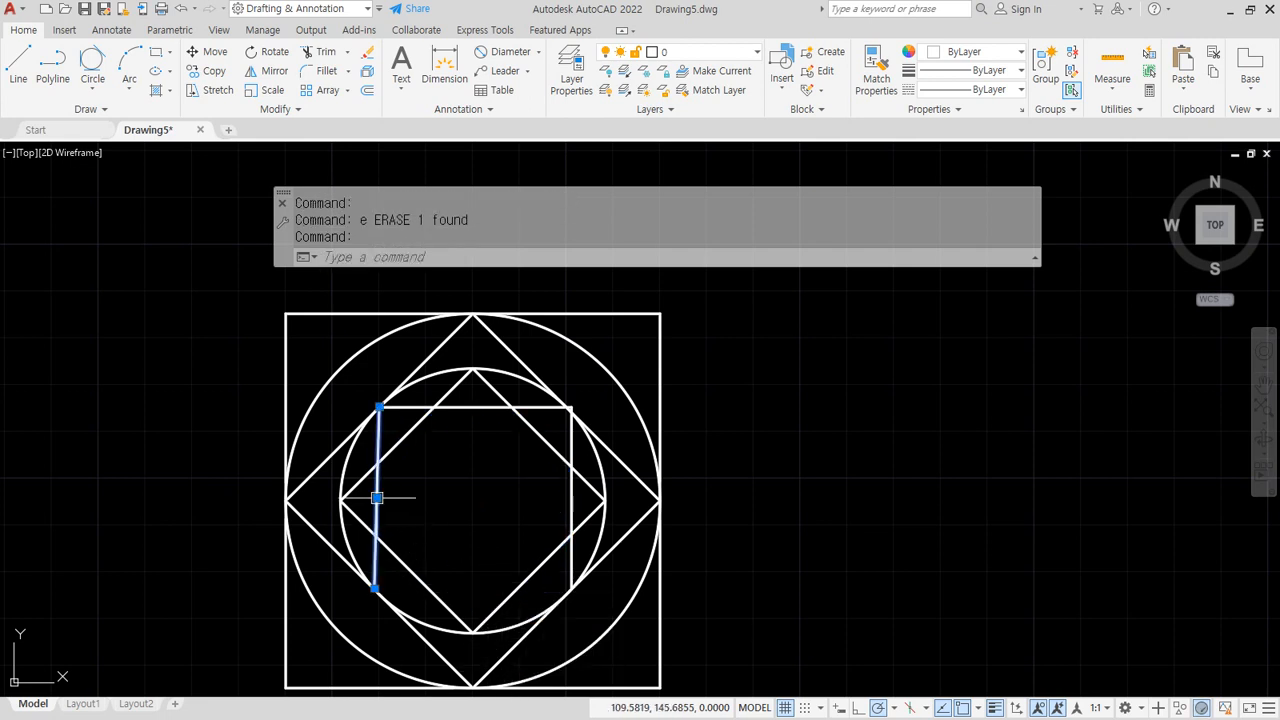
{"action": "type", "text": "e"}
{"action": "key", "text": "Return"}
{"action": "left_click", "coordinate": [465, 407]}
{"action": "type", "text": "e"}
{"action": "key", "text": "Return"}
{"action": "left_click", "coordinate": [571, 465]}
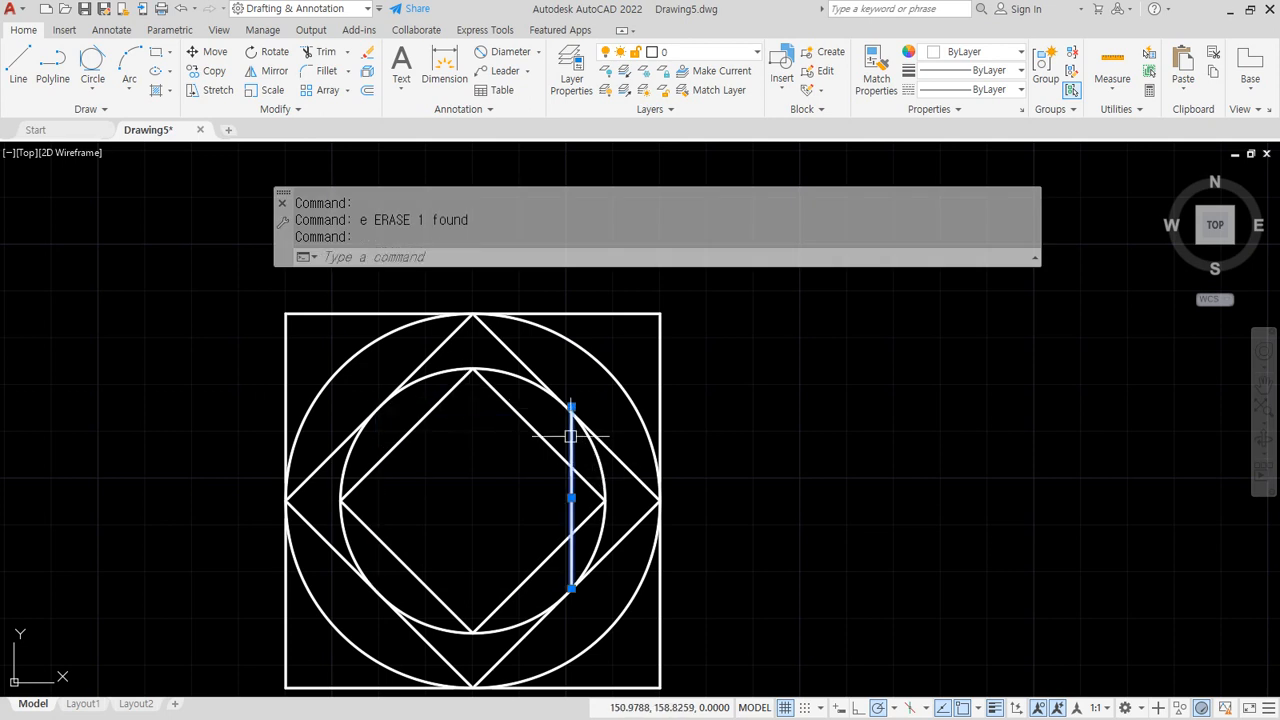
{"action": "type", "text": "e"}
{"action": "key", "text": "Return"}
Draw a top line across the inner circle, then erase it as misplaced
{"action": "type", "text": "l"}
{"action": "key", "text": "Return"}
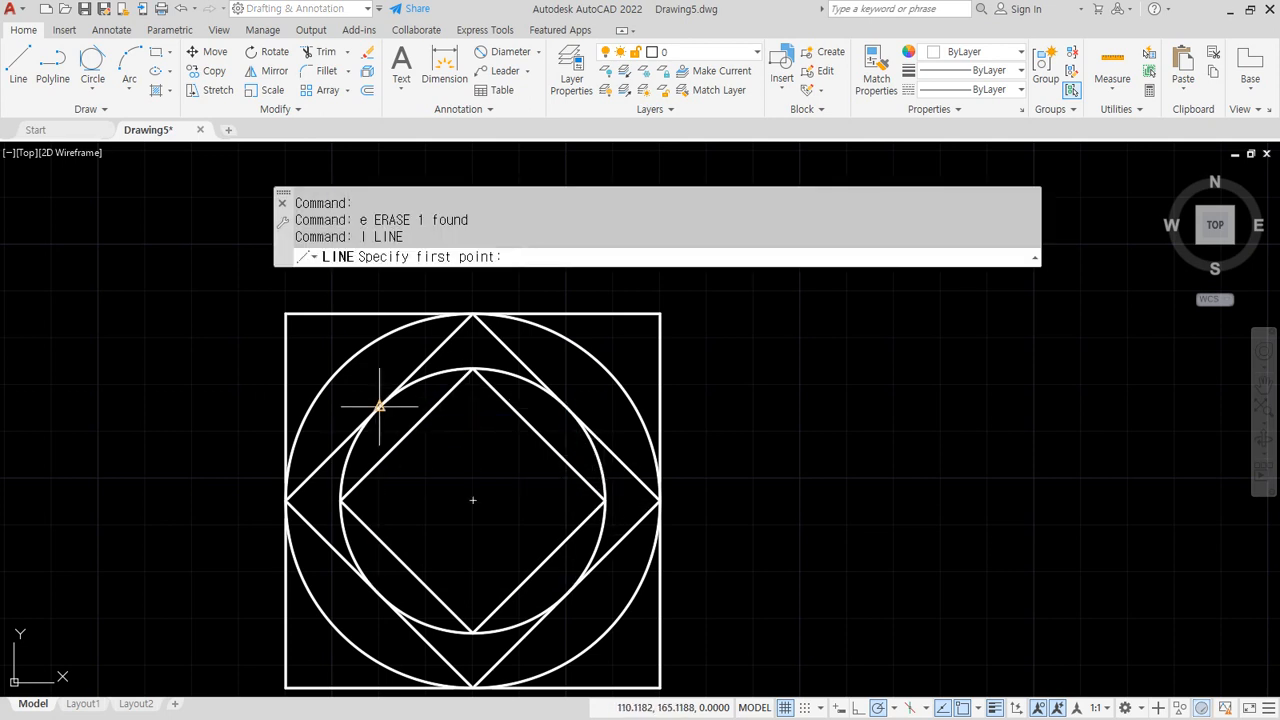
{"action": "left_click", "coordinate": [379, 406]}
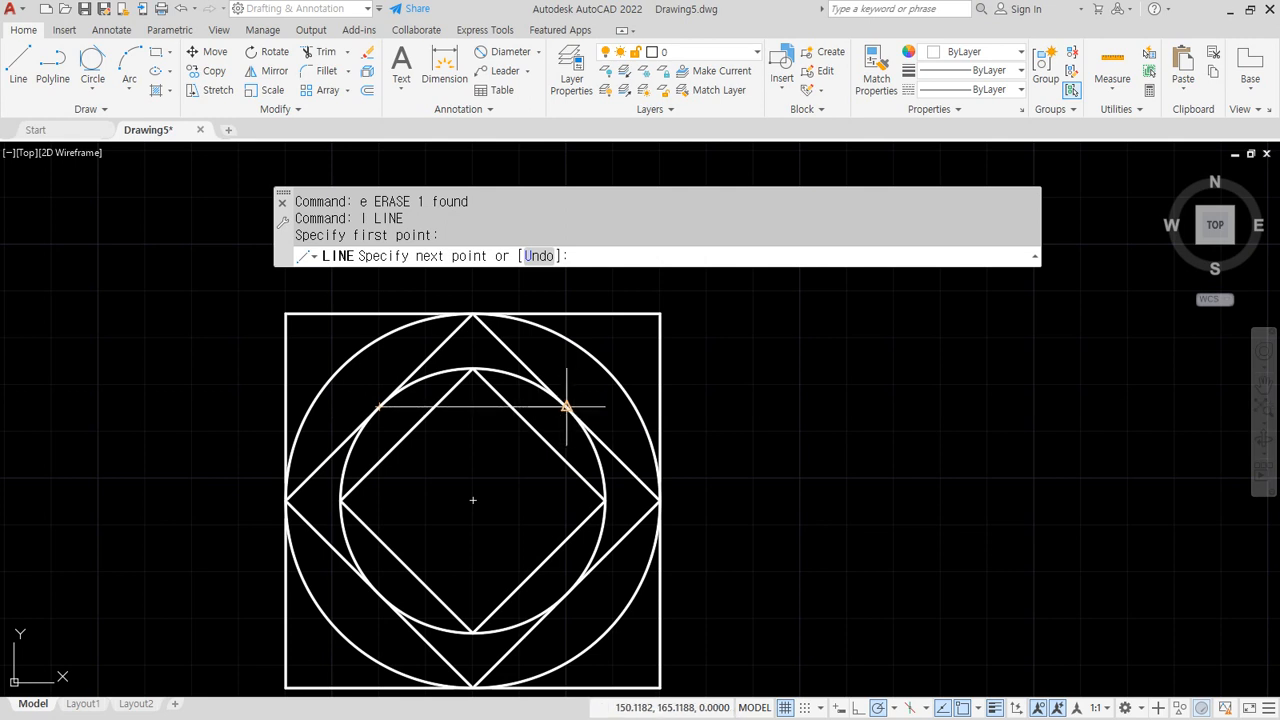
{"action": "left_click", "coordinate": [567, 407]}
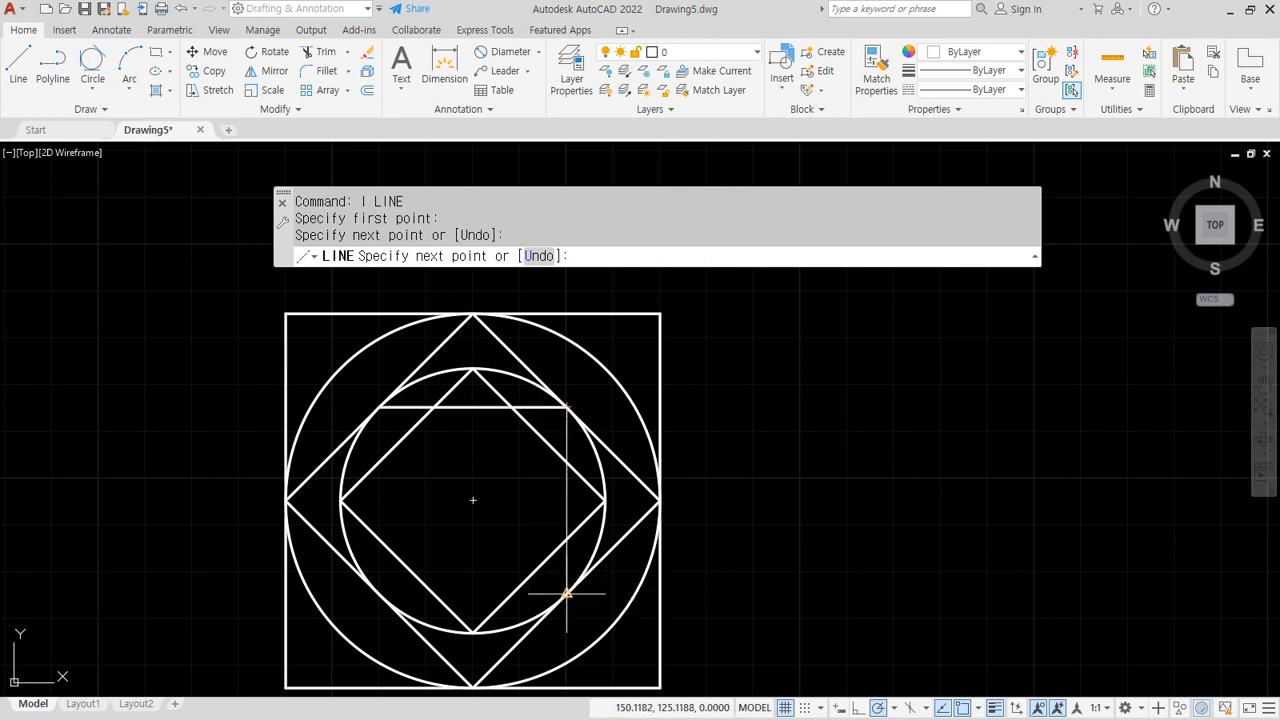
{"action": "key", "text": "Escape"}
{"action": "left_click", "coordinate": [546, 407]}
{"action": "type", "text": "e"}
{"action": "key", "text": "Return"}
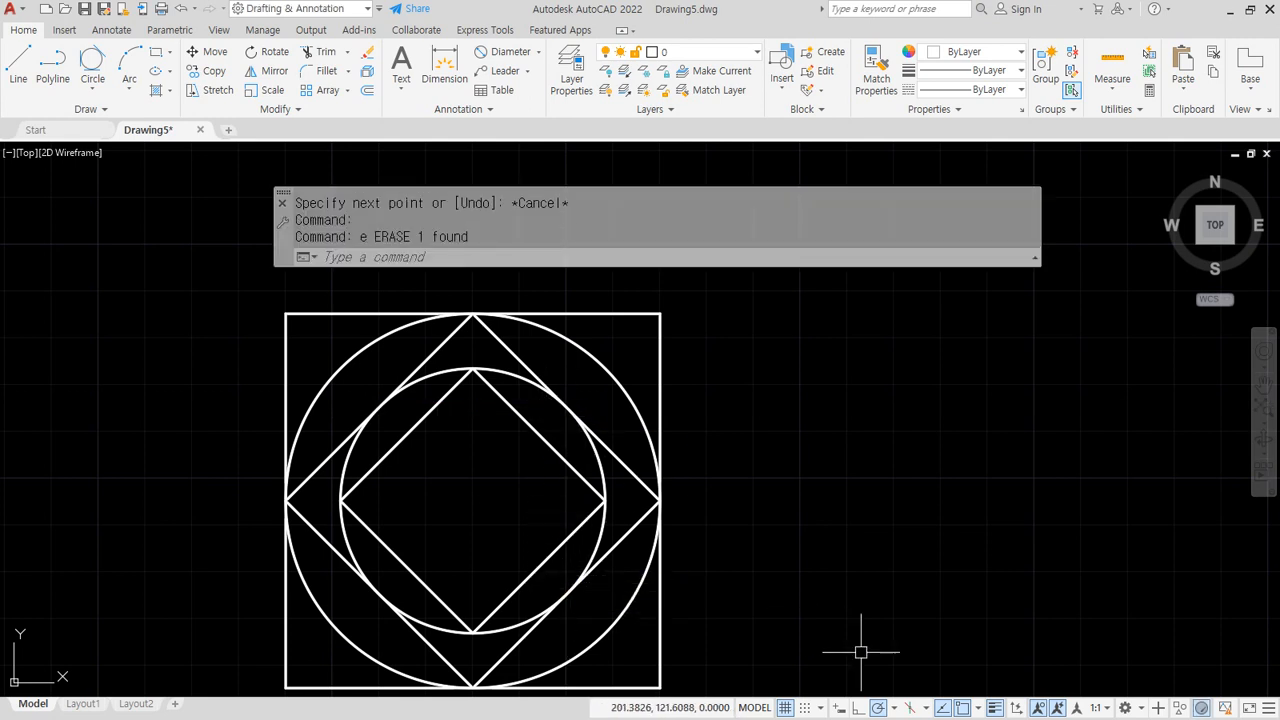
Adjust object snaps and redraw the inner square where the diamond meets the inner circle
{"action": "left_click", "coordinate": [976, 708]}
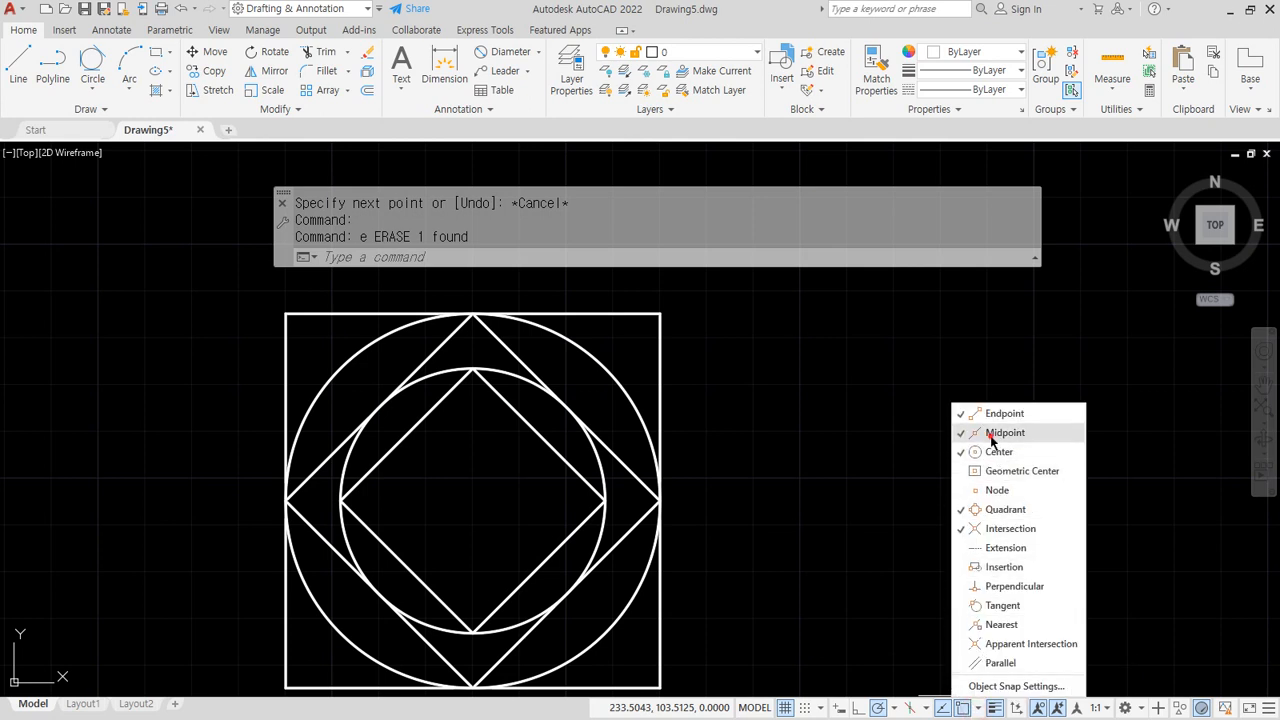
{"action": "left_click", "coordinate": [422, 468]}
{"action": "type", "text": "l"}
{"action": "key", "text": "Return"}
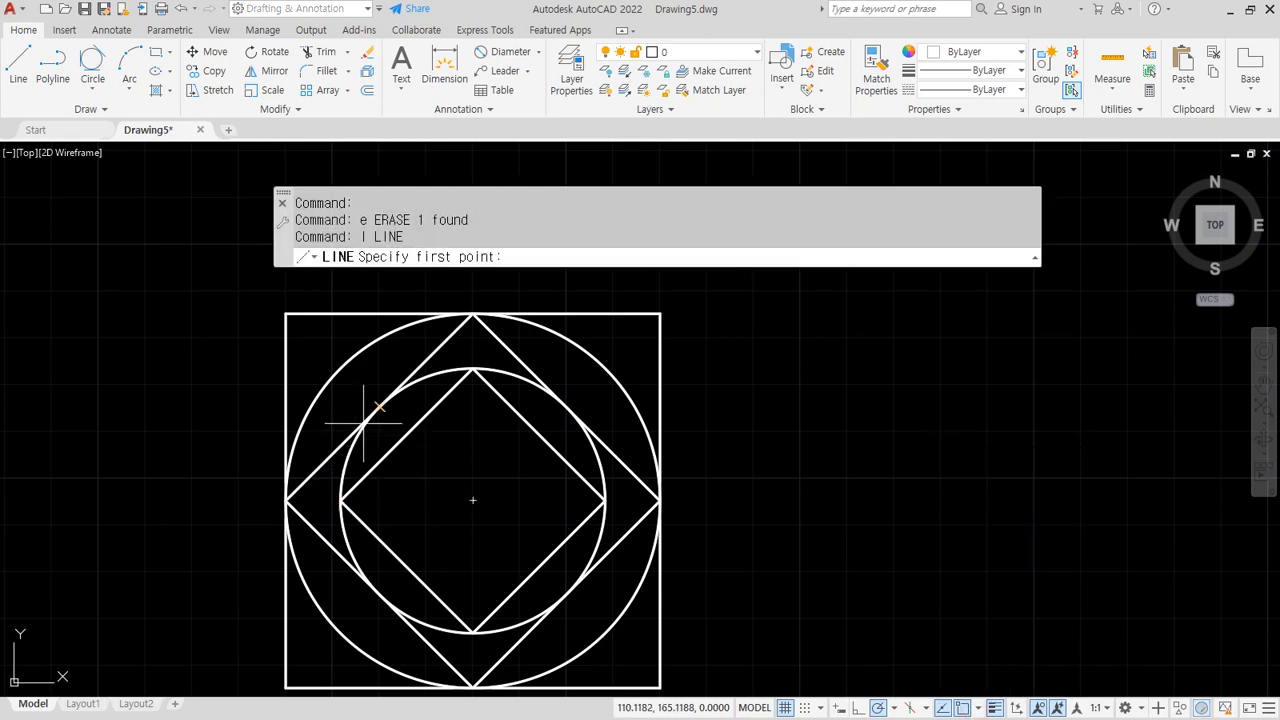
{"action": "left_click", "coordinate": [380, 407]}
{"action": "left_click", "coordinate": [567, 407]}
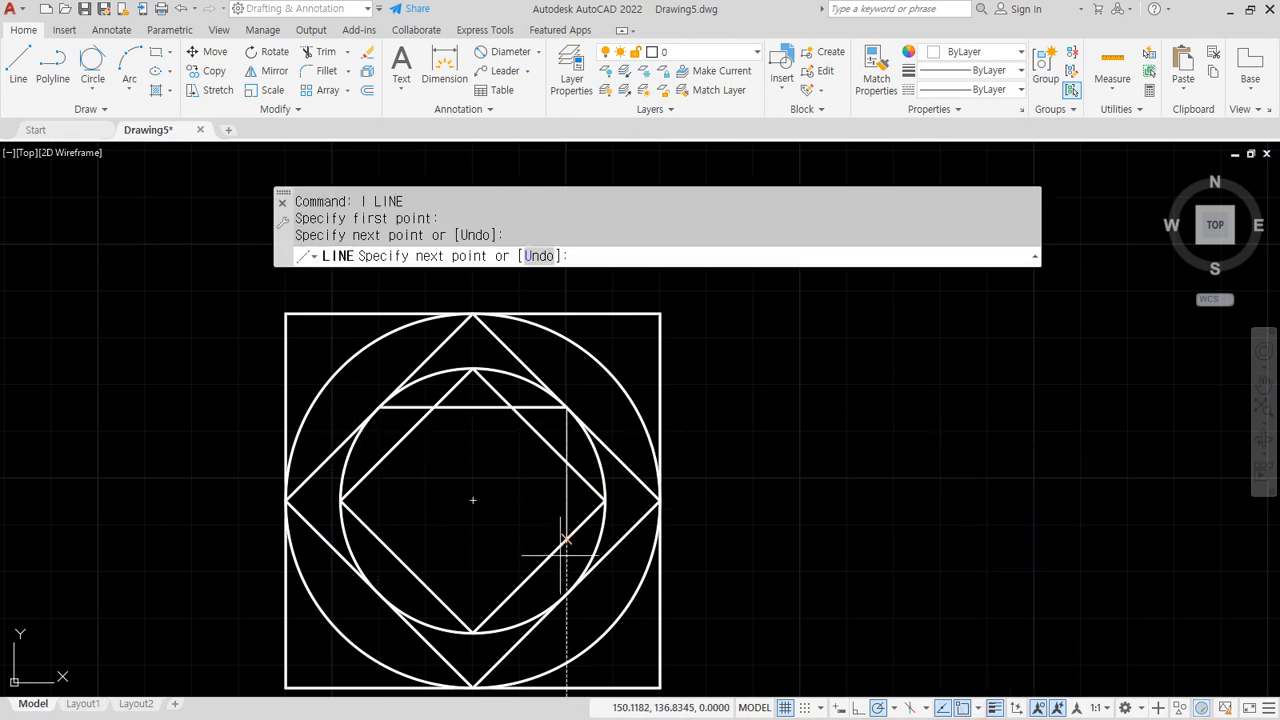
{"action": "left_click", "coordinate": [567, 594]}
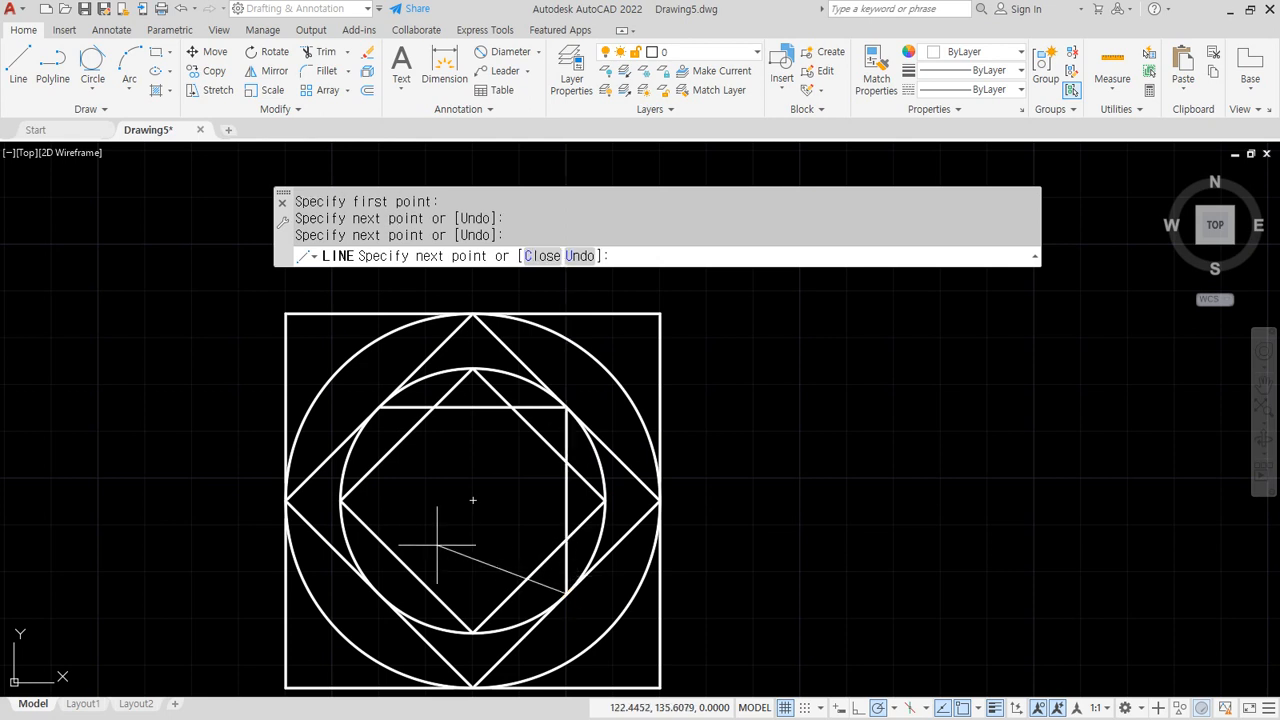
{"action": "left_click", "coordinate": [380, 594]}
{"action": "left_click", "coordinate": [380, 407]}
{"action": "key", "text": "Return"}
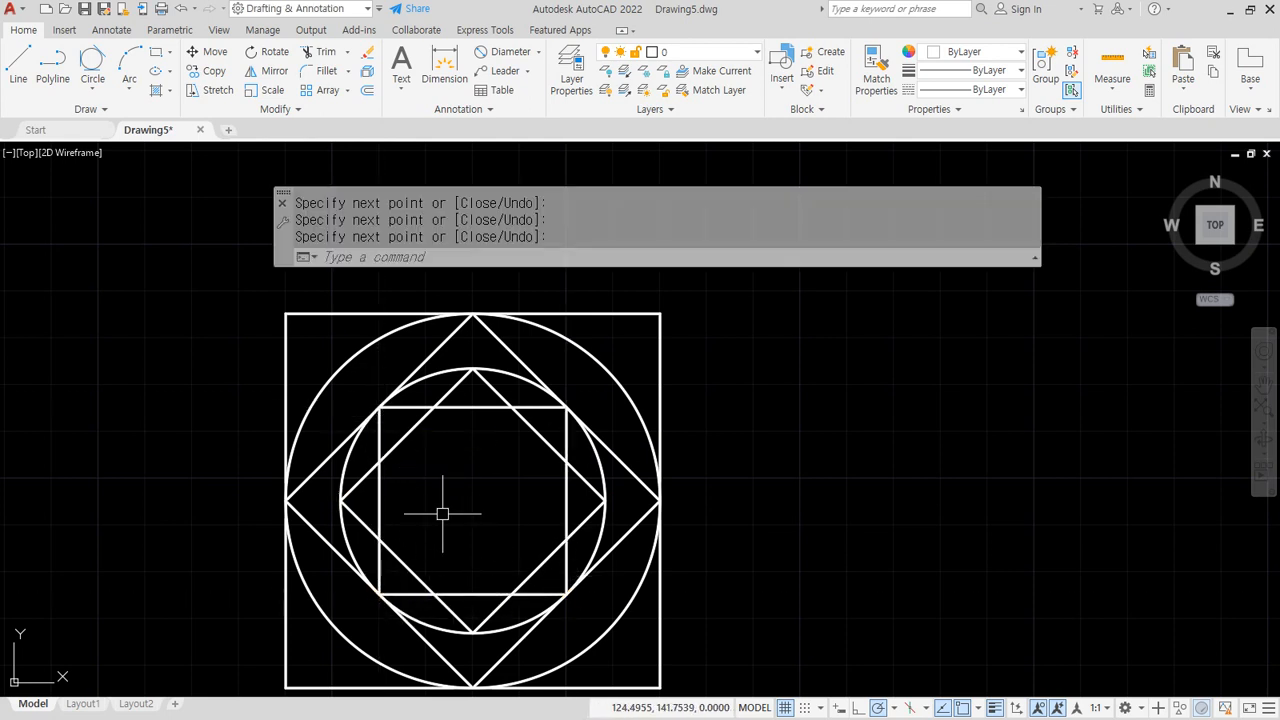
Inscribe a Tan, Tan, Tan circle touching the new square's top and left edges
{"action": "left_click", "coordinate": [92, 65]}
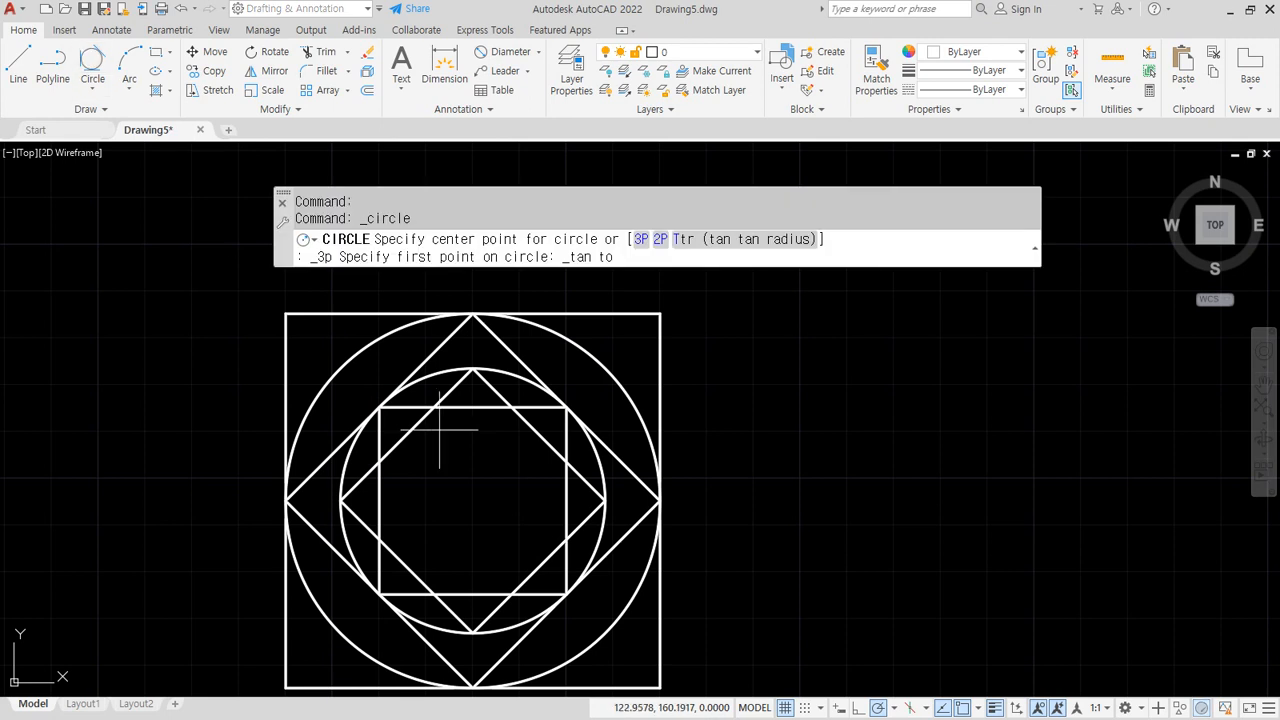
{"action": "left_click", "coordinate": [466, 405]}
{"action": "left_click", "coordinate": [381, 460]}
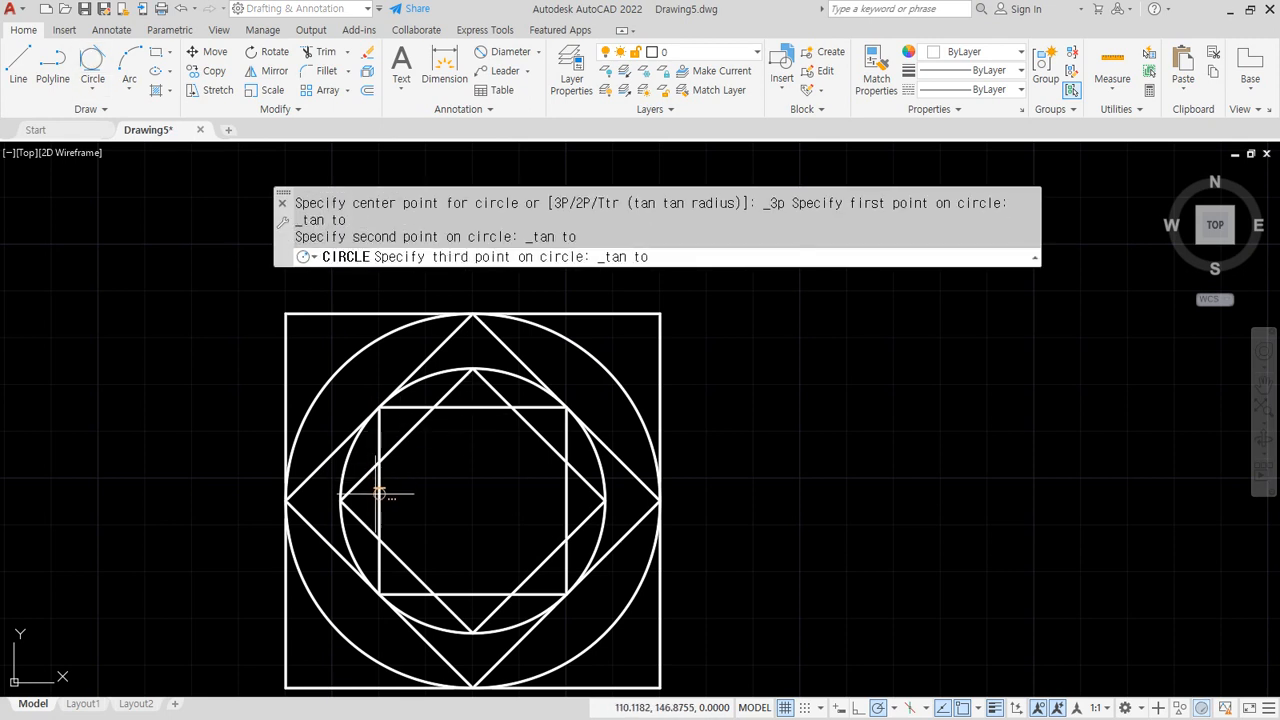
{"action": "left_click", "coordinate": [380, 494]}
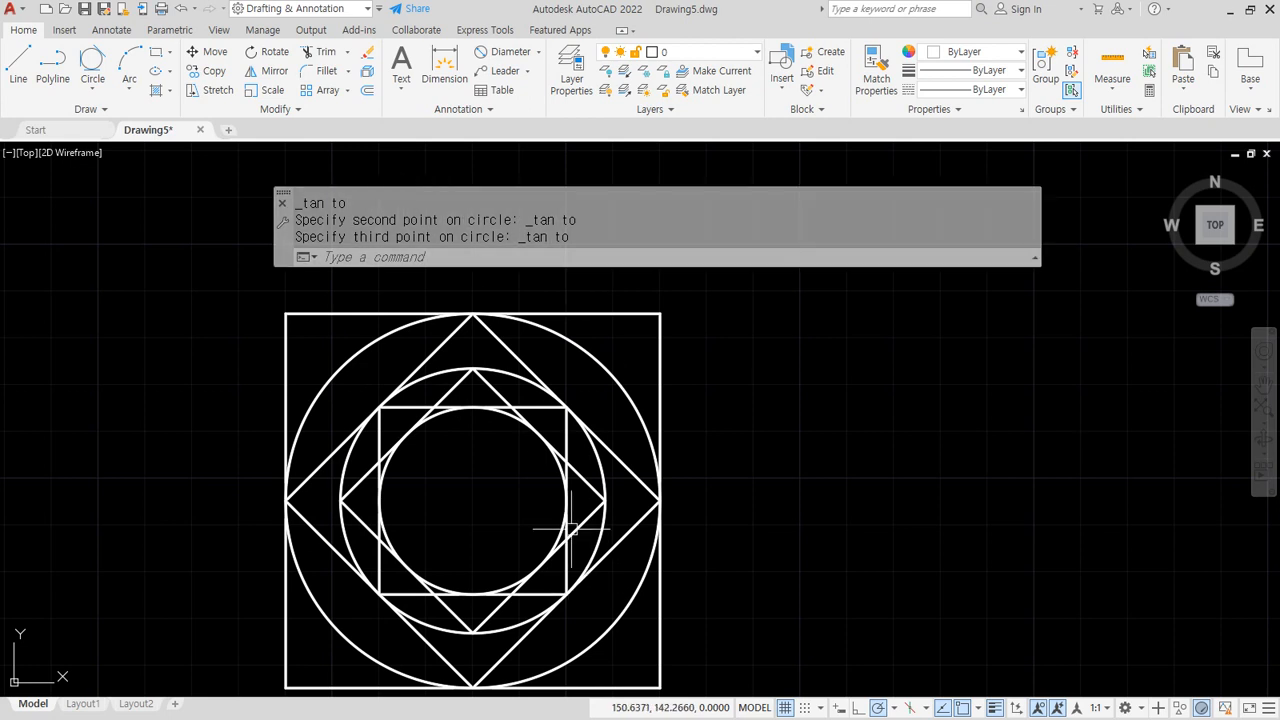
{"action": "left_click", "coordinate": [92, 89]}
Place a radius-10 Center, Radius circle at the pattern's centre and pan the view right
{"action": "left_click", "coordinate": [112, 116]}
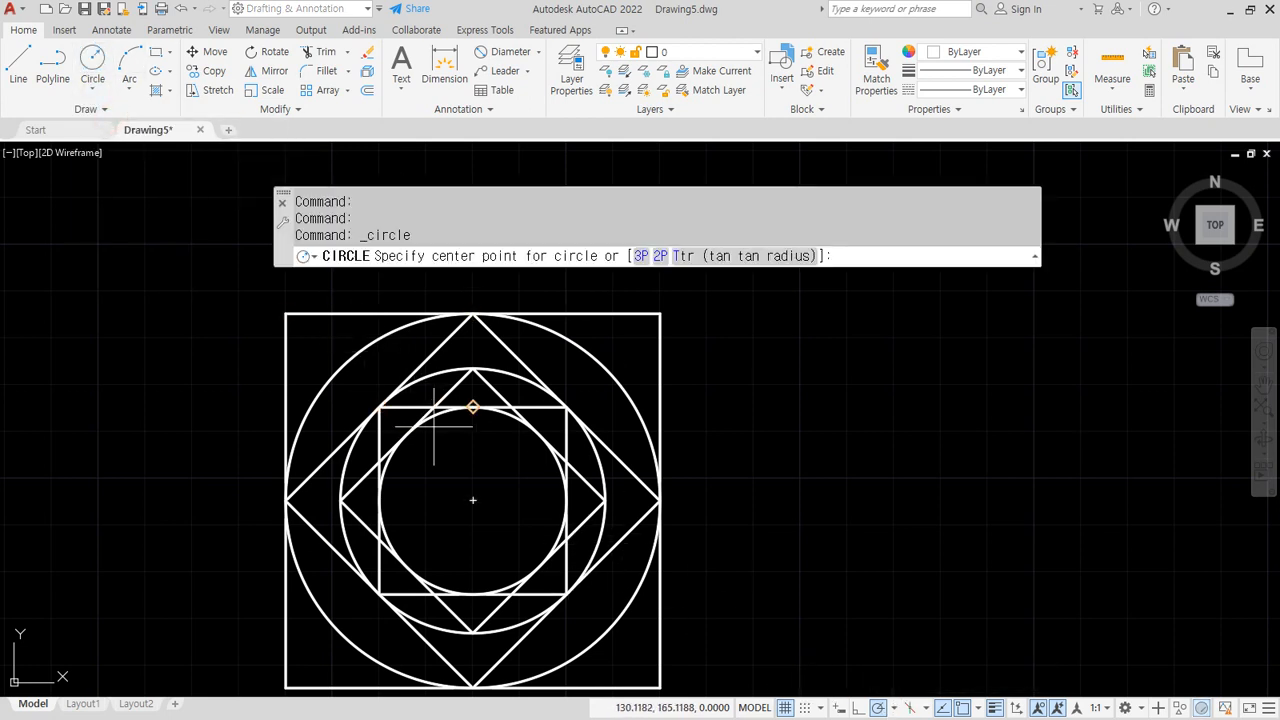
{"action": "left_click", "coordinate": [473, 500]}
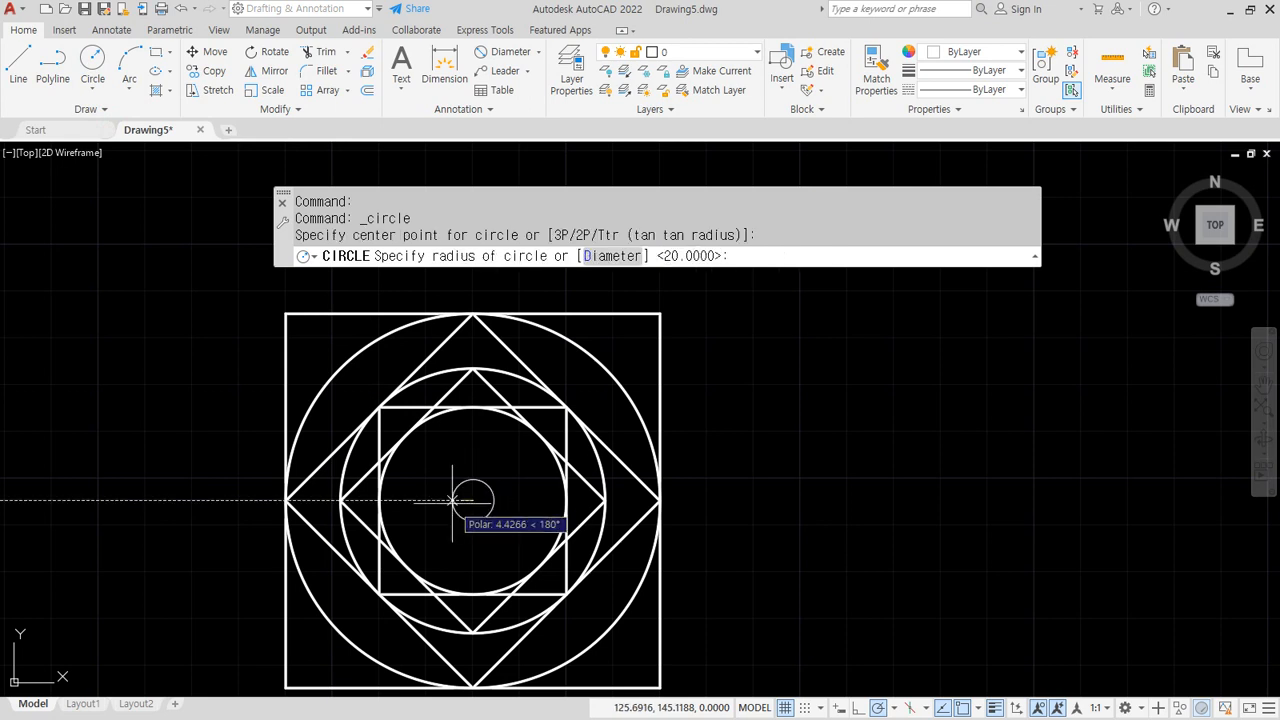
{"action": "key", "text": "Return"}
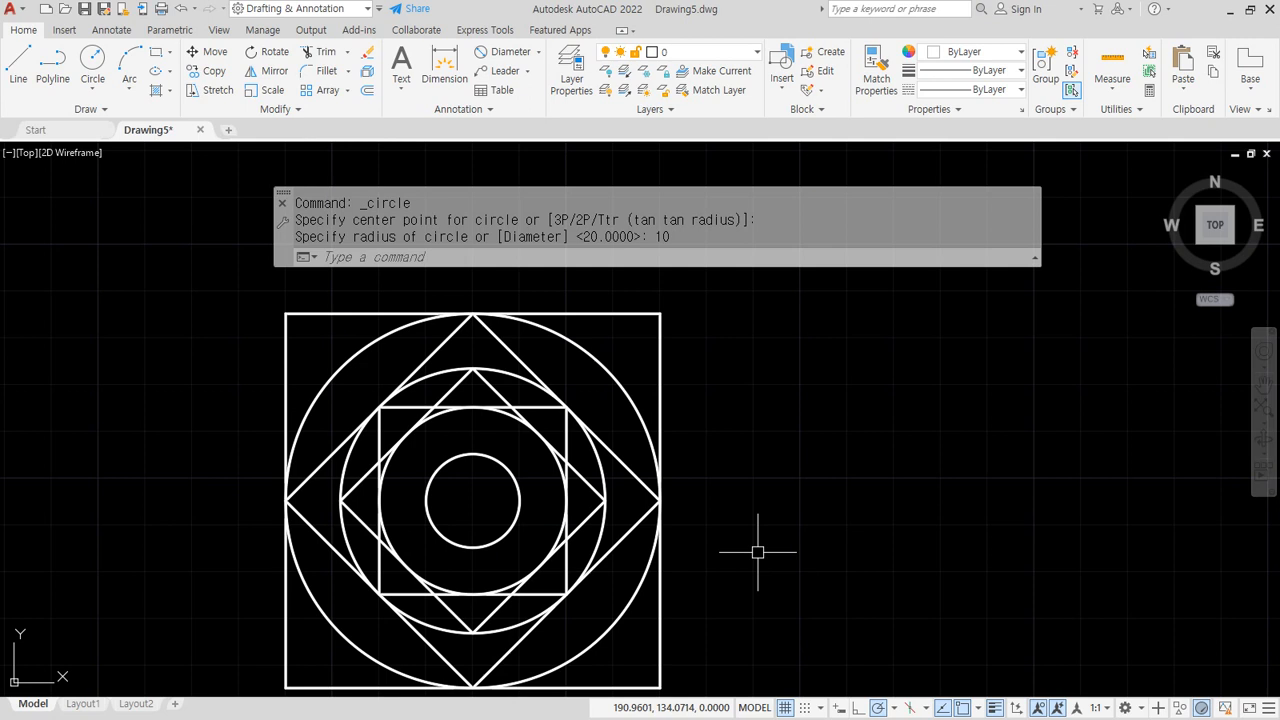
{"action": "left_click", "coordinate": [980, 708]}
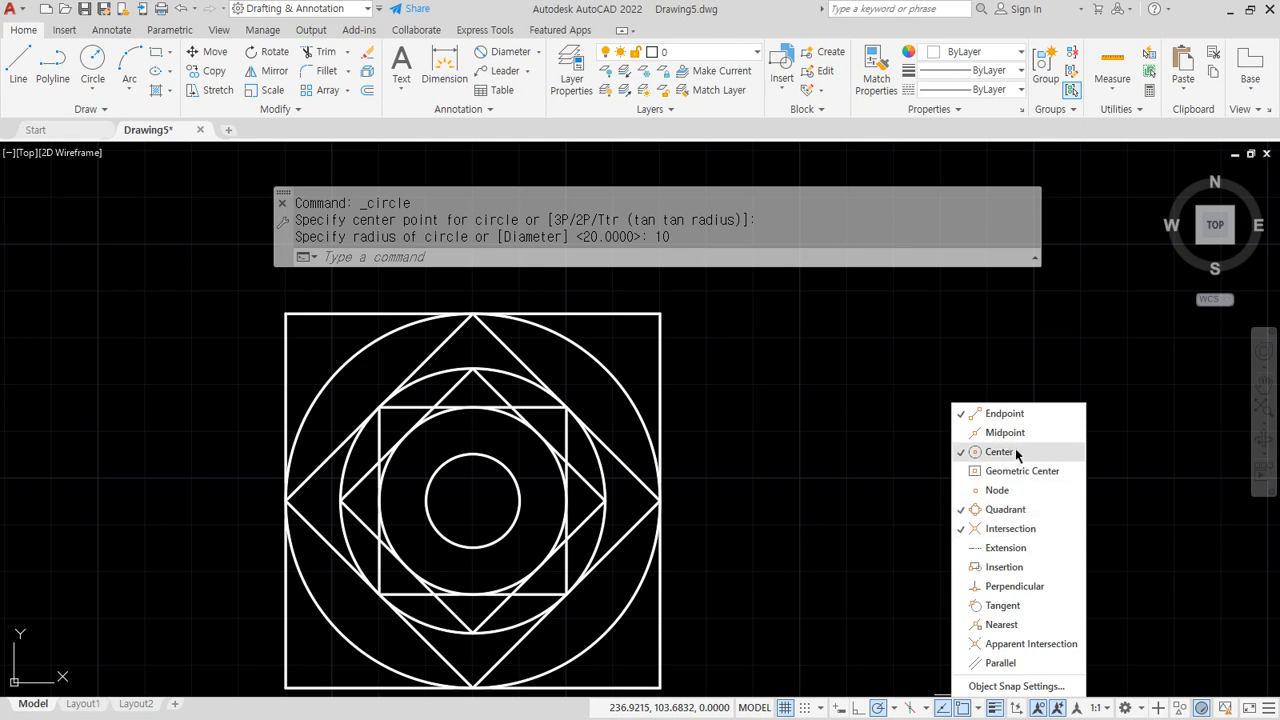
{"action": "left_click", "coordinate": [864, 434]}
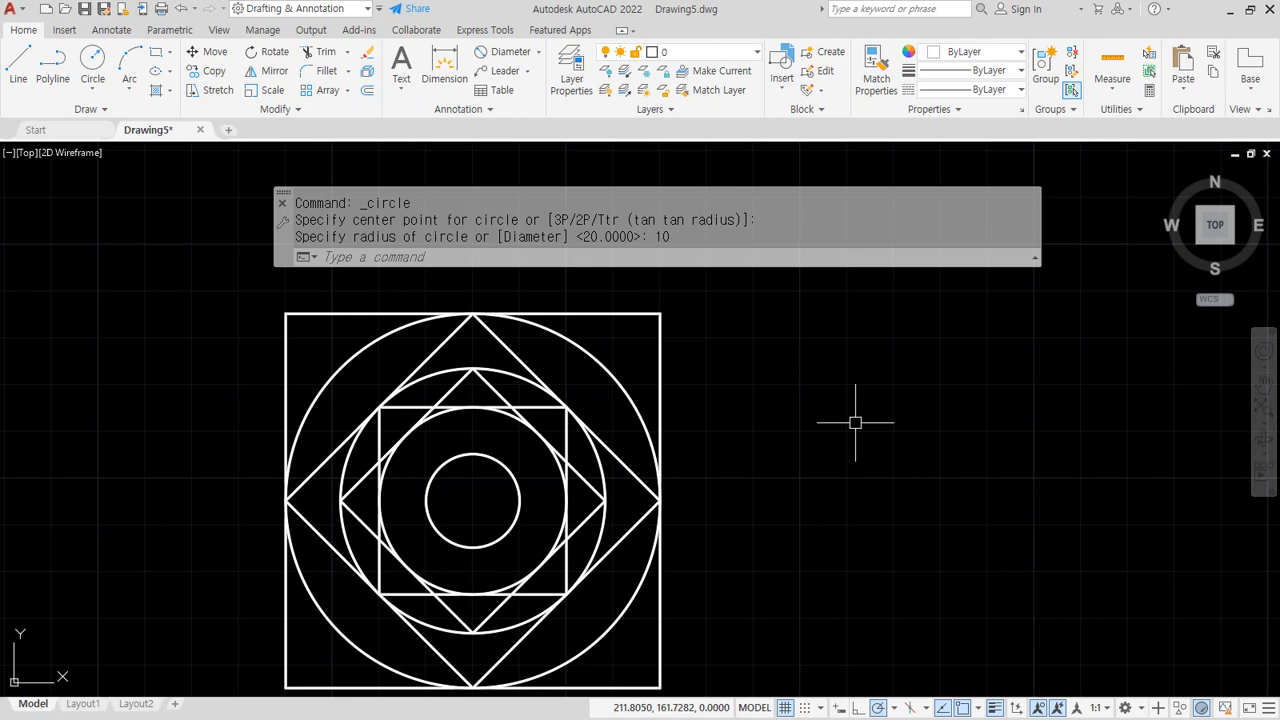
{"action": "middle_click_drag", "start_coordinate": [507, 501], "coordinate": [548, 480]}
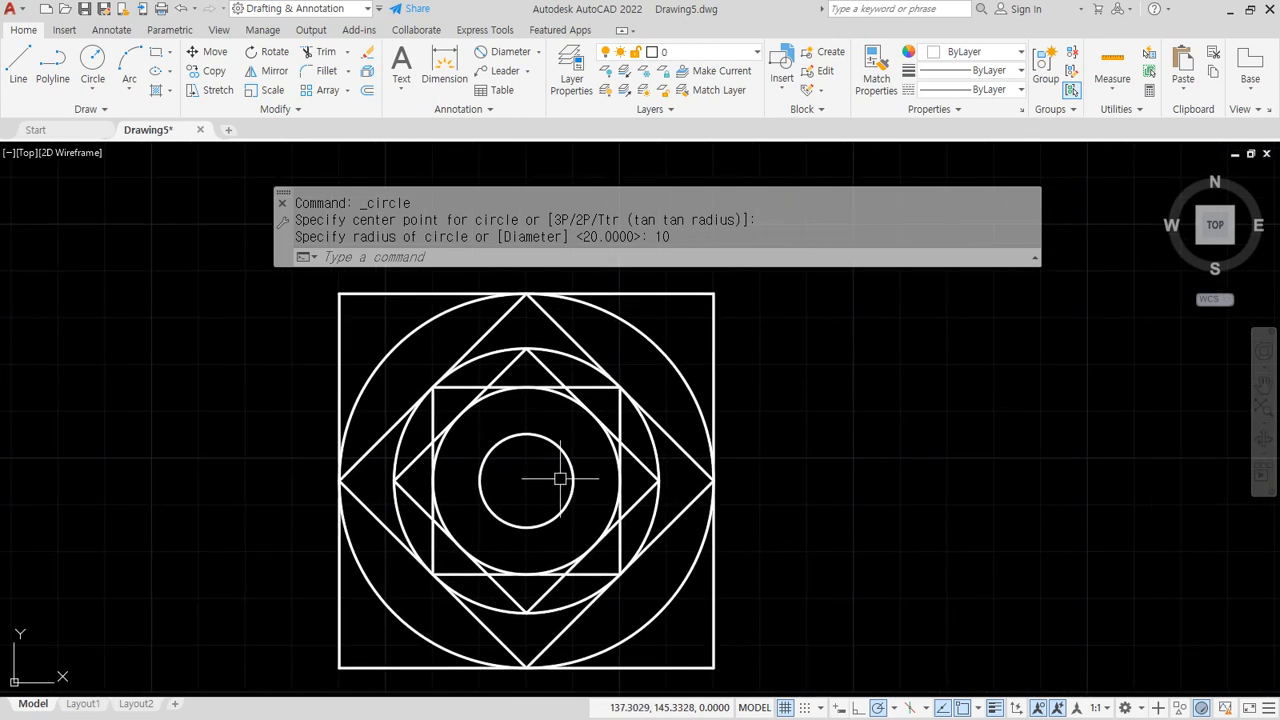